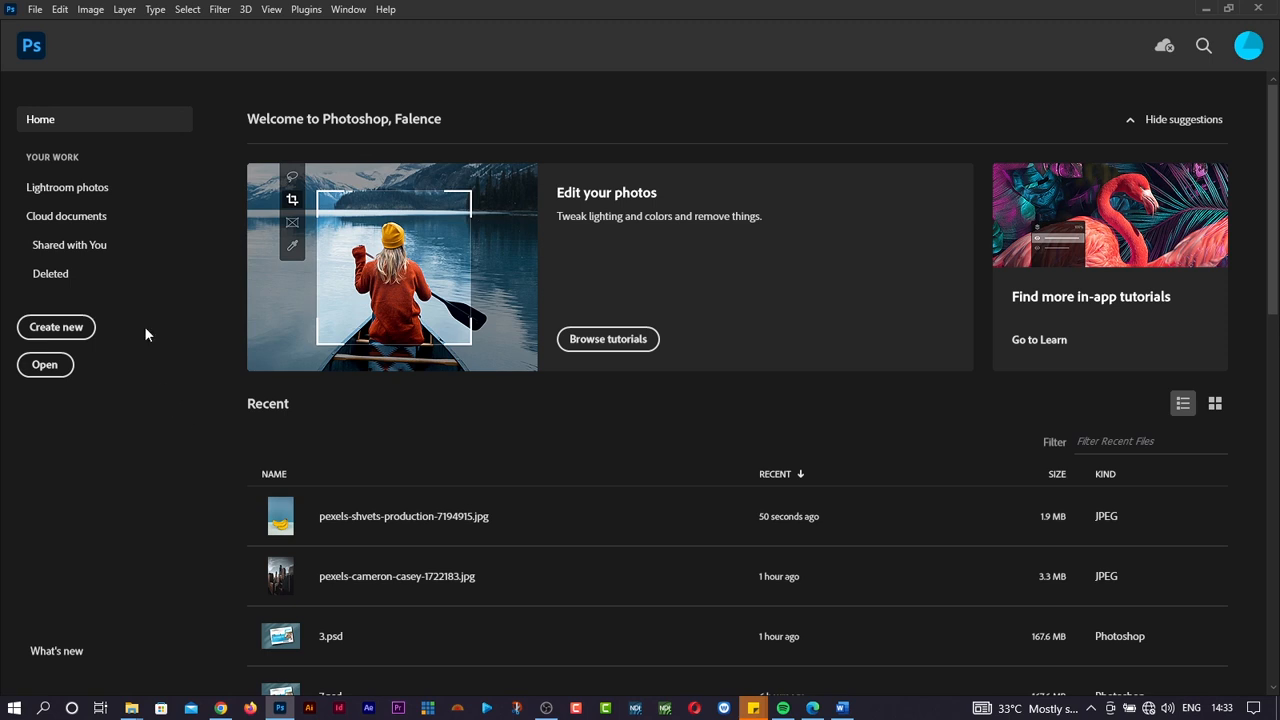
Step: Create a new landscape A4 document, 297 x 210 mm at 300 ppi
{"action": "left_click", "coordinate": [72, 330]}
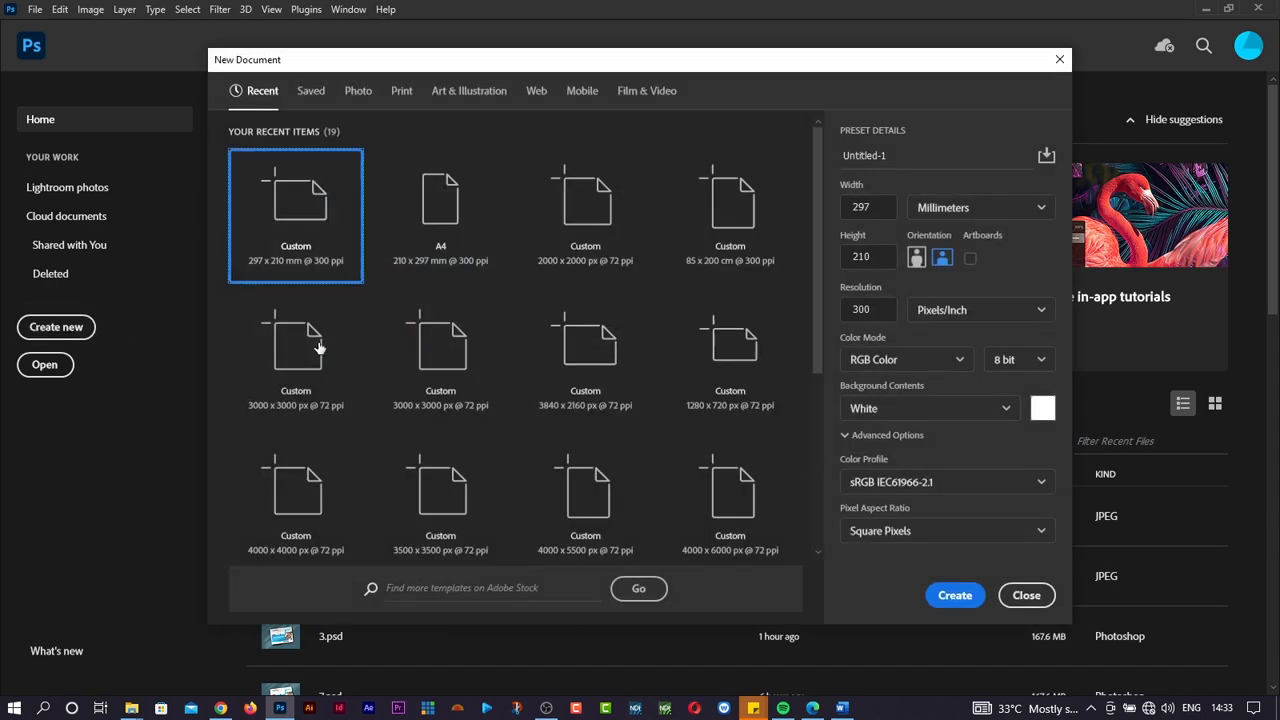
{"action": "left_click", "coordinate": [440, 205]}
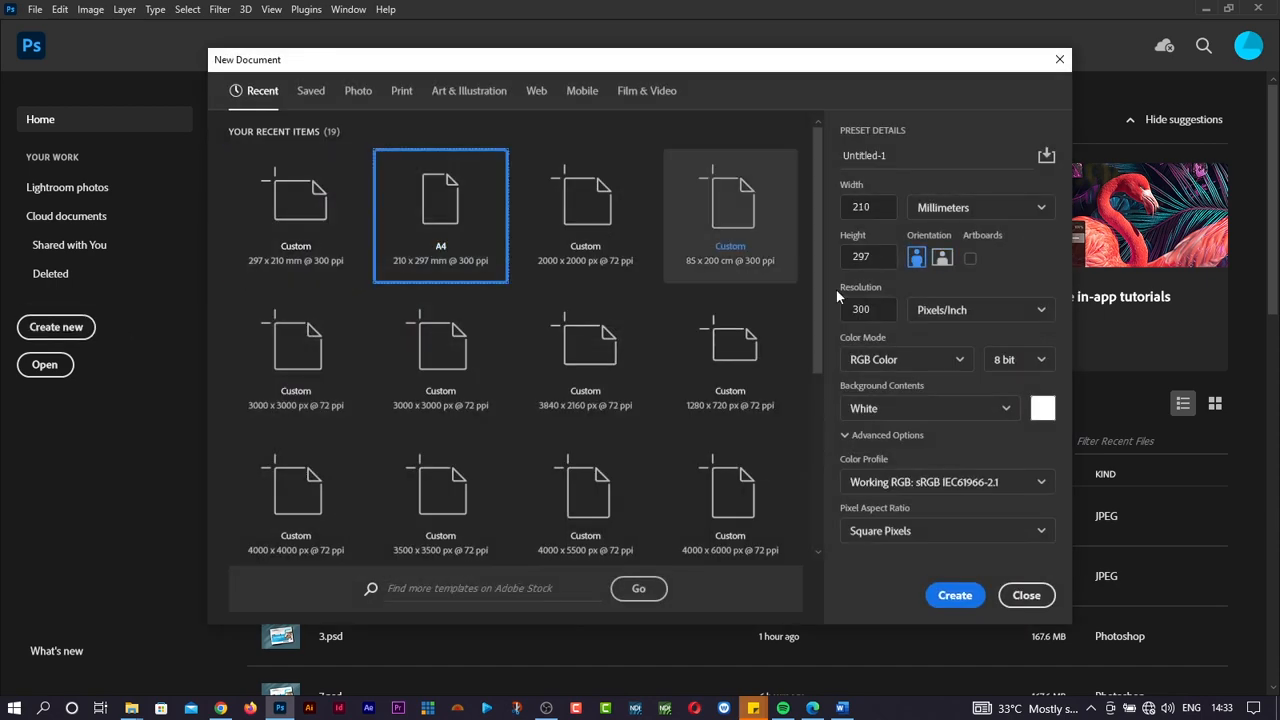
{"action": "left_click", "coordinate": [945, 258]}
{"action": "left_click", "coordinate": [947, 596]}
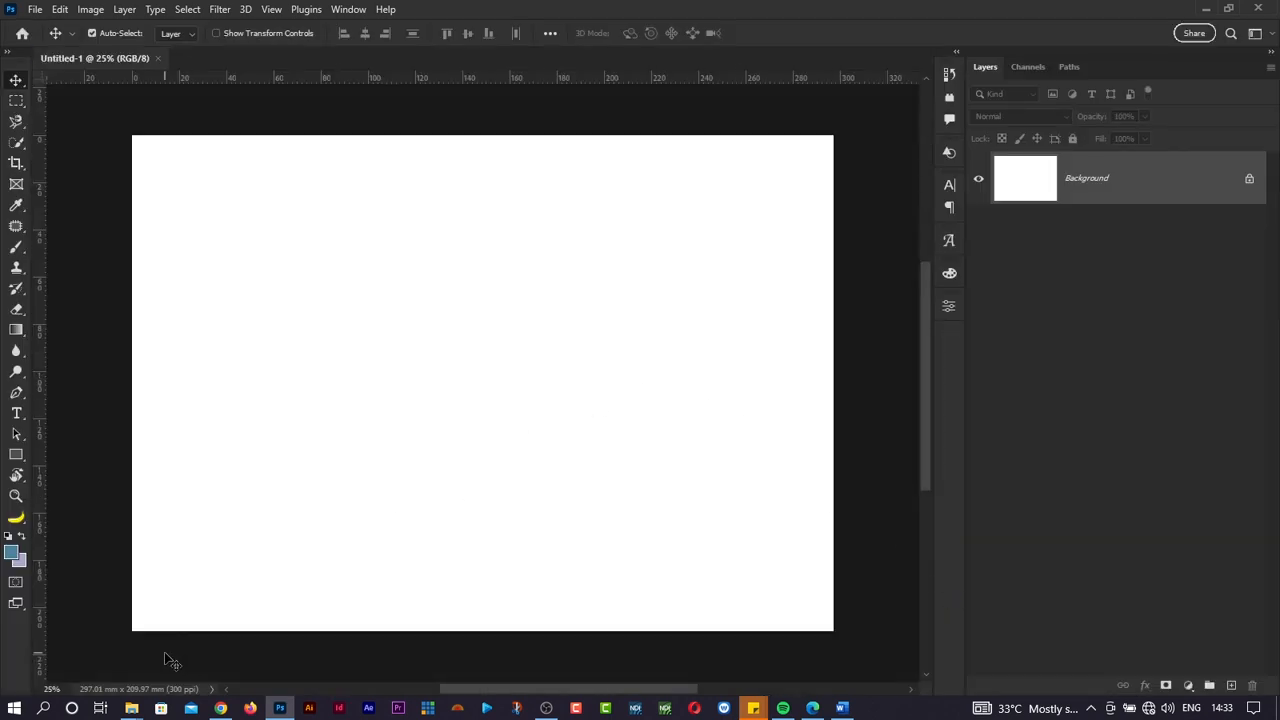
Step: Place pexels-shvets-production-7194915.jpg from the pictures folder into the new document as an embedded image
{"action": "mouse_move", "coordinate": [128, 712]}
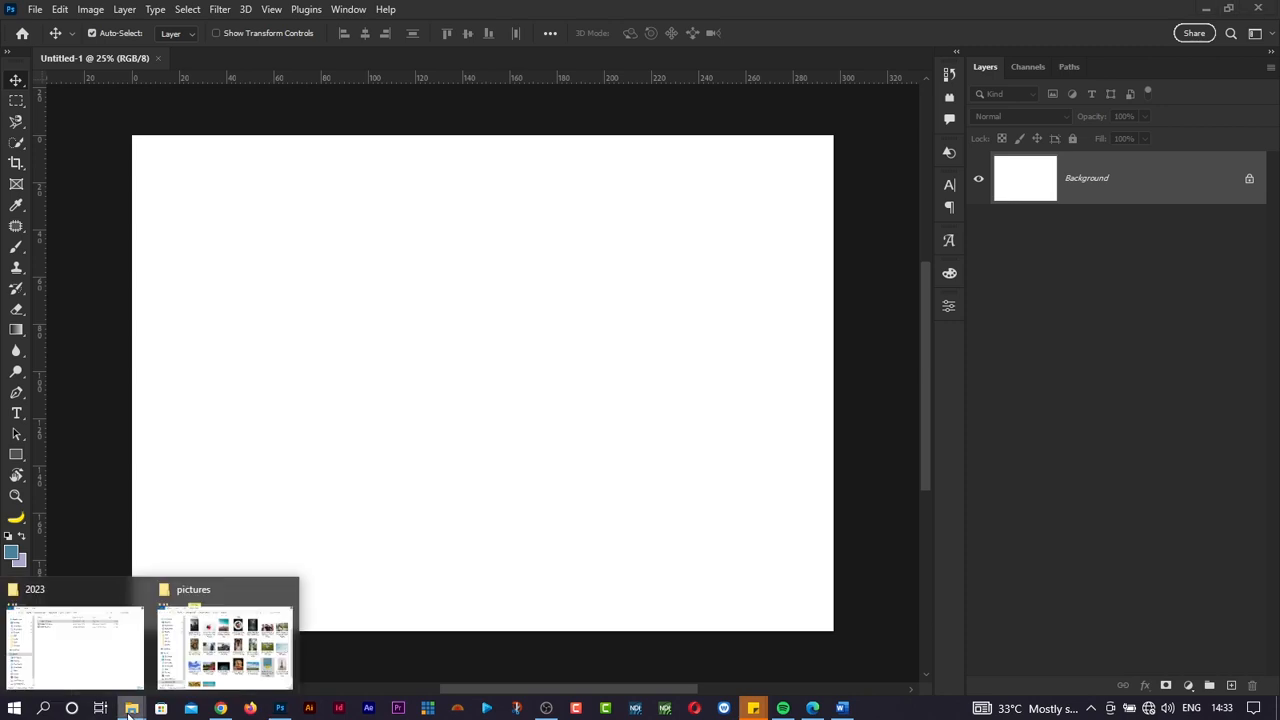
{"action": "left_click", "coordinate": [248, 652]}
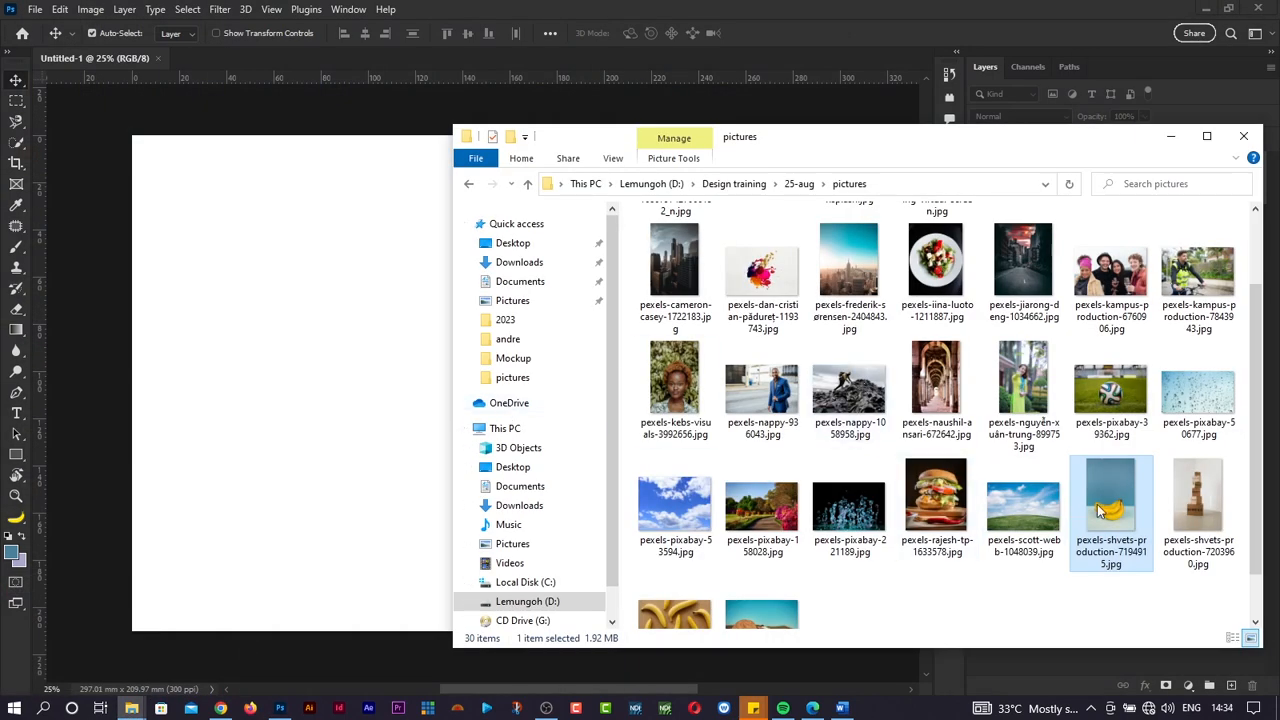
{"action": "left_click_drag", "start_coordinate": [1101, 510], "coordinate": [378, 438]}
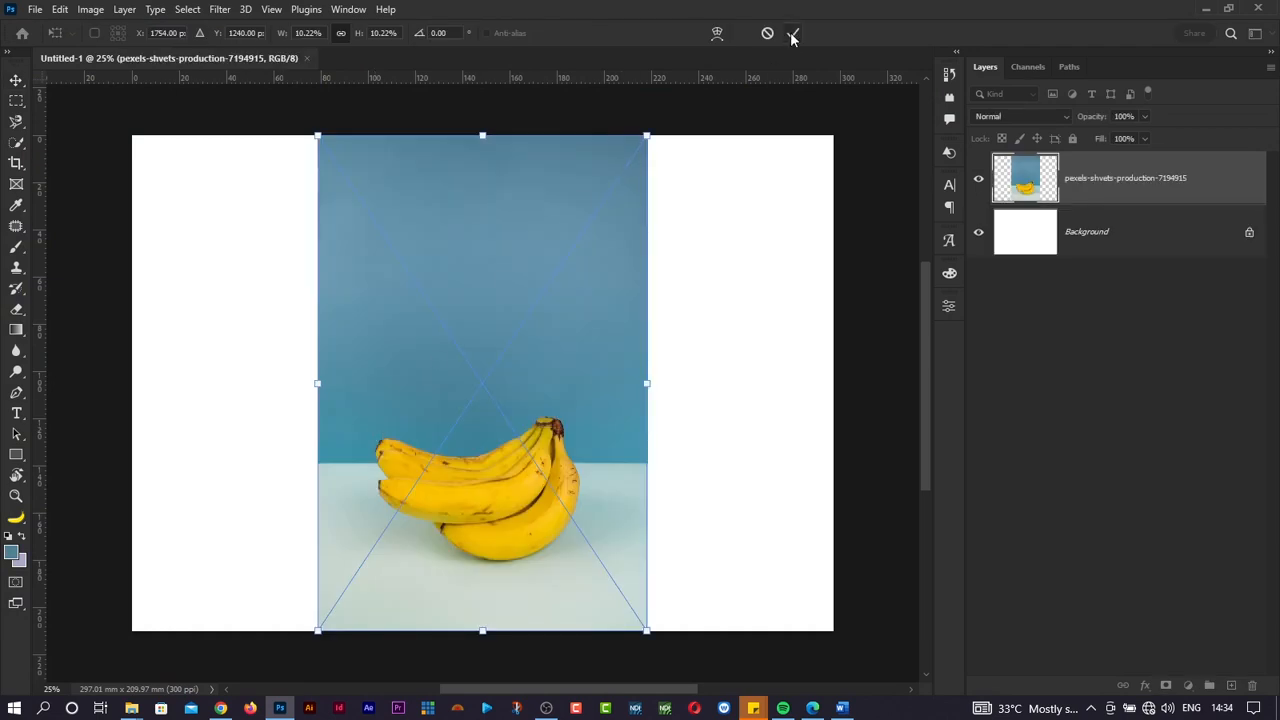
{"action": "left_click", "coordinate": [790, 33]}
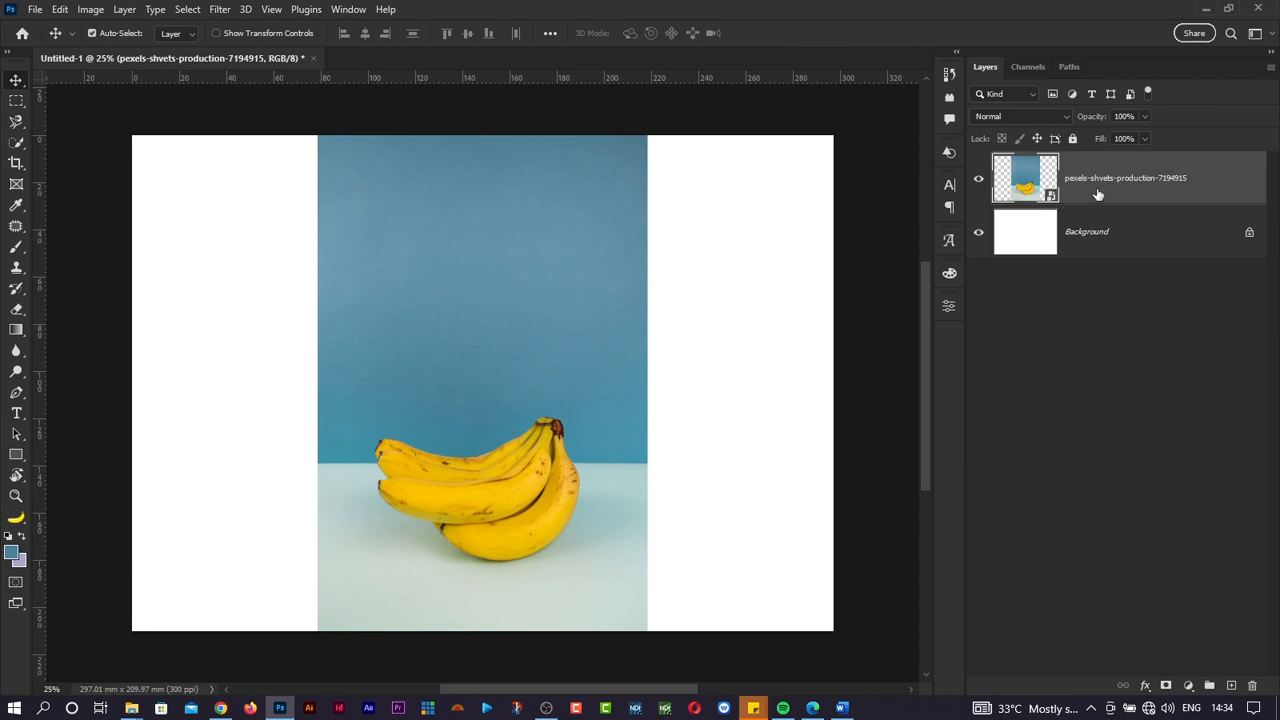
Step: Draw a rectangle about 188 x 76 mm across the banana photo and change its fill colour to red
{"action": "key", "text": "u"}
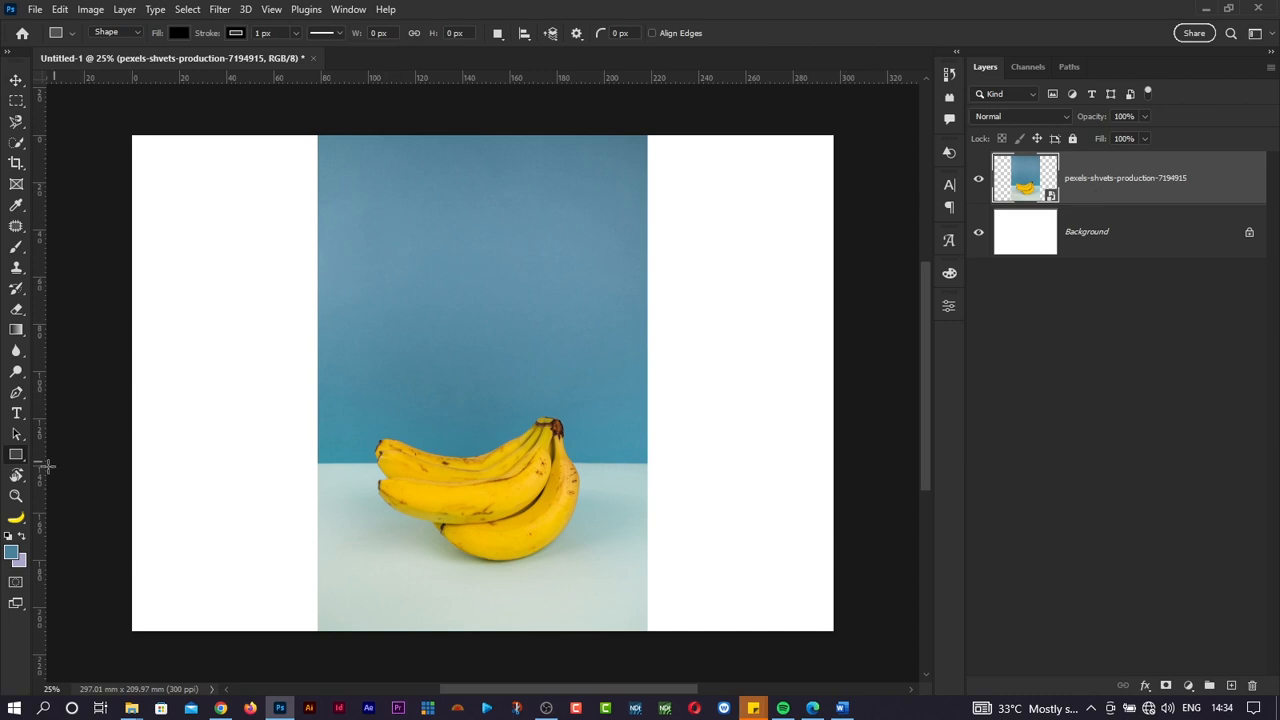
{"action": "left_click_drag", "start_coordinate": [276, 240], "coordinate": [719, 419]}
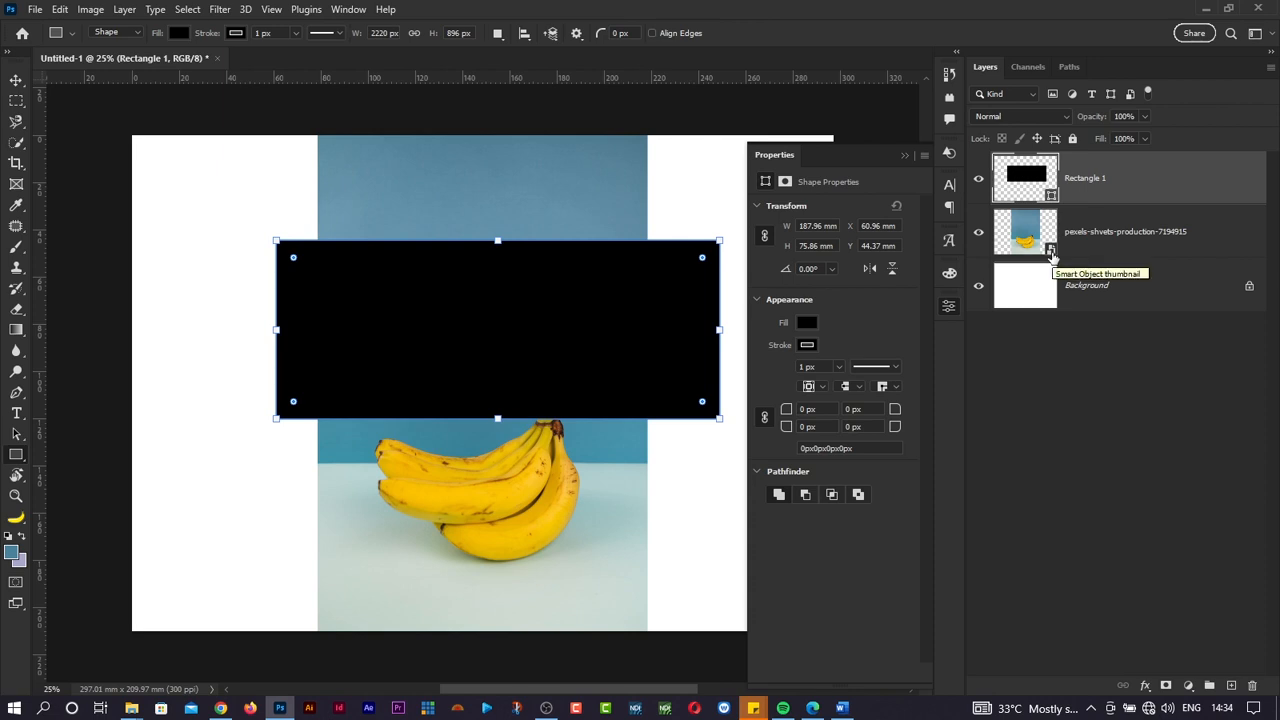
{"action": "double_click", "coordinate": [1051, 198]}
{"action": "mouse_move", "coordinate": [994, 180]}
{"action": "left_mouse_down"}
{"action": "mouse_move", "coordinate": [1008, 208]}
{"action": "mouse_move", "coordinate": [1043, 194]}
{"action": "left_mouse_up"}
{"action": "left_click", "coordinate": [1218, 127]}
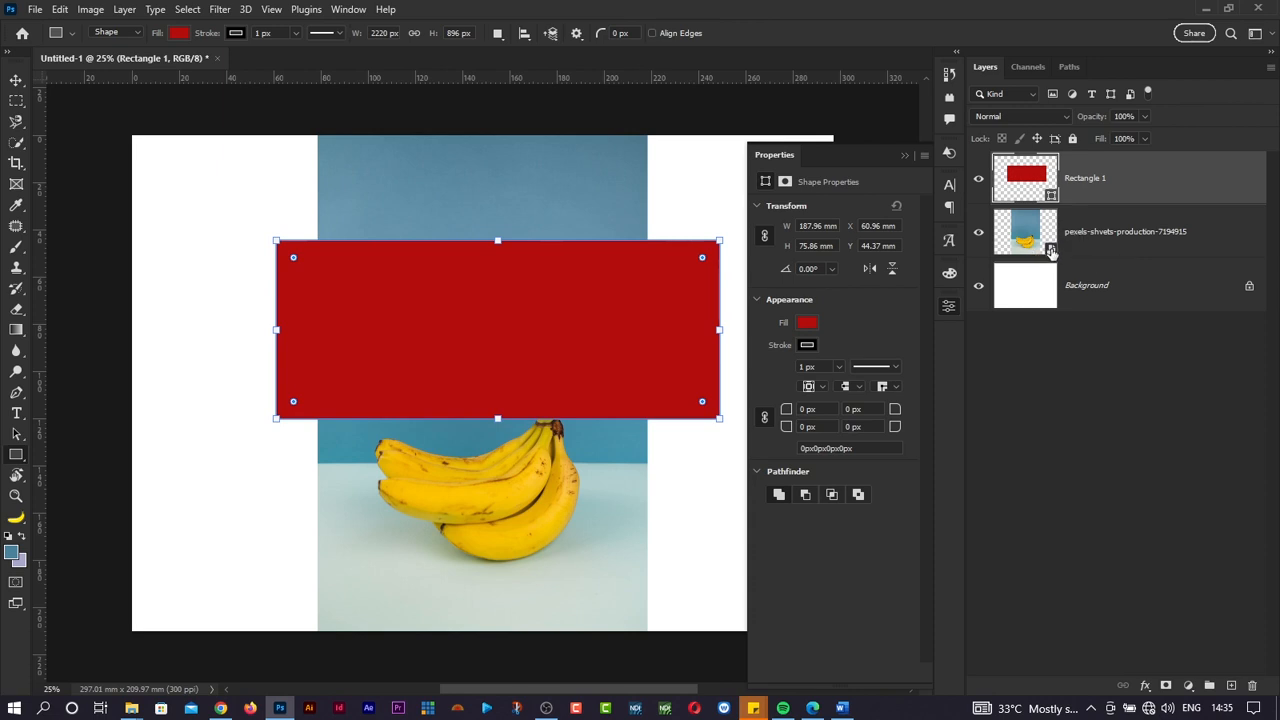
Step: Open the banana smart object's contents in their own document and compare them with the main document
{"action": "double_click", "coordinate": [1051, 253]}
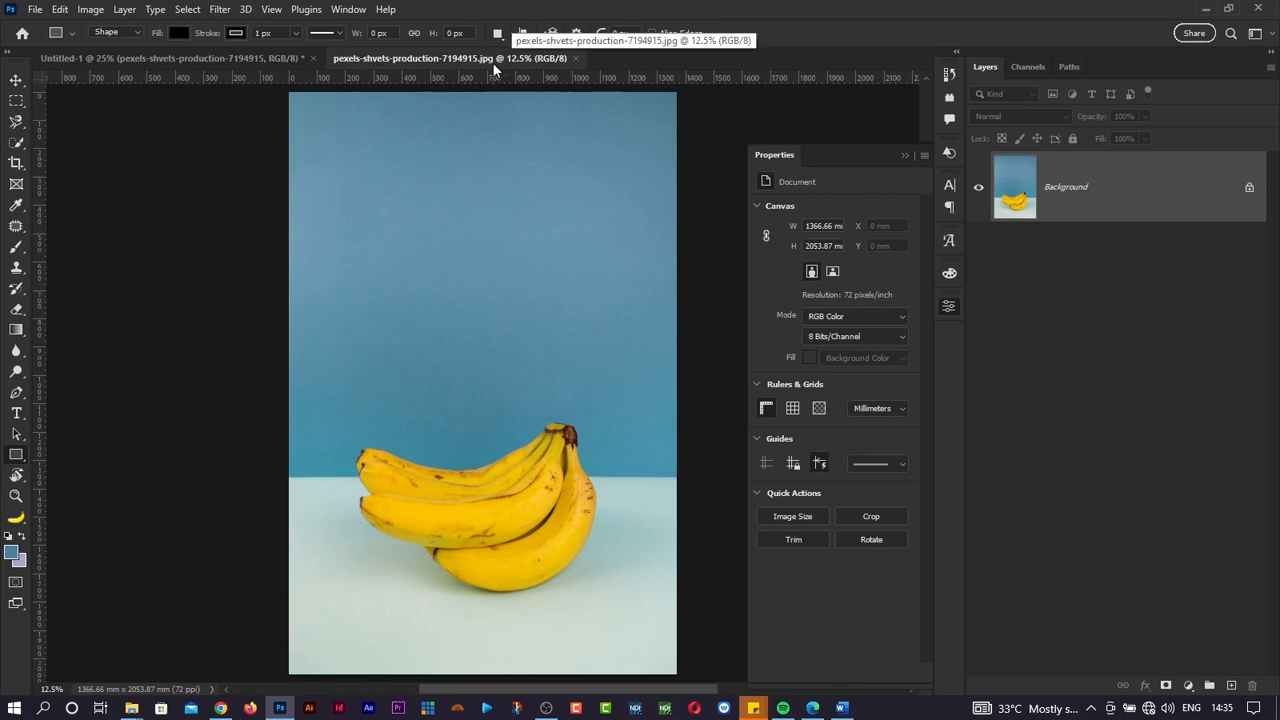
{"action": "left_click", "coordinate": [255, 55]}
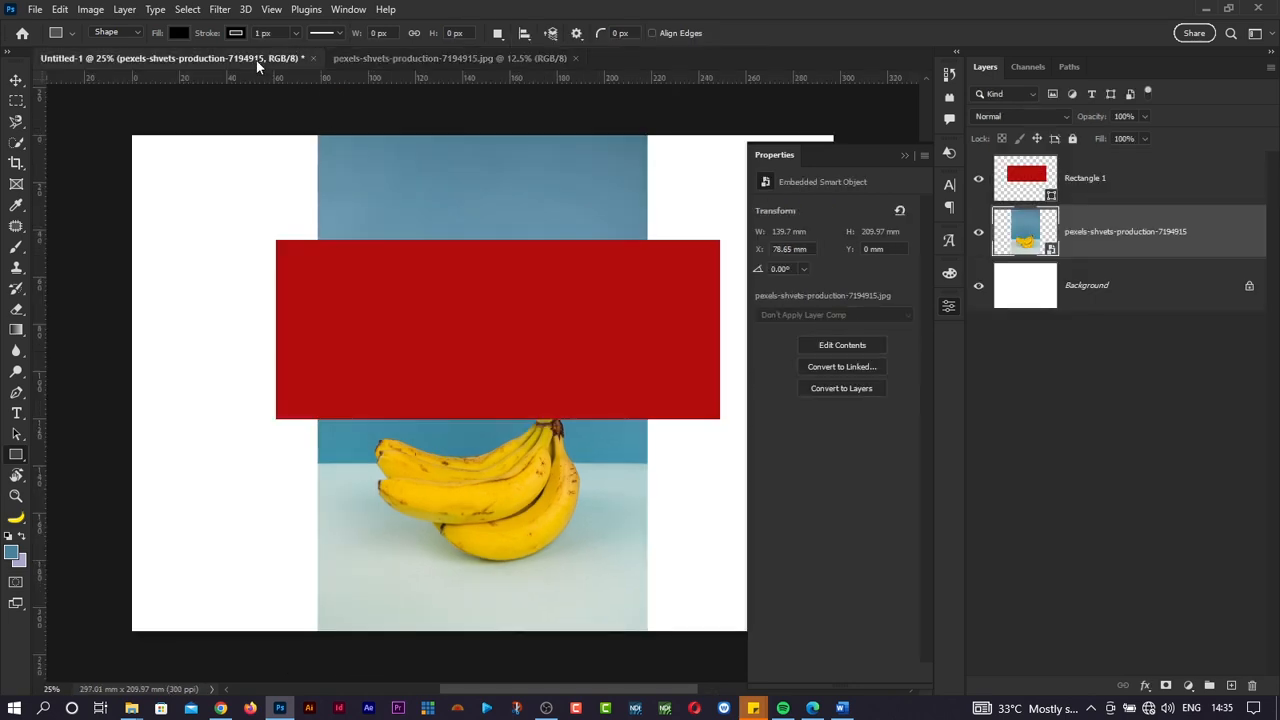
{"action": "left_click", "coordinate": [407, 57]}
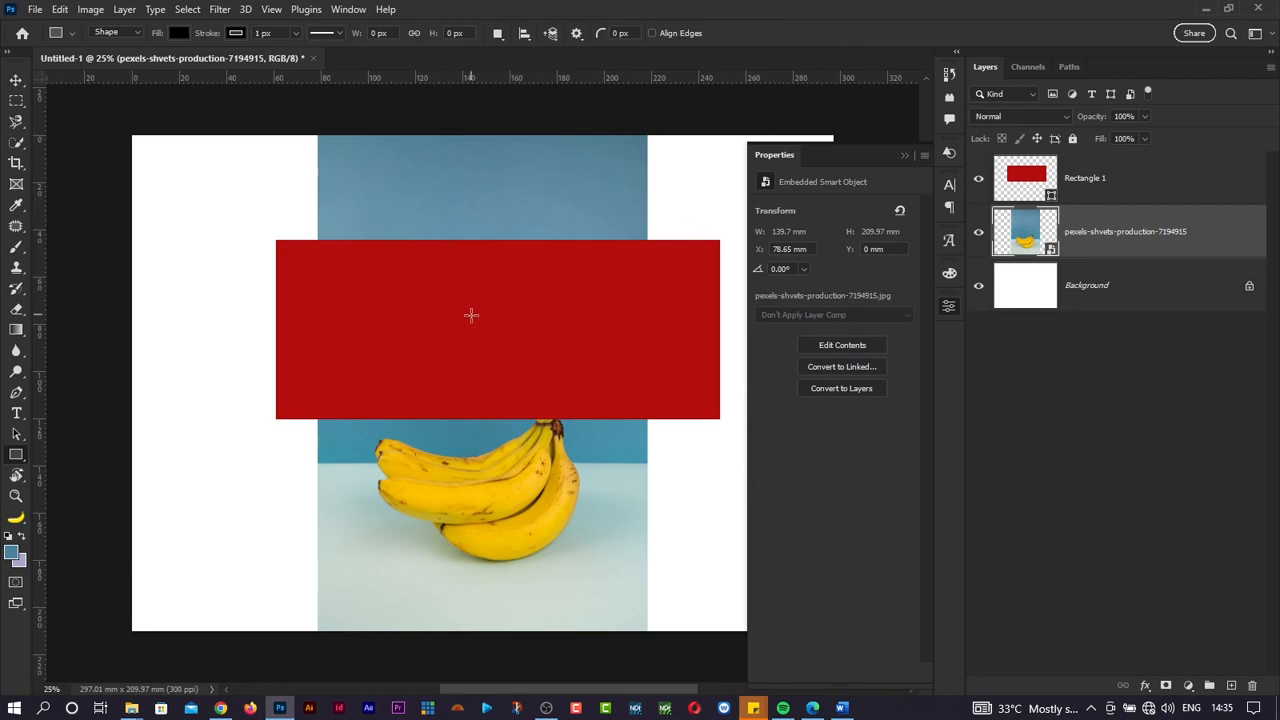
Step: Delete the red rectangle and shift the banana image slightly right to X 86.1 mm, Y 0 mm
{"action": "key", "text": "v"}
{"action": "left_click", "coordinate": [506, 357]}
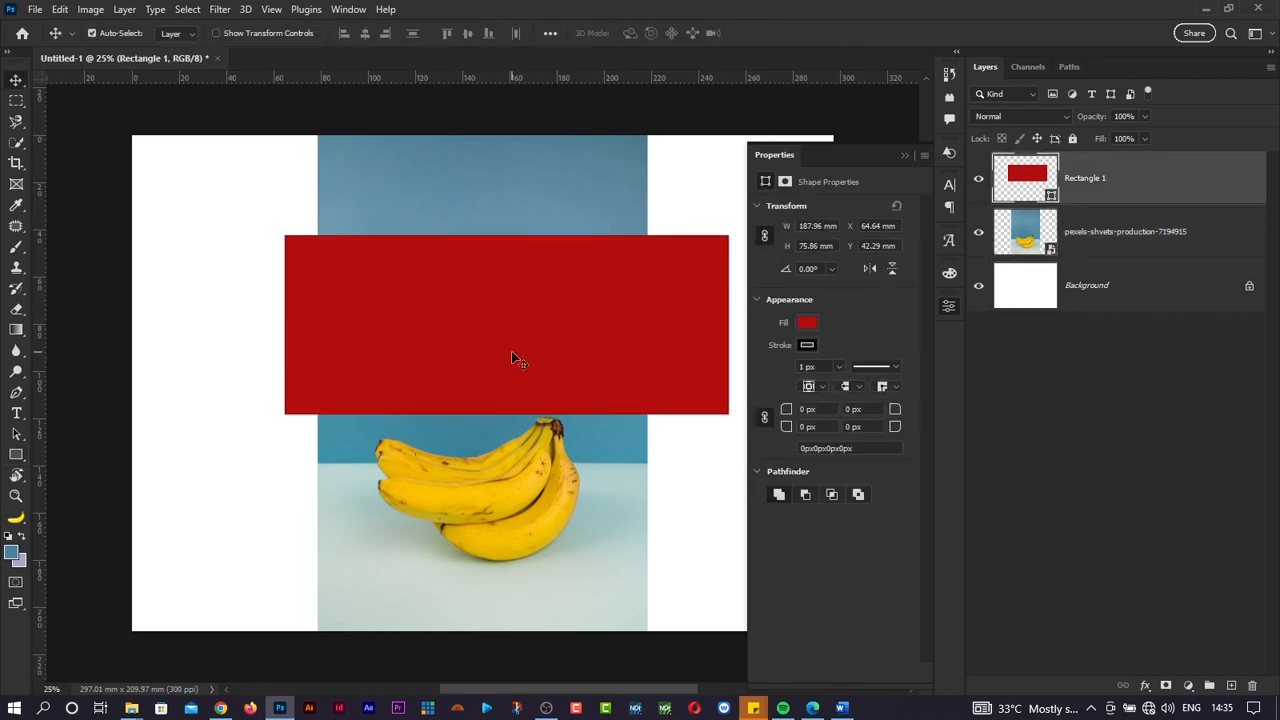
{"action": "key", "text": "Delete"}
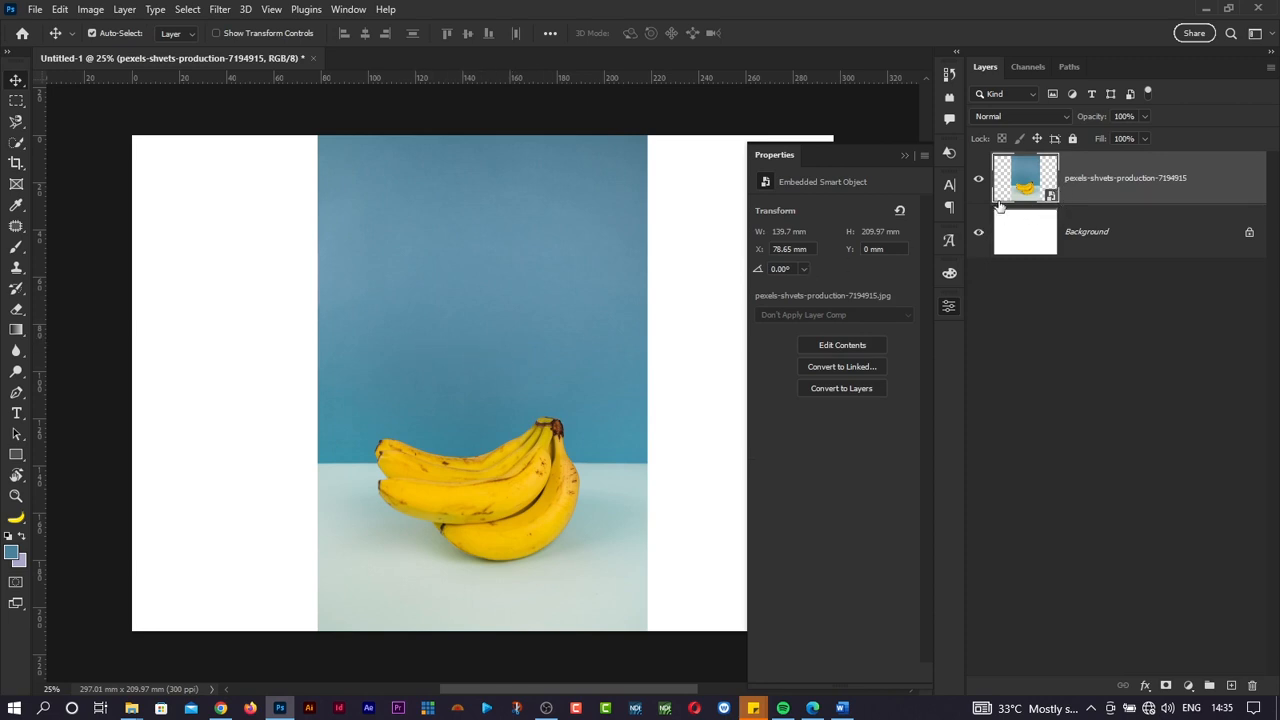
{"action": "left_click_drag", "start_coordinate": [528, 276], "coordinate": [534, 285]}
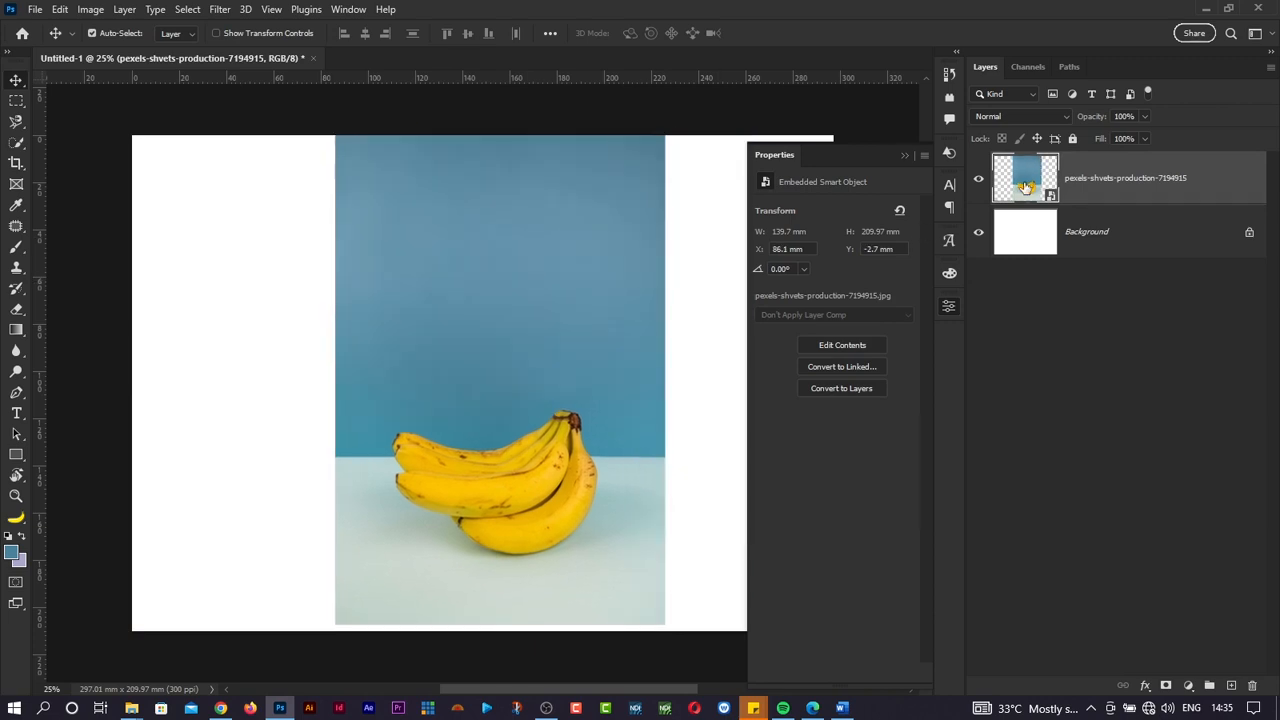
{"action": "left_click_drag", "start_coordinate": [563, 373], "coordinate": [566, 388]}
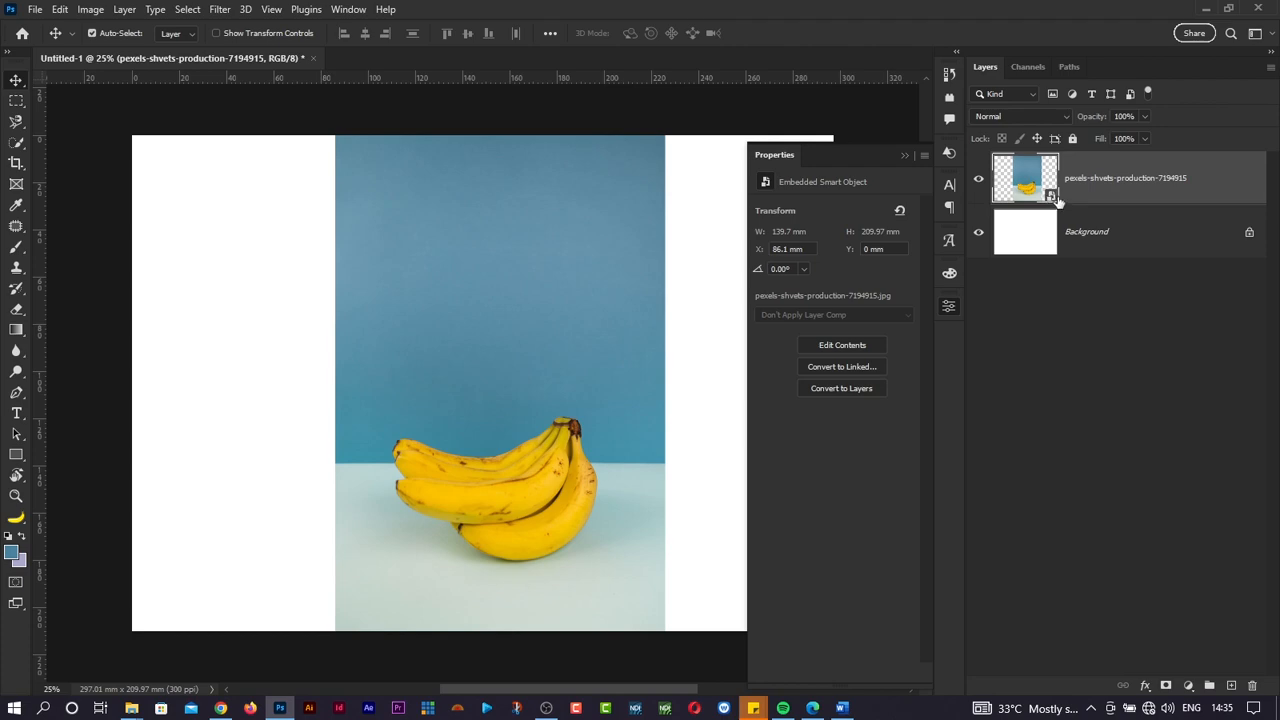
Step: Open pexels-shvets-production-7194915.jpg from the pictures folder as a separate document
{"action": "key", "text": "alt+Tab"}
{"action": "key", "text": "alt+Tab"}
{"action": "key", "text": "alt+Tab"}
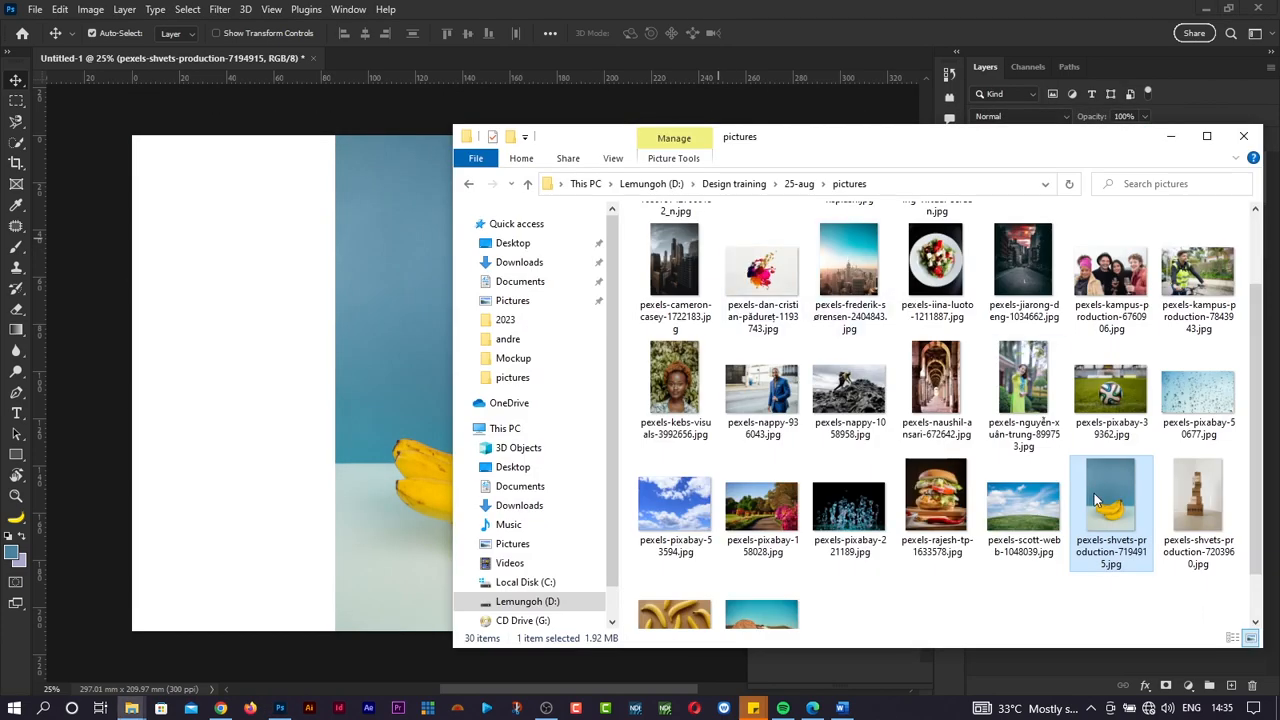
{"action": "key", "text": "alt+Tab"}
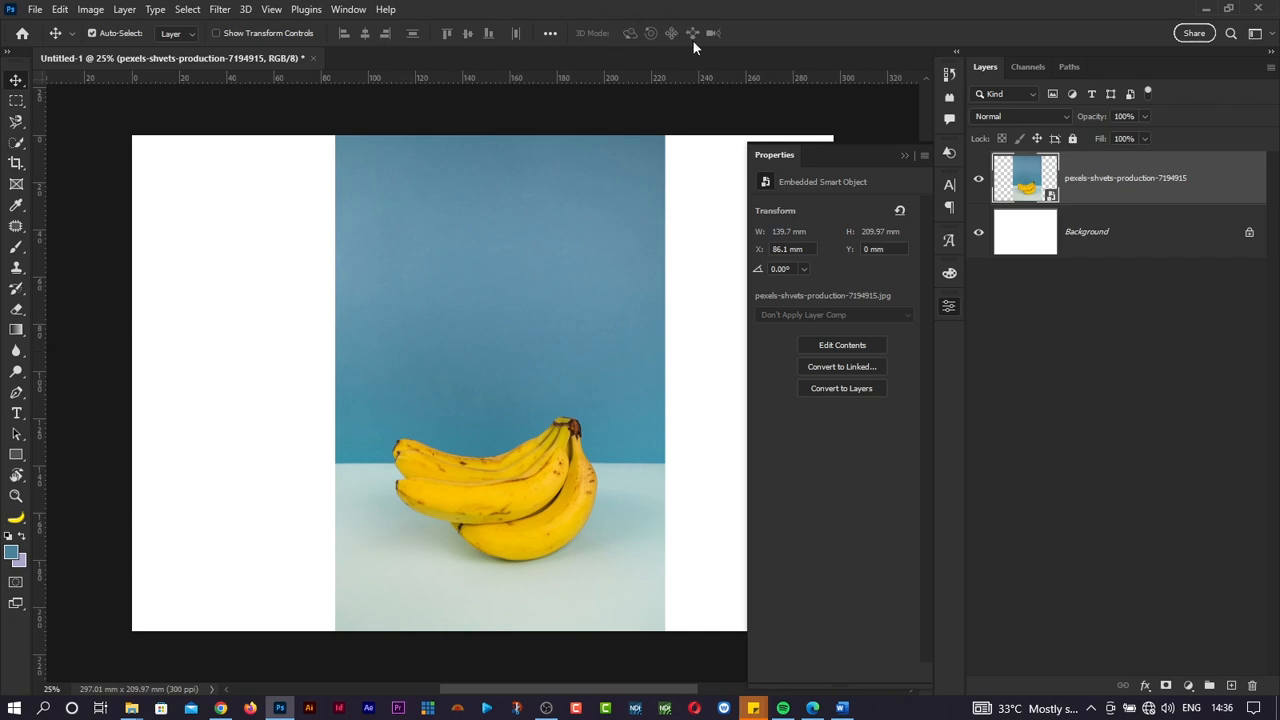
{"action": "key", "text": "alt+Tab"}
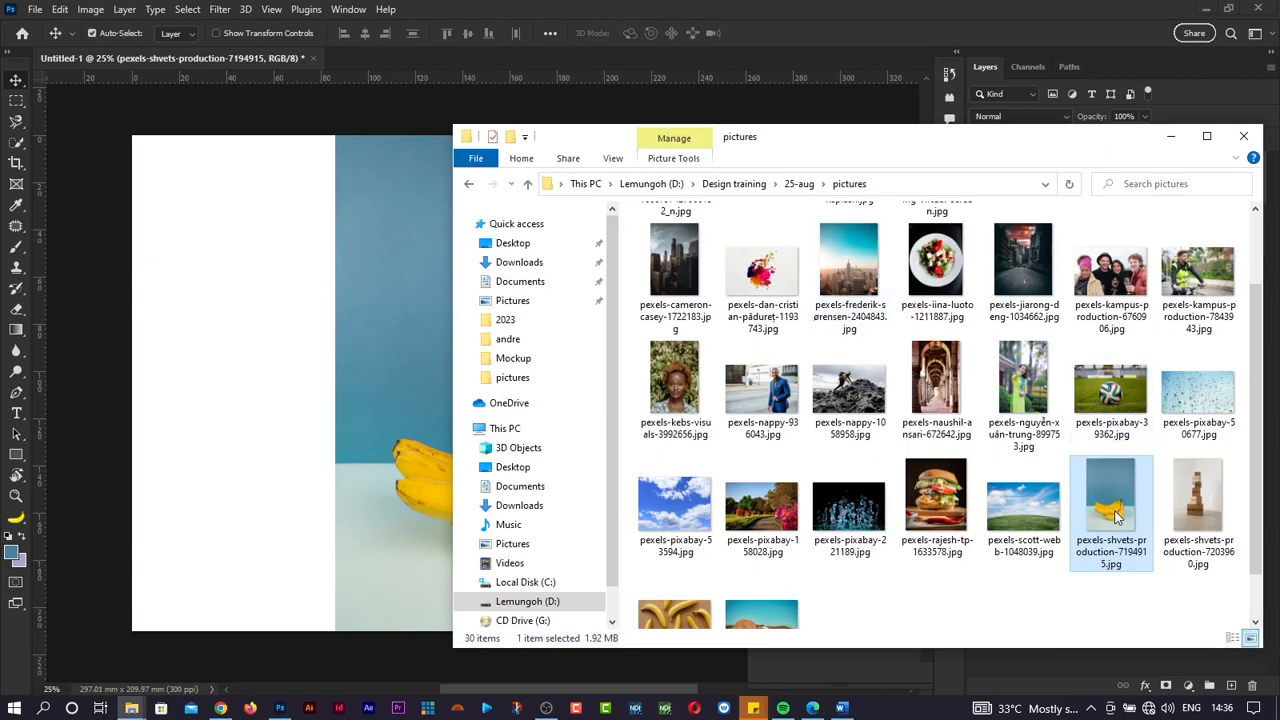
{"action": "left_click_drag", "start_coordinate": [1112, 480], "coordinate": [688, 40]}
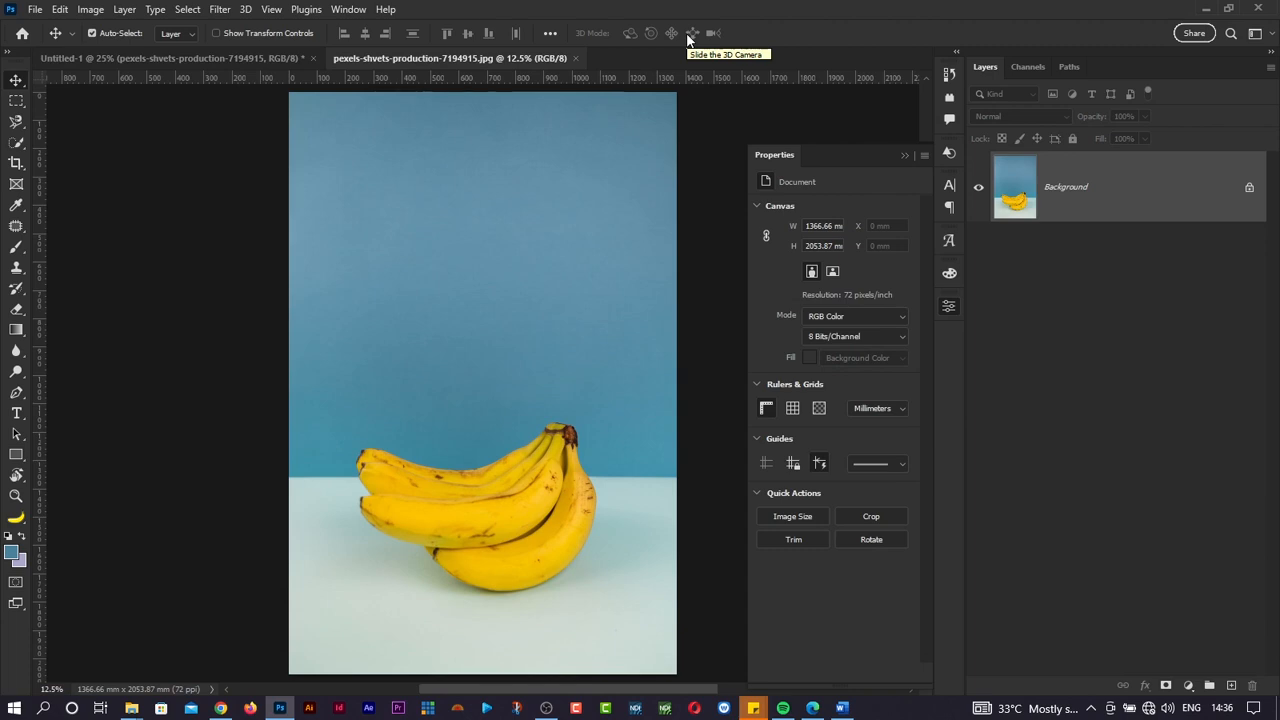
Step: Open creative design.jpg from the Downloads folder
{"action": "left_click", "coordinate": [33, 10]}
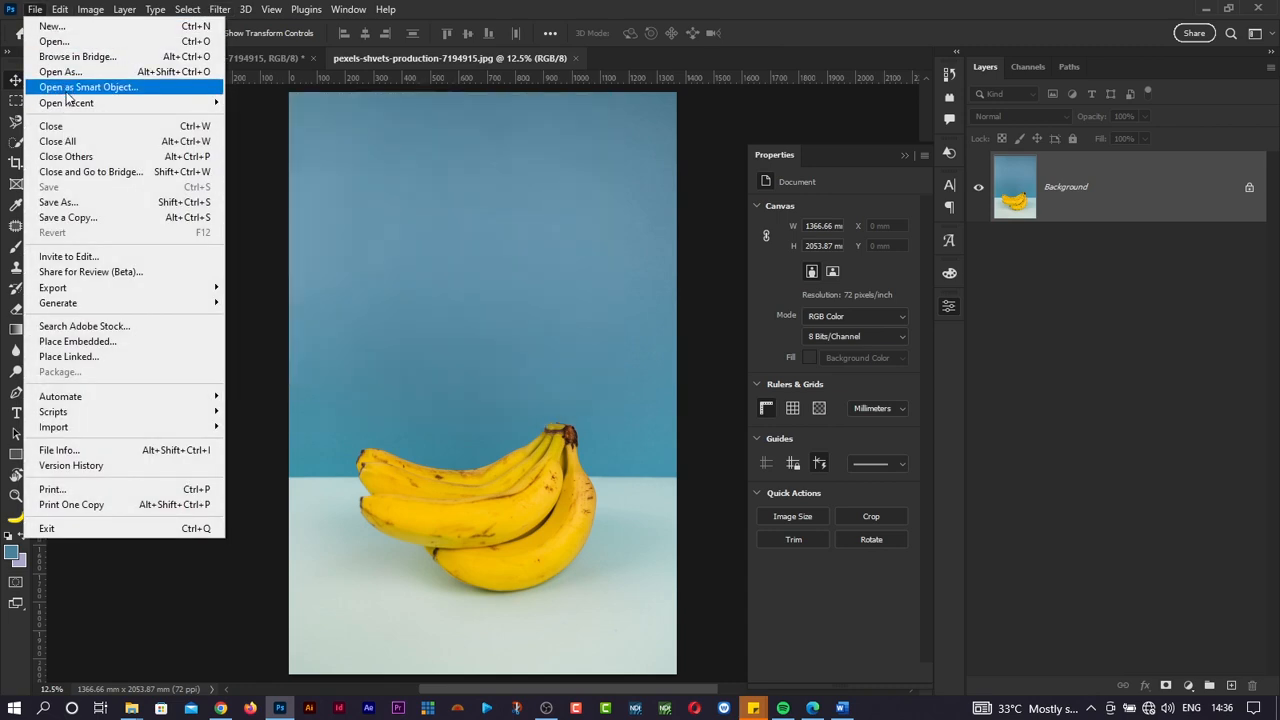
{"action": "left_click", "coordinate": [87, 42]}
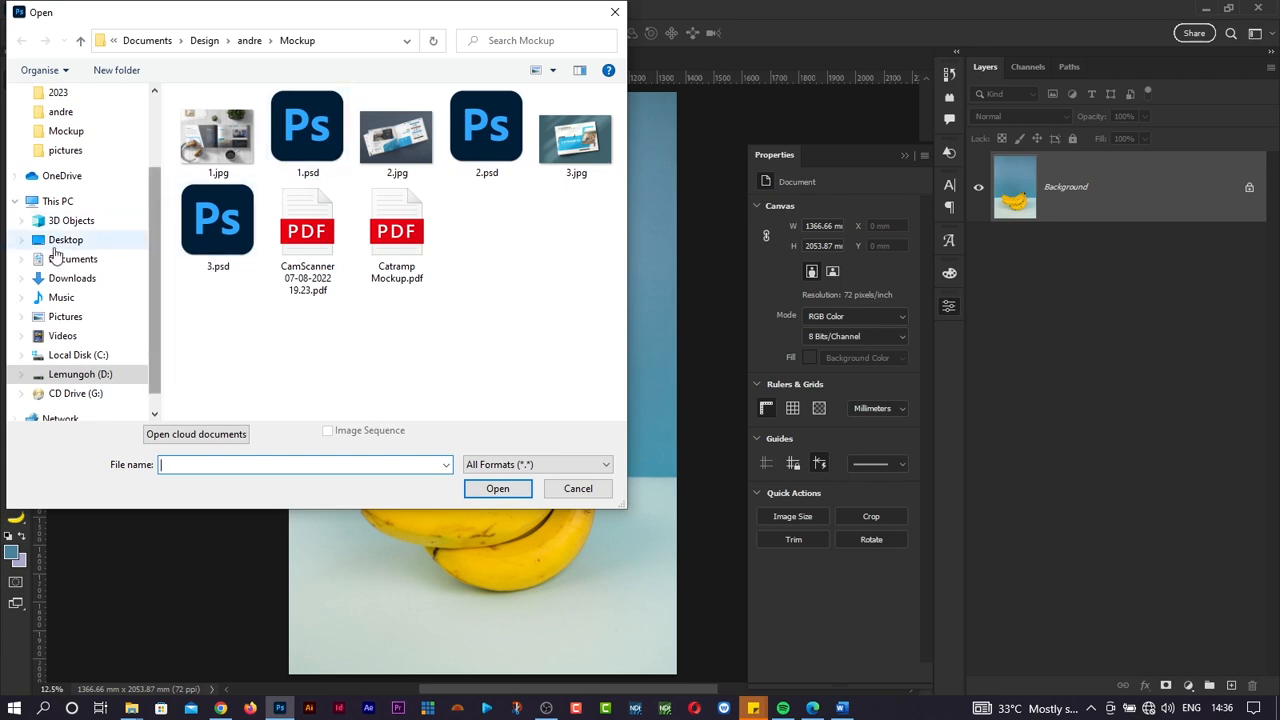
{"action": "left_click", "coordinate": [72, 282]}
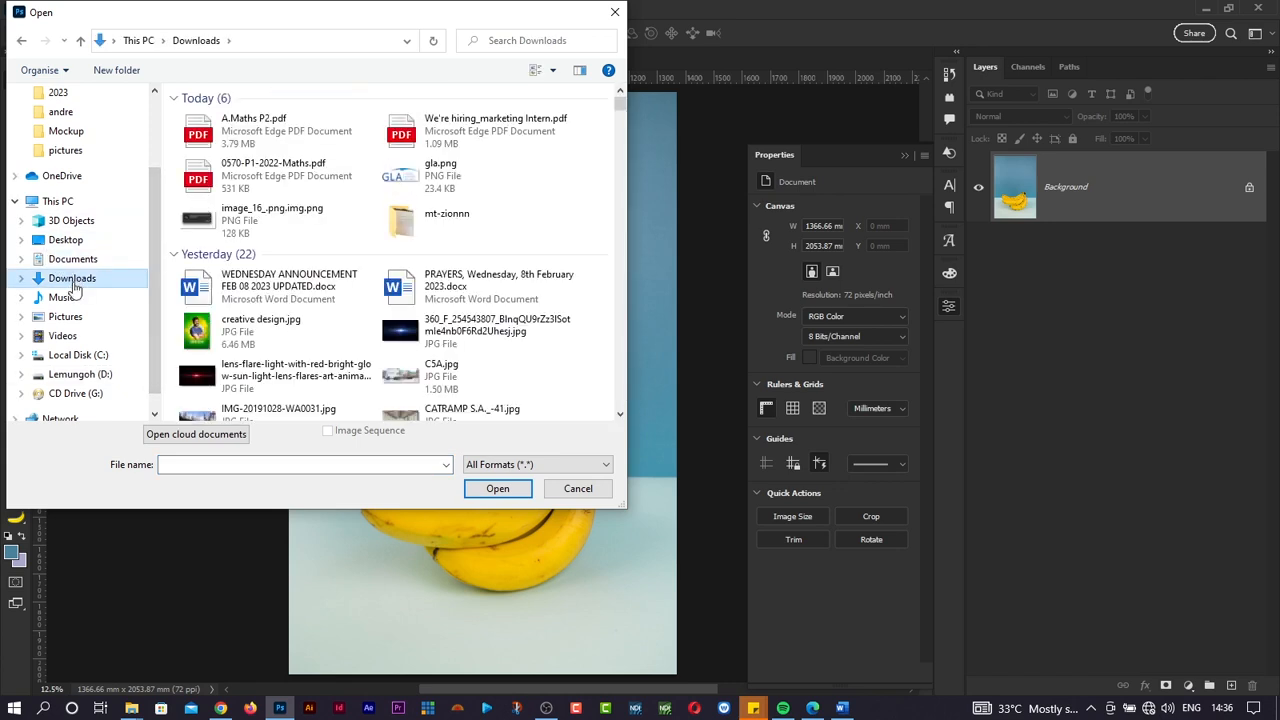
{"action": "double_click", "coordinate": [214, 332]}
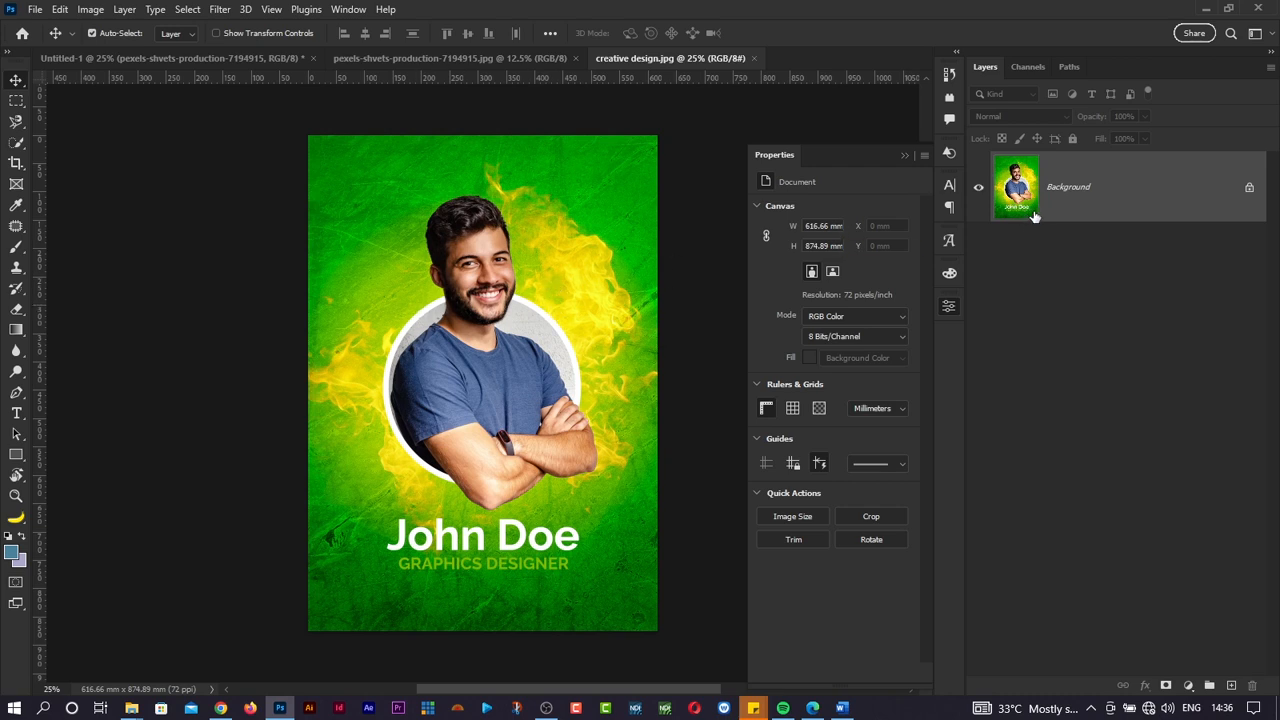
Step: Place pexels-nappy-936043.jpg over the flyer in creative design.jpg and delete the placed layer again
{"action": "left_click", "coordinate": [216, 58]}
{"action": "key", "text": "alt+Tab"}
{"action": "left_click_drag", "start_coordinate": [765, 385], "coordinate": [360, 392]}
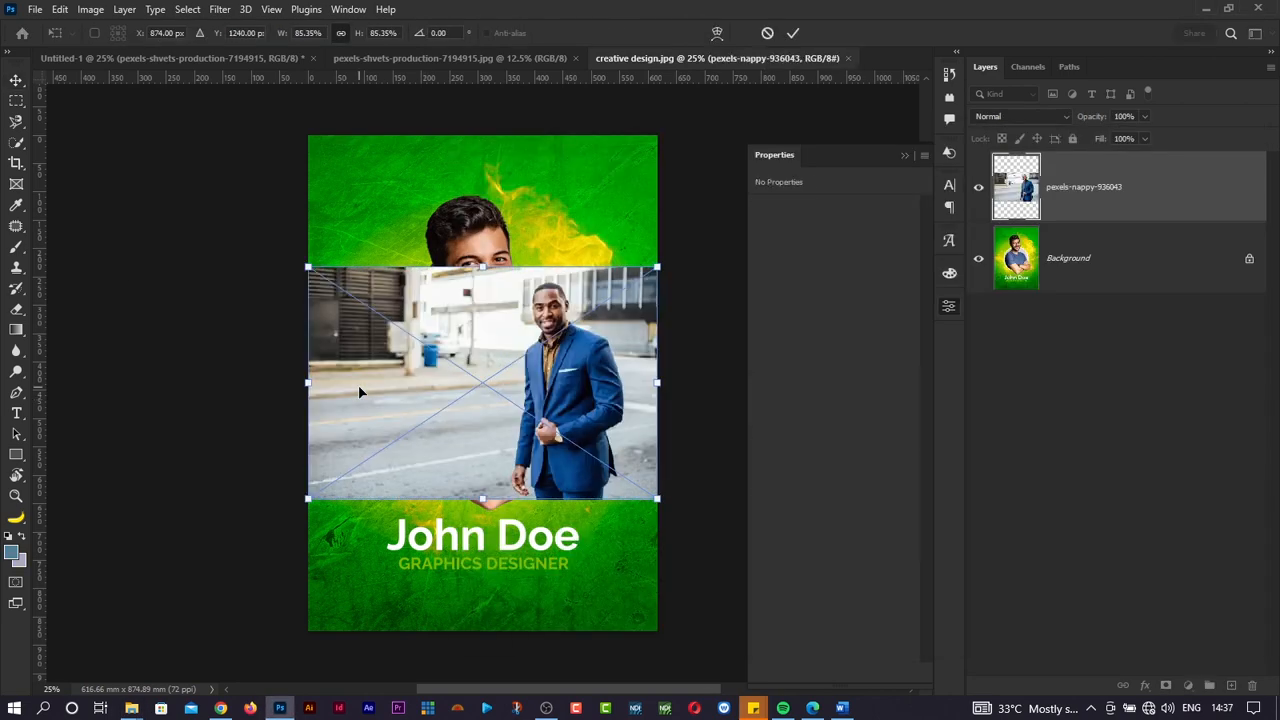
{"action": "key", "text": "Return"}
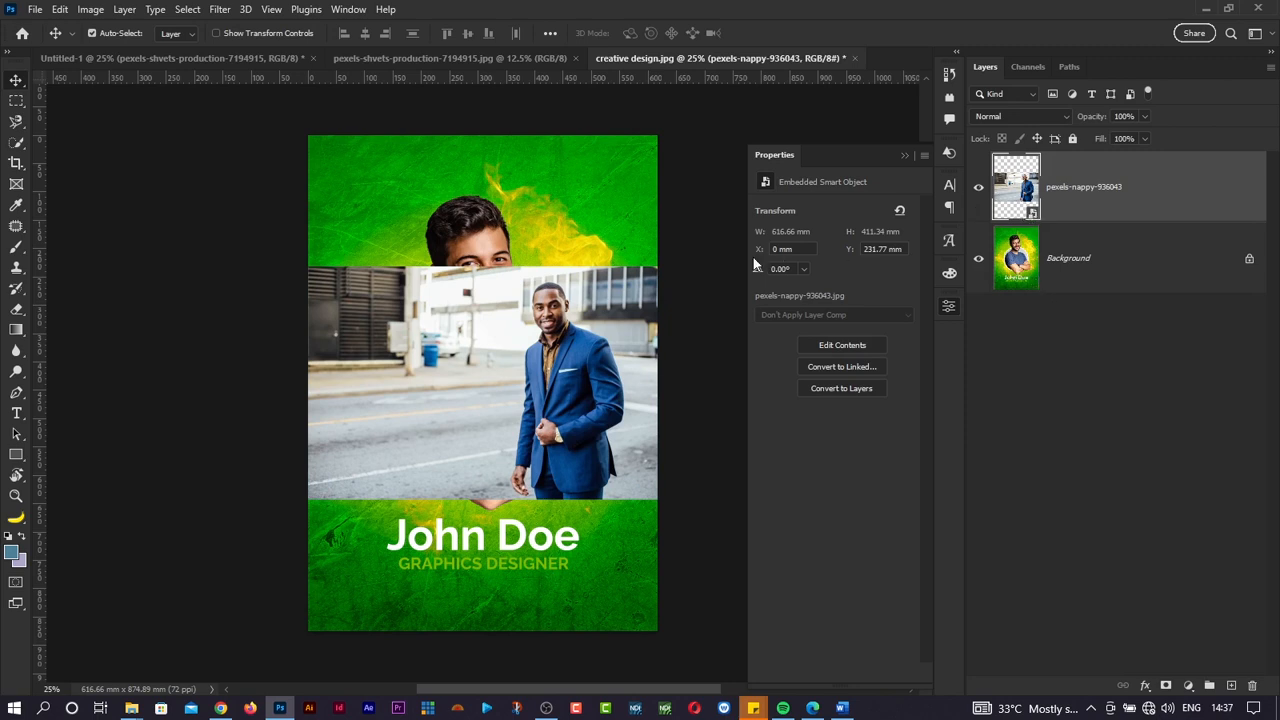
{"action": "key", "text": "Delete"}
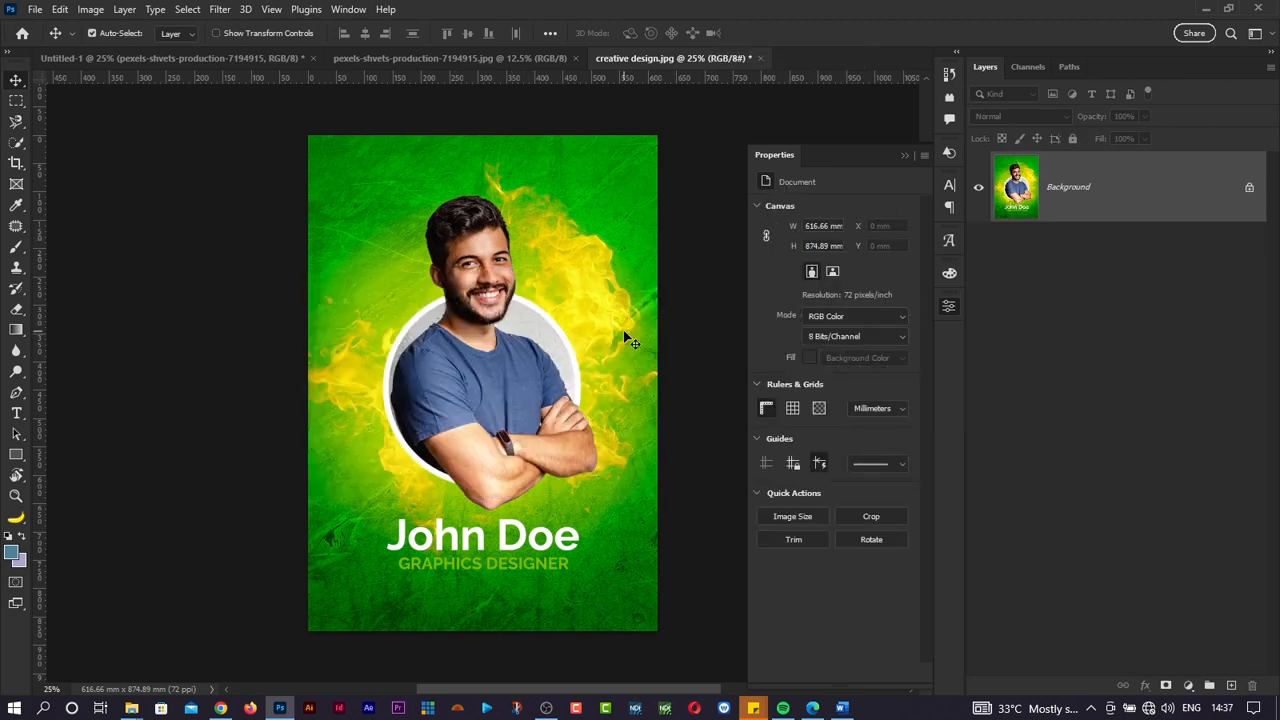
Step: Open the city skyline photo from the pictures folder as a separate document
{"action": "left_click", "coordinate": [32, 10]}
{"action": "left_click", "coordinate": [571, 6]}
{"action": "key", "text": "alt+Tab"}
{"action": "left_click_drag", "start_coordinate": [849, 262], "coordinate": [788, 21]}
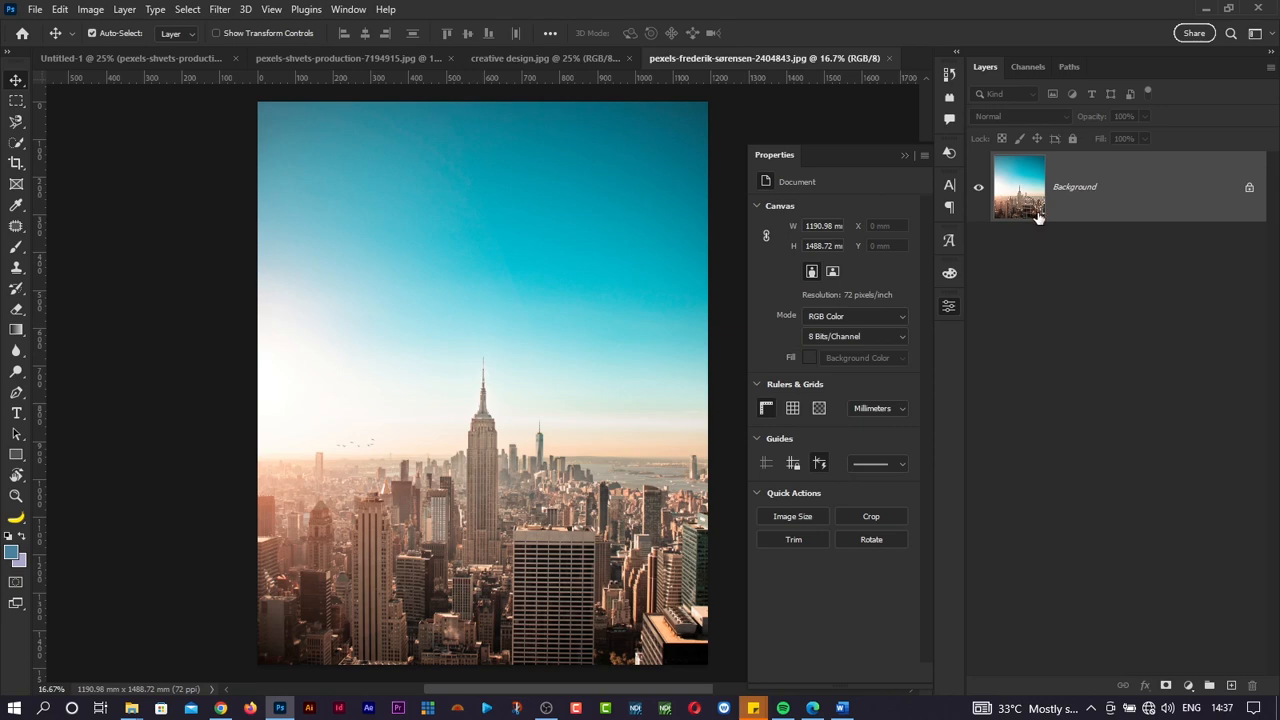
Step: Close the separate banana, creative design and skyline documents, discarding the changes to creative design.jpg
{"action": "left_click", "coordinate": [440, 56]}
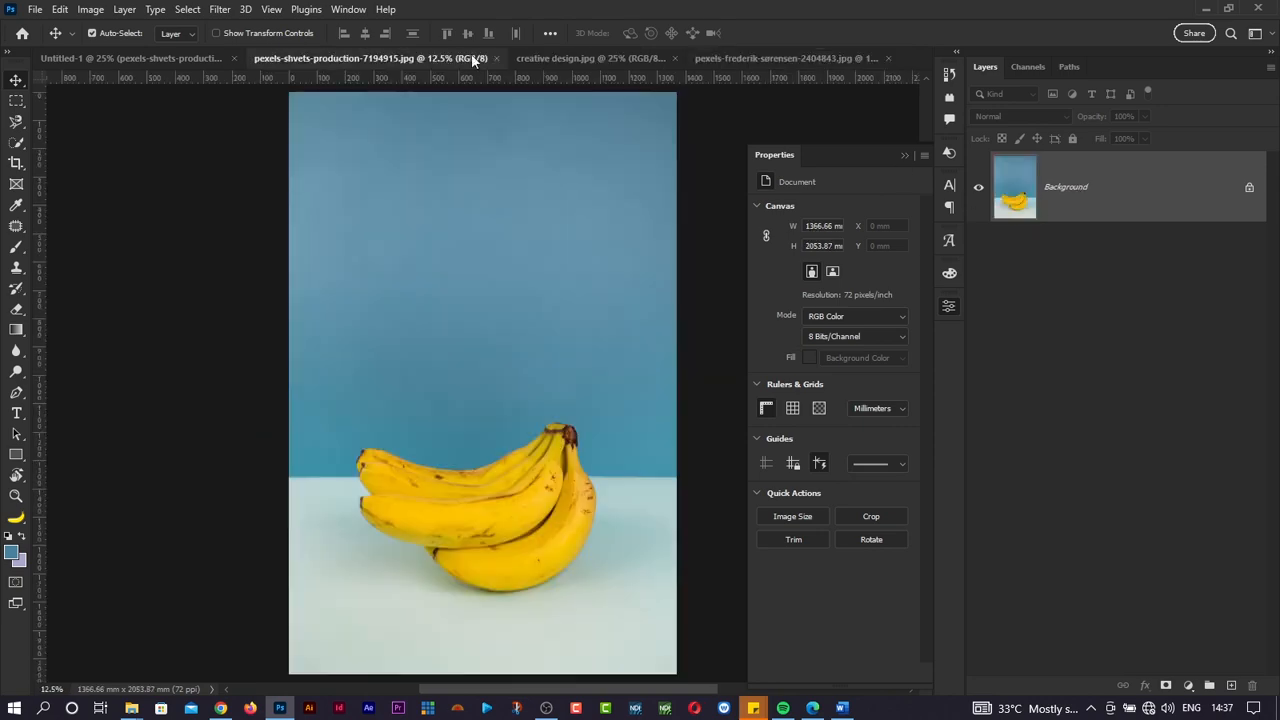
{"action": "left_click", "coordinate": [497, 58]}
{"action": "left_click", "coordinate": [496, 58]}
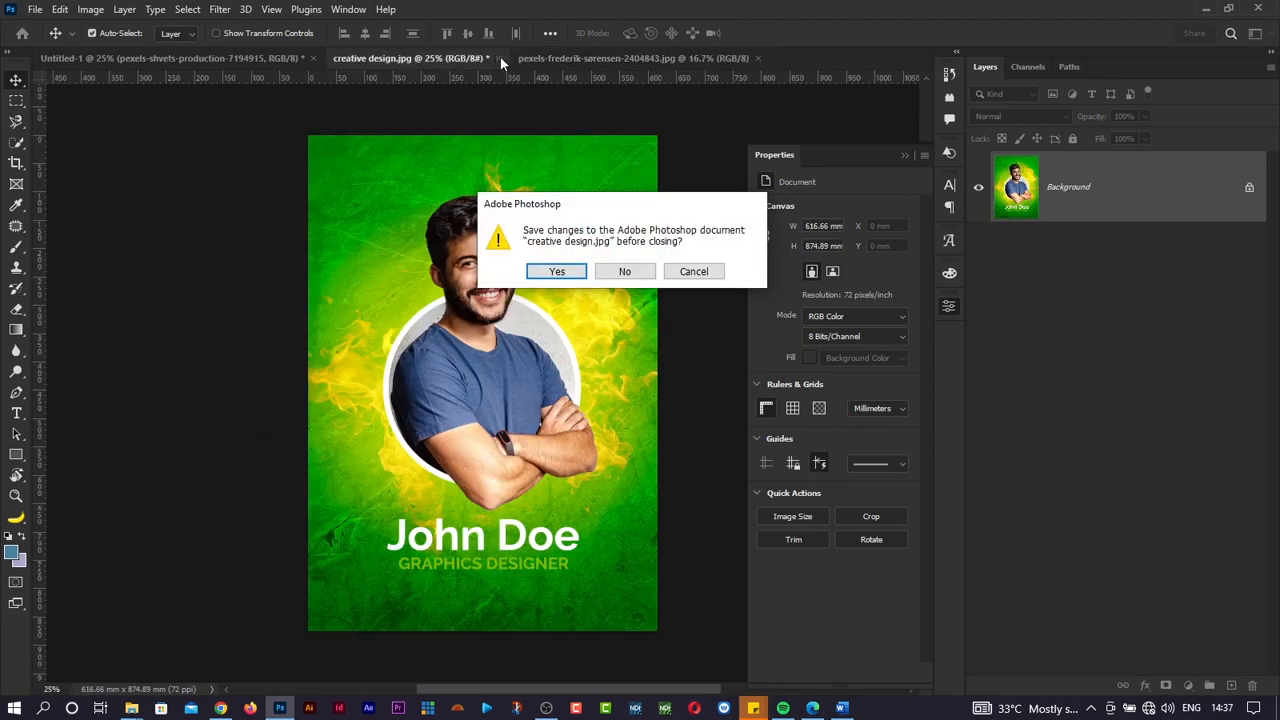
{"action": "left_click", "coordinate": [620, 273]}
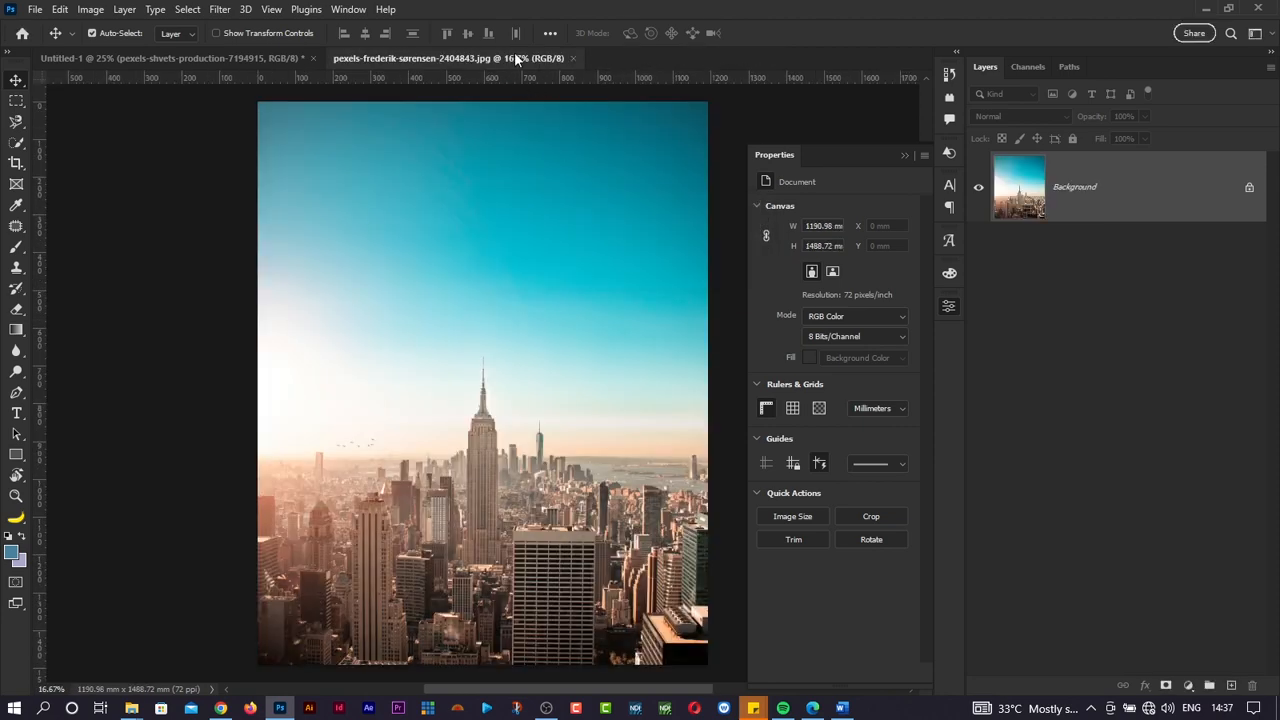
{"action": "left_click", "coordinate": [573, 58]}
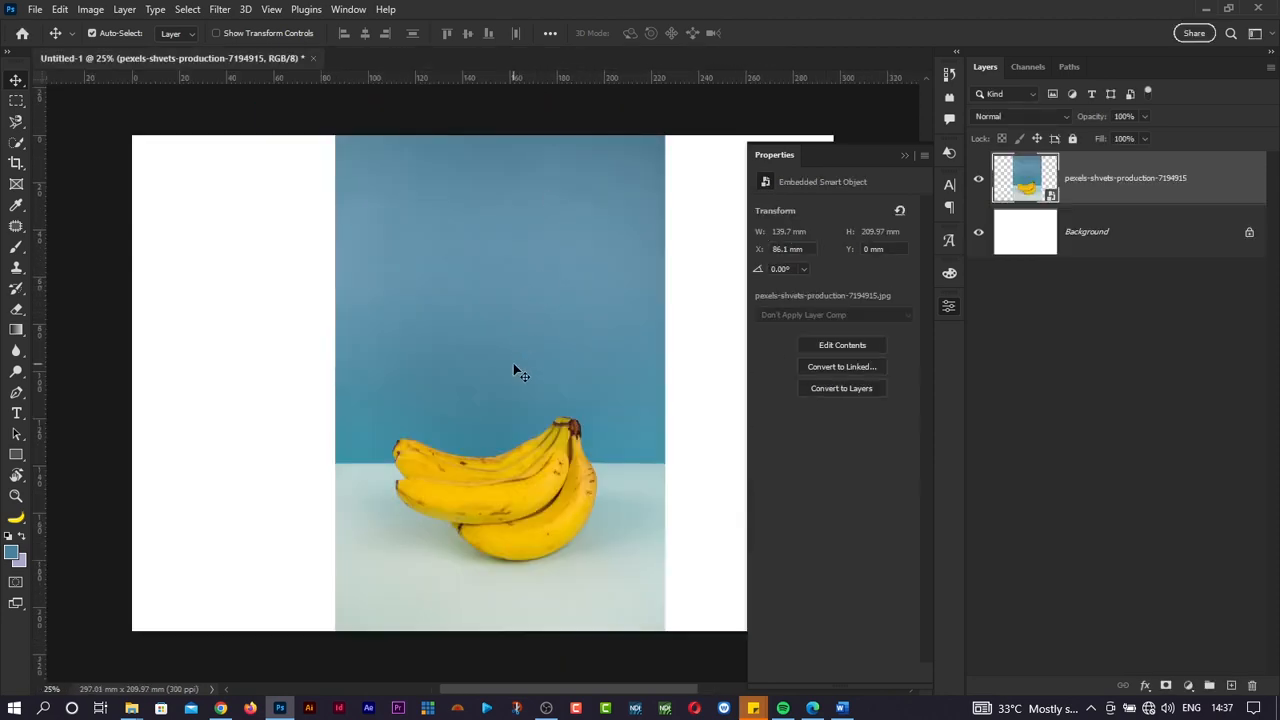
Step: Move the banana image to the canvas's left edge at X 0 mm and duplicate its layer
{"action": "left_click_drag", "start_coordinate": [513, 363], "coordinate": [308, 366]}
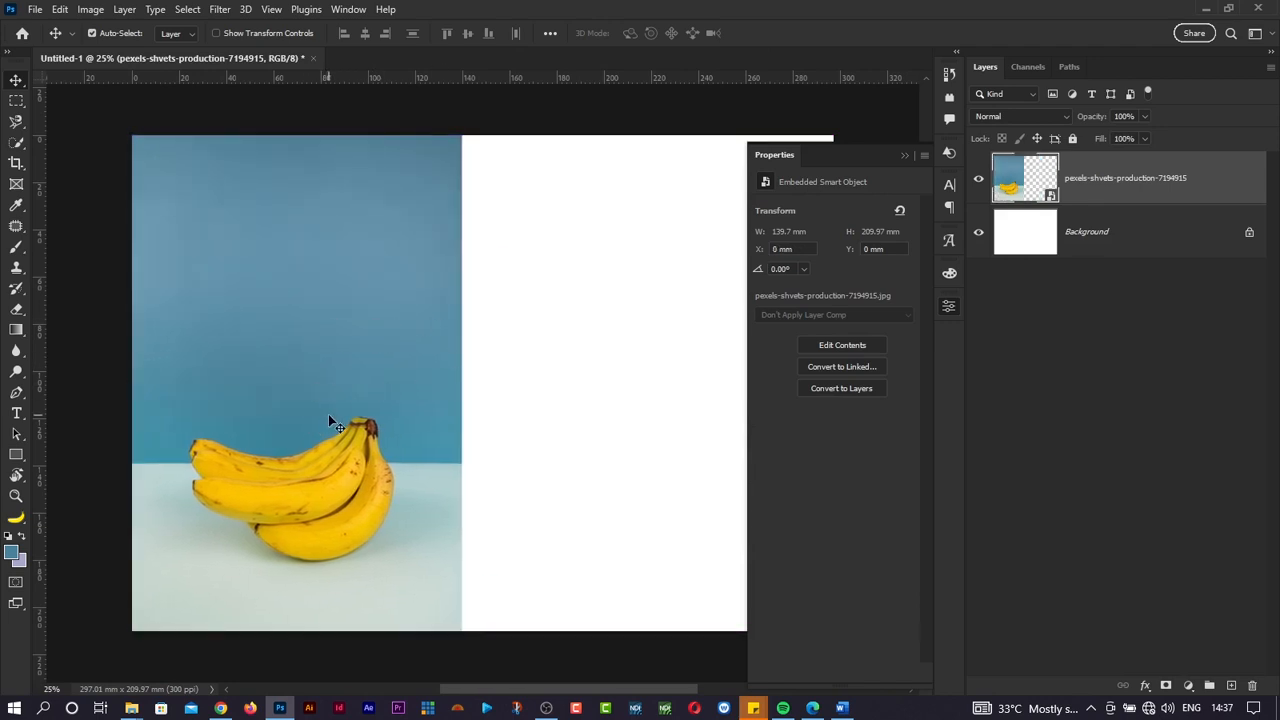
{"action": "key", "text": "ctrl+j"}
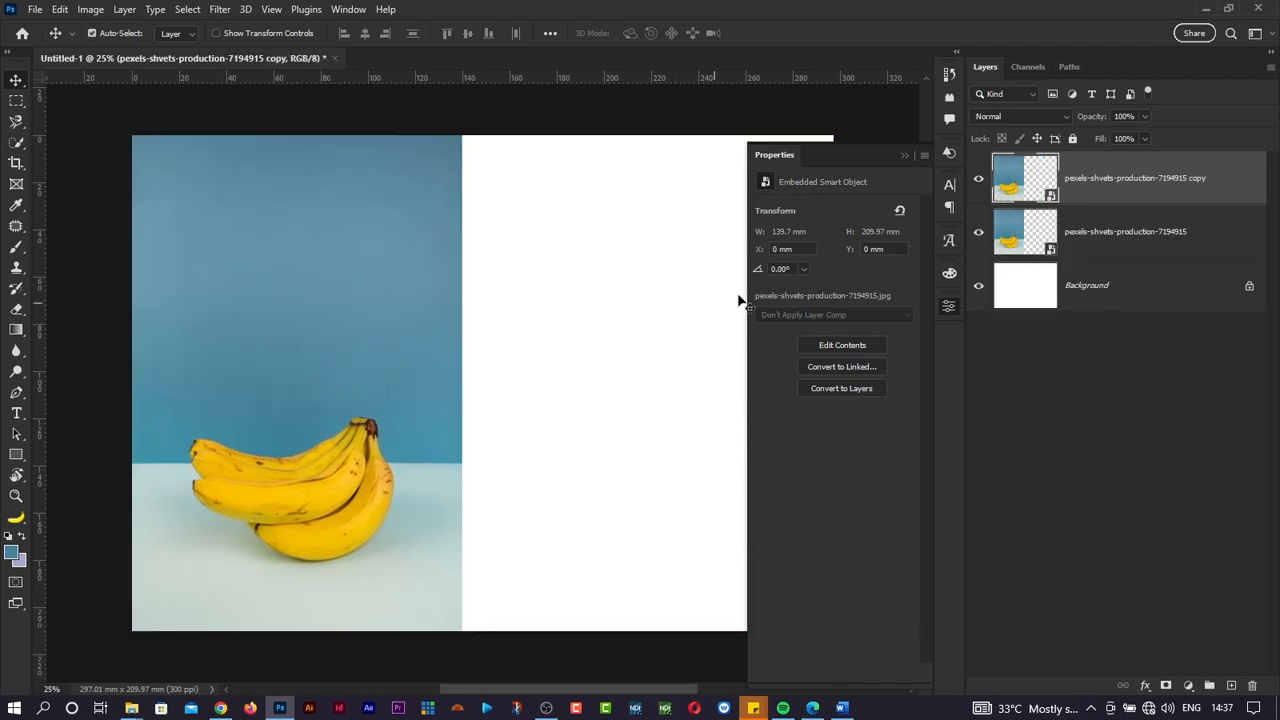
Step: Move the duplicate banana image beside the original so it meets the canvas's right edge
{"action": "left_click", "coordinate": [949, 307]}
{"action": "left_click_drag", "start_coordinate": [417, 380], "coordinate": [767, 374]}
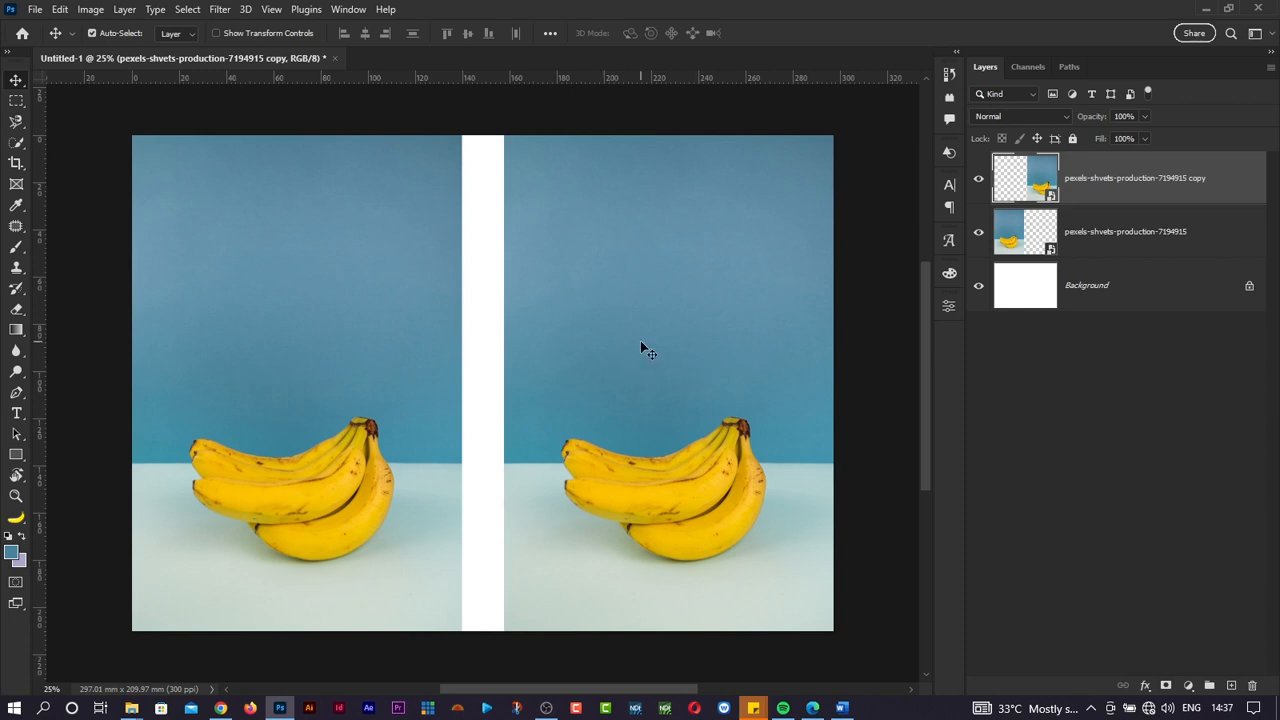
Step: Rename the original banana layer as Smart object and its copy as Raster
{"action": "double_click", "coordinate": [1120, 237]}
{"action": "type", "text": "Smart objec"}
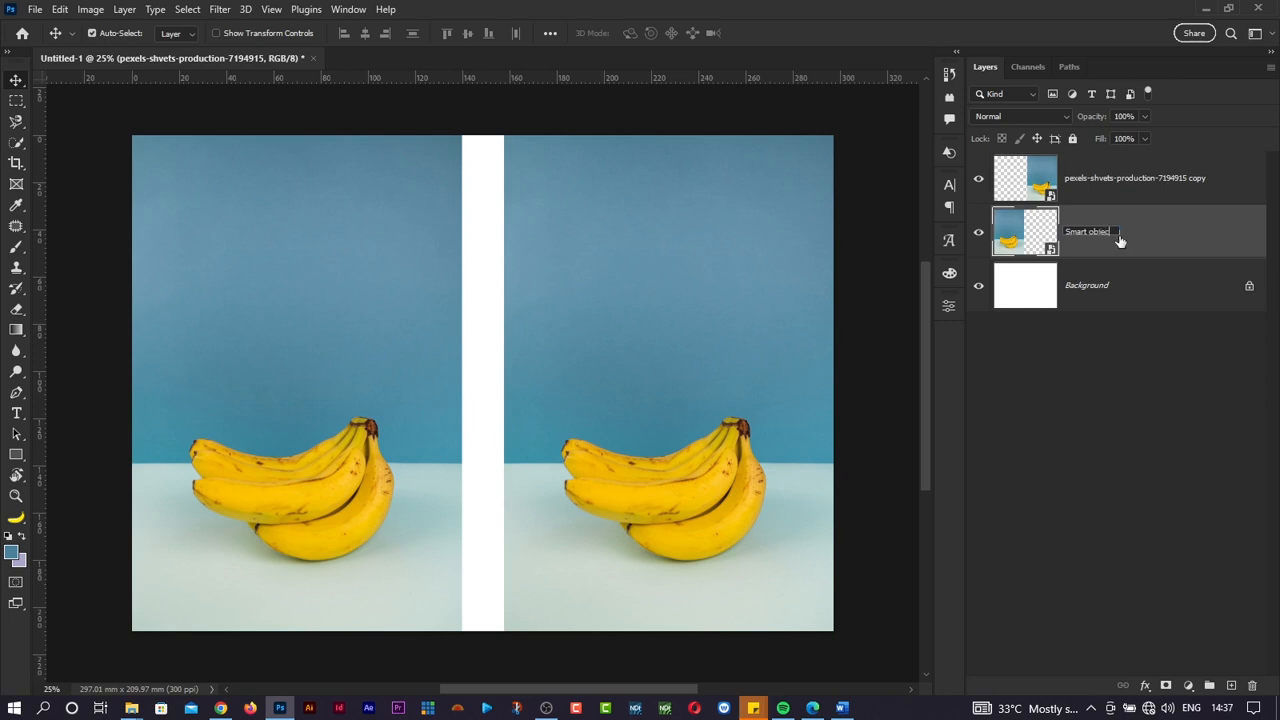
{"action": "type", "text": "t"}
{"action": "key", "text": "Return"}
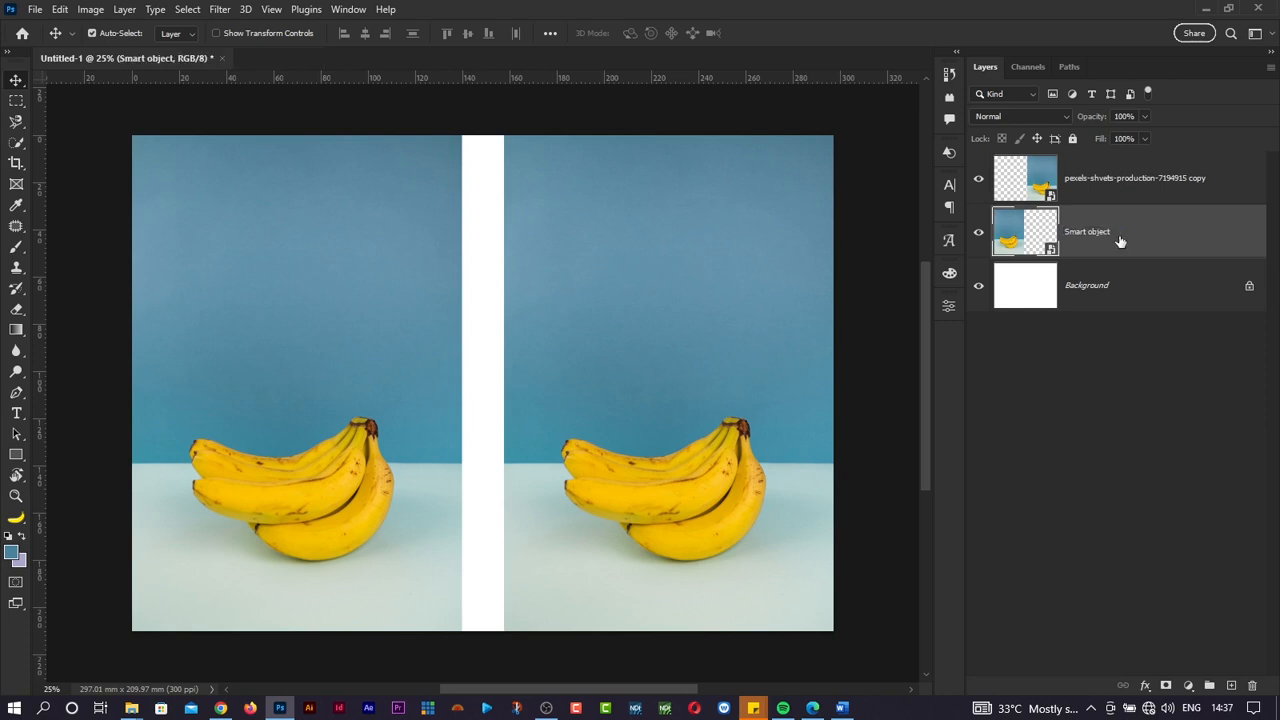
{"action": "double_click", "coordinate": [1119, 181]}
{"action": "type", "text": "Raster"}
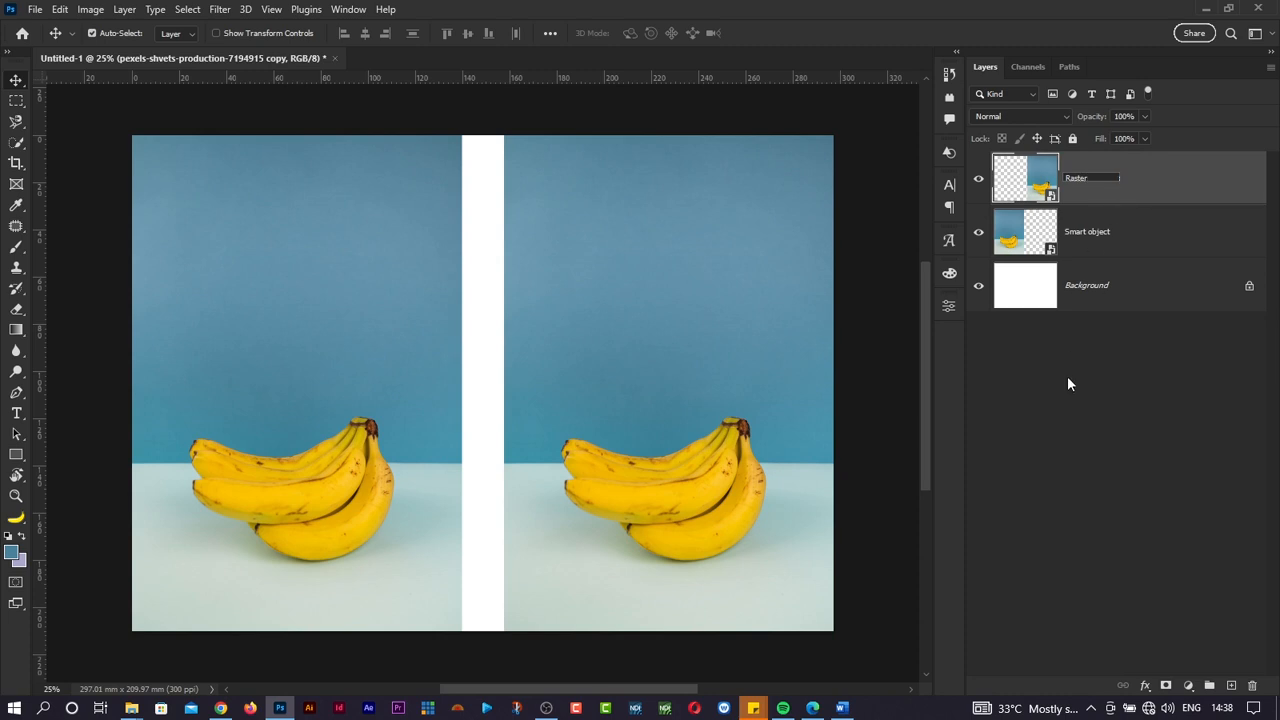
{"action": "left_click", "coordinate": [1067, 384]}
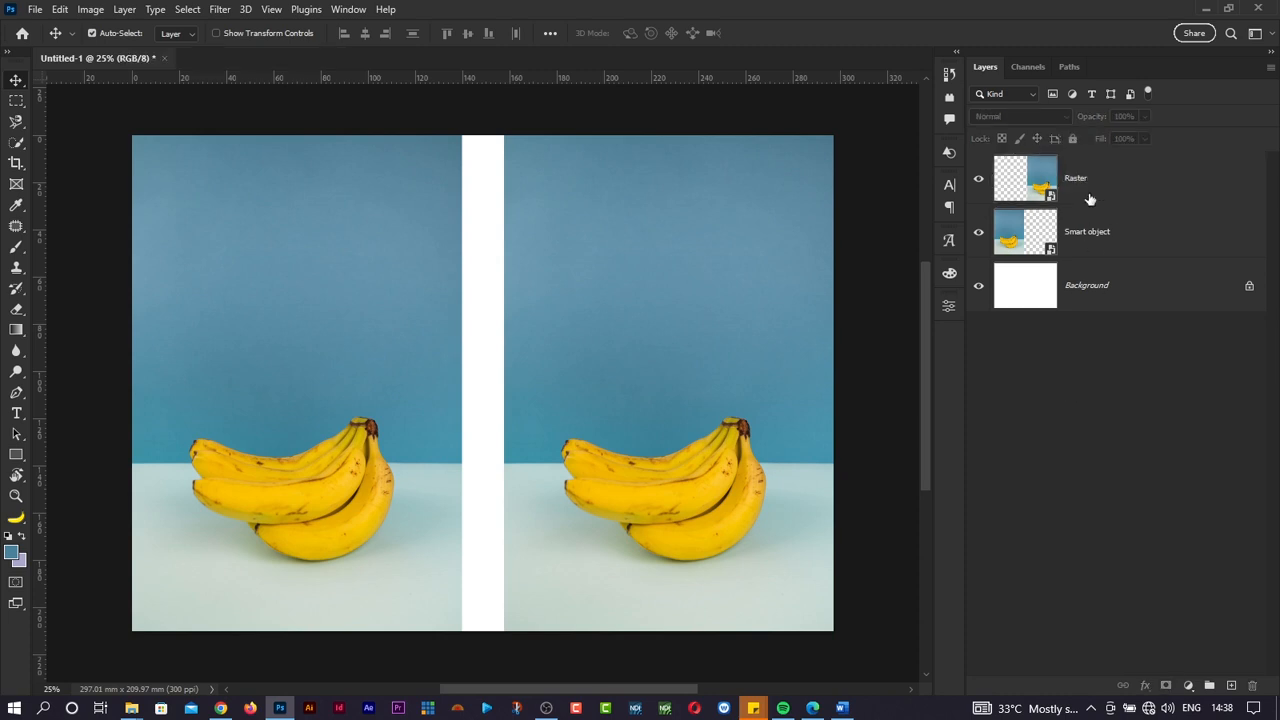
Step: Hide and reshow the Raster and Smart object layers to check which image each one holds
{"action": "left_click", "coordinate": [977, 182]}
{"action": "left_click", "coordinate": [978, 180]}
{"action": "left_click", "coordinate": [978, 232]}
{"action": "left_click", "coordinate": [978, 232]}
Step: Rasterize the Raster layer so it is no longer a smart object
{"action": "left_click", "coordinate": [1092, 188]}
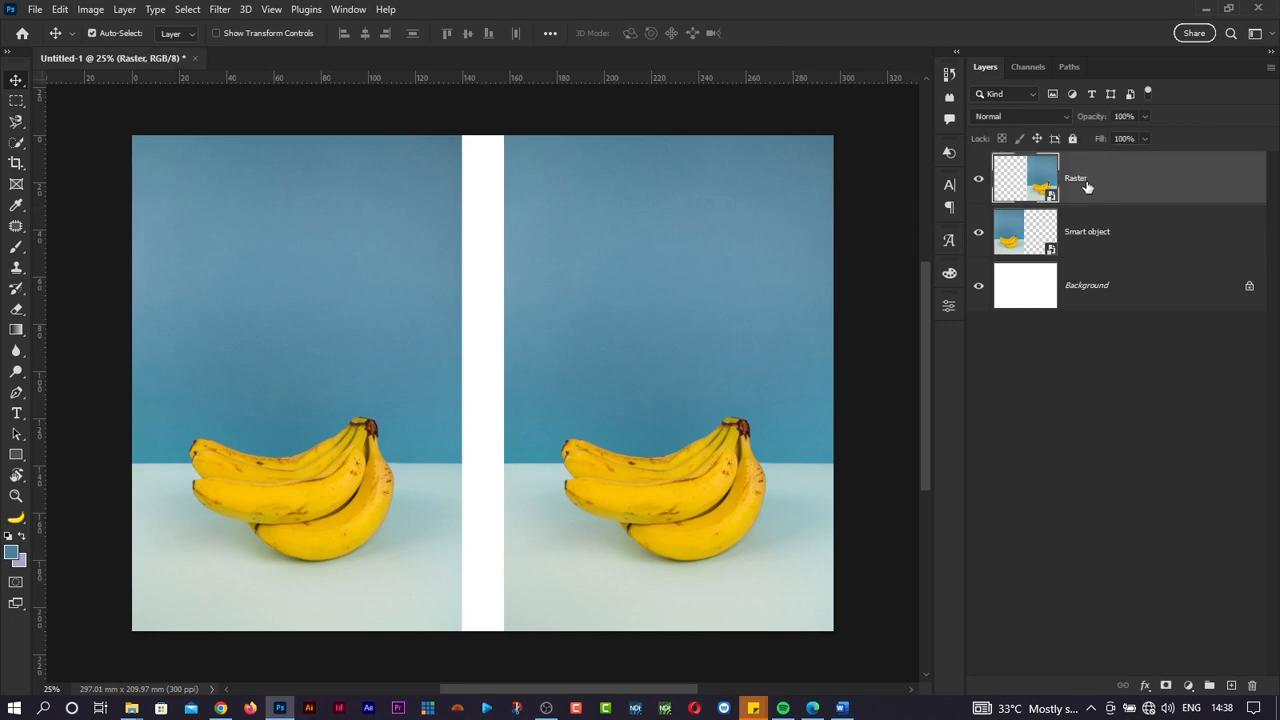
{"action": "right_click", "coordinate": [1136, 189]}
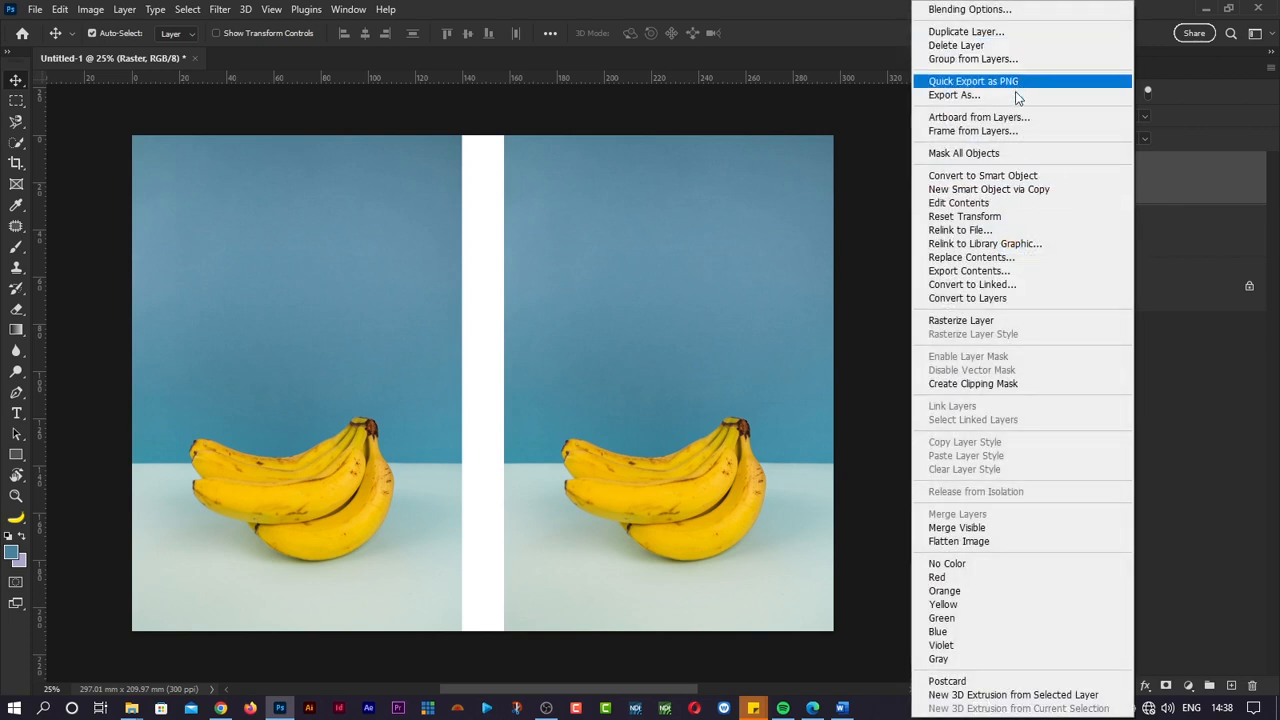
{"action": "left_click", "coordinate": [988, 322]}
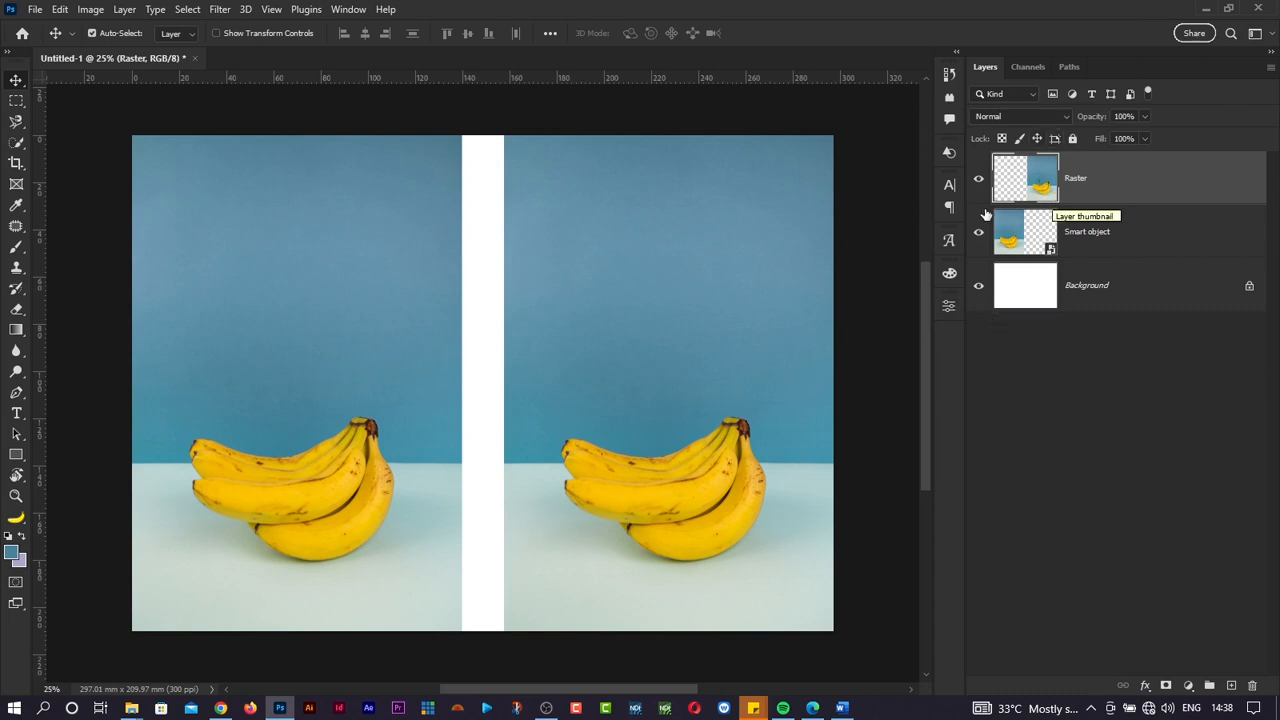
Step: Try small moves of the Raster image on the canvas and undo each one
{"action": "left_click_drag", "start_coordinate": [678, 326], "coordinate": [643, 305]}
{"action": "key", "text": "ctrl+z"}
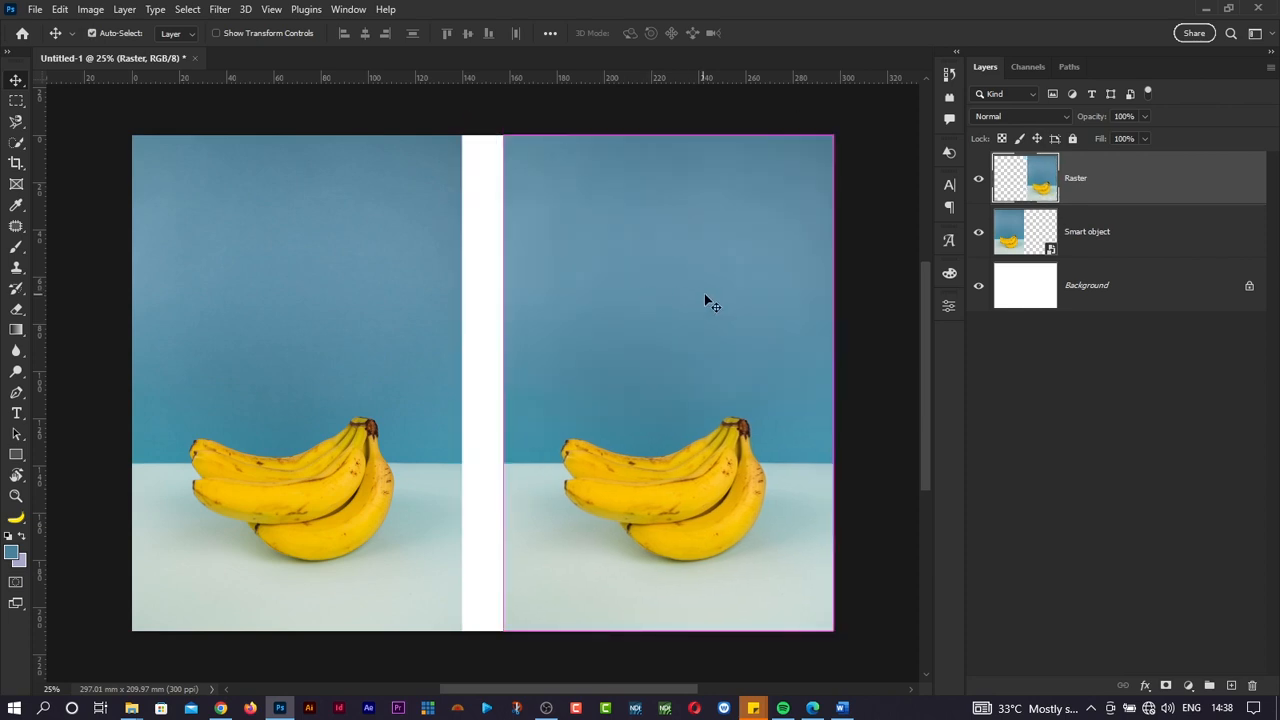
{"action": "left_click", "coordinate": [392, 328], "text": "ctrl"}
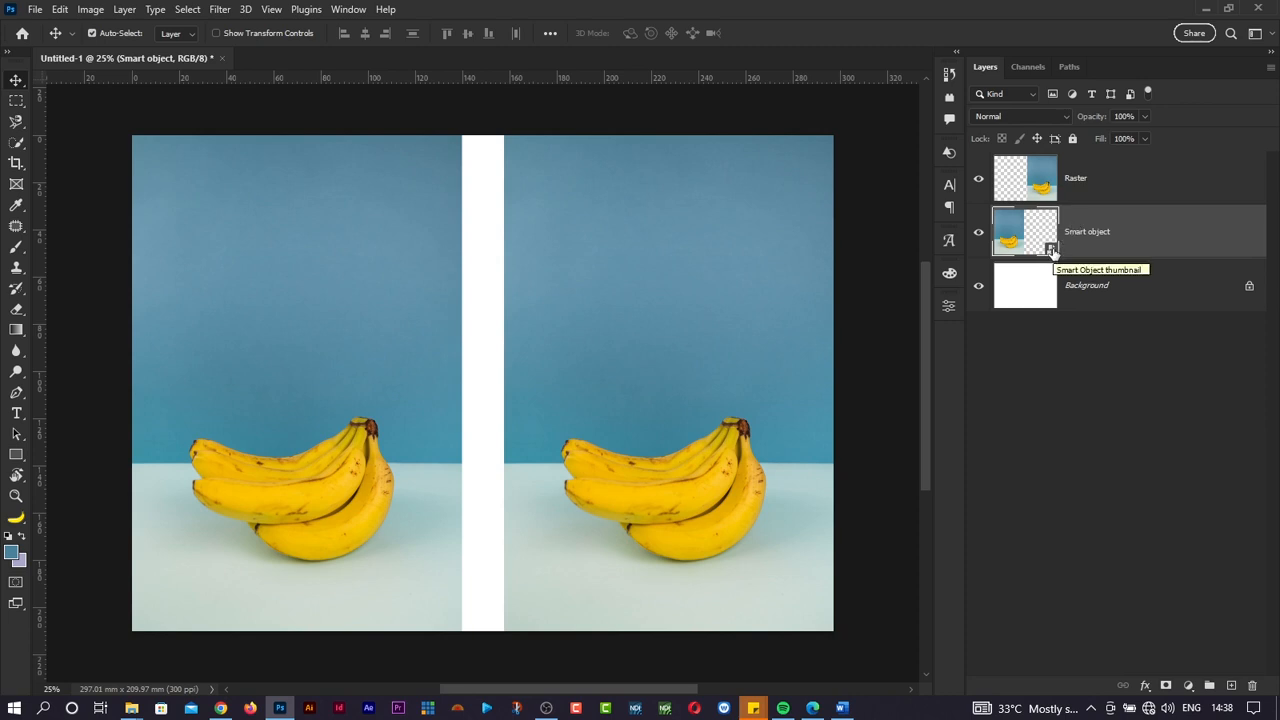
{"action": "left_click", "coordinate": [1082, 178]}
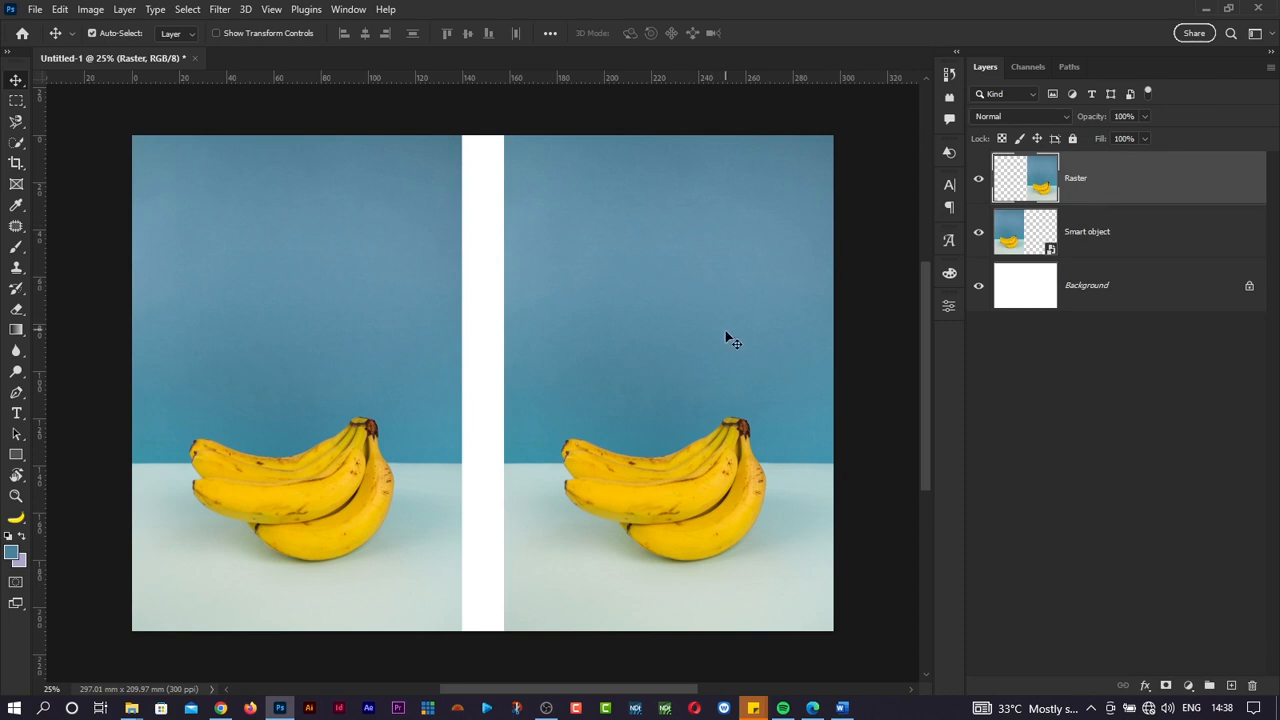
{"action": "mouse_move", "coordinate": [725, 330]}
{"action": "left_mouse_down"}
{"action": "mouse_move", "coordinate": [696, 314]}
{"action": "mouse_move", "coordinate": [705, 332]}
{"action": "left_mouse_up"}
{"action": "key", "text": "ctrl+z"}
Step: Examine the surface detail of the bananas in the Smart object image at up to 200% zoom
{"action": "left_click", "coordinate": [389, 424]}
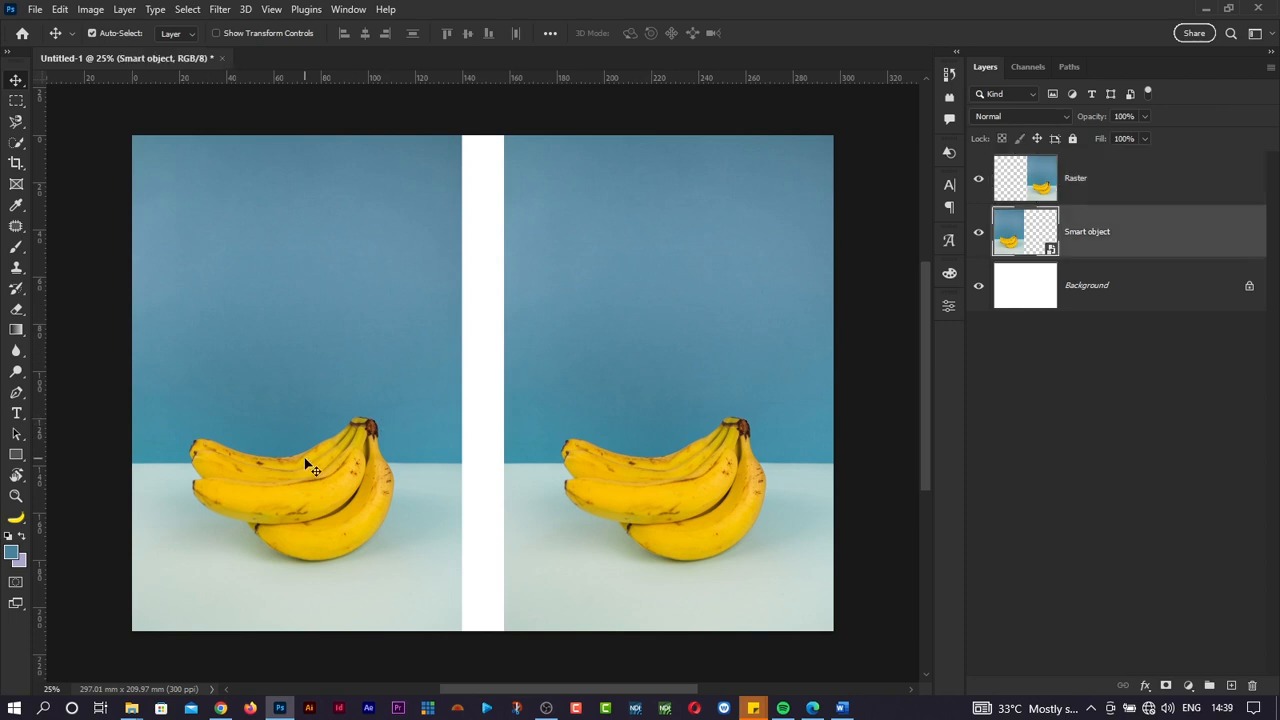
{"action": "scroll", "coordinate": [329, 451], "scroll_direction": "left", "scroll_amount": 3}
{"action": "scroll", "coordinate": [330, 458], "scroll_direction": "up", "scroll_amount": 3}
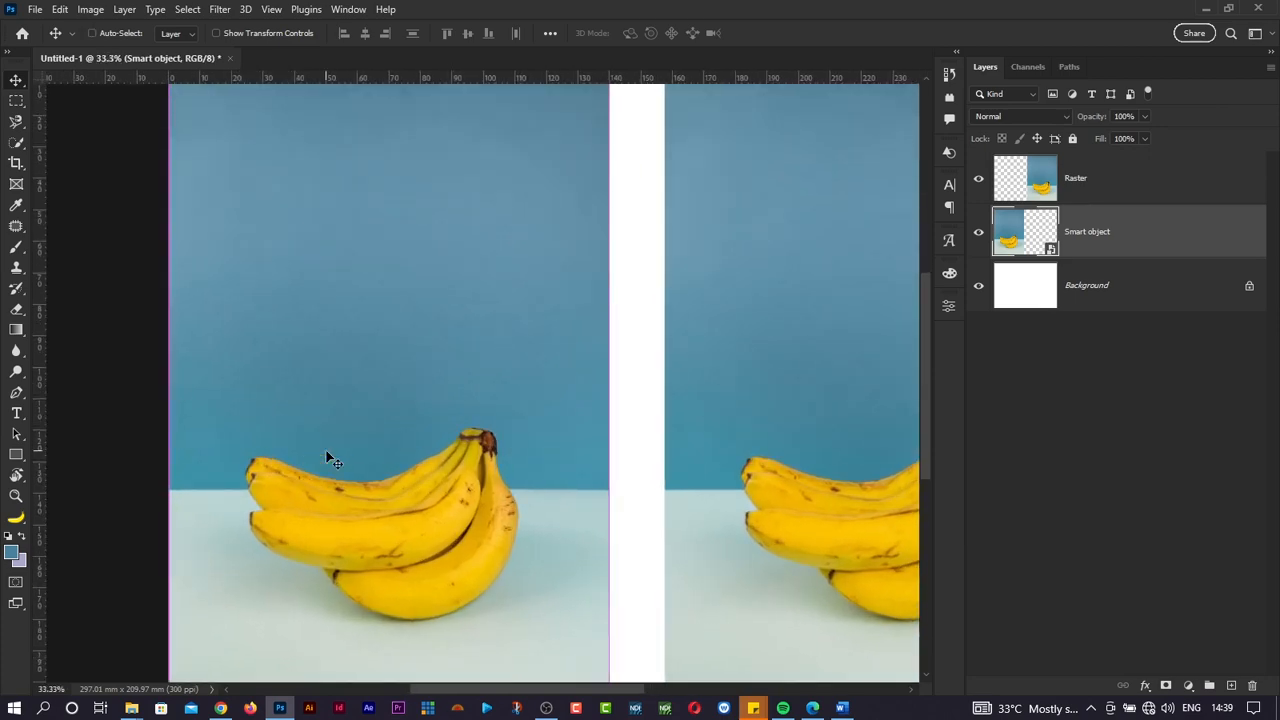
{"action": "scroll", "coordinate": [330, 458], "scroll_direction": "left", "scroll_amount": 2}
{"action": "scroll", "coordinate": [330, 458], "scroll_direction": "down", "scroll_amount": 1}
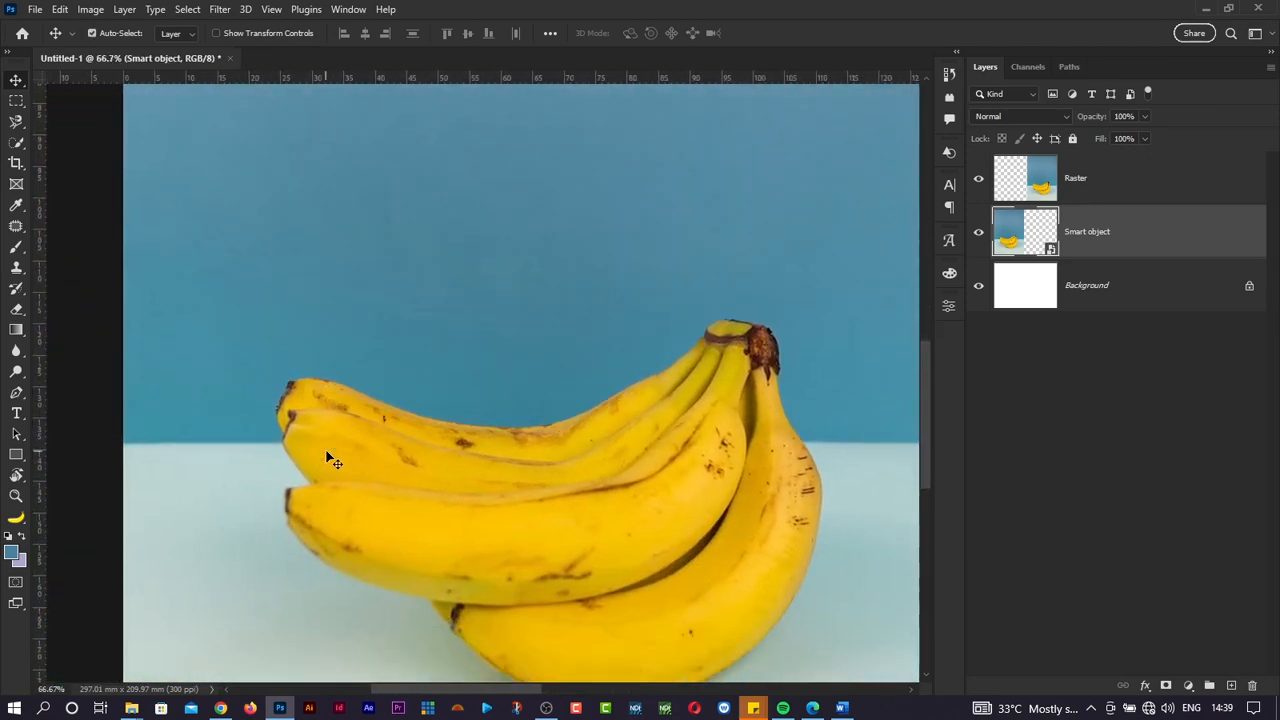
{"action": "scroll", "coordinate": [330, 458], "scroll_direction": "up", "scroll_amount": 3}
{"action": "scroll", "coordinate": [414, 446], "scroll_direction": "right", "scroll_amount": 8}
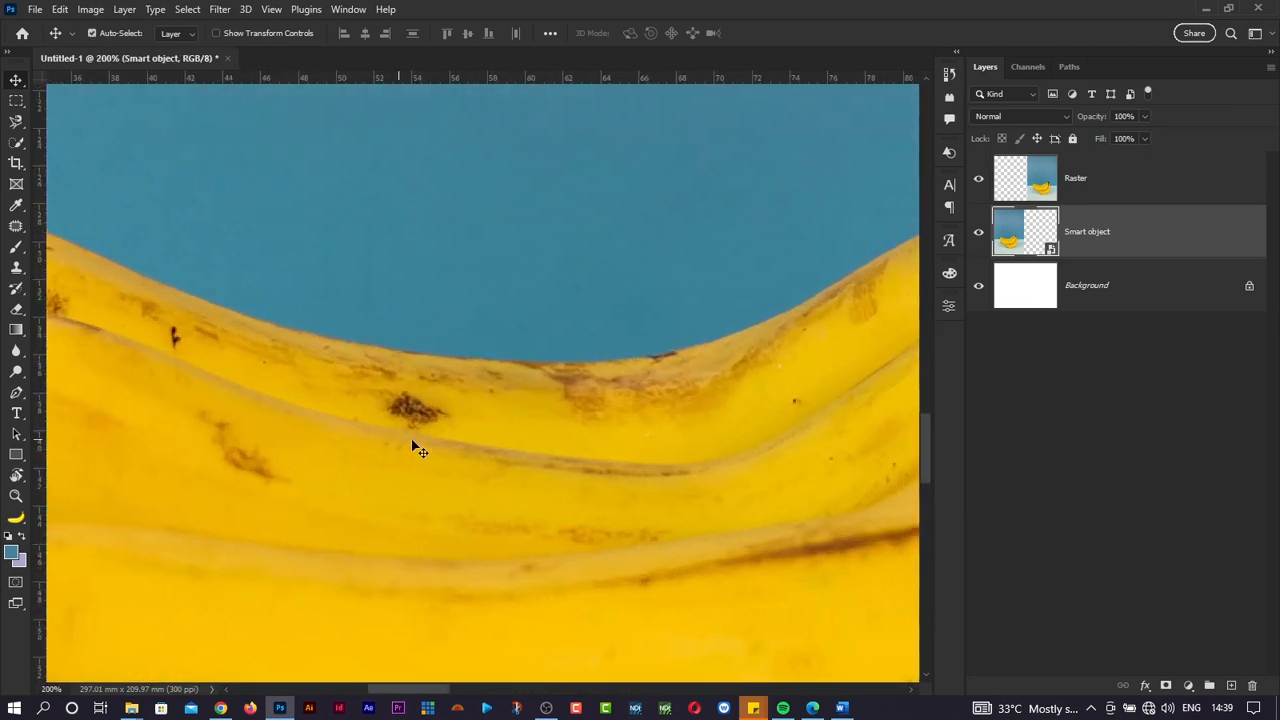
{"action": "scroll", "coordinate": [418, 449], "scroll_direction": "right", "scroll_amount": 10}
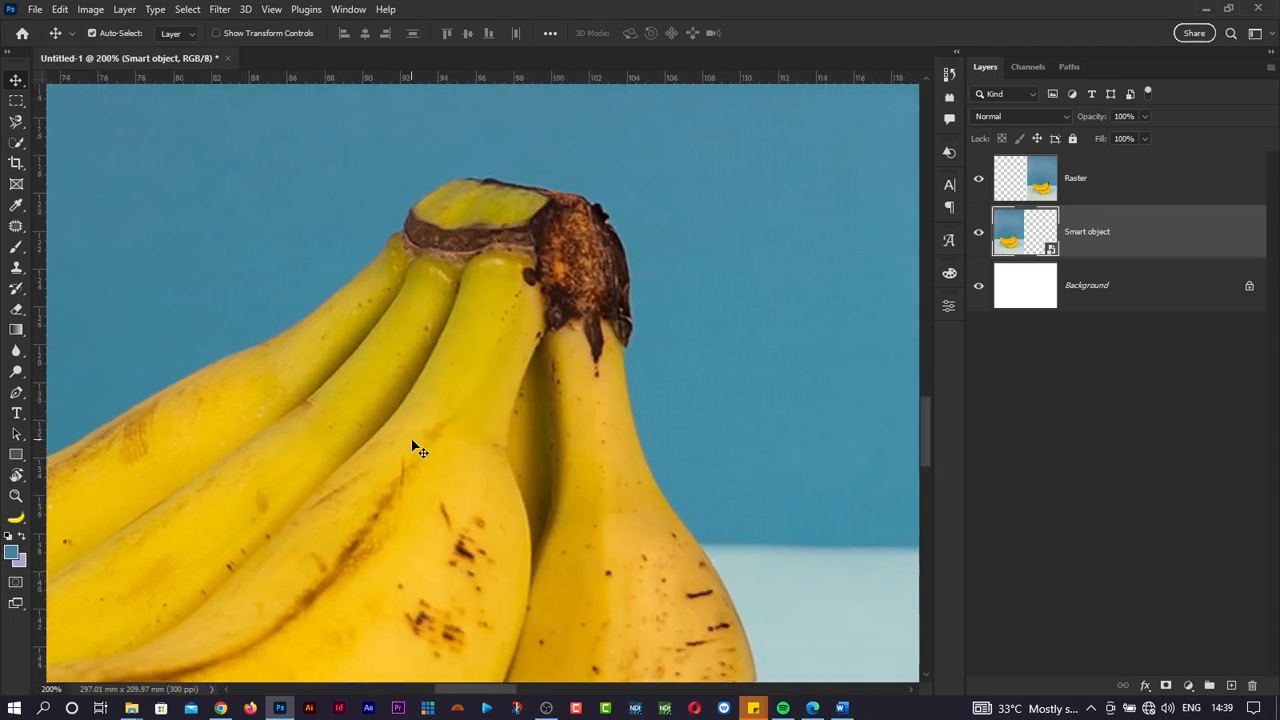
{"action": "key", "text": "ctrl+0"}
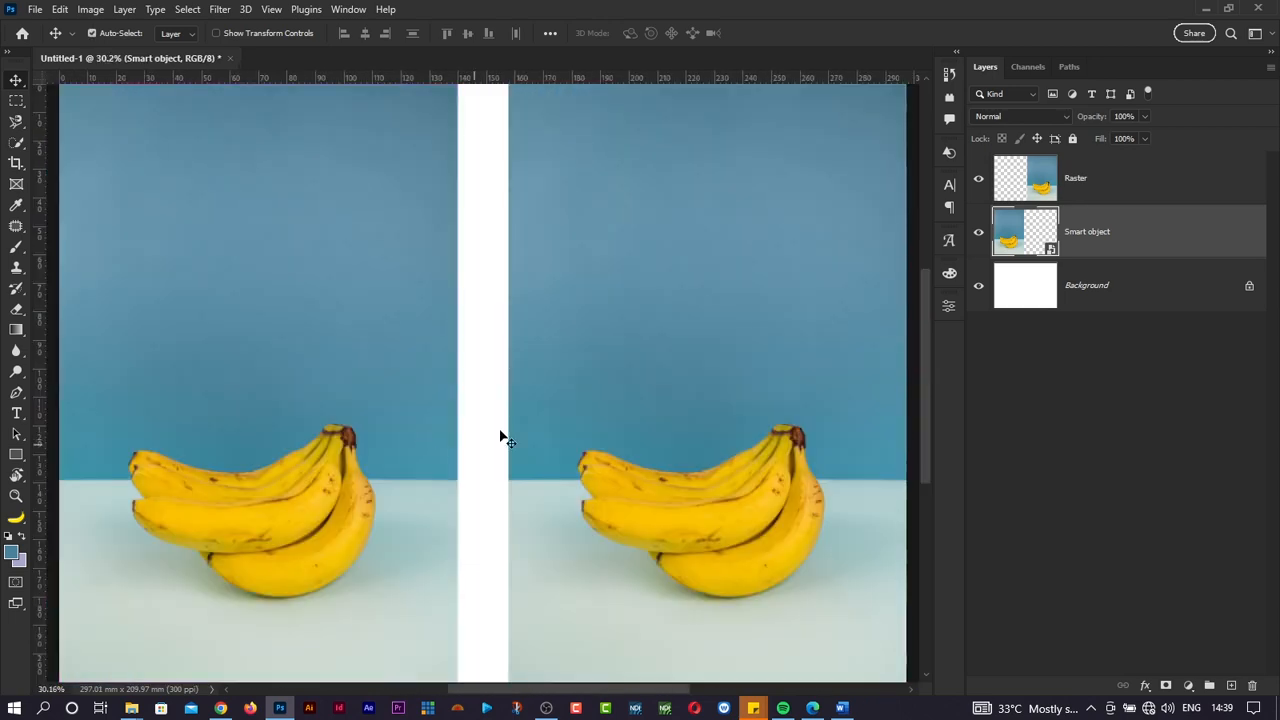
{"action": "scroll", "coordinate": [435, 440], "scroll_direction": "down", "scroll_amount": 1}
{"action": "key", "text": "ctrl"}
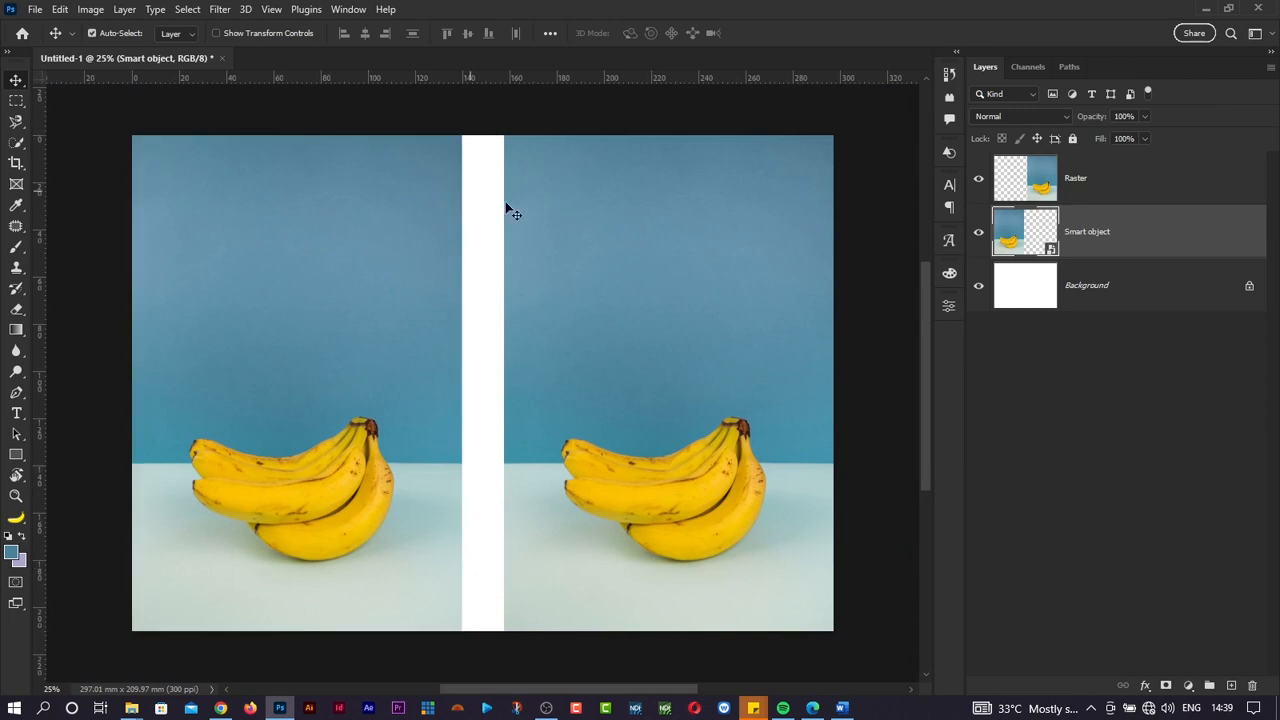
Step: Scale the Raster and Smart object layers together down to about 12.82% and place them near the canvas centre
{"action": "left_click", "coordinate": [1131, 184], "text": "ctrl"}
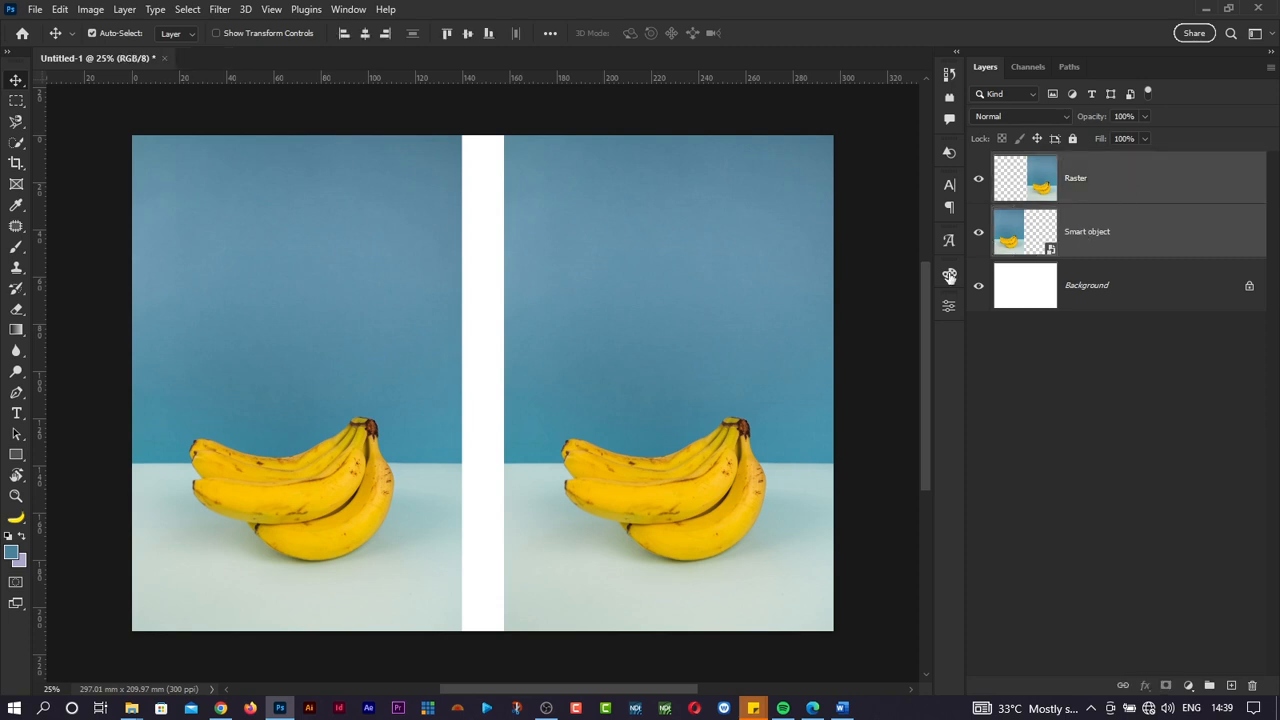
{"action": "left_click", "coordinate": [216, 33]}
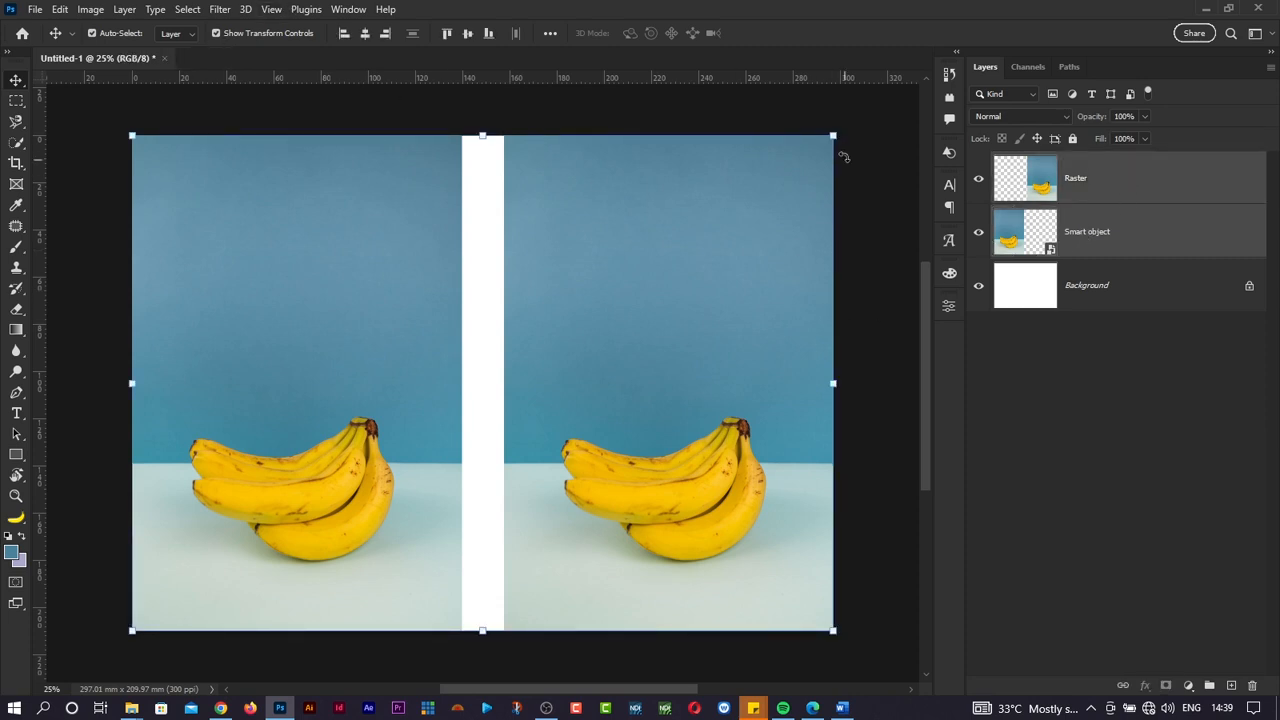
{"action": "left_click_drag", "start_coordinate": [840, 136], "coordinate": [251, 541]}
{"action": "left_click_drag", "start_coordinate": [216, 583], "coordinate": [521, 362]}
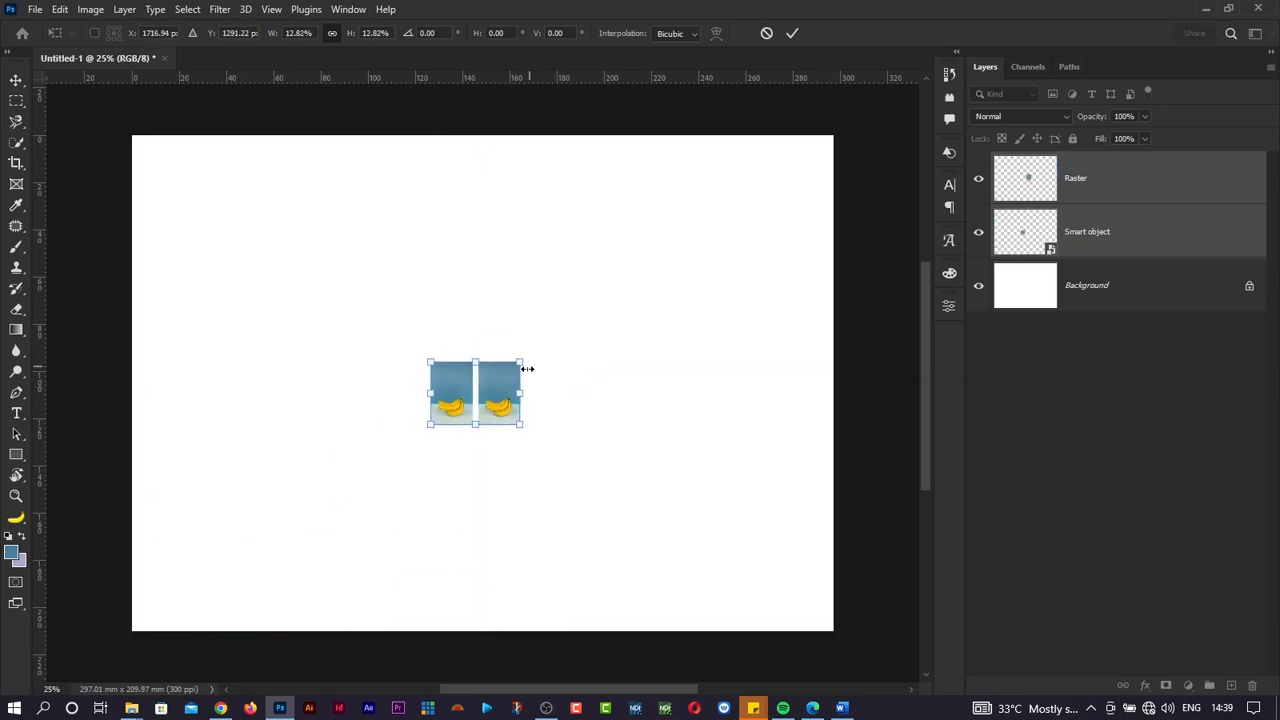
{"action": "left_click", "coordinate": [793, 34]}
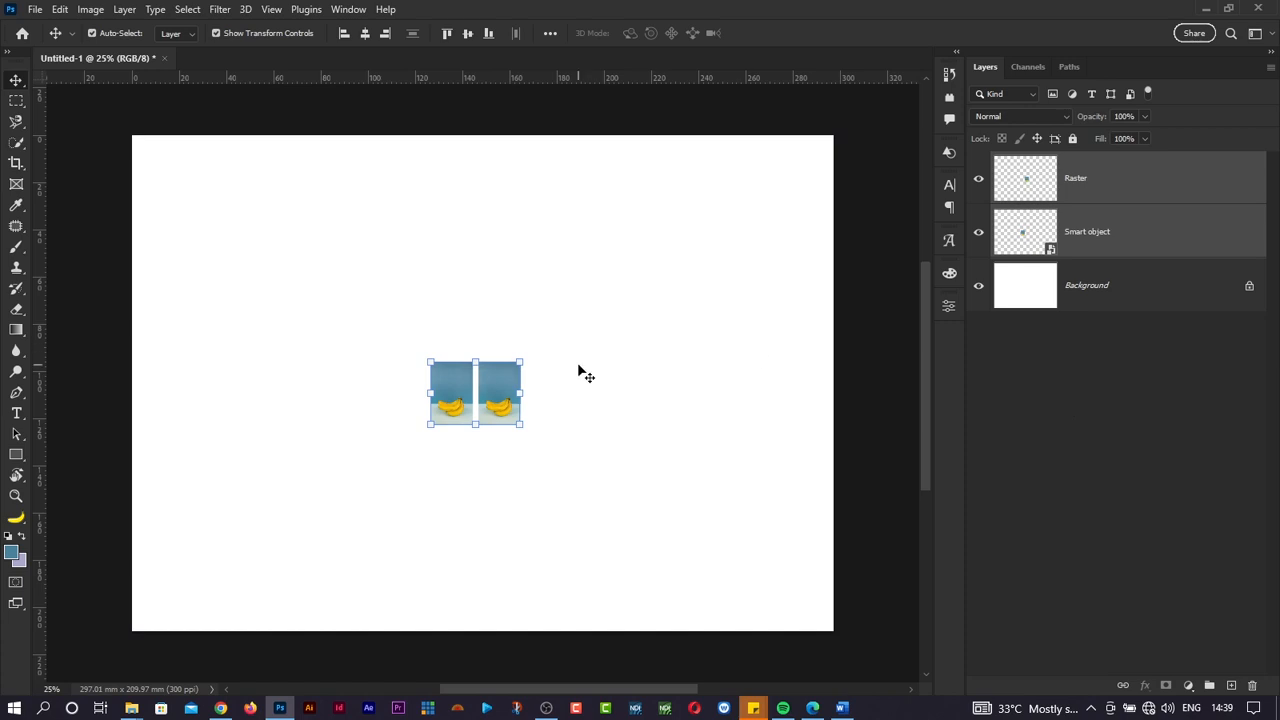
Step: Enlarge both banana layers together to about 801.84% and reposition them so they cover the canvas
{"action": "left_click_drag", "start_coordinate": [521, 361], "coordinate": [832, 131]}
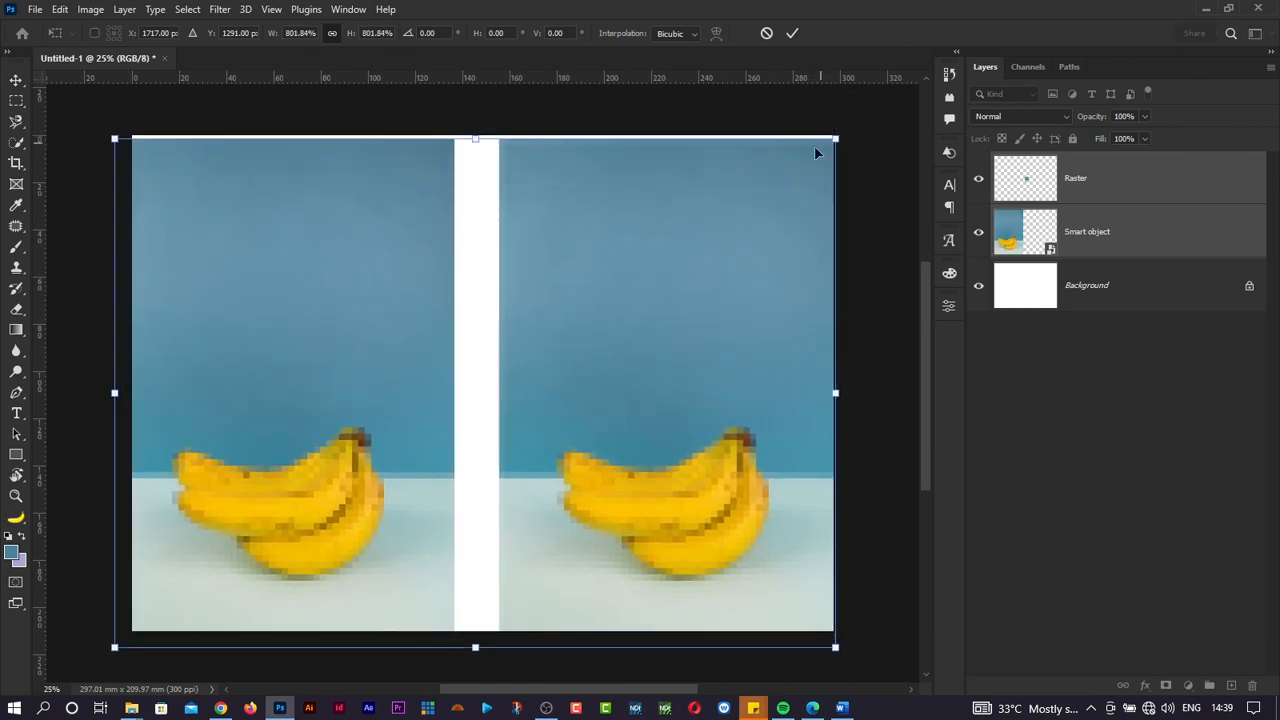
{"action": "left_click_drag", "start_coordinate": [741, 242], "coordinate": [749, 232]}
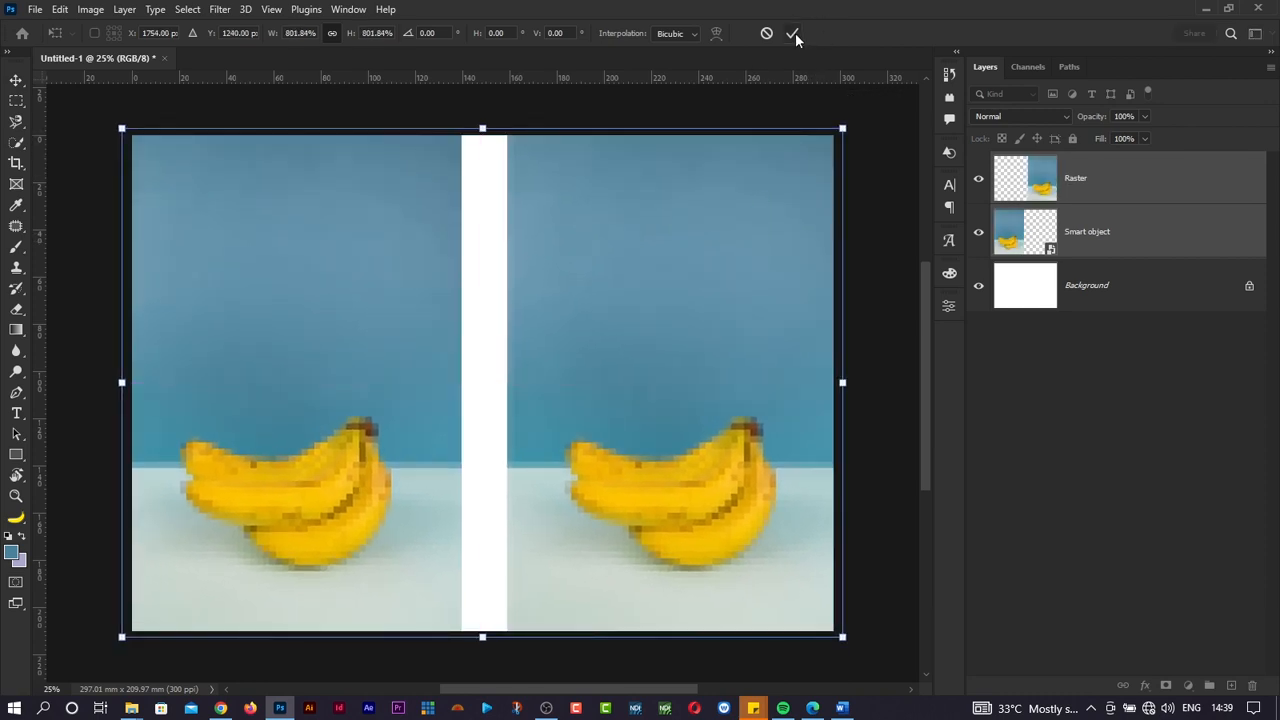
{"action": "left_click", "coordinate": [795, 33]}
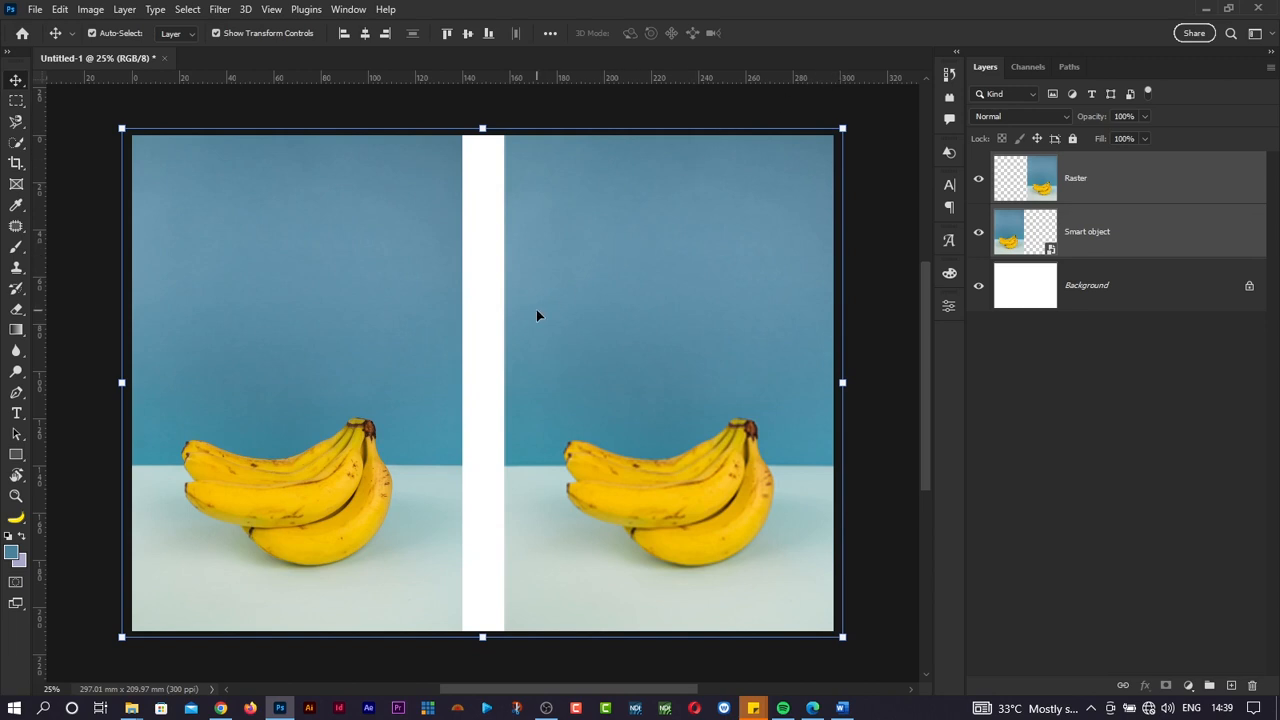
Step: Compare the sharpness of the Smart object and Raster bananas at up to 66.7% zoom
{"action": "key", "text": "ctrl+plus"}
{"action": "key", "text": "ctrl+plus"}
{"action": "scroll", "coordinate": [604, 414], "scroll_direction": "down", "scroll_amount": 3}
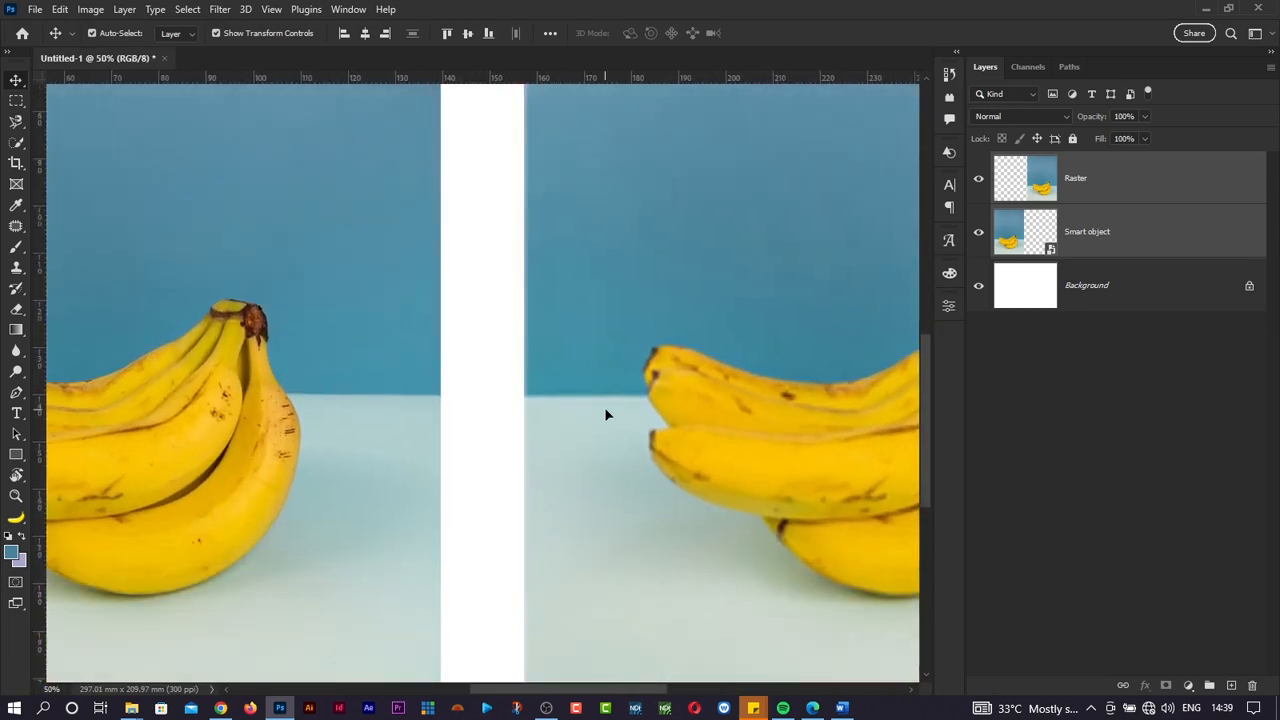
{"action": "scroll", "coordinate": [604, 414], "scroll_direction": "left", "scroll_amount": 5}
{"action": "scroll", "coordinate": [604, 414], "scroll_direction": "down", "scroll_amount": 1}
{"action": "key", "text": "ctrl+minus"}
{"action": "key", "text": "ctrl+minus"}
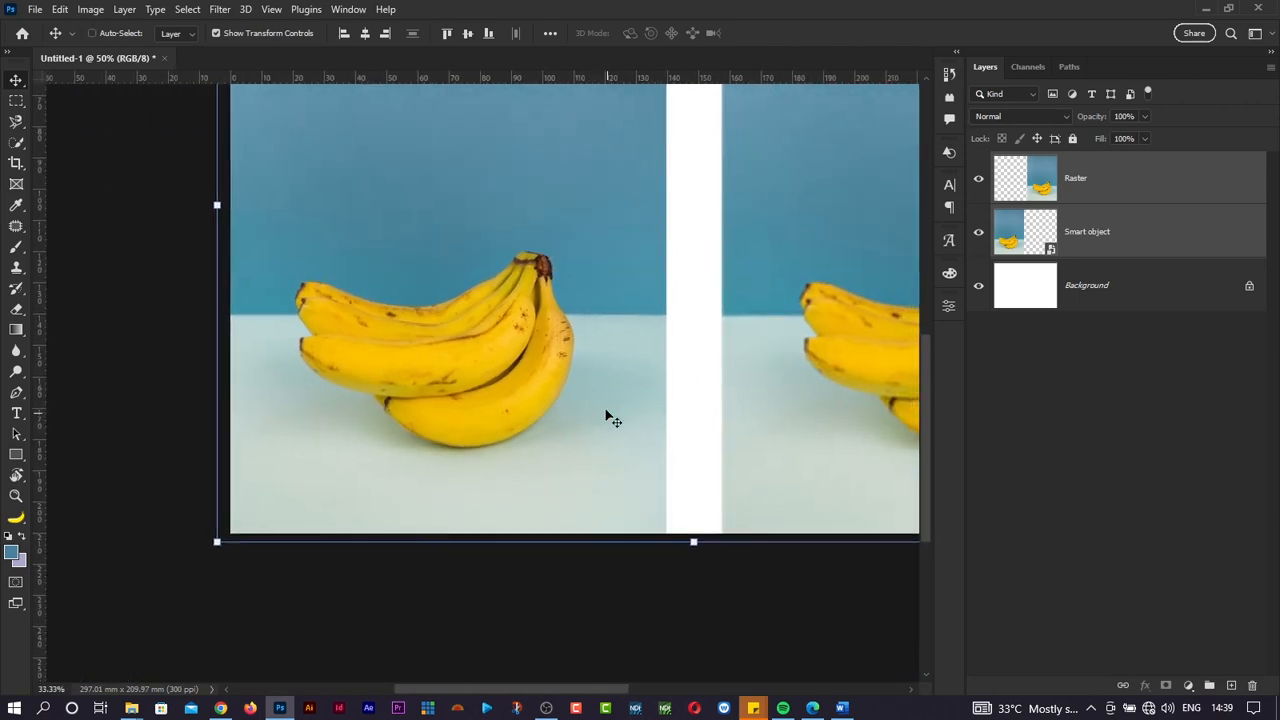
{"action": "key", "text": "ctrl+plus"}
{"action": "key", "text": "ctrl+plus"}
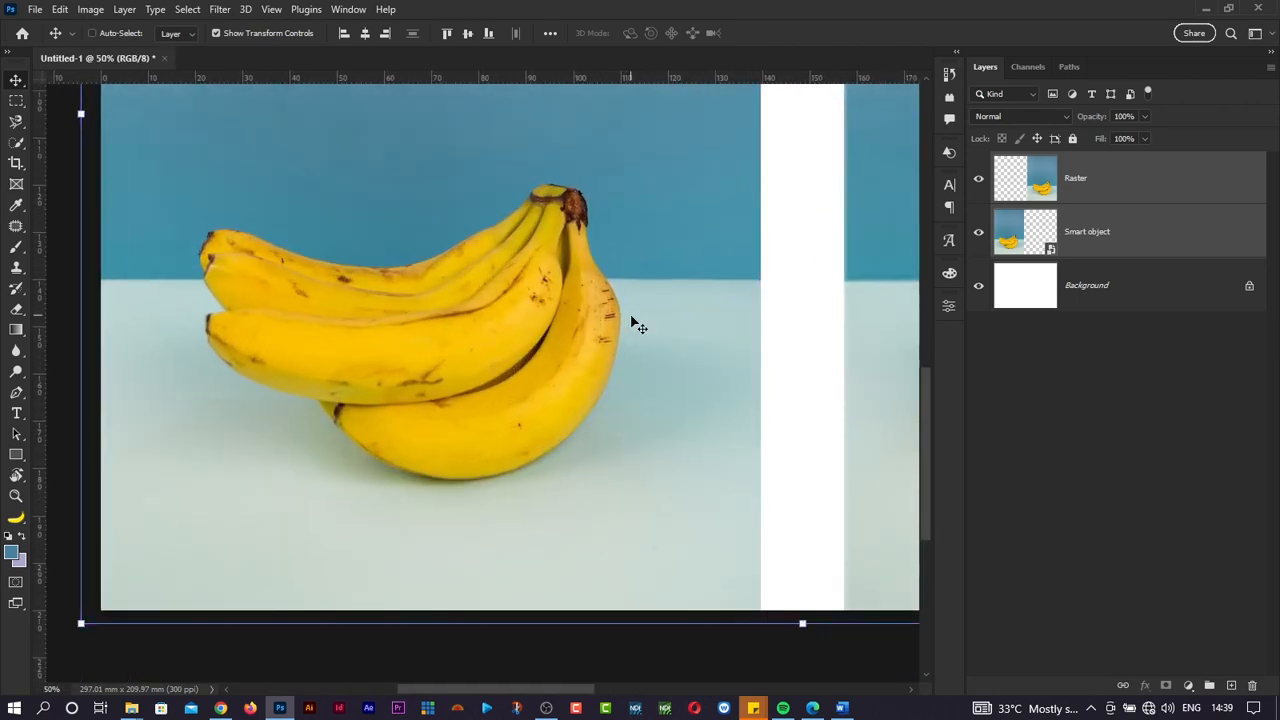
{"action": "key", "text": "ctrl+plus"}
{"action": "scroll", "coordinate": [638, 327], "scroll_direction": "up", "scroll_amount": 1}
{"action": "scroll", "coordinate": [638, 327], "scroll_direction": "right", "scroll_amount": 4}
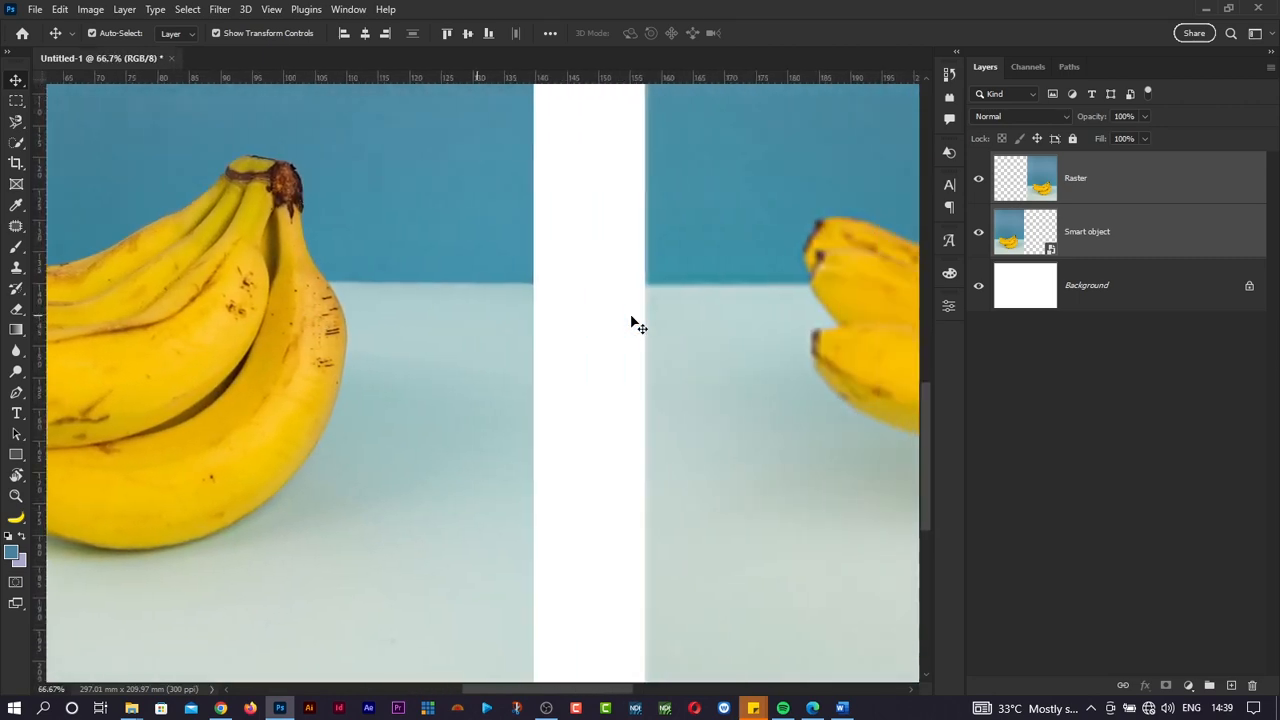
{"action": "scroll", "coordinate": [638, 327], "scroll_direction": "right", "scroll_amount": 10}
{"action": "scroll", "coordinate": [638, 327], "scroll_direction": "left", "scroll_amount": 3}
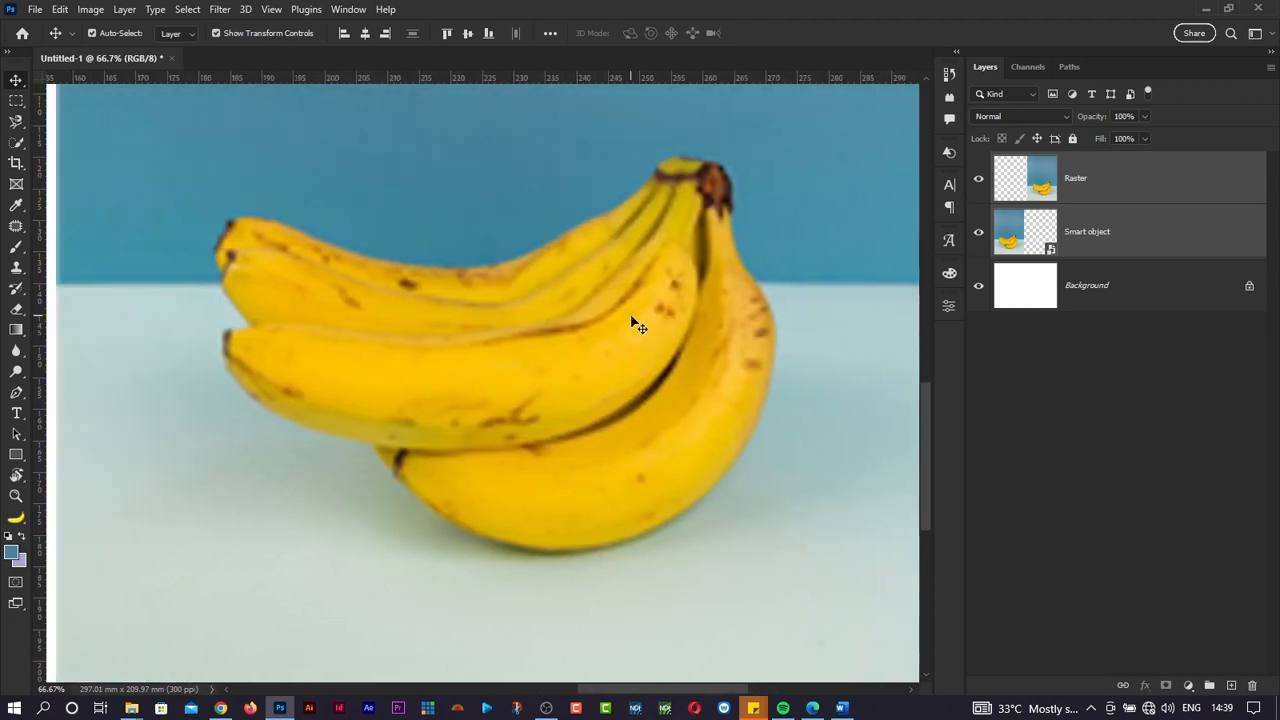
{"action": "scroll", "coordinate": [638, 327], "scroll_direction": "left", "scroll_amount": 3}
{"action": "scroll", "coordinate": [638, 327], "scroll_direction": "right", "scroll_amount": 6}
{"action": "scroll", "coordinate": [638, 327], "scroll_direction": "left", "scroll_amount": 5}
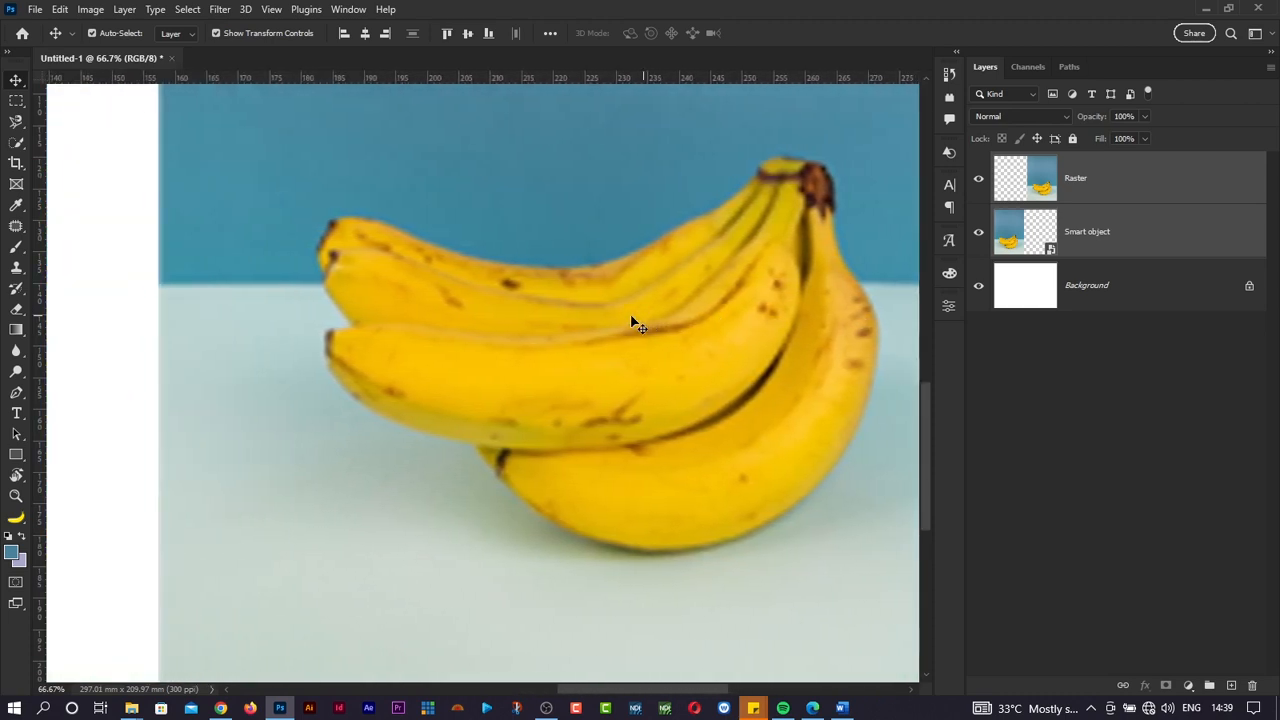
{"action": "scroll", "coordinate": [632, 322], "scroll_direction": "right", "scroll_amount": 1}
{"action": "key", "text": "ctrl+0"}
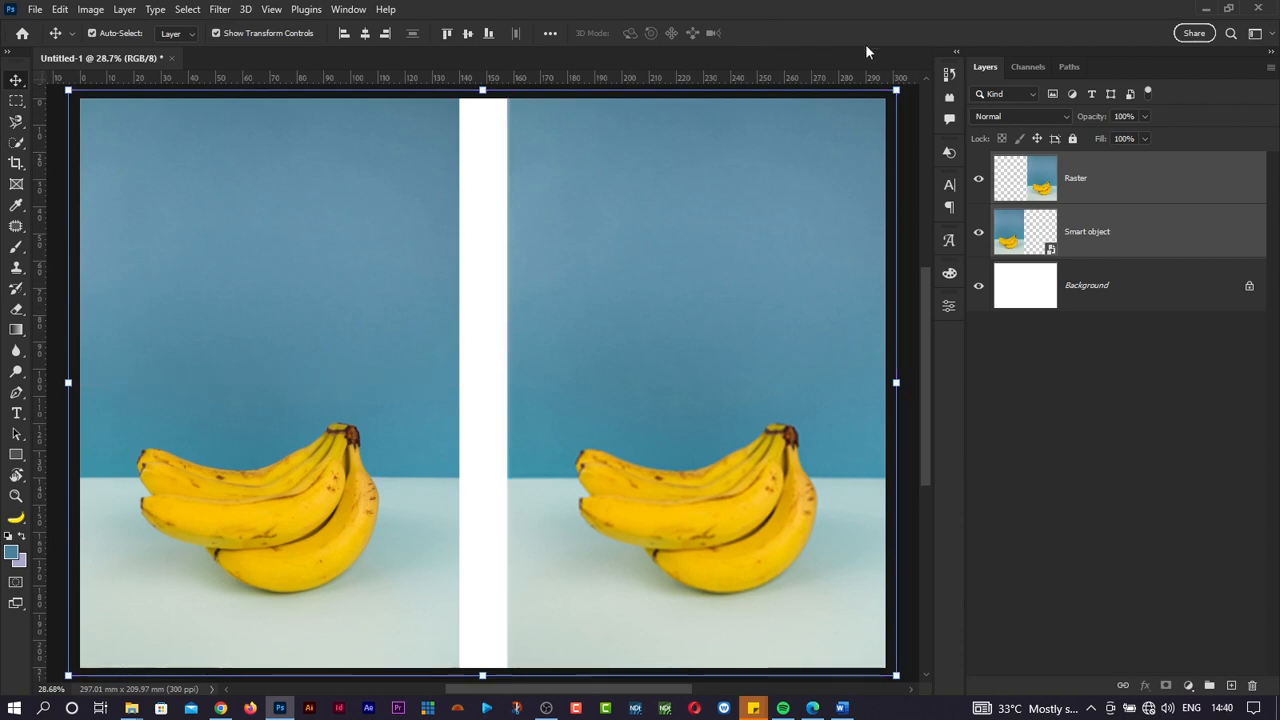
Step: Shrink the Raster and Smart object layers together to a tiny size at the canvas centre
{"action": "key", "text": "ctrl+t"}
{"action": "left_click_drag", "start_coordinate": [896, 90], "coordinate": [496, 378]}
{"action": "left_click", "coordinate": [792, 34]}
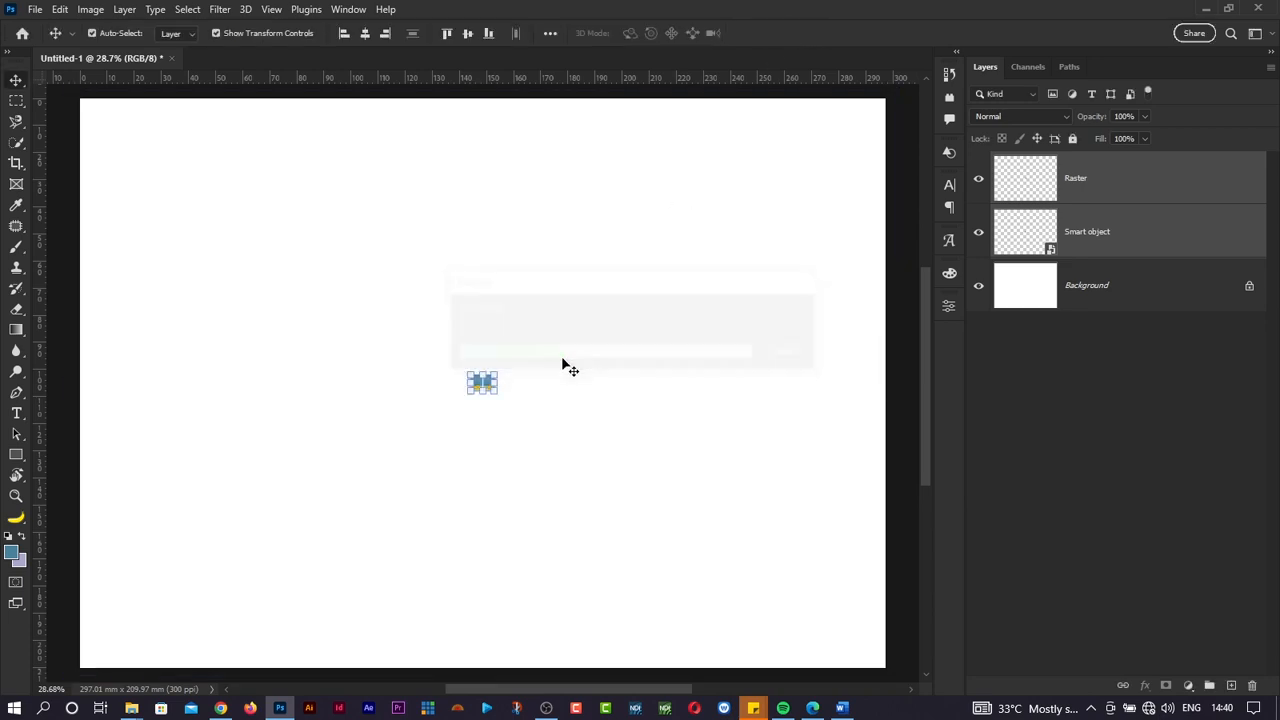
Step: Enlarge both tiny banana layers together to about 3380.10% and shift them slightly to fill the canvas
{"action": "left_click_drag", "start_coordinate": [496, 377], "coordinate": [909, 110]}
{"action": "left_click_drag", "start_coordinate": [828, 277], "coordinate": [833, 262]}
{"action": "key", "text": "Return"}
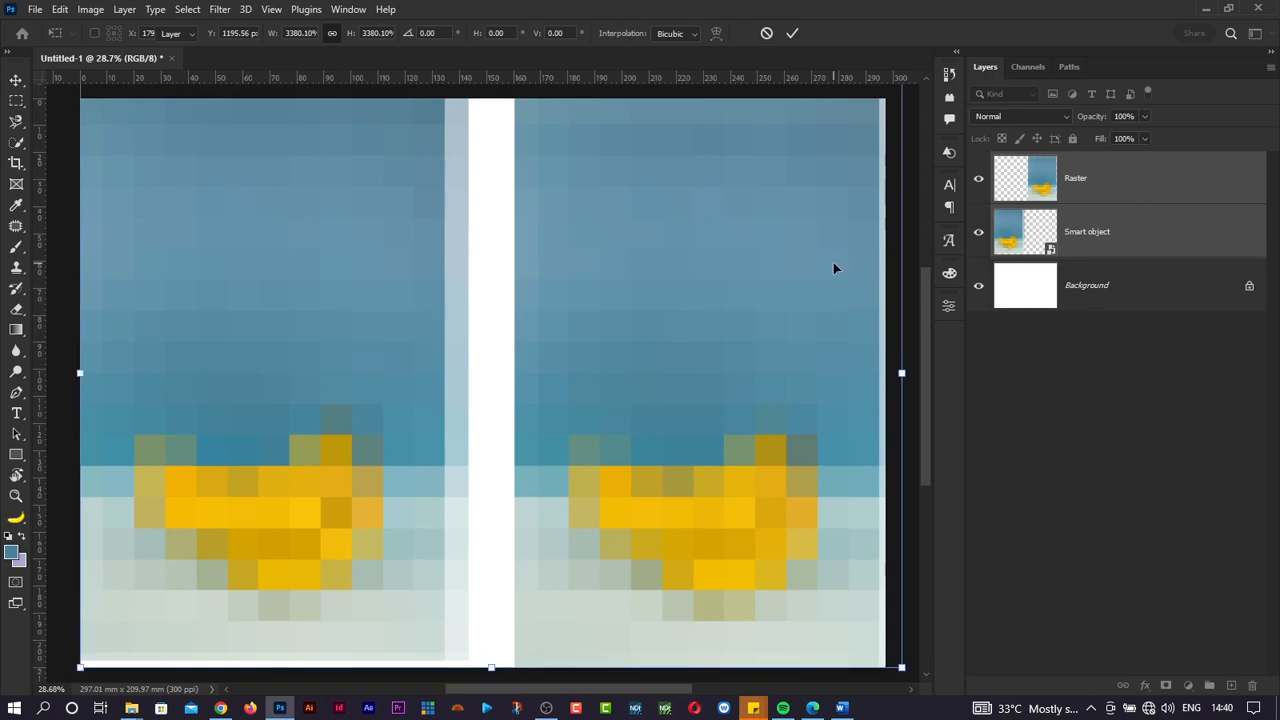
{"action": "key", "text": "ctrl+minus"}
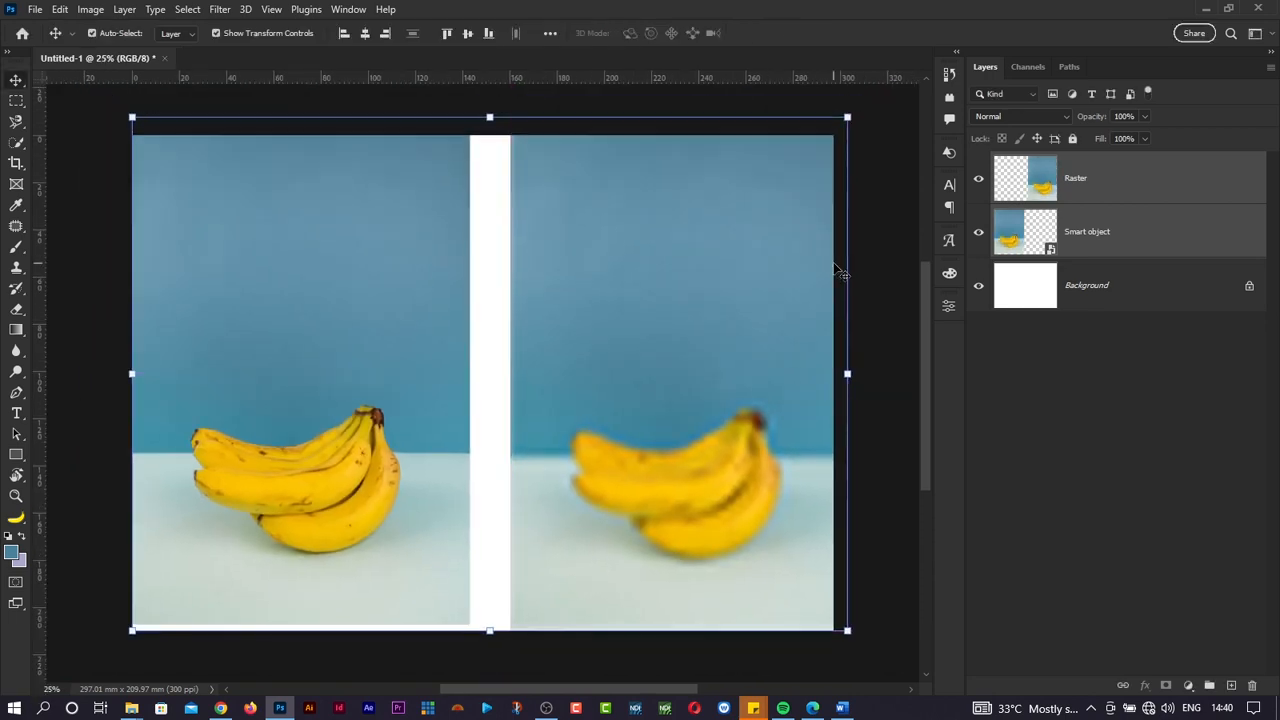
Step: Compare the Smart object and Raster bananas, hiding and showing the Raster layer
{"action": "left_click", "coordinate": [885, 324]}
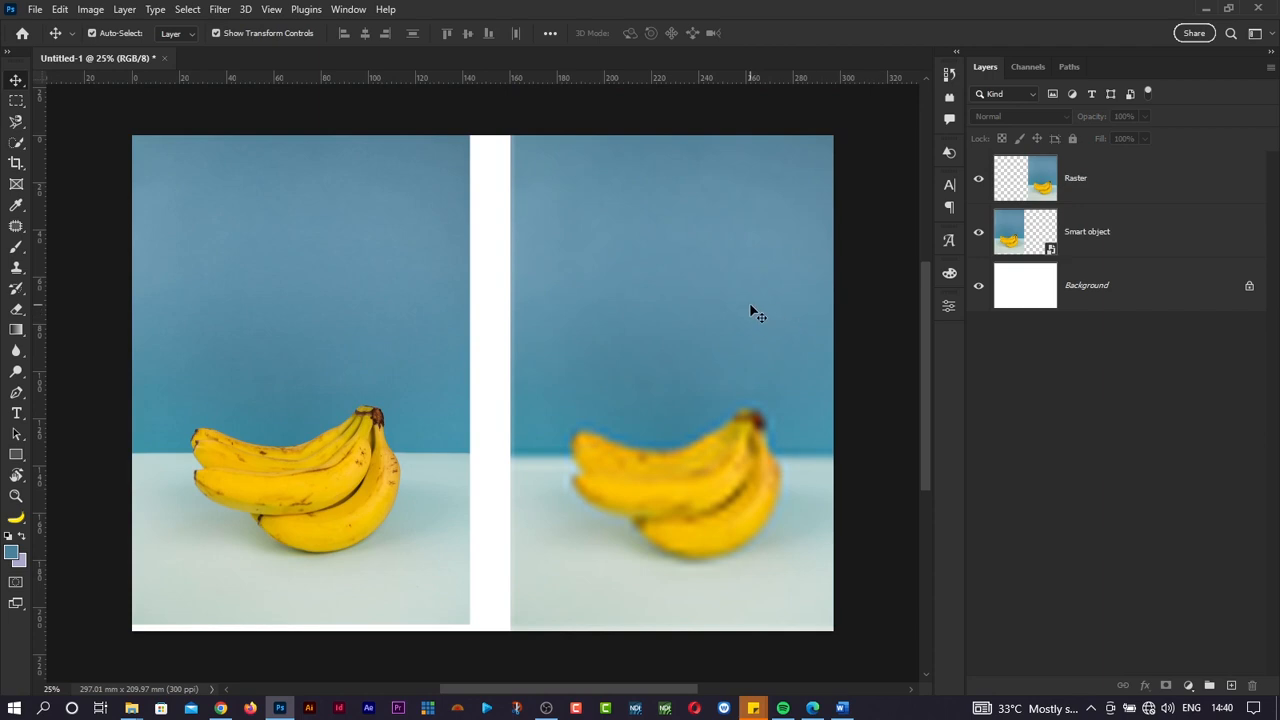
{"action": "left_click", "coordinate": [1136, 194]}
{"action": "left_click", "coordinate": [977, 182]}
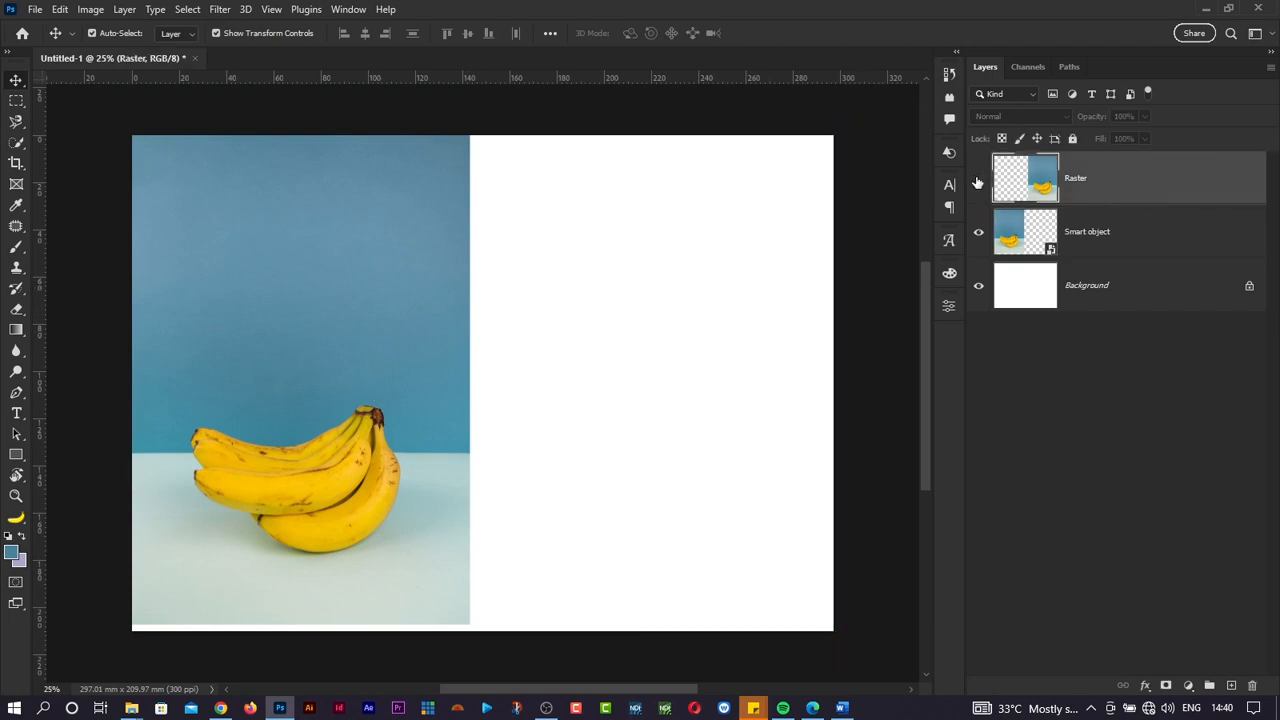
{"action": "left_click", "coordinate": [977, 182]}
{"action": "left_click", "coordinate": [977, 182]}
{"action": "left_click", "coordinate": [977, 182]}
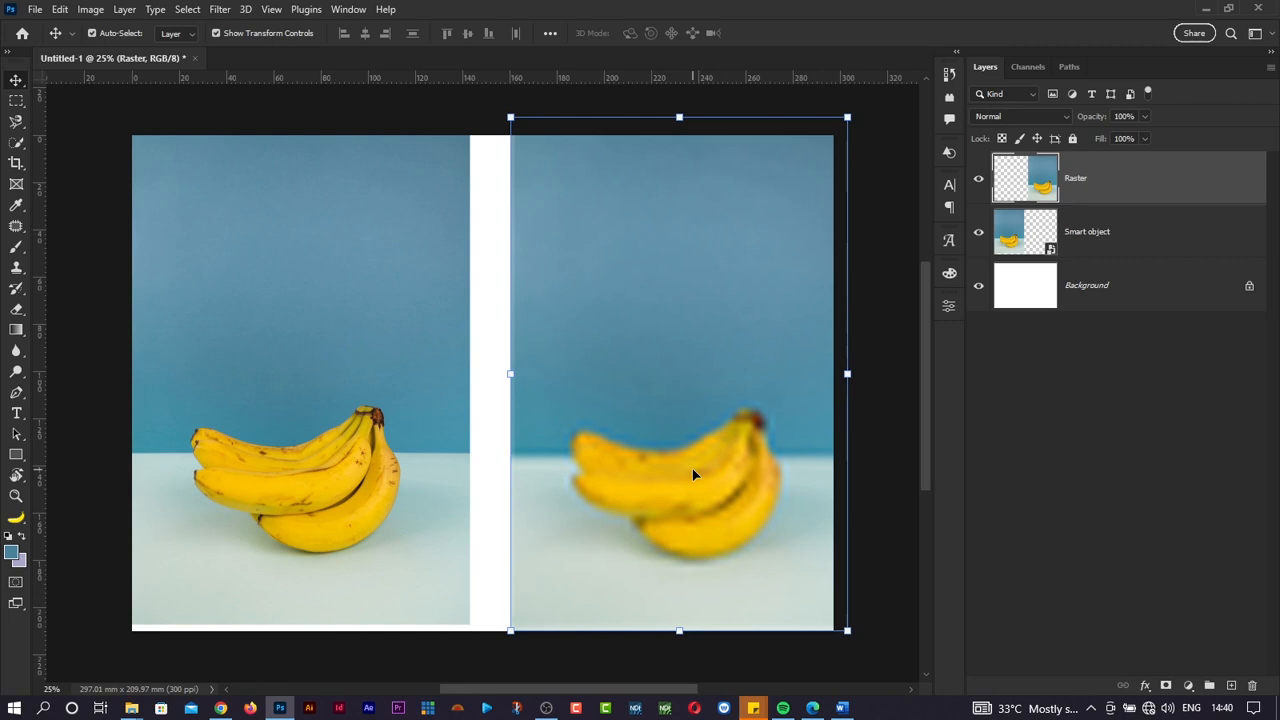
{"action": "left_click", "coordinate": [379, 453]}
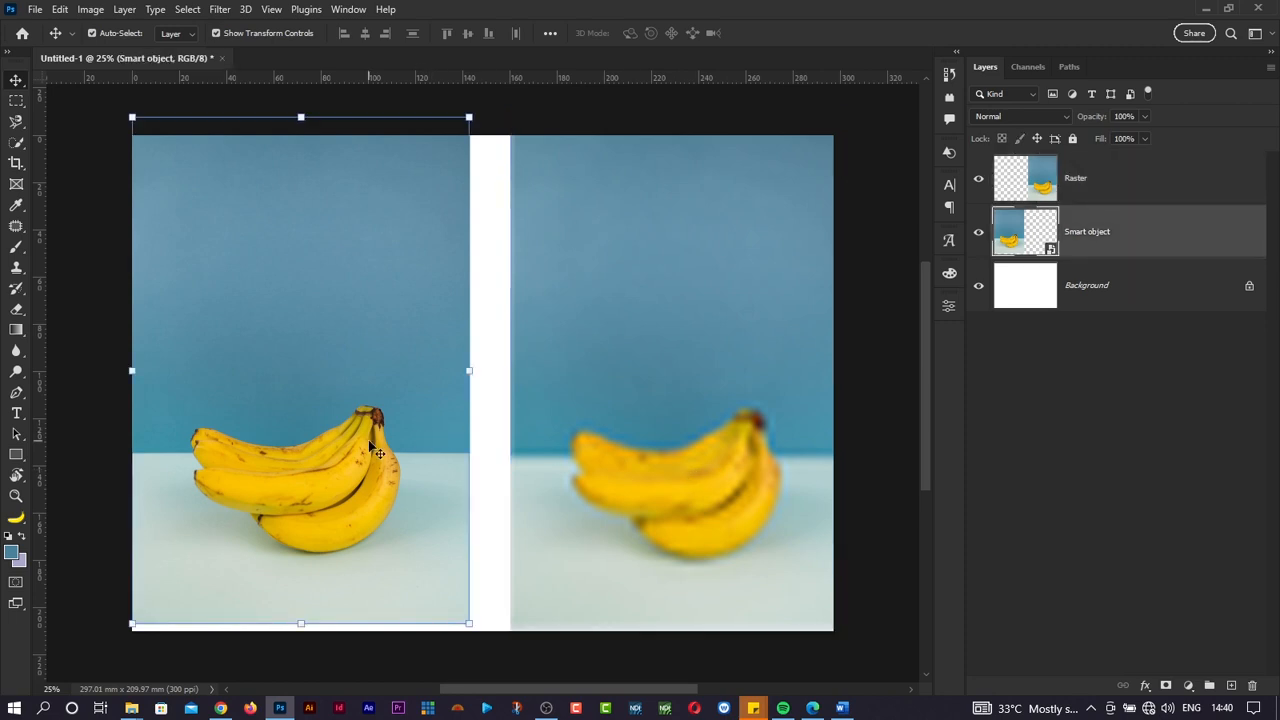
Step: Shrink the Raster layer alone to about 6.09% toward its lower inner corner
{"action": "left_click", "coordinate": [673, 372]}
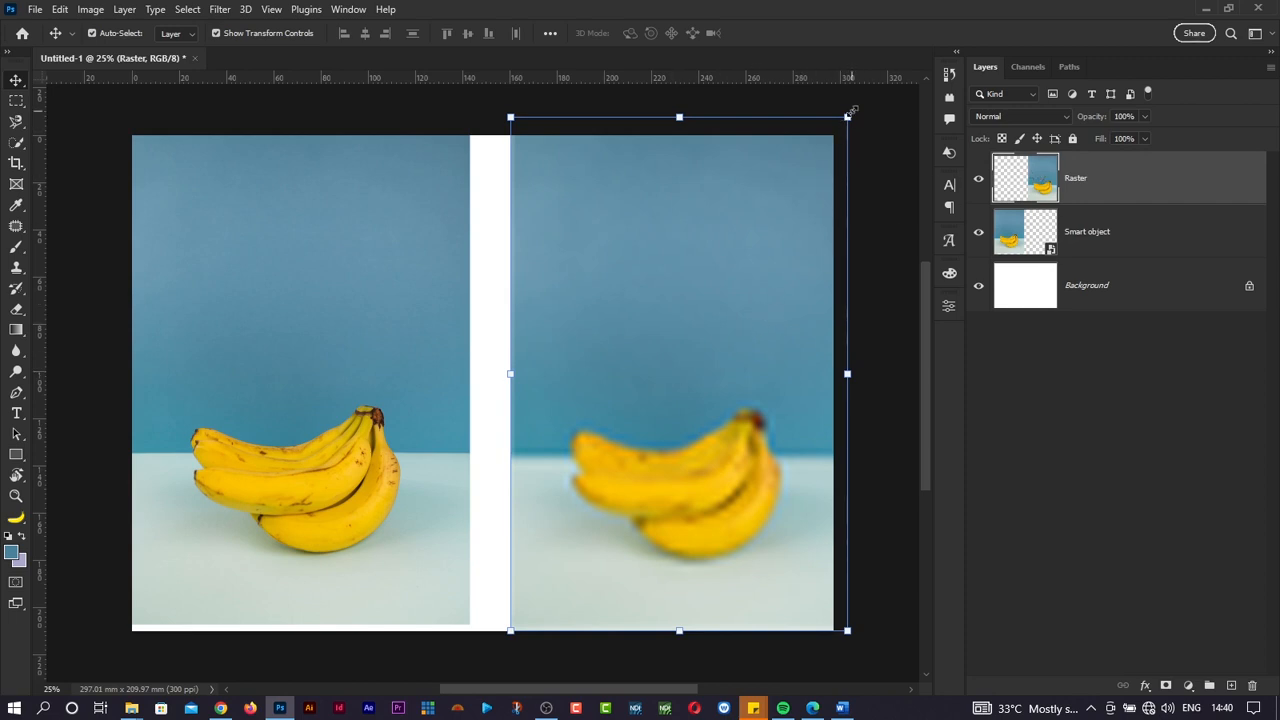
{"action": "left_click_drag", "start_coordinate": [848, 113], "coordinate": [535, 594]}
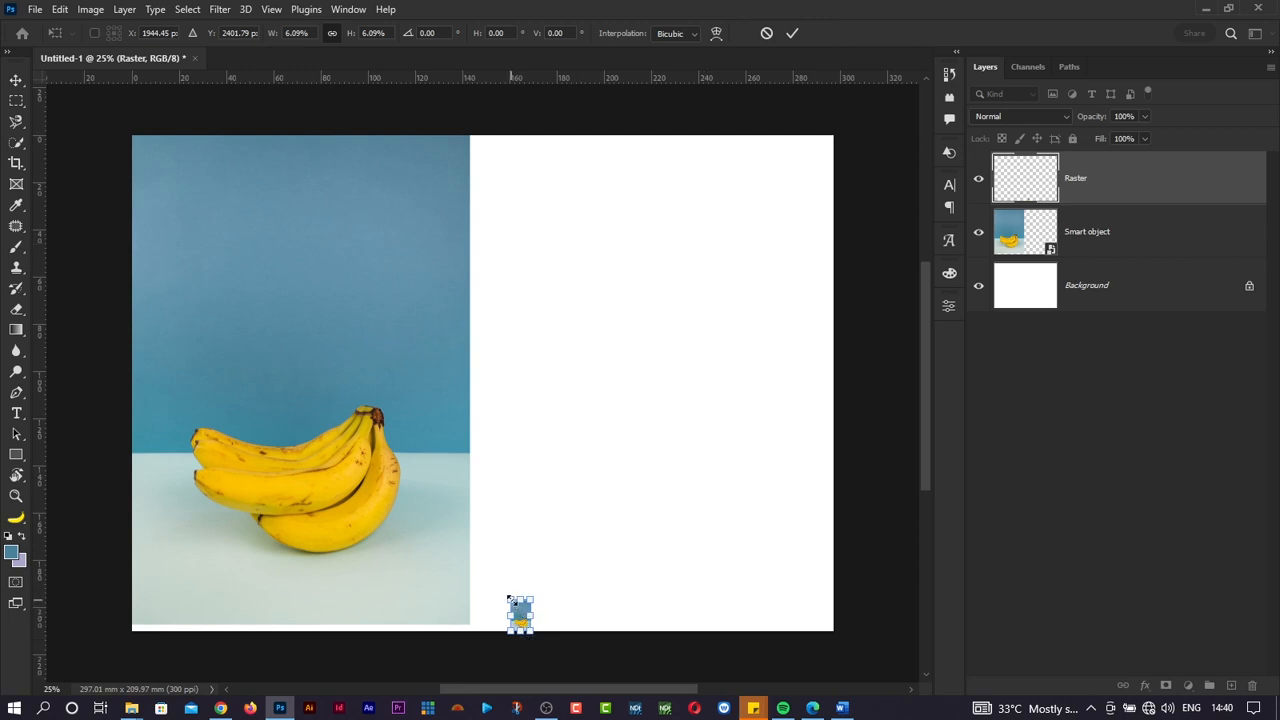
{"action": "left_click", "coordinate": [790, 35]}
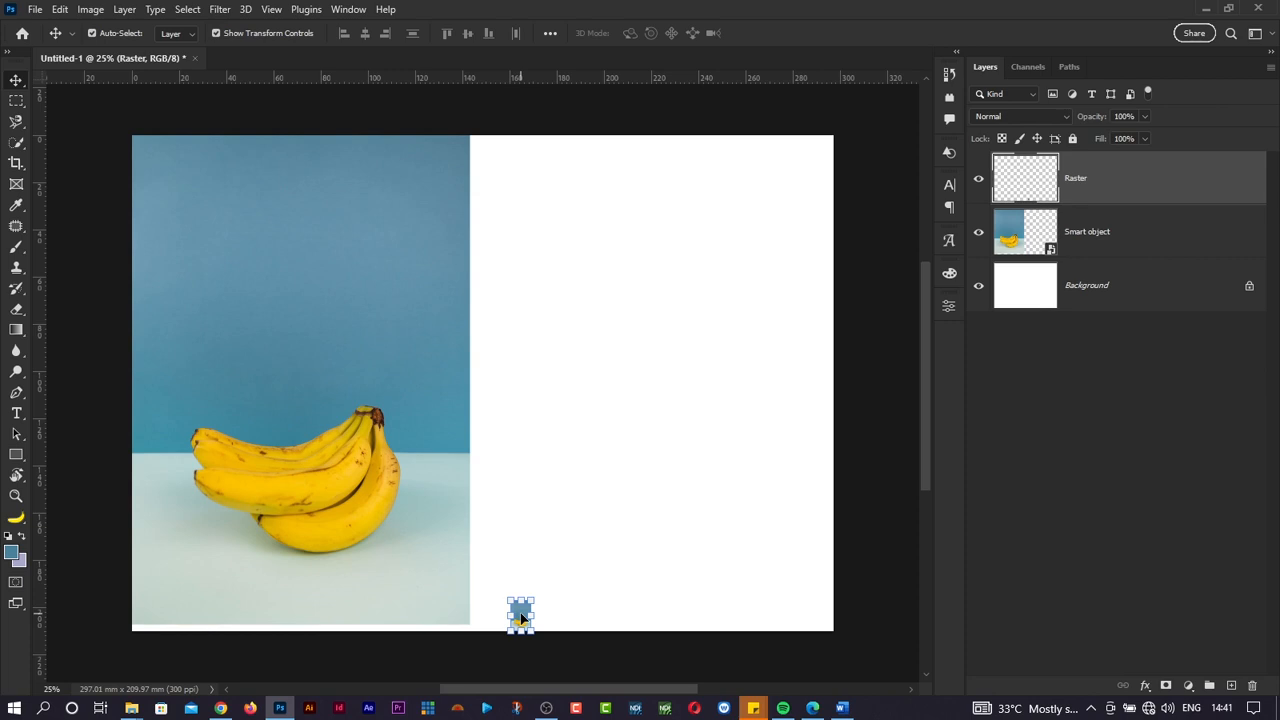
{"action": "key", "text": "Return"}
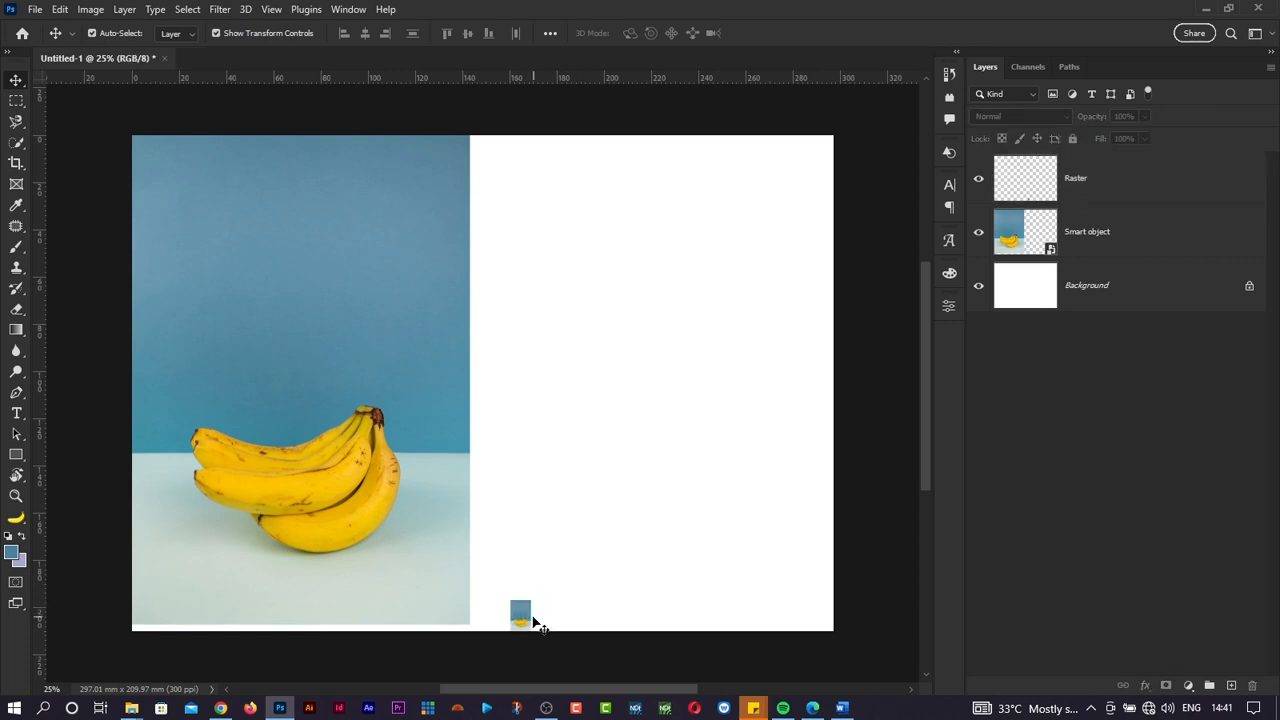
Step: Enlarge the tiny Raster layer to about 1604.46% so it covers its half of the canvas again
{"action": "left_click", "coordinate": [530, 625]}
{"action": "left_click_drag", "start_coordinate": [531, 601], "coordinate": [840, 131]}
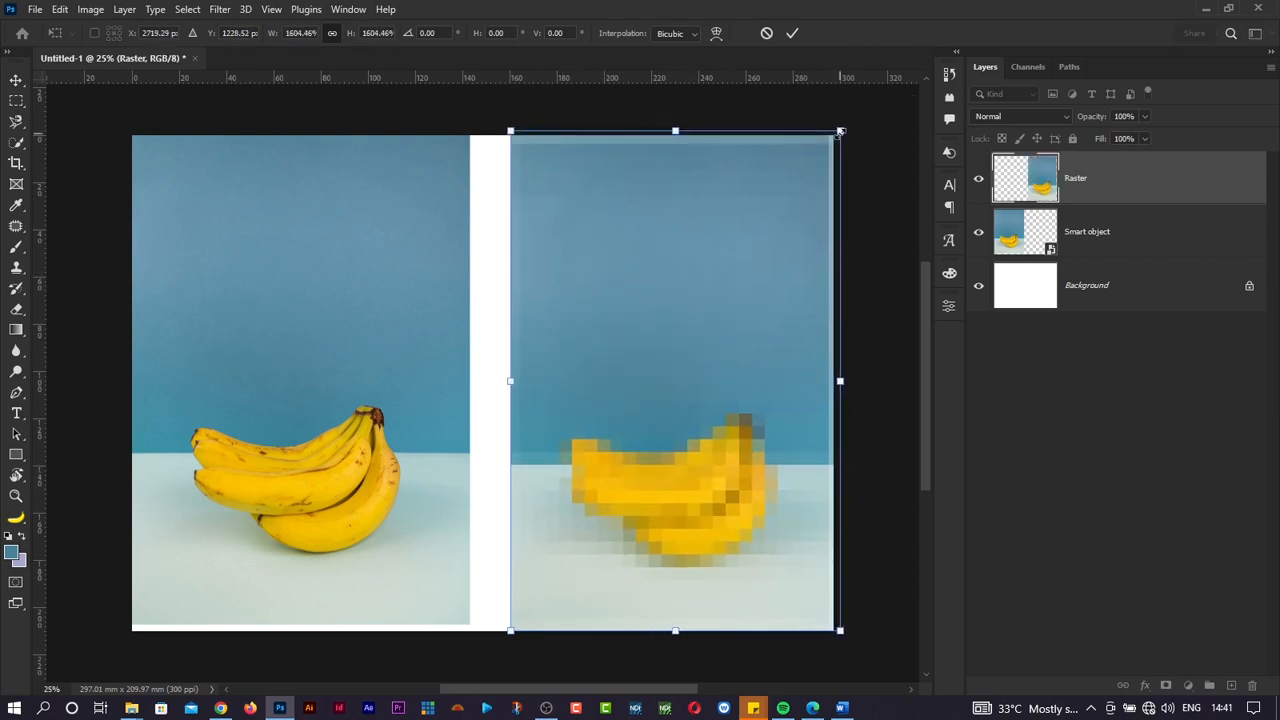
{"action": "left_click", "coordinate": [792, 34]}
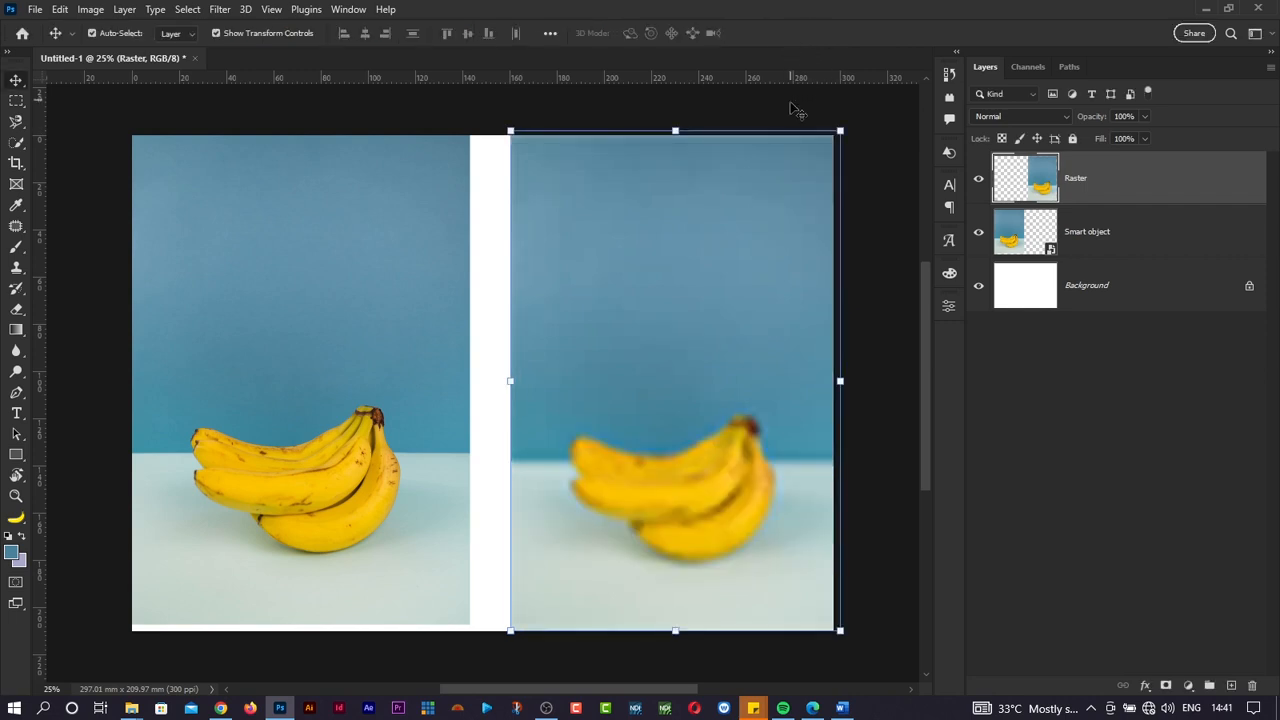
{"action": "left_click", "coordinate": [866, 274]}
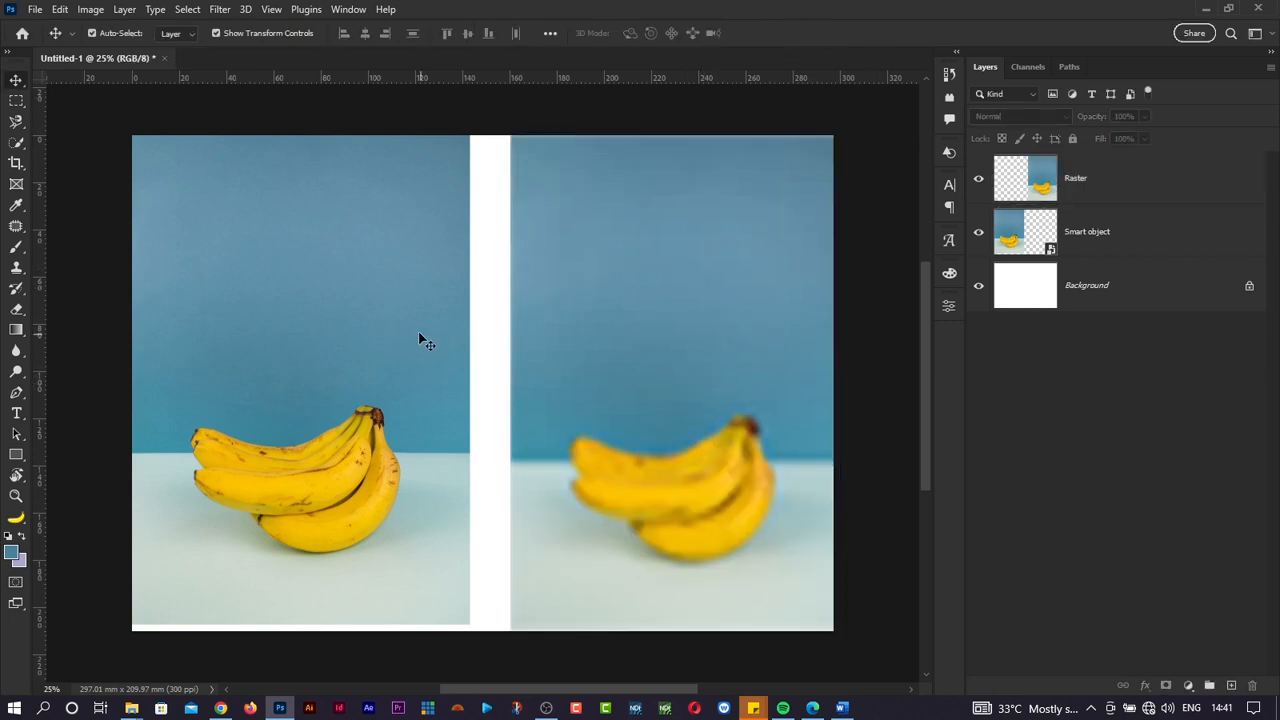
Step: Move the Smart object photo slightly down to the canvas's lower edge and open its embedded source image, switching between both documents
{"action": "left_click_drag", "start_coordinate": [375, 372], "coordinate": [377, 374]}
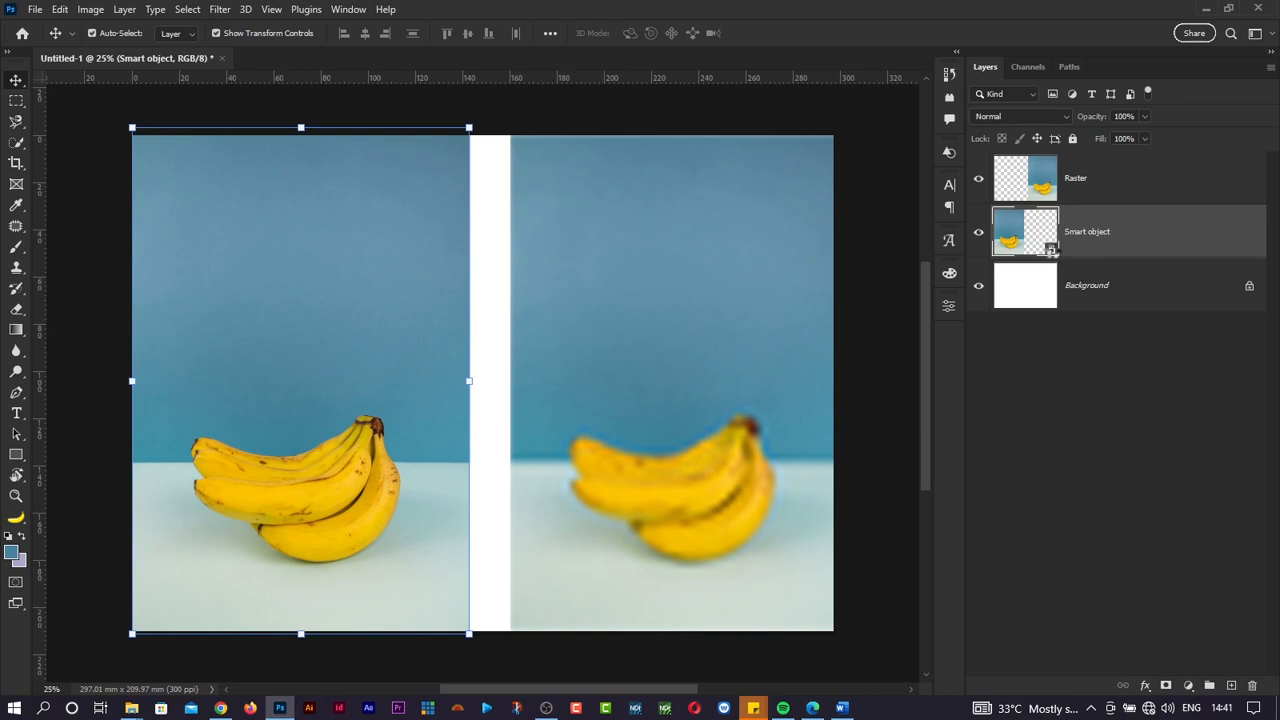
{"action": "double_click", "coordinate": [1050, 248]}
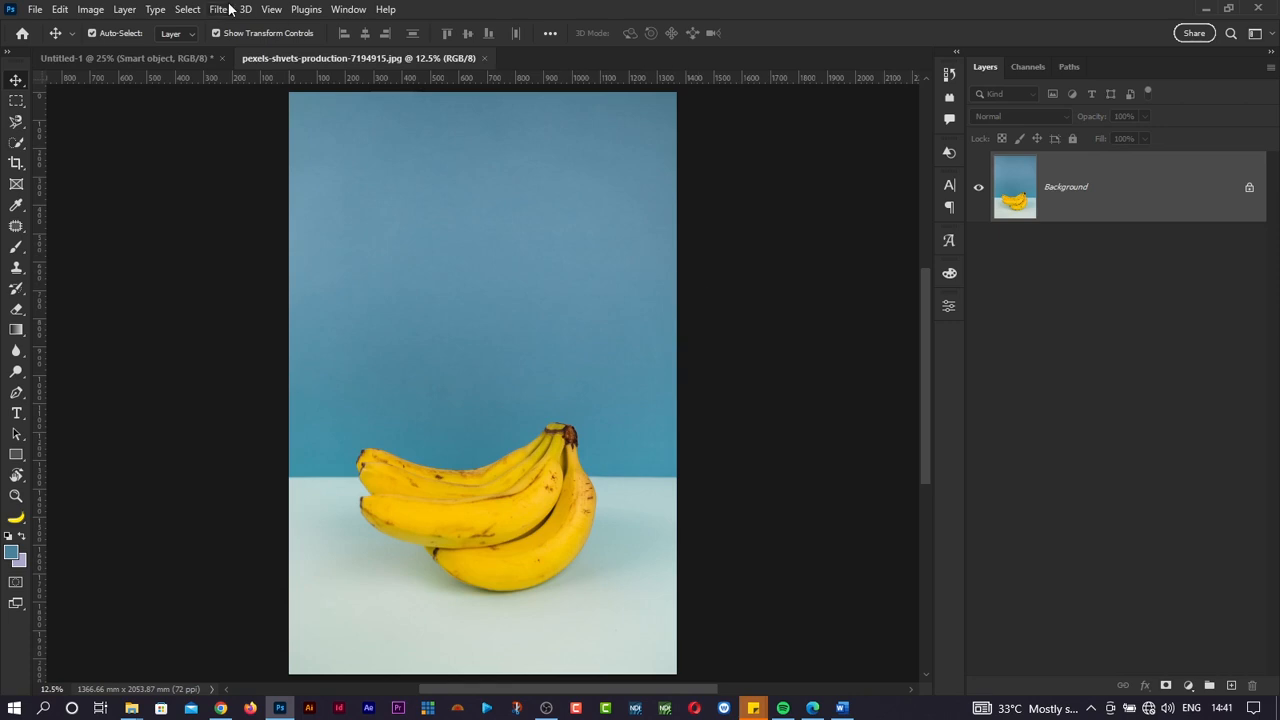
{"action": "left_click", "coordinate": [184, 57]}
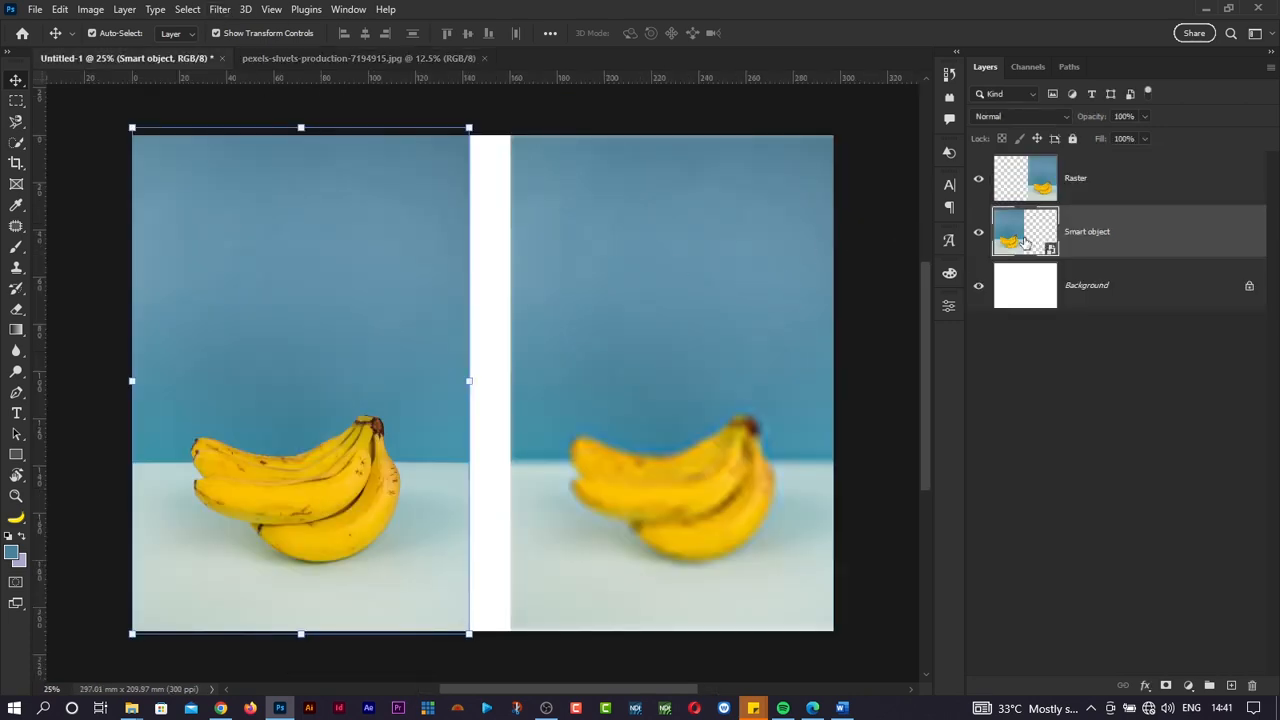
{"action": "left_click", "coordinate": [368, 62]}
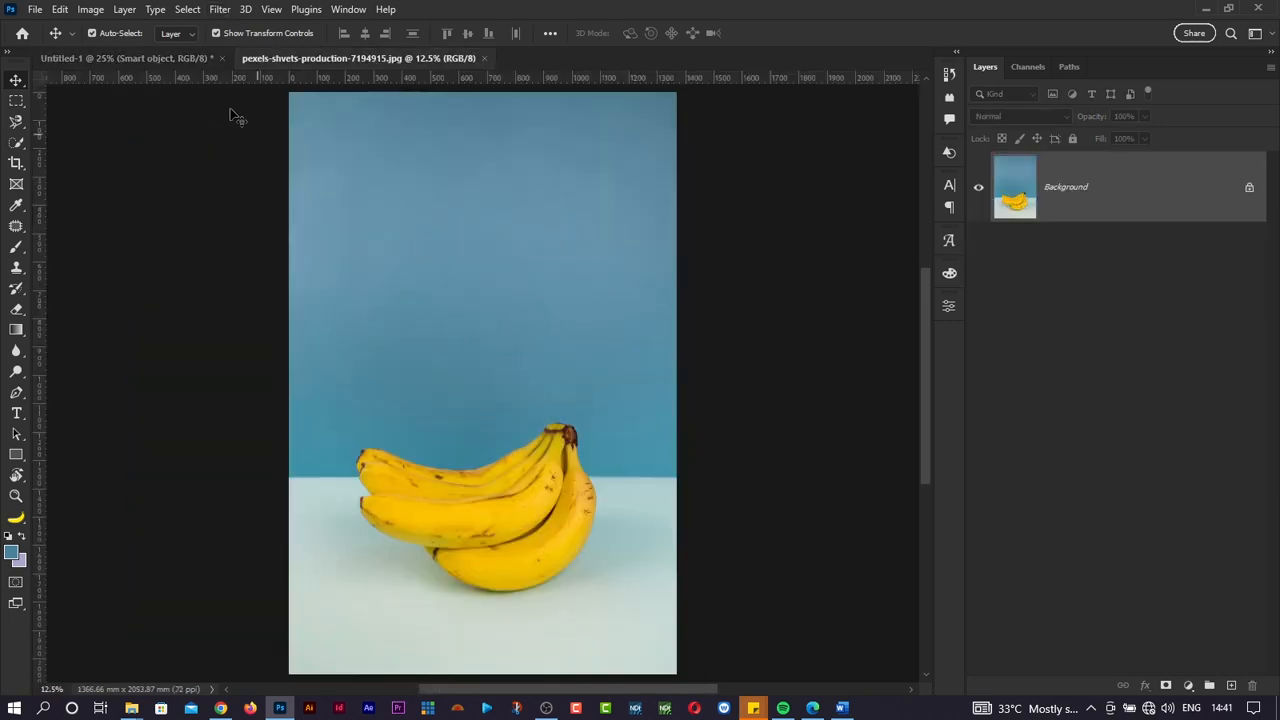
{"action": "left_click", "coordinate": [196, 62]}
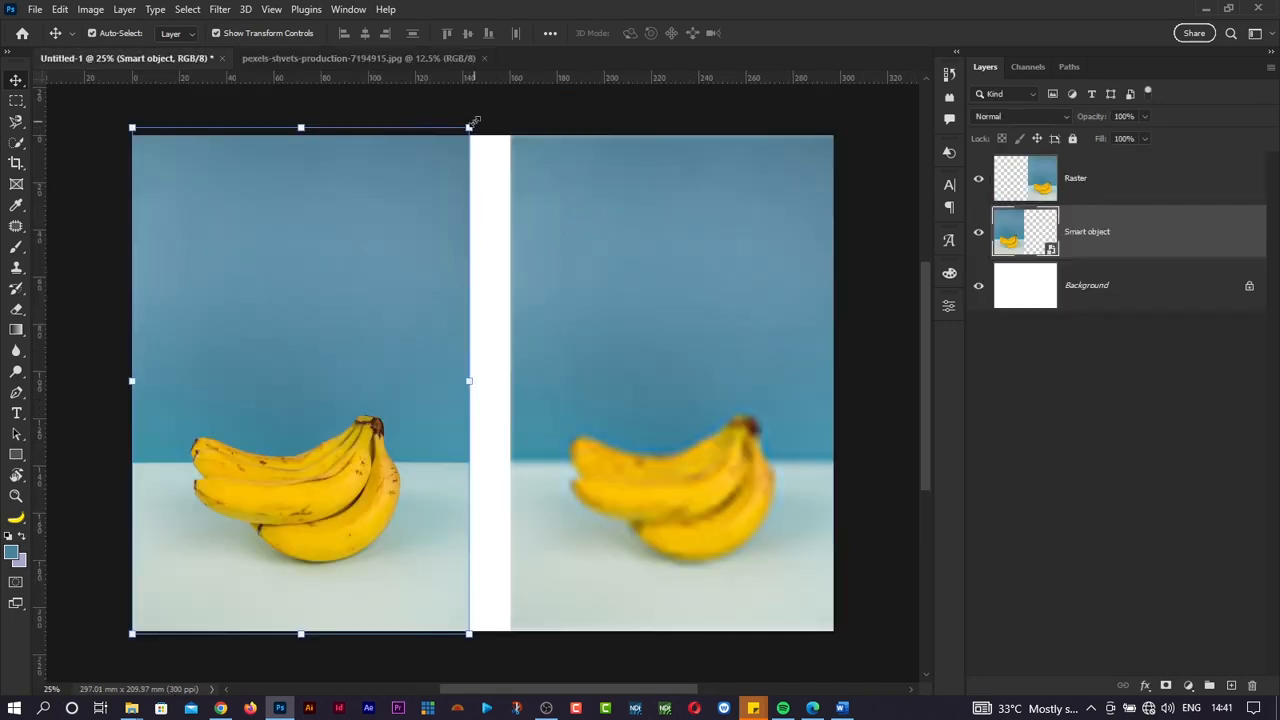
Step: Shrink the Smart object layer to a small thumbnail and place it in the lower middle of its half of the canvas
{"action": "left_click_drag", "start_coordinate": [469, 128], "coordinate": [213, 511]}
{"action": "left_click_drag", "start_coordinate": [157, 598], "coordinate": [270, 508]}
{"action": "left_click", "coordinate": [792, 33]}
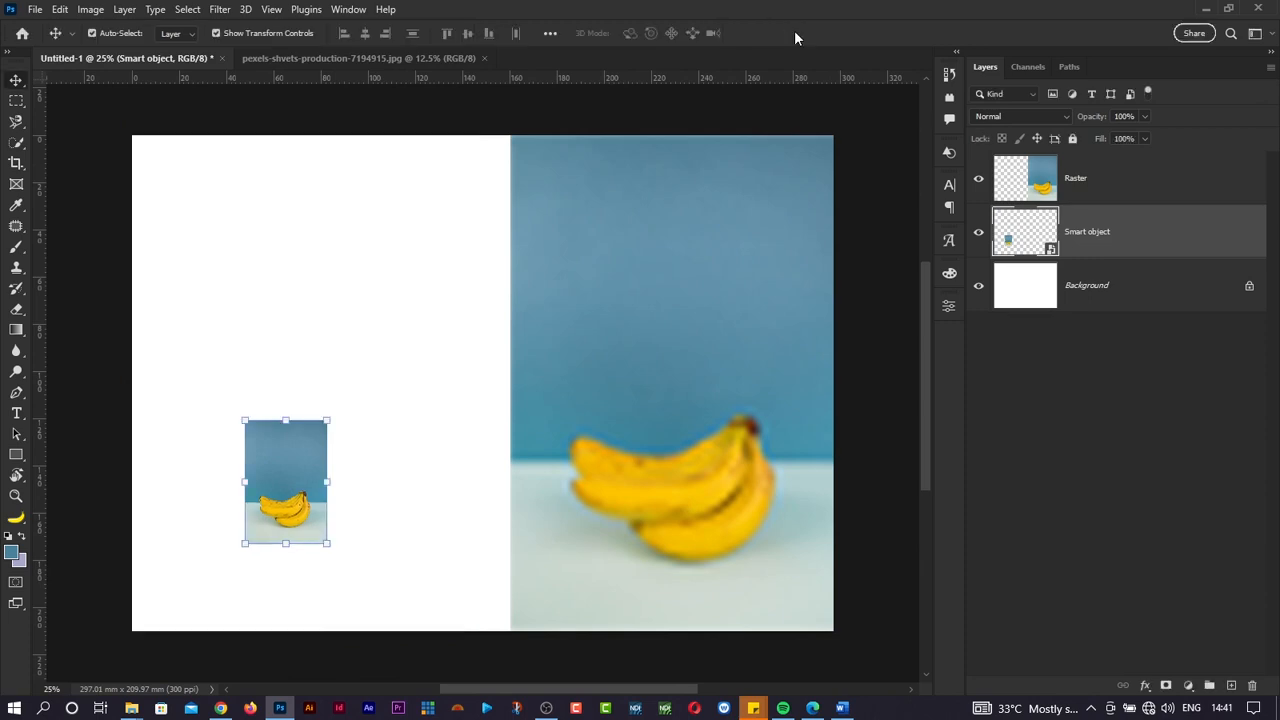
{"action": "left_click", "coordinate": [423, 486]}
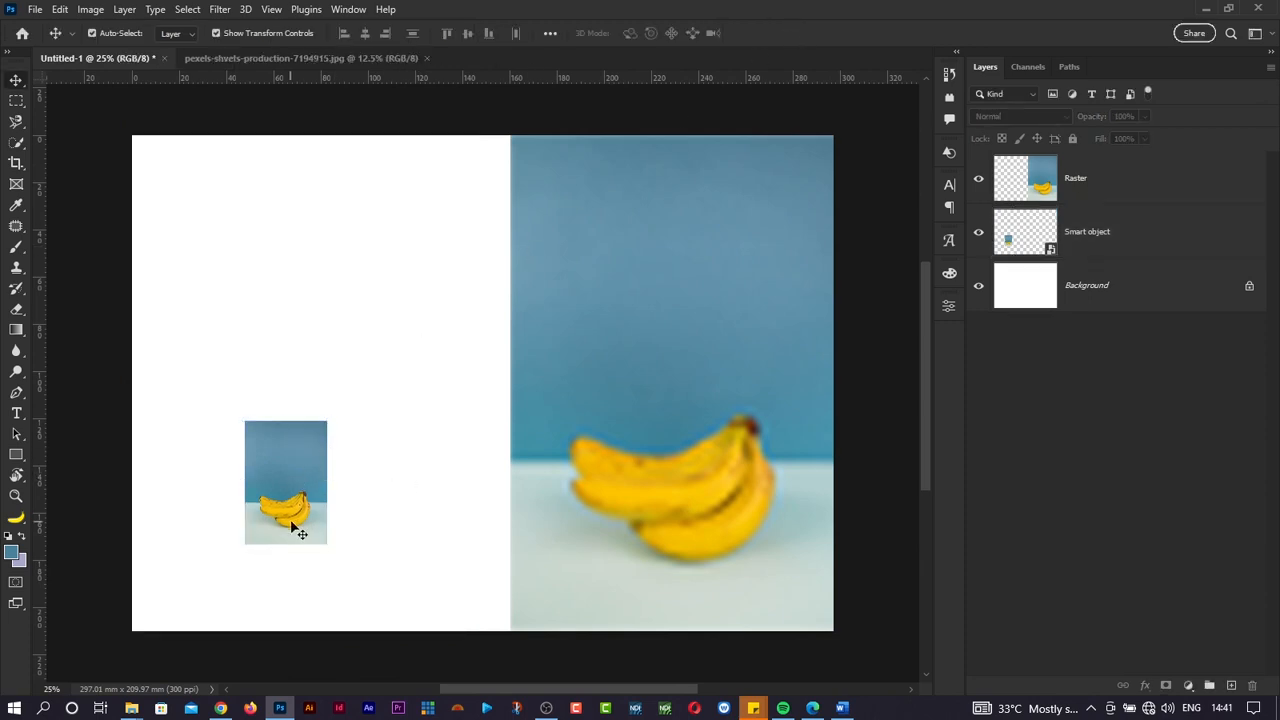
Step: View the shrunken Smart object's full-size source image and return to the Untitled-1 document
{"action": "left_click", "coordinate": [1050, 254]}
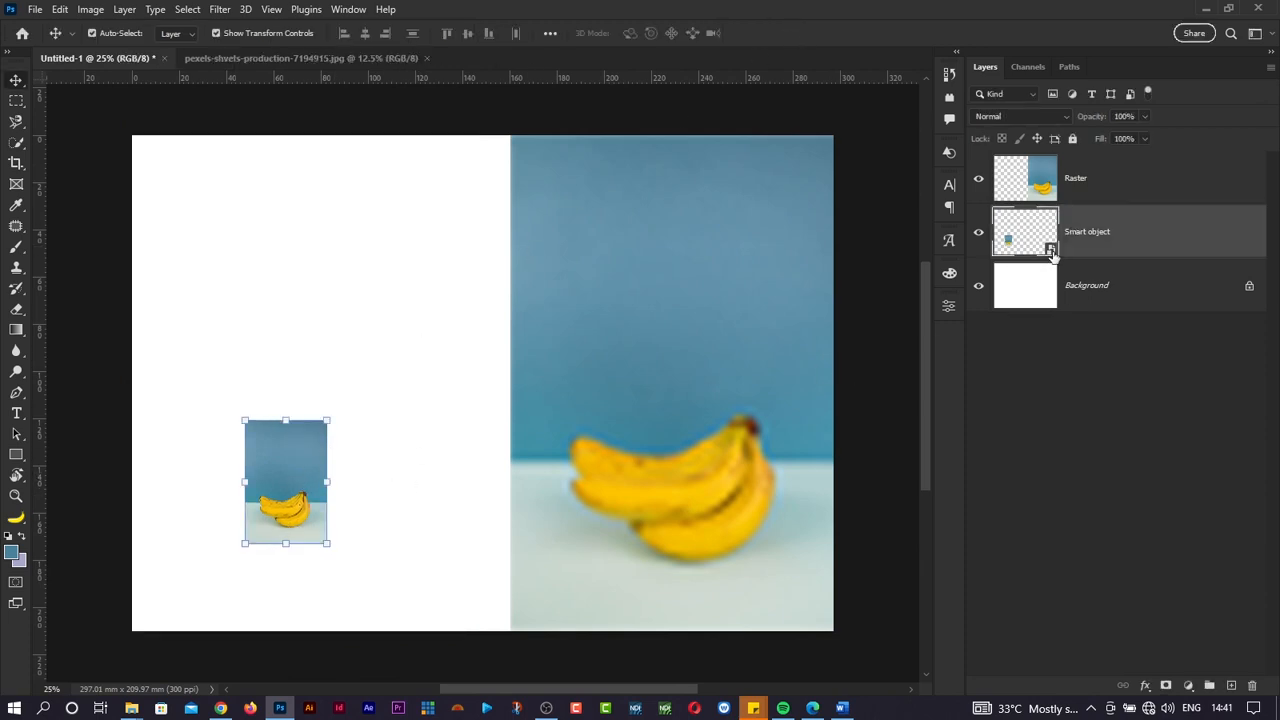
{"action": "key", "text": "ctrl+Tab"}
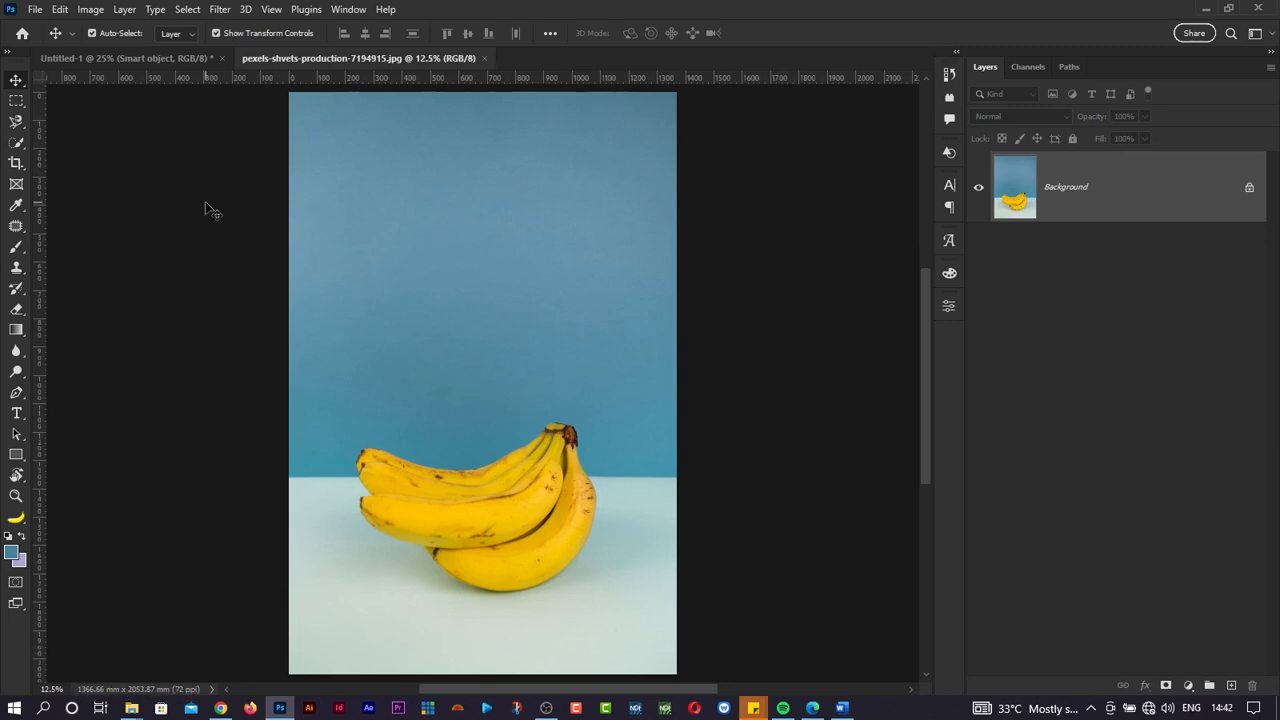
{"action": "left_click", "coordinate": [163, 61]}
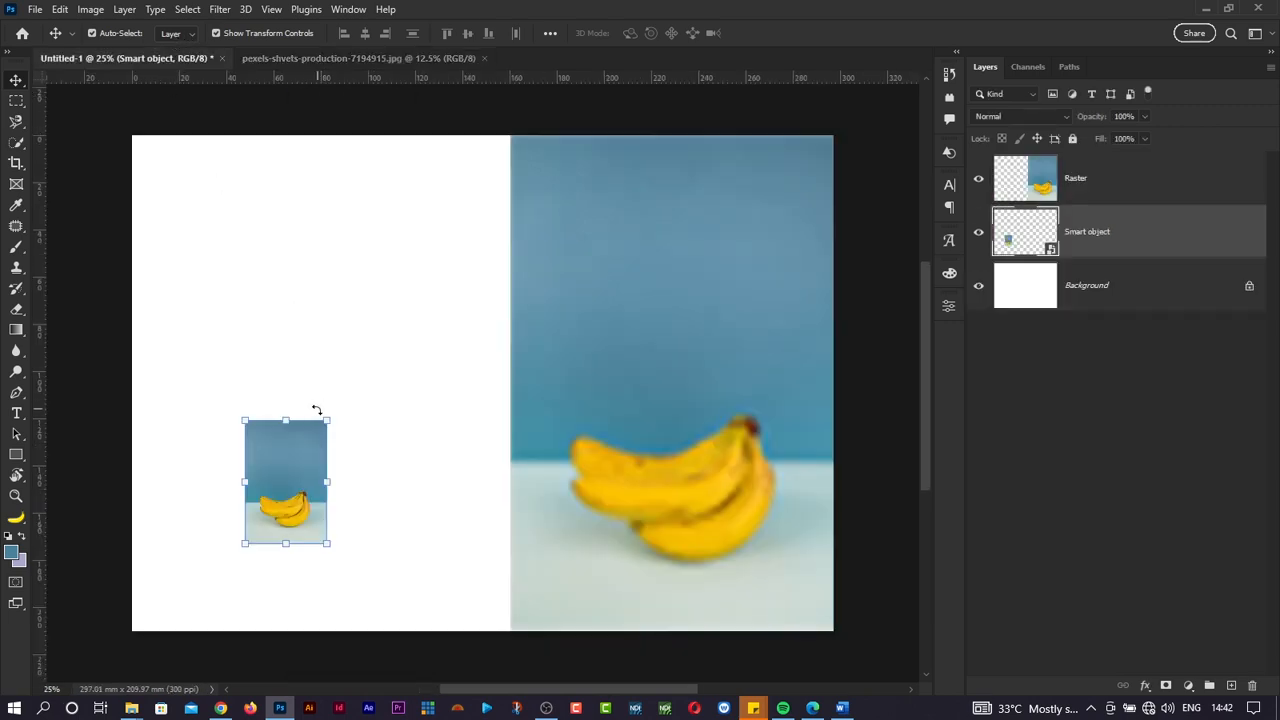
Step: Enlarge the Smart object layer to about 8.60% and align it with the canvas's upper-left corner
{"action": "left_click_drag", "start_coordinate": [325, 418], "coordinate": [481, 189]}
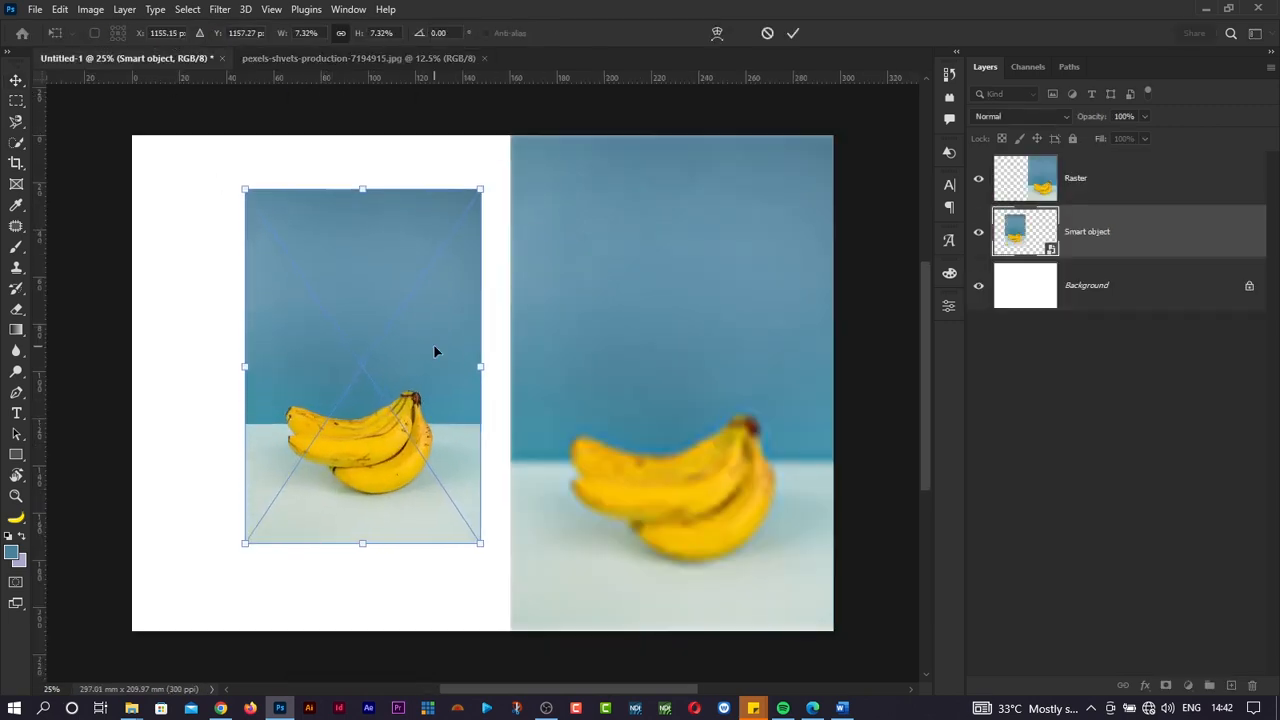
{"action": "left_click_drag", "start_coordinate": [249, 196], "coordinate": [206, 132]}
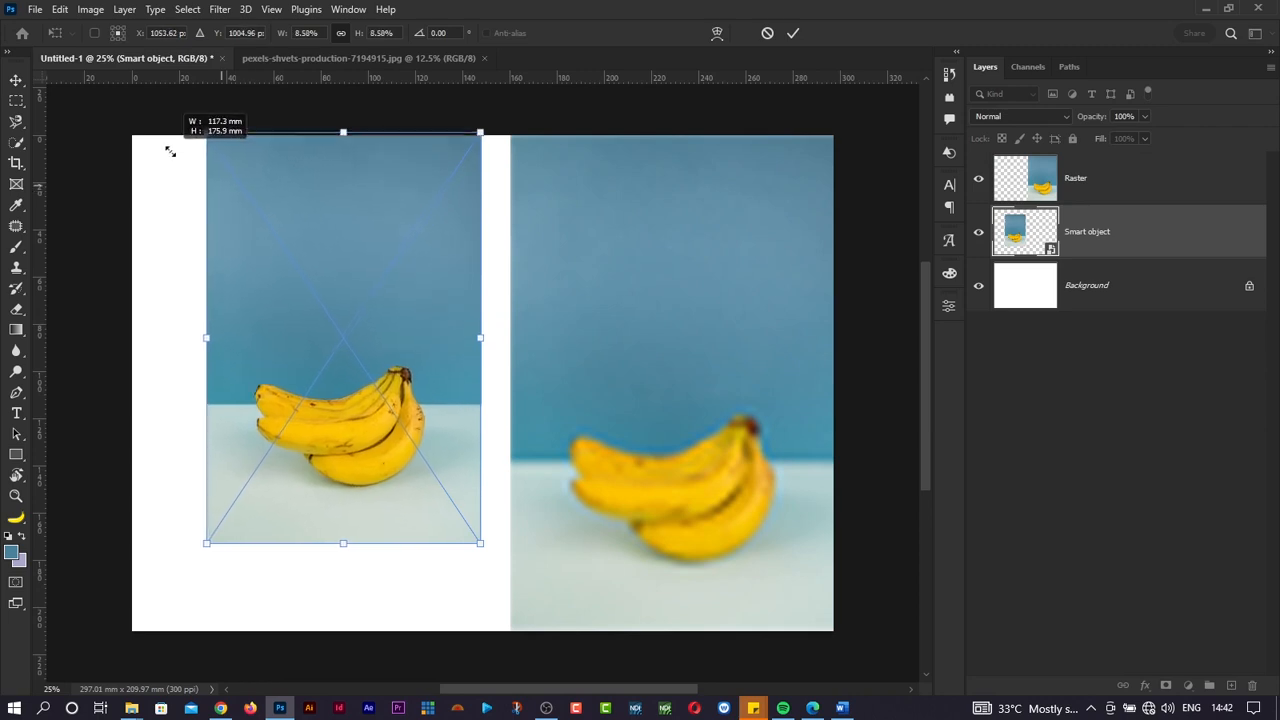
{"action": "left_click_drag", "start_coordinate": [400, 280], "coordinate": [338, 315]}
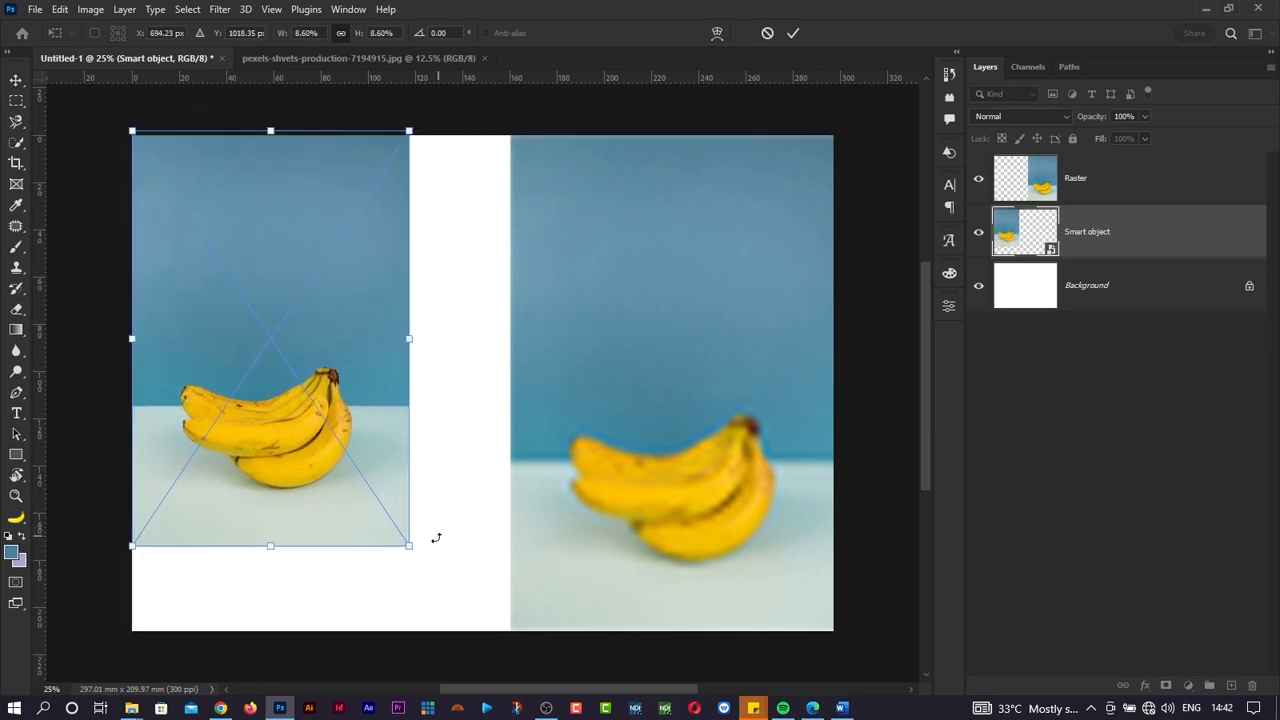
Step: Shrink the Smart object layer to about 1.04%, apply it, and enlarge it to about 11.06% to cover its half of the canvas
{"action": "left_click_drag", "start_coordinate": [412, 549], "coordinate": [136, 203]}
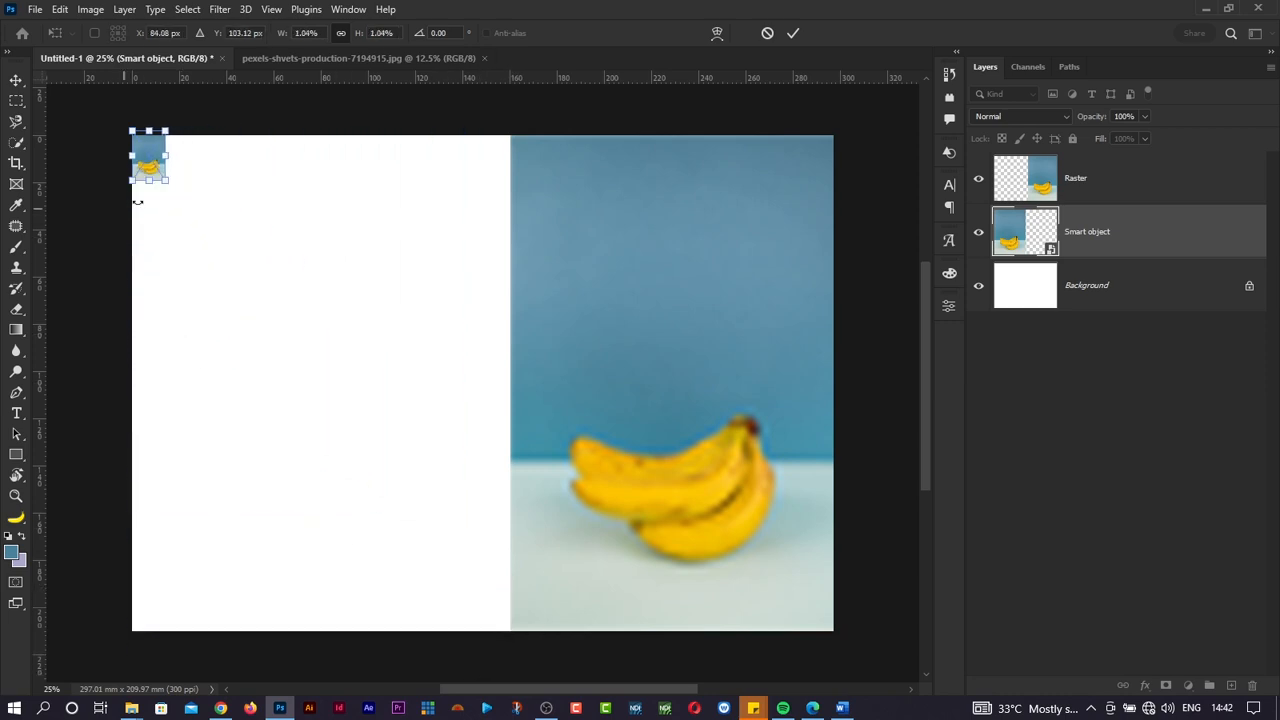
{"action": "left_click", "coordinate": [790, 35]}
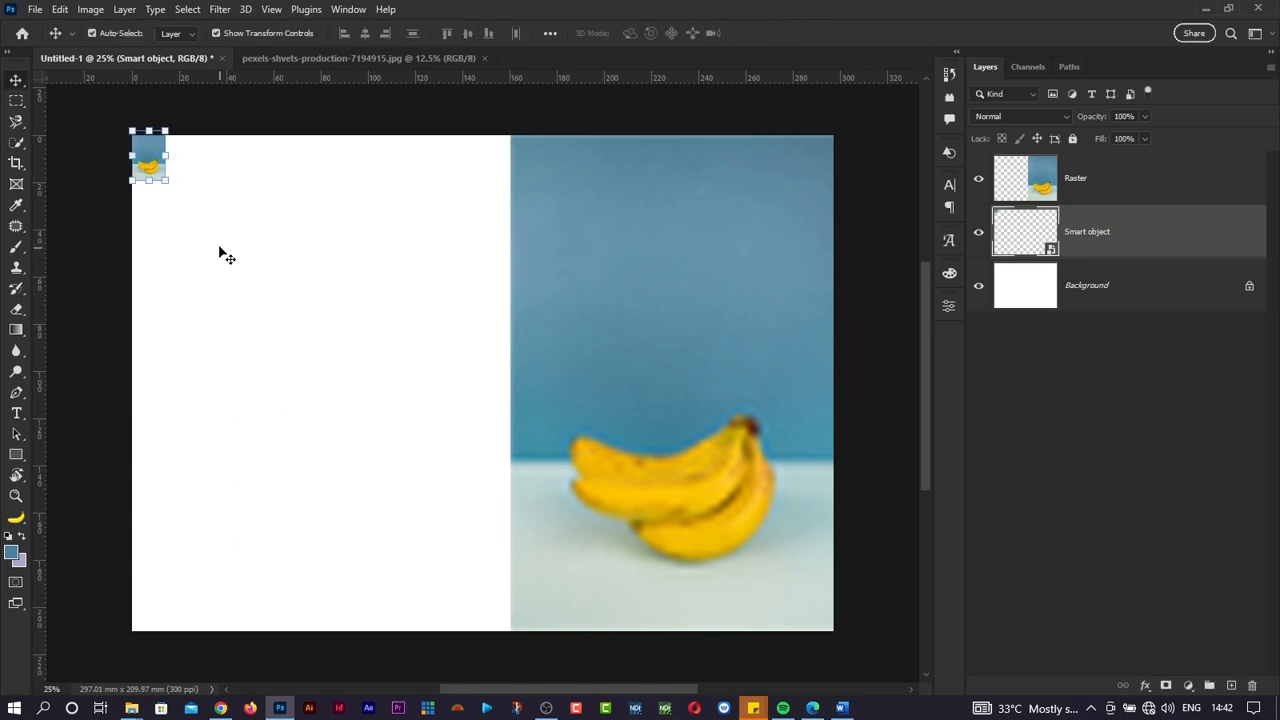
{"action": "left_click_drag", "start_coordinate": [159, 174], "coordinate": [605, 610]}
{"action": "left_click_drag", "start_coordinate": [465, 571], "coordinate": [445, 559]}
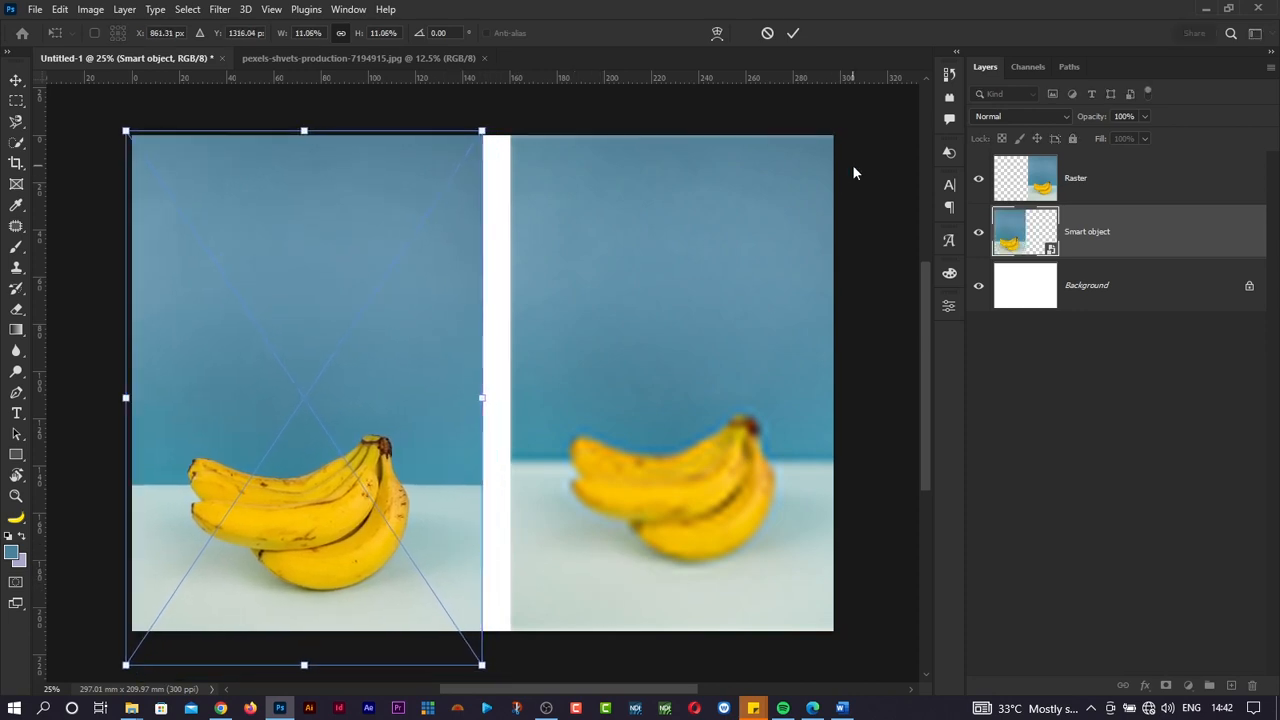
{"action": "left_click", "coordinate": [793, 33]}
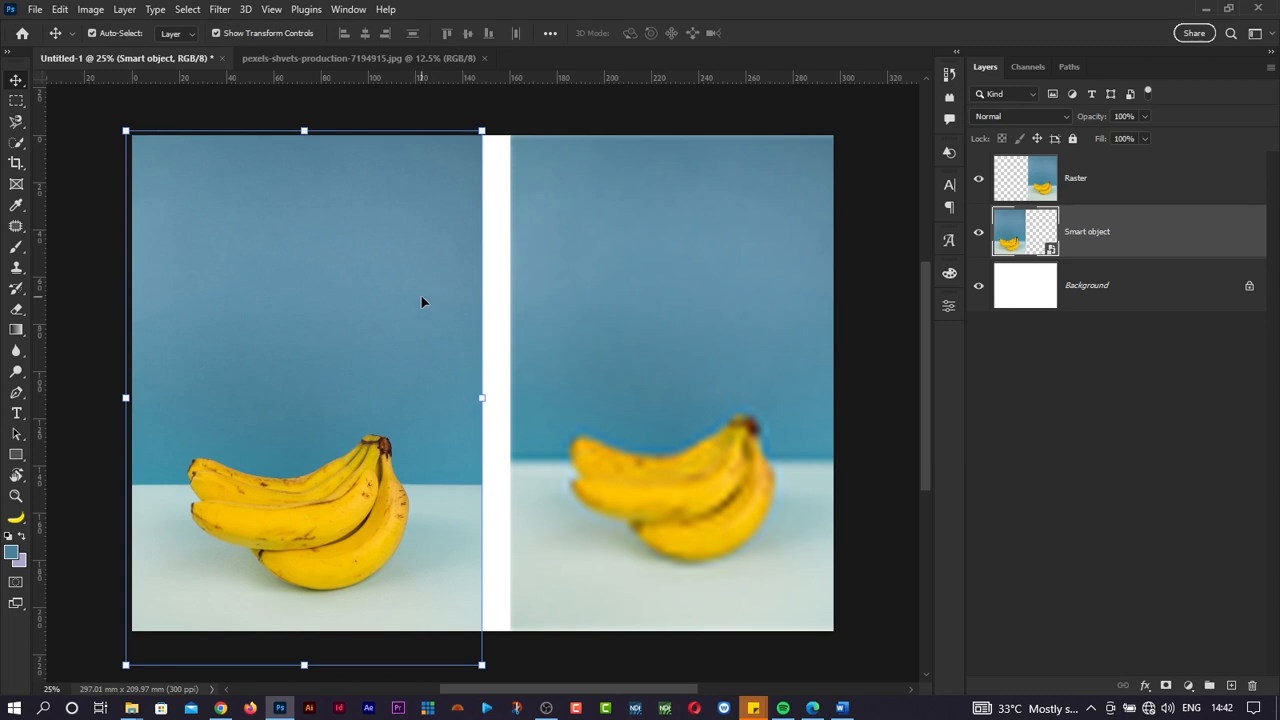
Step: Shrink the Raster layer to about 8.04% and rotate it to about -37.32°
{"action": "left_click", "coordinate": [673, 348]}
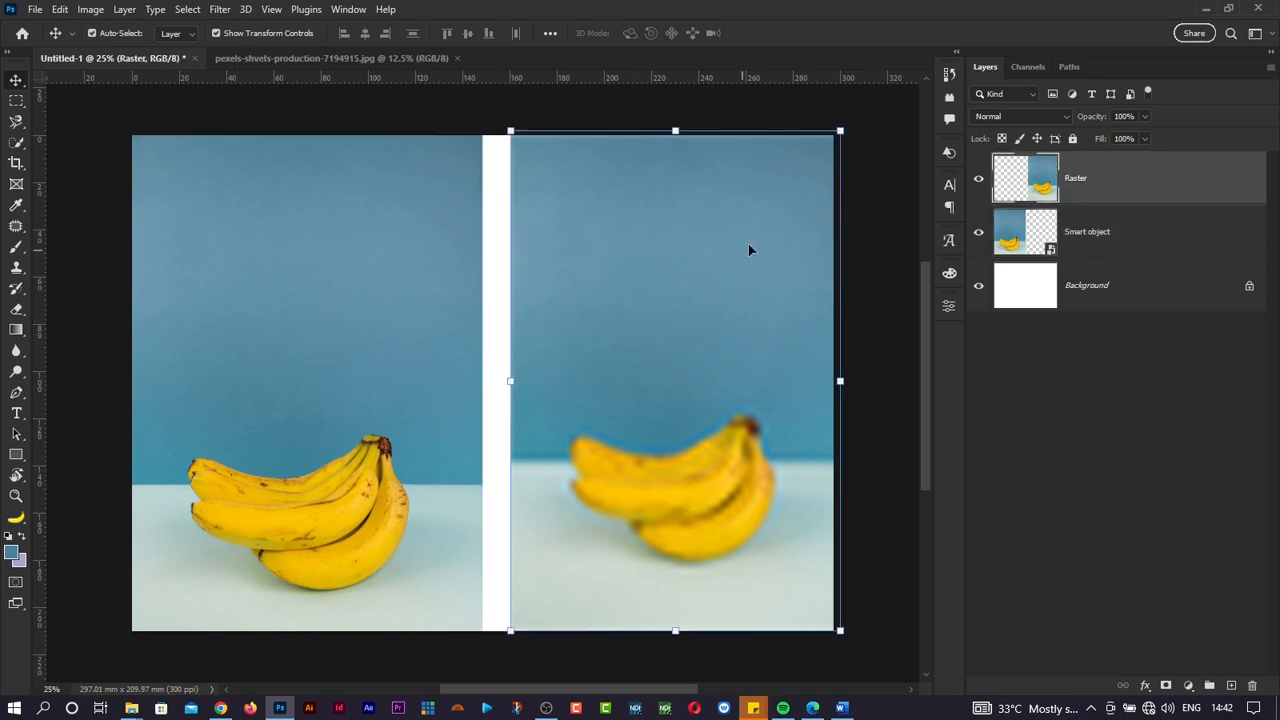
{"action": "left_click_drag", "start_coordinate": [840, 131], "coordinate": [546, 600]}
{"action": "left_click_drag", "start_coordinate": [548, 598], "coordinate": [582, 497]}
{"action": "scroll", "coordinate": [582, 497], "scroll_direction": "up", "scroll_amount": 1}
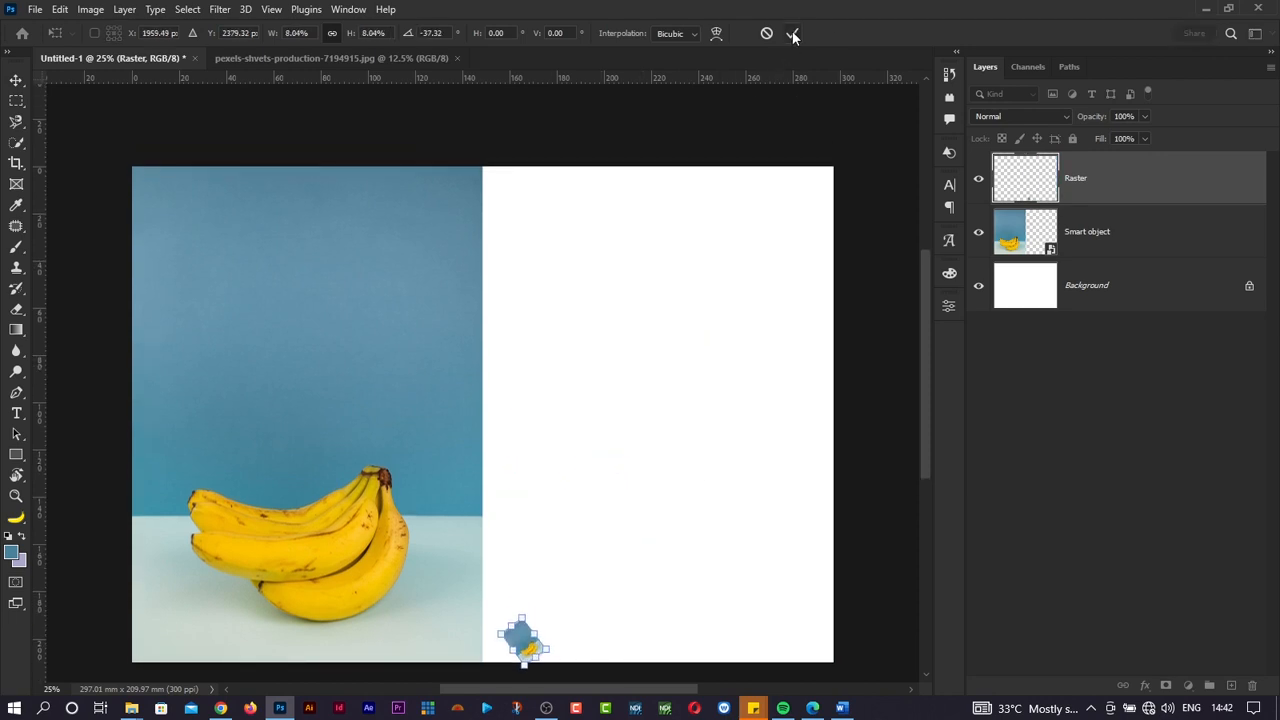
{"action": "left_click", "coordinate": [792, 35]}
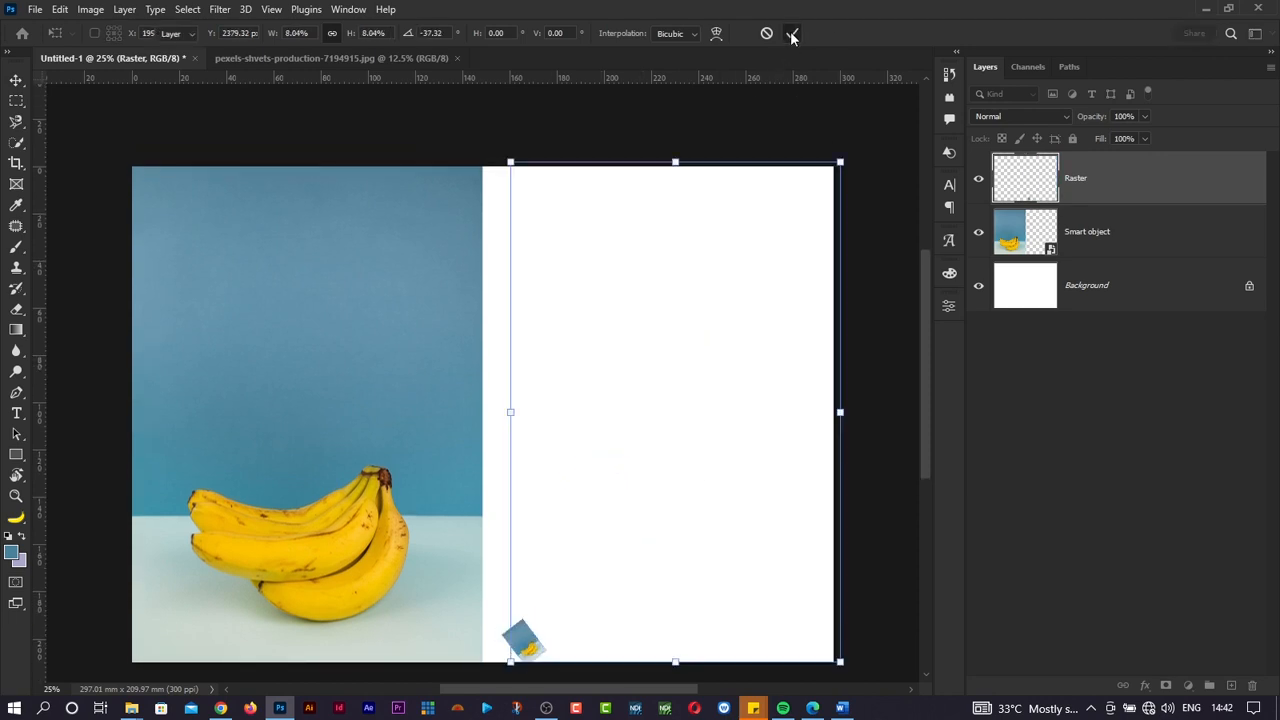
Step: Enlarge the tilted Raster layer to about 899.26% and position it over the blank half of the canvas
{"action": "left_click", "coordinate": [566, 566]}
{"action": "left_click", "coordinate": [522, 640]}
{"action": "left_click_drag", "start_coordinate": [544, 619], "coordinate": [780, 232]}
{"action": "mouse_move", "coordinate": [696, 407]}
{"action": "left_mouse_down"}
{"action": "mouse_move", "coordinate": [697, 443]}
{"action": "mouse_move", "coordinate": [694, 419]}
{"action": "left_mouse_up"}
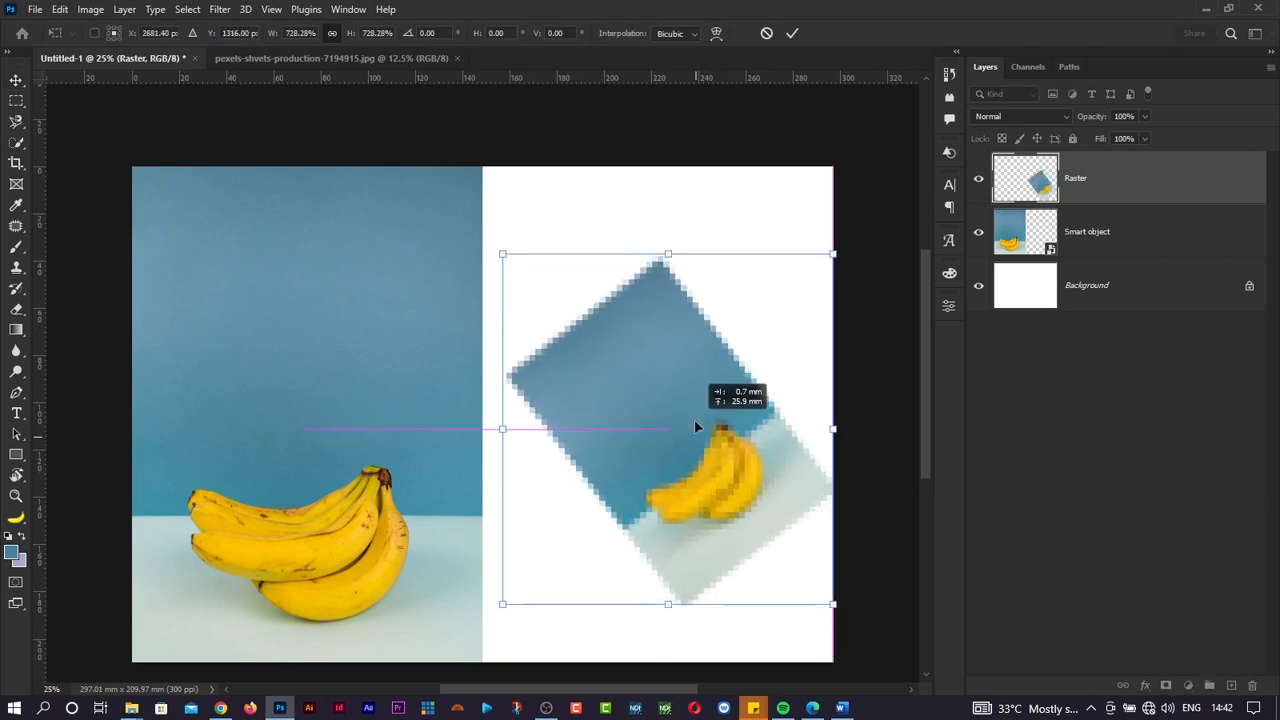
{"action": "left_click_drag", "start_coordinate": [832, 252], "coordinate": [872, 180]}
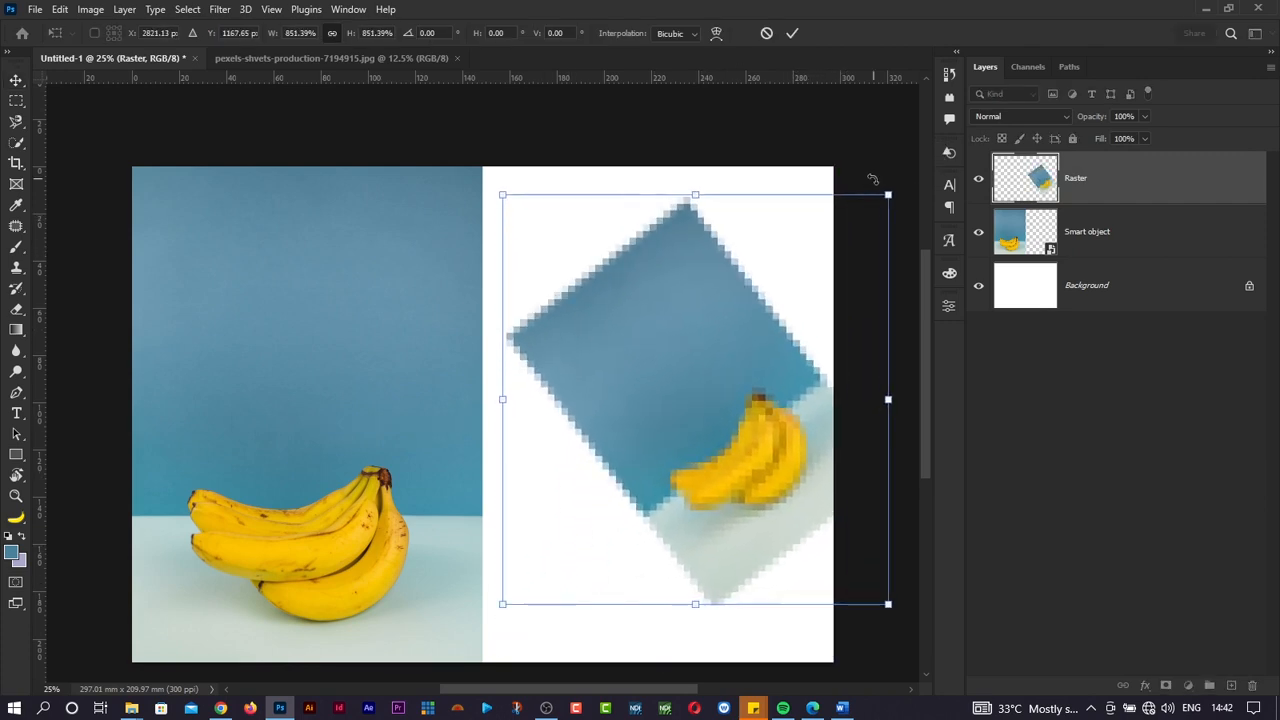
{"action": "left_click_drag", "start_coordinate": [701, 401], "coordinate": [677, 397]}
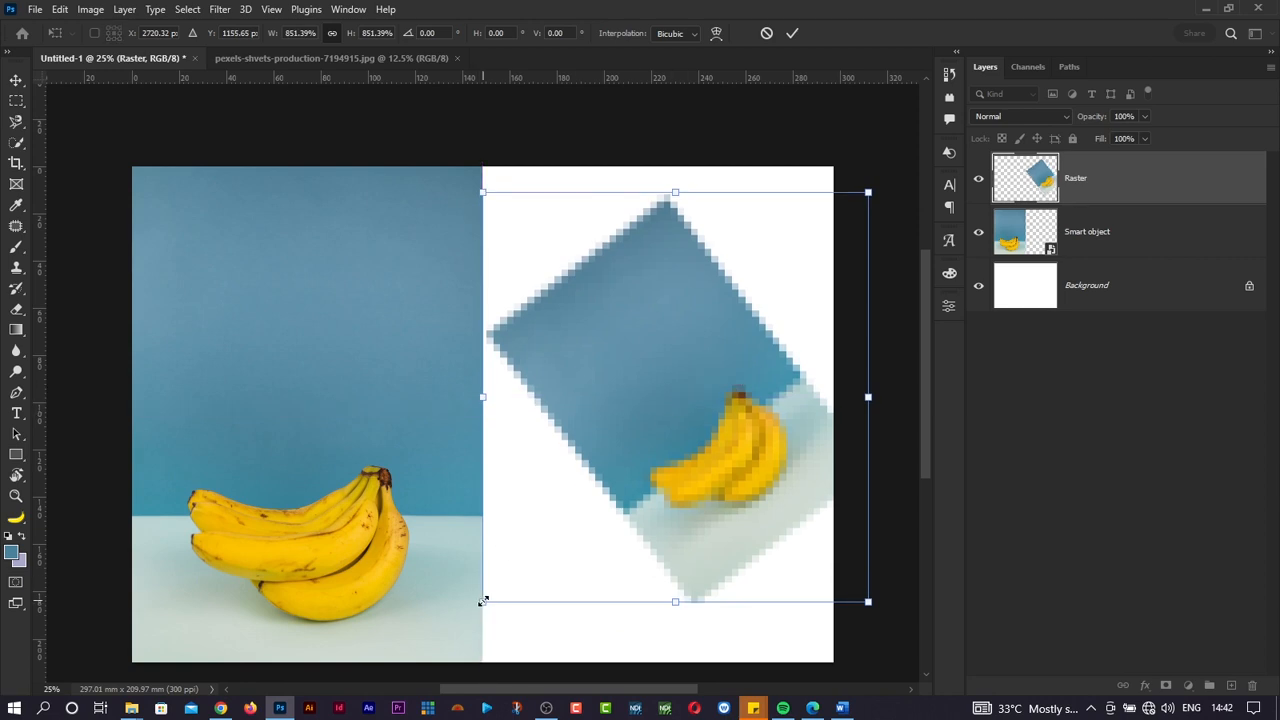
{"action": "left_click_drag", "start_coordinate": [482, 600], "coordinate": [465, 621]}
{"action": "left_click", "coordinate": [792, 35]}
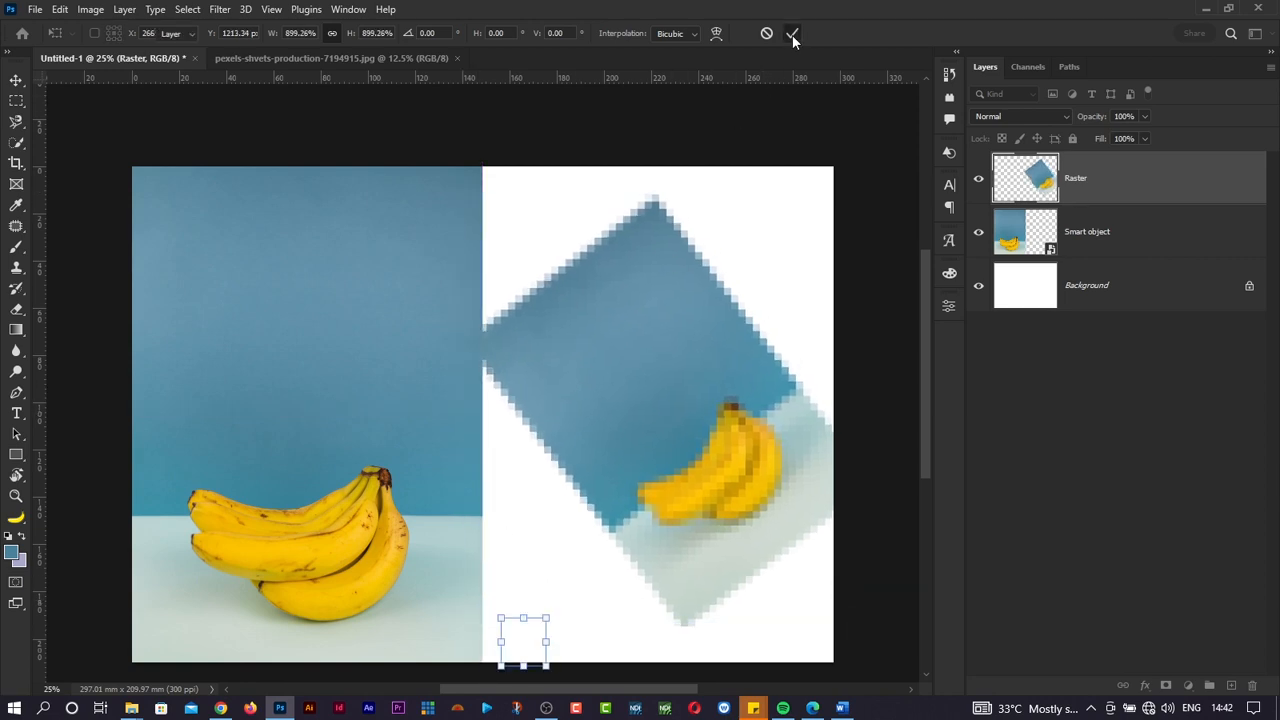
Step: Apply the Raster layer's enlargement and reposition the tilted photo over the blank half of the canvas
{"action": "left_click", "coordinate": [905, 253]}
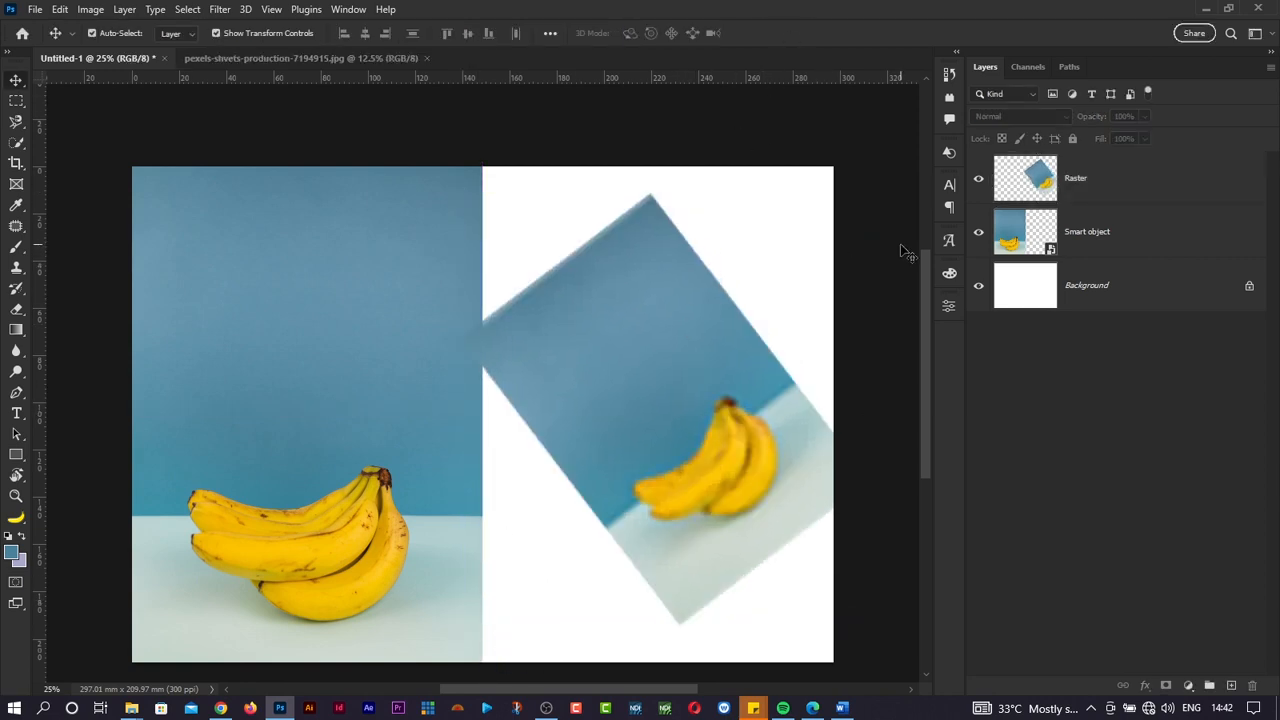
{"action": "left_click_drag", "start_coordinate": [695, 448], "coordinate": [666, 463]}
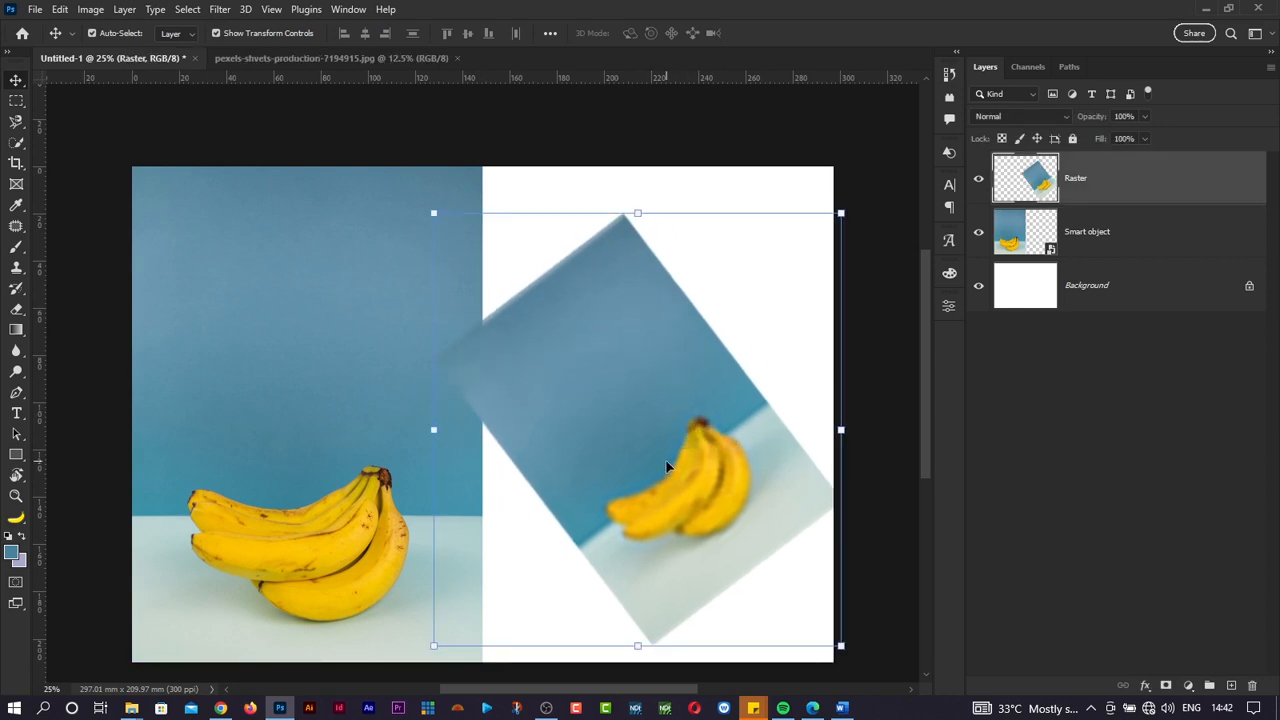
{"action": "key", "text": "ctrl+t"}
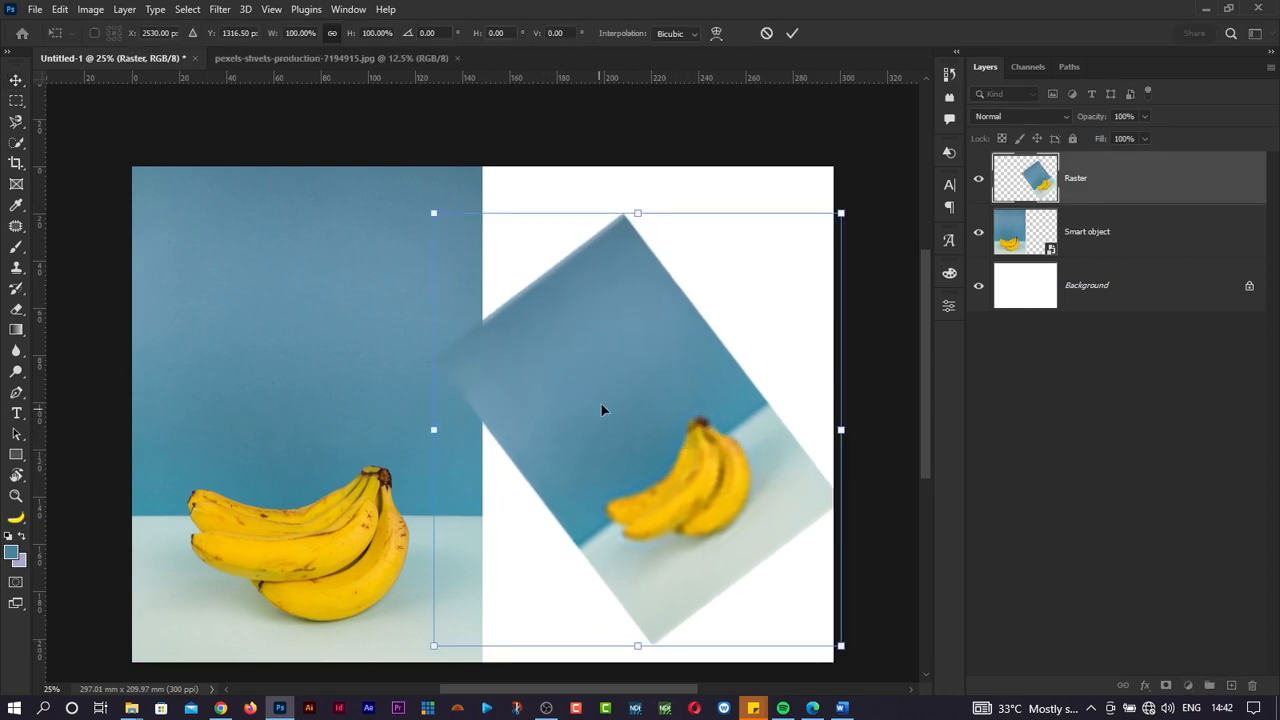
{"action": "key", "text": "Return"}
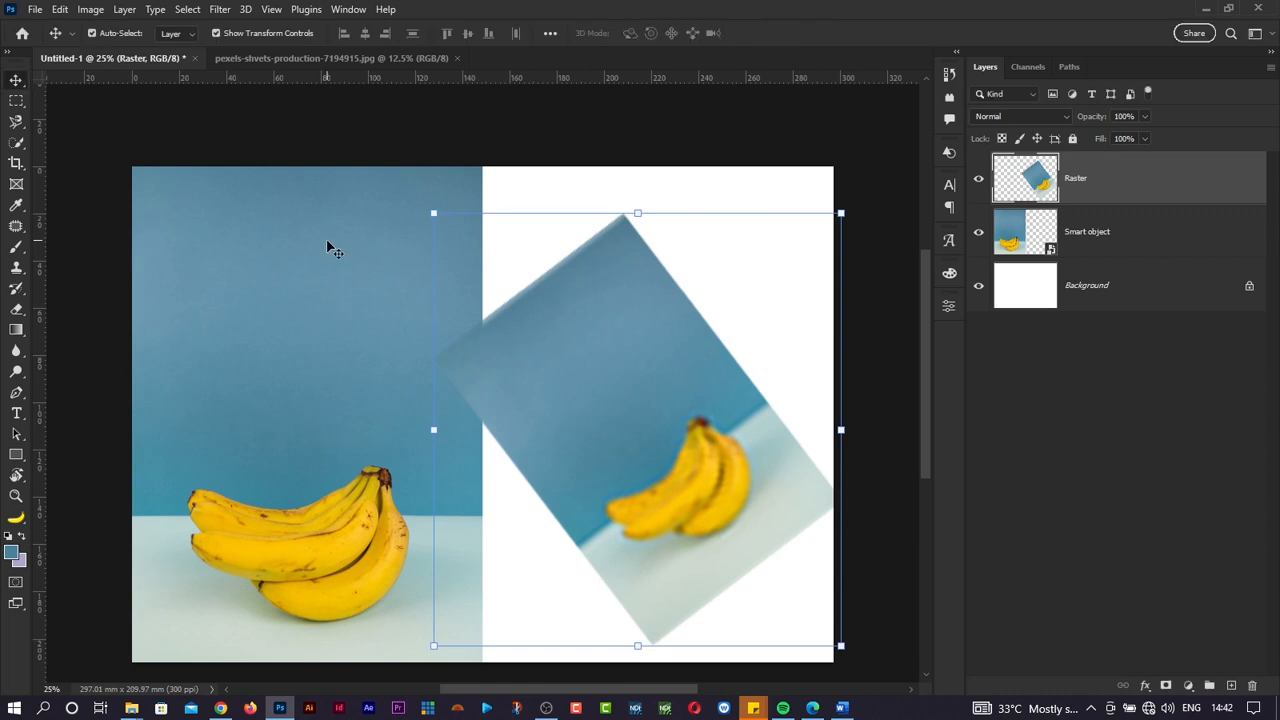
{"action": "left_click", "coordinate": [529, 173]}
{"action": "left_click_drag", "start_coordinate": [615, 421], "coordinate": [620, 407]}
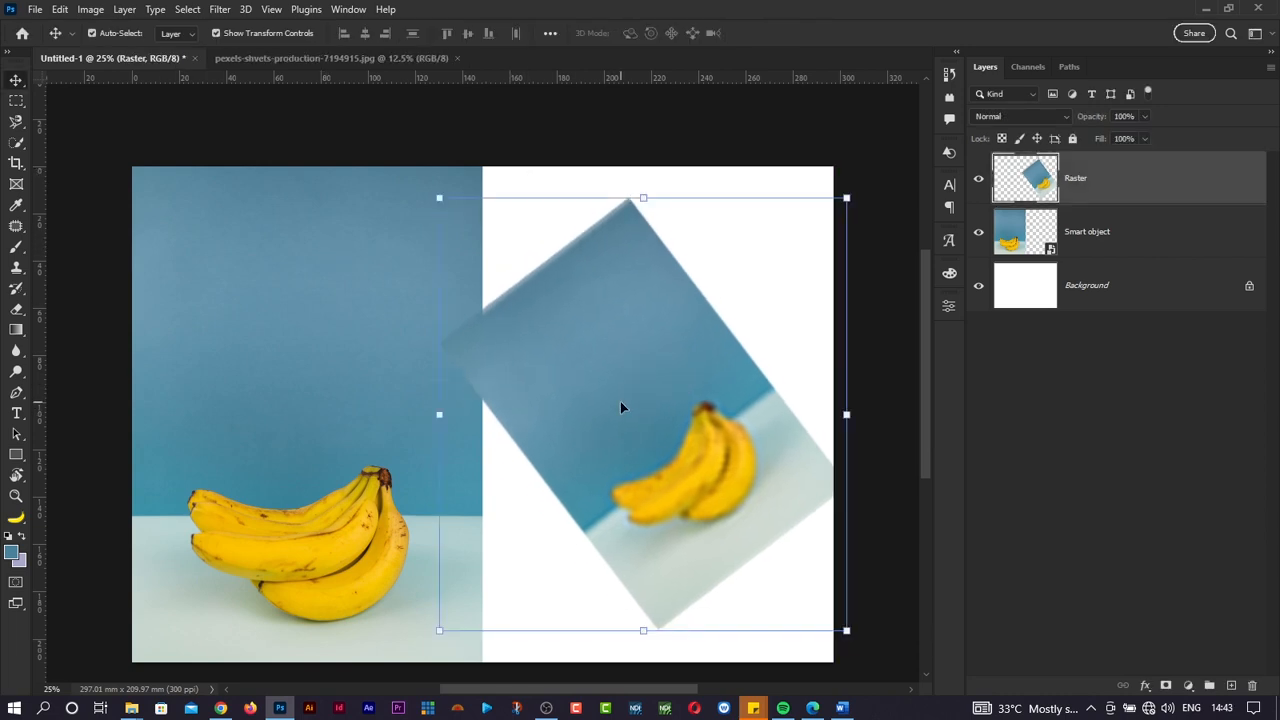
Step: Rotate the Raster layer by about 37.82° so the photo stands upright, and apply the rotation
{"action": "left_click_drag", "start_coordinate": [851, 194], "coordinate": [948, 310]}
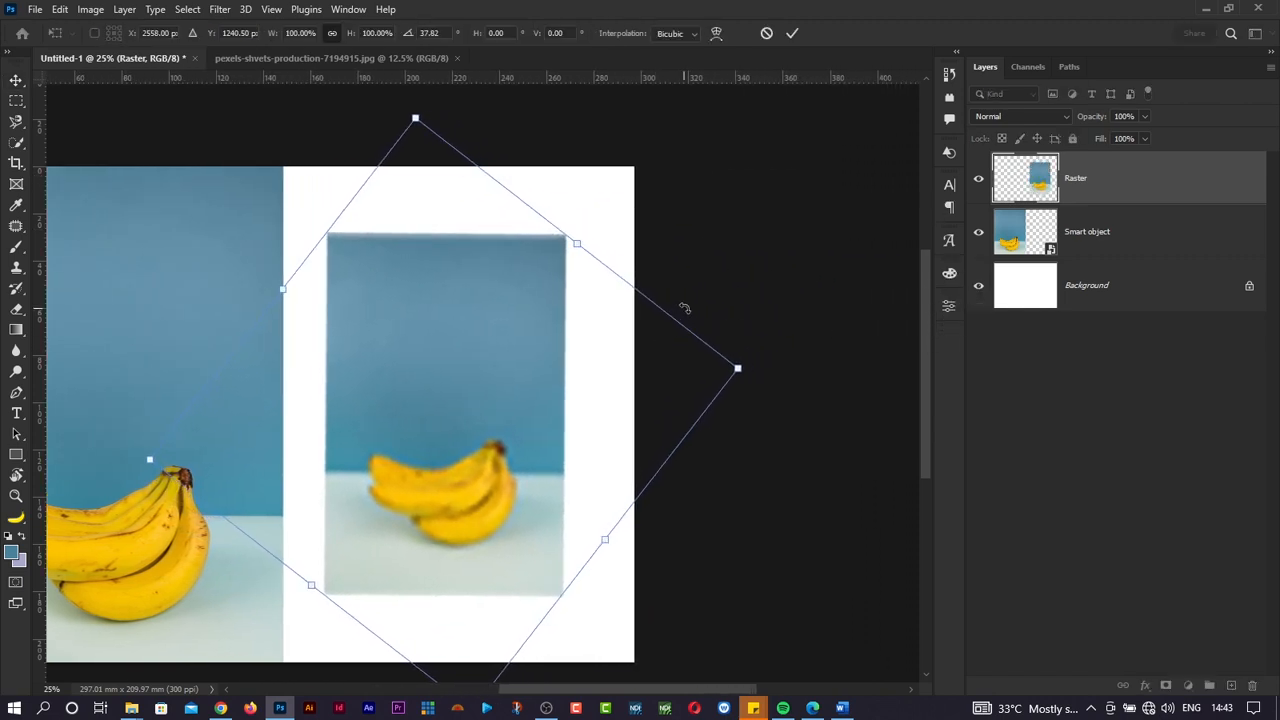
{"action": "left_click", "coordinate": [790, 36]}
{"action": "key", "text": "ctrl+0"}
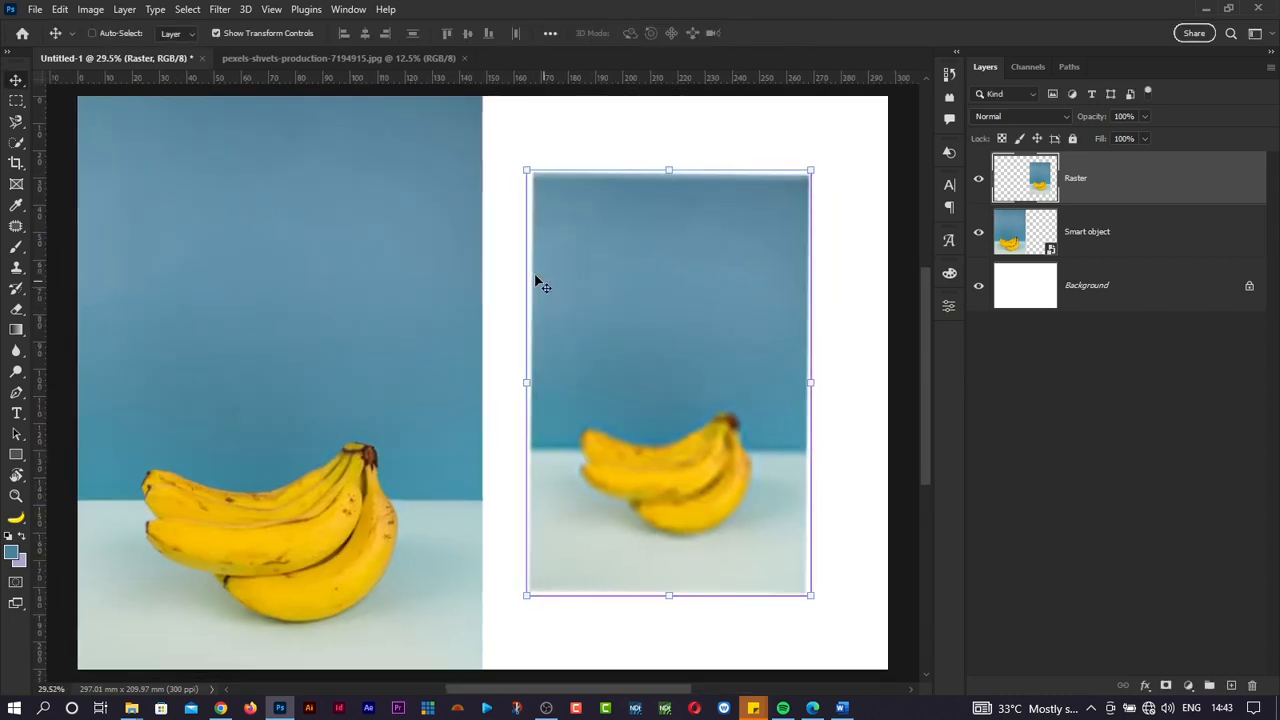
Step: Delete the Raster layer and move the Smart object layer to the middle of the canvas
{"action": "key", "text": "ctrl+minus"}
{"action": "left_click", "coordinate": [317, 397]}
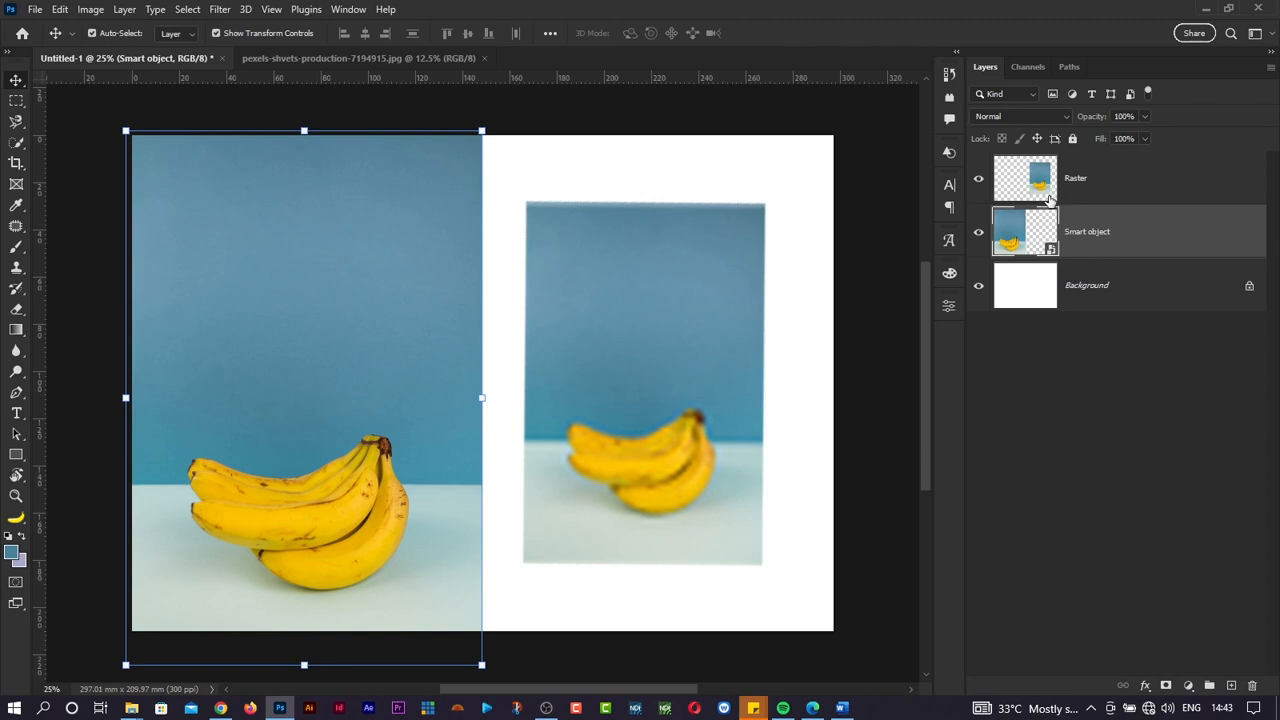
{"action": "left_click_drag", "start_coordinate": [791, 317], "coordinate": [610, 330]}
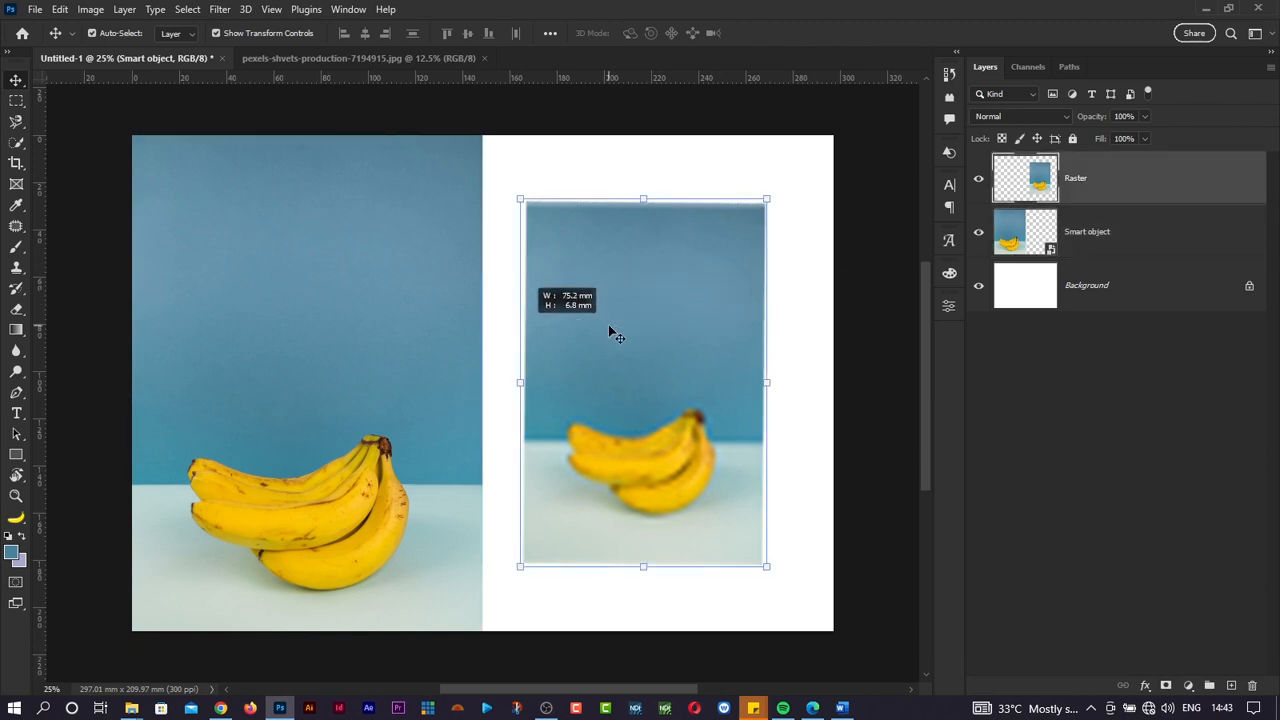
{"action": "key", "text": "Delete"}
{"action": "left_click_drag", "start_coordinate": [367, 376], "coordinate": [551, 378]}
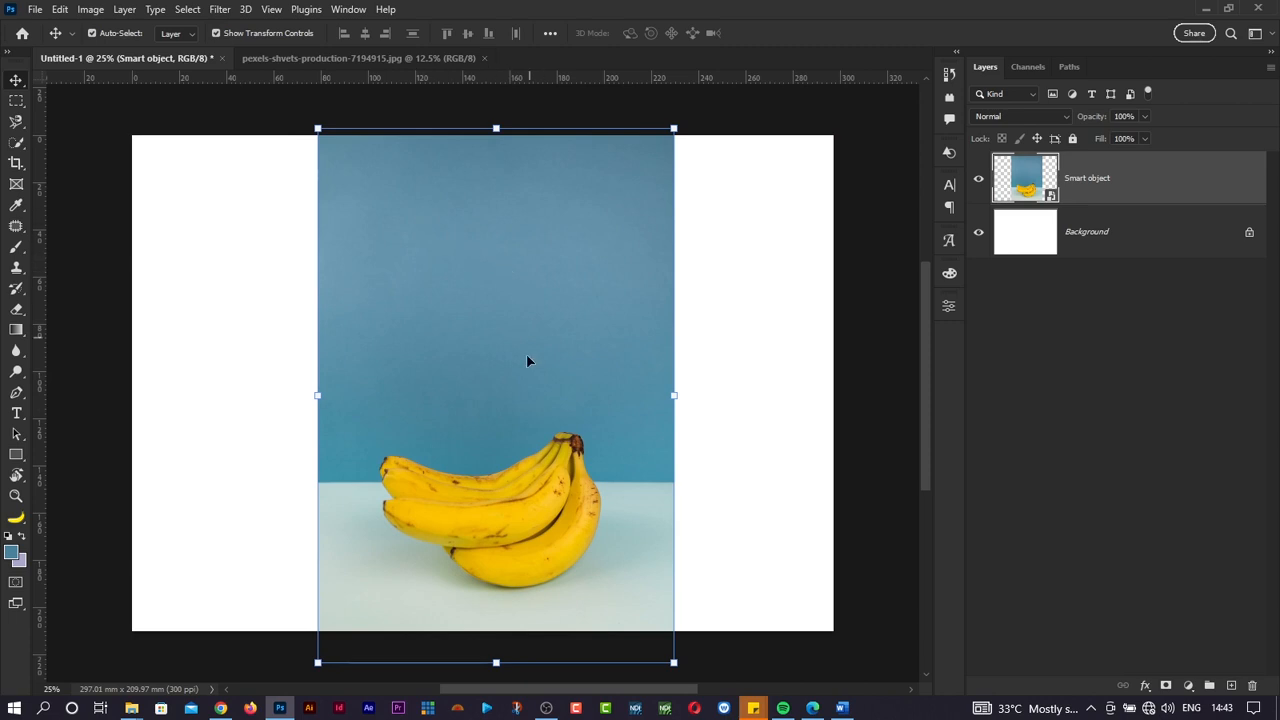
{"action": "left_click_drag", "start_coordinate": [526, 353], "coordinate": [533, 386]}
{"action": "mouse_move", "coordinate": [534, 390]}
{"action": "left_mouse_down"}
{"action": "mouse_move", "coordinate": [543, 408]}
{"action": "mouse_move", "coordinate": [542, 394]}
{"action": "left_mouse_up"}
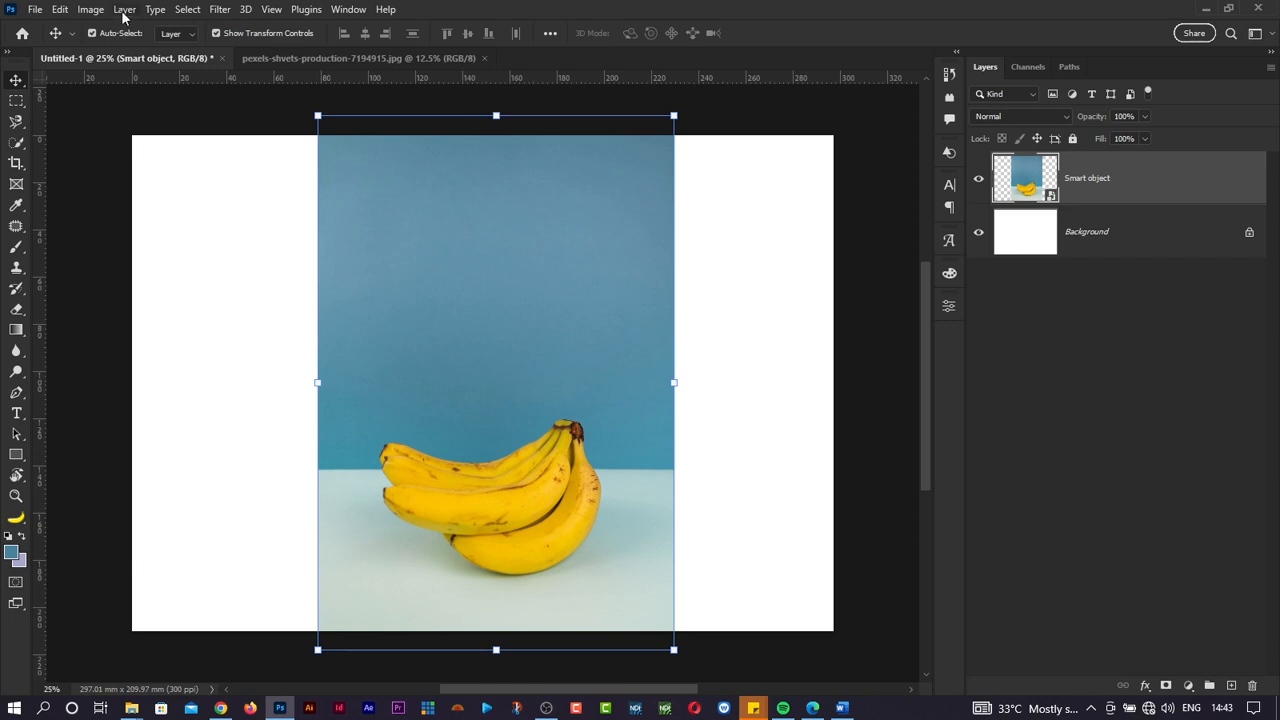
Step: Start a Brightness/Contrast adjustment on the Smart object layer, keeping its dialog clear of the photo
{"action": "left_click", "coordinate": [89, 12]}
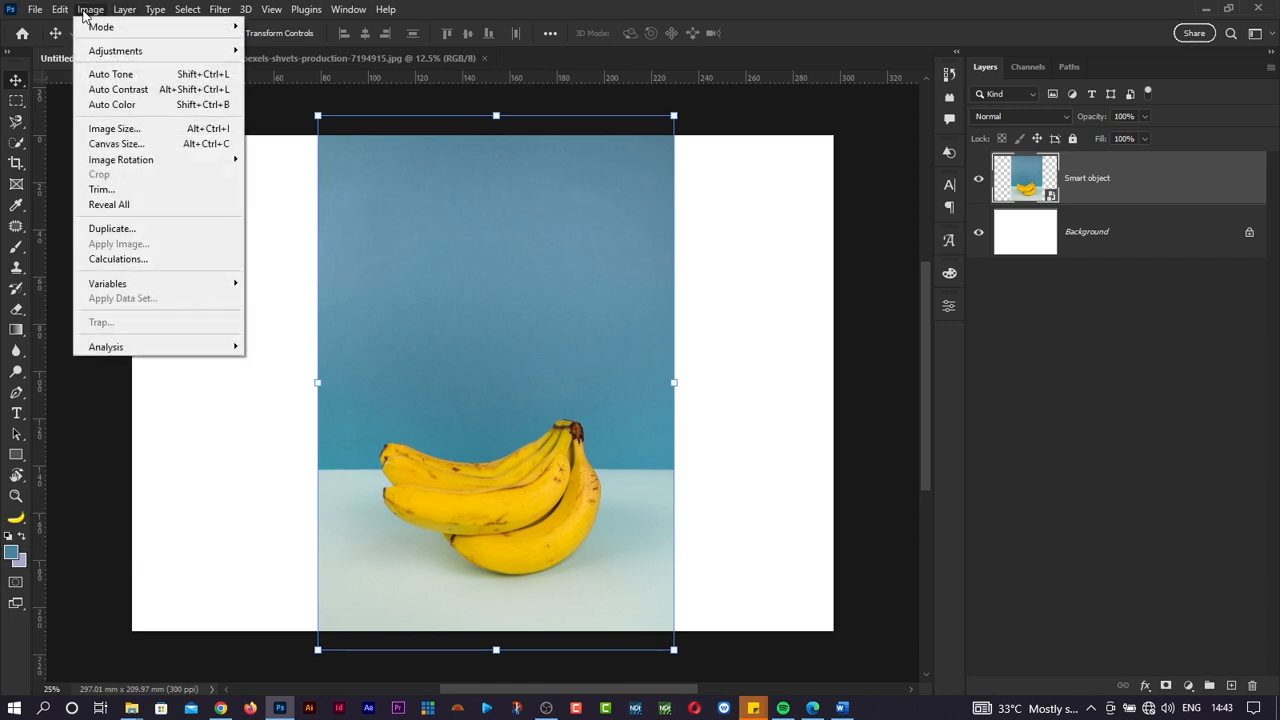
{"action": "mouse_move", "coordinate": [116, 56]}
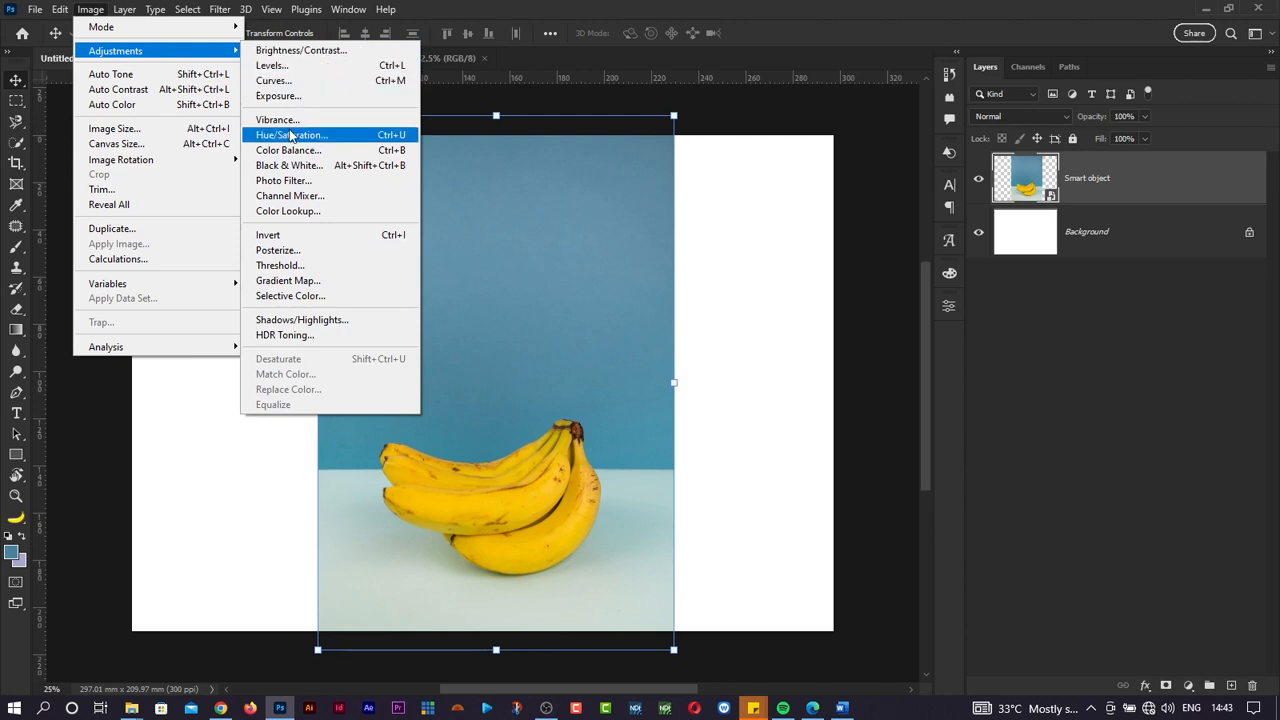
{"action": "left_click", "coordinate": [327, 54]}
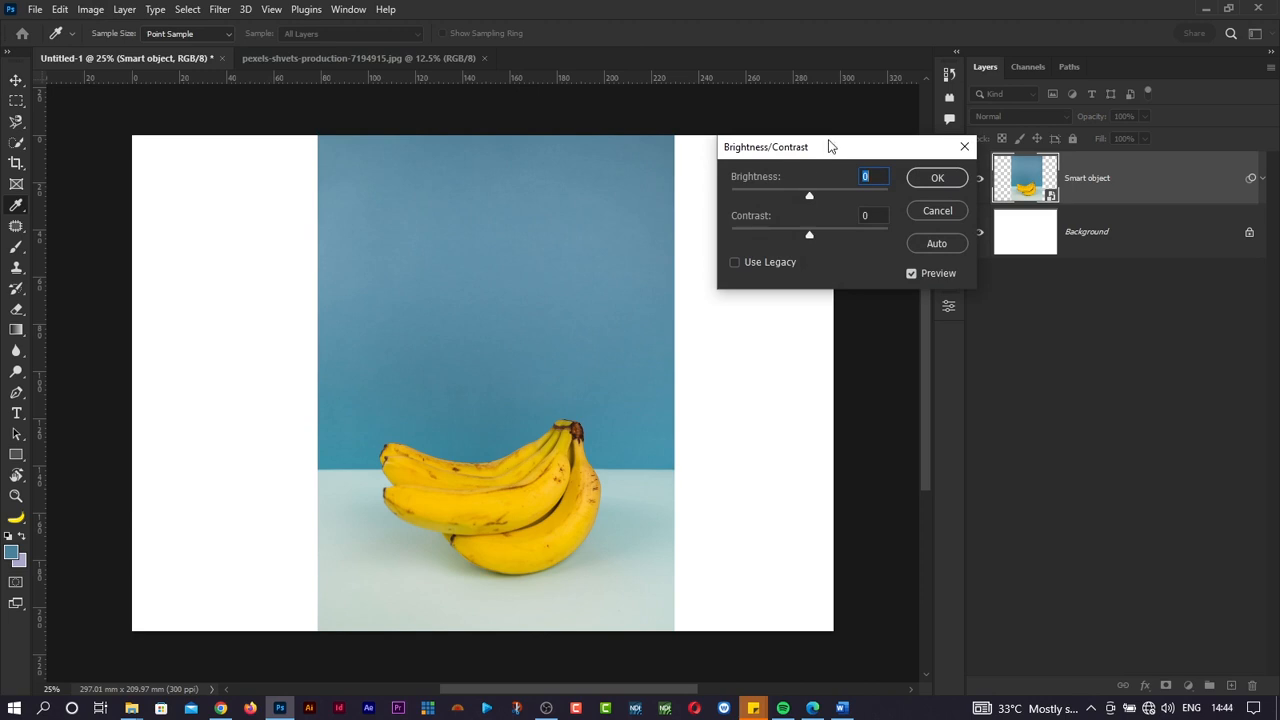
{"action": "left_click_drag", "start_coordinate": [829, 146], "coordinate": [801, 124]}
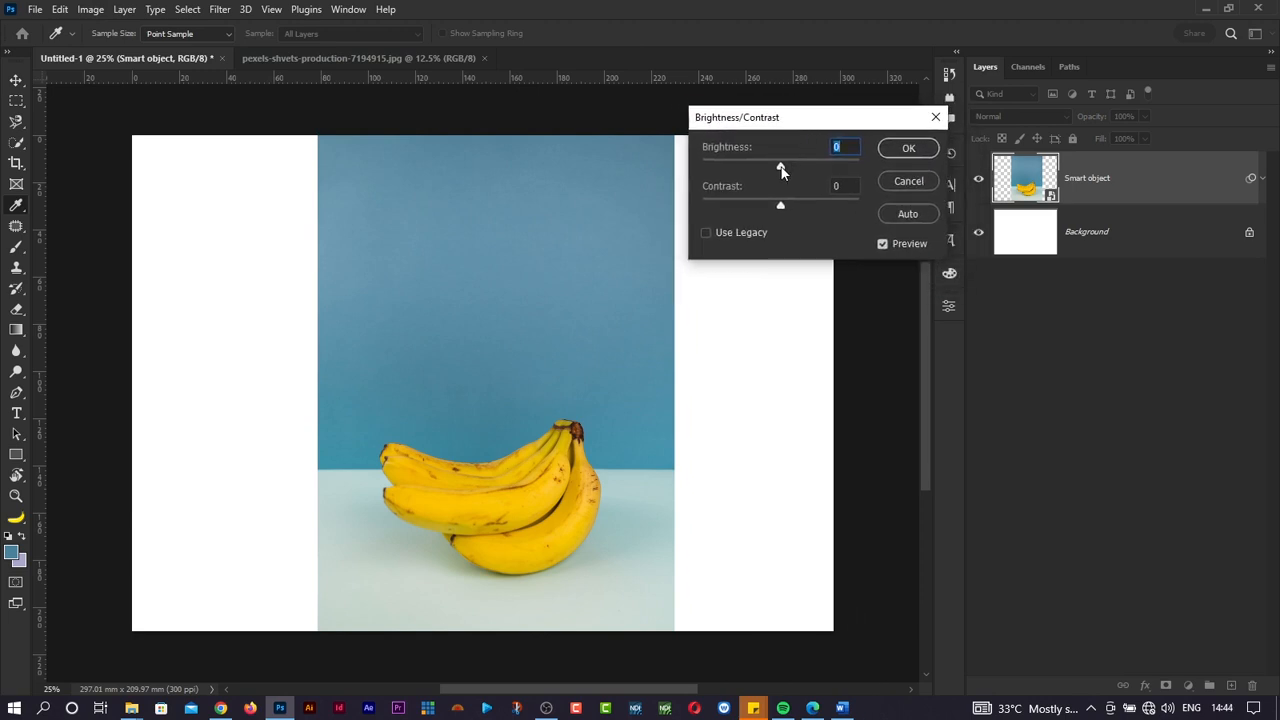
Step: Try brightness values of 47 and 20 on the banana photo, and reset the brightness to 0
{"action": "left_click_drag", "start_coordinate": [782, 172], "coordinate": [807, 169]}
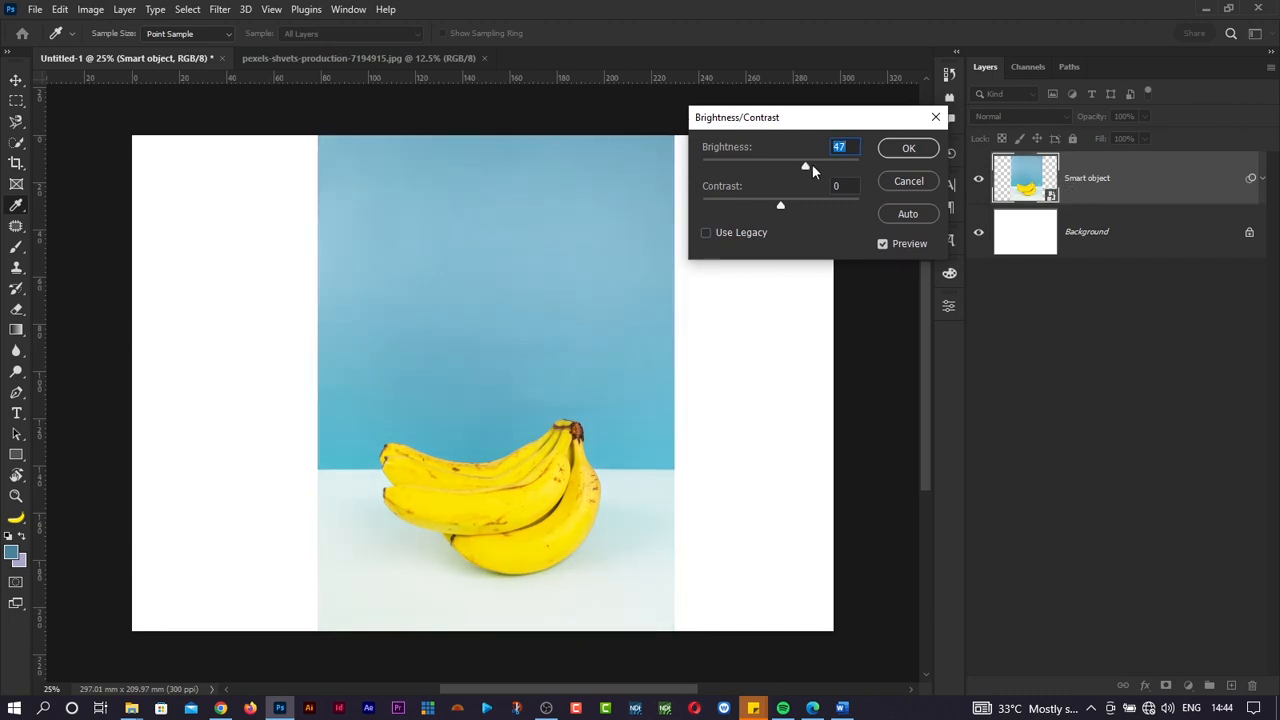
{"action": "mouse_move", "coordinate": [807, 165]}
{"action": "left_mouse_down"}
{"action": "mouse_move", "coordinate": [835, 166]}
{"action": "mouse_move", "coordinate": [791, 164]}
{"action": "left_mouse_up"}
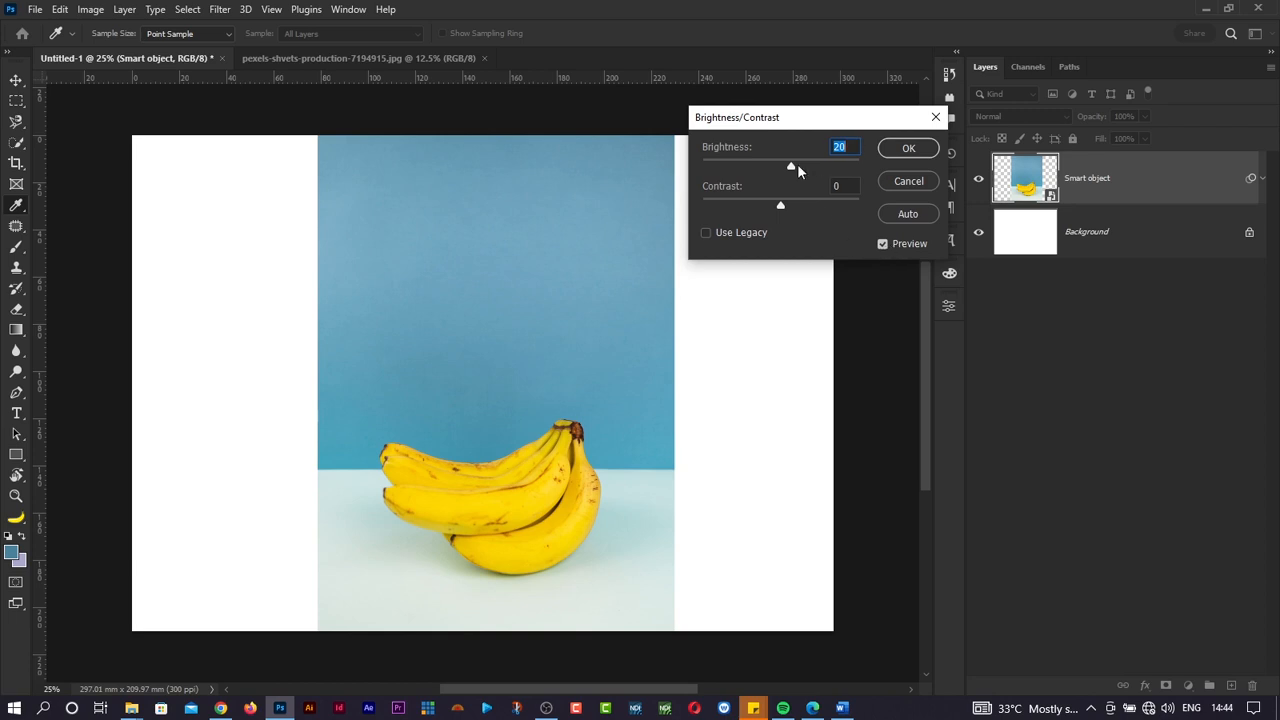
{"action": "left_click_drag", "start_coordinate": [797, 168], "coordinate": [797, 202]}
{"action": "left_click_drag", "start_coordinate": [789, 170], "coordinate": [783, 211]}
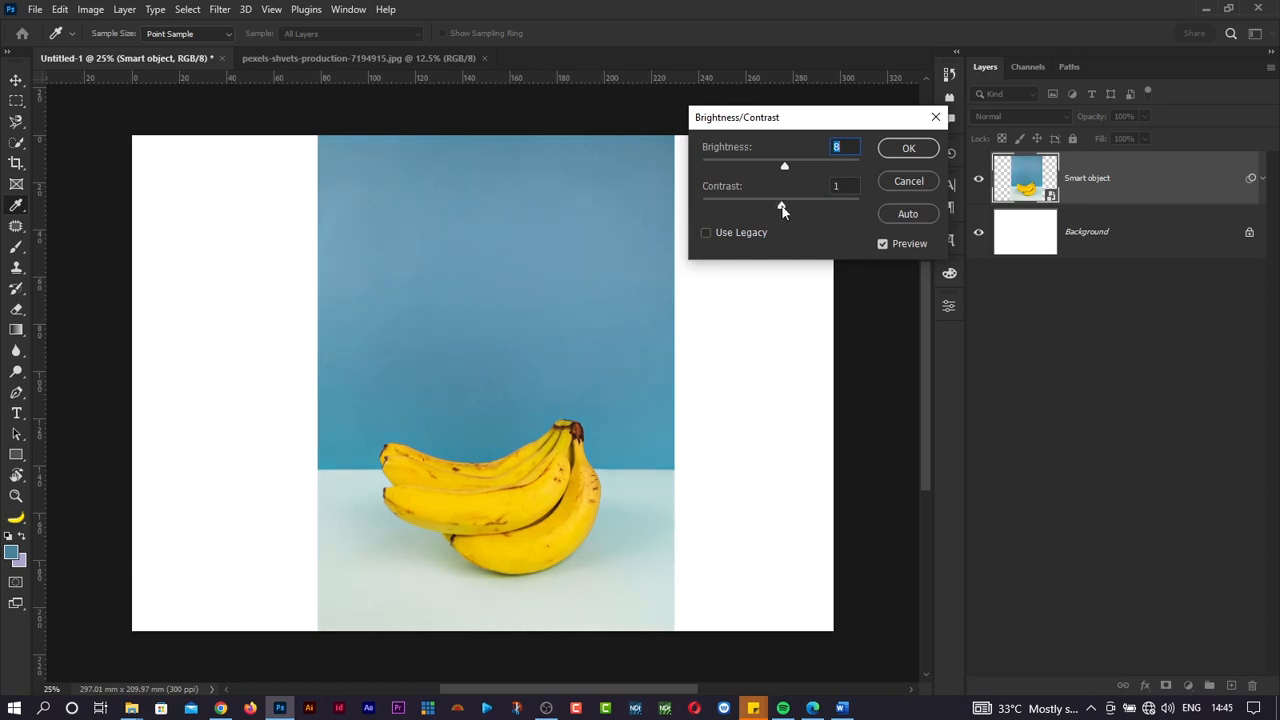
{"action": "left_click", "coordinate": [850, 147]}
{"action": "type", "text": "0"}
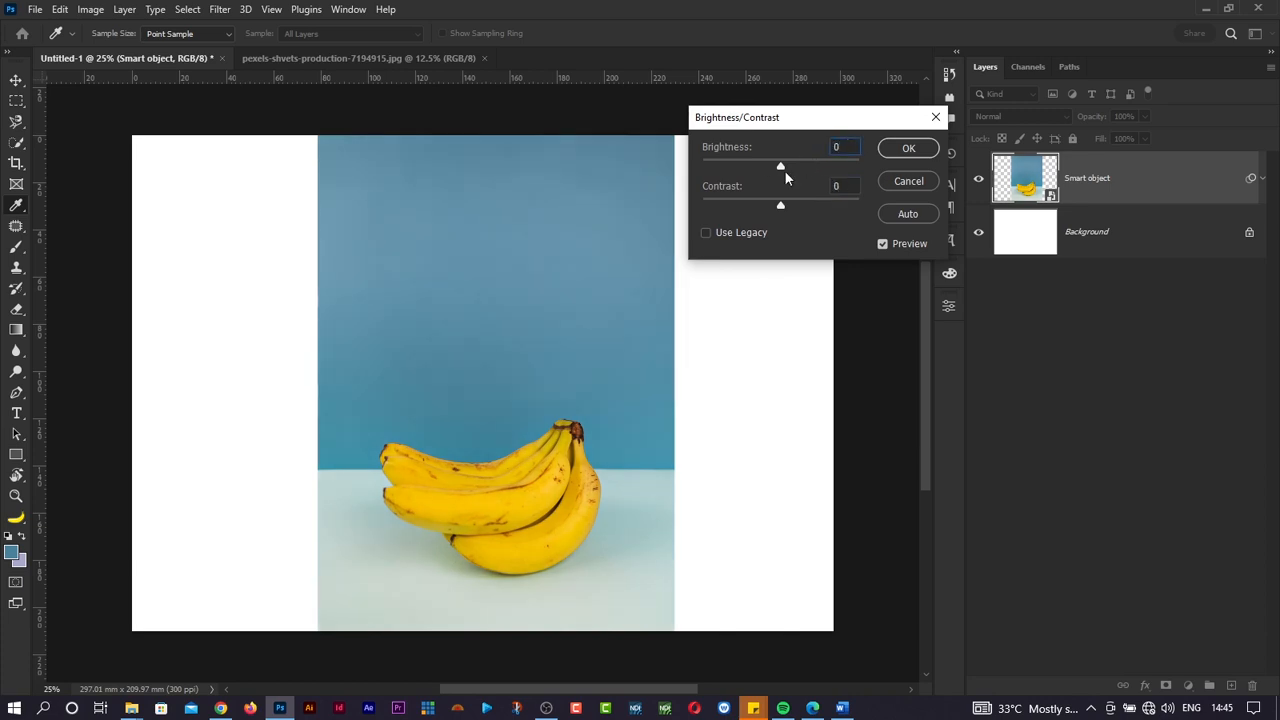
Step: Set the contrast to 50 and compare the bananas up close with the preview off and on
{"action": "left_click_drag", "start_coordinate": [783, 209], "coordinate": [820, 207]}
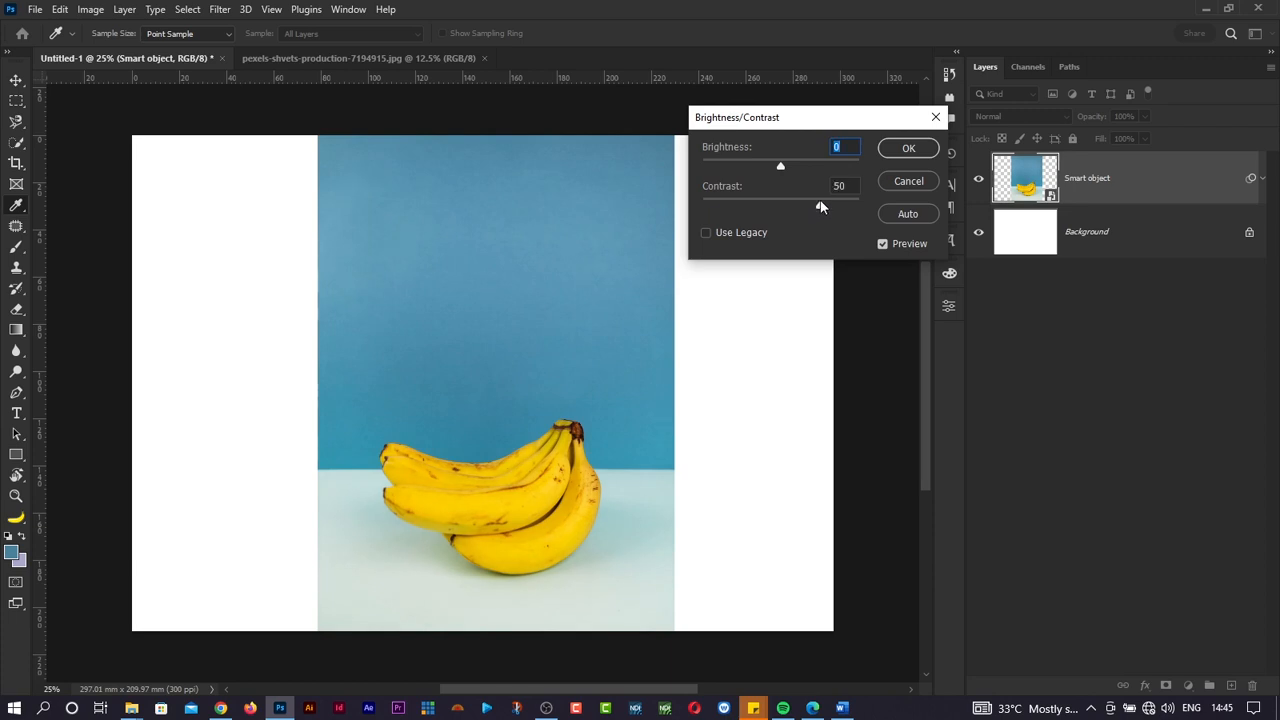
{"action": "key", "text": "ctrl+plus"}
{"action": "key", "text": "ctrl+plus"}
{"action": "scroll", "coordinate": [730, 487], "scroll_direction": "down", "scroll_amount": 3}
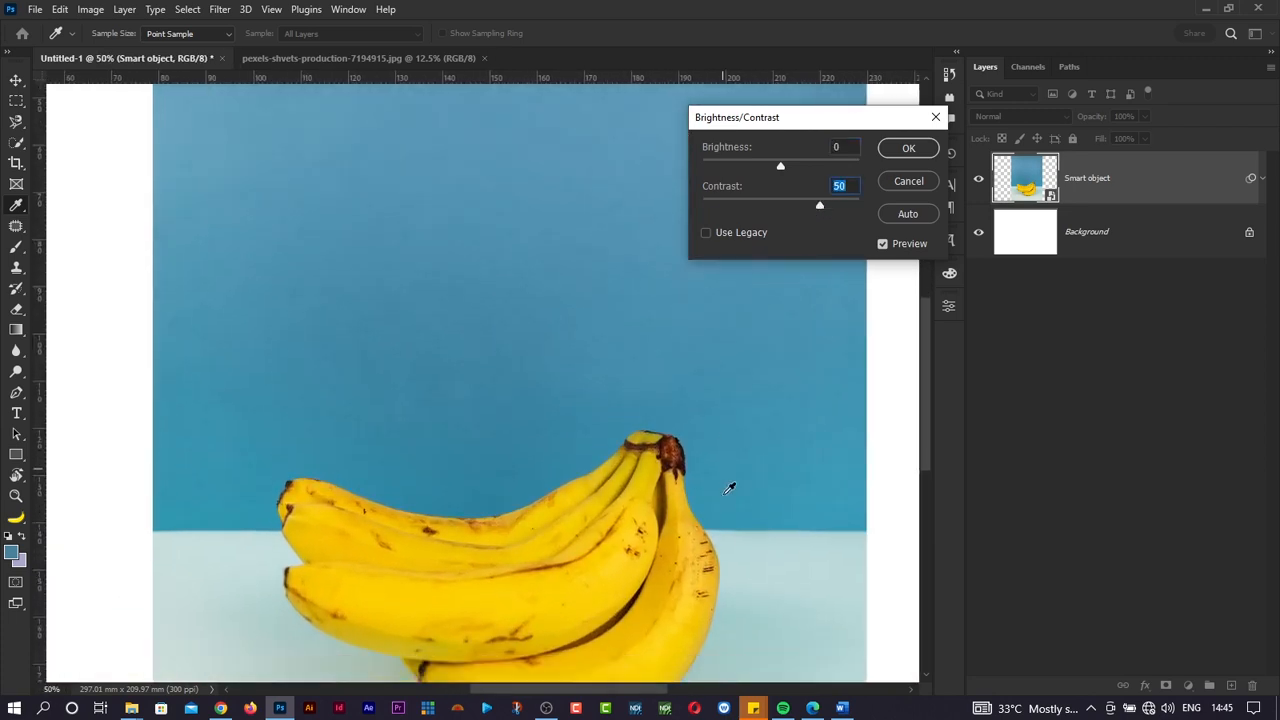
{"action": "left_click", "coordinate": [883, 245]}
{"action": "left_click", "coordinate": [883, 245]}
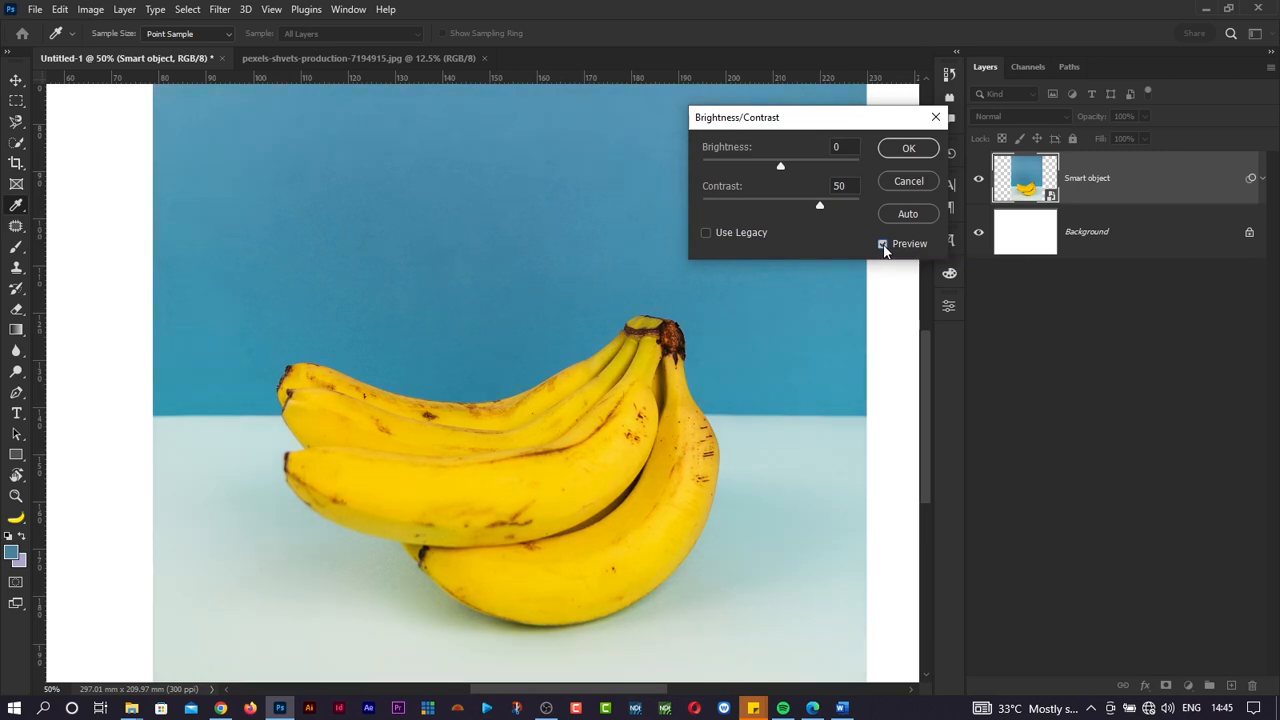
{"action": "left_click", "coordinate": [883, 245]}
{"action": "left_click", "coordinate": [883, 245]}
Step: Set the brightness to 5 and the contrast to 54, and apply the adjustment to the Smart object layer
{"action": "left_click_drag", "start_coordinate": [826, 207], "coordinate": [823, 208]}
{"action": "left_click_drag", "start_coordinate": [780, 168], "coordinate": [784, 170]}
{"action": "key", "text": "ctrl+minus"}
{"action": "key", "text": "ctrl+minus"}
{"action": "key", "text": "ctrl+minus"}
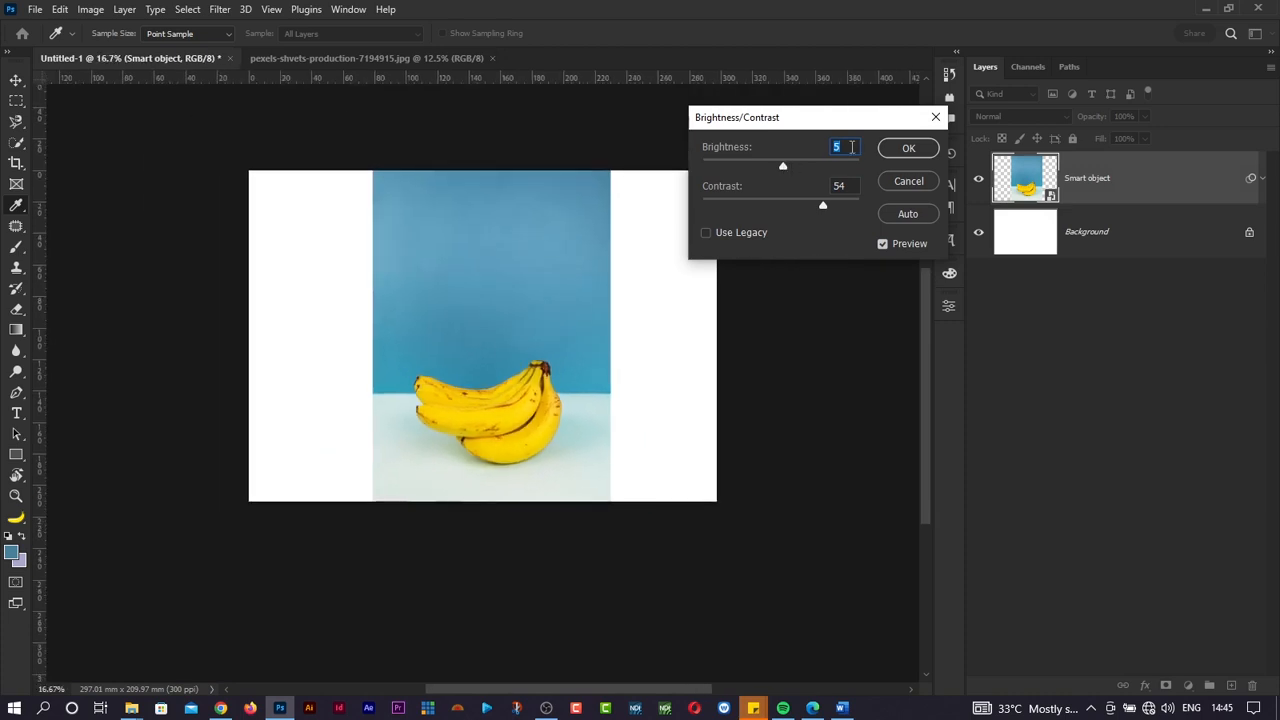
{"action": "left_click", "coordinate": [906, 149]}
{"action": "key", "text": "ctrl+0"}
{"action": "key", "text": "ctrl+minus"}
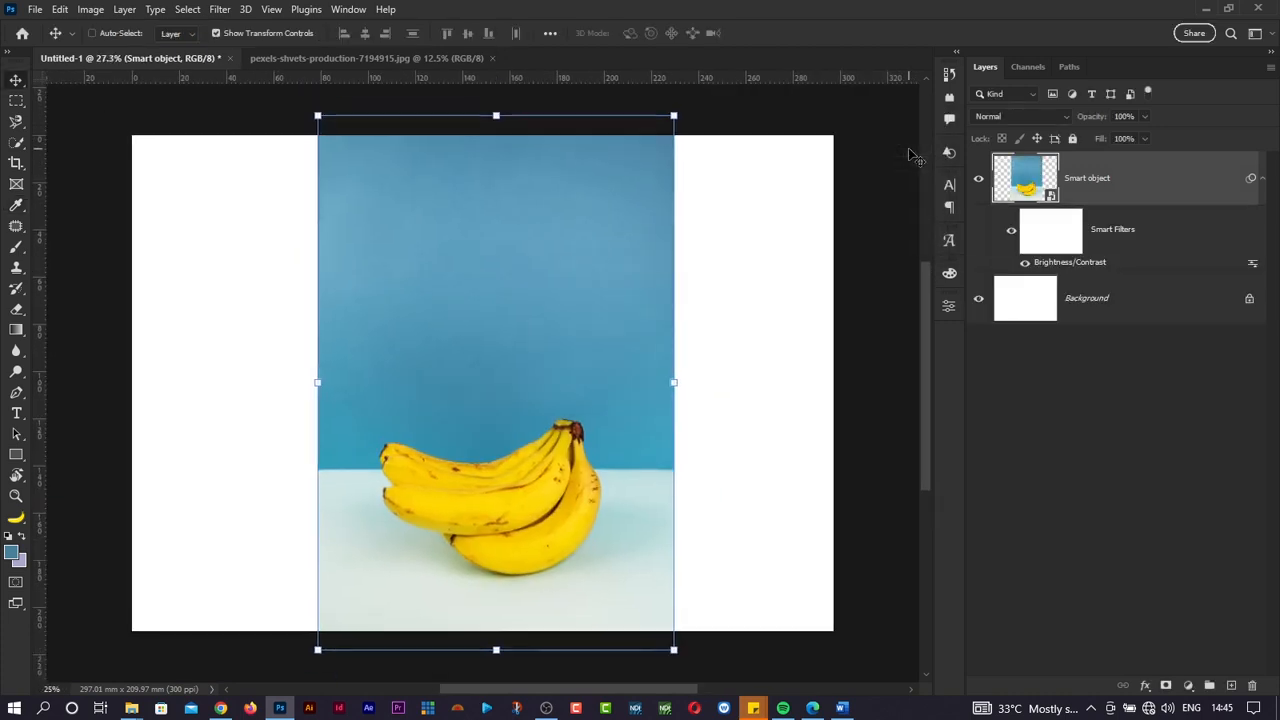
Step: Examine the Smart object layer's filter list by collapsing and expanding it, keeping the layer selected
{"action": "left_click", "coordinate": [707, 358]}
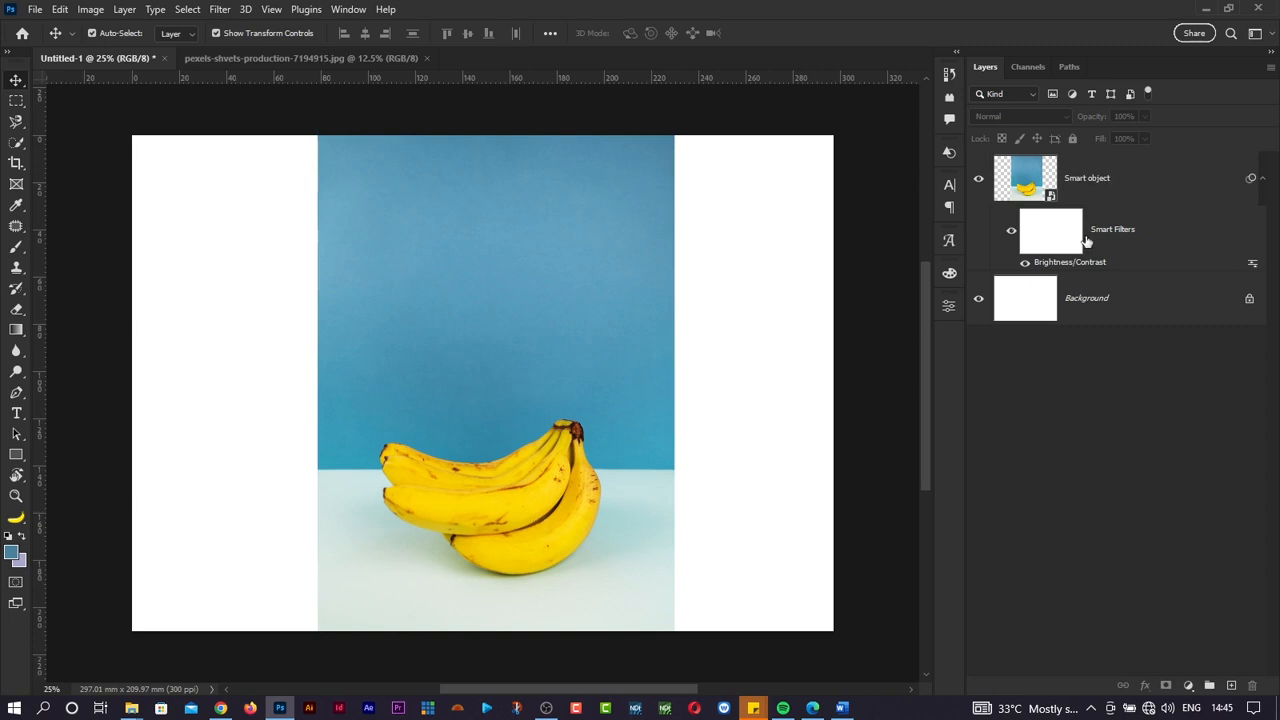
{"action": "left_click", "coordinate": [1090, 185]}
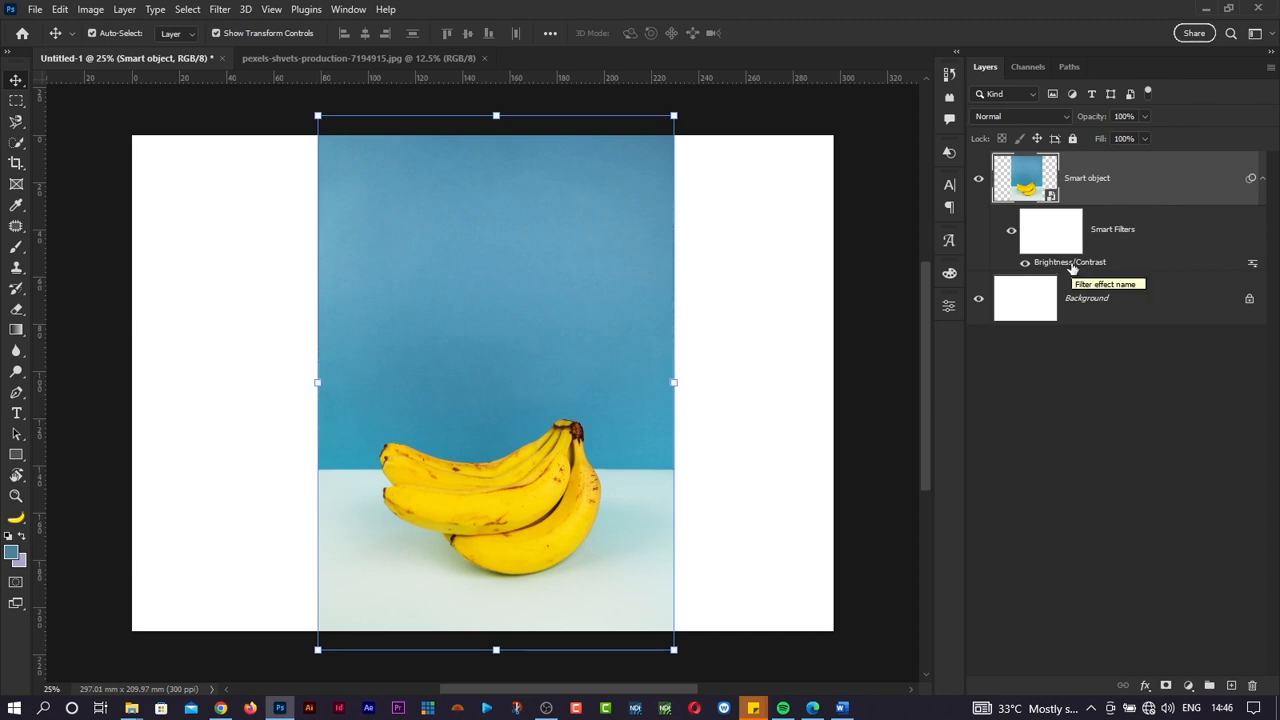
{"action": "left_click", "coordinate": [1263, 183]}
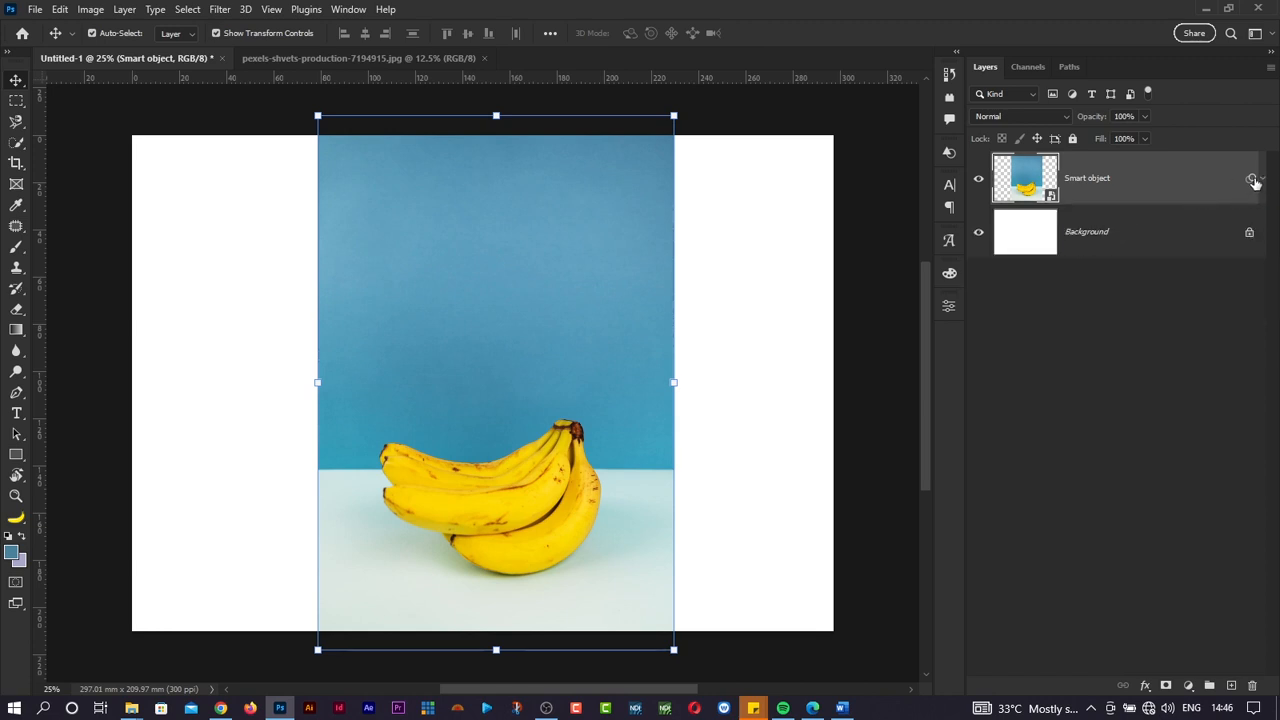
{"action": "left_click", "coordinate": [1263, 183]}
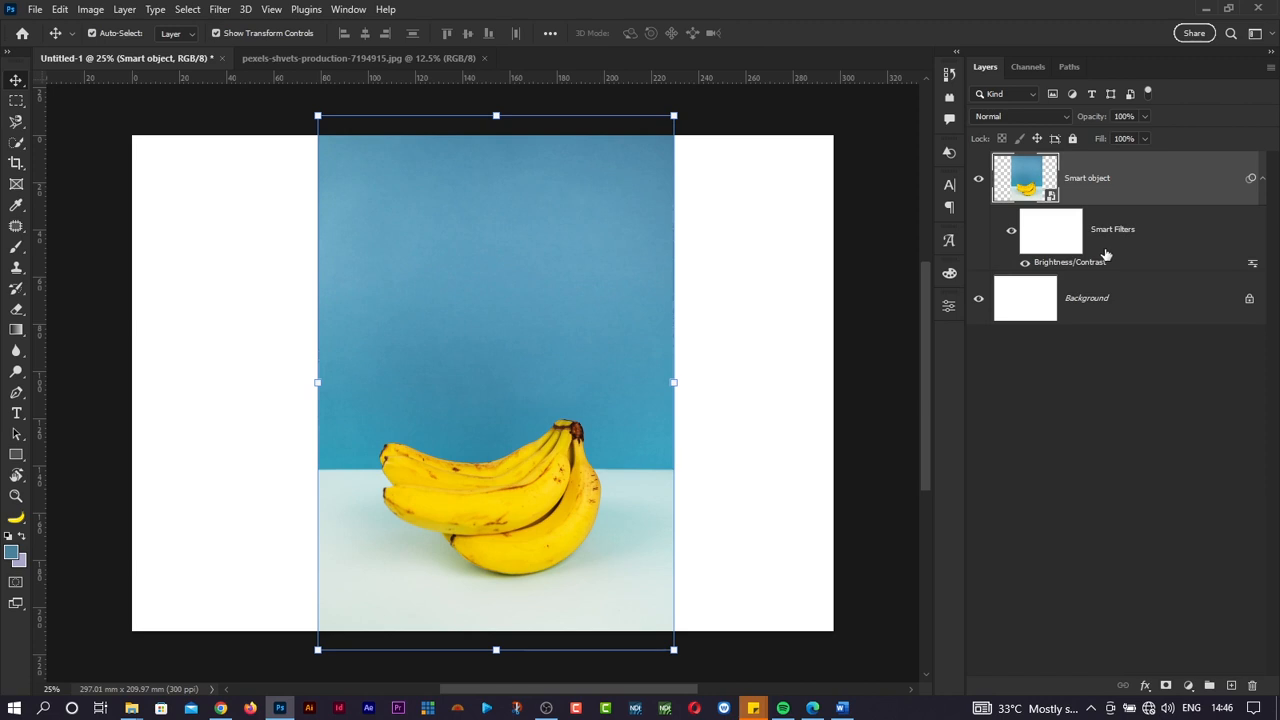
{"action": "left_click", "coordinate": [898, 305]}
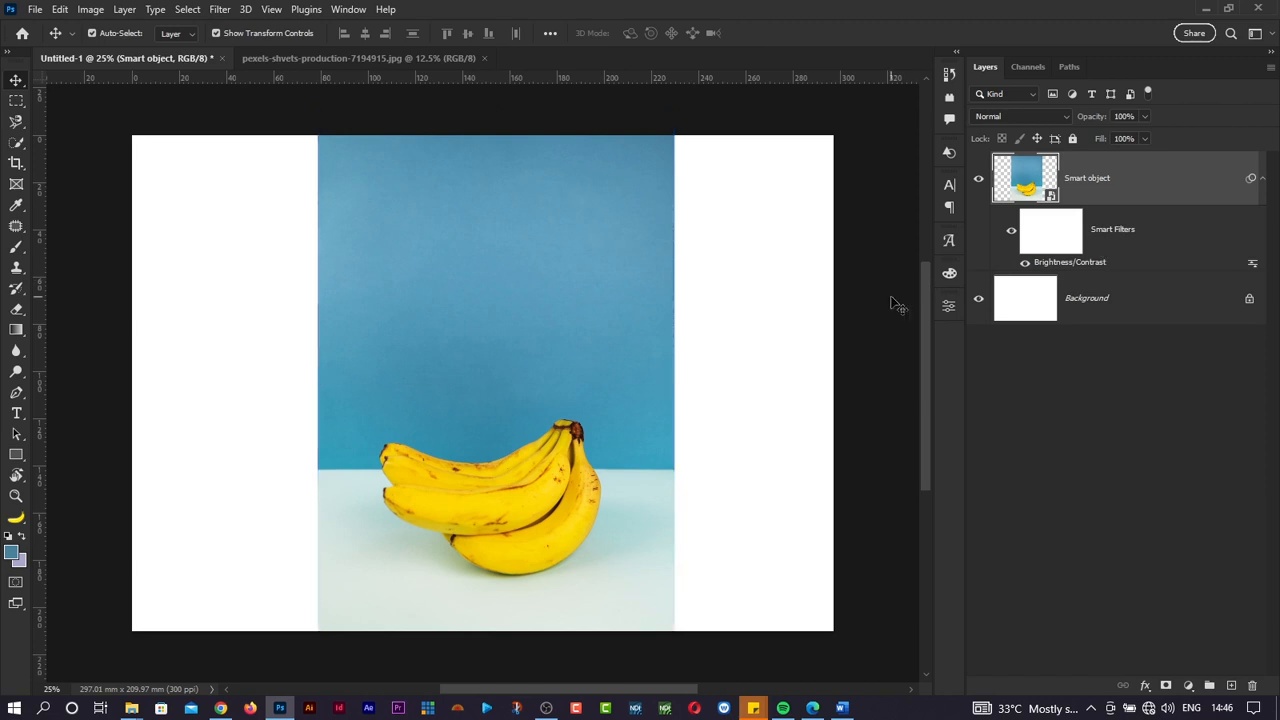
{"action": "left_click", "coordinate": [591, 334]}
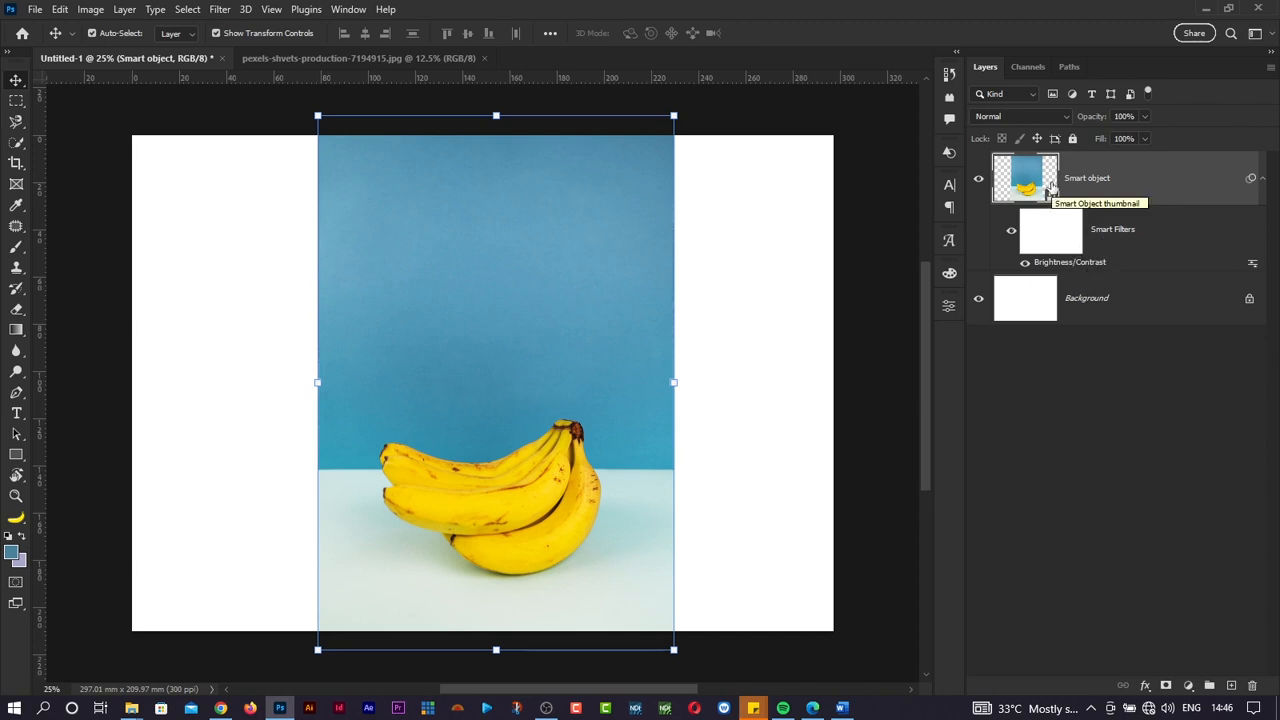
Step: Compare the photo with and without the adjustment by hiding and showing the Brightness/Contrast filter and the whole Smart Filters group
{"action": "left_click", "coordinate": [1024, 265]}
{"action": "left_click", "coordinate": [1024, 265]}
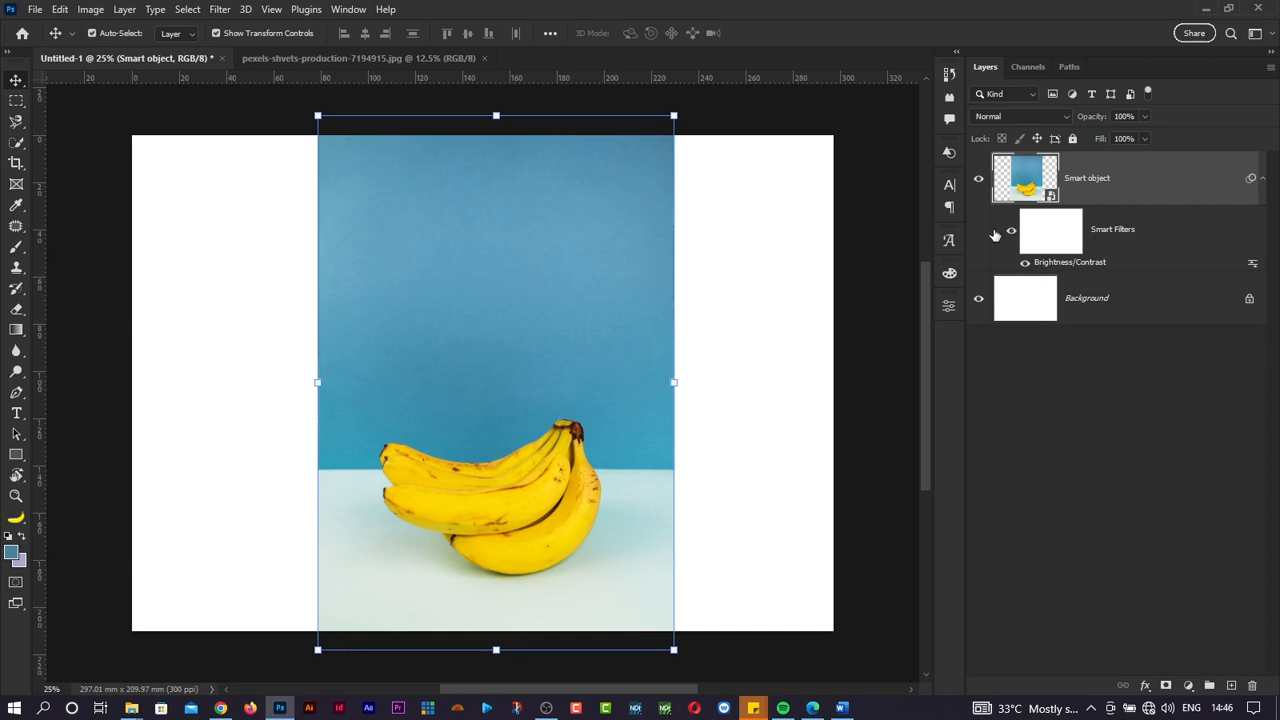
{"action": "left_click", "coordinate": [1011, 232]}
{"action": "left_click", "coordinate": [1012, 233]}
Step: Try a brightness of -14 in the Brightness/Contrast smart filter and discard the change
{"action": "double_click", "coordinate": [1053, 264]}
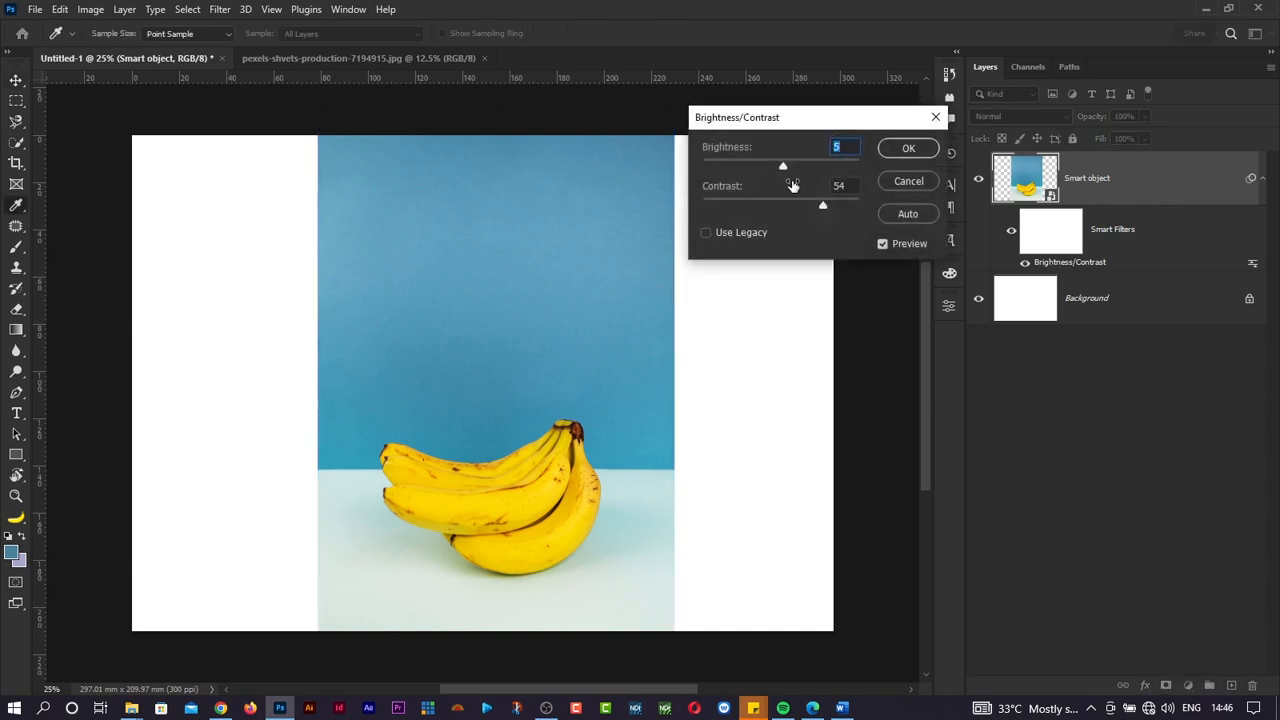
{"action": "left_click_drag", "start_coordinate": [786, 173], "coordinate": [775, 173]}
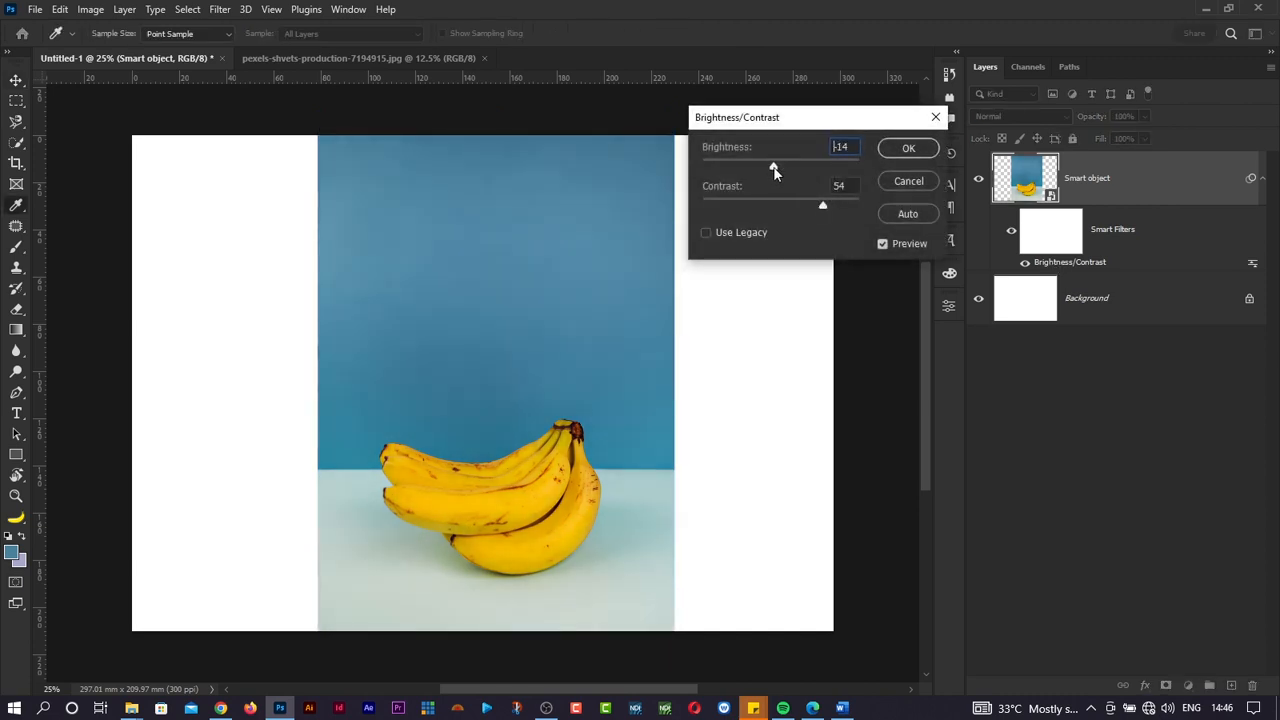
{"action": "left_click", "coordinate": [936, 117]}
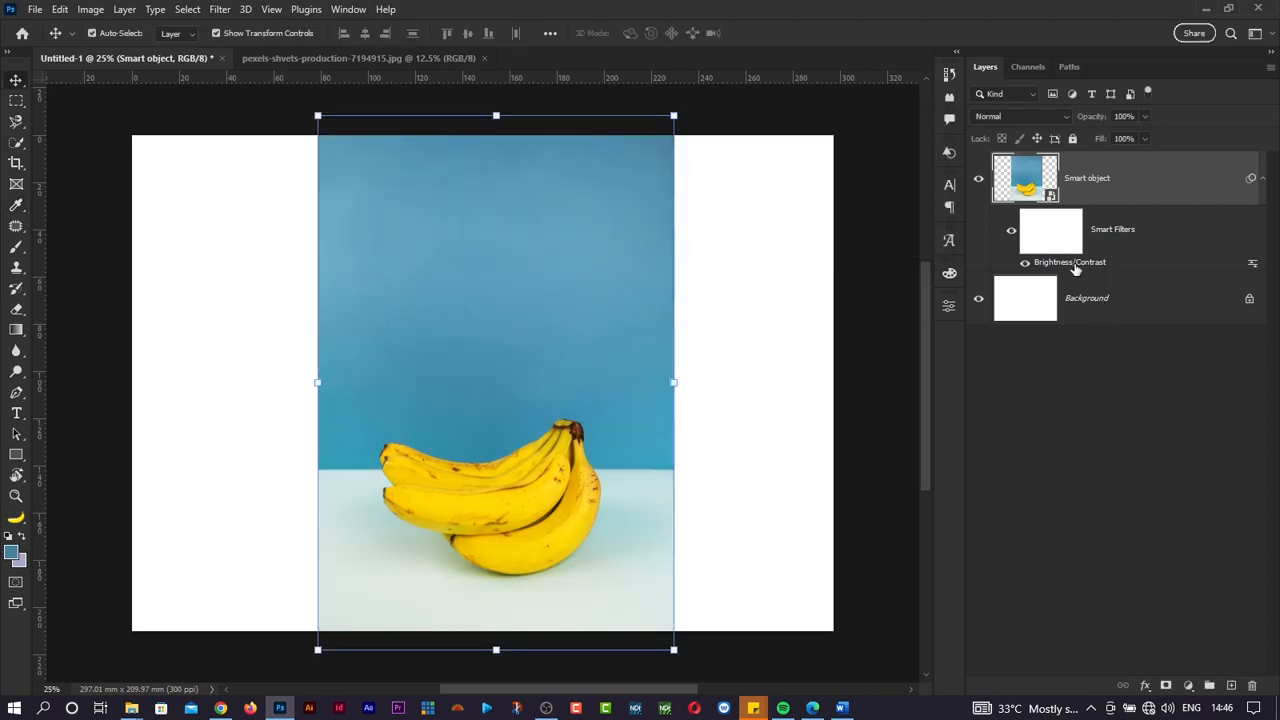
Step: Change the Brightness/Contrast smart filter to a brightness of -11 and a contrast of 55
{"action": "double_click", "coordinate": [1070, 262]}
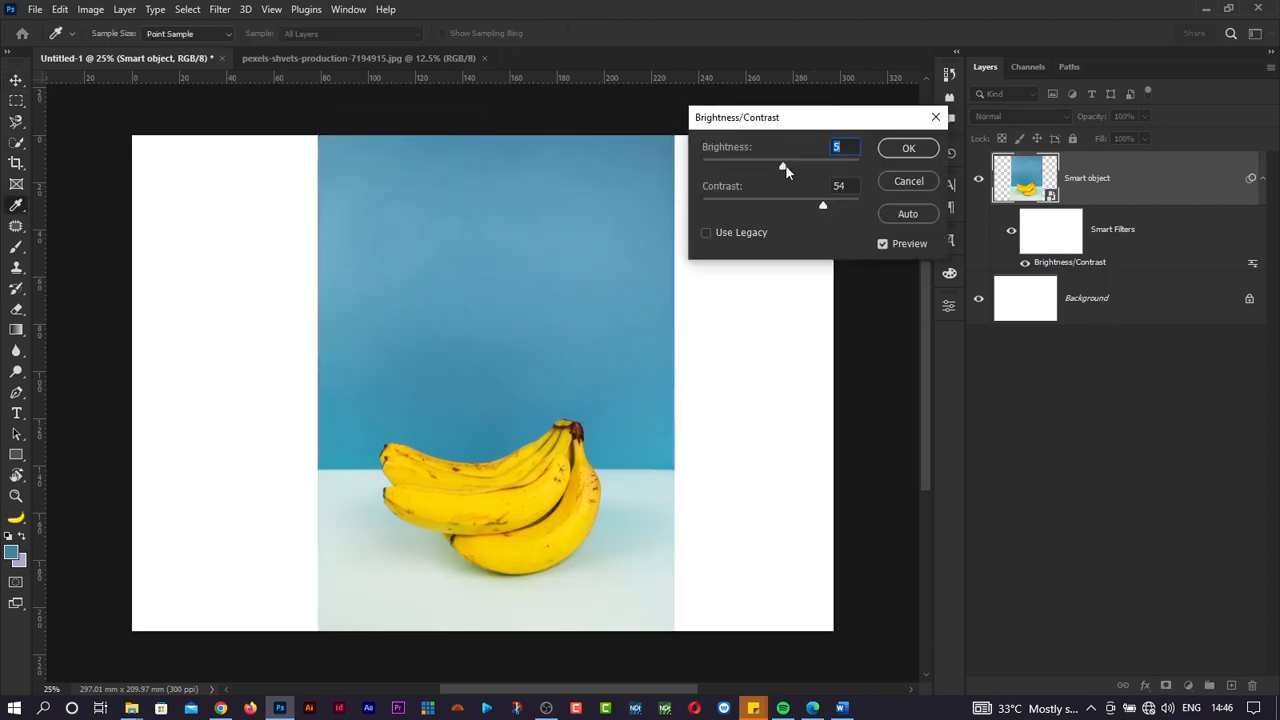
{"action": "left_click_drag", "start_coordinate": [786, 172], "coordinate": [825, 208]}
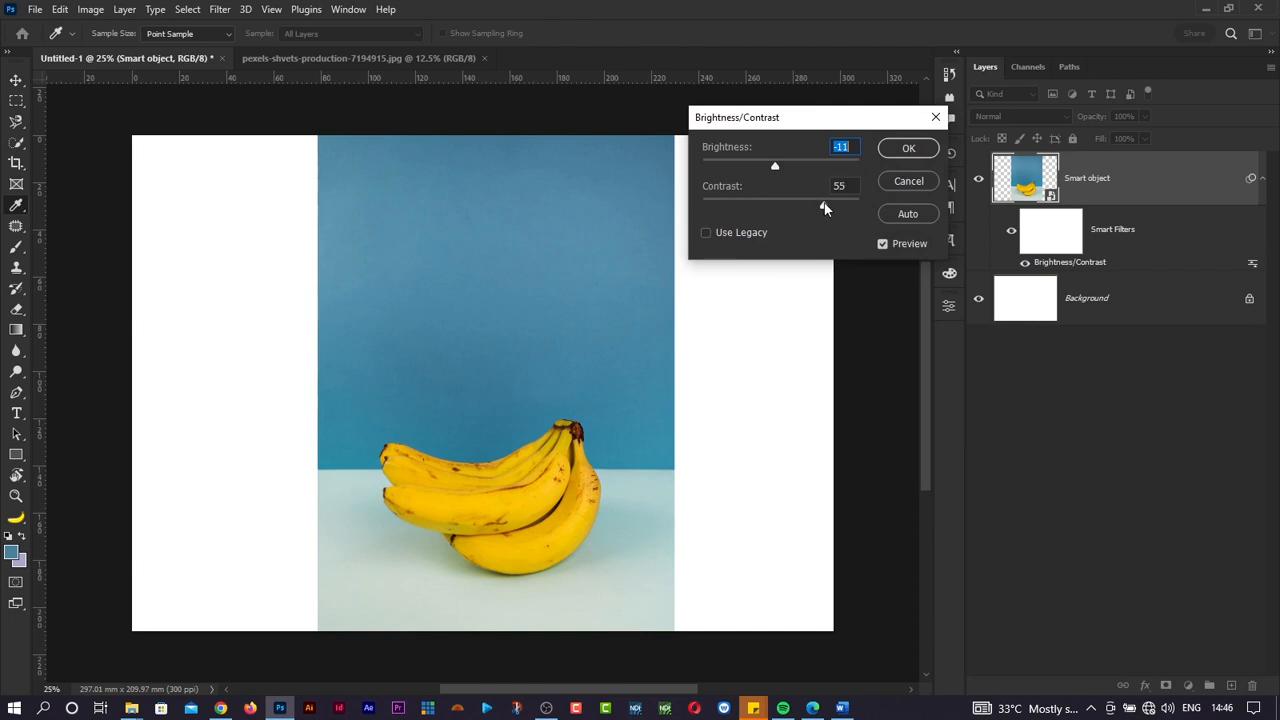
{"action": "left_click", "coordinate": [905, 148]}
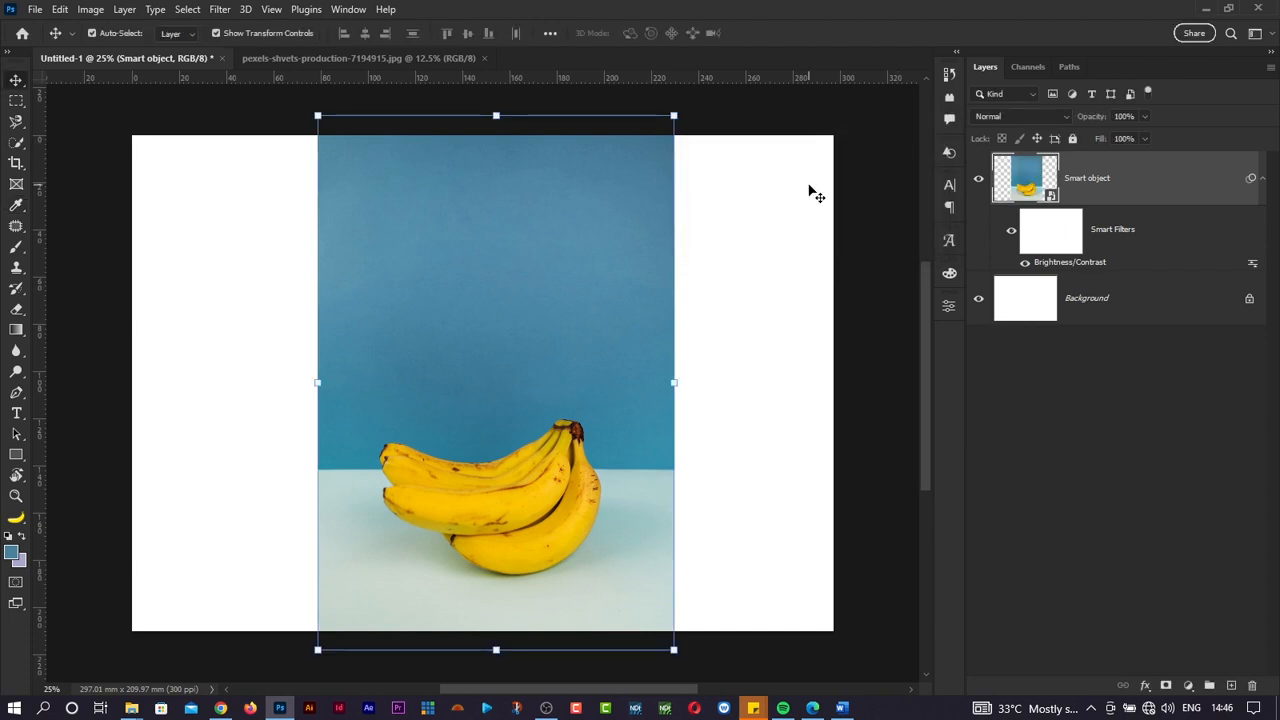
Step: Apply a Hue/Saturation adjustment to the Smart object layer with saturation -7, lightness +9 and a hue shift that turns the bananas green
{"action": "left_click", "coordinate": [90, 12]}
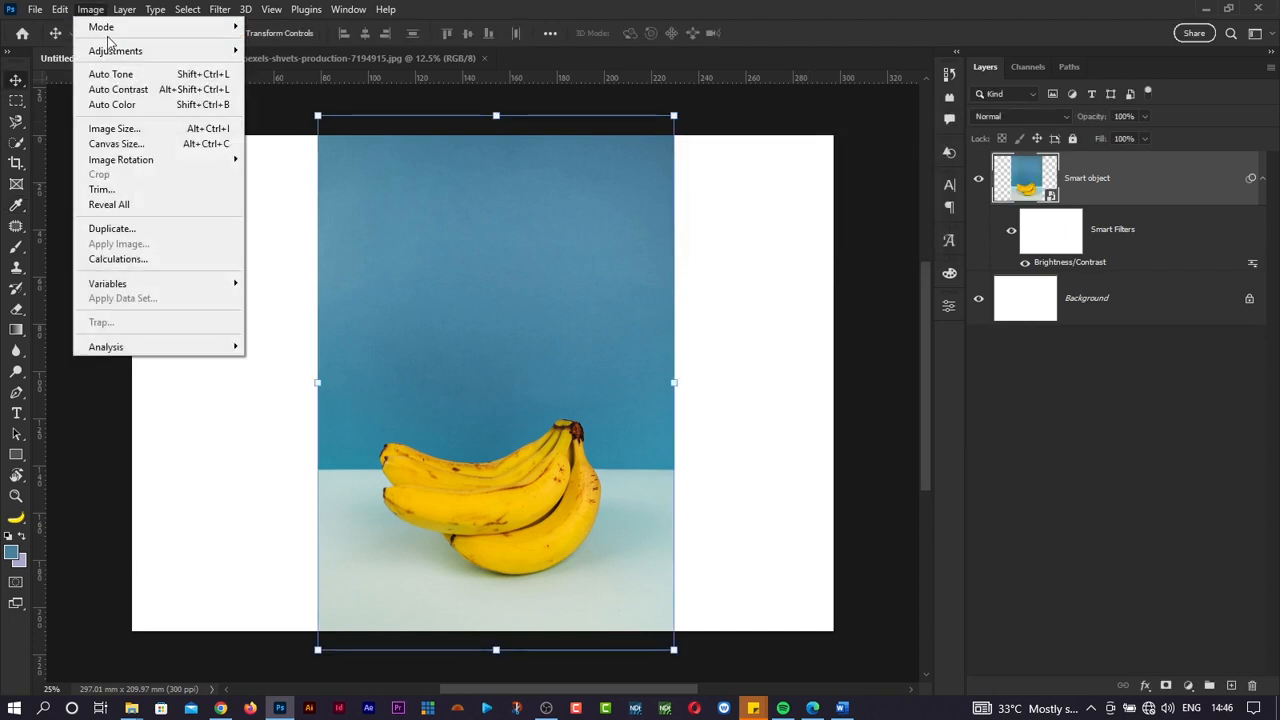
{"action": "mouse_move", "coordinate": [200, 51]}
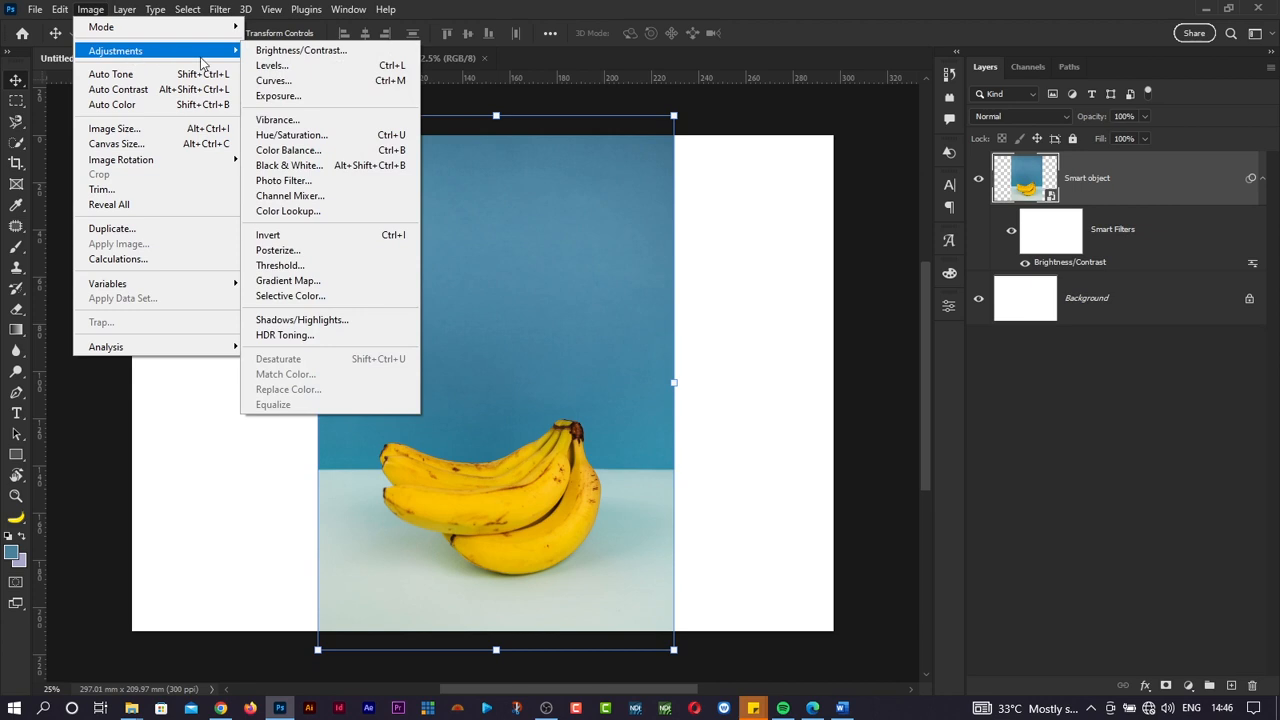
{"action": "left_click", "coordinate": [295, 137]}
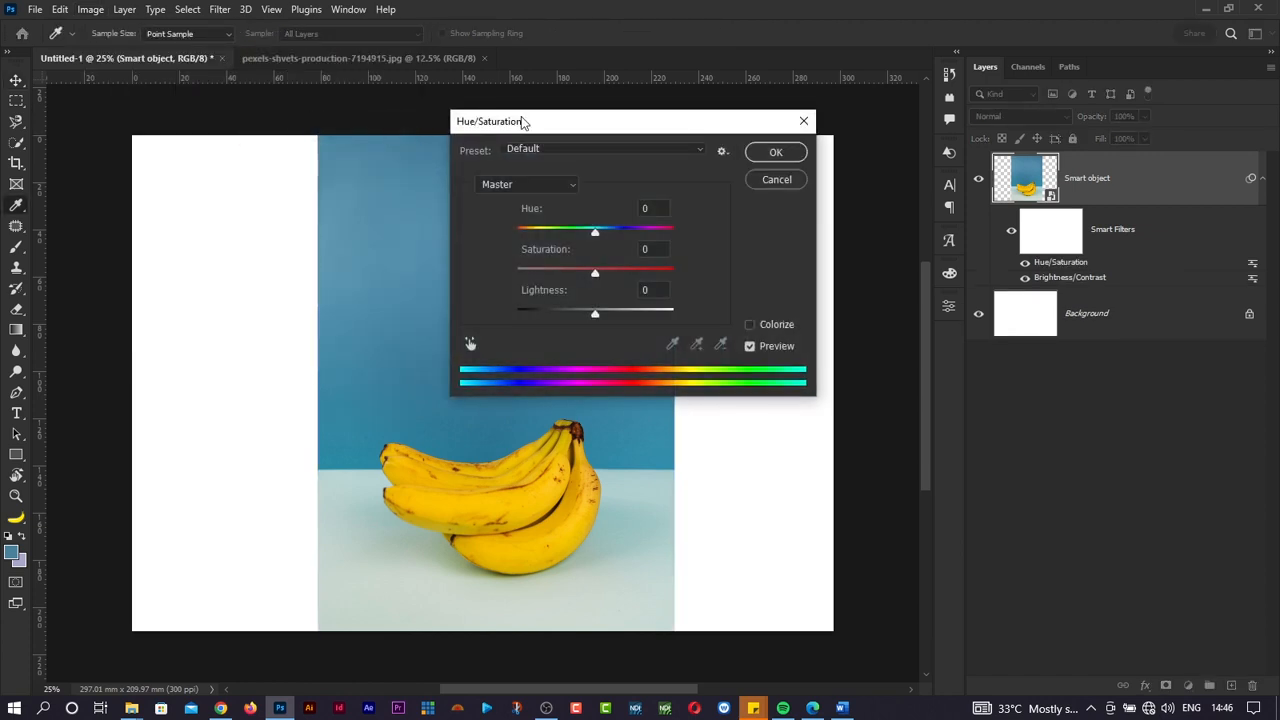
{"action": "left_click_drag", "start_coordinate": [536, 123], "coordinate": [641, 107]}
{"action": "left_click_drag", "start_coordinate": [699, 214], "coordinate": [648, 216]}
{"action": "left_click_drag", "start_coordinate": [677, 215], "coordinate": [714, 211]}
{"action": "left_click_drag", "start_coordinate": [701, 254], "coordinate": [720, 211]}
{"action": "left_click_drag", "start_coordinate": [702, 295], "coordinate": [713, 215]}
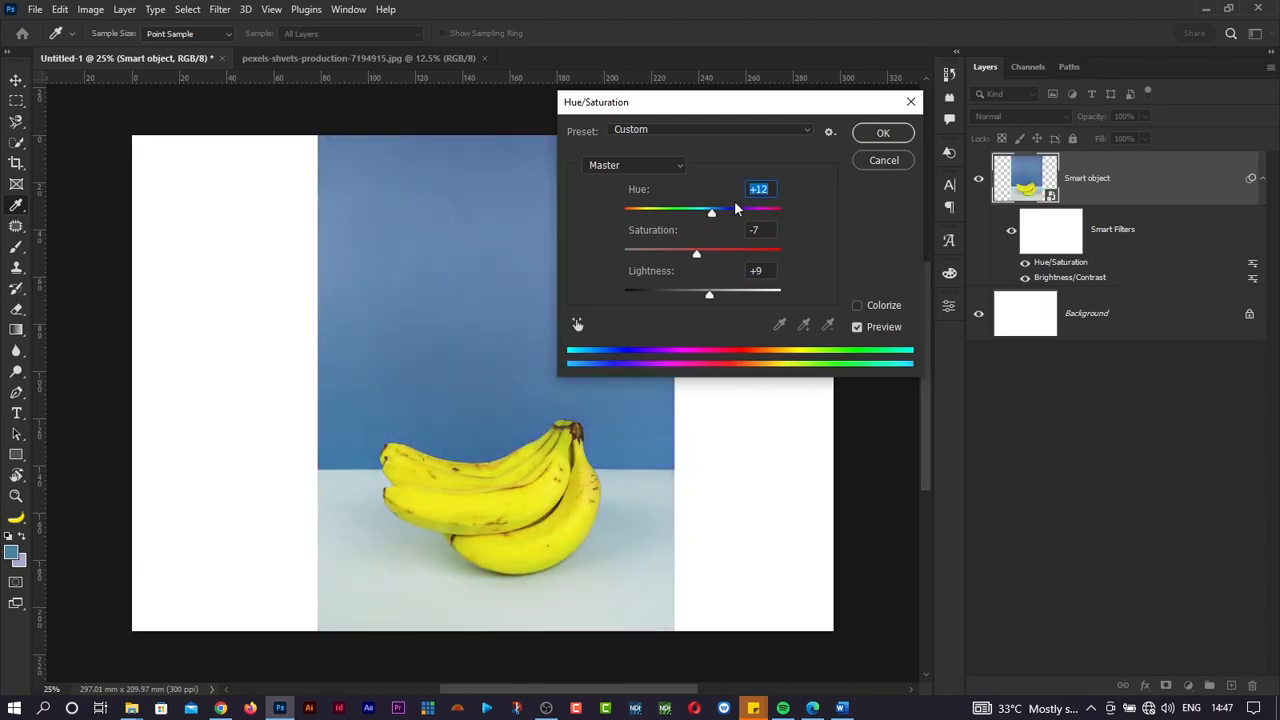
{"action": "left_click", "coordinate": [737, 209]}
{"action": "left_click", "coordinate": [876, 136]}
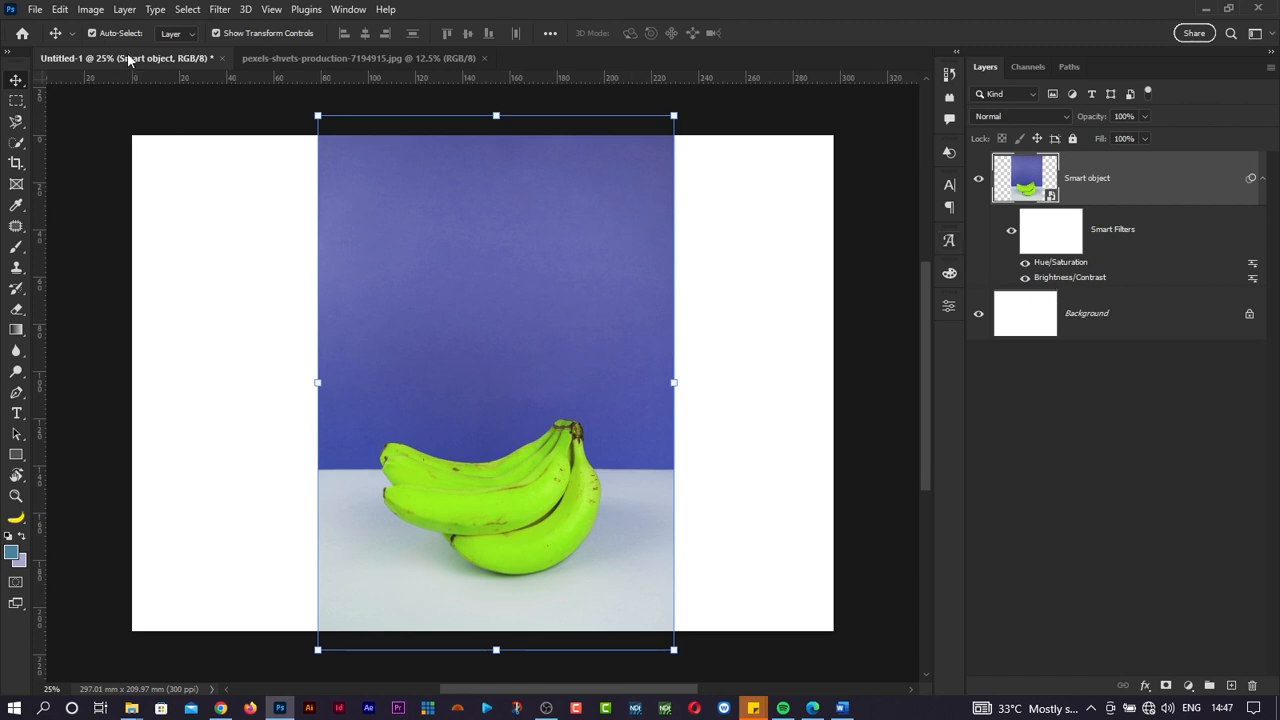
Step: Apply a Color Lookup adjustment with the FoggyNight.3DL 3D LUT to the Smart object layer
{"action": "left_click", "coordinate": [90, 9]}
{"action": "mouse_move", "coordinate": [145, 51]}
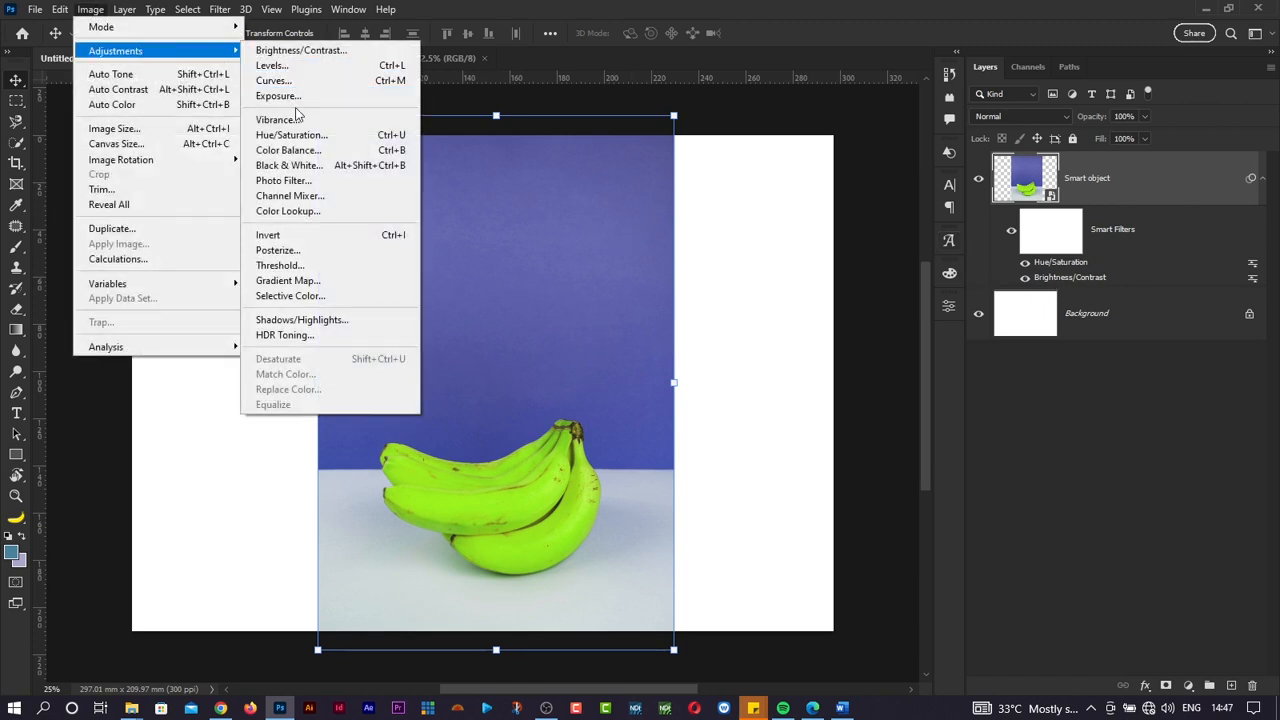
{"action": "left_click", "coordinate": [288, 211]}
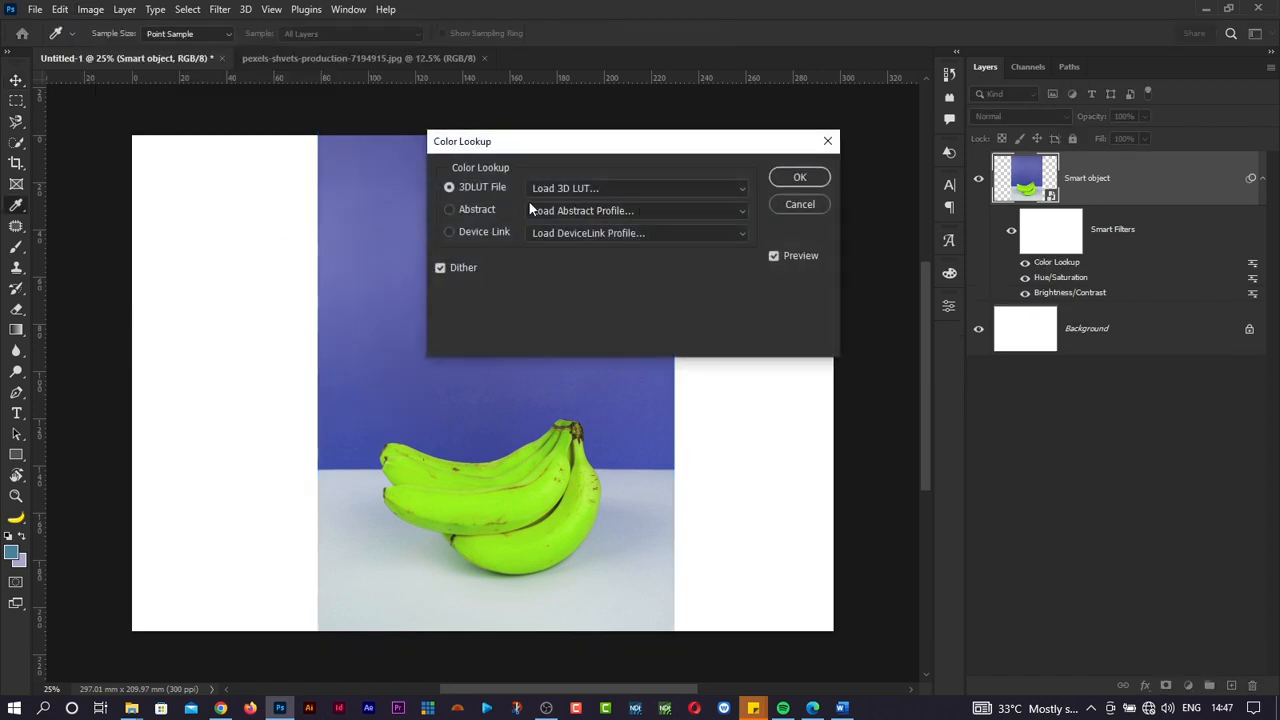
{"action": "left_click", "coordinate": [538, 188]}
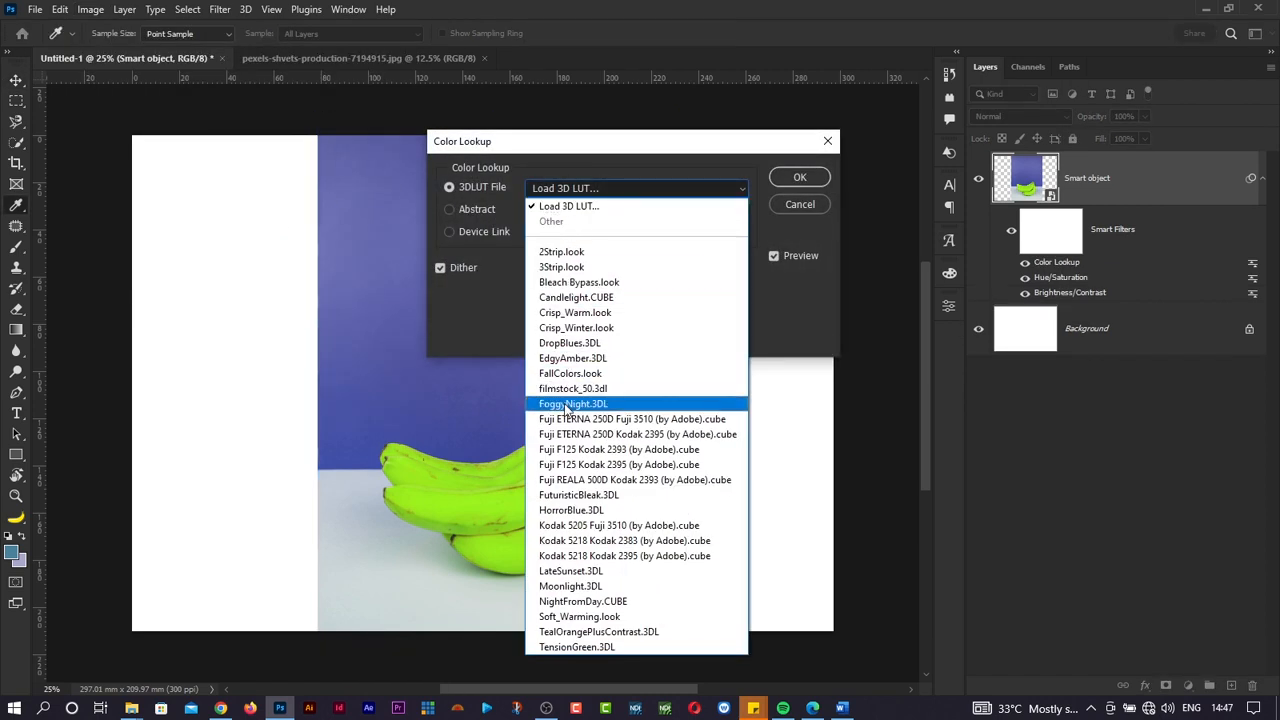
{"action": "left_click", "coordinate": [567, 404]}
{"action": "left_click_drag", "start_coordinate": [588, 152], "coordinate": [646, 88]}
{"action": "key", "text": "v"}
{"action": "left_click", "coordinate": [857, 110]}
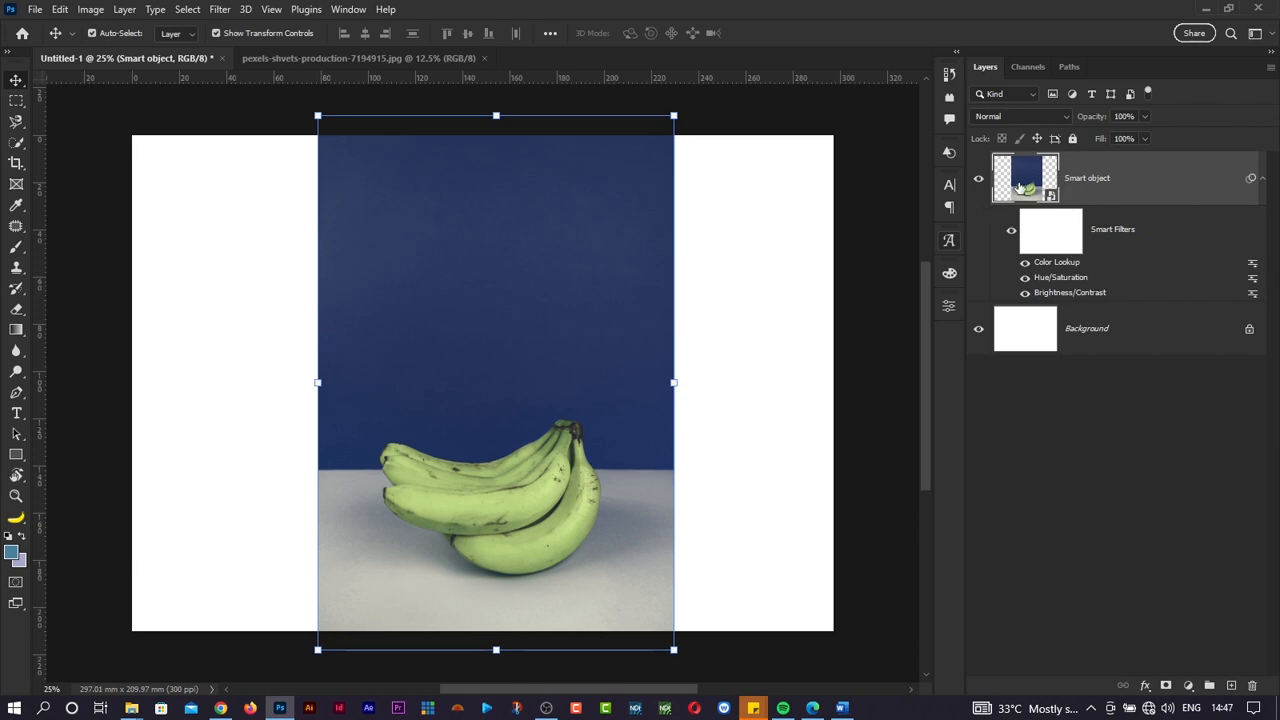
Step: Compare the photo with and without its adjustments by hiding and showing each smart filter and the whole Smart Filters group
{"action": "left_click", "coordinate": [1025, 280]}
{"action": "left_click", "coordinate": [1025, 277]}
{"action": "left_click", "coordinate": [1025, 263]}
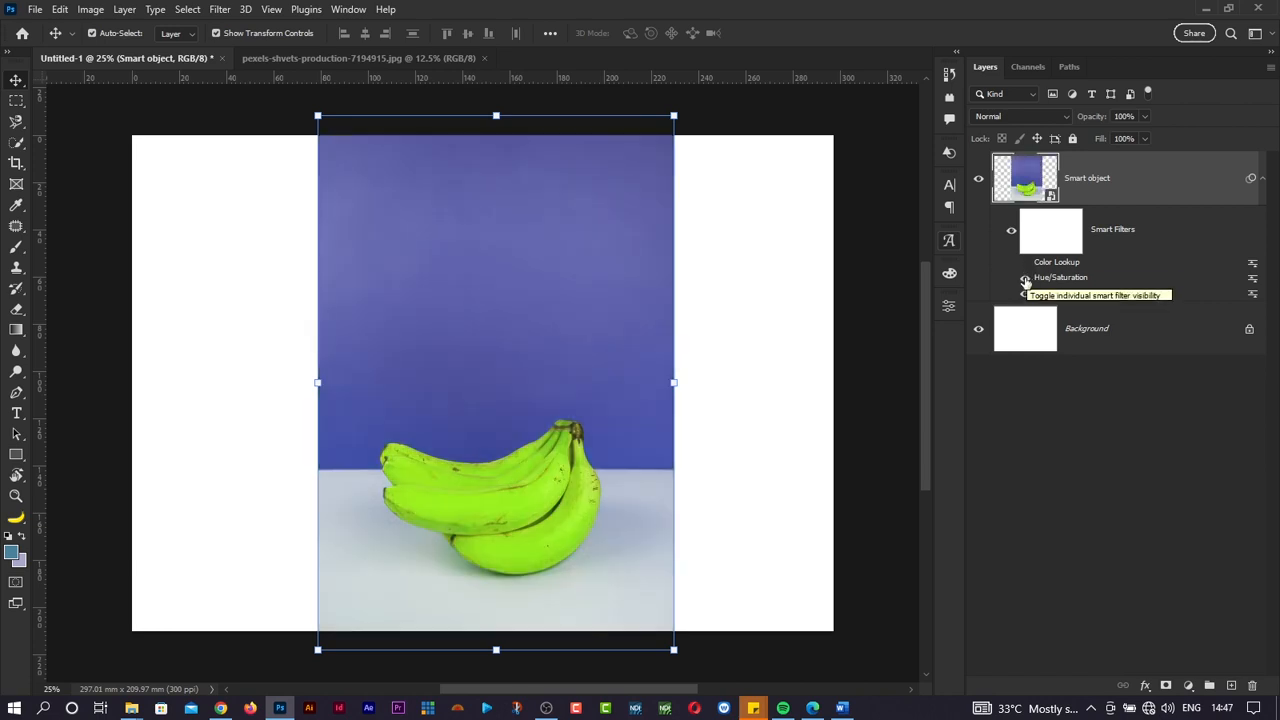
{"action": "left_click", "coordinate": [1025, 280]}
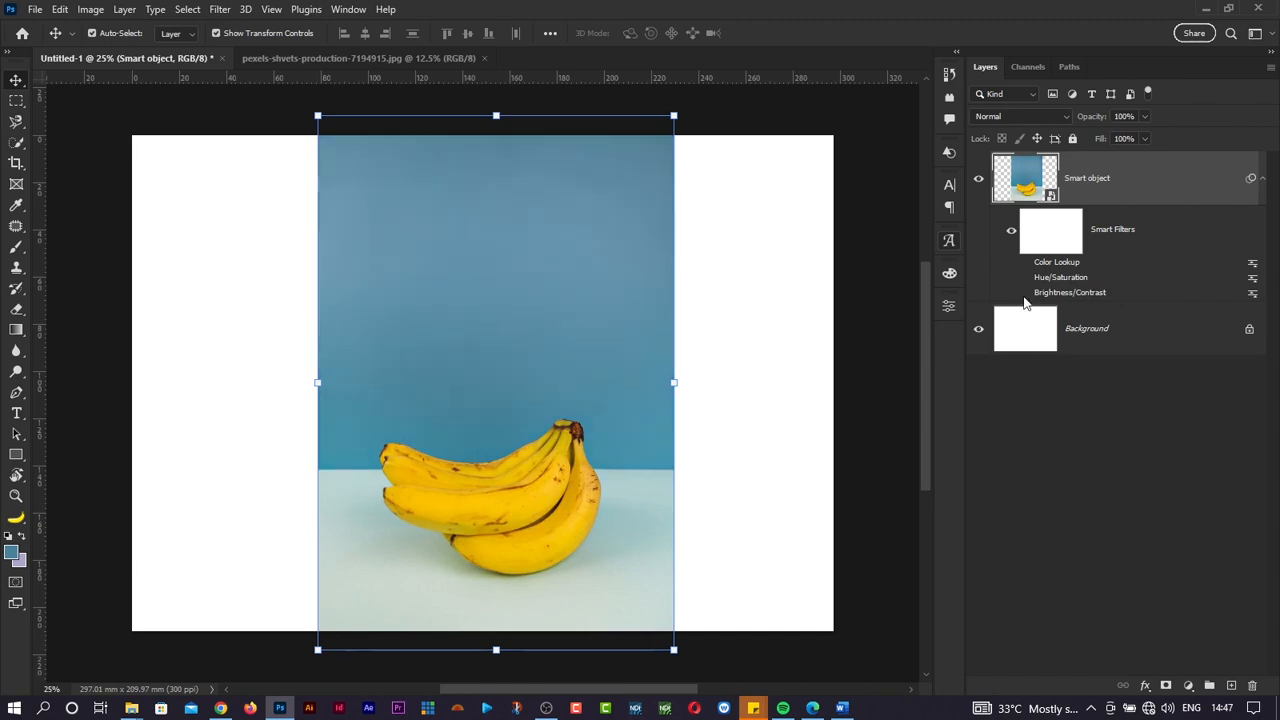
{"action": "left_click", "coordinate": [1025, 293]}
{"action": "left_click", "coordinate": [1025, 278]}
{"action": "left_click", "coordinate": [1025, 263]}
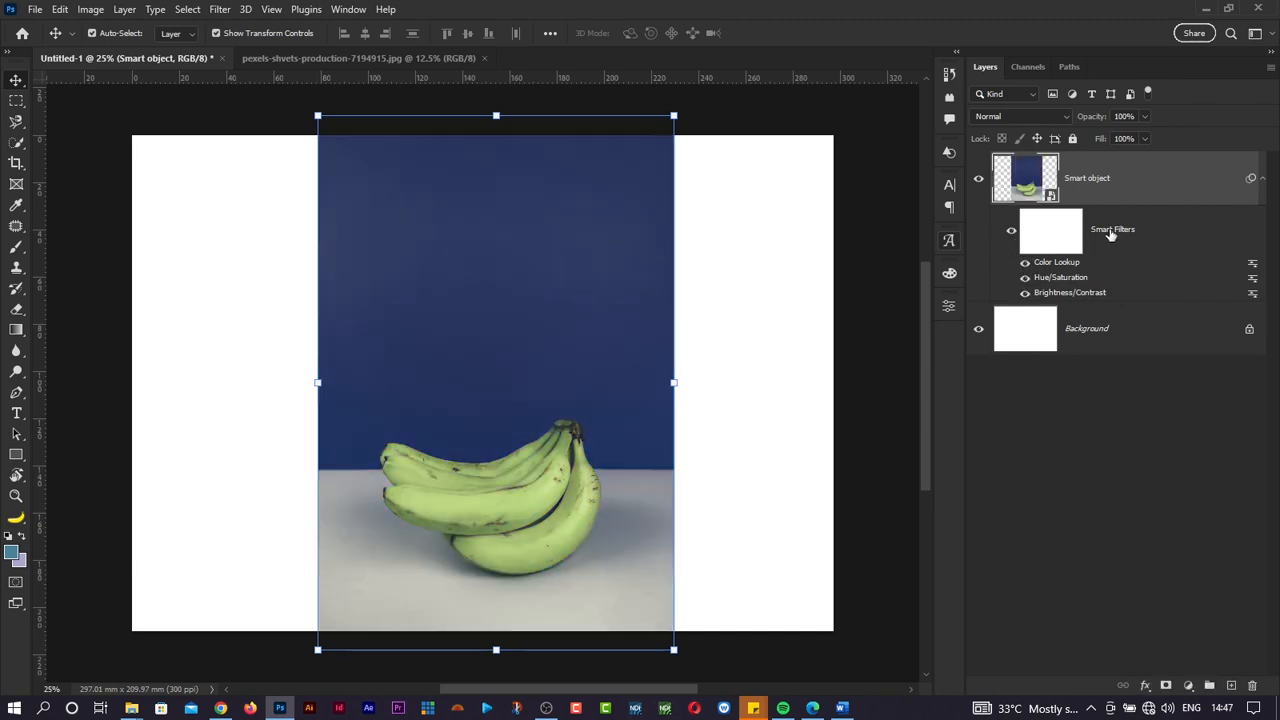
{"action": "left_click", "coordinate": [1011, 233]}
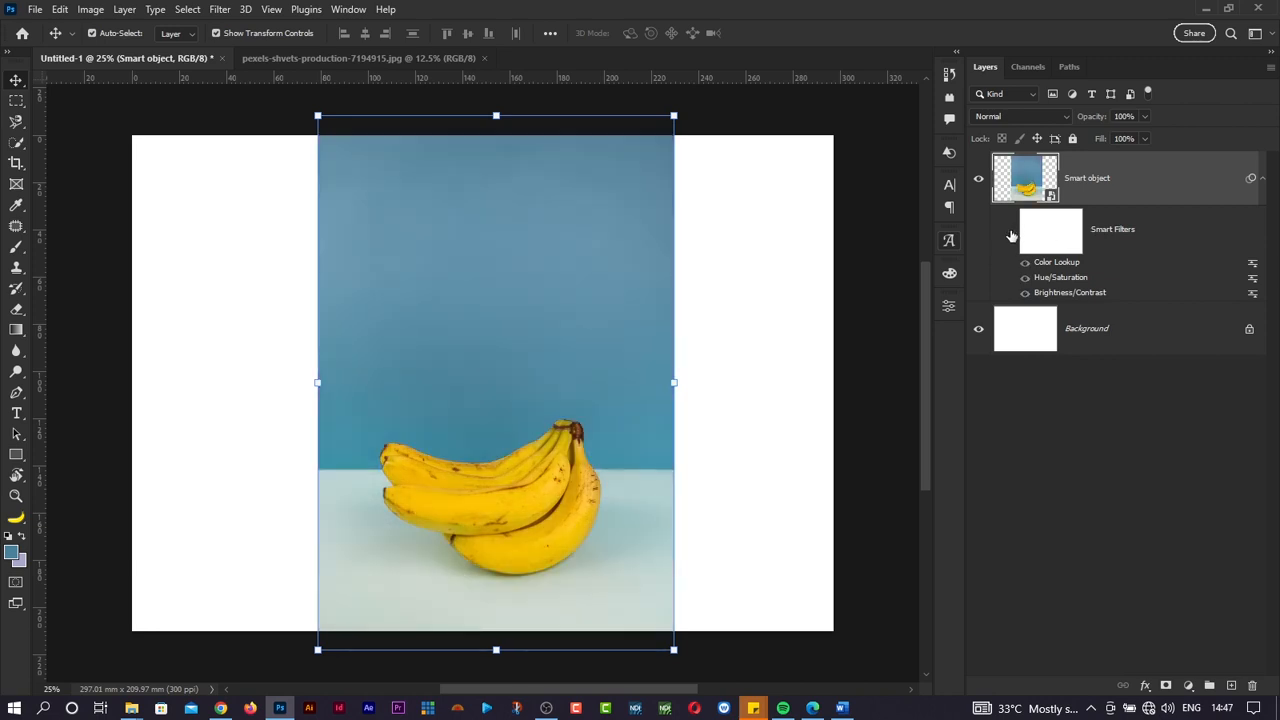
{"action": "left_click", "coordinate": [1011, 233]}
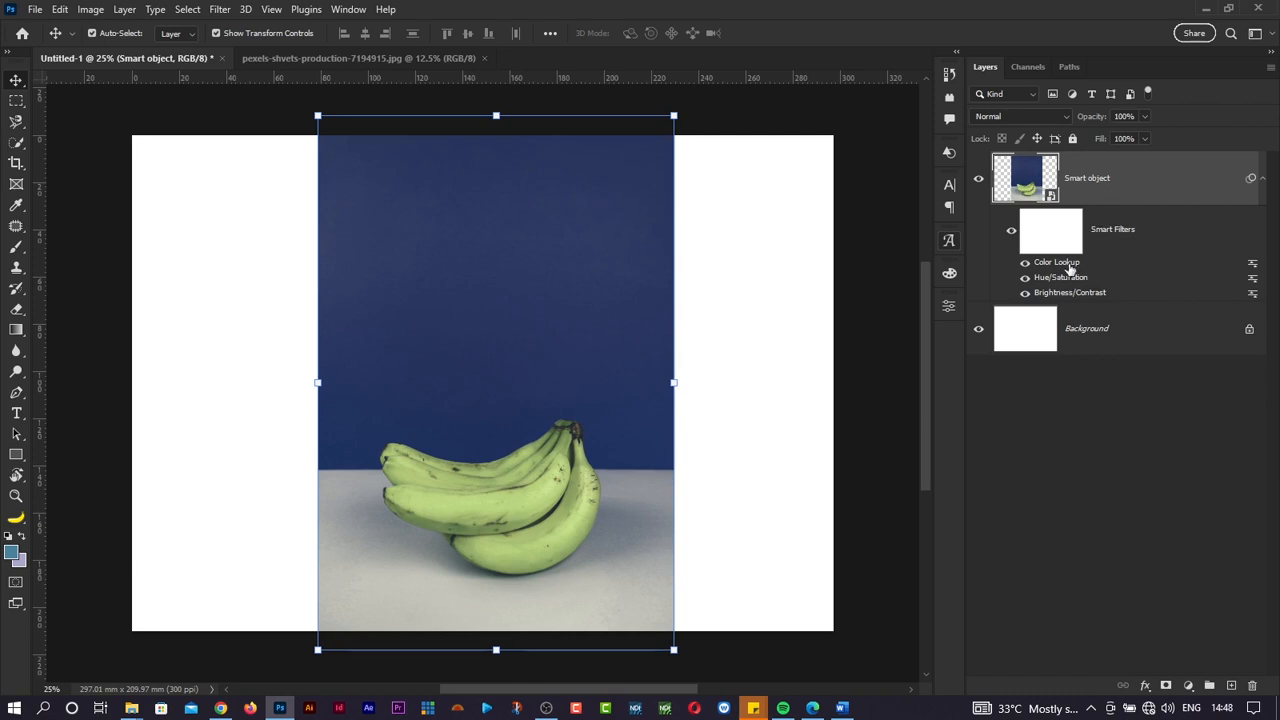
Step: Delete all smart filters from the Smart object layer, and arrange the photo and a duplicate of it side by side
{"action": "left_click_drag", "start_coordinate": [1103, 233], "coordinate": [1251, 688]}
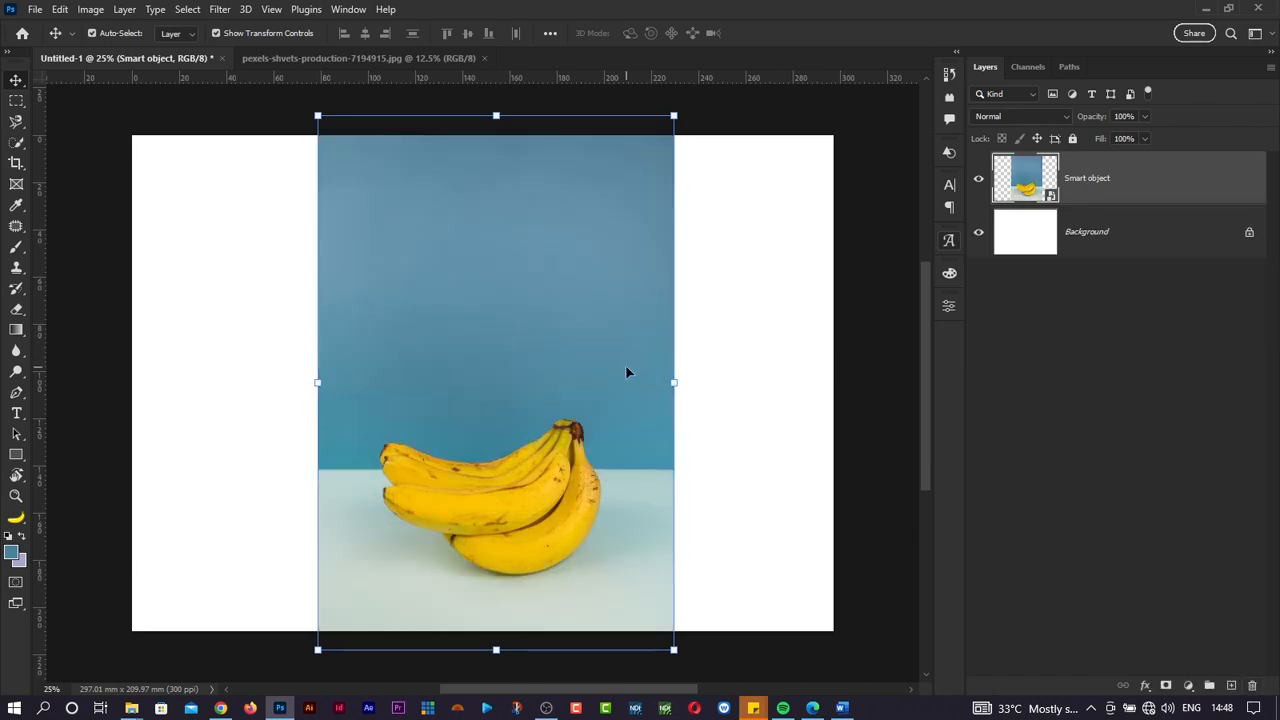
{"action": "left_click_drag", "start_coordinate": [626, 371], "coordinate": [768, 364]}
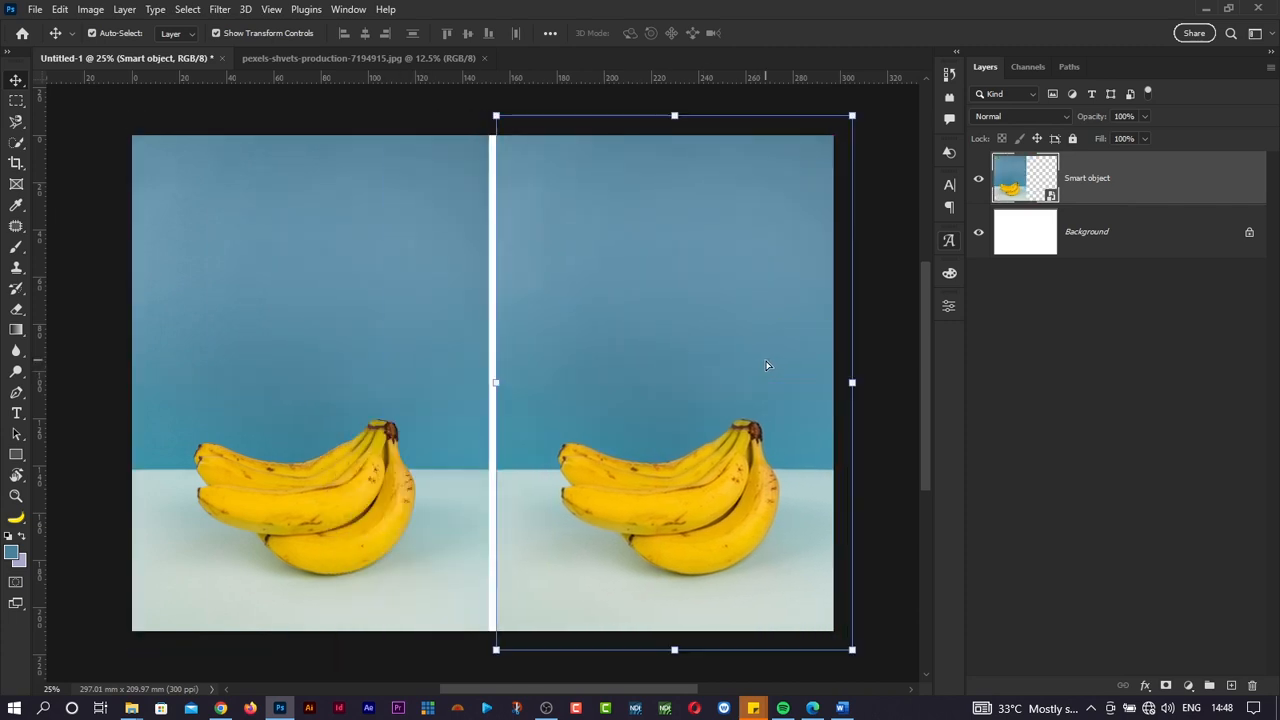
Step: Rasterize the duplicated photo layer and rename it Raster
{"action": "right_click", "coordinate": [1179, 178]}
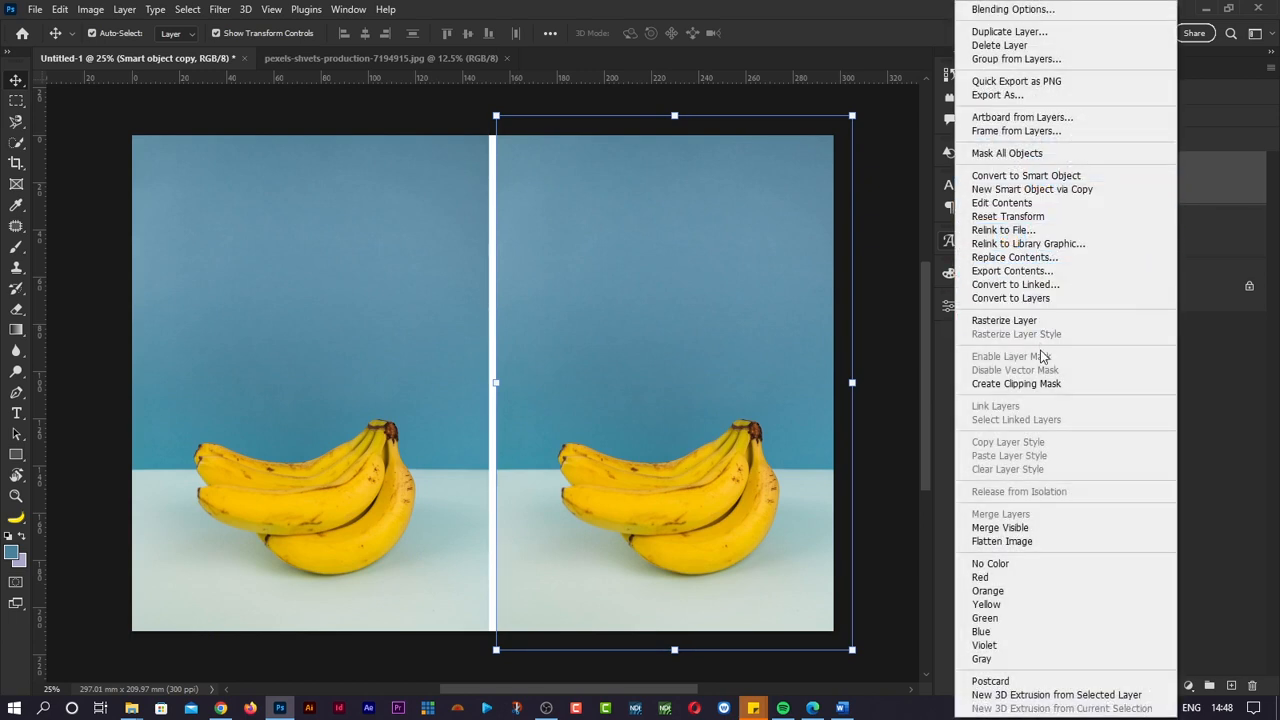
{"action": "left_click", "coordinate": [1040, 321]}
{"action": "double_click", "coordinate": [1100, 177]}
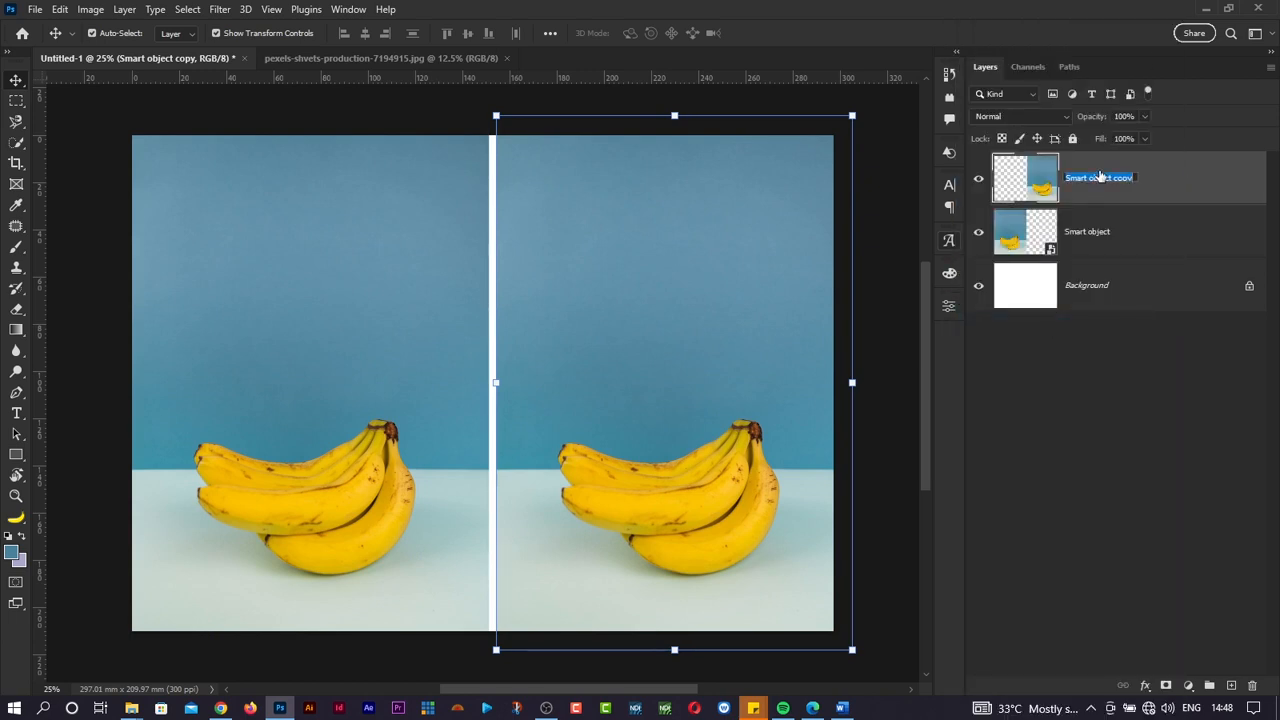
{"action": "type", "text": "Raster"}
{"action": "key", "text": "Return"}
{"action": "key", "text": "ctrl+t"}
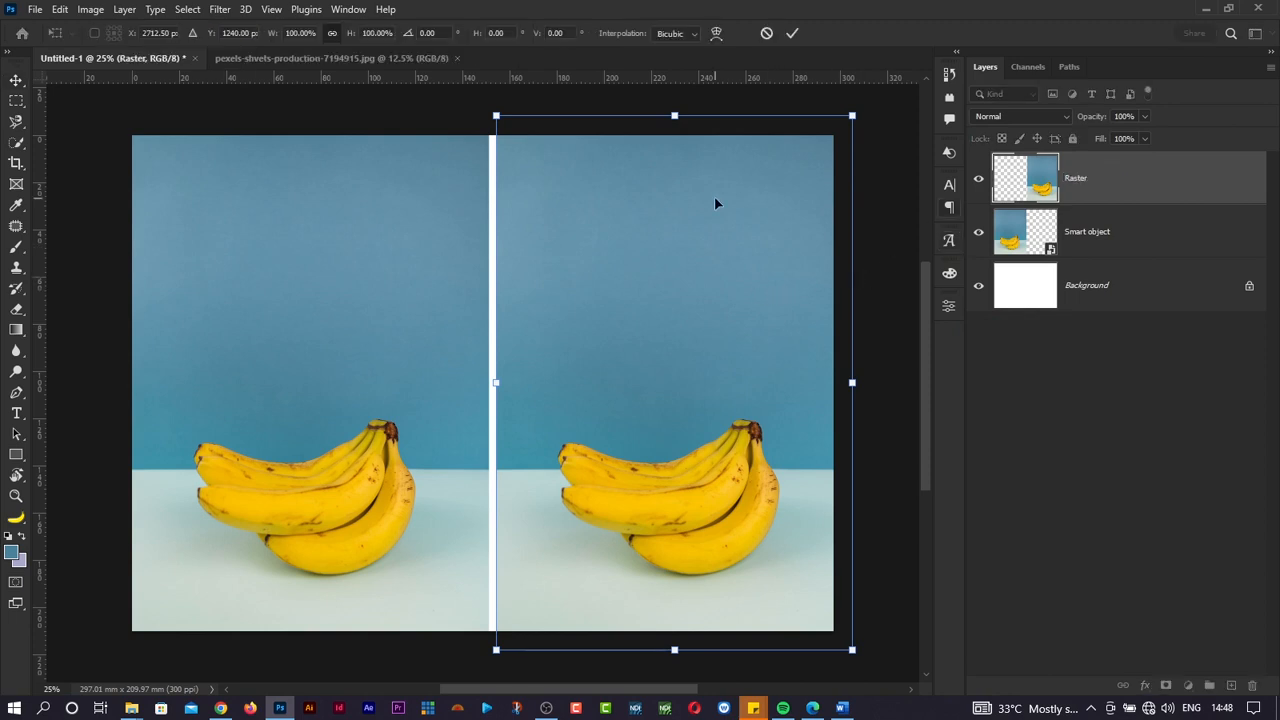
{"action": "left_click", "coordinate": [789, 33]}
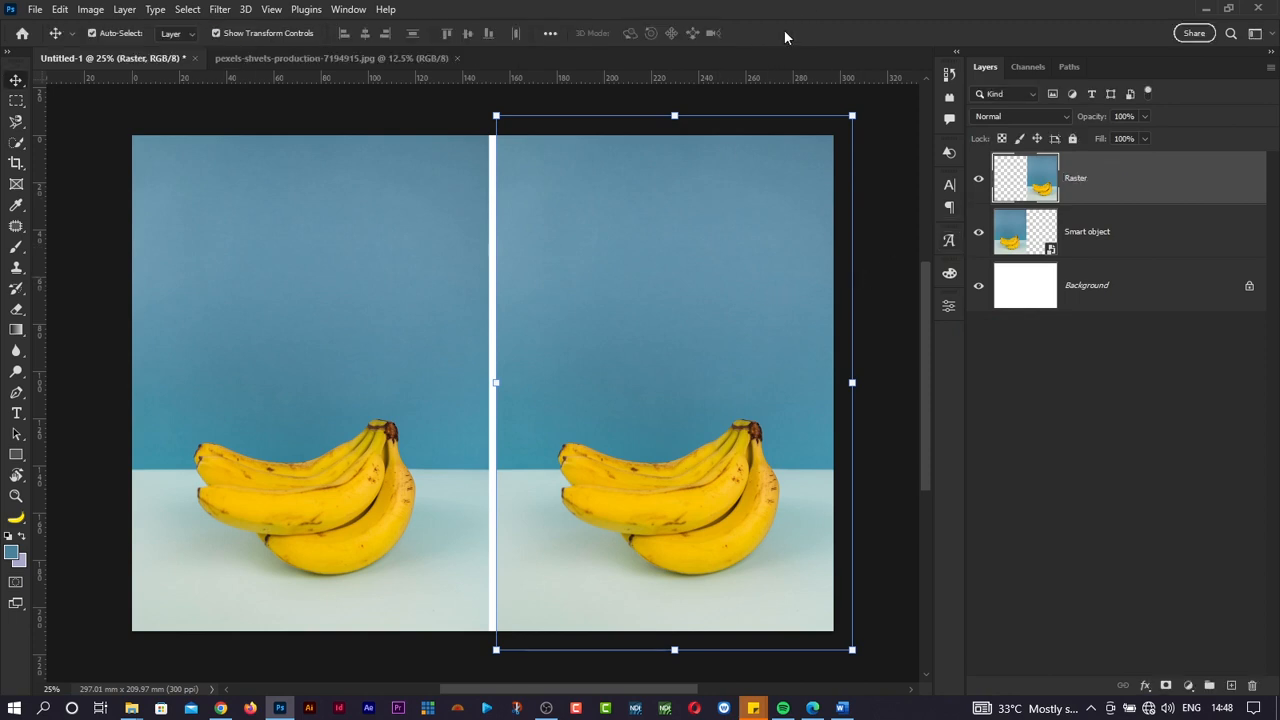
Step: Brighten the Raster layer strongly with a Brightness/Contrast adjustment
{"action": "left_click", "coordinate": [92, 10]}
{"action": "mouse_move", "coordinate": [127, 51]}
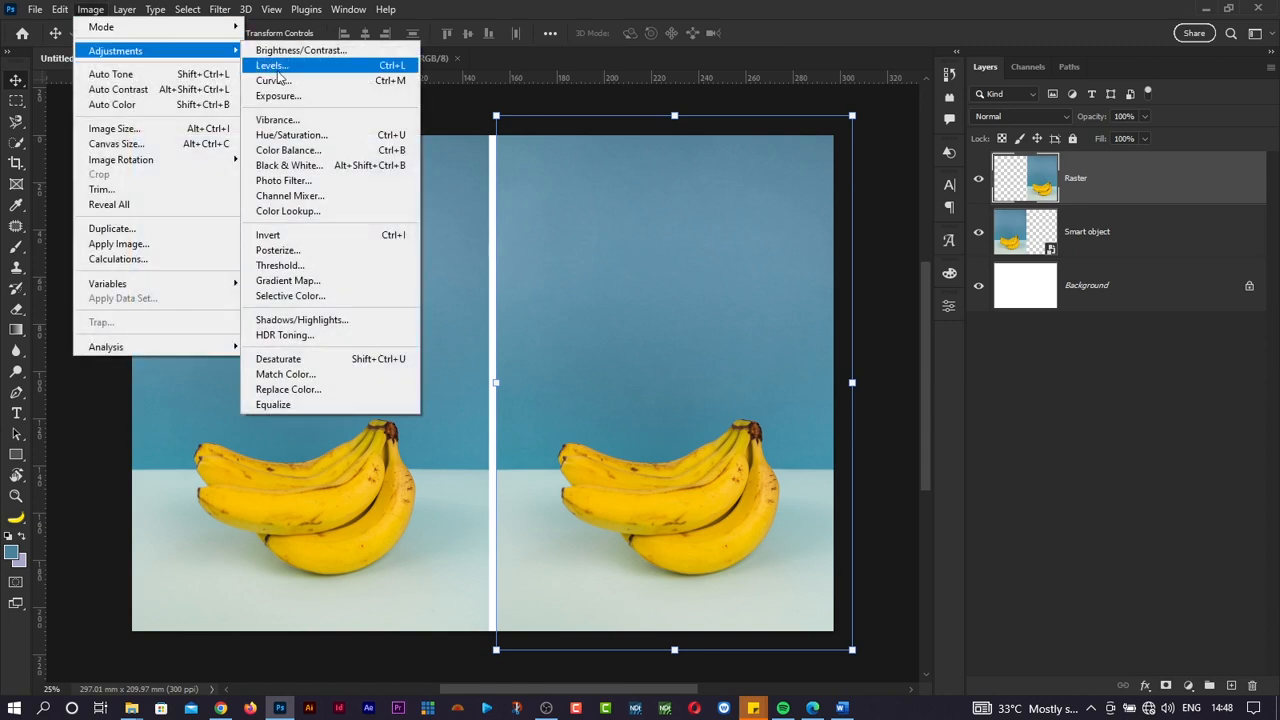
{"action": "left_click", "coordinate": [315, 50]}
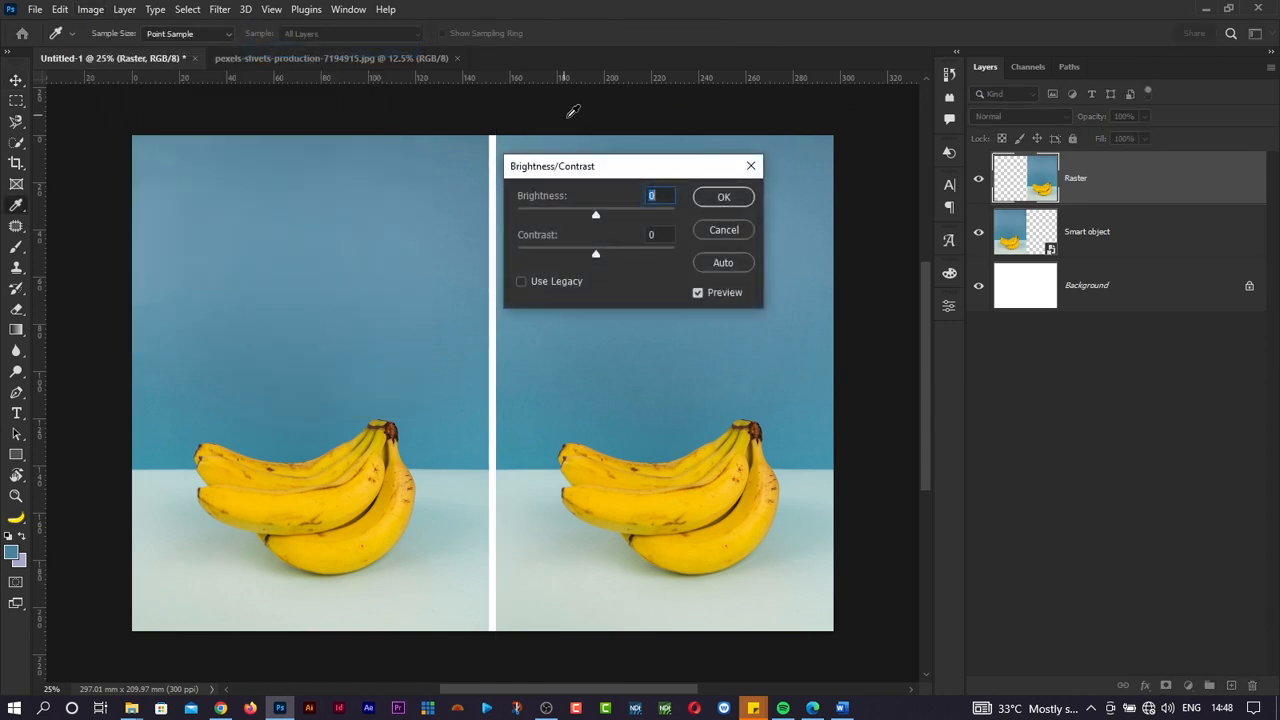
{"action": "left_click_drag", "start_coordinate": [596, 214], "coordinate": [635, 218]}
{"action": "left_click", "coordinate": [720, 198]}
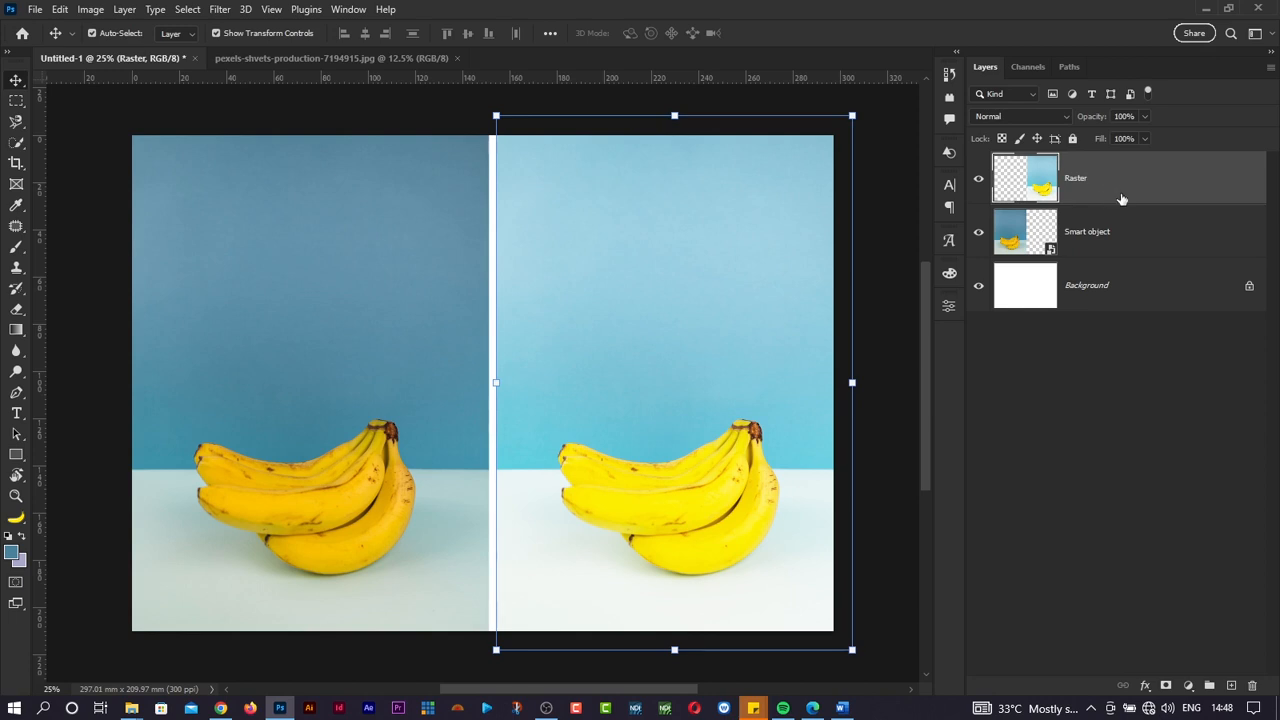
Step: Brighten the Smart object layer with a Brightness/Contrast adjustment to resemble the Raster layer's look
{"action": "left_click", "coordinate": [1120, 231]}
{"action": "left_click", "coordinate": [60, 9]}
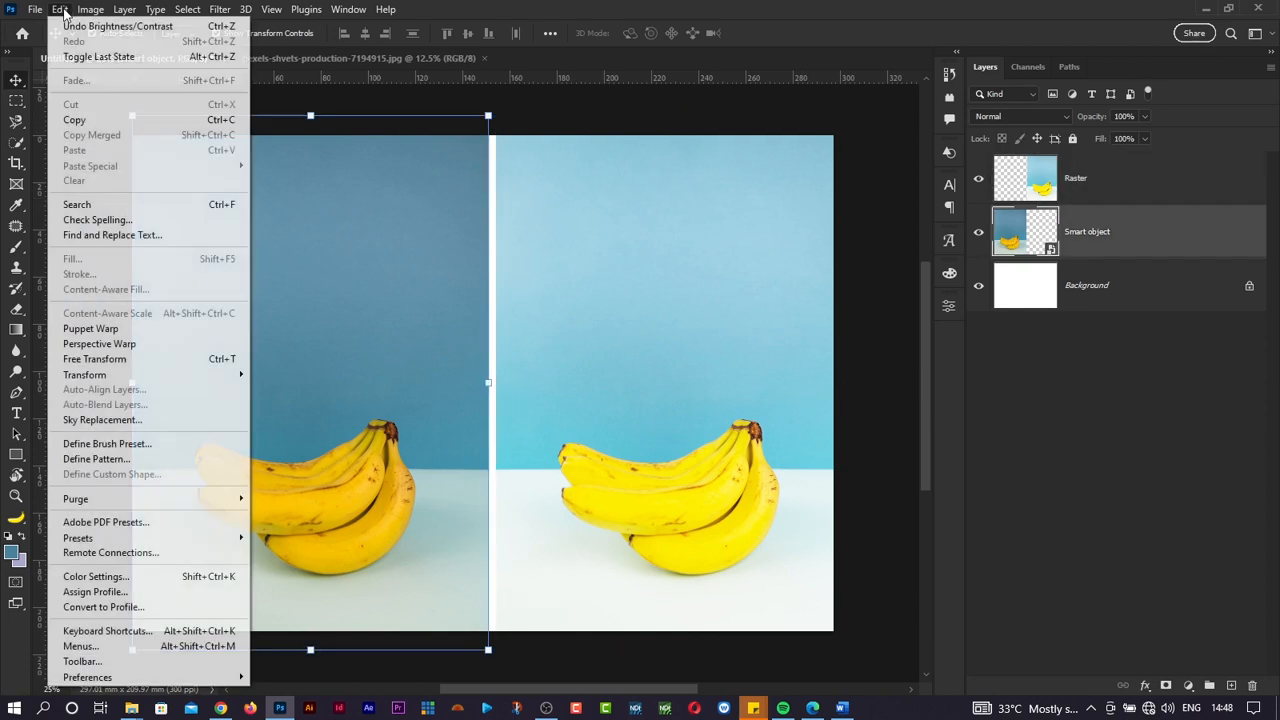
{"action": "mouse_move", "coordinate": [89, 12]}
{"action": "mouse_move", "coordinate": [148, 51]}
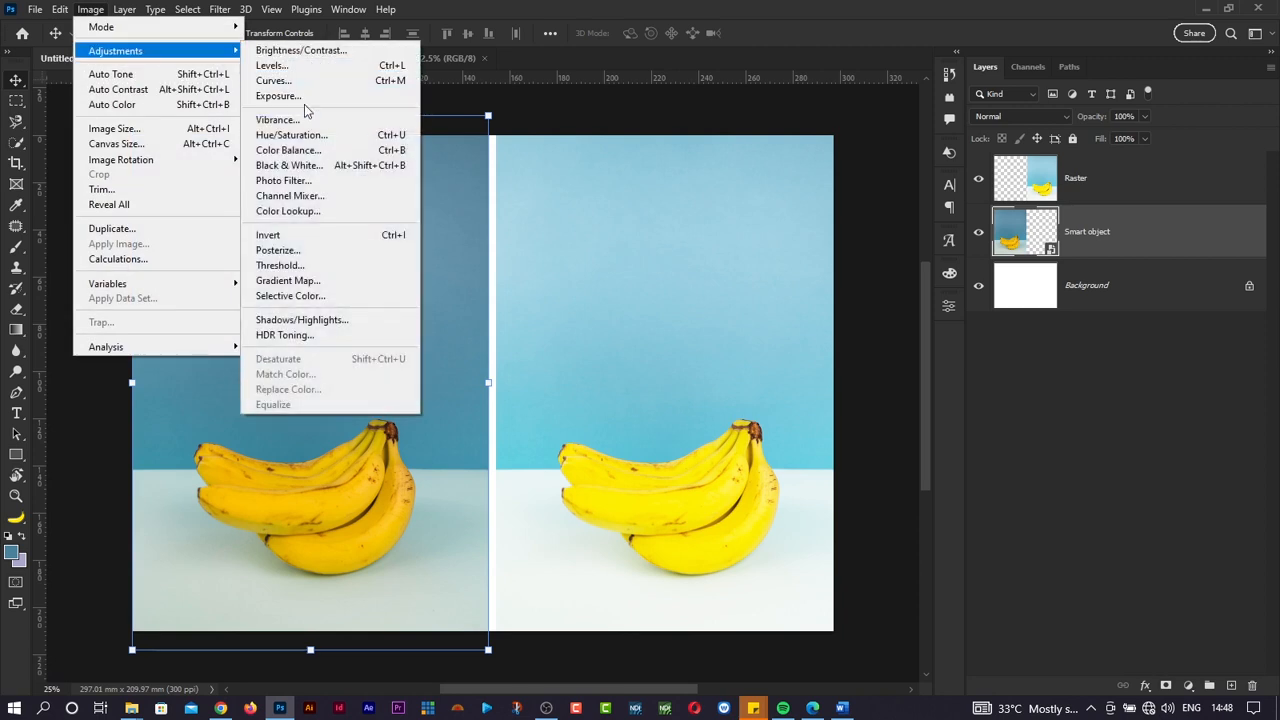
{"action": "left_click", "coordinate": [300, 50]}
{"action": "left_click_drag", "start_coordinate": [786, 204], "coordinate": [806, 166]}
{"action": "left_click", "coordinate": [892, 155]}
{"action": "key", "text": "v"}
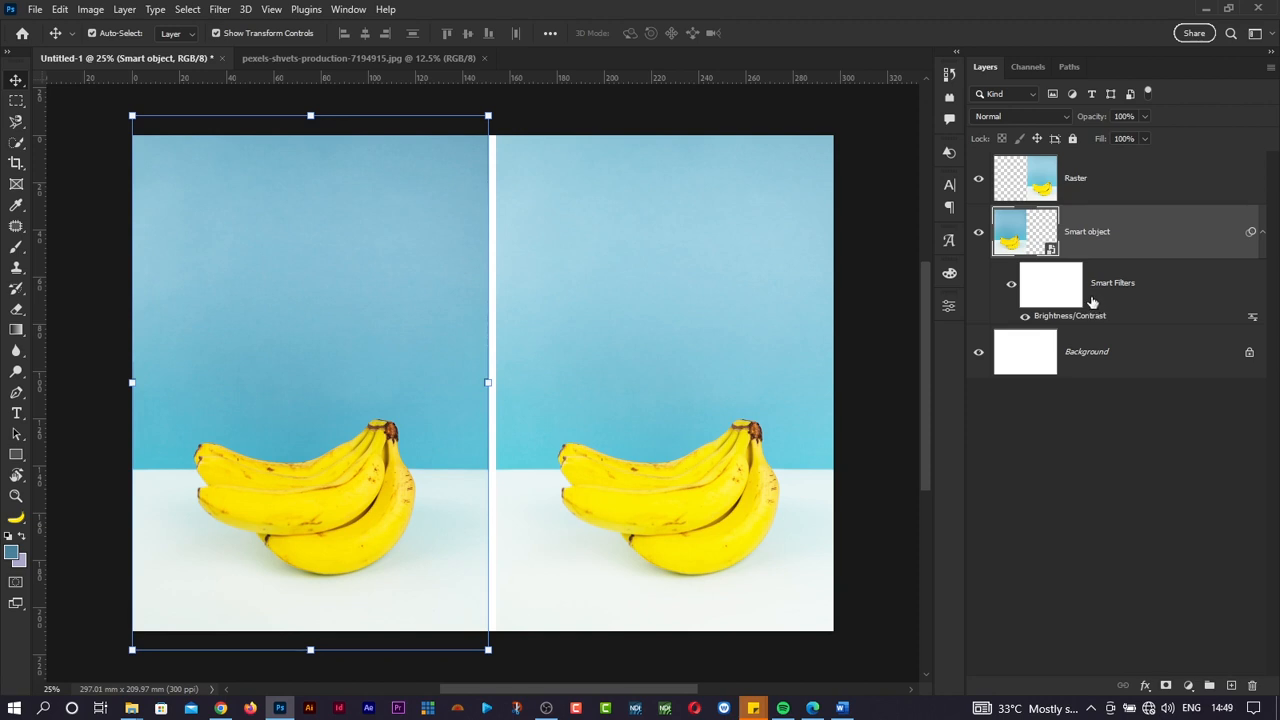
Step: Shrink the Raster layer to about 7.2% and apply it, and enlarge it by about 1387.6% back to its original size
{"action": "left_click", "coordinate": [1088, 180]}
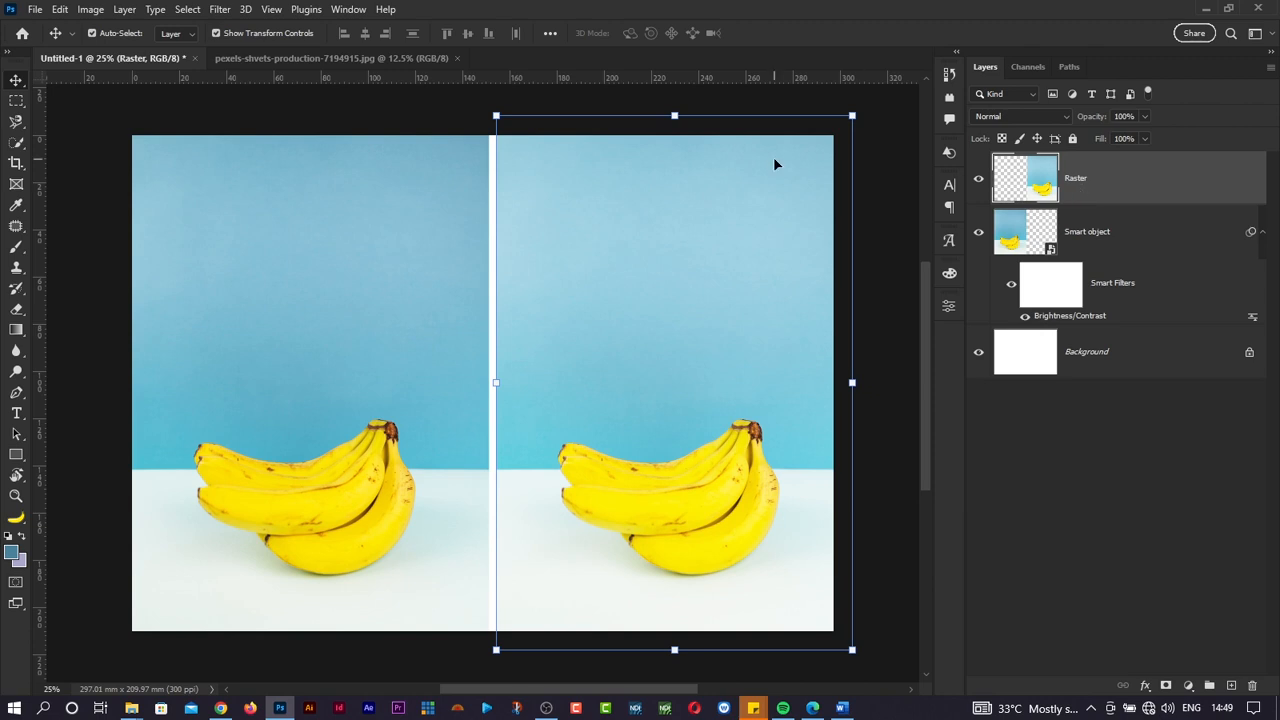
{"action": "left_click_drag", "start_coordinate": [494, 117], "coordinate": [826, 612]}
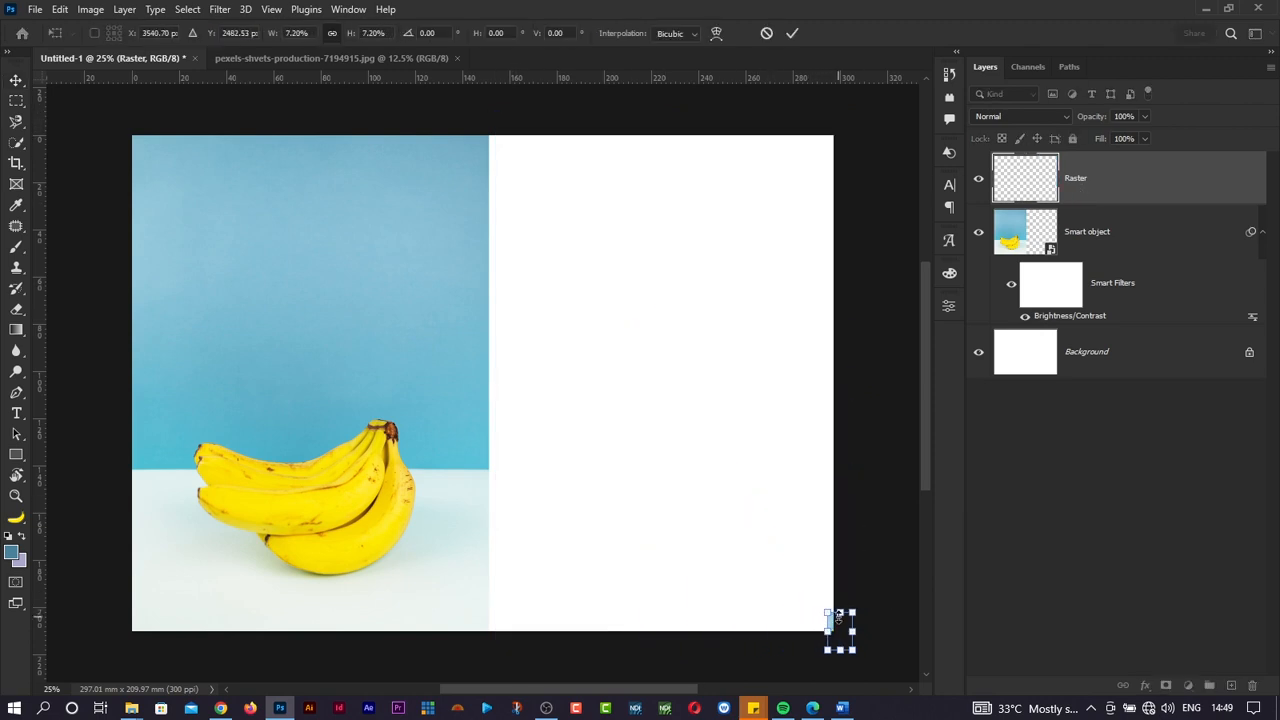
{"action": "key", "text": "Return"}
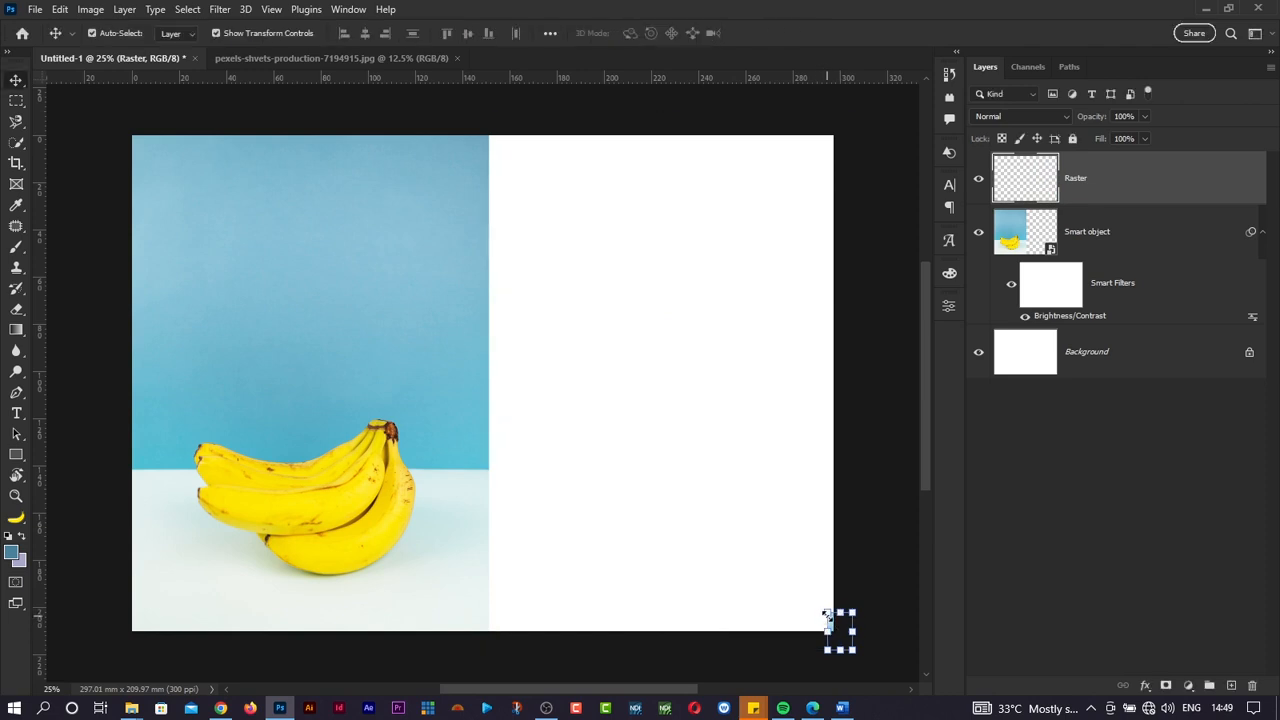
{"action": "key", "text": "ctrl+t"}
{"action": "left_click_drag", "start_coordinate": [827, 613], "coordinate": [450, 149]}
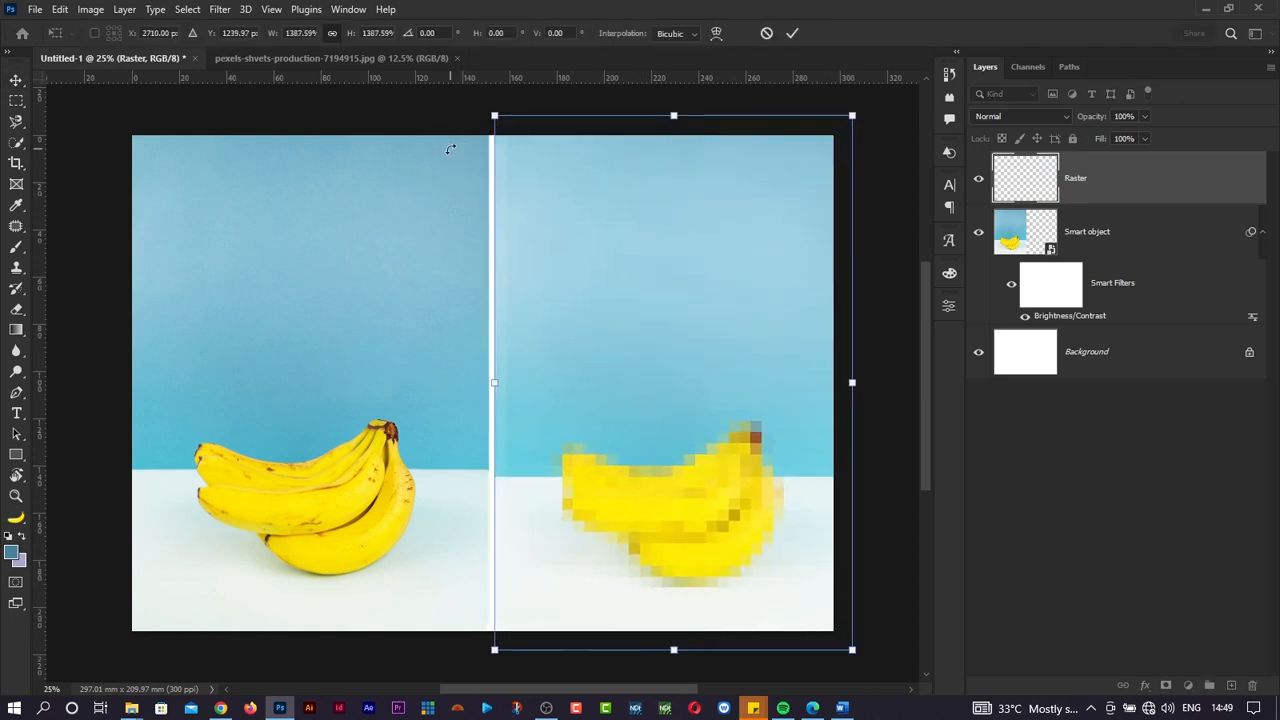
{"action": "key", "text": "Return"}
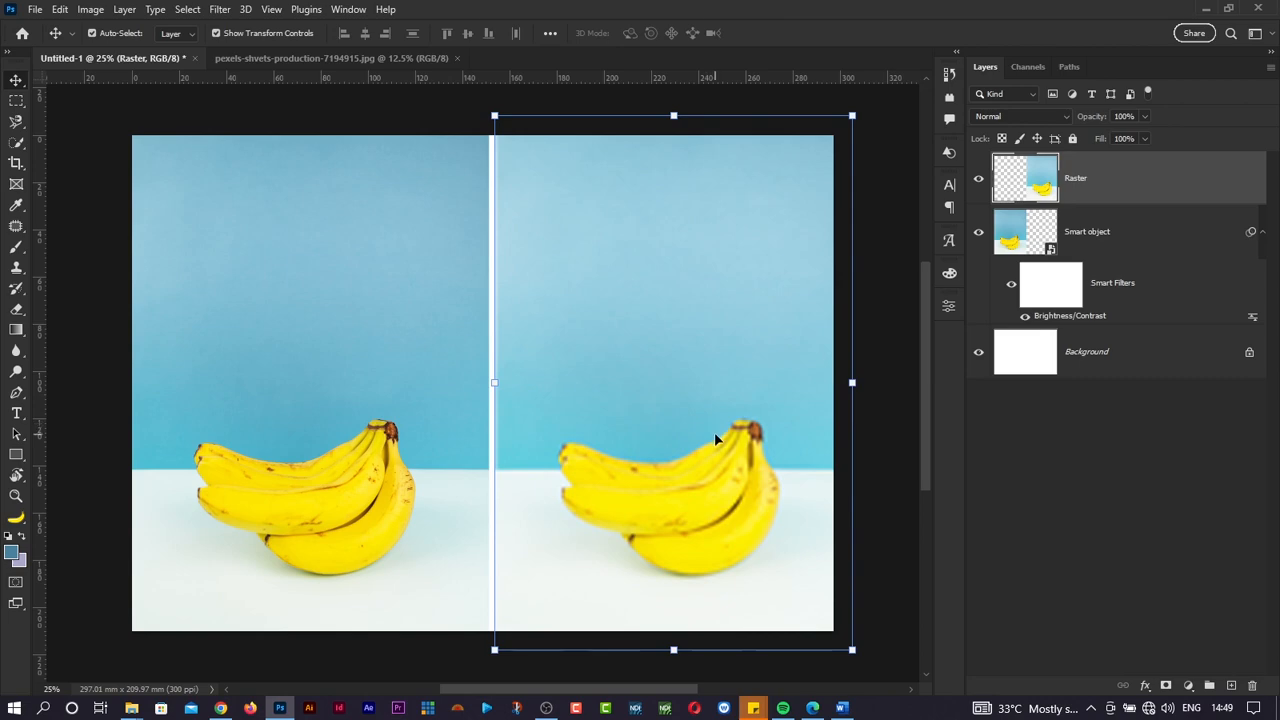
Step: Convert the Raster layer to grayscale with a Black & White adjustment using the Default preset
{"action": "left_click", "coordinate": [62, 9]}
{"action": "mouse_move", "coordinate": [90, 10]}
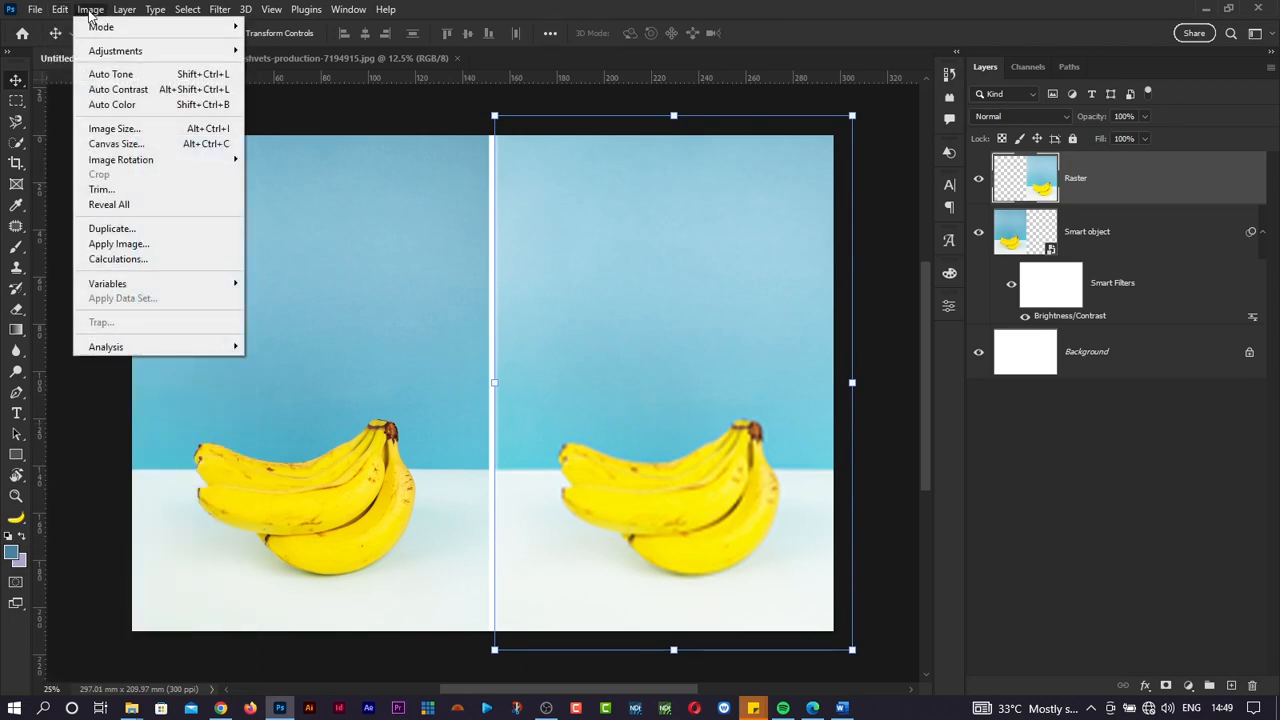
{"action": "mouse_move", "coordinate": [115, 50]}
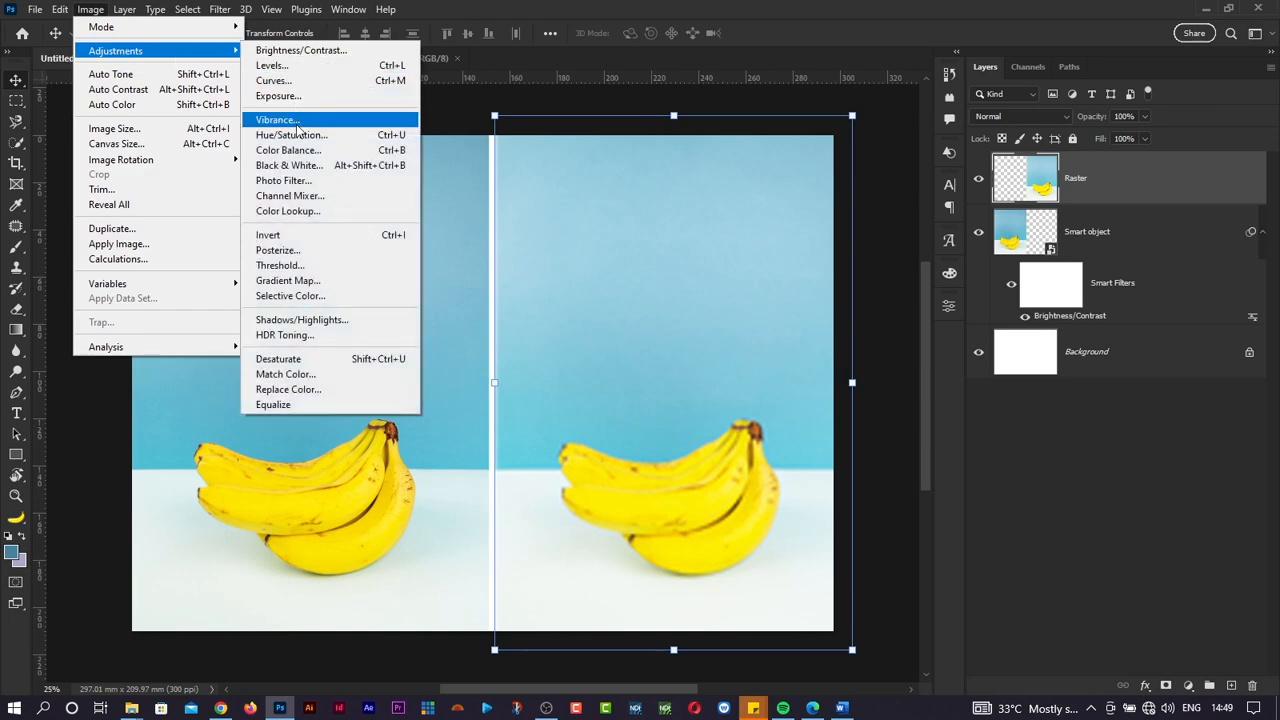
{"action": "left_click", "coordinate": [290, 165]}
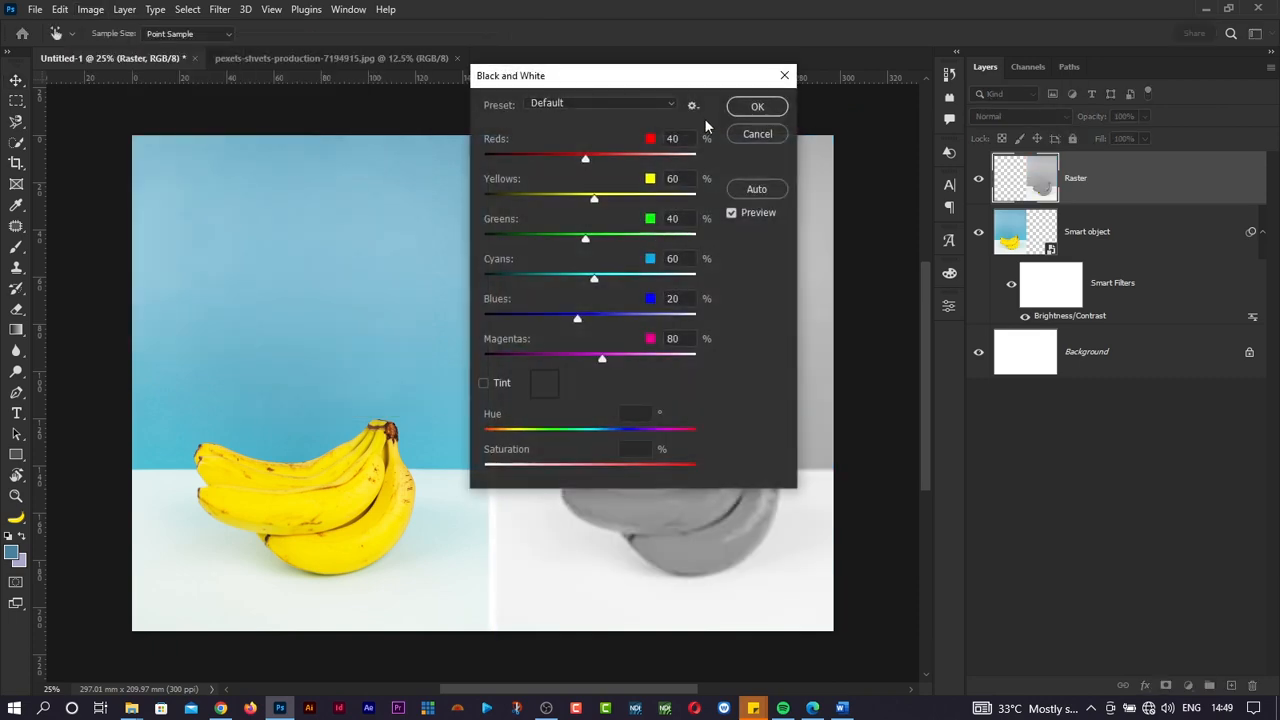
{"action": "left_click", "coordinate": [747, 110]}
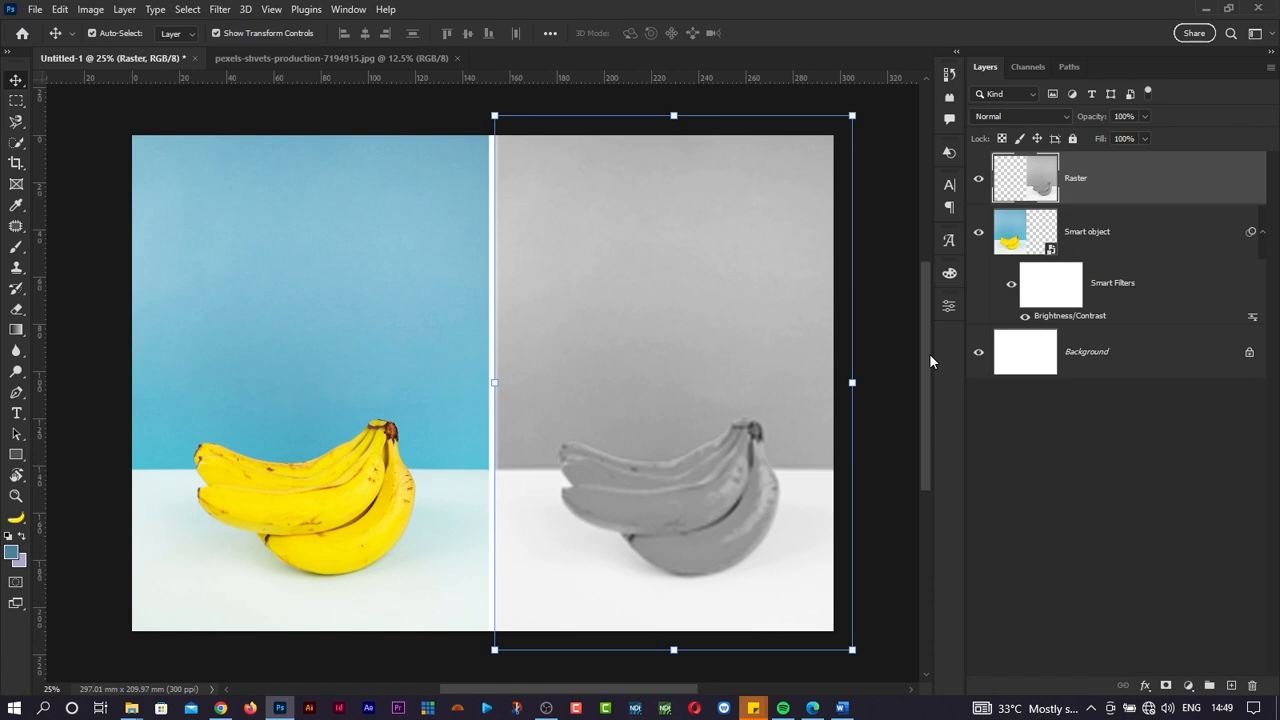
Step: Shrink the Smart object layer to a tiny size toward its lower-right corner and apply the transform
{"action": "left_click", "coordinate": [1075, 233]}
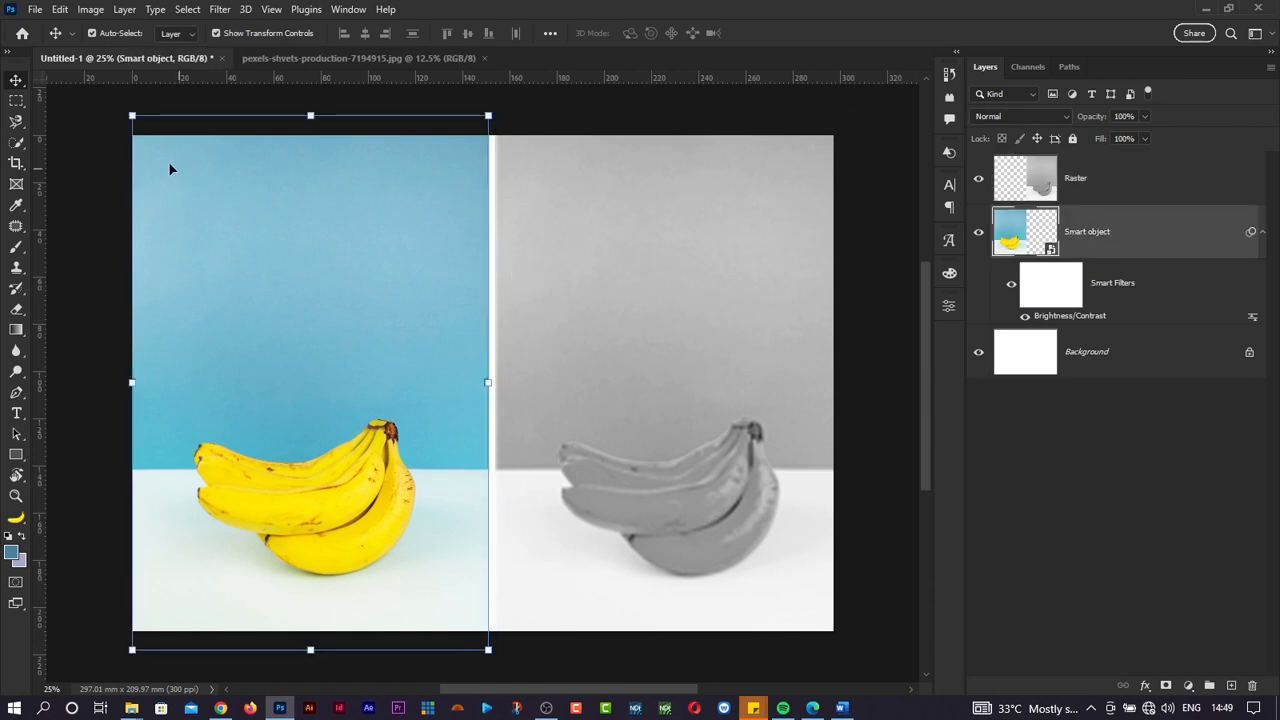
{"action": "left_click", "coordinate": [131, 115]}
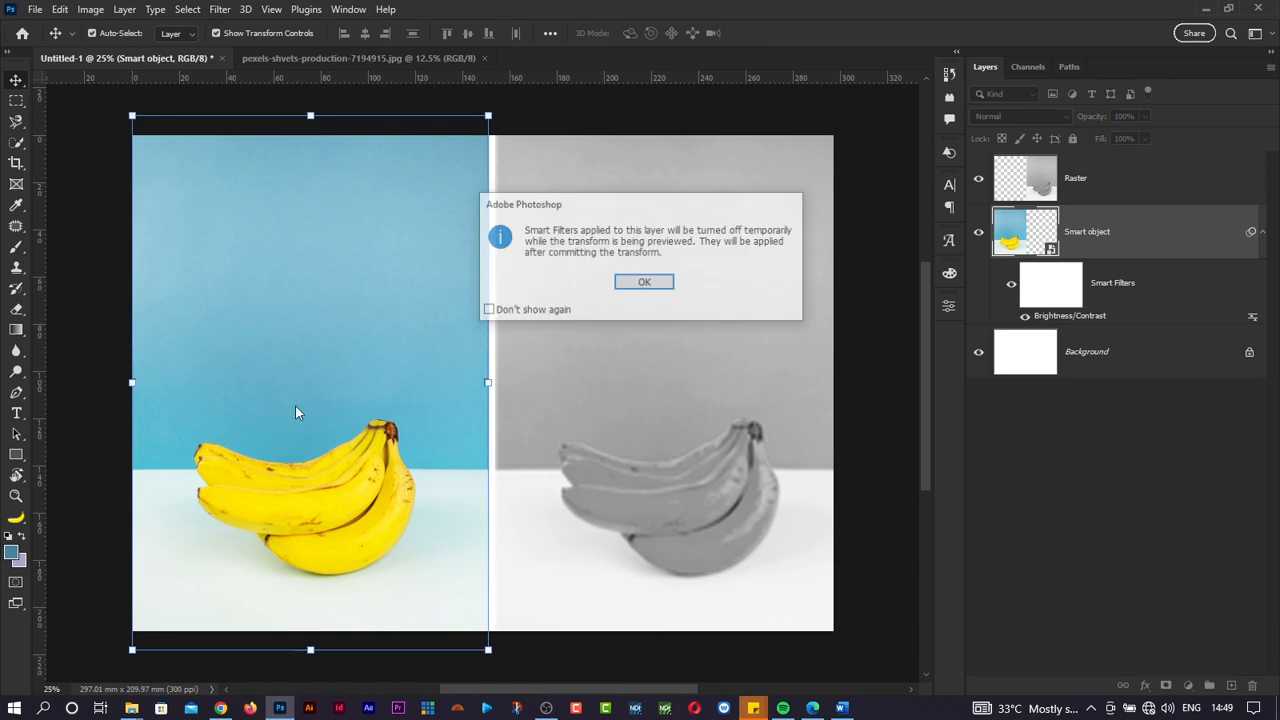
{"action": "left_click", "coordinate": [643, 280]}
{"action": "left_click_drag", "start_coordinate": [131, 115], "coordinate": [452, 608]}
{"action": "key", "text": "Return"}
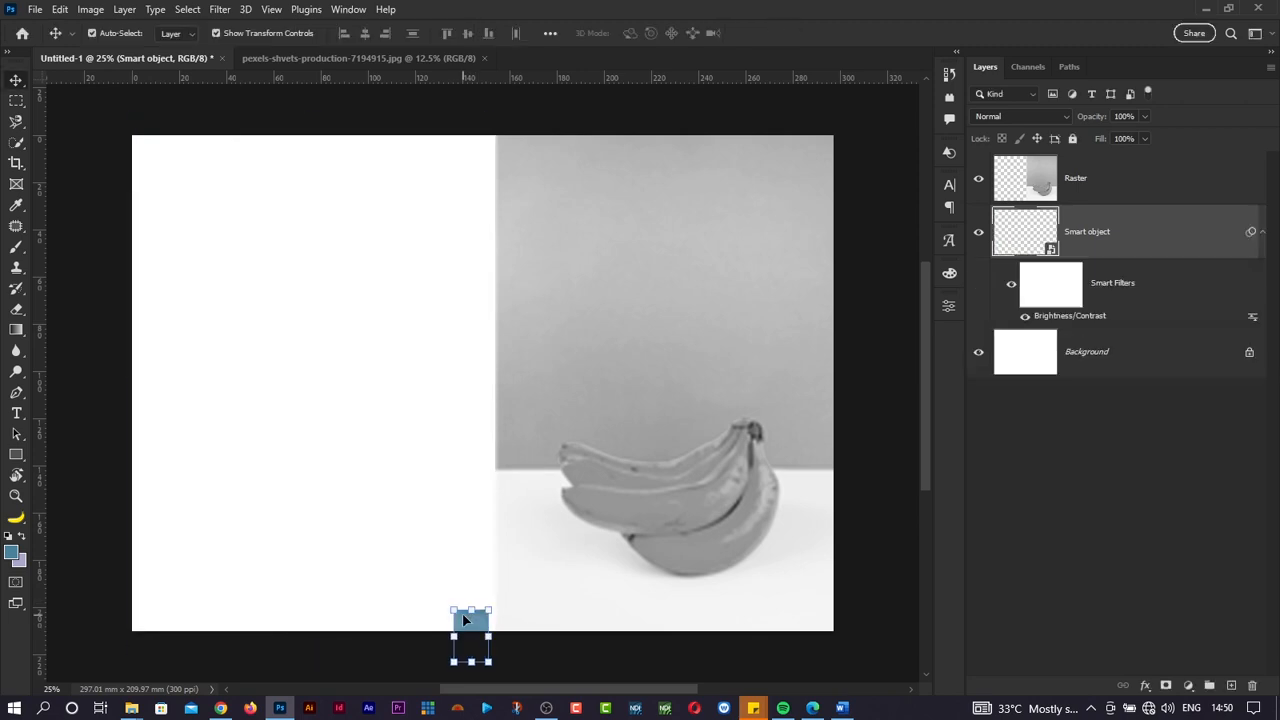
Step: Enlarge the Smart object layer back to its original size and nudge it up level with the Raster layer
{"action": "key", "text": "ctrl+t"}
{"action": "key", "text": "Return"}
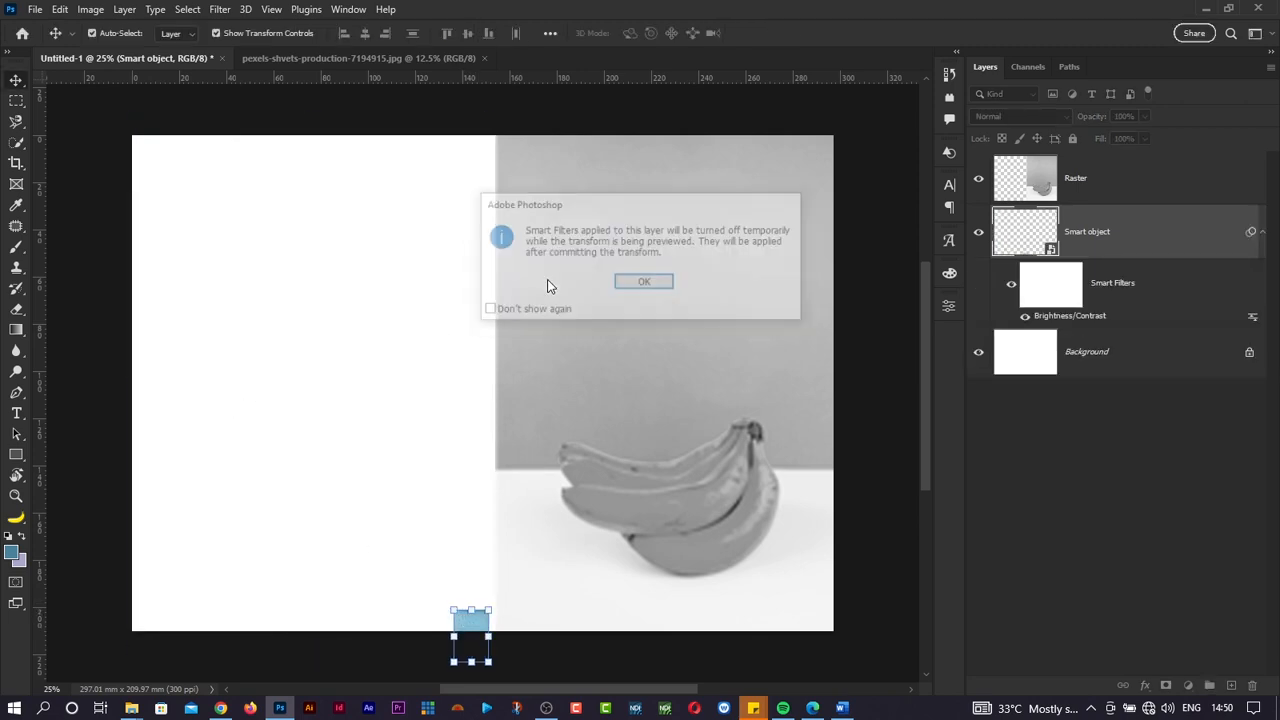
{"action": "left_click_drag", "start_coordinate": [452, 605], "coordinate": [150, 110]}
{"action": "key", "text": "Return"}
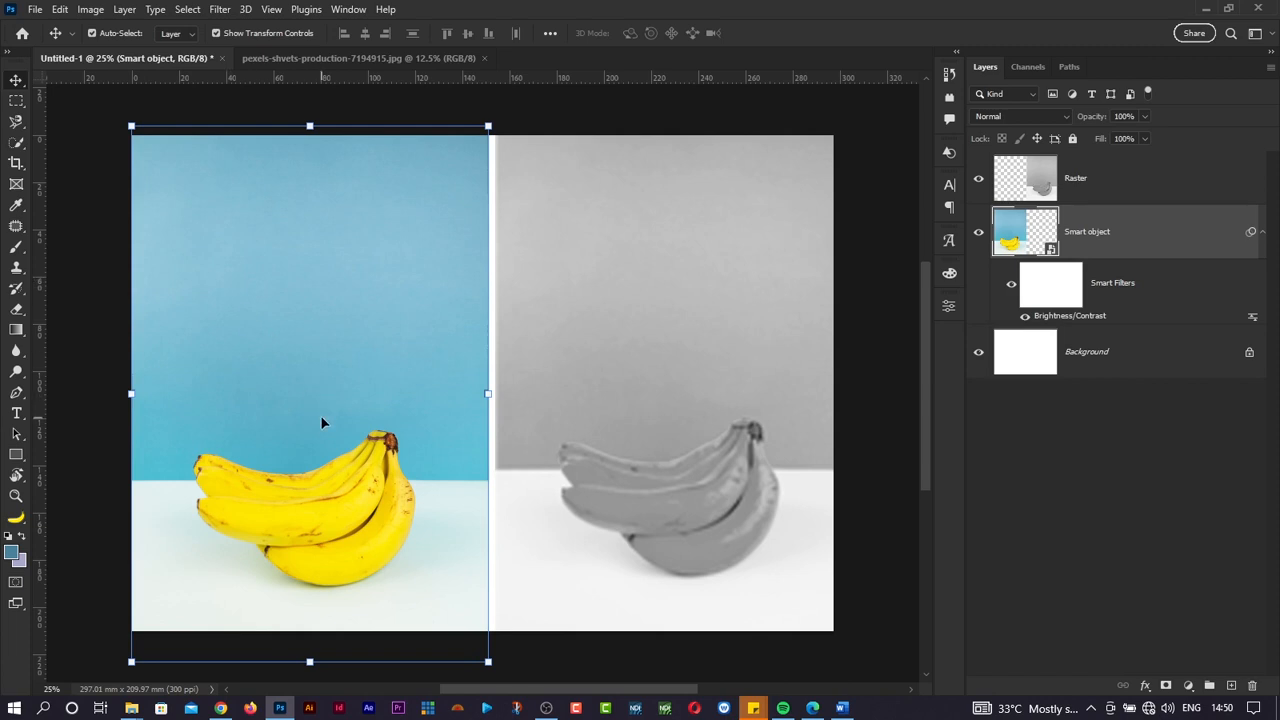
{"action": "left_click_drag", "start_coordinate": [320, 415], "coordinate": [320, 407]}
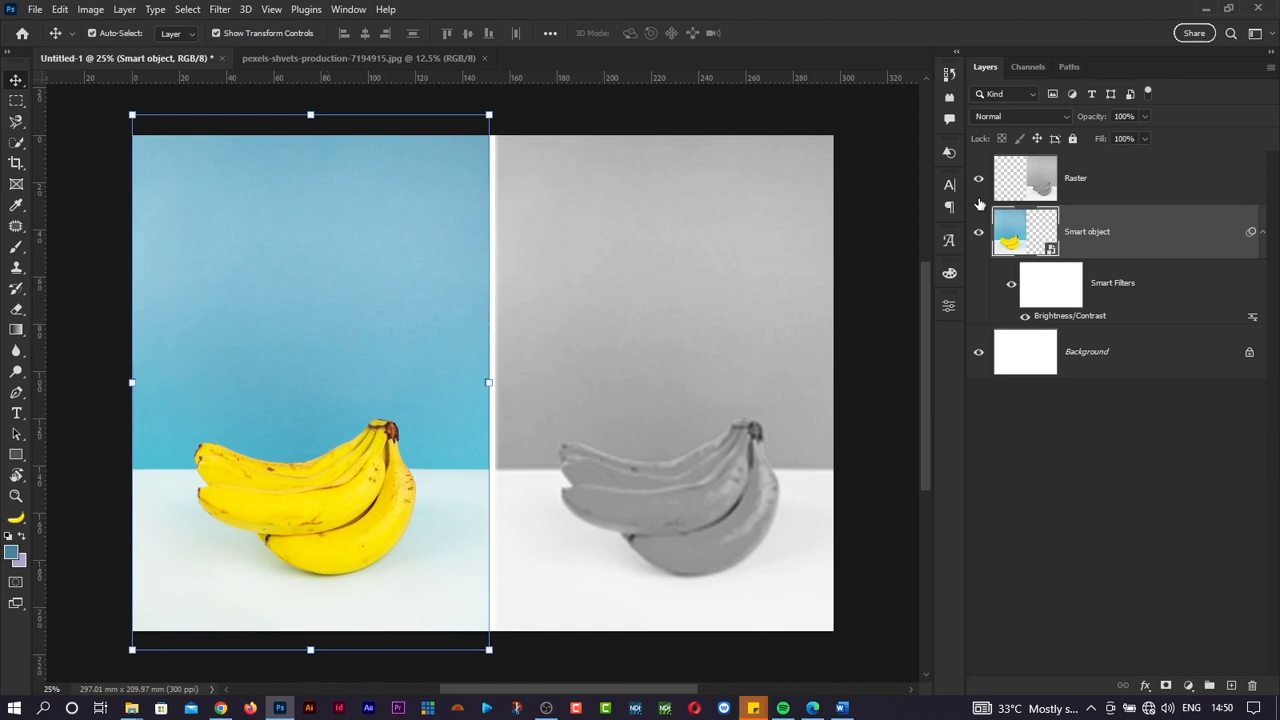
Step: Examine the source photo embedded in the Smart object layer, close it, and toggle the layer's visibility off and on
{"action": "double_click", "coordinate": [1052, 252]}
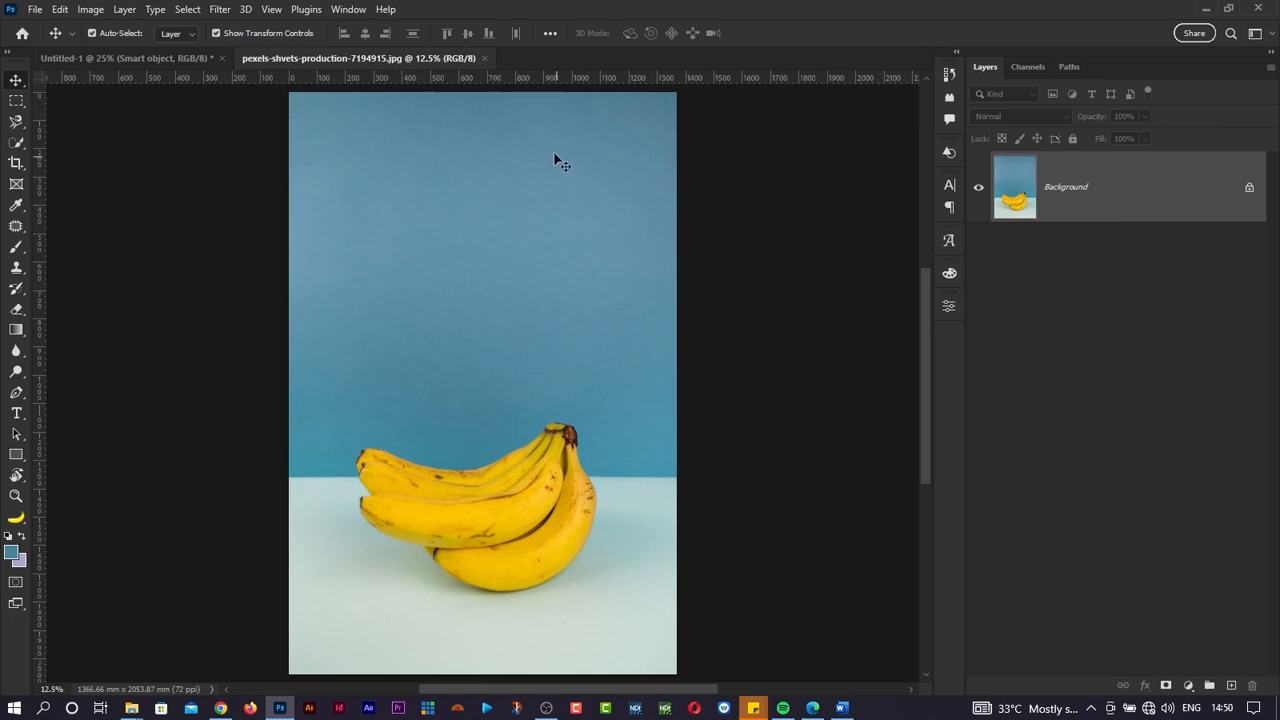
{"action": "left_click", "coordinate": [200, 58]}
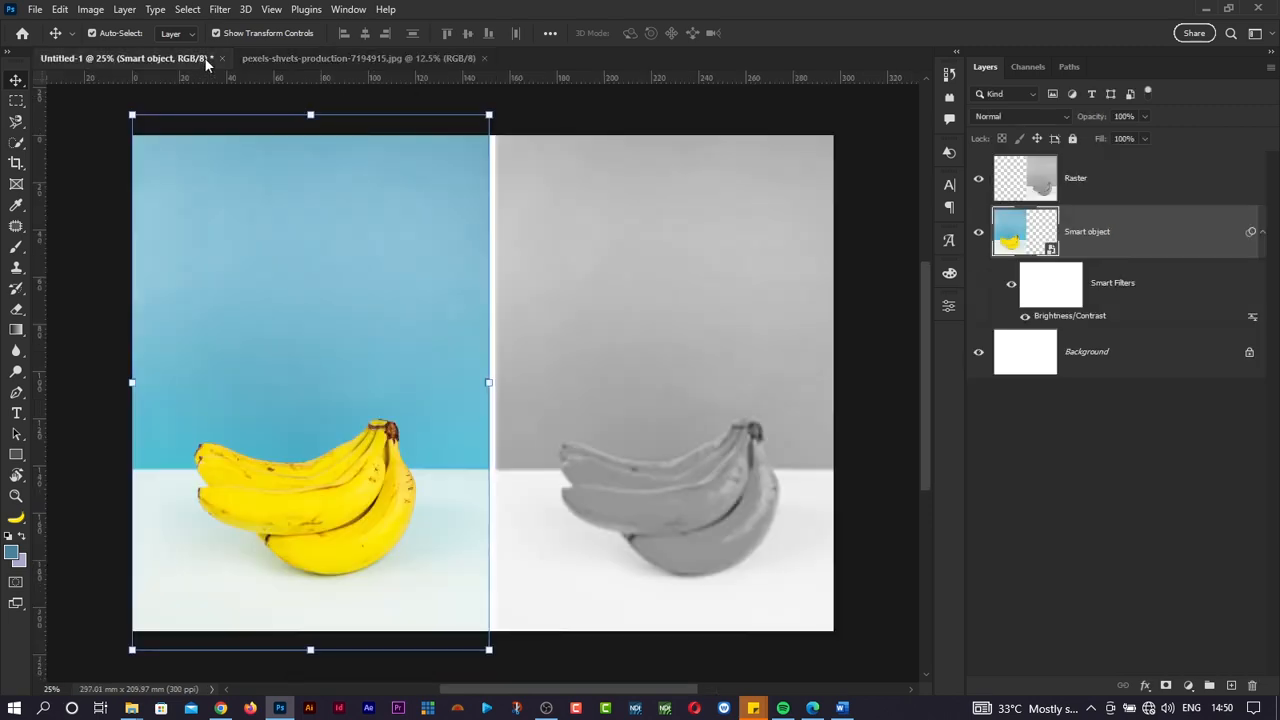
{"action": "double_click", "coordinate": [1051, 250]}
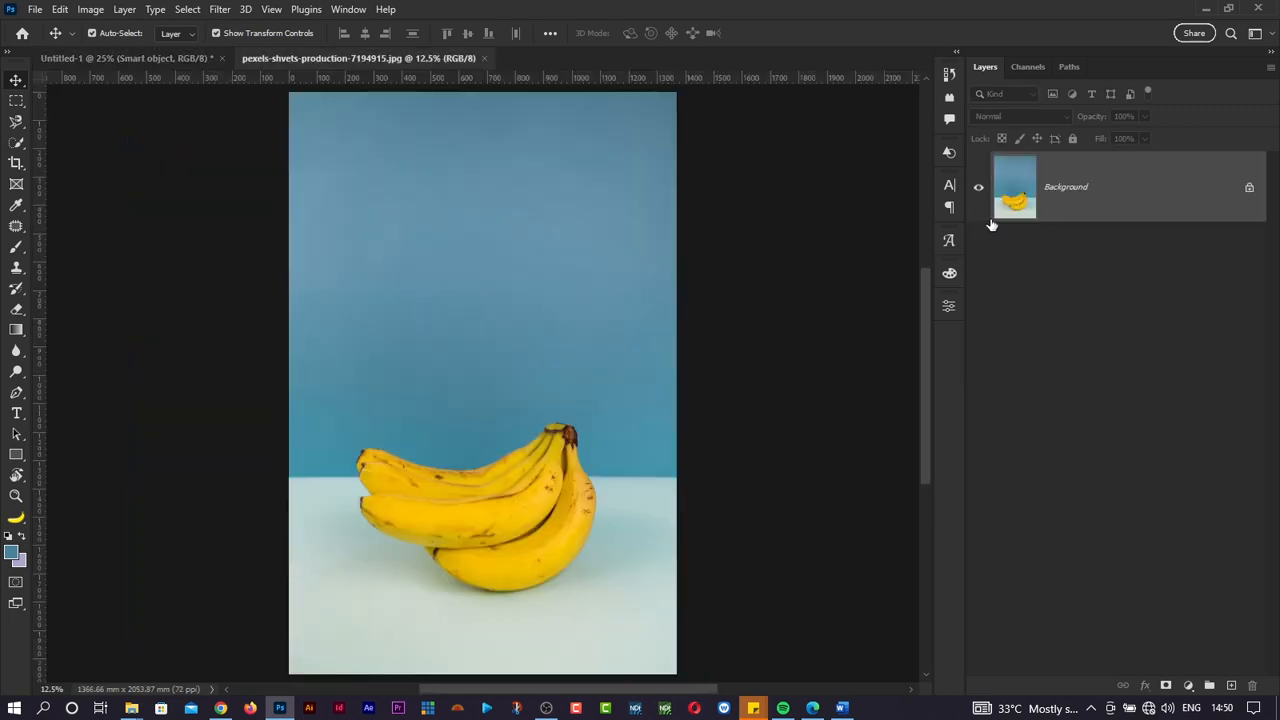
{"action": "left_click", "coordinate": [484, 58]}
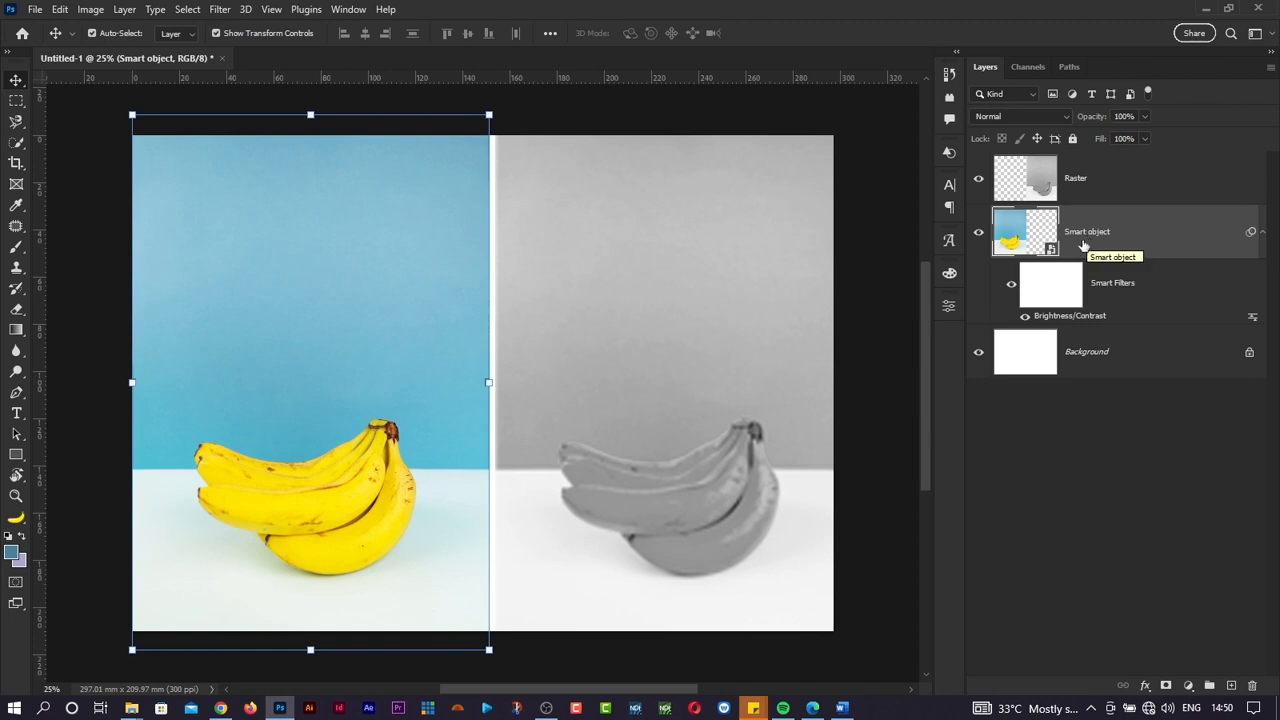
{"action": "left_click", "coordinate": [978, 231]}
{"action": "left_click", "coordinate": [978, 231]}
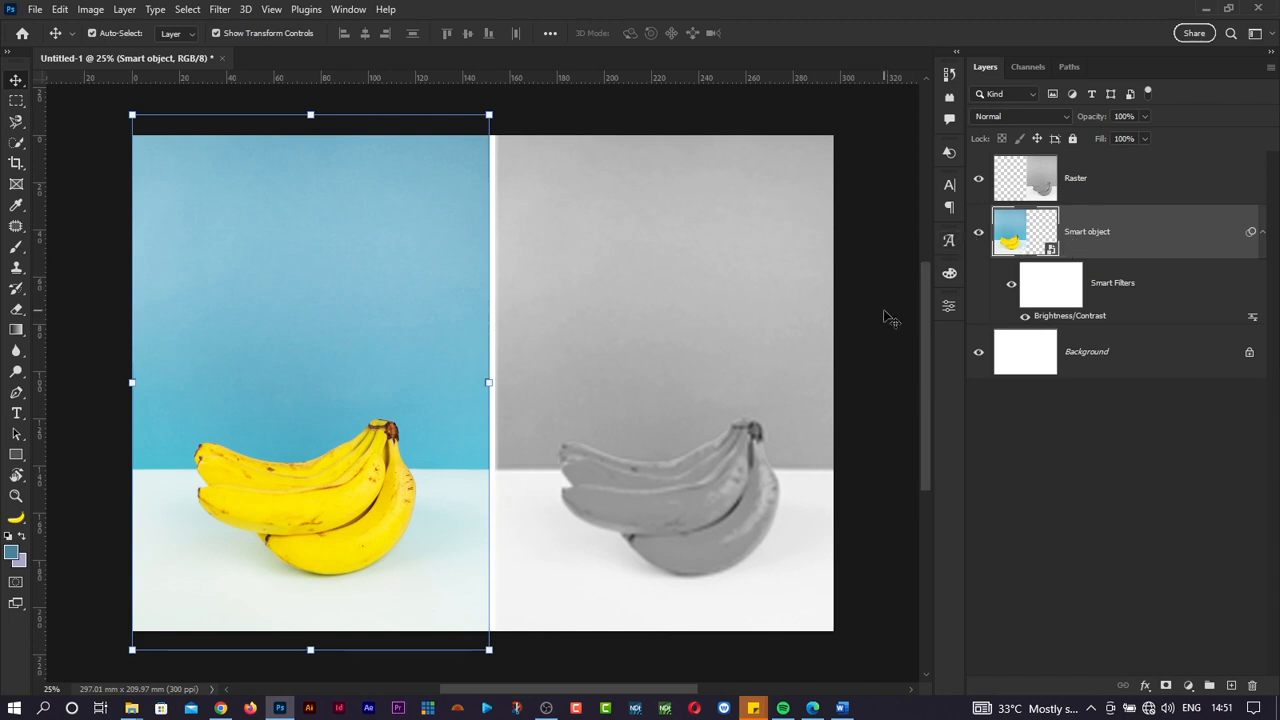
Step: Delete the Raster and Smart object layers and place the green hill and blue sky photo from the pictures folder, fitted to the canvas width
{"action": "left_click_drag", "start_coordinate": [862, 390], "coordinate": [261, 456]}
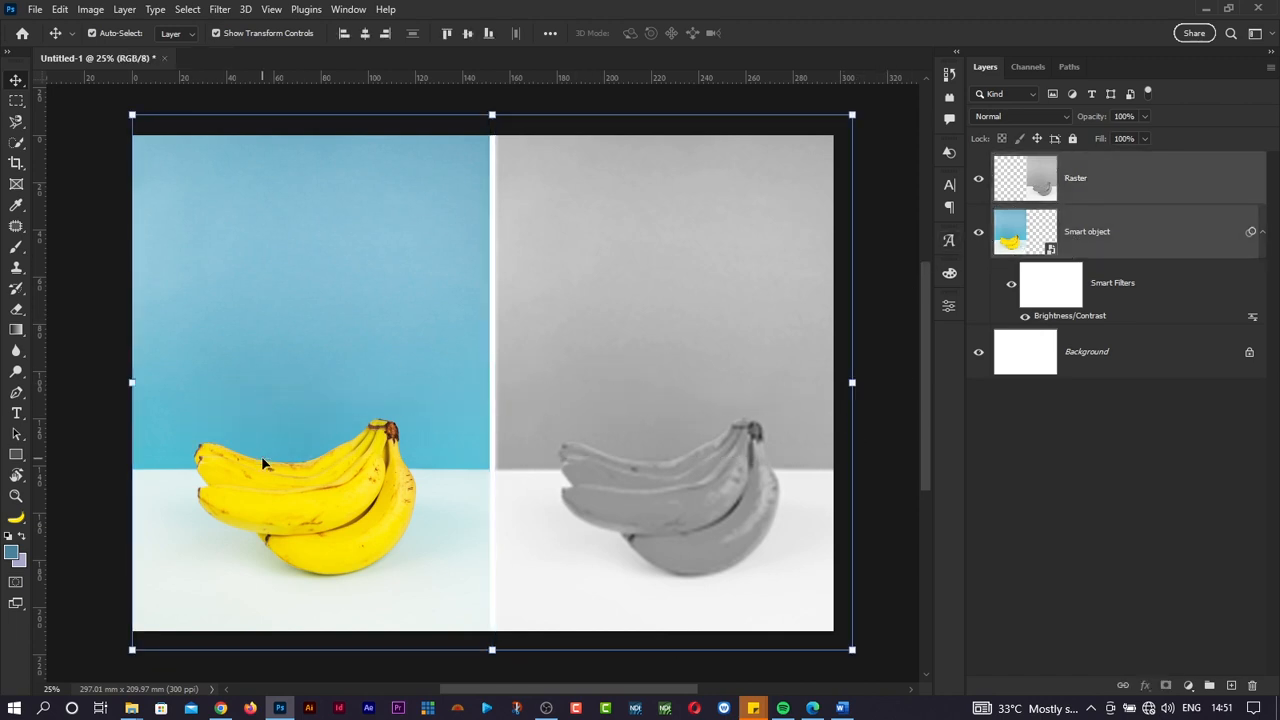
{"action": "key", "text": "Delete"}
{"action": "key", "text": "alt+Tab"}
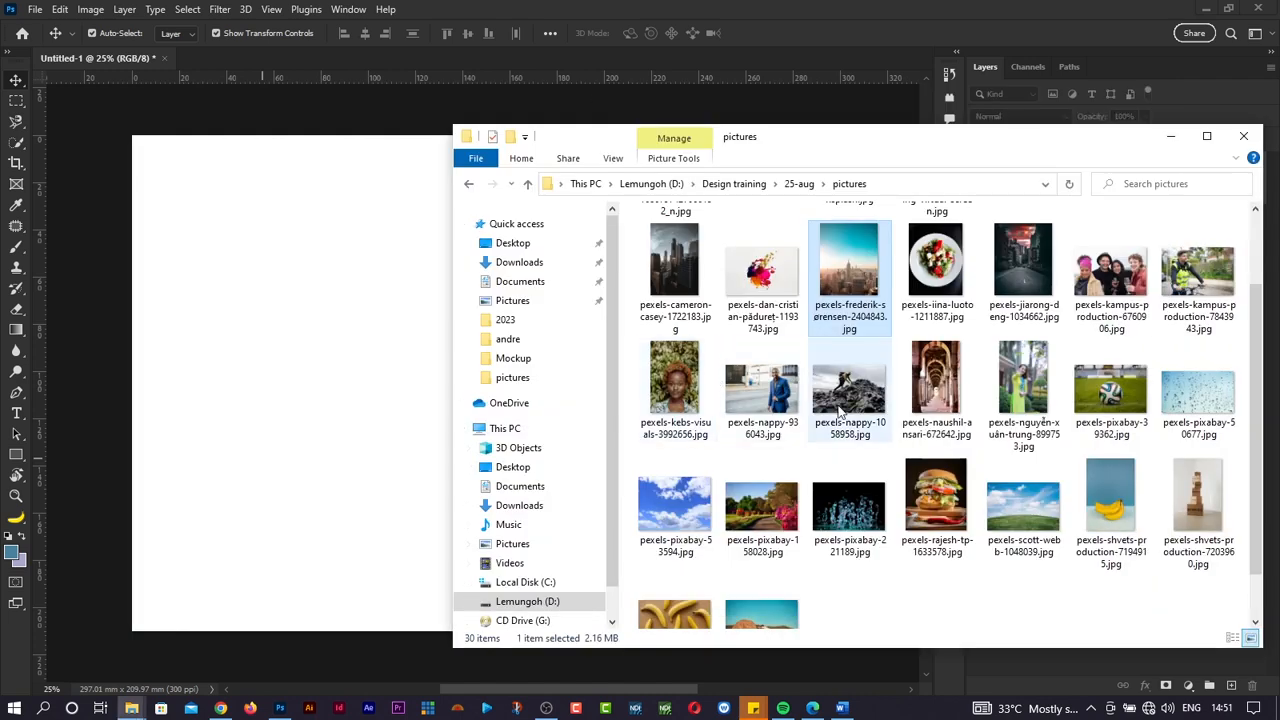
{"action": "left_click_drag", "start_coordinate": [1011, 496], "coordinate": [288, 455]}
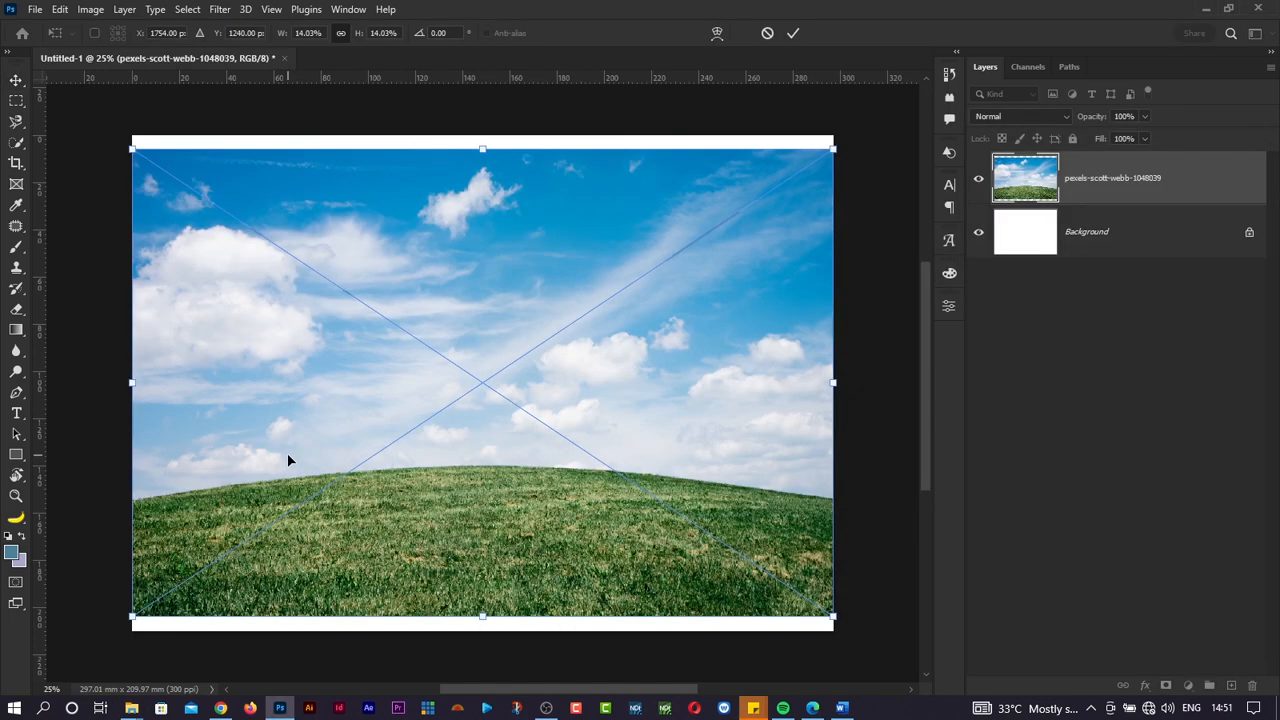
{"action": "key", "text": "Return"}
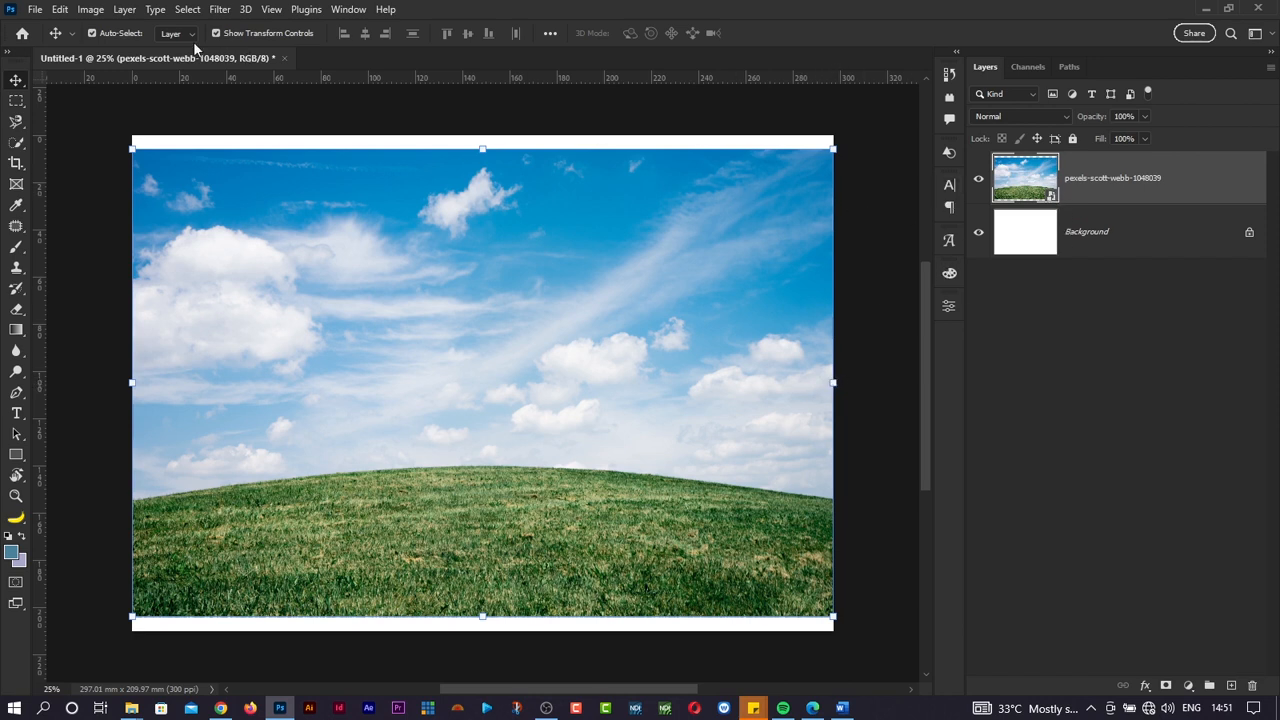
Step: Apply a Color Balance smart filter to the hill photo with midtone levels of -94, +43 and -100
{"action": "left_click", "coordinate": [88, 9]}
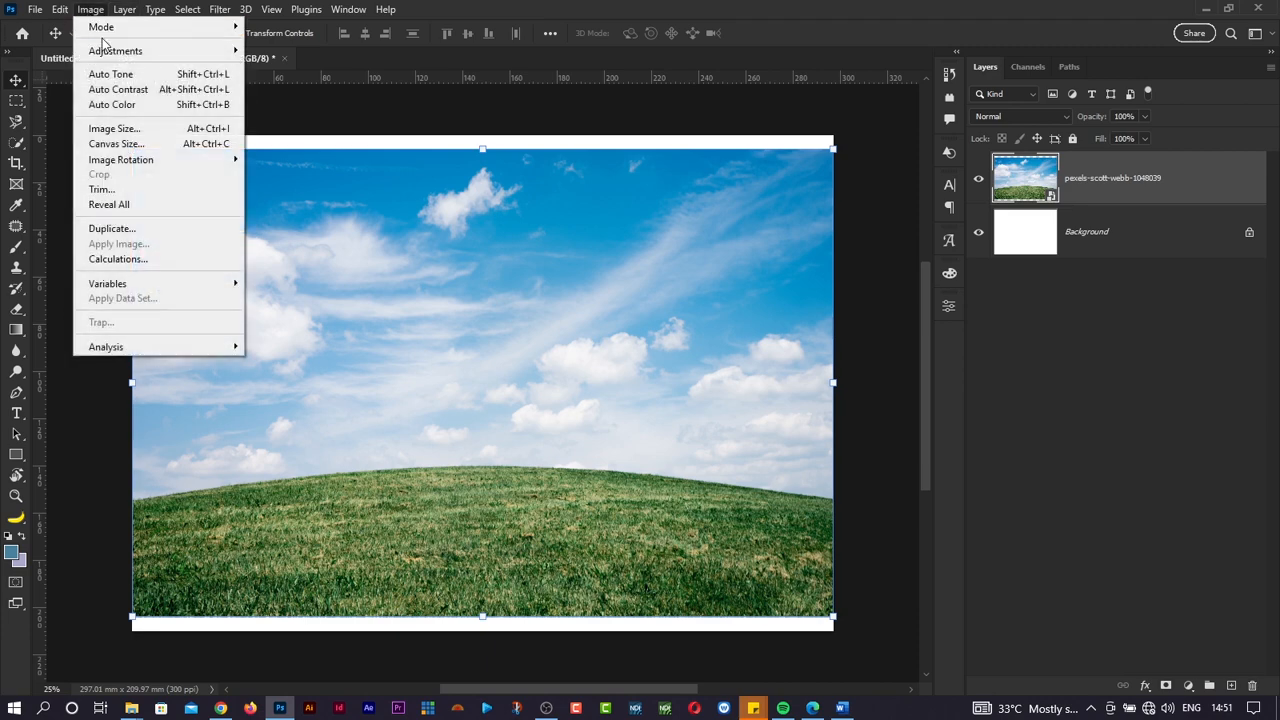
{"action": "mouse_move", "coordinate": [114, 51]}
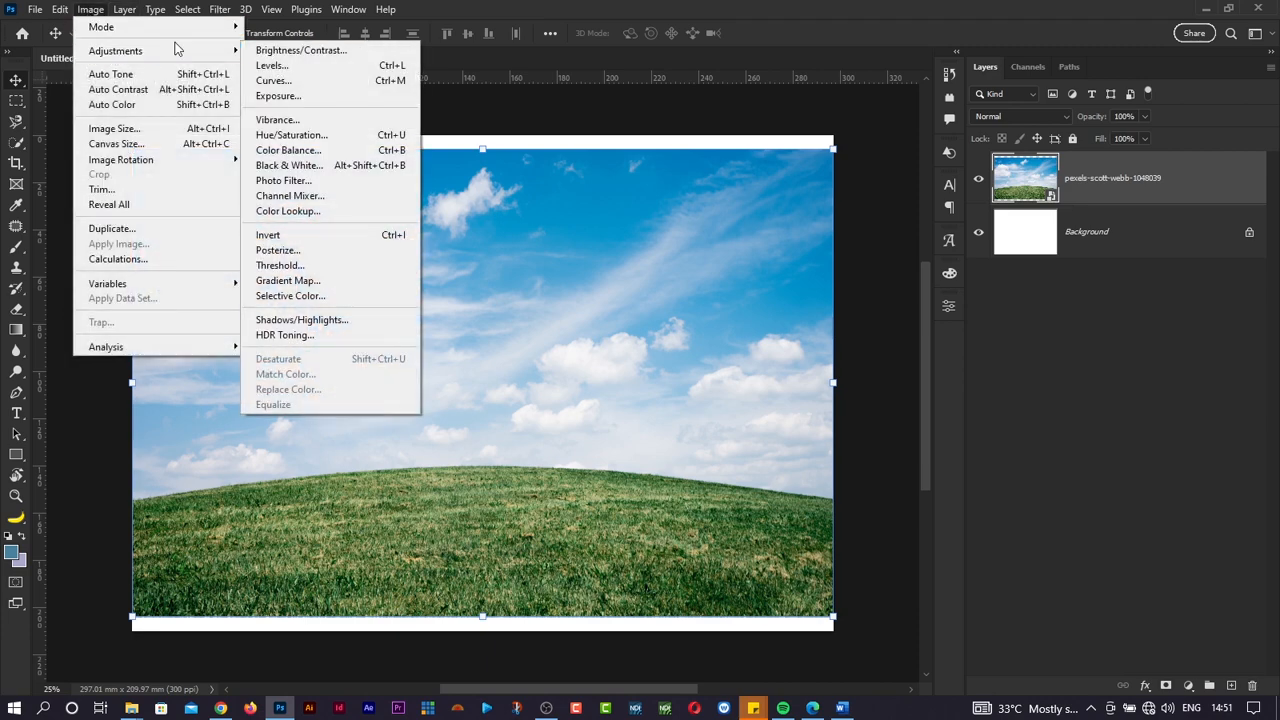
{"action": "left_click", "coordinate": [284, 151]}
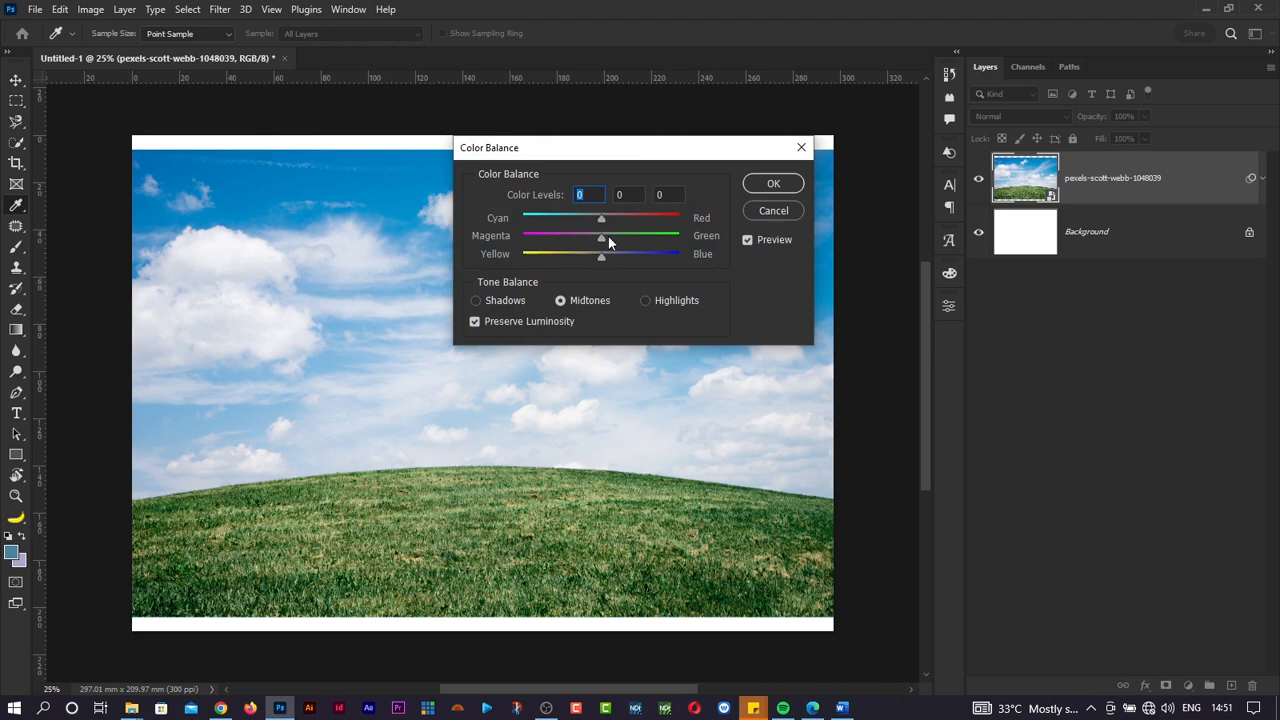
{"action": "left_click_drag", "start_coordinate": [637, 236], "coordinate": [524, 257]}
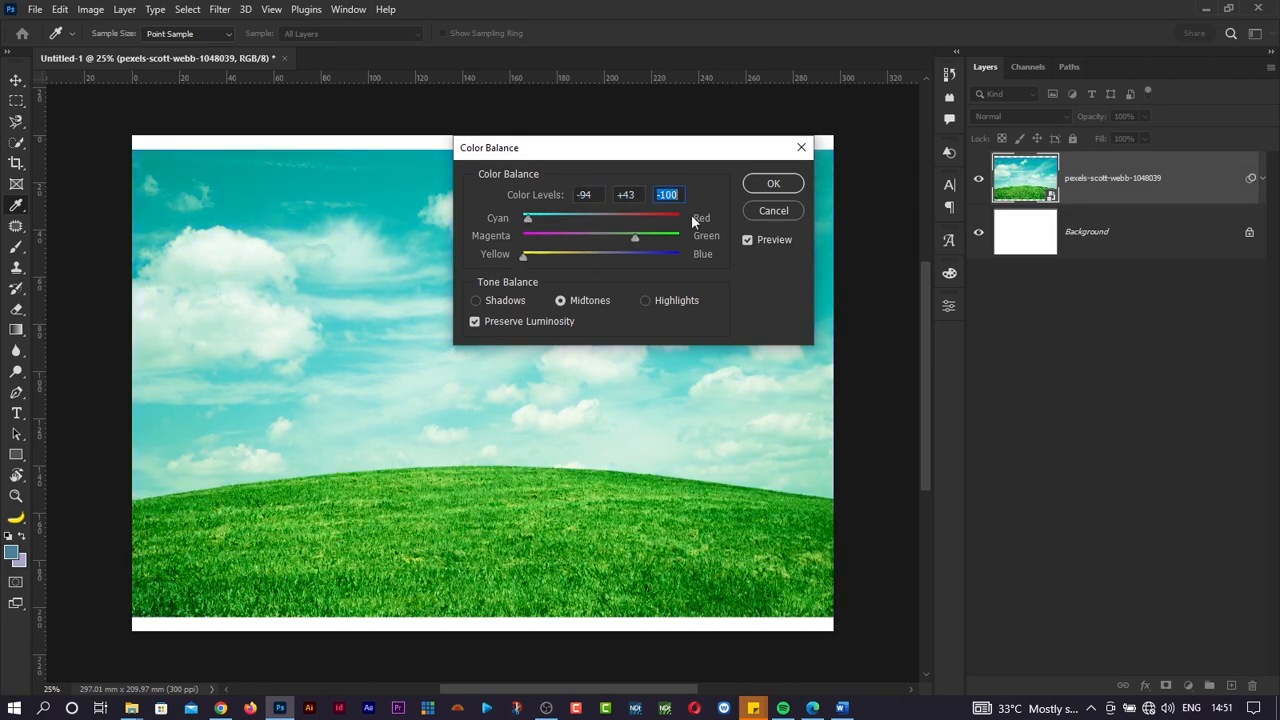
{"action": "left_click", "coordinate": [773, 184]}
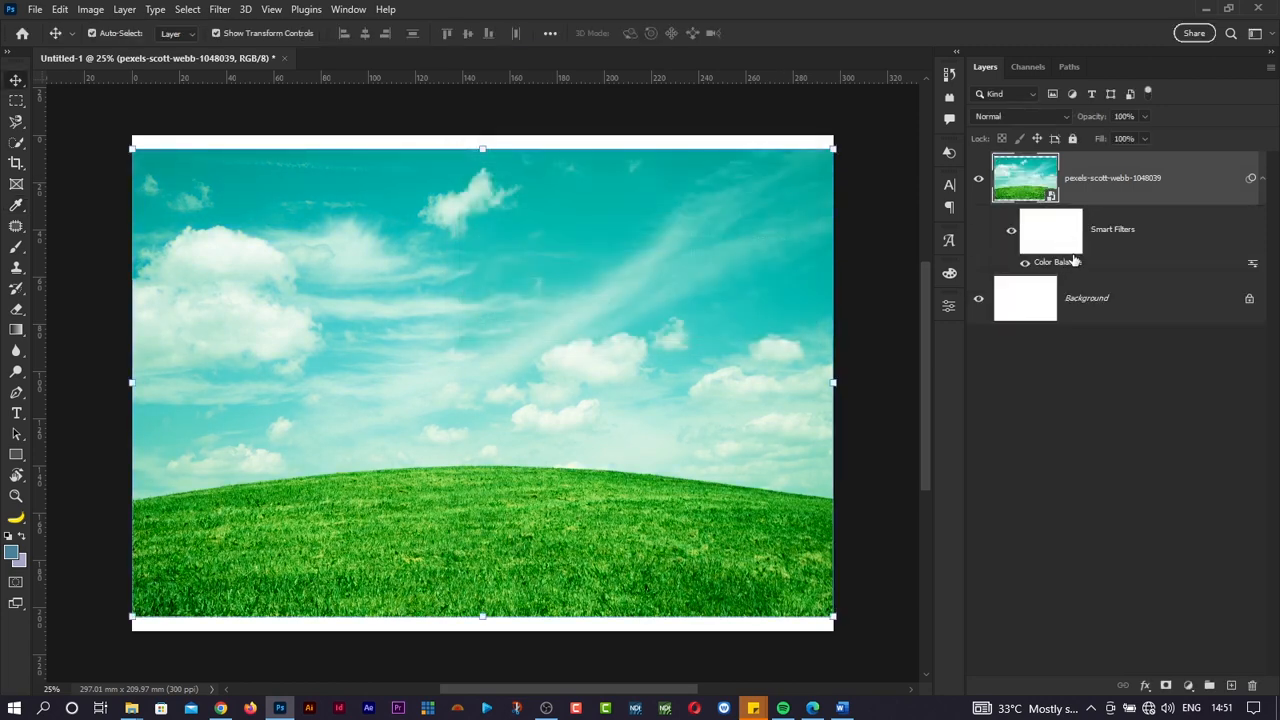
Step: Add a Brightness/Contrast smart filter to the hill photo with contrast set to -44
{"action": "left_click", "coordinate": [90, 9]}
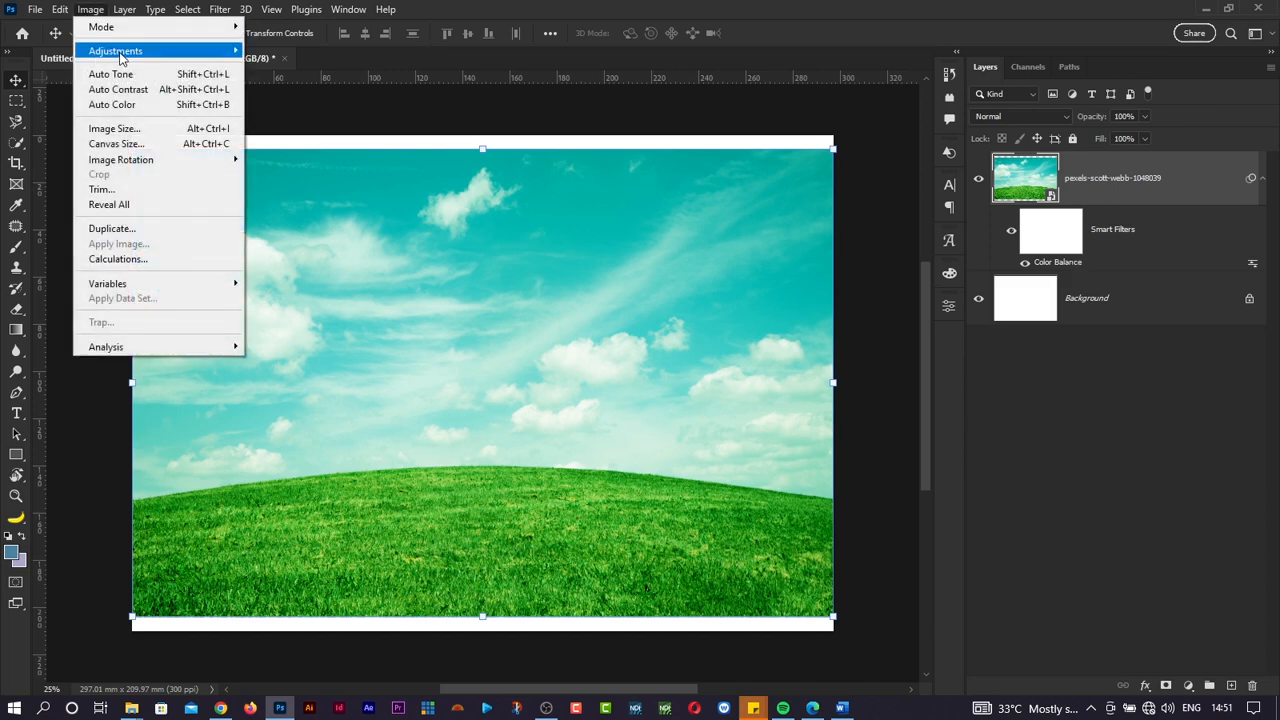
{"action": "mouse_move", "coordinate": [145, 58]}
{"action": "left_click", "coordinate": [300, 50]}
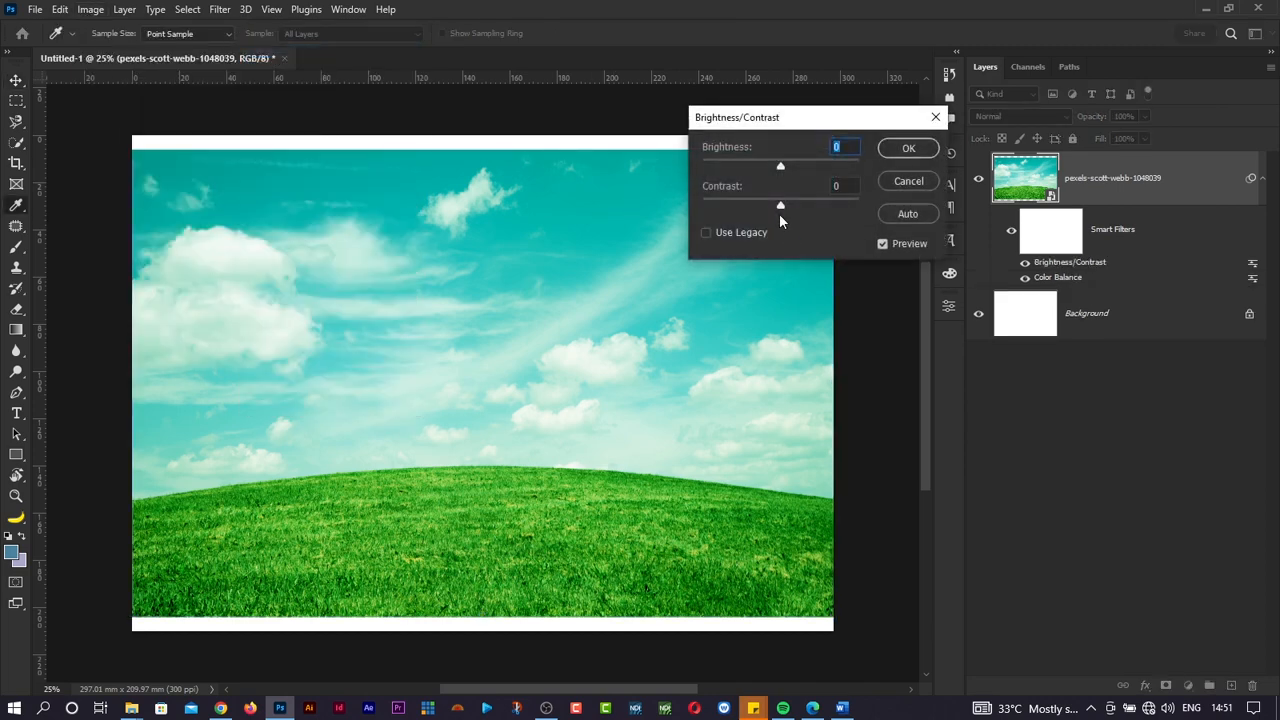
{"action": "left_click_drag", "start_coordinate": [765, 207], "coordinate": [711, 206]}
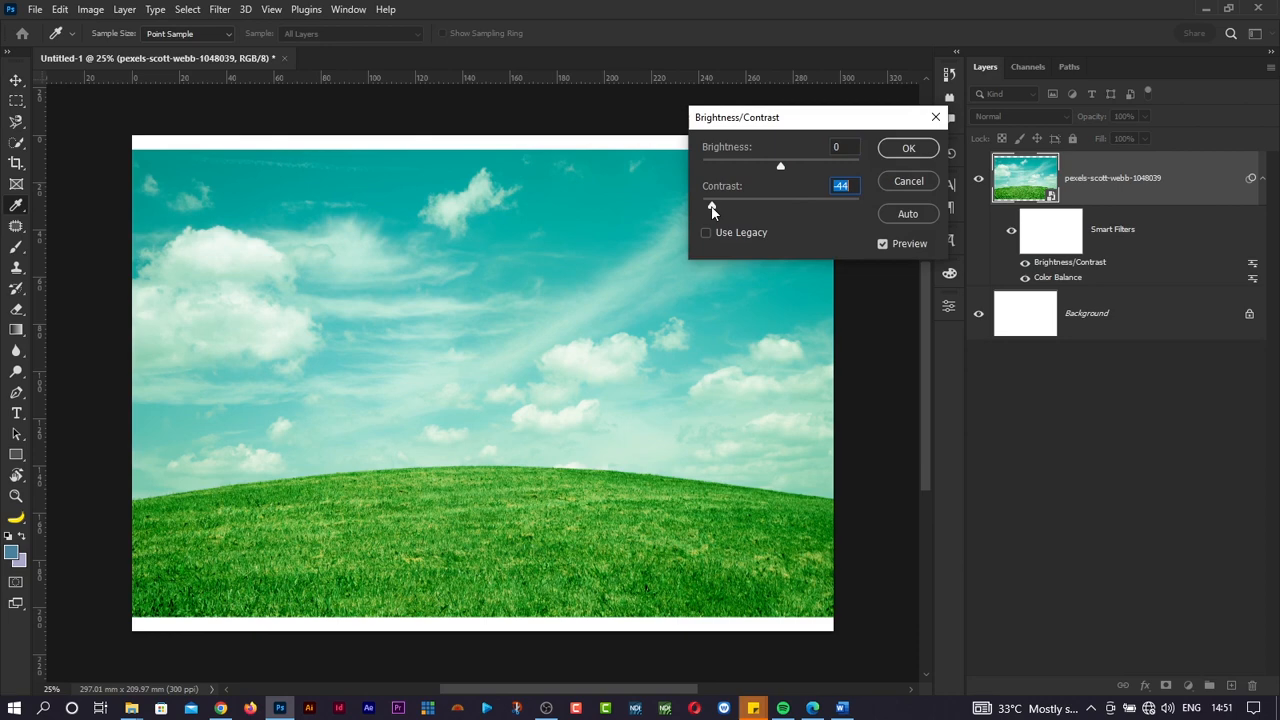
{"action": "left_click", "coordinate": [917, 152]}
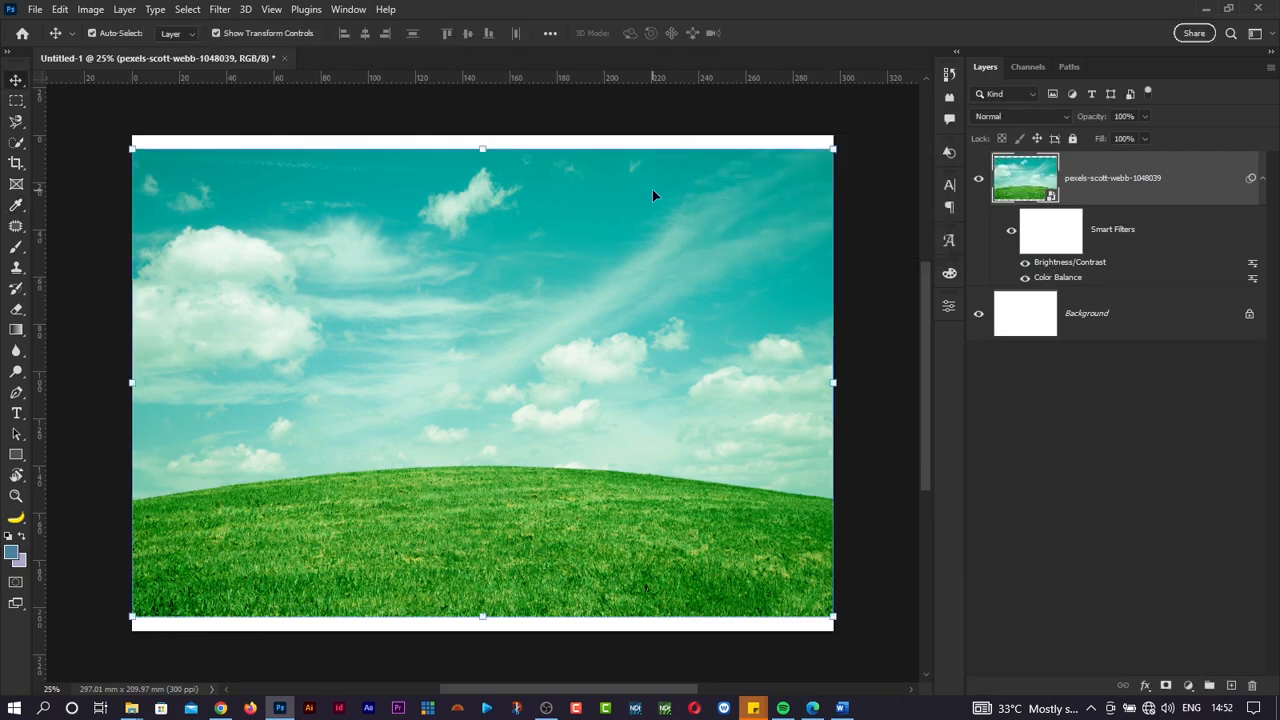
Step: Add a Hue/Saturation smart filter to the hill photo with saturation set to -60
{"action": "left_click", "coordinate": [91, 10]}
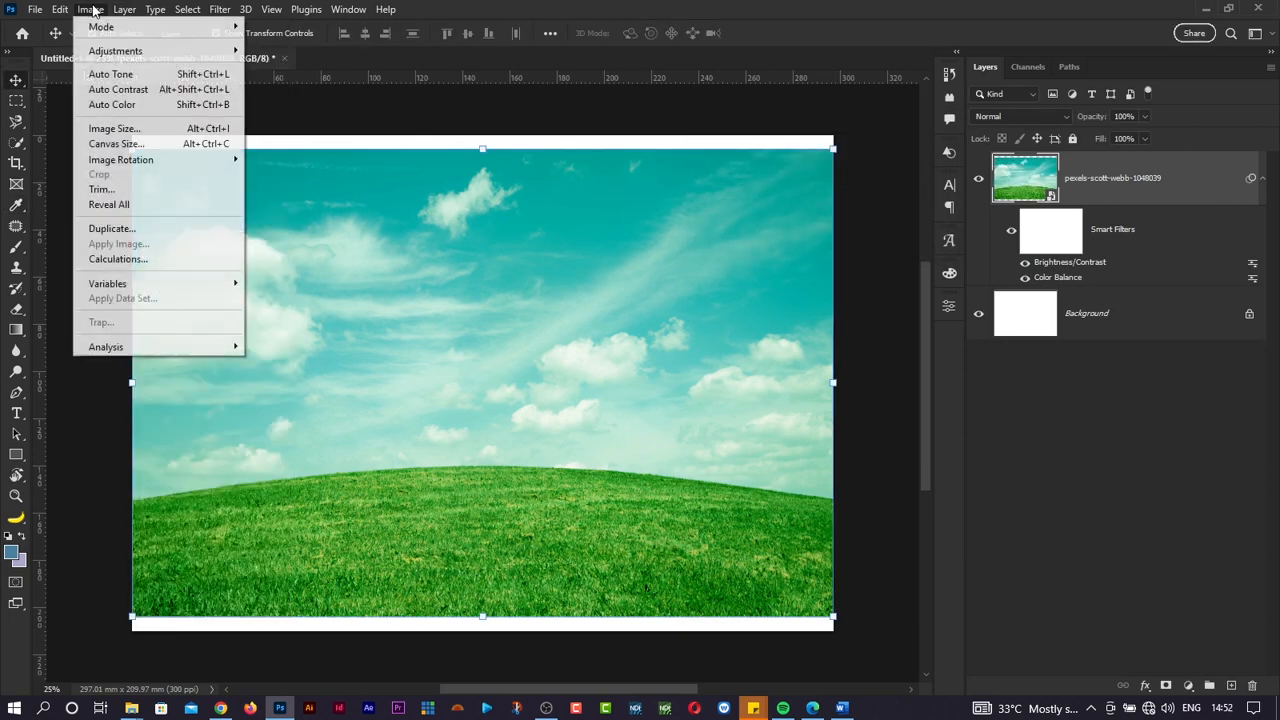
{"action": "mouse_move", "coordinate": [120, 50]}
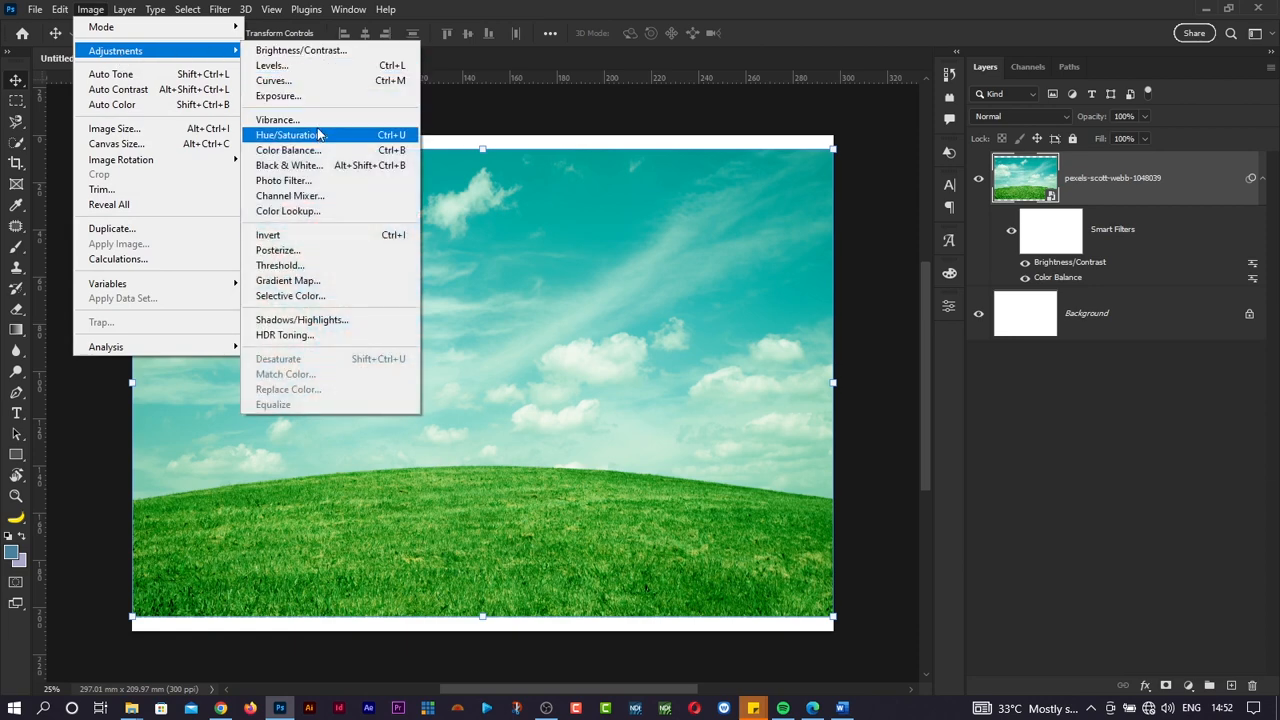
{"action": "left_click", "coordinate": [318, 135]}
{"action": "left_click_drag", "start_coordinate": [702, 252], "coordinate": [656, 257]}
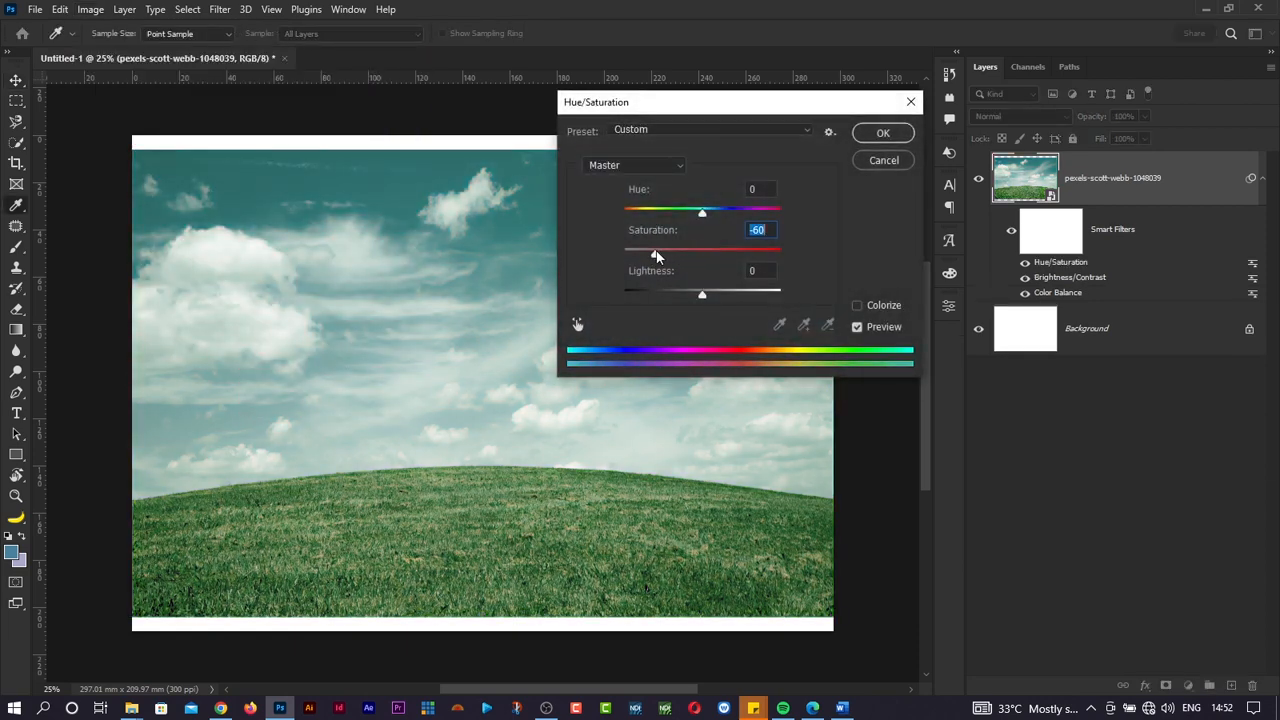
{"action": "left_click", "coordinate": [885, 134]}
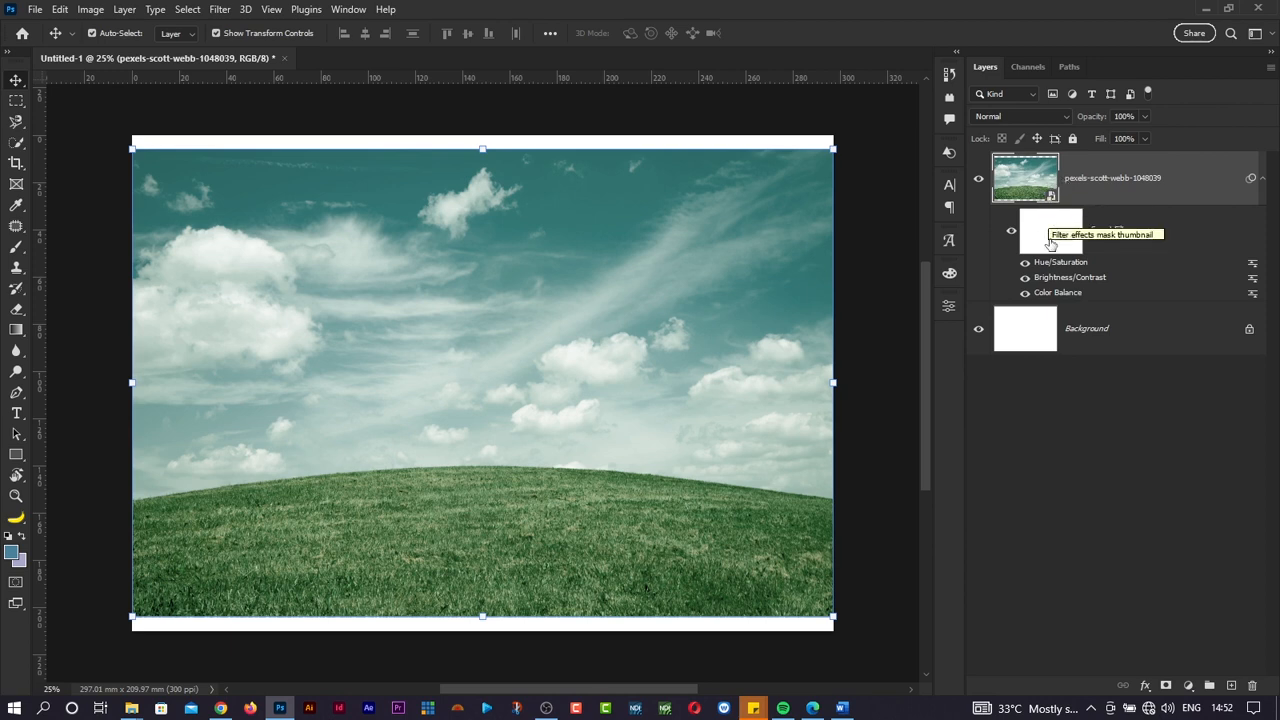
Step: Paint black on the hill photo's smart filter mask over the right-hand sky with a 720 px brush, then cover those strokes with white
{"action": "left_click", "coordinate": [1052, 235]}
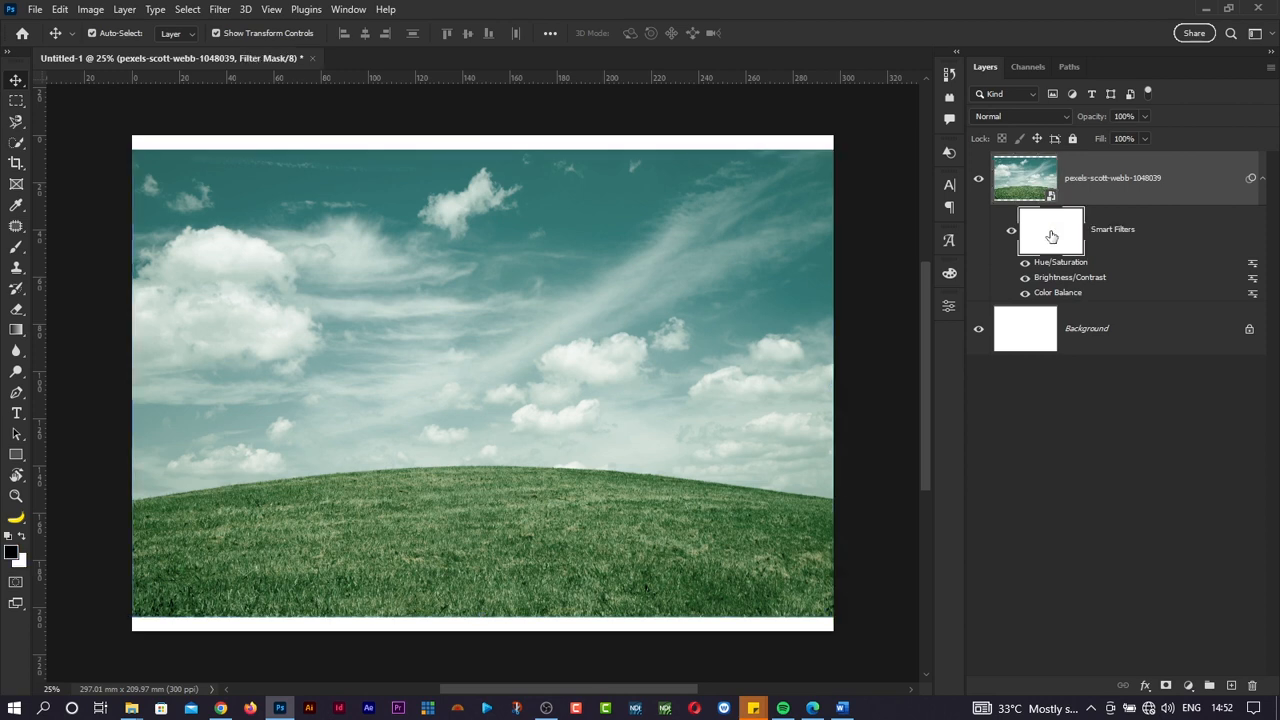
{"action": "key", "text": "b"}
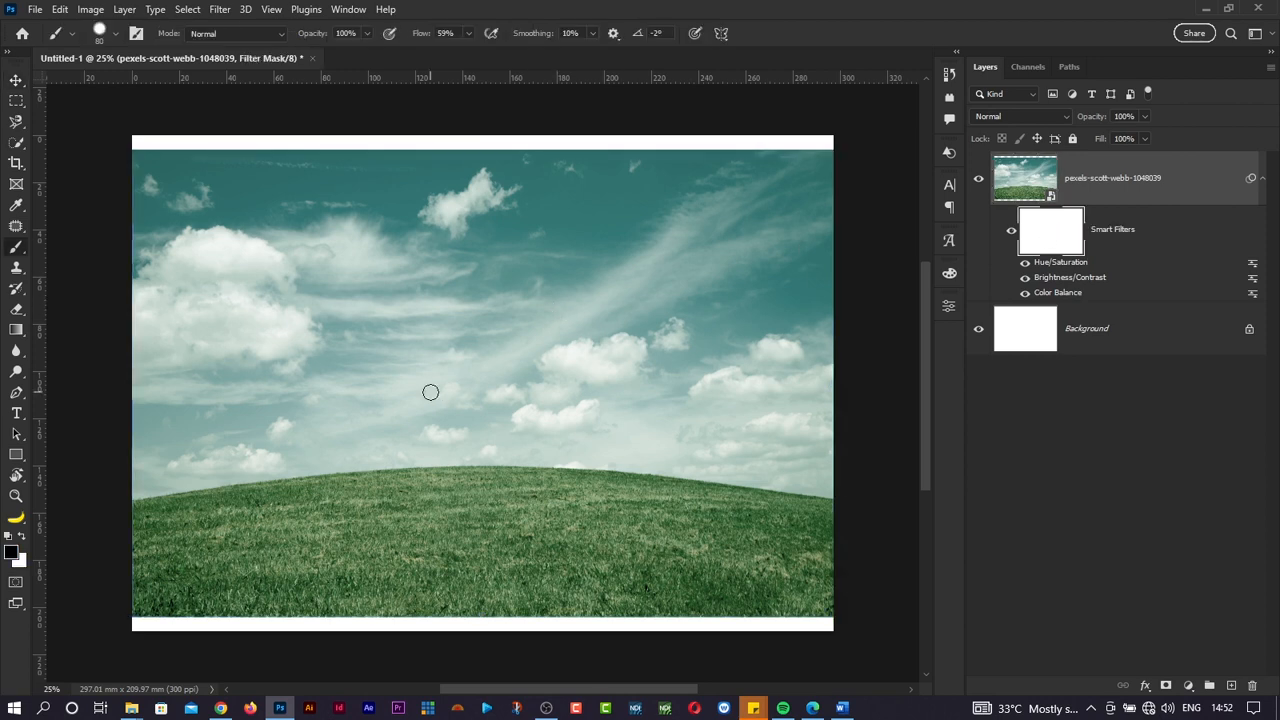
{"action": "mouse_move", "coordinate": [430, 392]}
{"action": "left_mouse_down"}
{"action": "mouse_move", "coordinate": [434, 257]}
{"action": "mouse_move", "coordinate": [474, 193]}
{"action": "mouse_move", "coordinate": [467, 158]}
{"action": "left_mouse_up"}
{"action": "left_click_drag", "start_coordinate": [508, 292], "coordinate": [521, 224]}
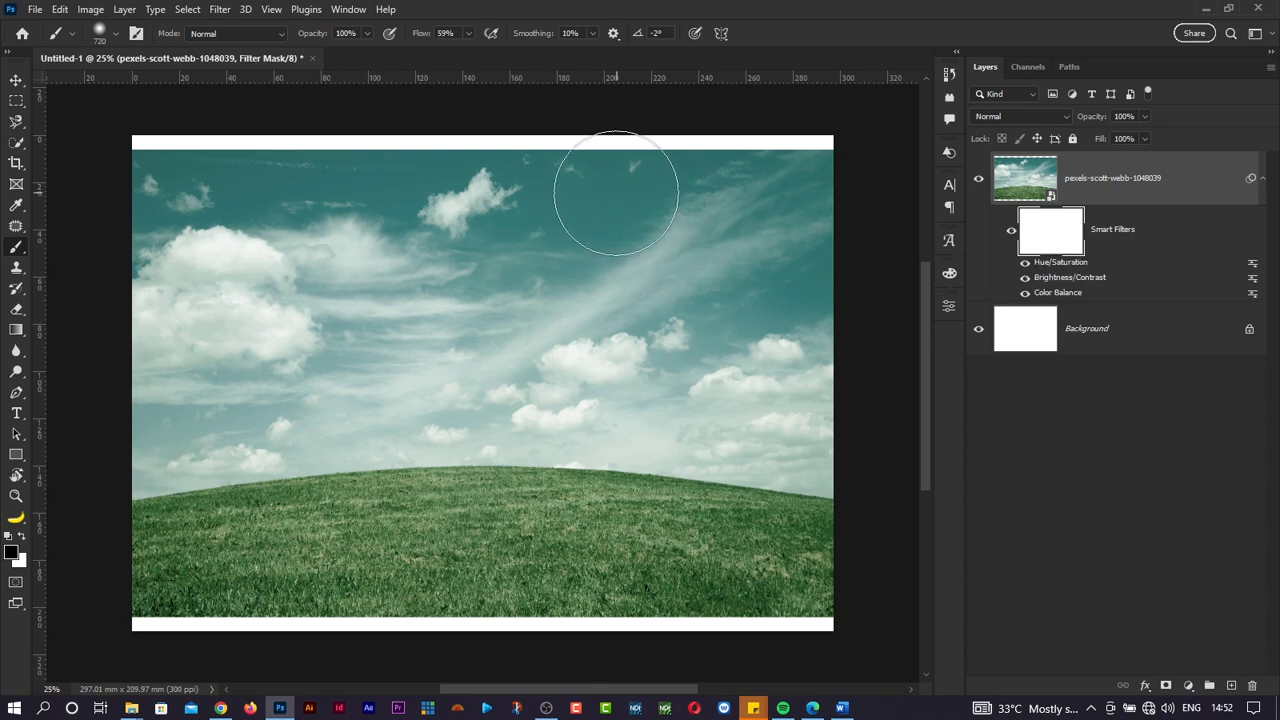
{"action": "mouse_move", "coordinate": [614, 186]}
{"action": "left_mouse_down"}
{"action": "mouse_move", "coordinate": [700, 250]}
{"action": "mouse_move", "coordinate": [828, 425]}
{"action": "mouse_move", "coordinate": [608, 186]}
{"action": "mouse_move", "coordinate": [550, 154]}
{"action": "mouse_move", "coordinate": [540, 164]}
{"action": "left_mouse_up"}
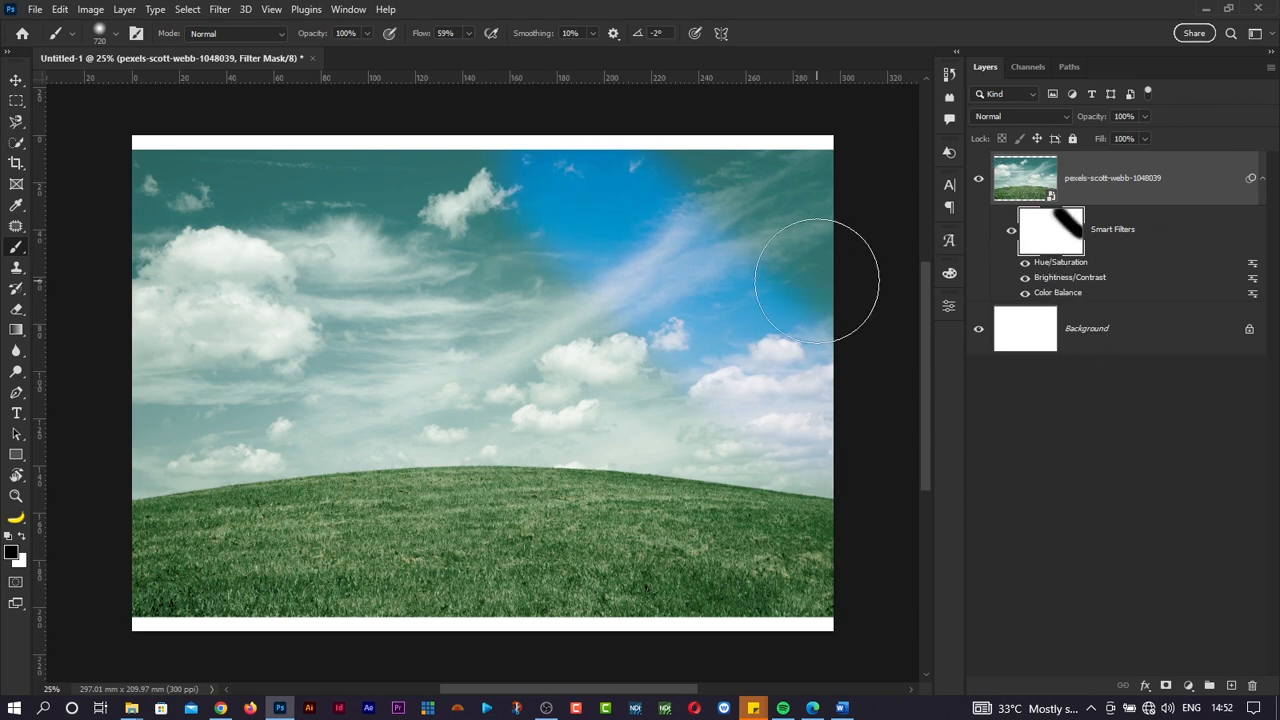
{"action": "mouse_move", "coordinate": [829, 277]}
{"action": "left_mouse_down"}
{"action": "mouse_move", "coordinate": [631, 154]}
{"action": "mouse_move", "coordinate": [799, 284]}
{"action": "mouse_move", "coordinate": [826, 229]}
{"action": "mouse_move", "coordinate": [697, 196]}
{"action": "mouse_move", "coordinate": [816, 194]}
{"action": "mouse_move", "coordinate": [555, 175]}
{"action": "mouse_move", "coordinate": [608, 272]}
{"action": "mouse_move", "coordinate": [504, 186]}
{"action": "left_mouse_up"}
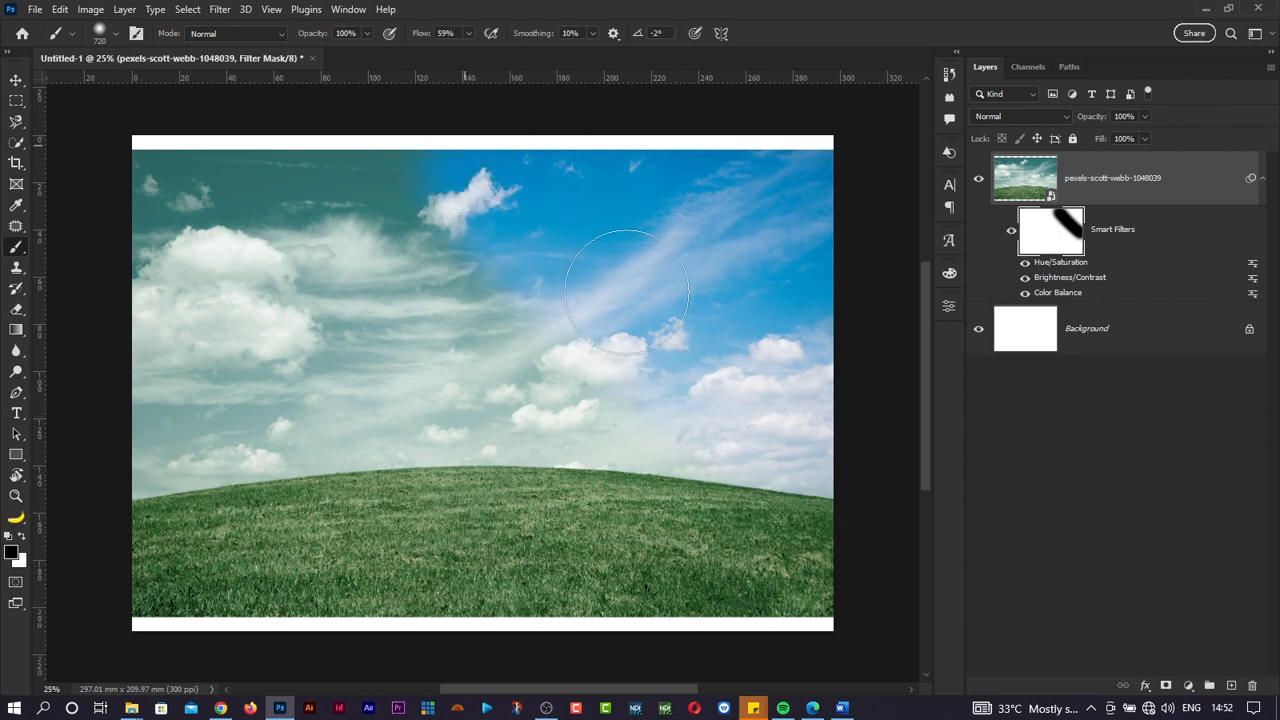
{"action": "key", "text": "x"}
{"action": "mouse_move", "coordinate": [686, 300]}
{"action": "left_mouse_down"}
{"action": "mouse_move", "coordinate": [553, 264]}
{"action": "mouse_move", "coordinate": [446, 183]}
{"action": "mouse_move", "coordinate": [485, 200]}
{"action": "mouse_move", "coordinate": [655, 384]}
{"action": "mouse_move", "coordinate": [889, 537]}
{"action": "mouse_move", "coordinate": [606, 267]}
{"action": "mouse_move", "coordinate": [515, 207]}
{"action": "mouse_move", "coordinate": [627, 294]}
{"action": "mouse_move", "coordinate": [832, 392]}
{"action": "mouse_move", "coordinate": [697, 247]}
{"action": "mouse_move", "coordinate": [481, 78]}
{"action": "mouse_move", "coordinate": [739, 224]}
{"action": "mouse_move", "coordinate": [779, 289]}
{"action": "mouse_move", "coordinate": [800, 268]}
{"action": "mouse_move", "coordinate": [597, 135]}
{"action": "mouse_move", "coordinate": [711, 194]}
{"action": "mouse_move", "coordinate": [767, 406]}
{"action": "mouse_move", "coordinate": [789, 338]}
{"action": "mouse_move", "coordinate": [808, 434]}
{"action": "mouse_move", "coordinate": [777, 530]}
{"action": "mouse_move", "coordinate": [595, 433]}
{"action": "left_mouse_up"}
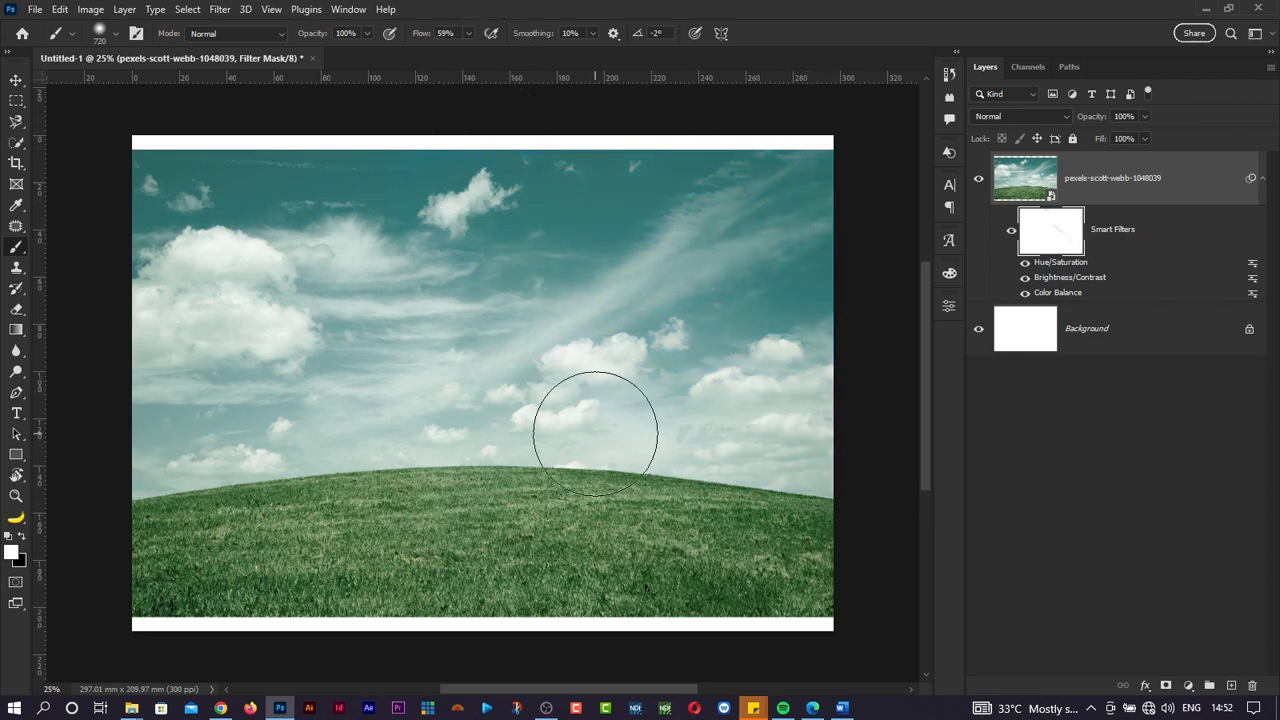
Step: Revert the document history to the Place Embedded Smart Object state, removing the brush strokes and the smart filters
{"action": "key", "text": "v"}
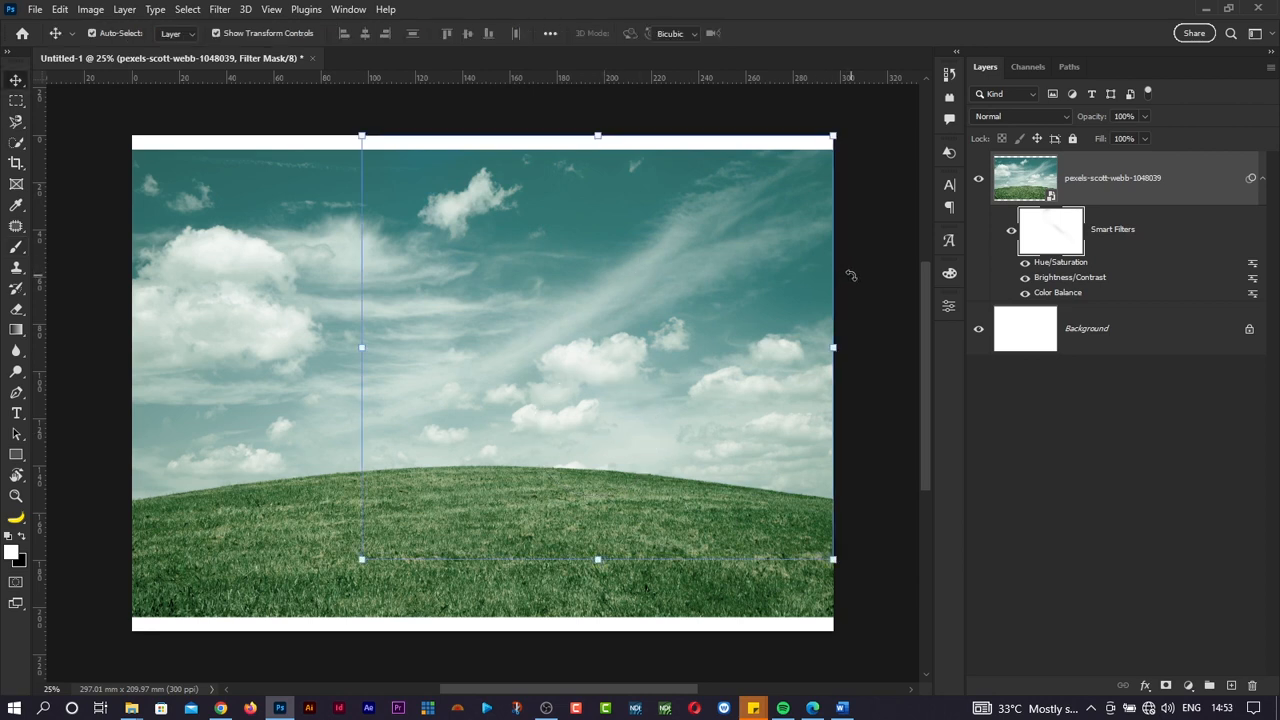
{"action": "key", "text": "ctrl+t"}
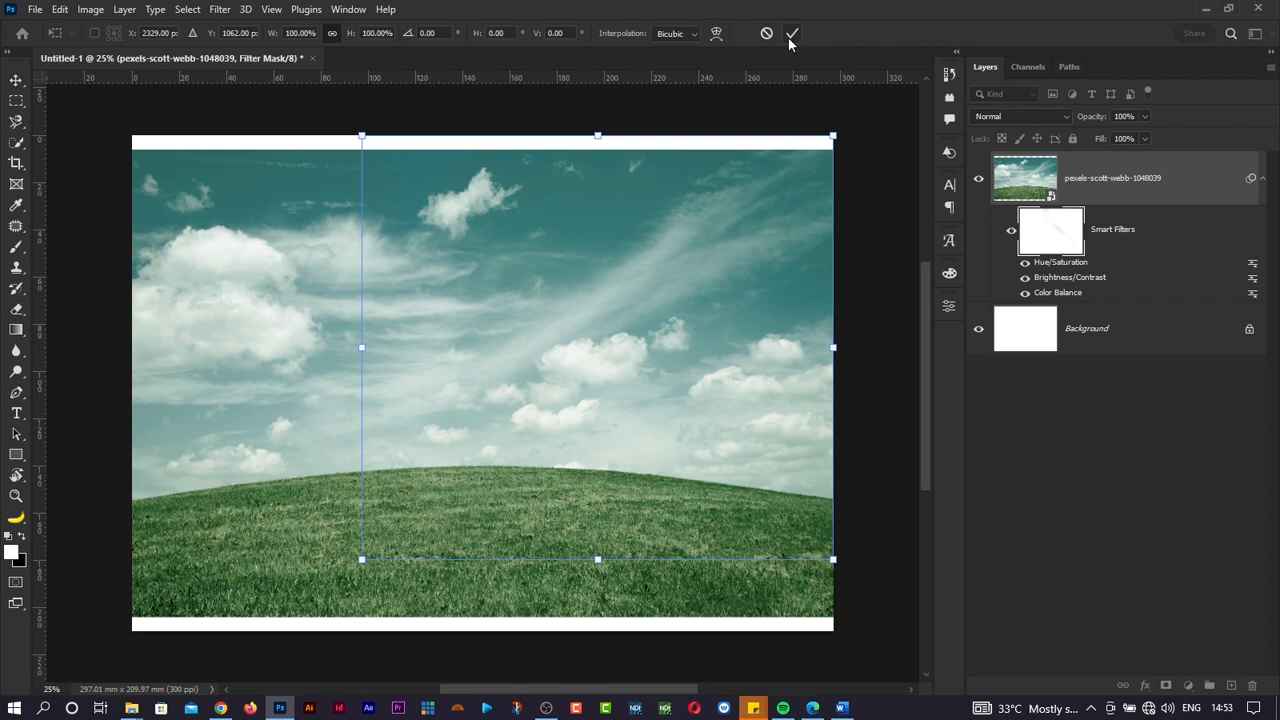
{"action": "left_click", "coordinate": [950, 76]}
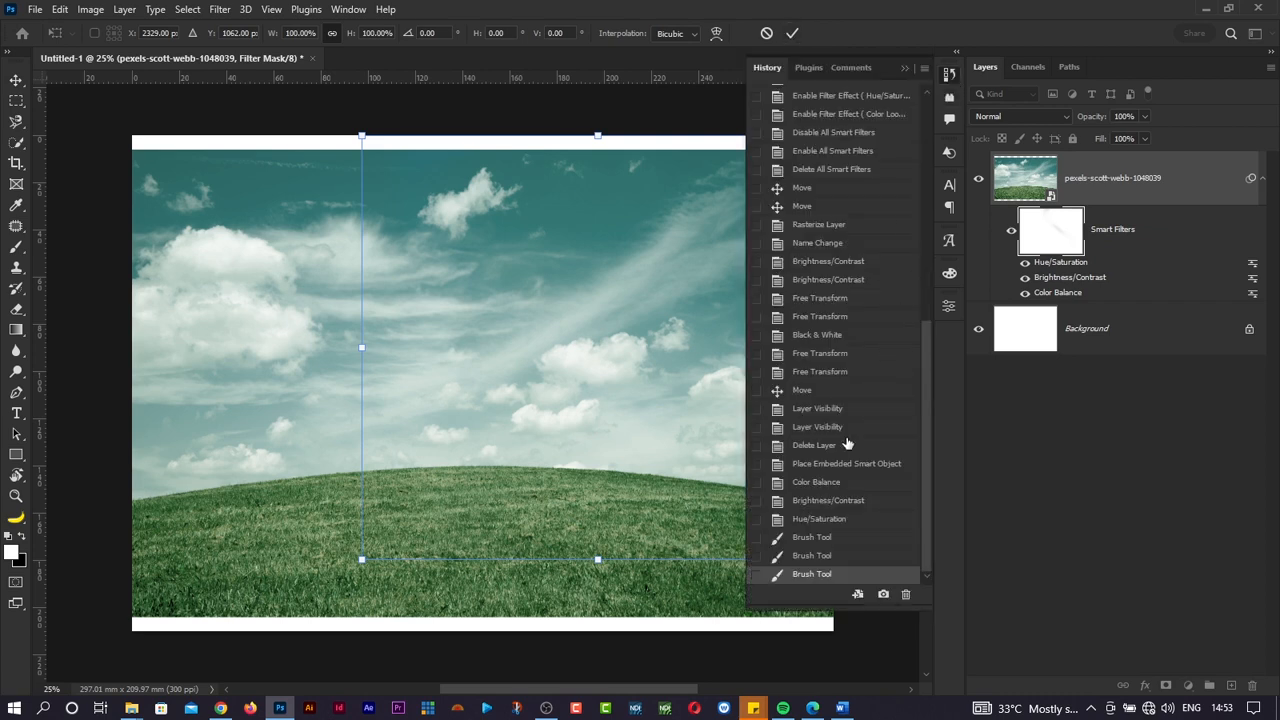
{"action": "left_click", "coordinate": [790, 33]}
{"action": "left_click", "coordinate": [818, 519]}
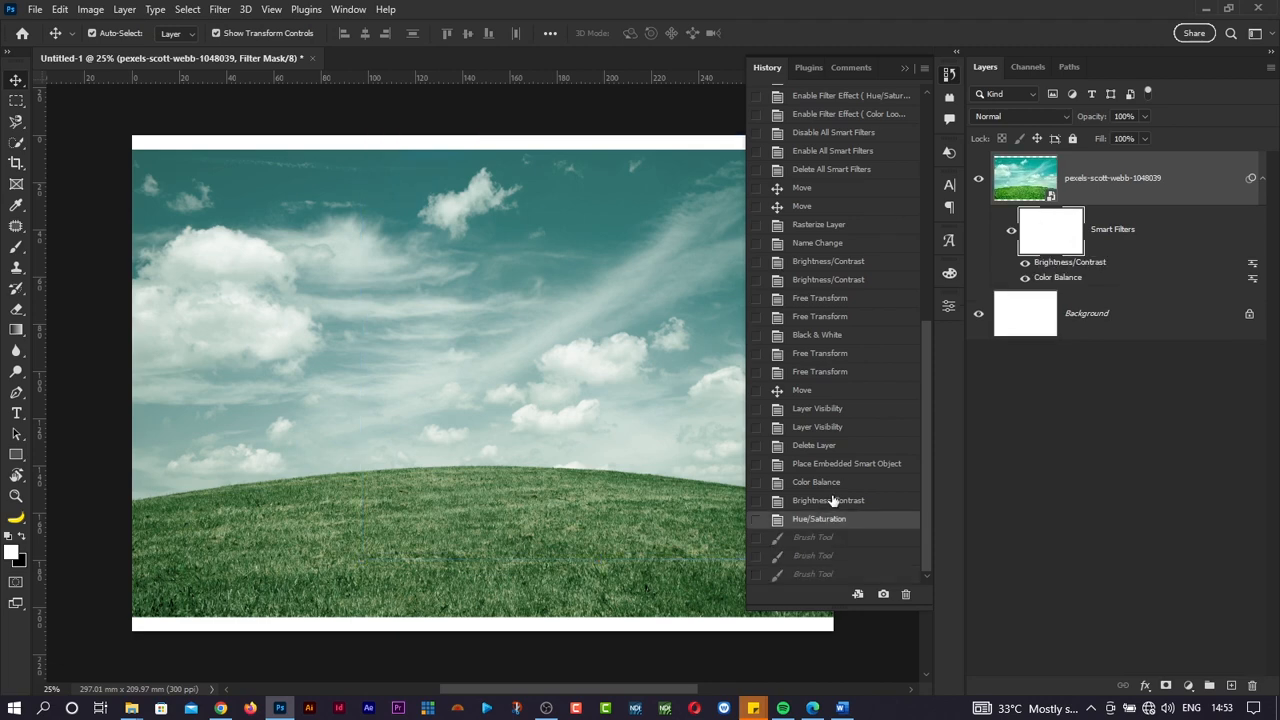
{"action": "left_click", "coordinate": [820, 501]}
{"action": "left_click", "coordinate": [832, 482]}
{"action": "left_click", "coordinate": [843, 464]}
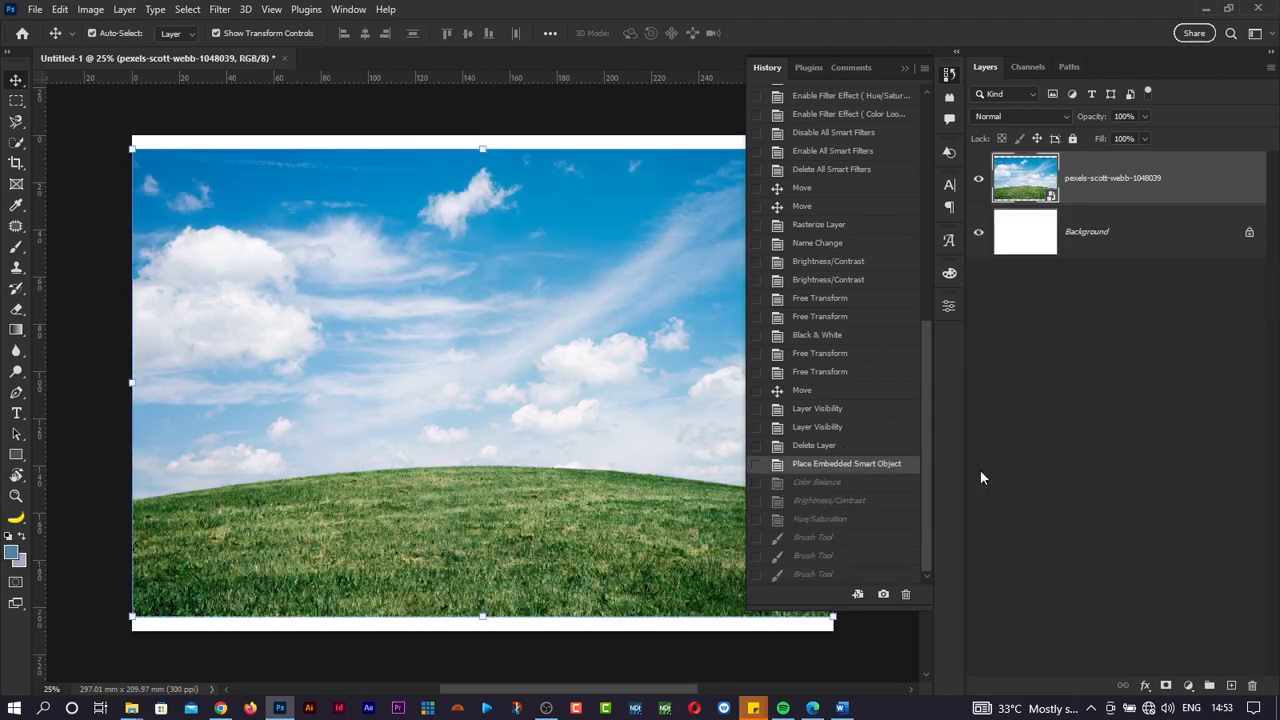
Step: Close the document history and rename the hill photo layer as Sky
{"action": "left_click", "coordinate": [950, 76]}
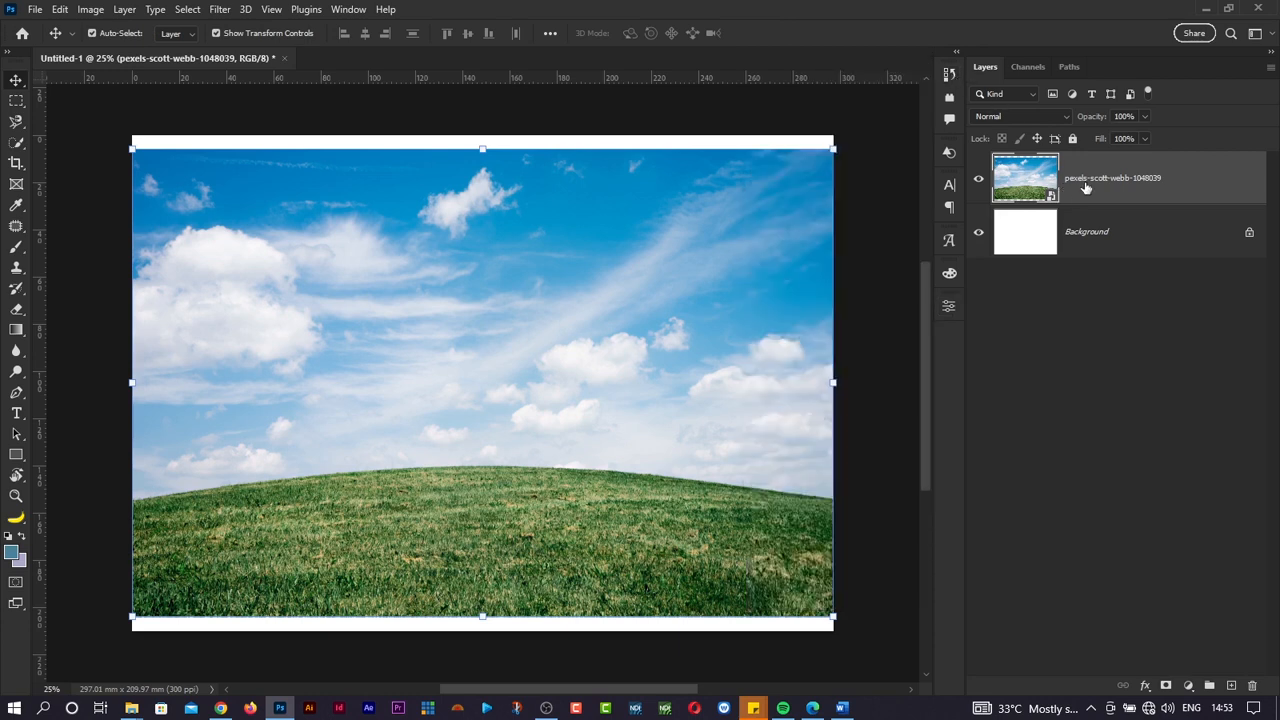
{"action": "double_click", "coordinate": [1086, 186]}
{"action": "type", "text": "Sky"}
{"action": "key", "text": "Return"}
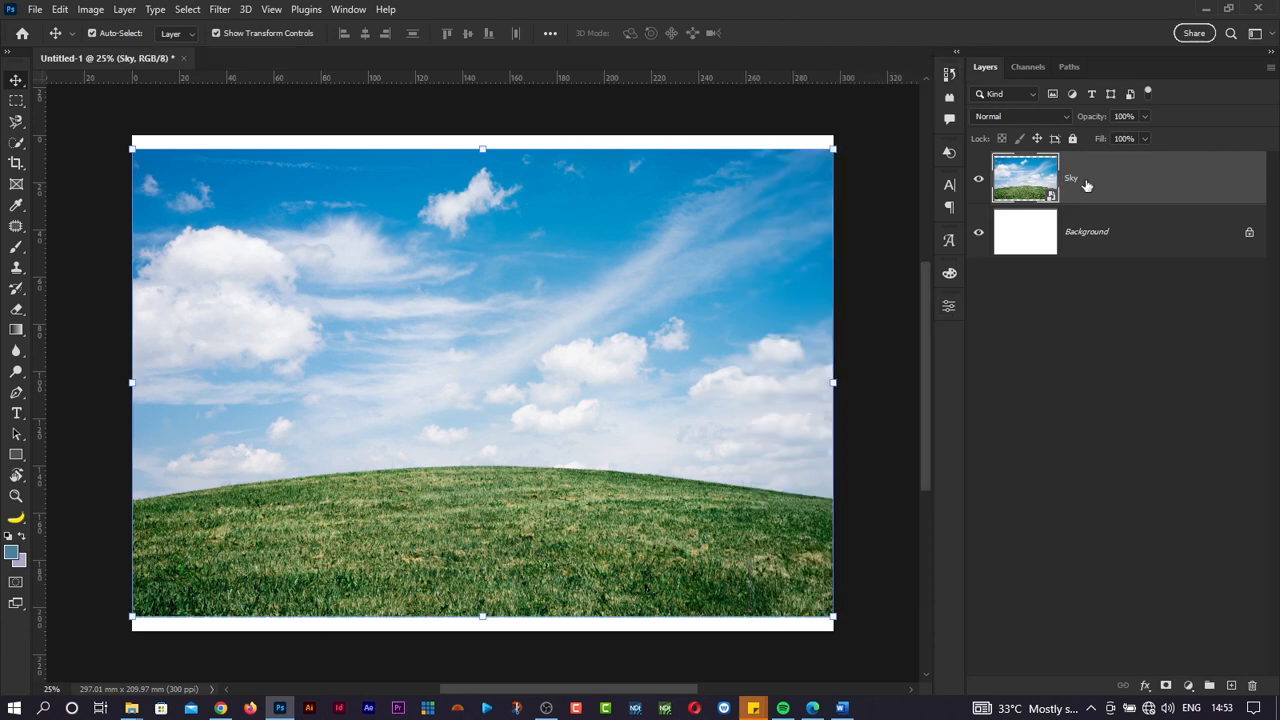
Step: Start a Hue/Saturation adjustment on the Sky layer and set the hue to -27
{"action": "left_click", "coordinate": [91, 10]}
{"action": "mouse_move", "coordinate": [122, 52]}
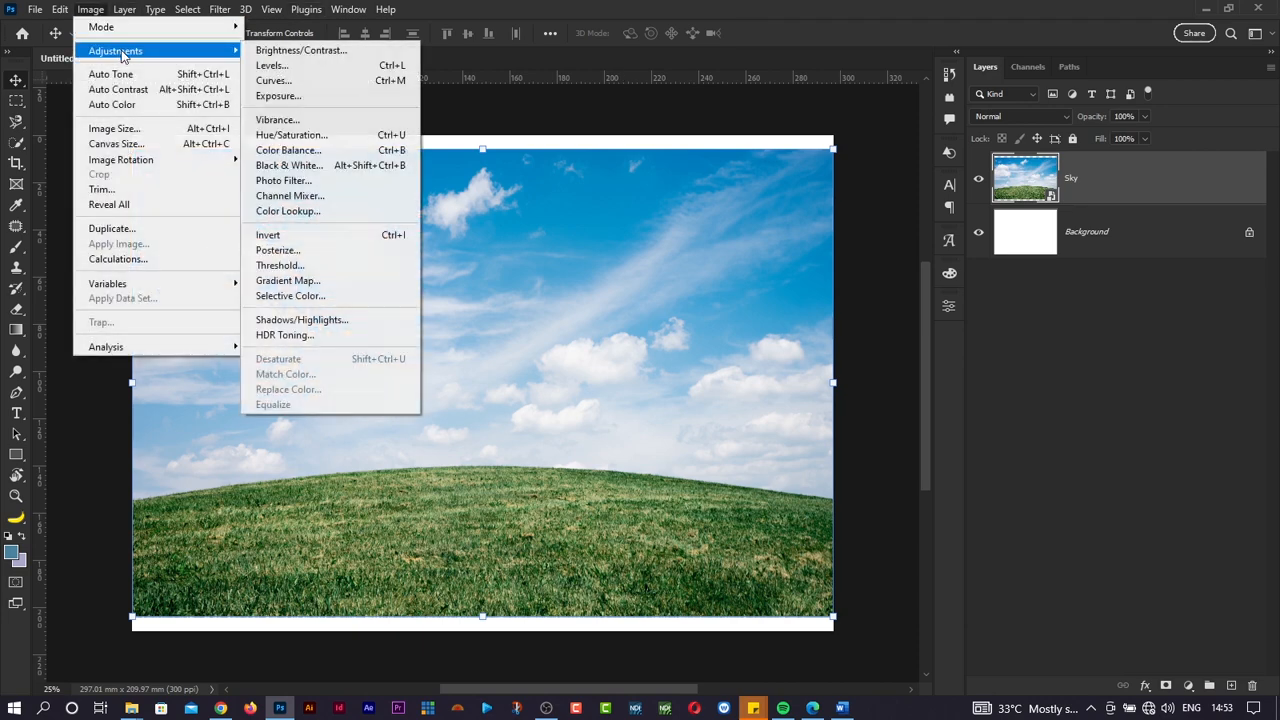
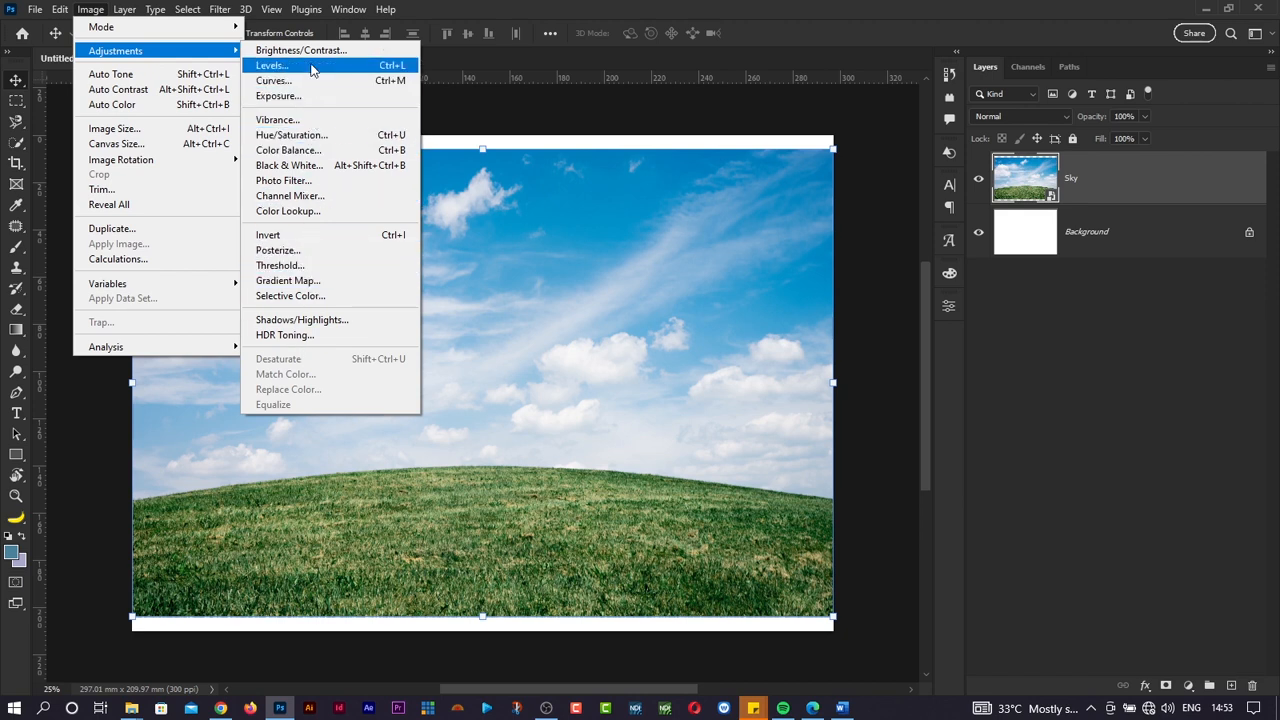
{"action": "left_click", "coordinate": [290, 135]}
{"action": "left_click_drag", "start_coordinate": [677, 111], "coordinate": [724, 99]}
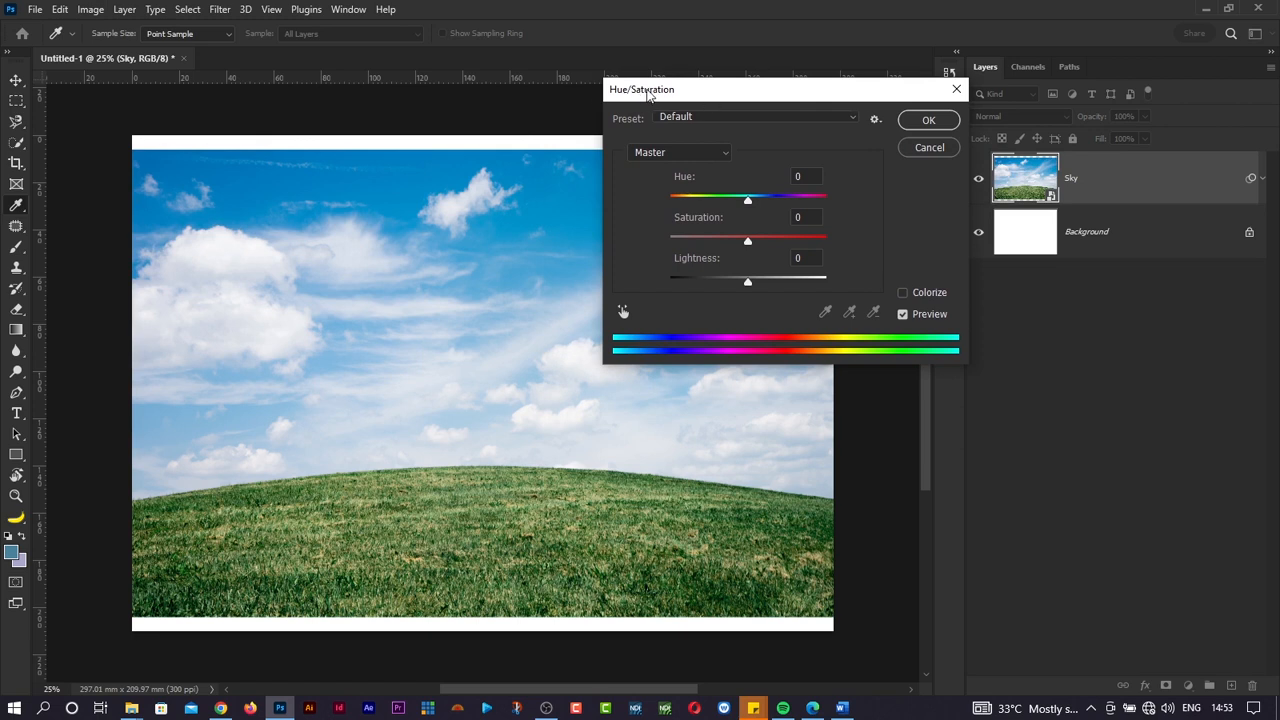
{"action": "left_click_drag", "start_coordinate": [648, 95], "coordinate": [617, 70]}
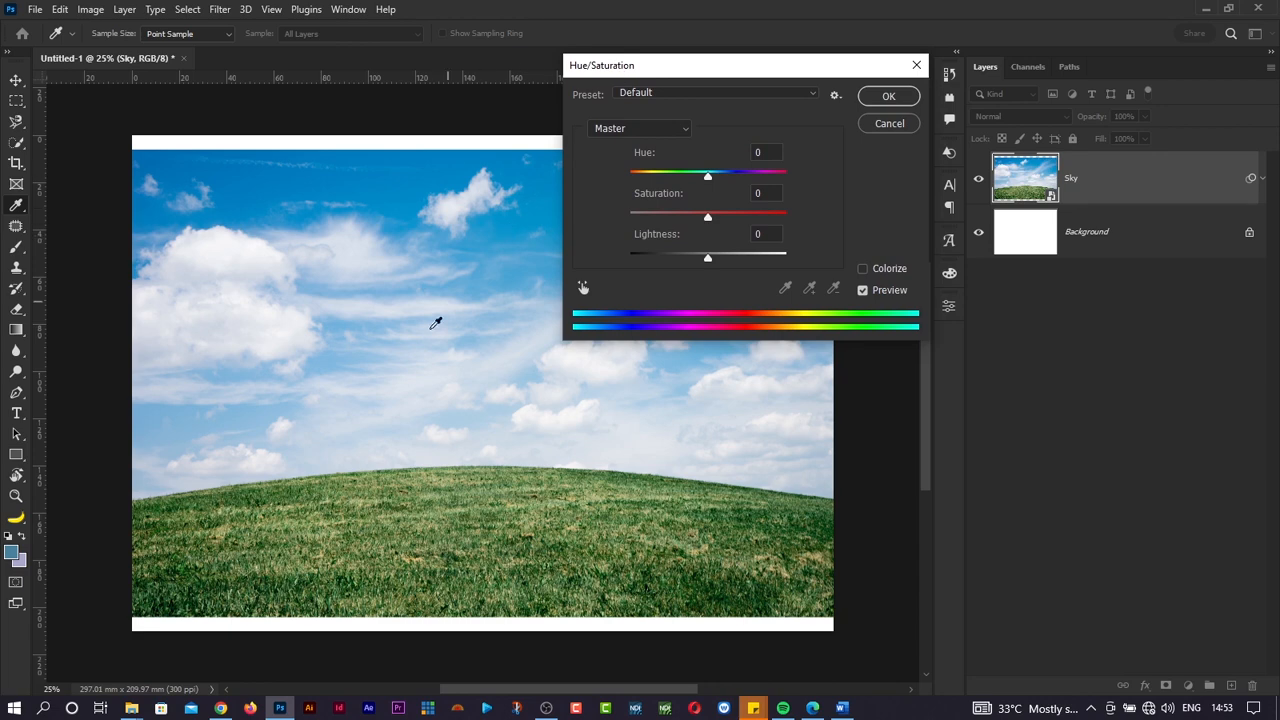
{"action": "mouse_move", "coordinate": [707, 178]}
{"action": "left_mouse_down"}
{"action": "mouse_move", "coordinate": [631, 178]}
{"action": "mouse_move", "coordinate": [772, 176]}
{"action": "mouse_move", "coordinate": [651, 177]}
{"action": "mouse_move", "coordinate": [686, 177]}
{"action": "left_mouse_up"}
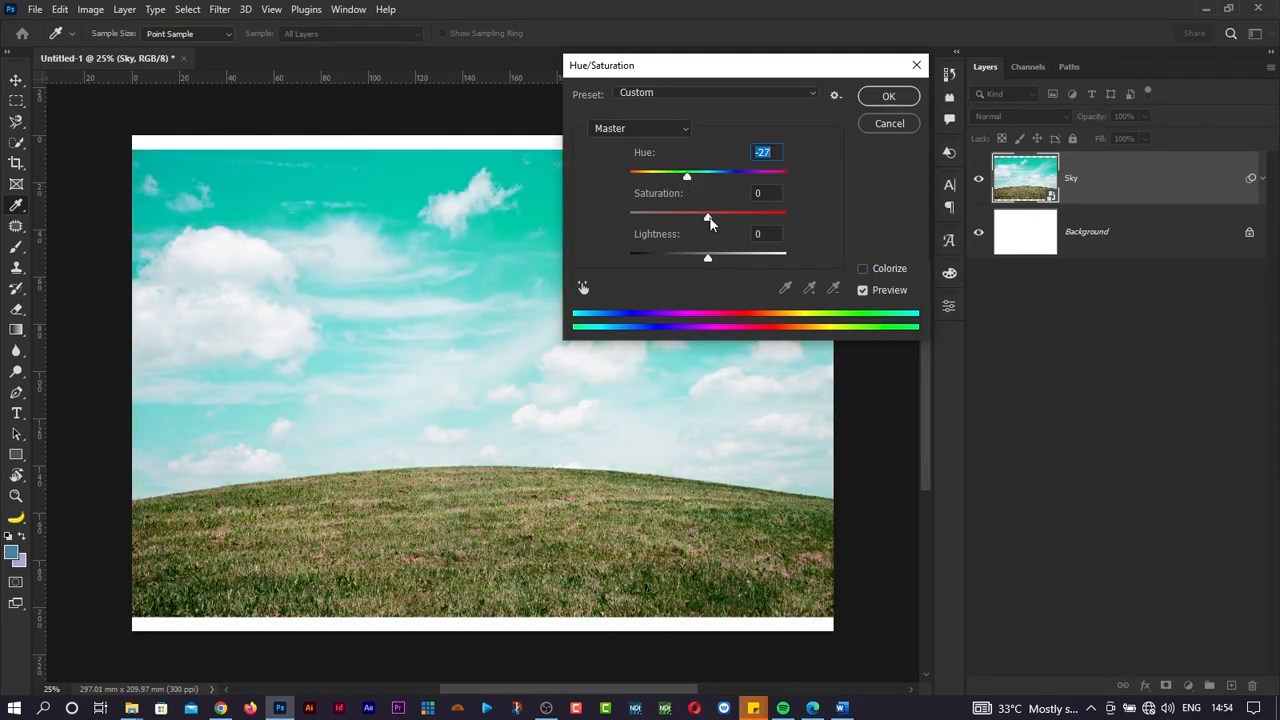
Step: Try the saturation at -100 and +100, then set it to -2 and the lightness to -38
{"action": "left_click_drag", "start_coordinate": [708, 222], "coordinate": [621, 214]}
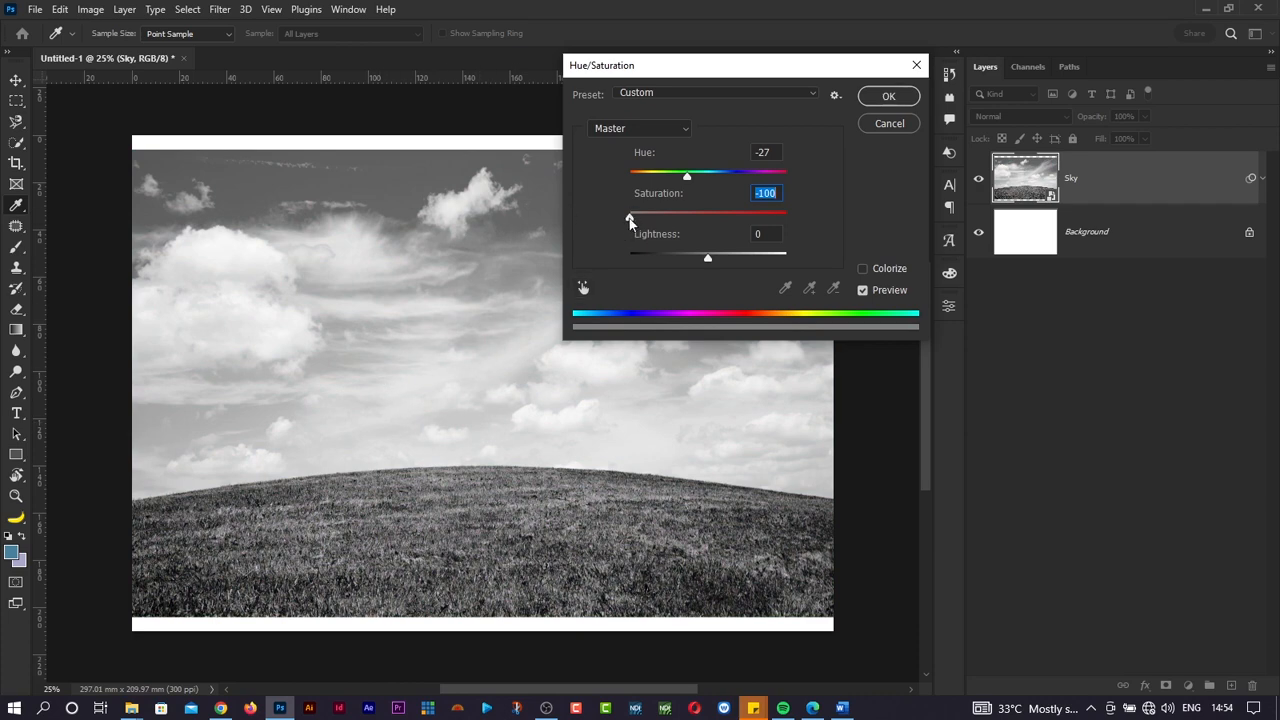
{"action": "left_click_drag", "start_coordinate": [632, 221], "coordinate": [786, 217]}
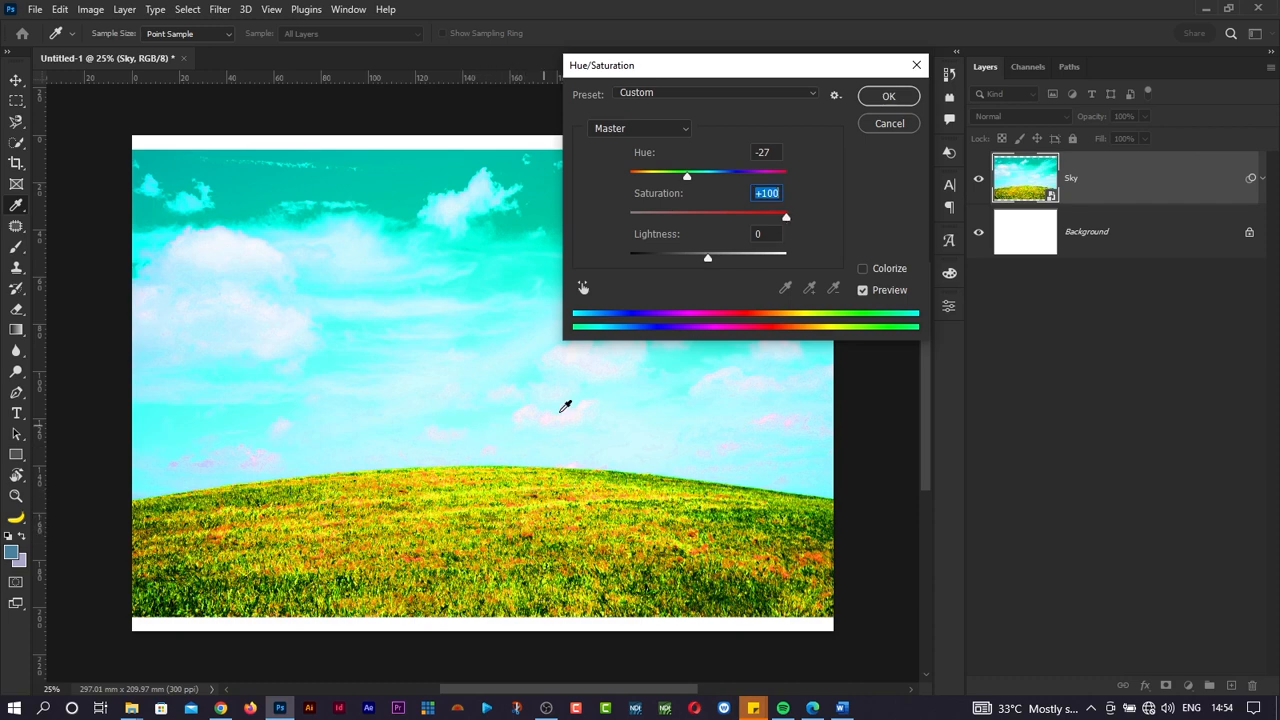
{"action": "left_click_drag", "start_coordinate": [786, 221], "coordinate": [679, 270]}
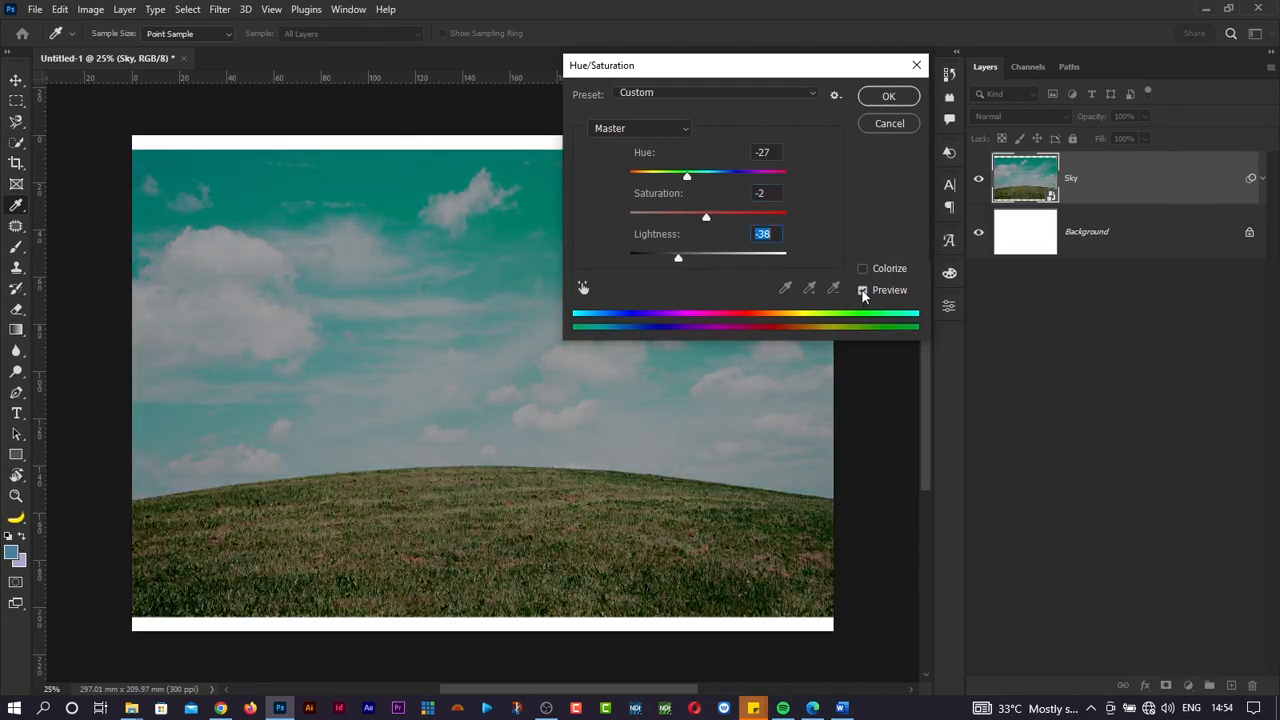
Step: Compare the adjustment with the preview off and on, raise the lightness, and apply the Hue/Saturation smart filter
{"action": "left_click", "coordinate": [862, 291]}
{"action": "left_click", "coordinate": [862, 291]}
{"action": "left_click_drag", "start_coordinate": [676, 257], "coordinate": [715, 257]}
{"action": "left_click", "coordinate": [885, 97]}
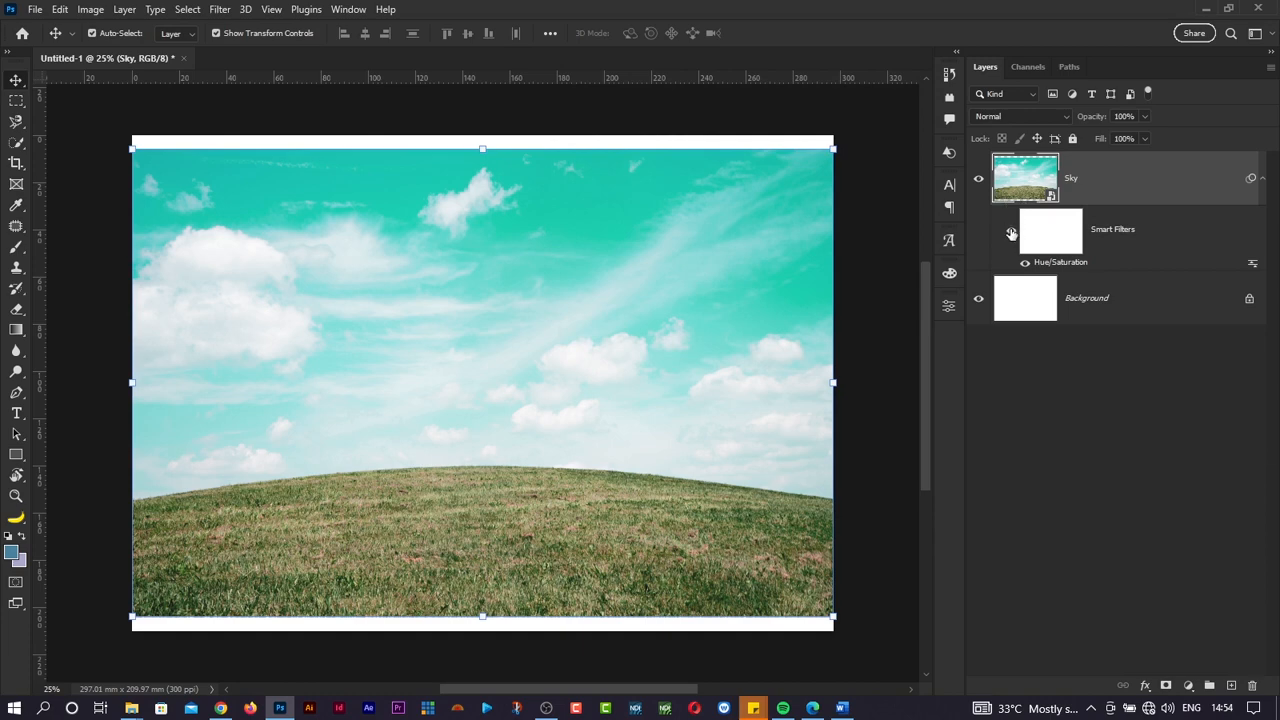
Step: Toggle the Sky layer's smart filters off and on to compare, then delete them
{"action": "left_click", "coordinate": [1011, 231]}
{"action": "left_click", "coordinate": [1011, 231]}
{"action": "left_click", "coordinate": [1011, 231]}
{"action": "left_click", "coordinate": [1011, 231]}
{"action": "left_click_drag", "start_coordinate": [1103, 233], "coordinate": [1252, 686]}
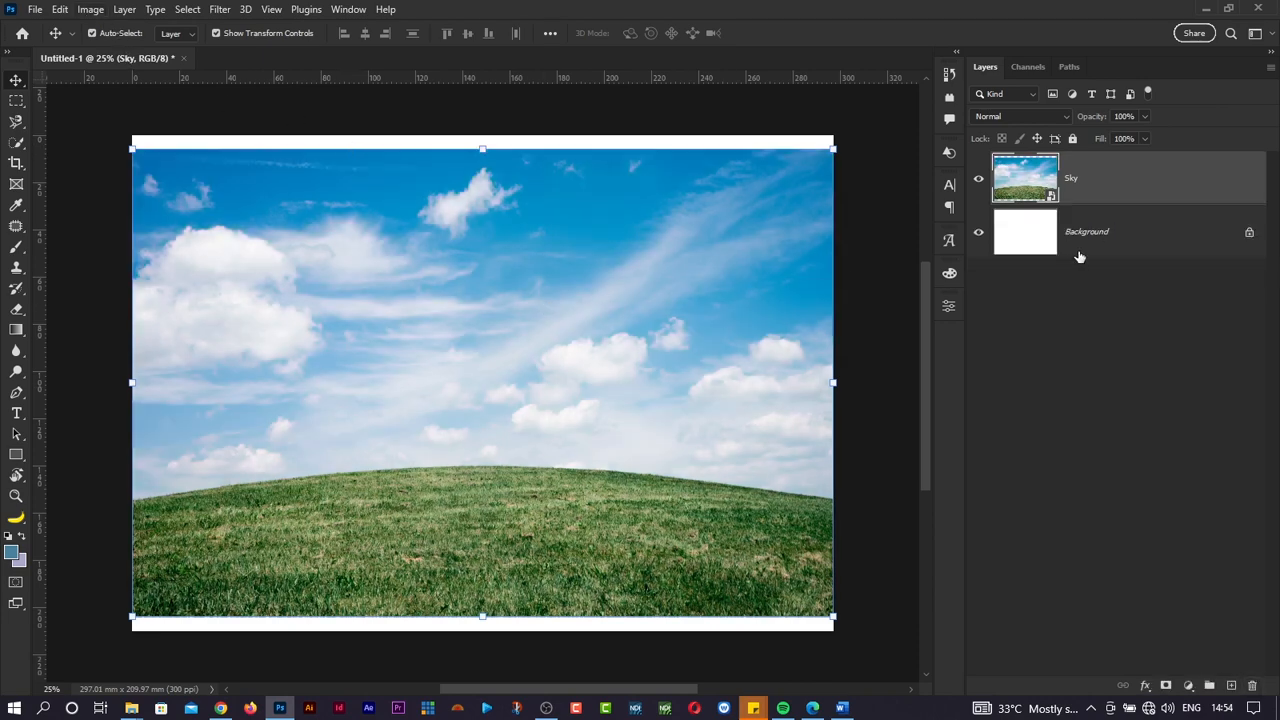
Step: Delete the Sky layer and place pexels-nappy-936043.jpg, the man in a blue suit, from the pictures folder, fitted to the canvas width
{"action": "key", "text": "Delete"}
{"action": "key", "text": "alt+Tab"}
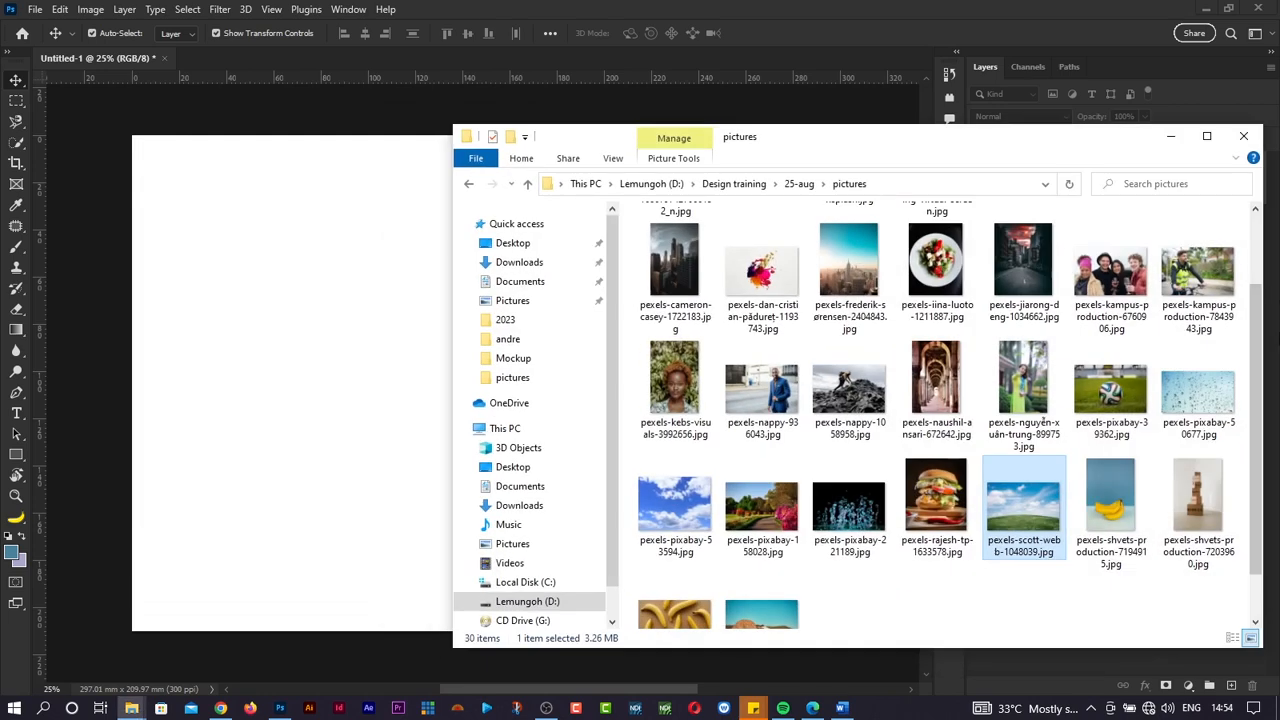
{"action": "scroll", "coordinate": [1024, 455], "scroll_direction": "down", "scroll_amount": 1}
{"action": "scroll", "coordinate": [1024, 461], "scroll_direction": "up", "scroll_amount": 2}
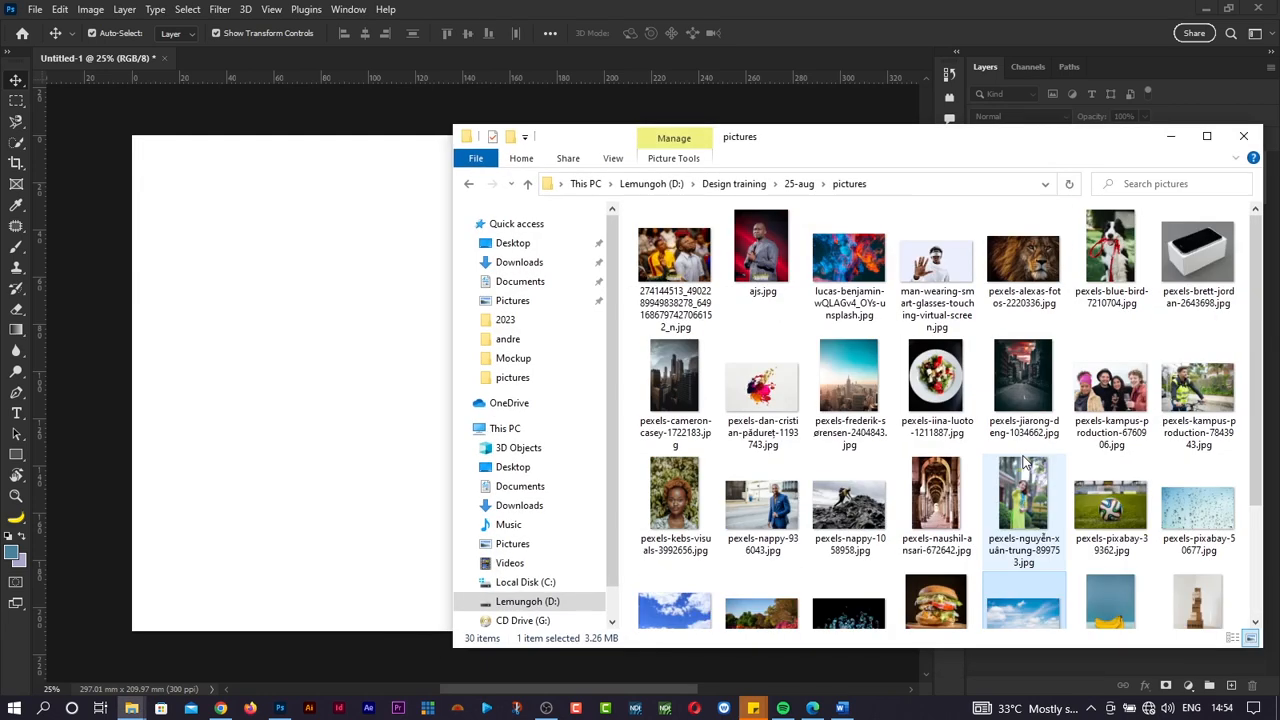
{"action": "scroll", "coordinate": [917, 465], "scroll_direction": "down", "scroll_amount": 2}
{"action": "scroll", "coordinate": [917, 465], "scroll_direction": "up", "scroll_amount": 2}
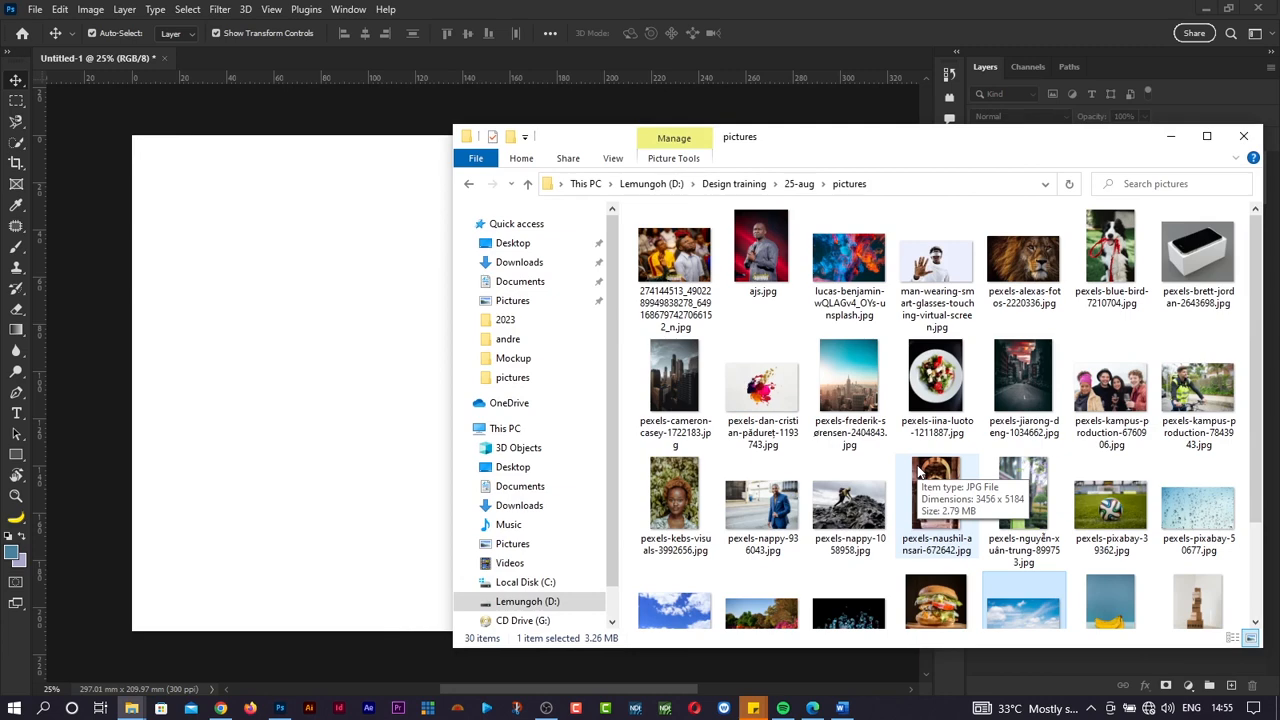
{"action": "scroll", "coordinate": [917, 465], "scroll_direction": "down", "scroll_amount": 2}
{"action": "scroll", "coordinate": [917, 465], "scroll_direction": "up", "scroll_amount": 2}
{"action": "scroll", "coordinate": [767, 470], "scroll_direction": "down", "scroll_amount": 1}
{"action": "left_click_drag", "start_coordinate": [767, 462], "coordinate": [309, 414]}
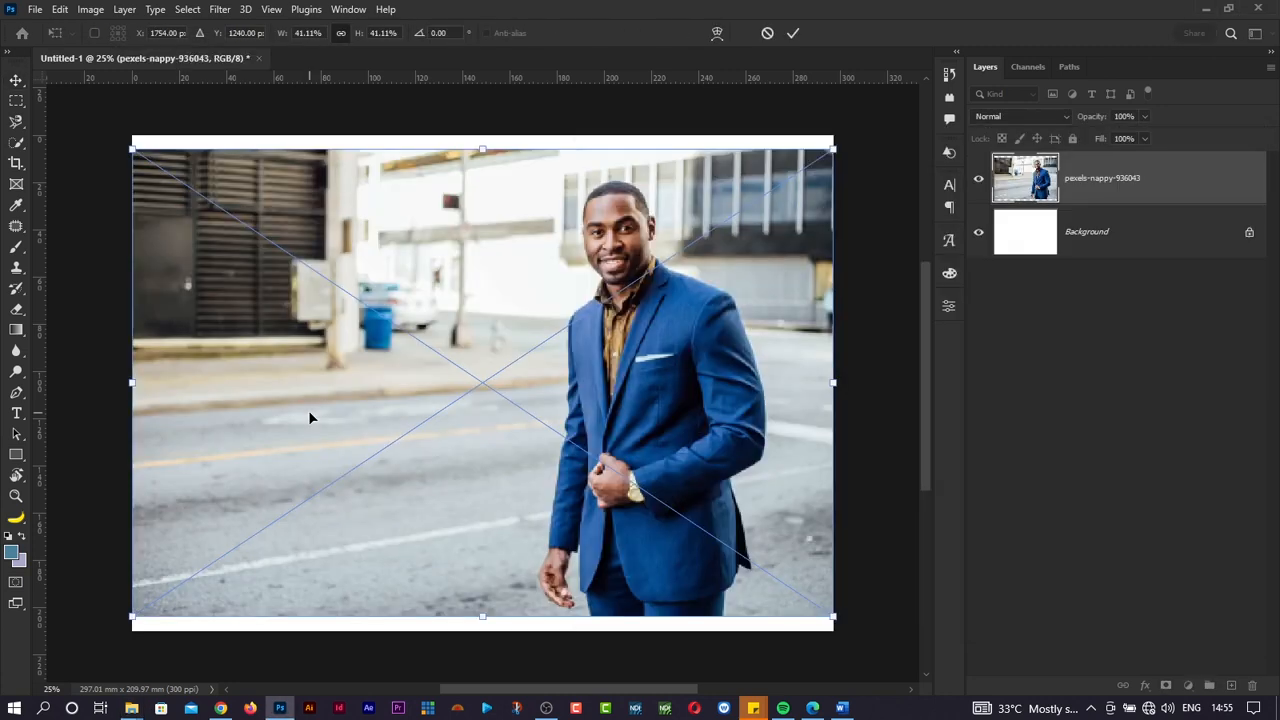
{"action": "key", "text": "Return"}
Step: Start a Black & White adjustment on the man's photo, set the reds to 47%, and compare with the preview off and on
{"action": "left_click", "coordinate": [90, 10]}
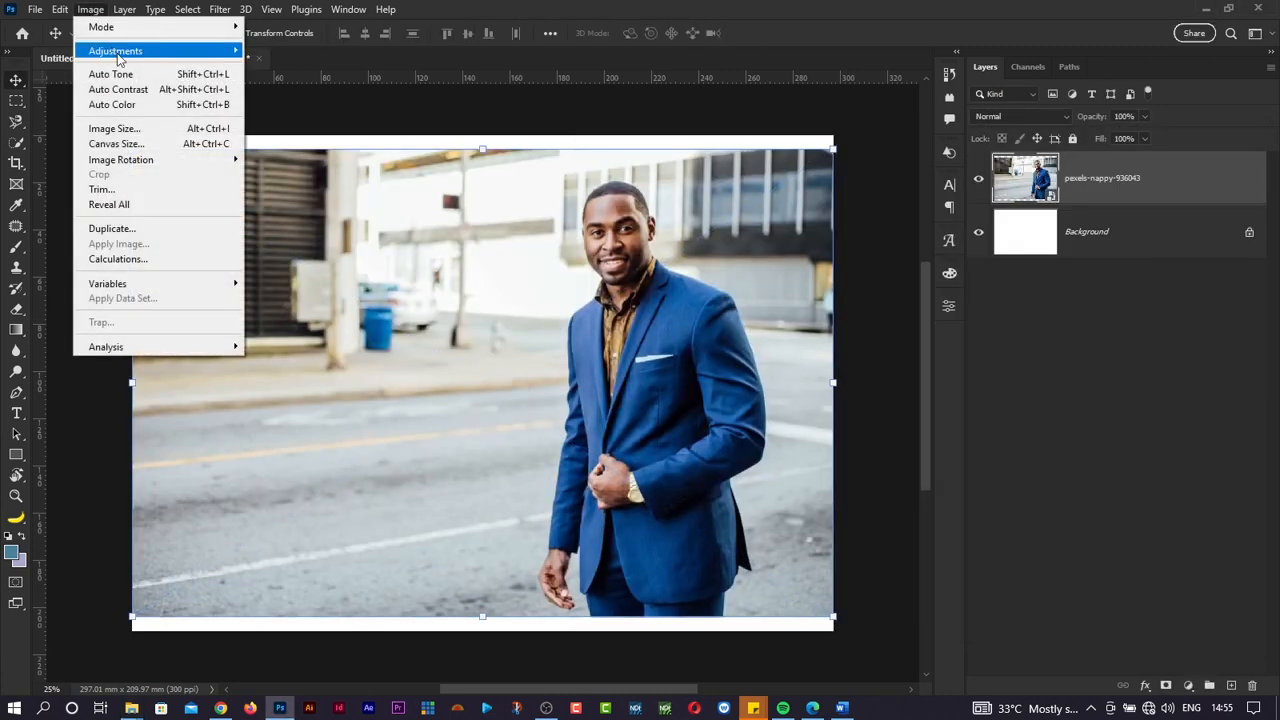
{"action": "mouse_move", "coordinate": [128, 58]}
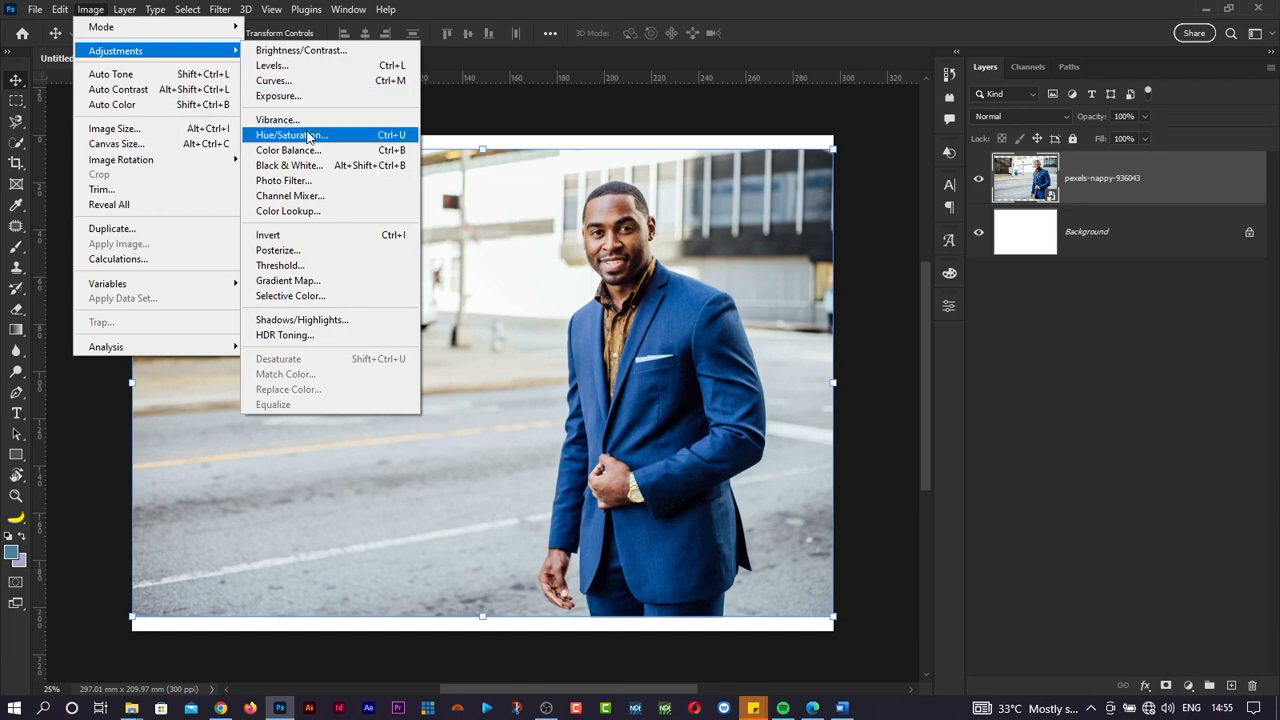
{"action": "left_click", "coordinate": [305, 167]}
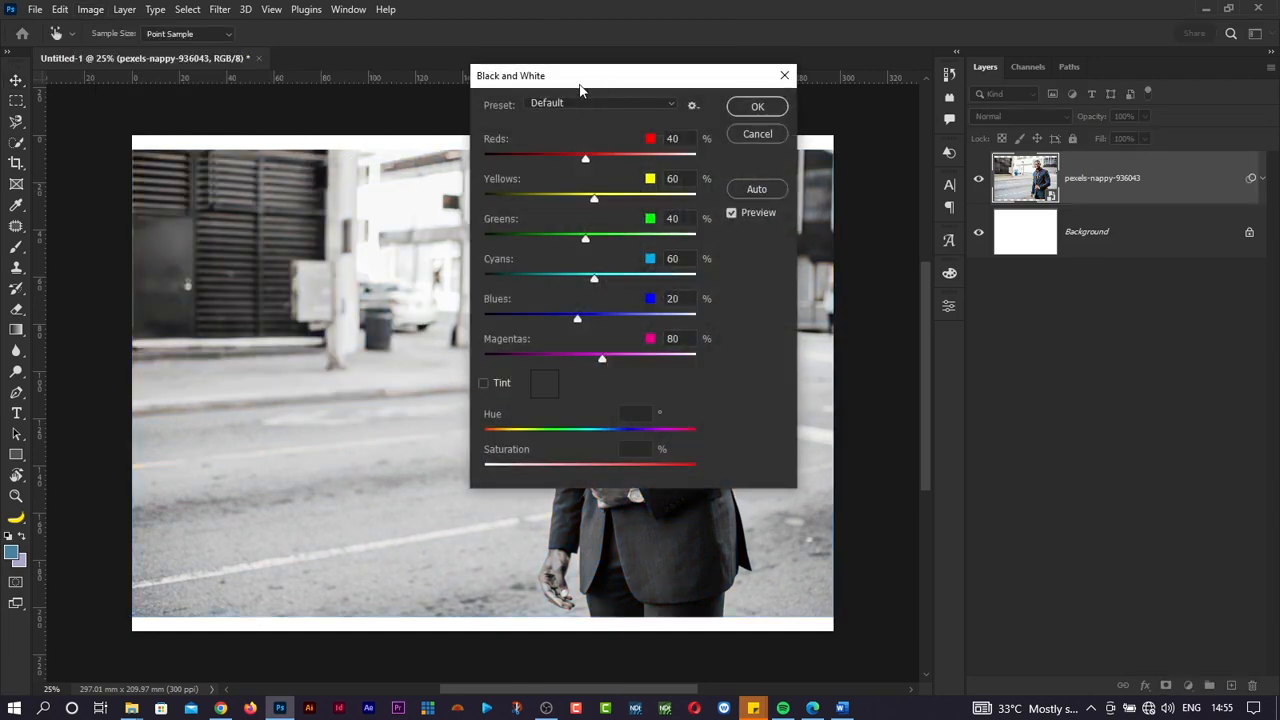
{"action": "left_click_drag", "start_coordinate": [580, 90], "coordinate": [952, 78]}
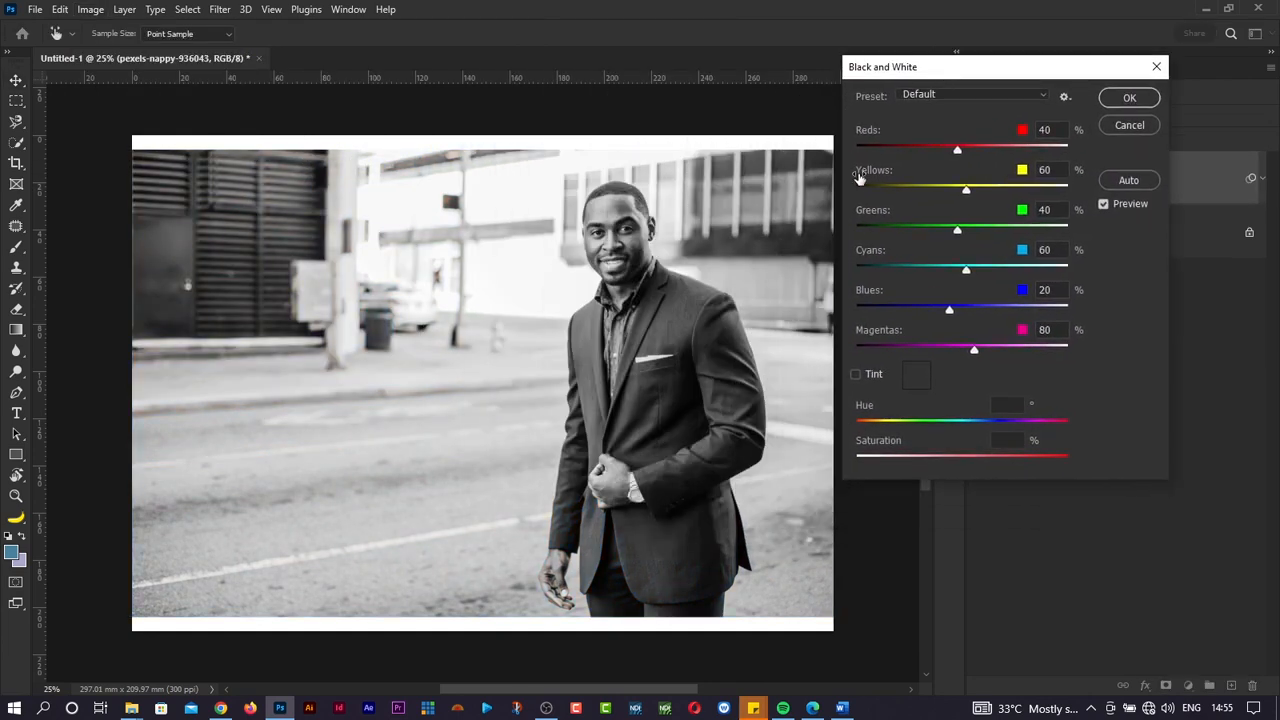
{"action": "mouse_move", "coordinate": [958, 152]}
{"action": "left_mouse_down"}
{"action": "mouse_move", "coordinate": [920, 152]}
{"action": "mouse_move", "coordinate": [963, 153]}
{"action": "left_mouse_up"}
{"action": "left_click", "coordinate": [1104, 205]}
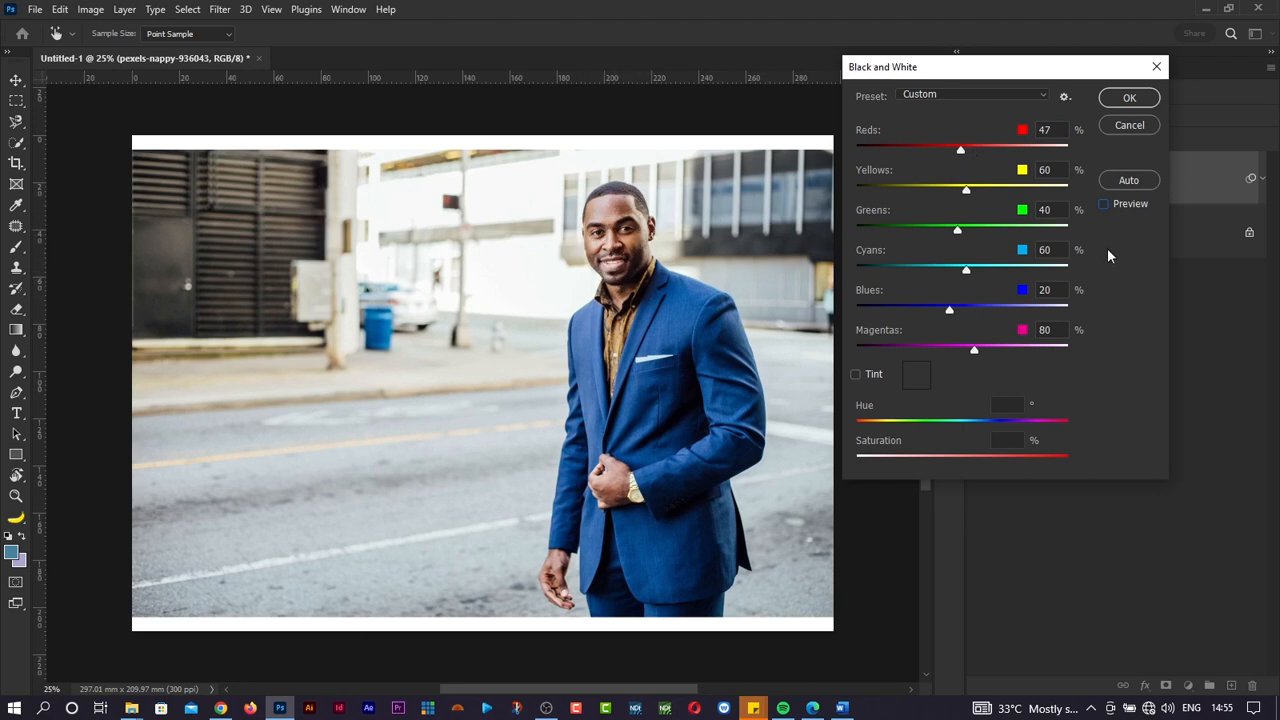
{"action": "left_click", "coordinate": [1104, 206]}
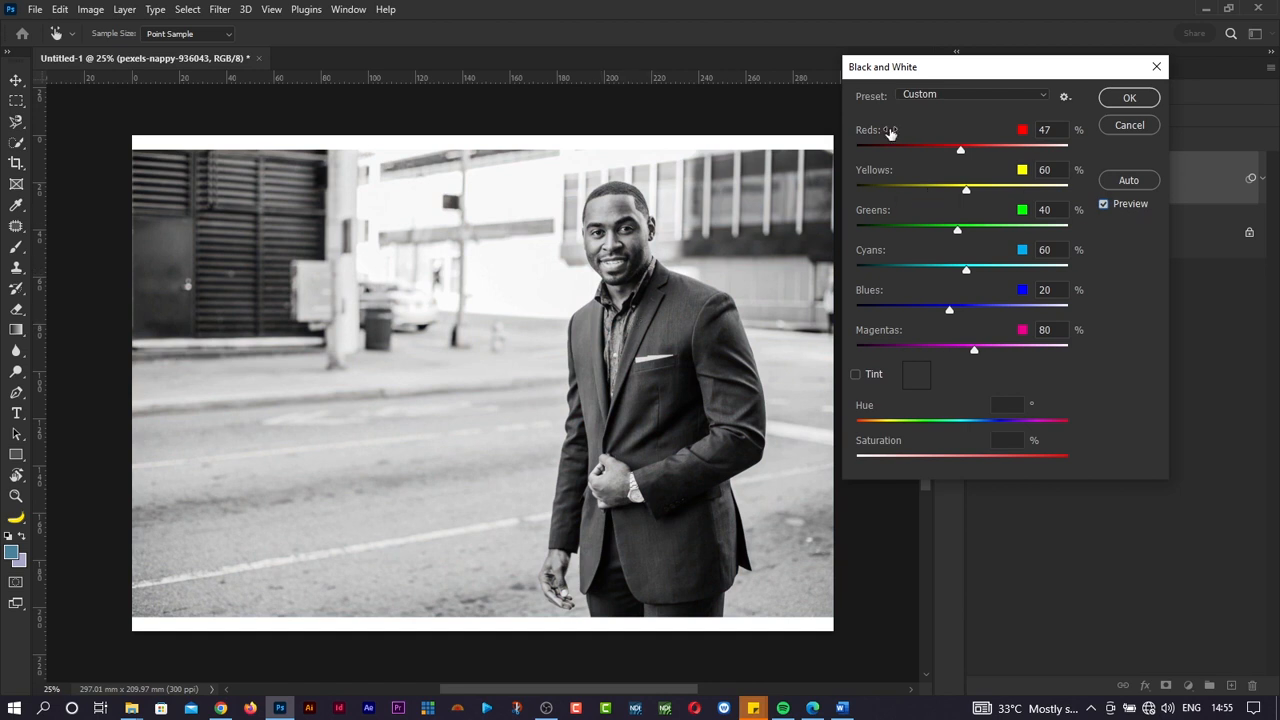
Step: Set reds to 8%, yellows 172%, greens 145%, cyans 89%, blues -38% and magentas 17%, and apply the Black & White smart filter
{"action": "left_click_drag", "start_coordinate": [963, 154], "coordinate": [1013, 190]}
{"action": "left_click_drag", "start_coordinate": [958, 233], "coordinate": [924, 313]}
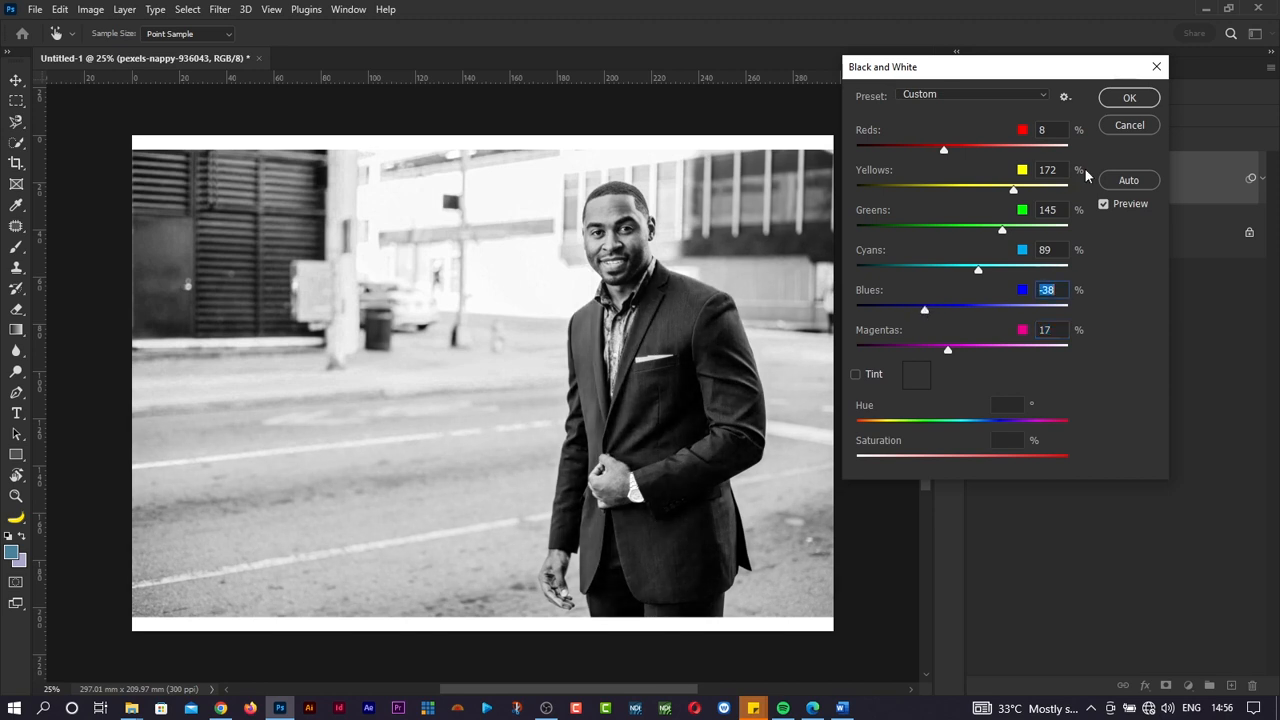
{"action": "left_click", "coordinate": [1127, 98]}
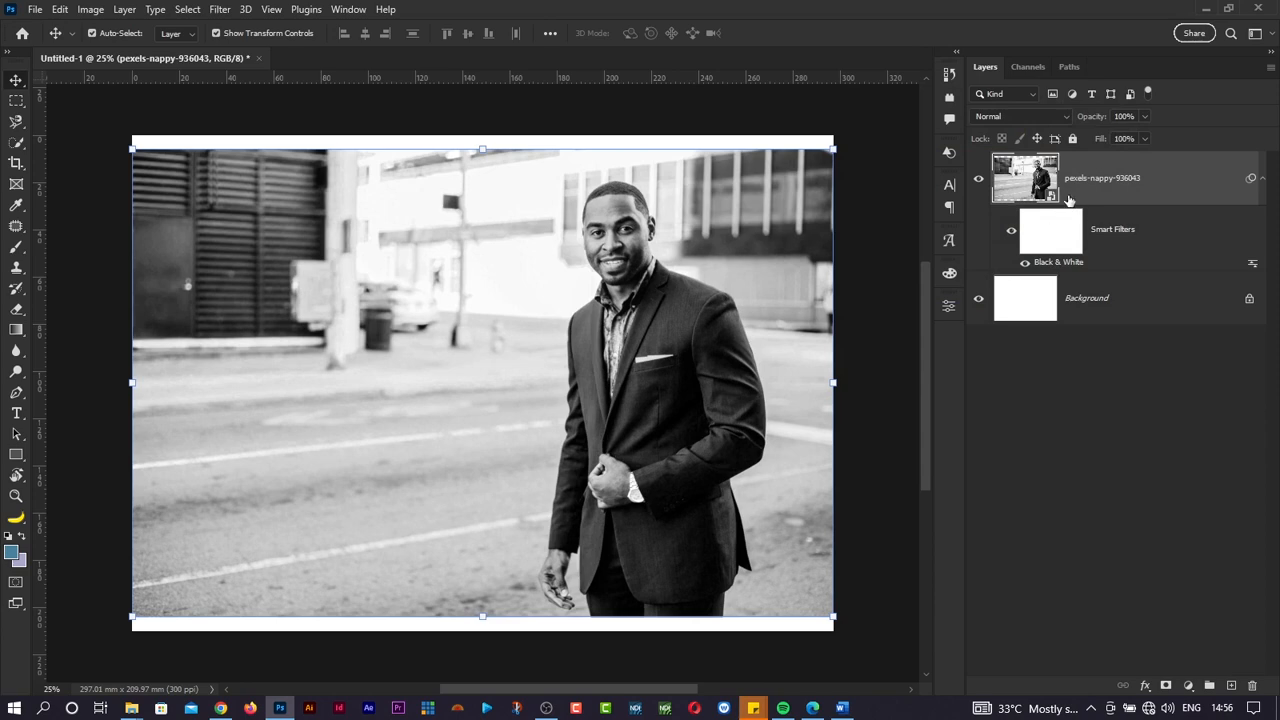
Step: Place pexels-kampus-production-6760906.jpg and pexels-kampus-production-7843943.jpg from the pictures folder onto the canvas as fitted smart objects
{"action": "key", "text": "alt+Tab"}
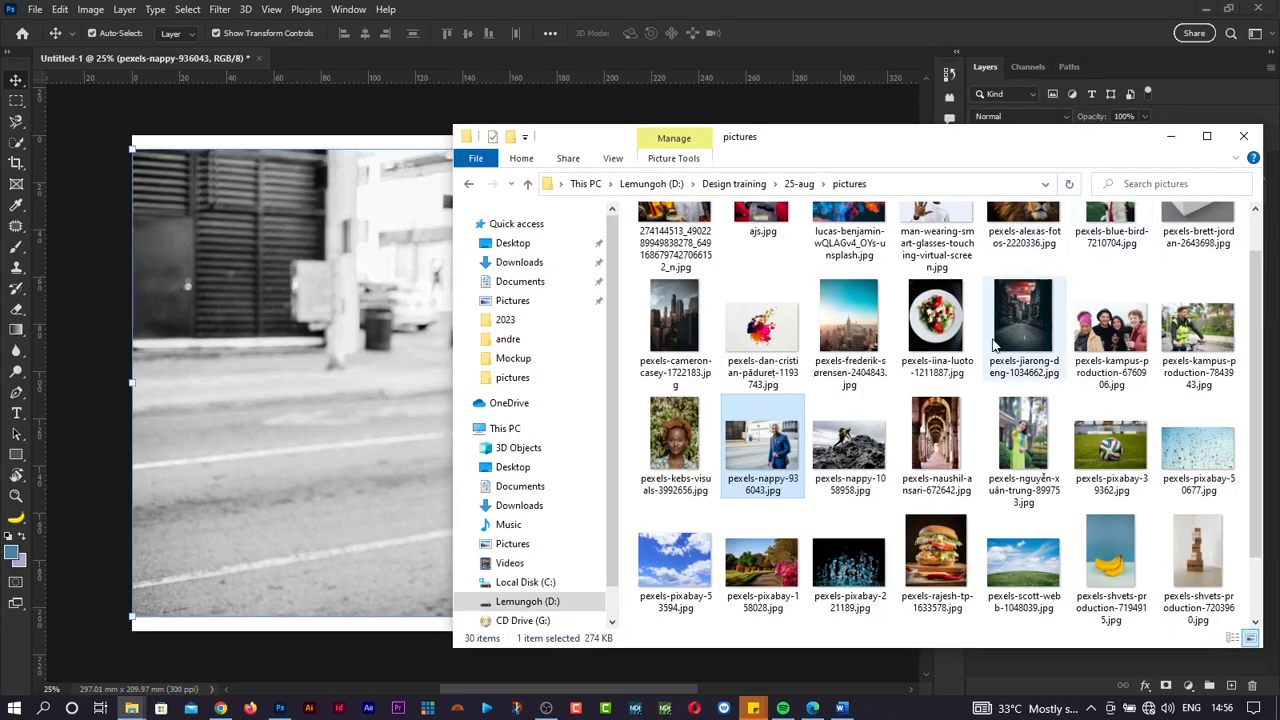
{"action": "left_click_drag", "start_coordinate": [762, 445], "coordinate": [351, 382]}
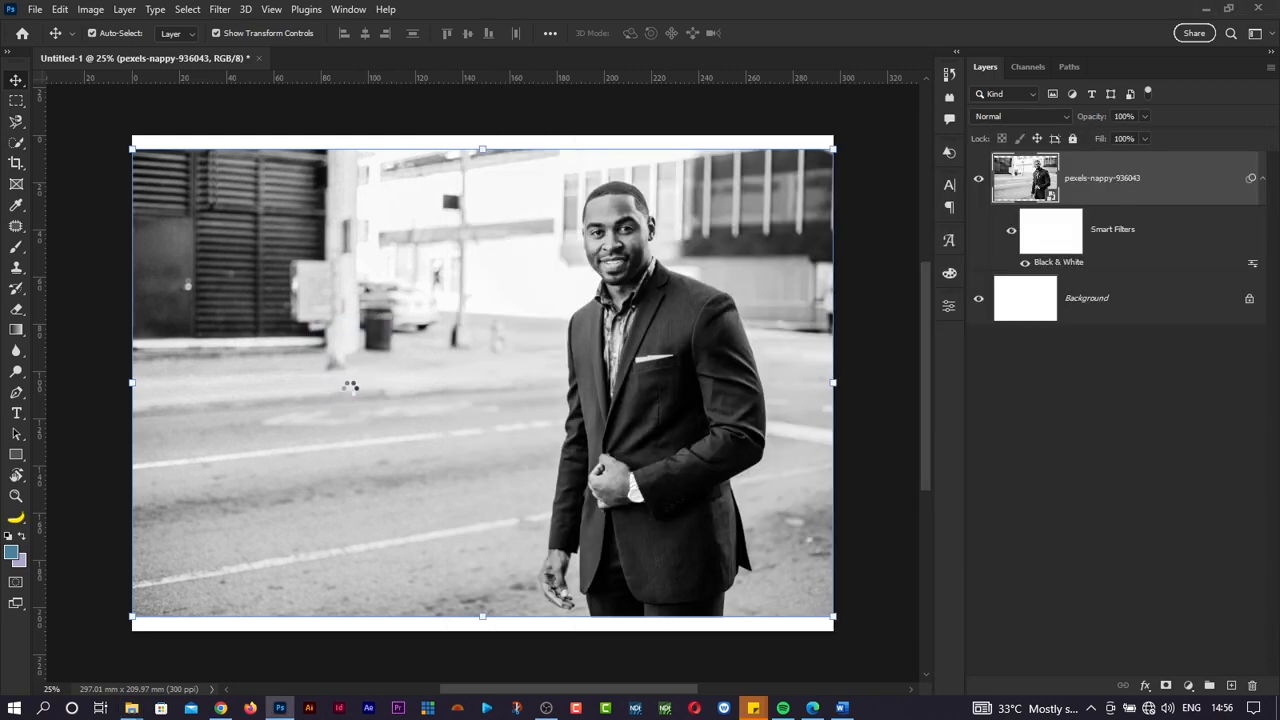
{"action": "key", "text": "alt+Tab"}
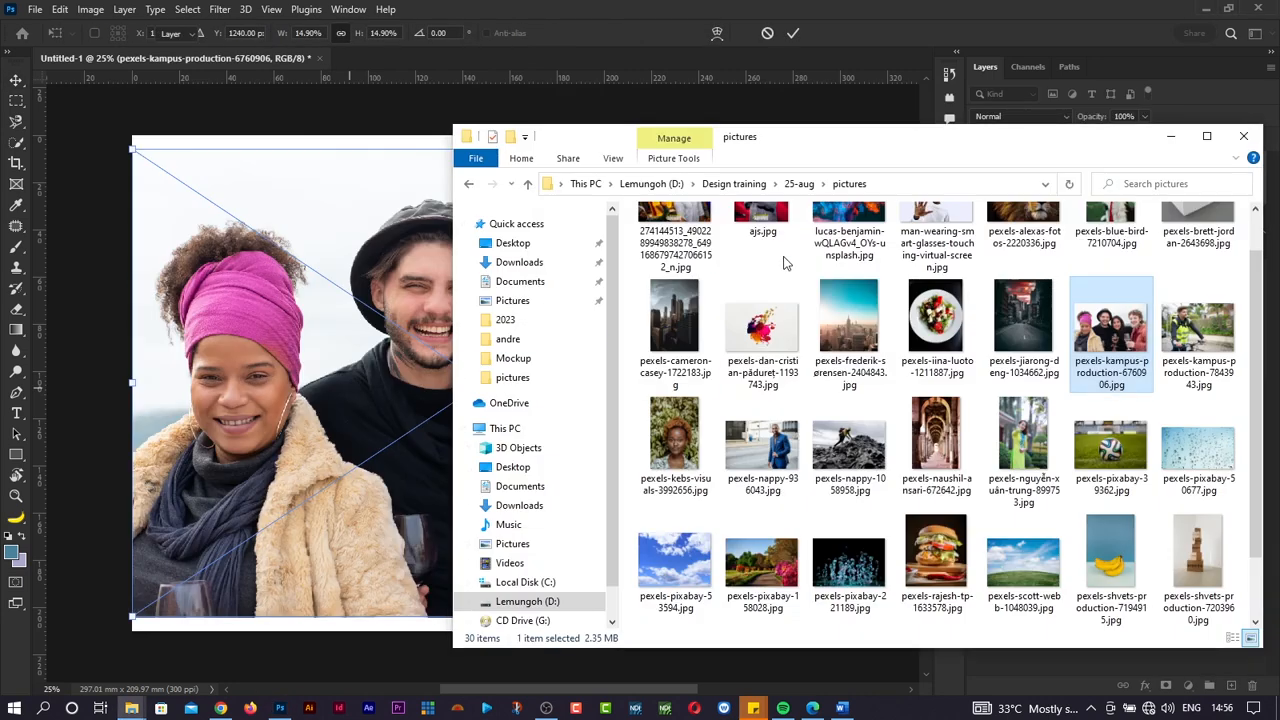
{"action": "left_click_drag", "start_coordinate": [1206, 334], "coordinate": [316, 461]}
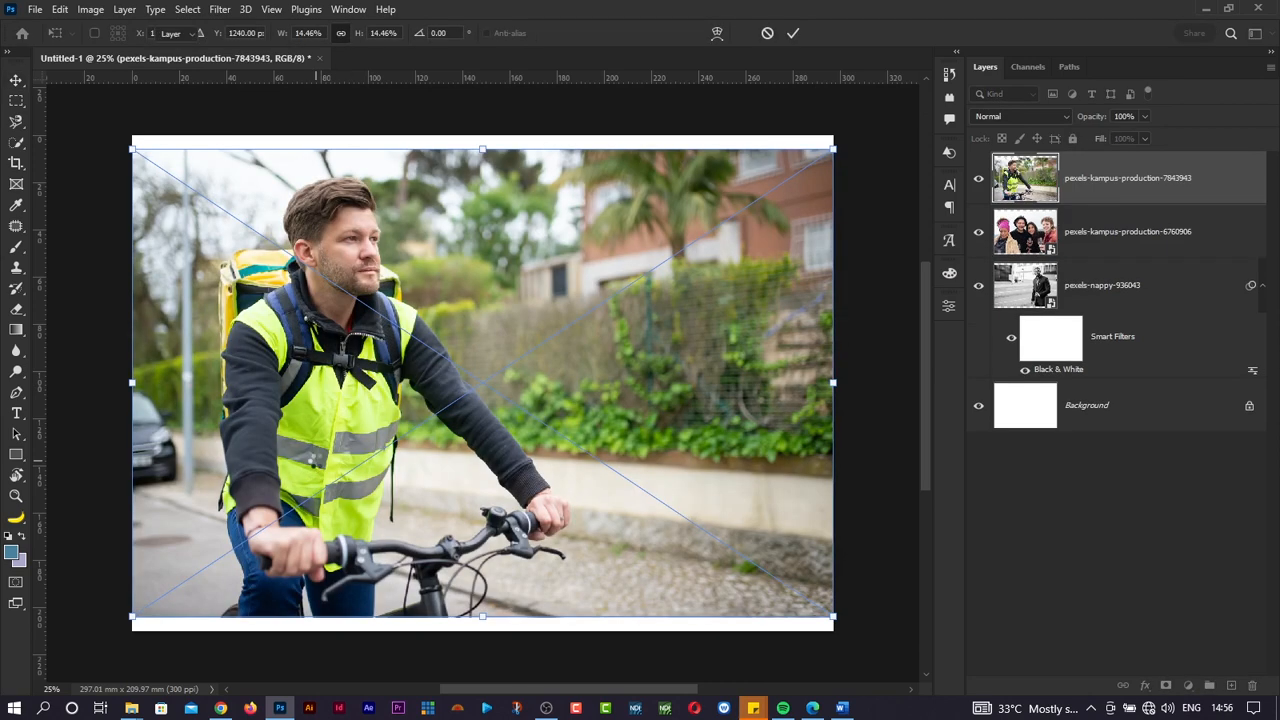
{"action": "key", "text": "Return"}
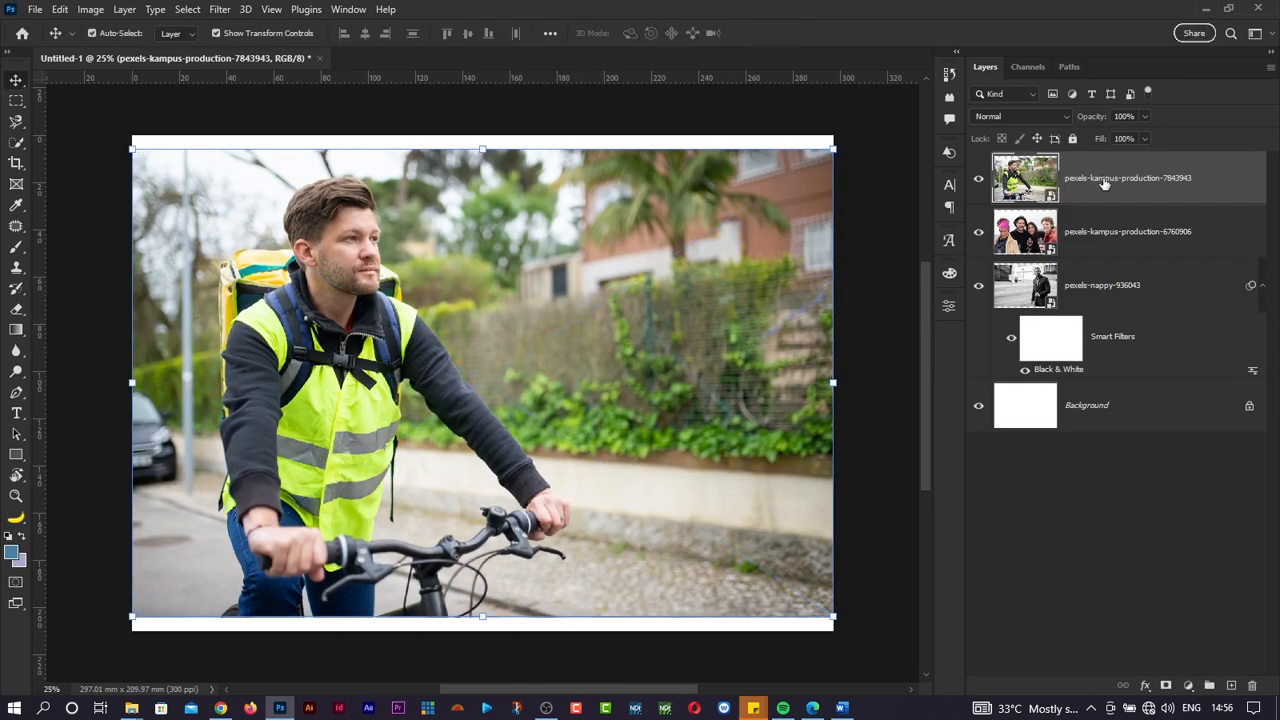
Step: Move the two kampus-production layers below the man's layer, then scale both photos together to about half size near the canvas centre
{"action": "left_click", "coordinate": [1091, 229], "text": "shift"}
{"action": "left_click_drag", "start_coordinate": [1091, 229], "coordinate": [1086, 354]}
{"action": "left_click_drag", "start_coordinate": [836, 151], "coordinate": [532, 398]}
{"action": "left_click_drag", "start_coordinate": [424, 466], "coordinate": [630, 362]}
{"action": "key", "text": "Escape"}
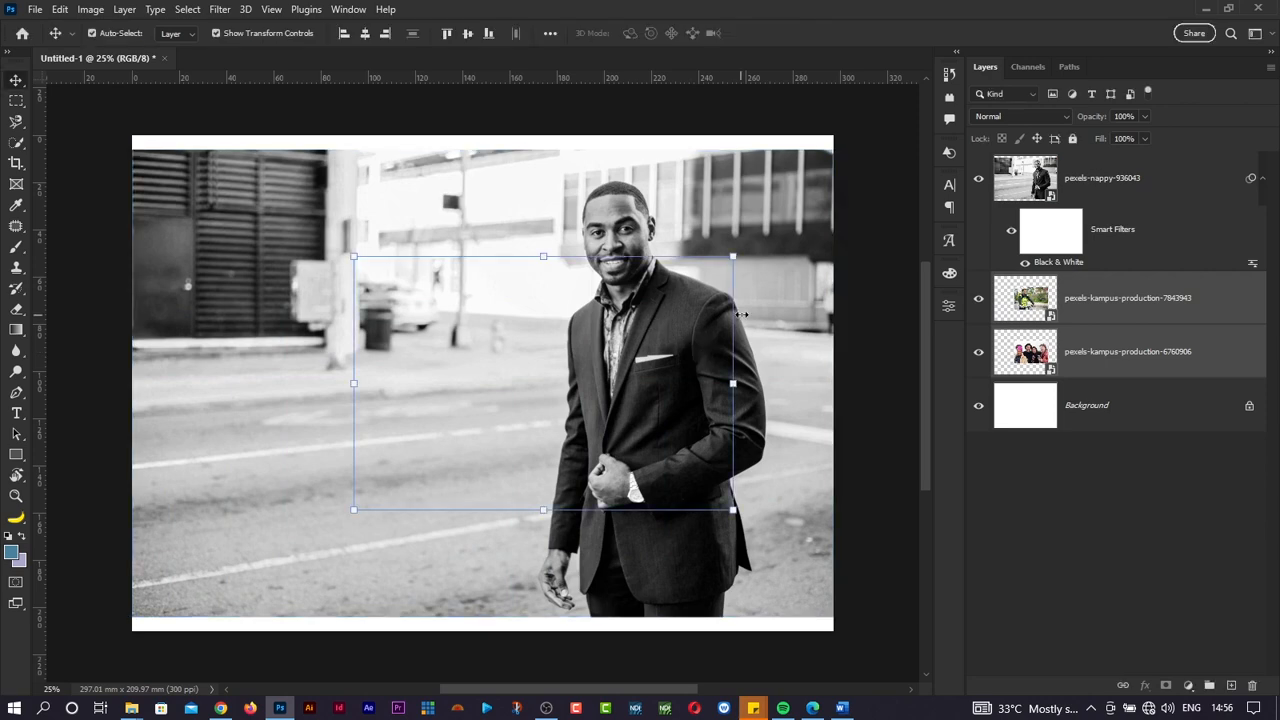
{"action": "left_click", "coordinate": [870, 272]}
{"action": "left_click", "coordinate": [766, 277]}
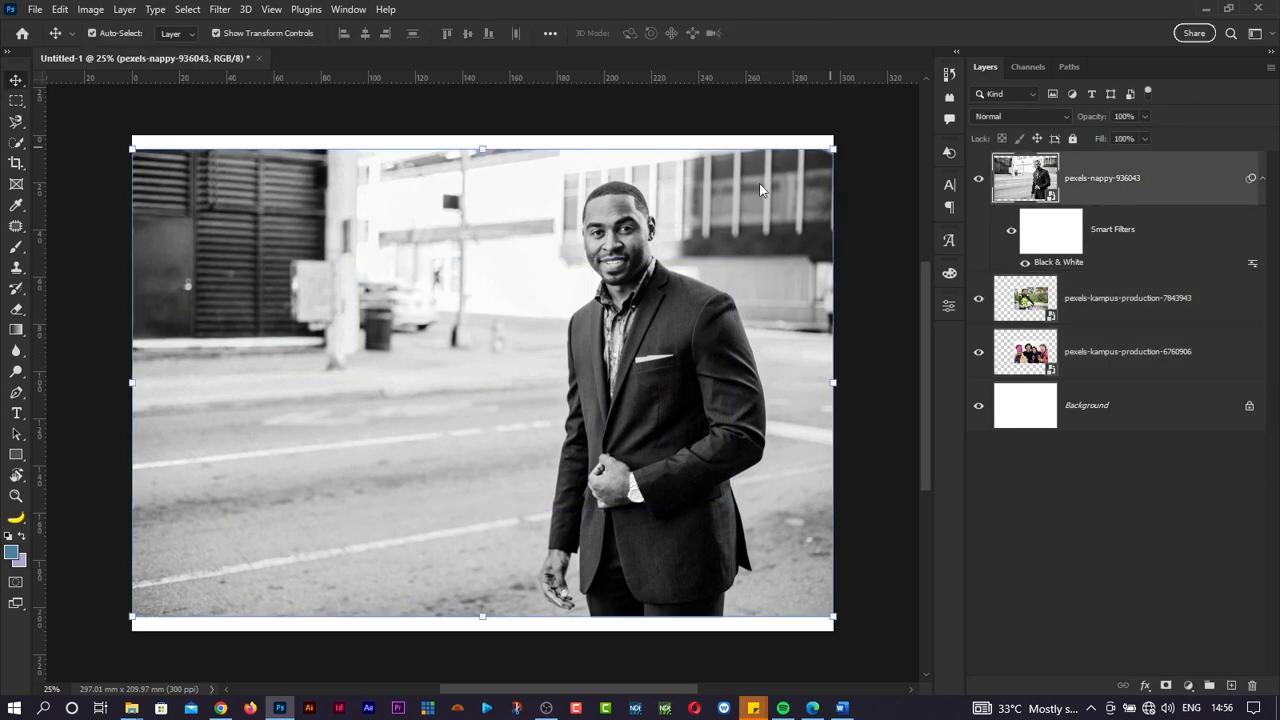
Step: Scale the man's photo down to about 19.12% and position it in the canvas's upper-left area
{"action": "key", "text": "ctrl+t"}
{"action": "left_click", "coordinate": [648, 284]}
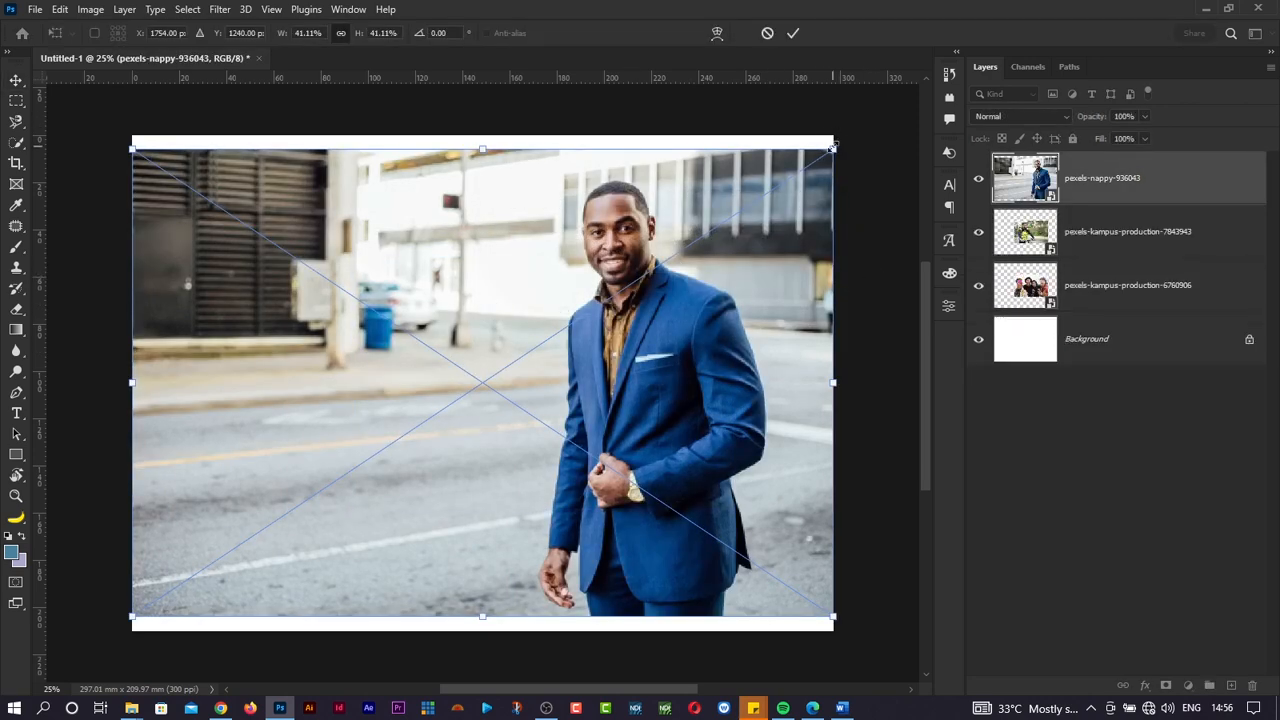
{"action": "left_click_drag", "start_coordinate": [832, 146], "coordinate": [423, 426]}
{"action": "left_click_drag", "start_coordinate": [322, 480], "coordinate": [362, 271]}
{"action": "left_click_drag", "start_coordinate": [463, 217], "coordinate": [495, 190]}
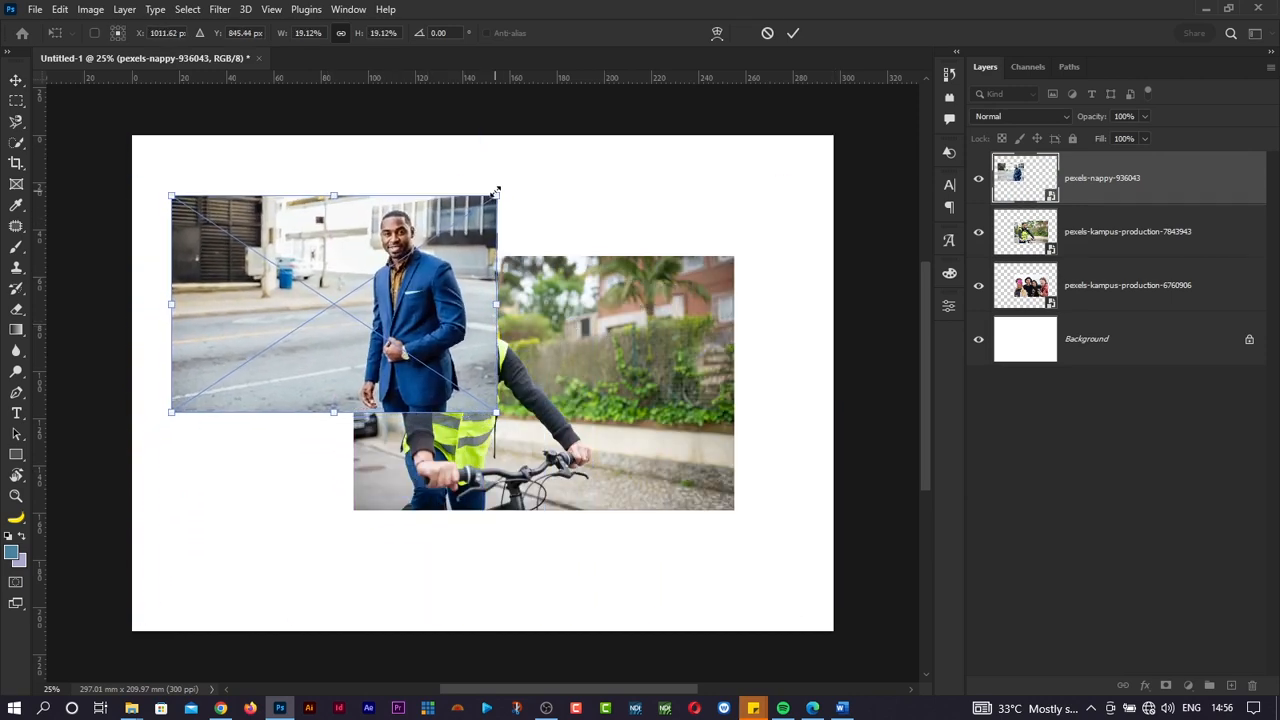
{"action": "left_click_drag", "start_coordinate": [424, 281], "coordinate": [409, 271]}
{"action": "key", "text": "Return"}
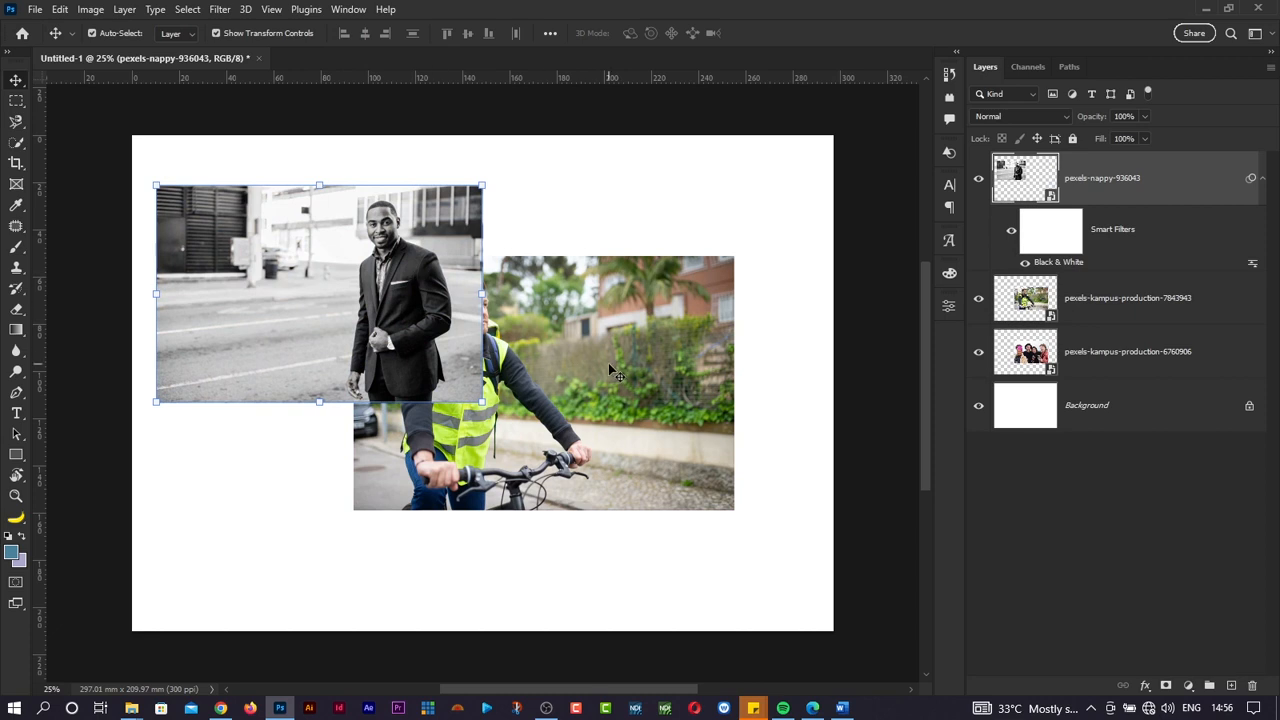
Step: Arrange the photos with the cyclist at the canvas's lower centre, the group at the upper right and the man against the left edge
{"action": "left_click_drag", "start_coordinate": [610, 370], "coordinate": [626, 512]}
{"action": "left_click_drag", "start_coordinate": [627, 342], "coordinate": [712, 222]}
{"action": "left_click_drag", "start_coordinate": [404, 282], "coordinate": [379, 243]}
{"action": "left_click_drag", "start_coordinate": [598, 281], "coordinate": [599, 280]}
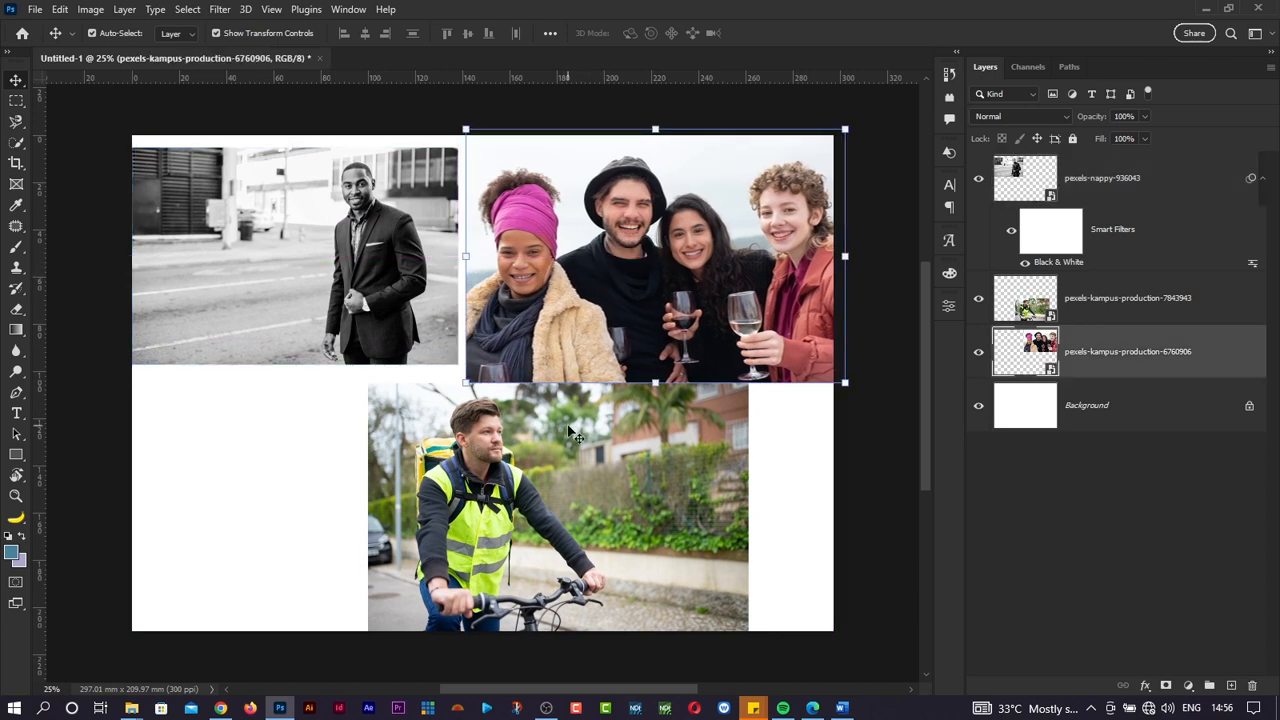
Step: Scale the cyclist photo down to about 6.35% and place it below the man's photo
{"action": "left_click_drag", "start_coordinate": [543, 469], "coordinate": [511, 471]}
{"action": "left_click_drag", "start_coordinate": [713, 383], "coordinate": [621, 446]}
{"action": "left_click_drag", "start_coordinate": [543, 521], "coordinate": [455, 468]}
{"action": "left_click_drag", "start_coordinate": [530, 392], "coordinate": [501, 409]}
{"action": "key", "text": "Return"}
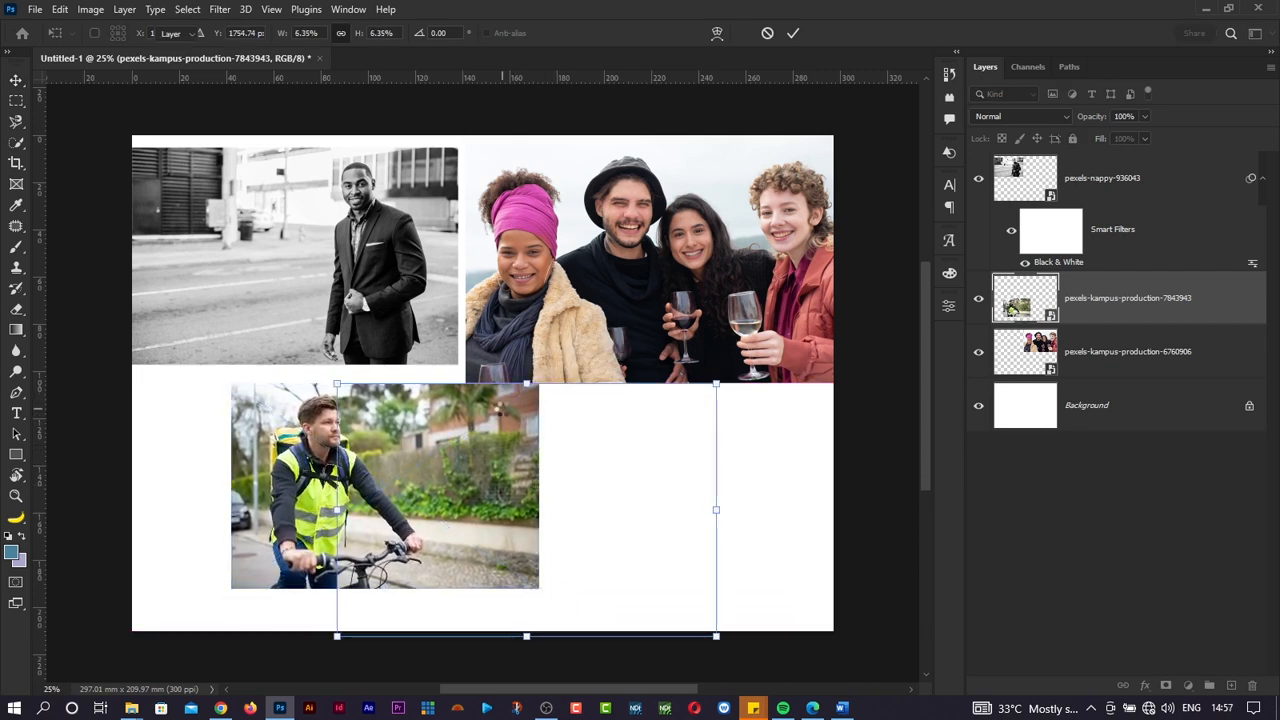
Step: Apply a Black & White smart filter with the Default preset to the cyclist photo, and shift the photo slightly down and left
{"action": "left_click", "coordinate": [91, 9]}
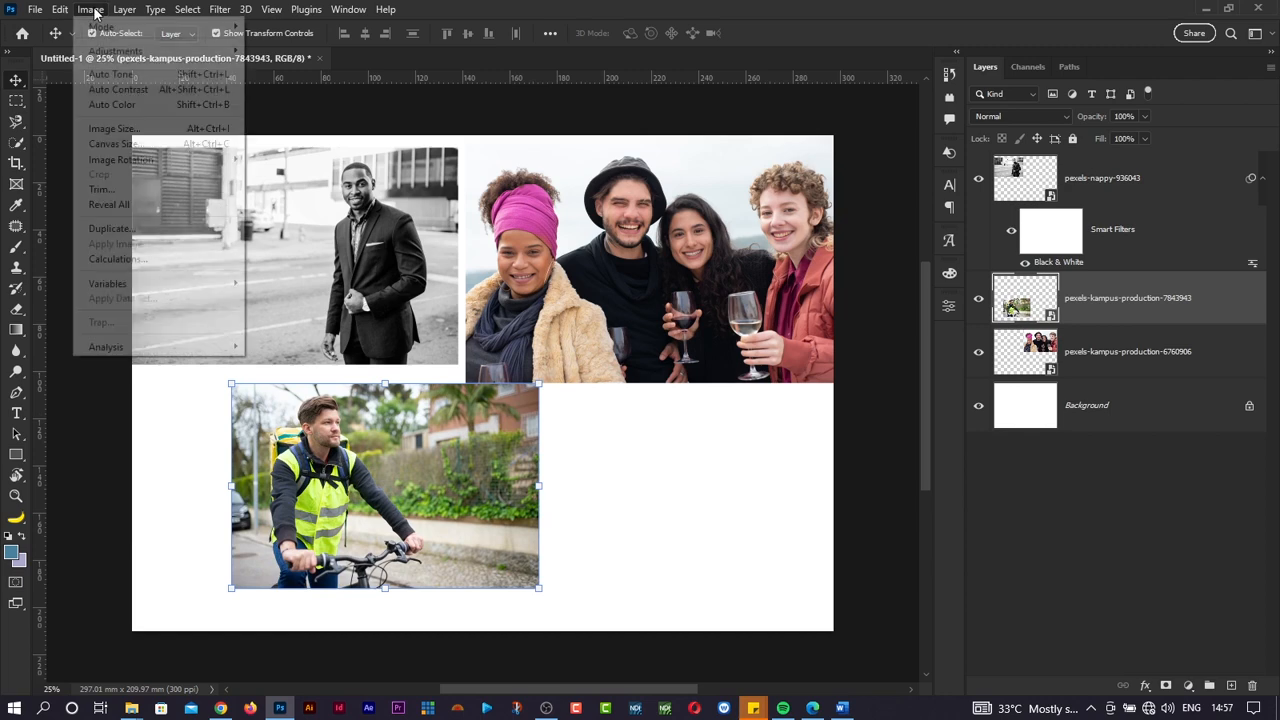
{"action": "mouse_move", "coordinate": [123, 52]}
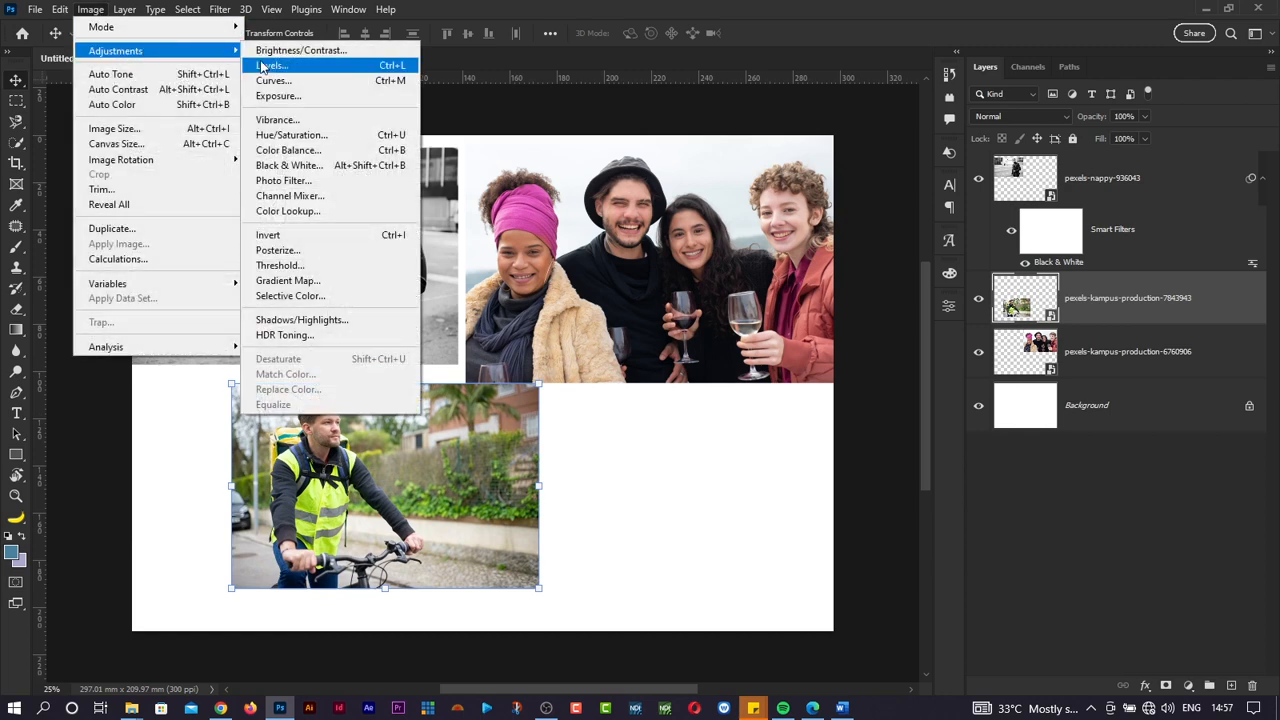
{"action": "left_click", "coordinate": [289, 165]}
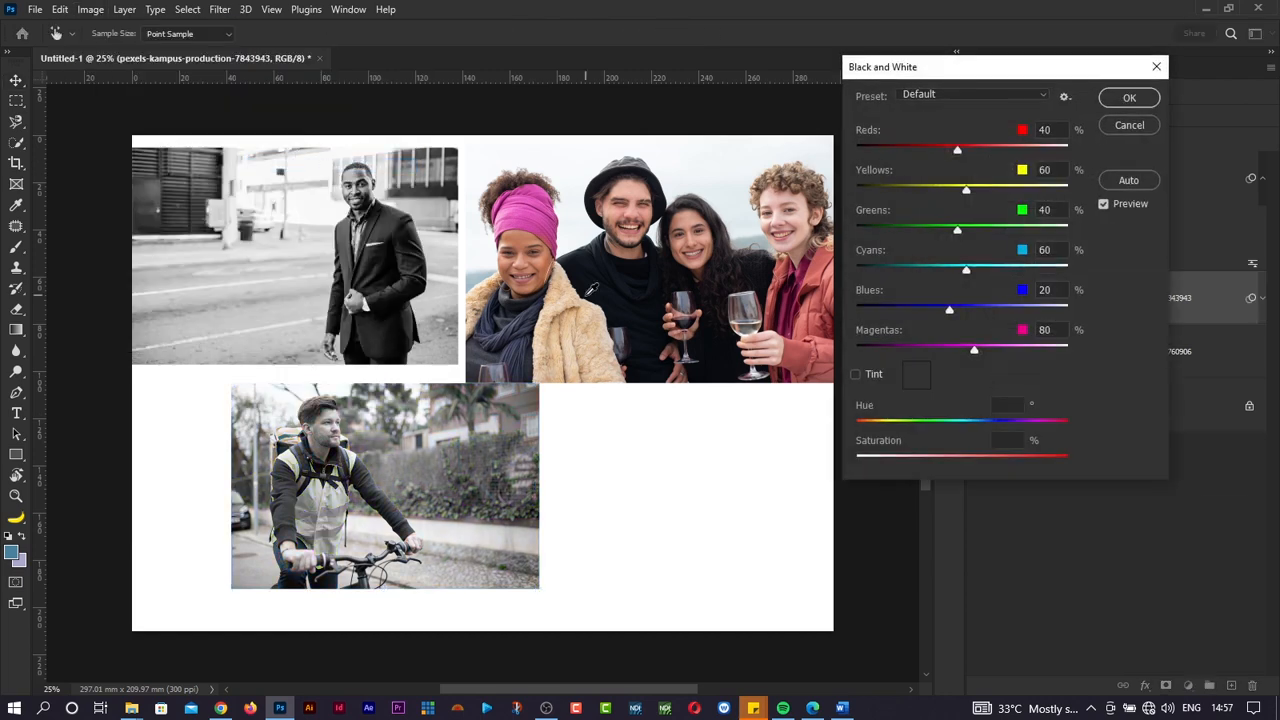
{"action": "left_click", "coordinate": [1127, 100]}
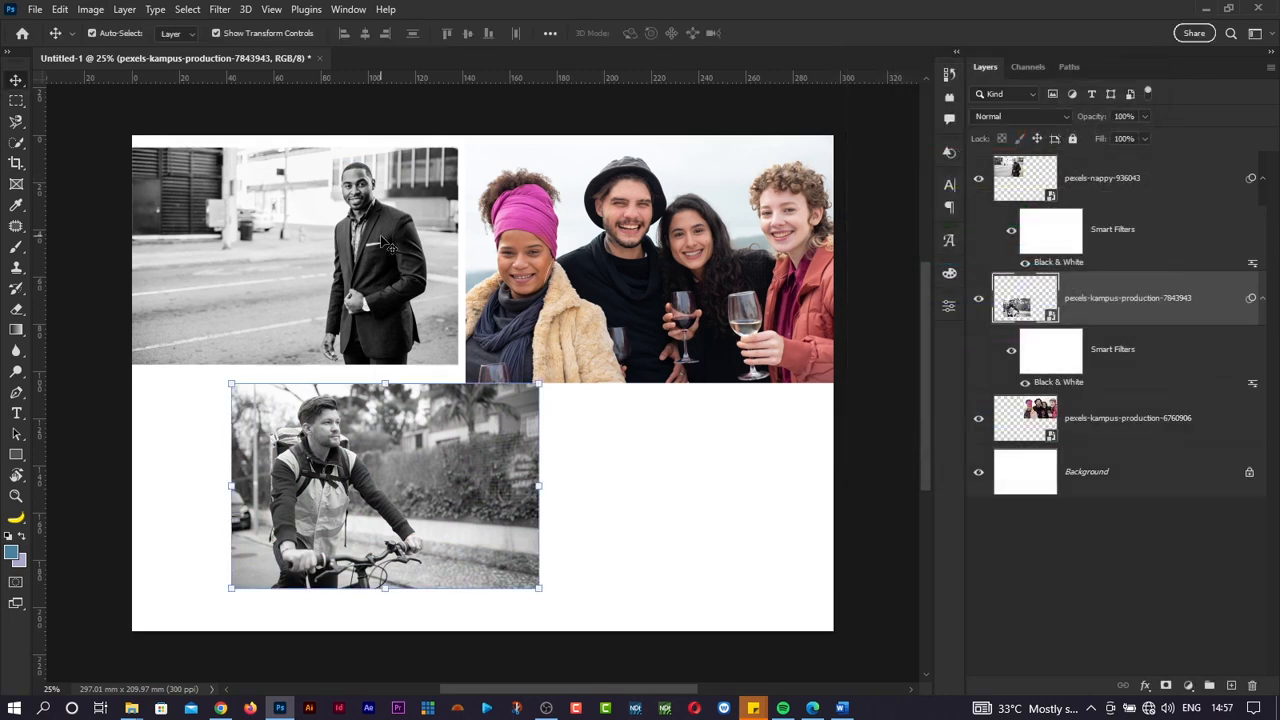
{"action": "left_click_drag", "start_coordinate": [421, 483], "coordinate": [403, 515]}
Step: Apply a Black & White smart filter with the Default preset to the group photo
{"action": "left_click", "coordinate": [567, 311]}
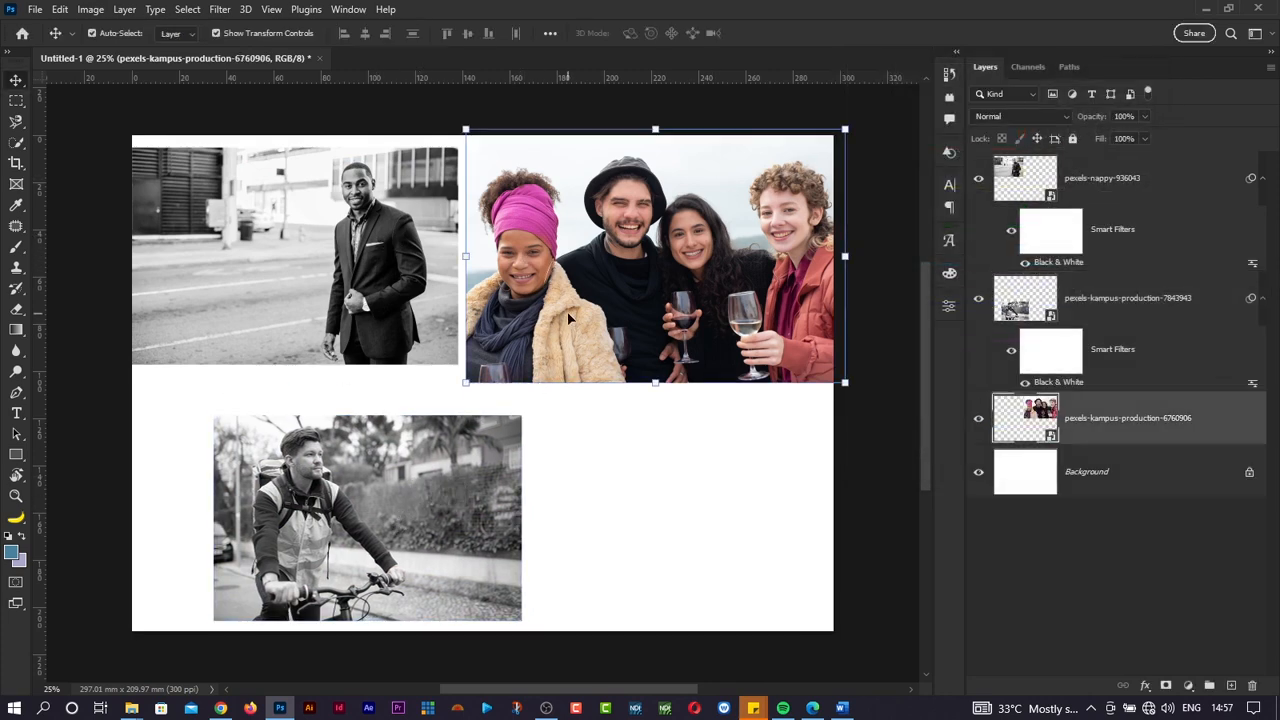
{"action": "left_click", "coordinate": [90, 9]}
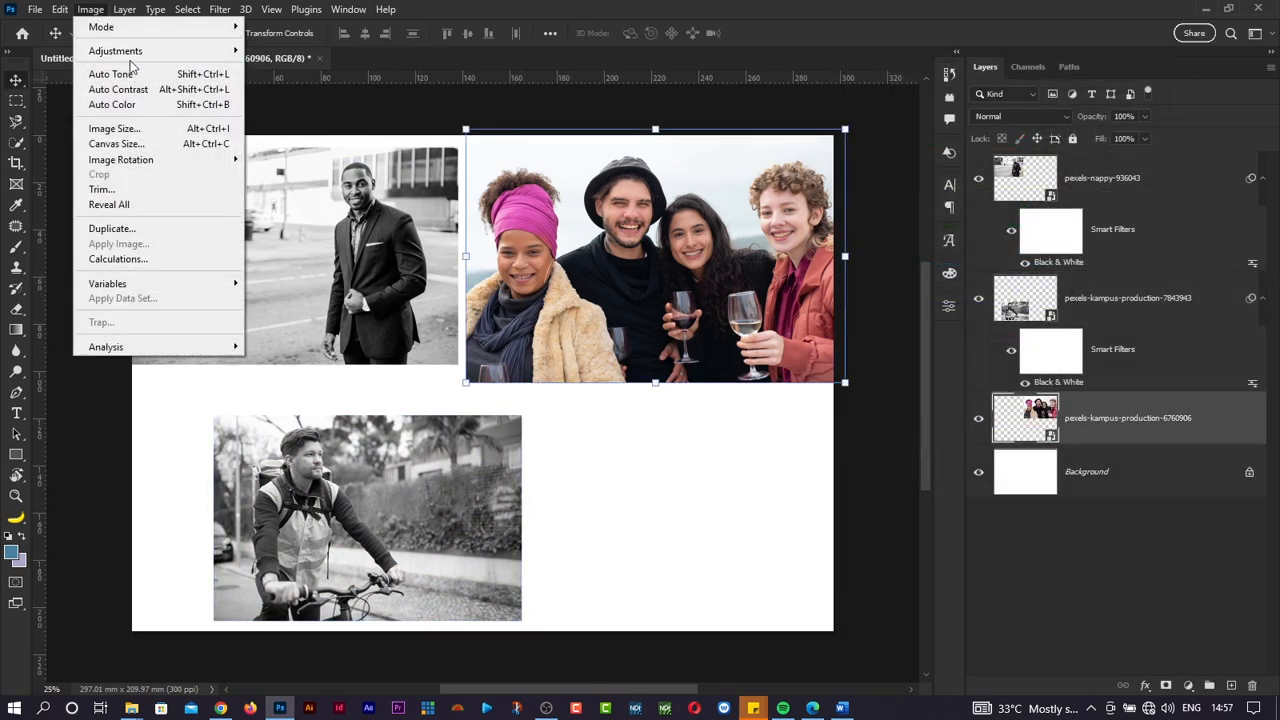
{"action": "mouse_move", "coordinate": [157, 60]}
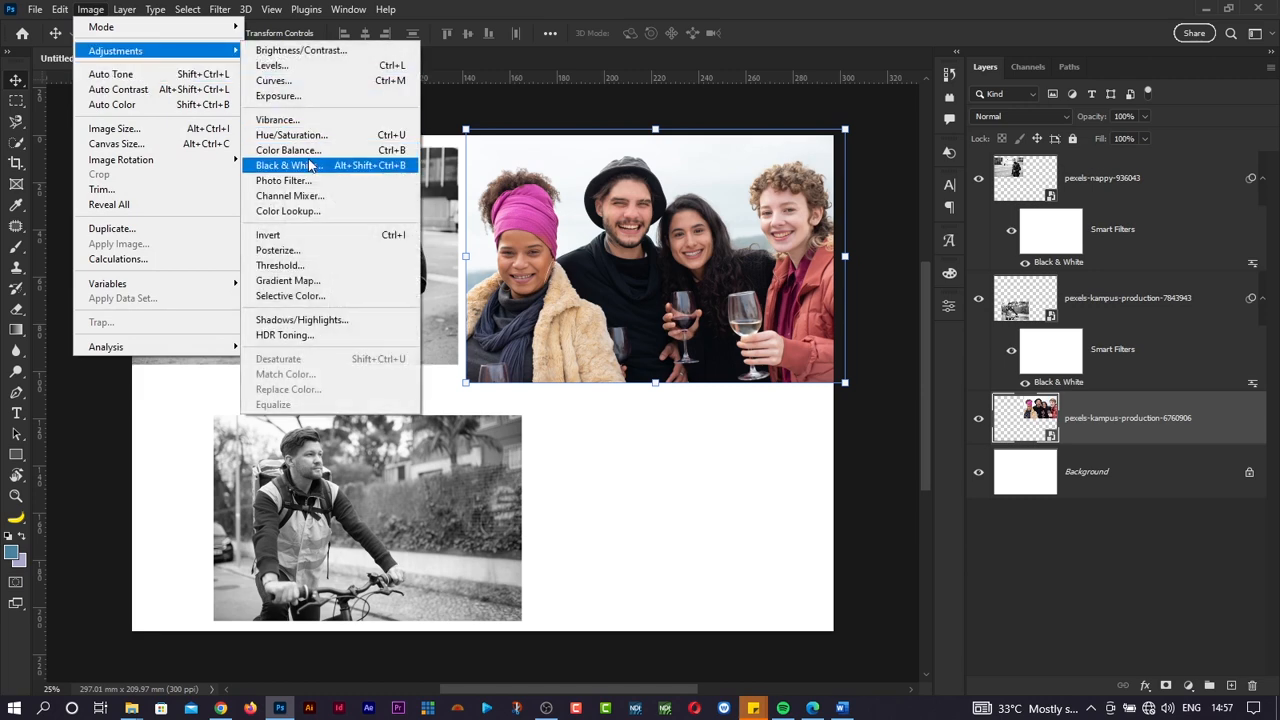
{"action": "left_click", "coordinate": [300, 165]}
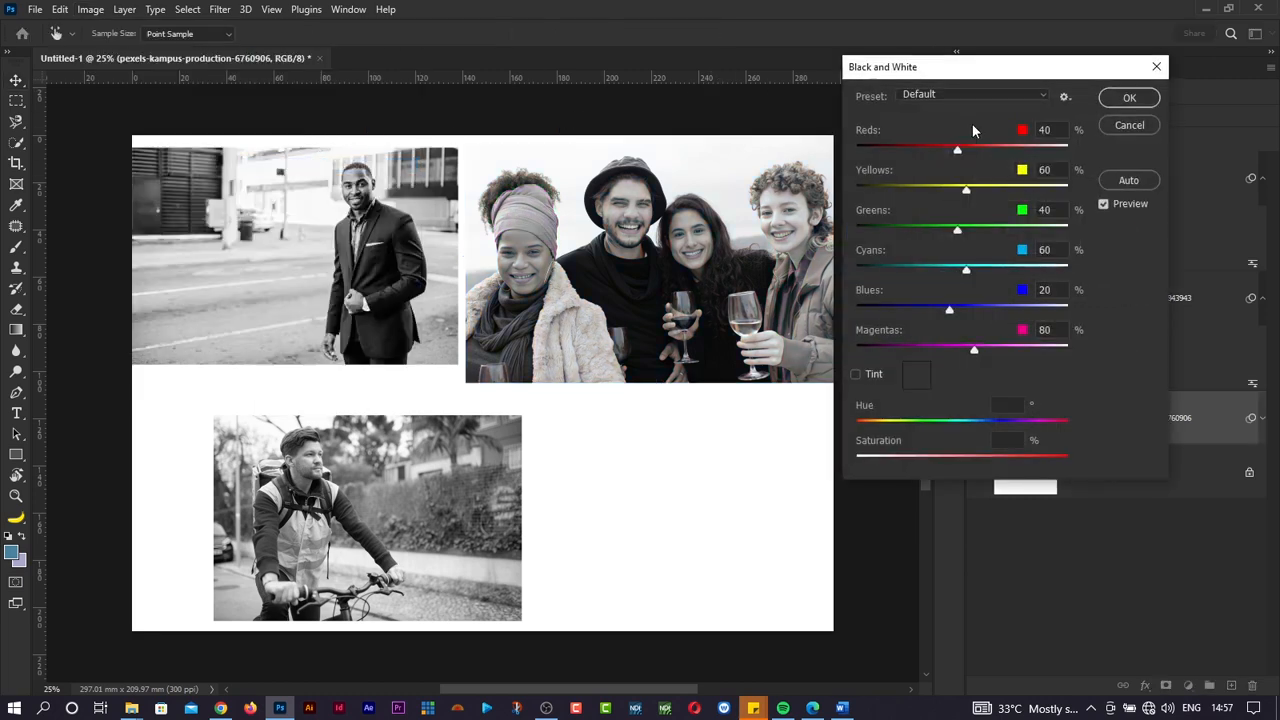
{"action": "left_click", "coordinate": [1108, 96]}
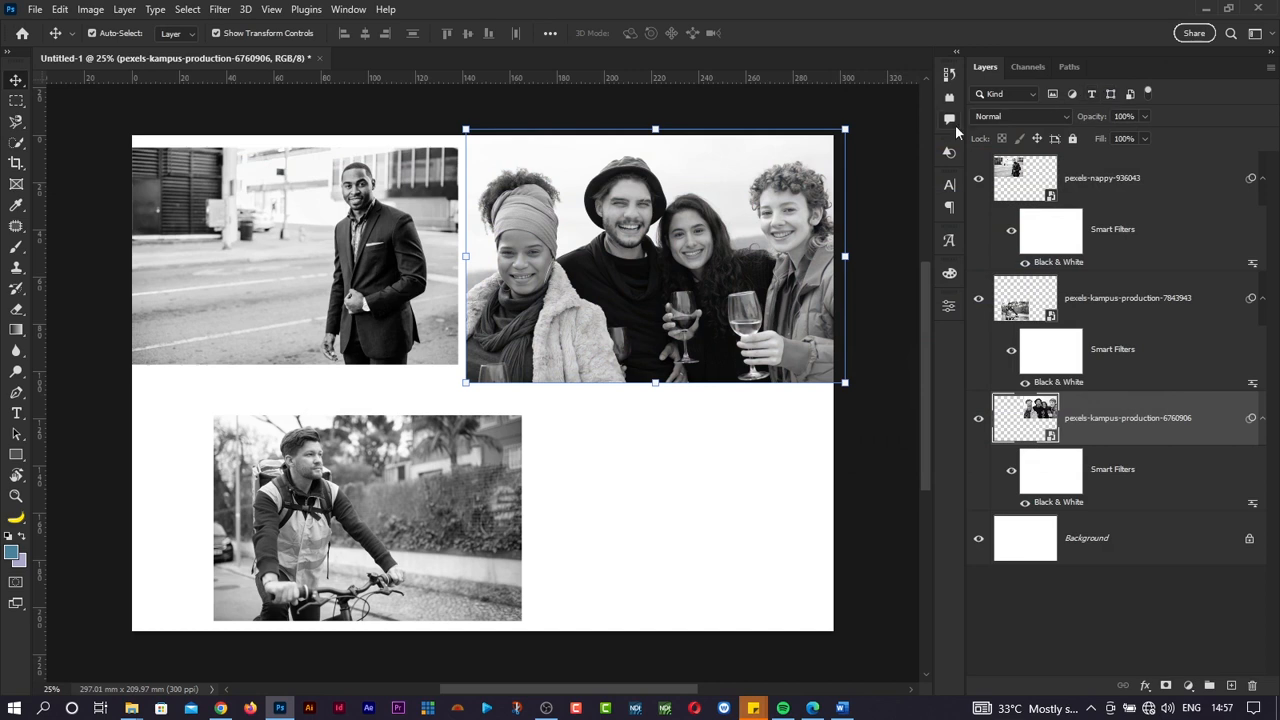
Step: Align the cyclist photo directly under the man's photo at the canvas's left edge, and place the group photo in the lower-right corner
{"action": "left_click_drag", "start_coordinate": [437, 487], "coordinate": [353, 436]}
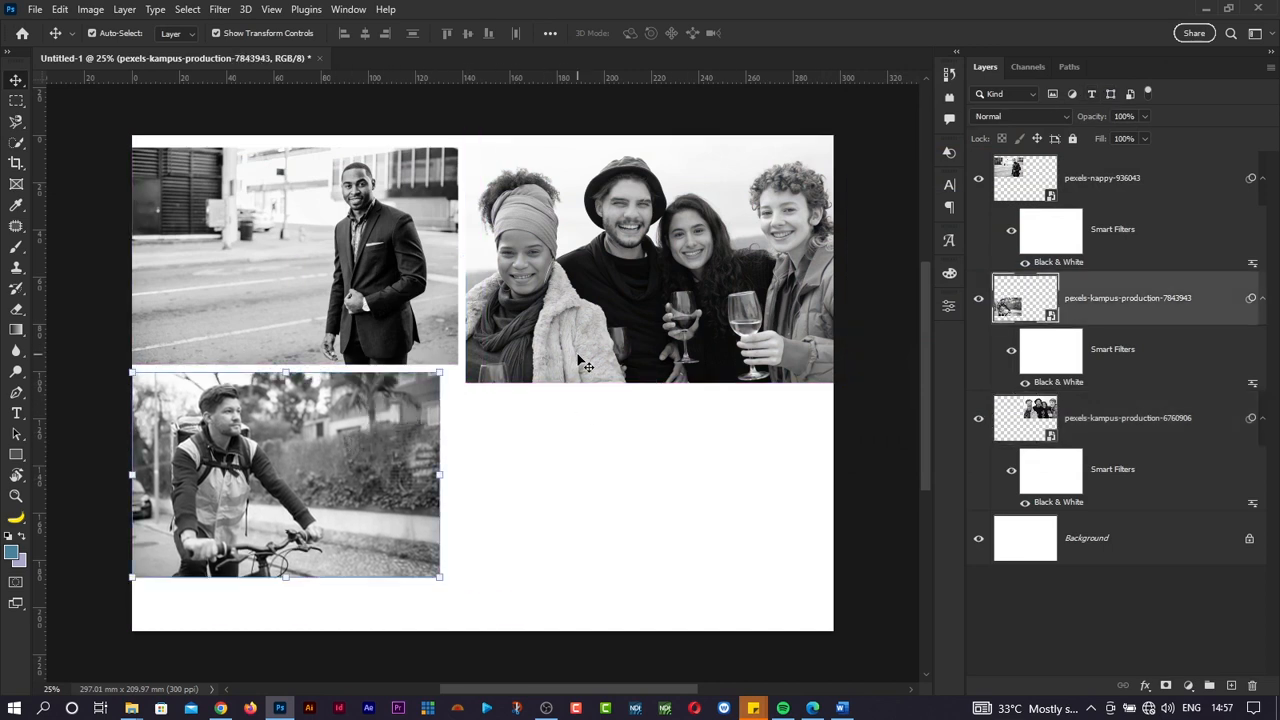
{"action": "left_click", "coordinate": [632, 300]}
{"action": "left_click_drag", "start_coordinate": [632, 300], "coordinate": [607, 533]}
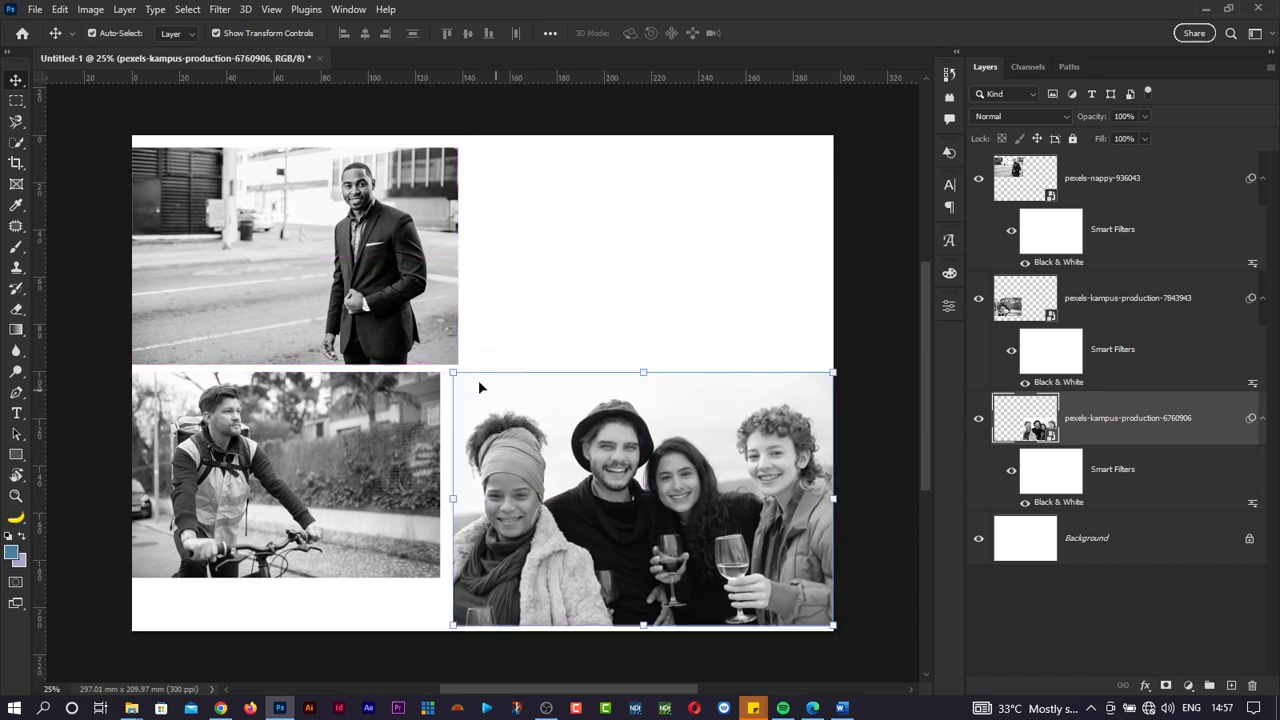
{"action": "key", "text": "ctrl+t"}
{"action": "key", "text": "Return"}
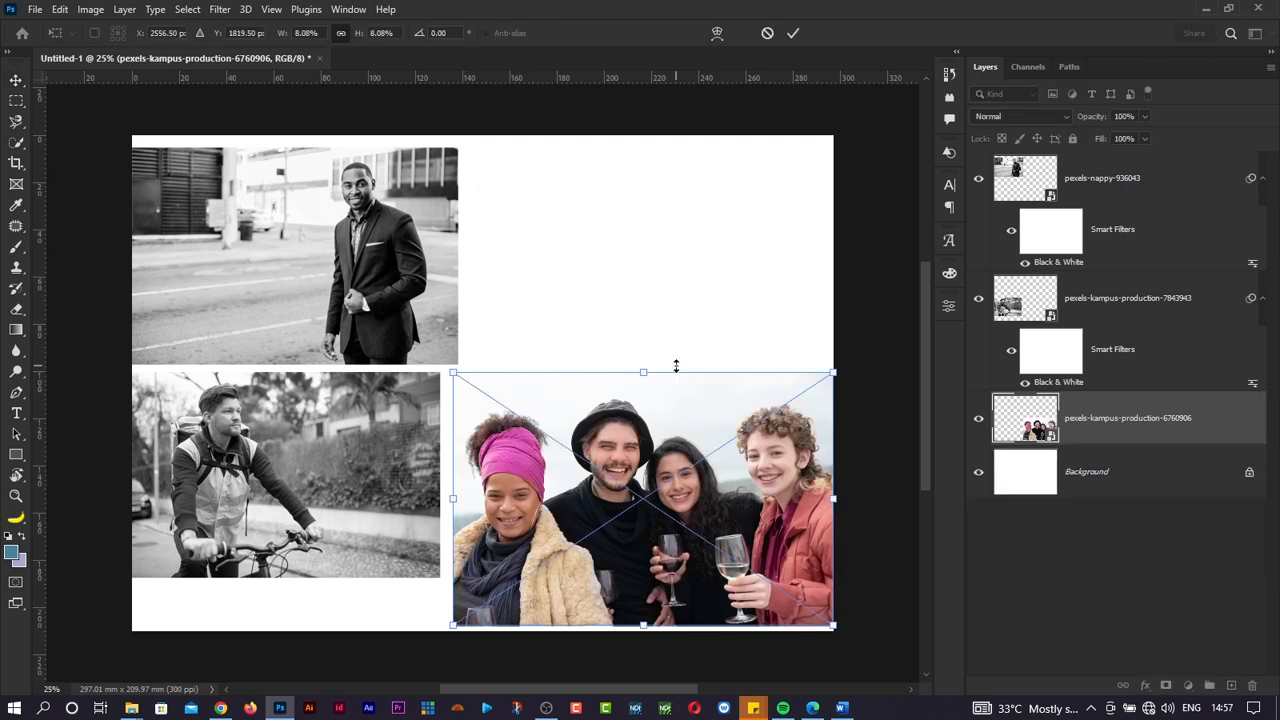
Step: Delete the group photo and the cyclist photo from the canvas
{"action": "key", "text": "Escape"}
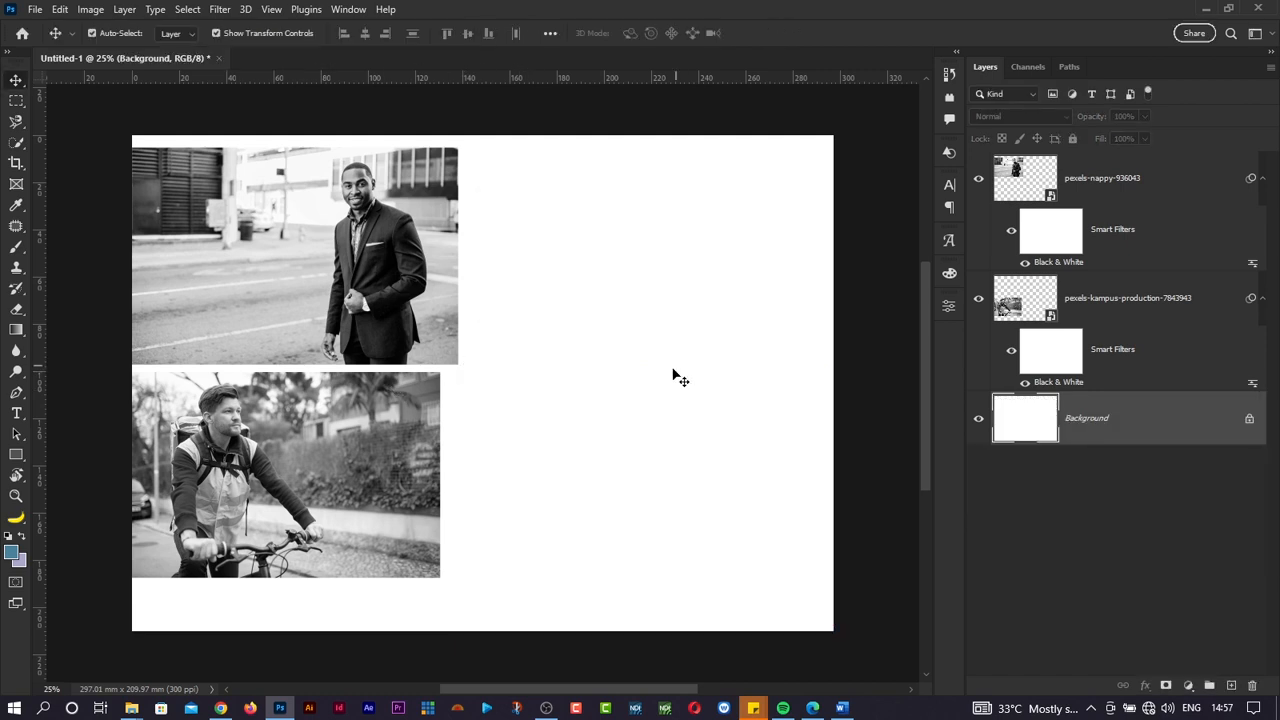
{"action": "left_click_drag", "start_coordinate": [515, 500], "coordinate": [338, 499]}
{"action": "key", "text": "Delete"}
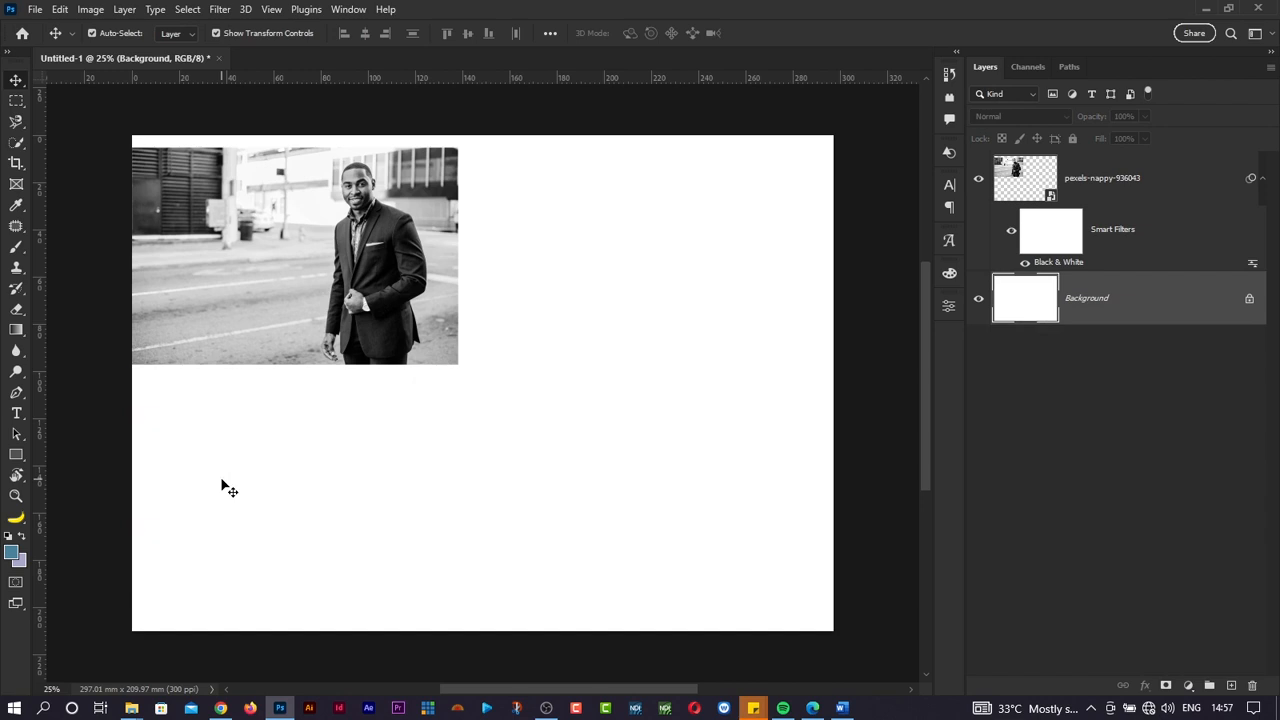
Step: Move the man's photo toward the canvas centre and enlarge it to about three quarters of the canvas width
{"action": "left_click_drag", "start_coordinate": [347, 300], "coordinate": [437, 379]}
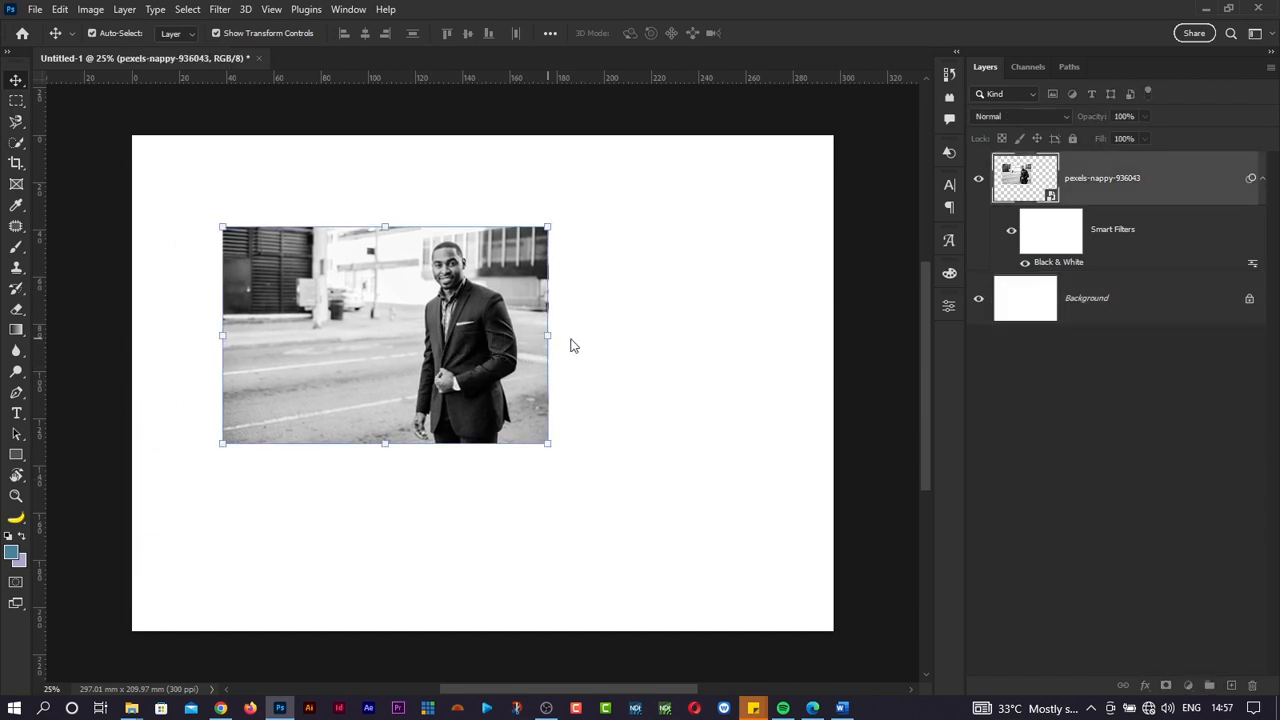
{"action": "key", "text": "ctrl+t"}
{"action": "left_click", "coordinate": [664, 284]}
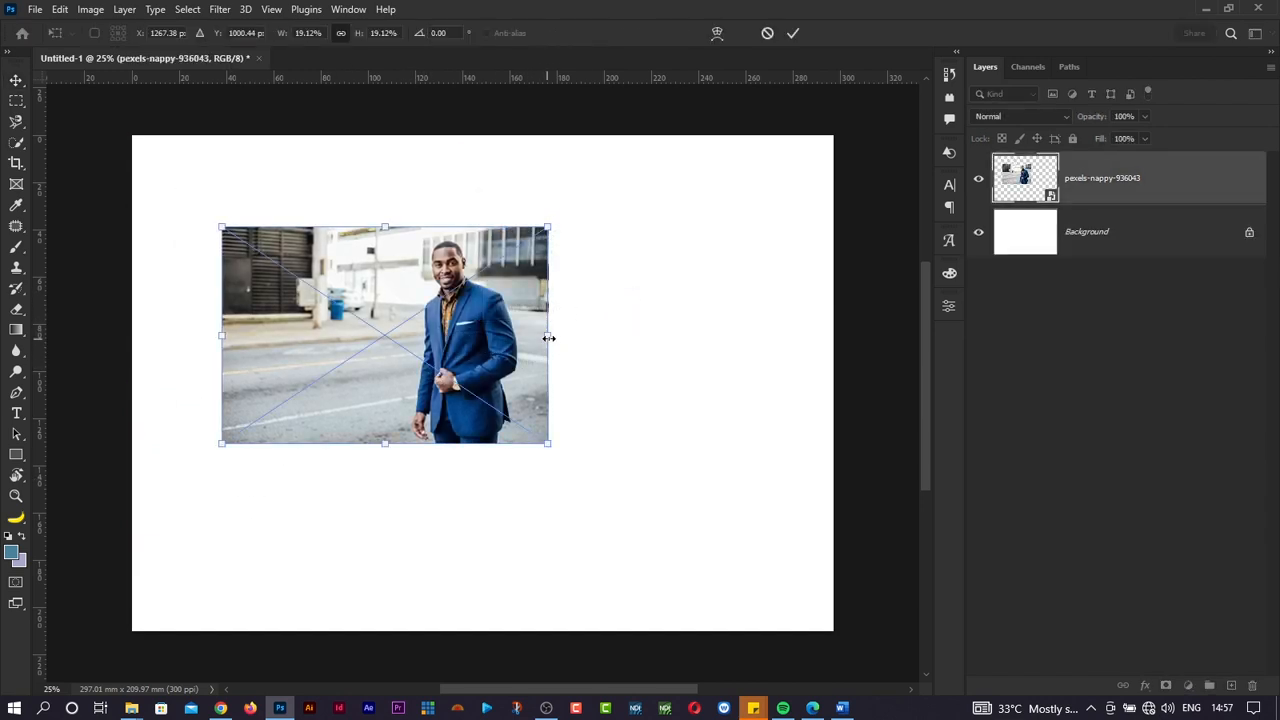
{"action": "left_click_drag", "start_coordinate": [548, 336], "coordinate": [772, 391]}
{"action": "key", "text": "Return"}
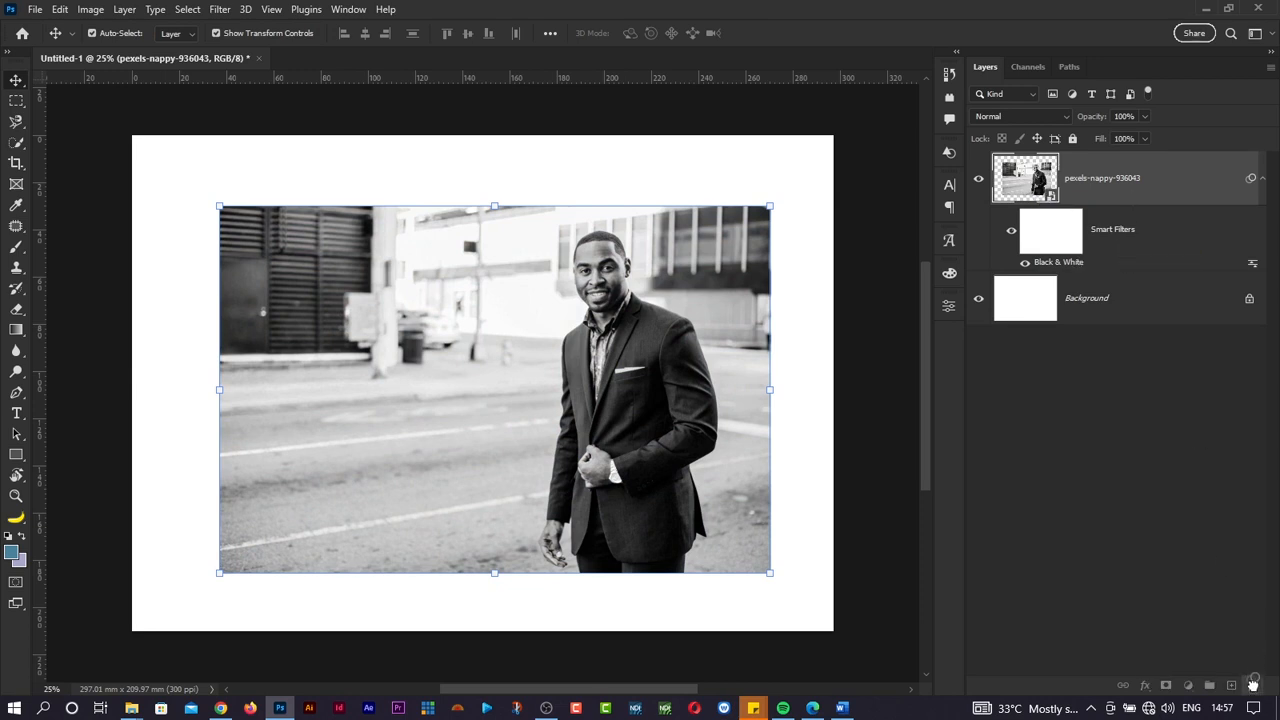
Step: Delete the smart filters from the man's photo and move the photo slightly upward
{"action": "left_click_drag", "start_coordinate": [1253, 684], "coordinate": [1253, 688]}
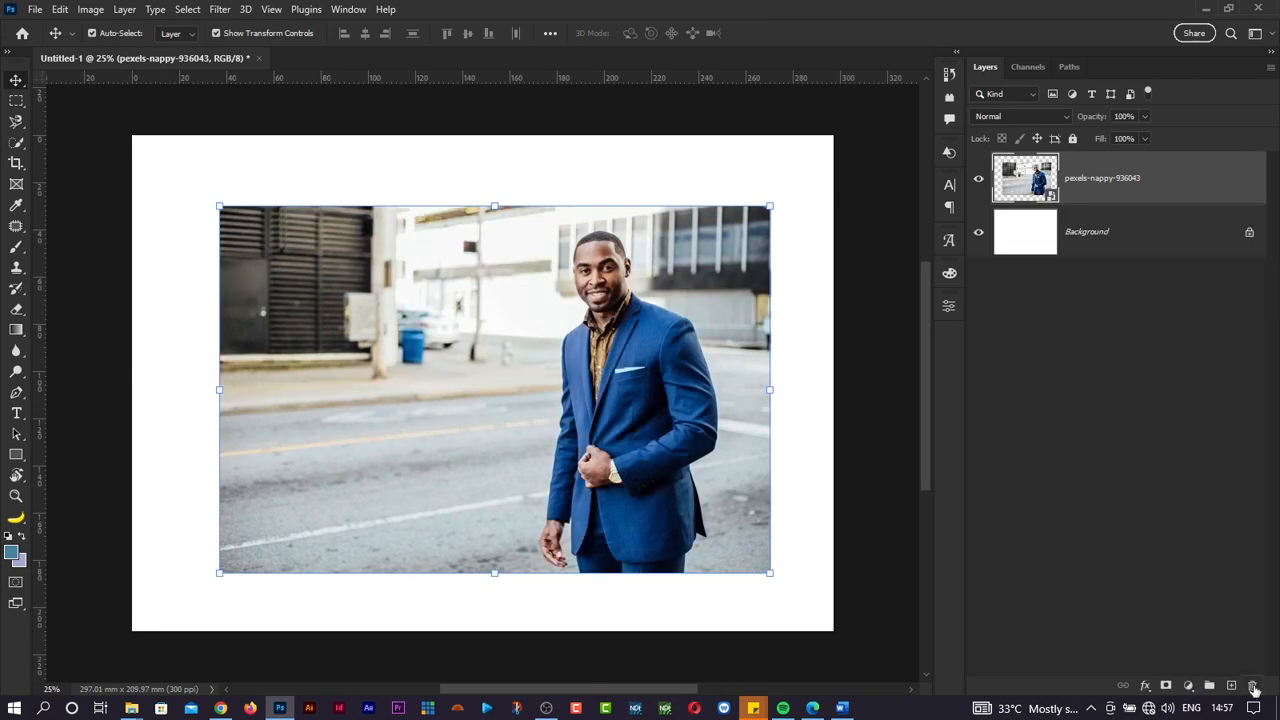
{"action": "left_click", "coordinate": [822, 383]}
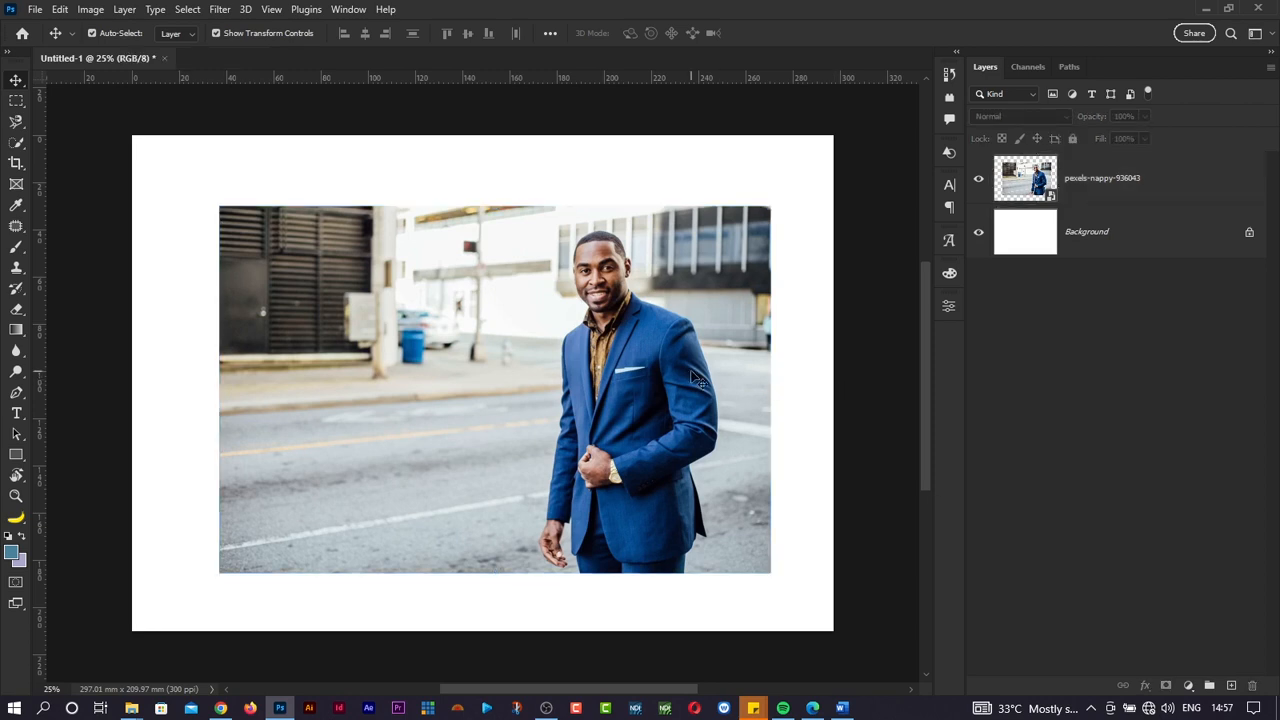
{"action": "mouse_move", "coordinate": [672, 372]}
{"action": "left_mouse_down"}
{"action": "mouse_move", "coordinate": [670, 390]}
{"action": "mouse_move", "coordinate": [671, 365]}
{"action": "left_mouse_up"}
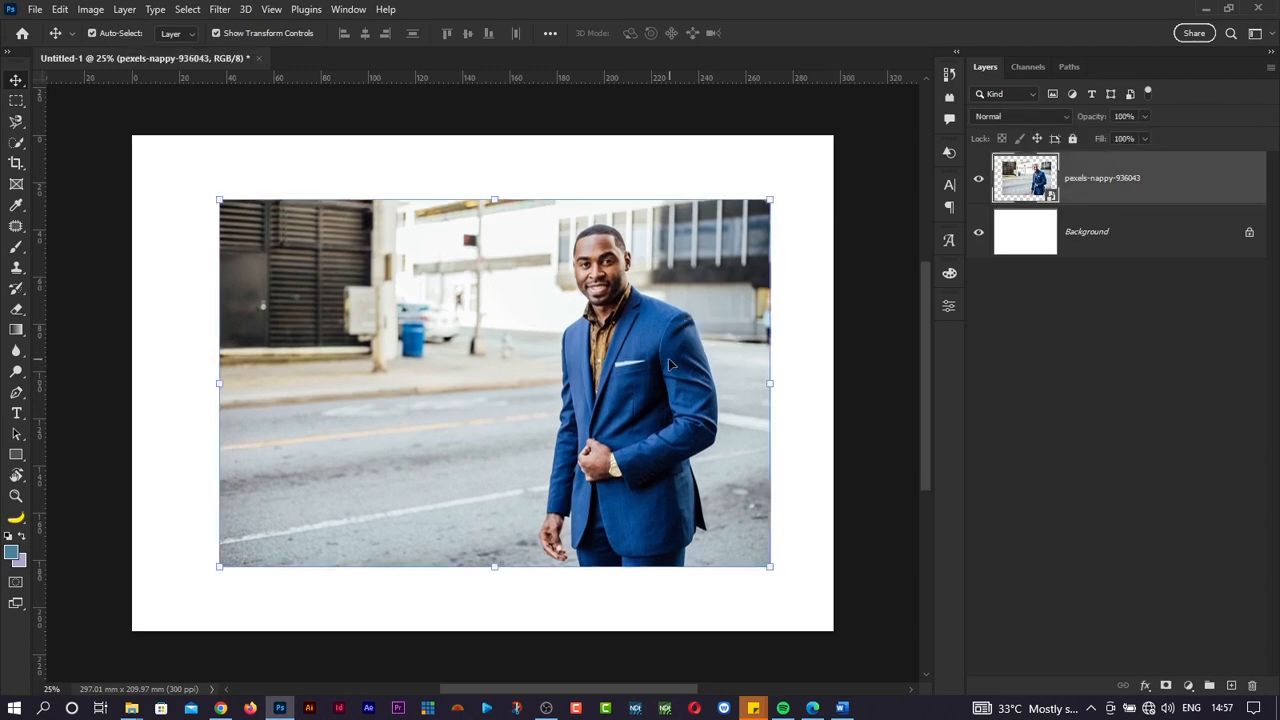
Step: Add a Solid Color fill layer in 4a829b above the man's photo
{"action": "left_click", "coordinate": [1188, 686]}
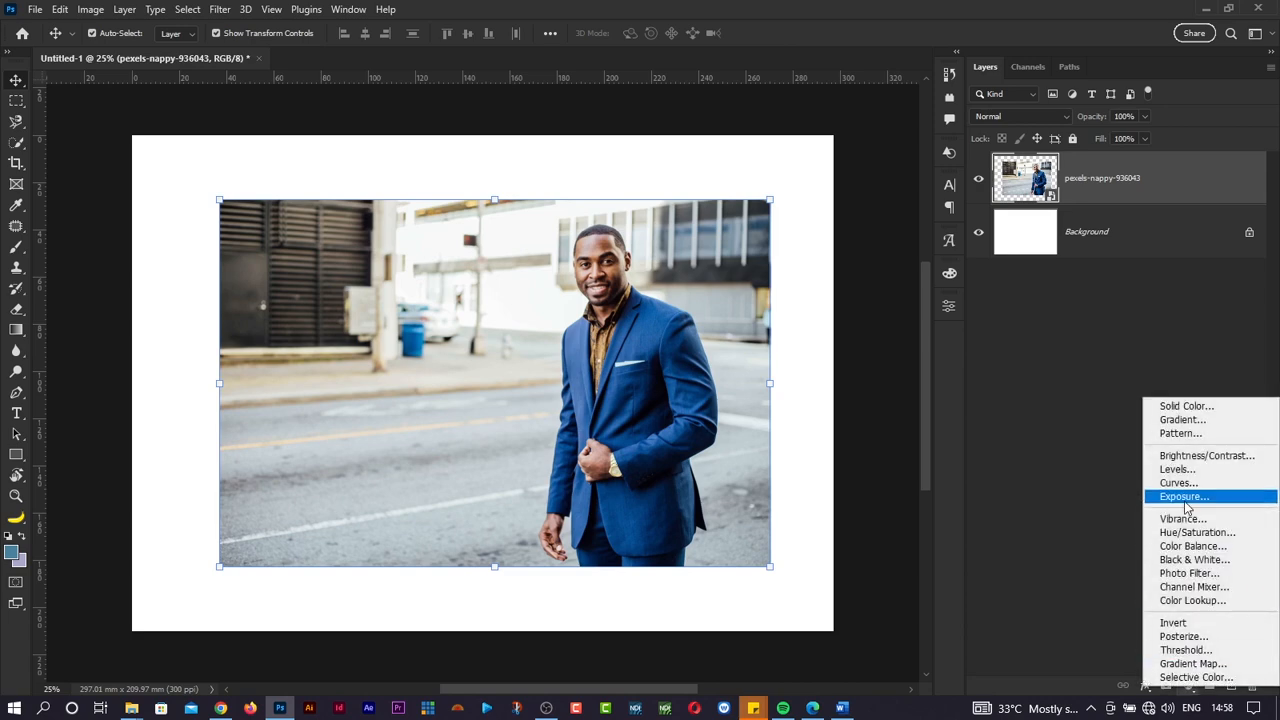
{"action": "left_click", "coordinate": [1186, 406]}
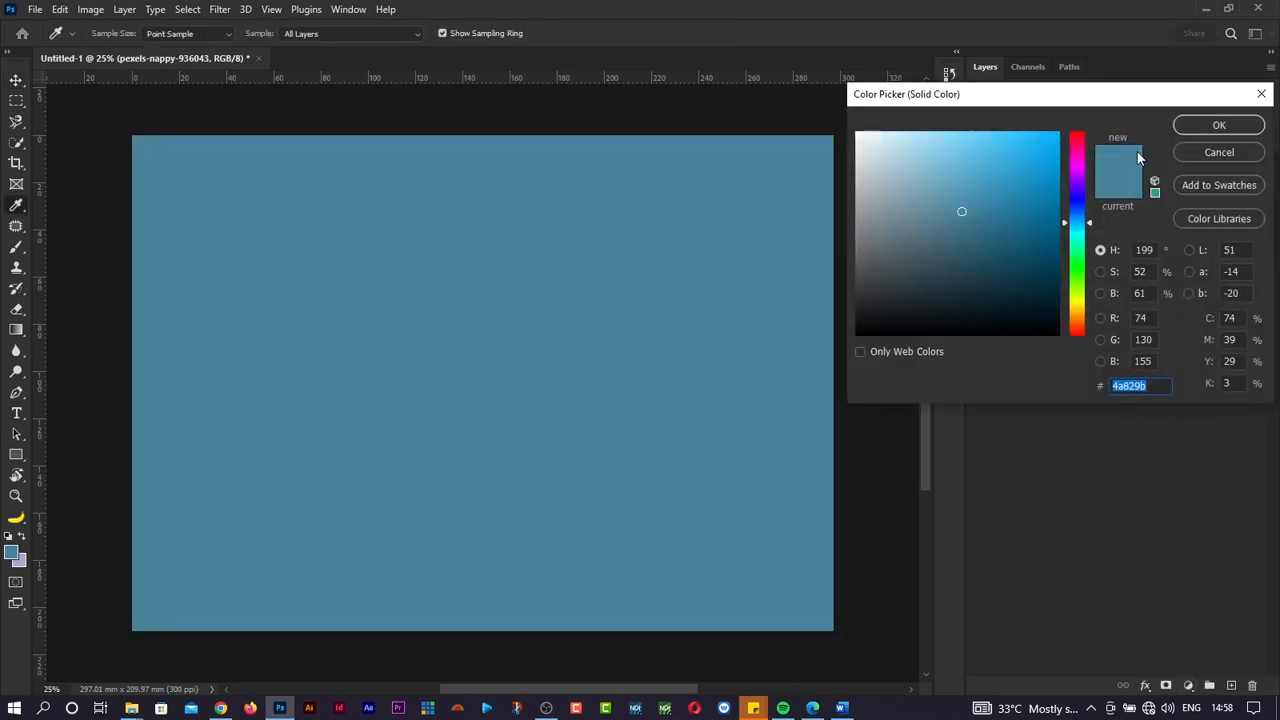
{"action": "left_click", "coordinate": [1196, 124]}
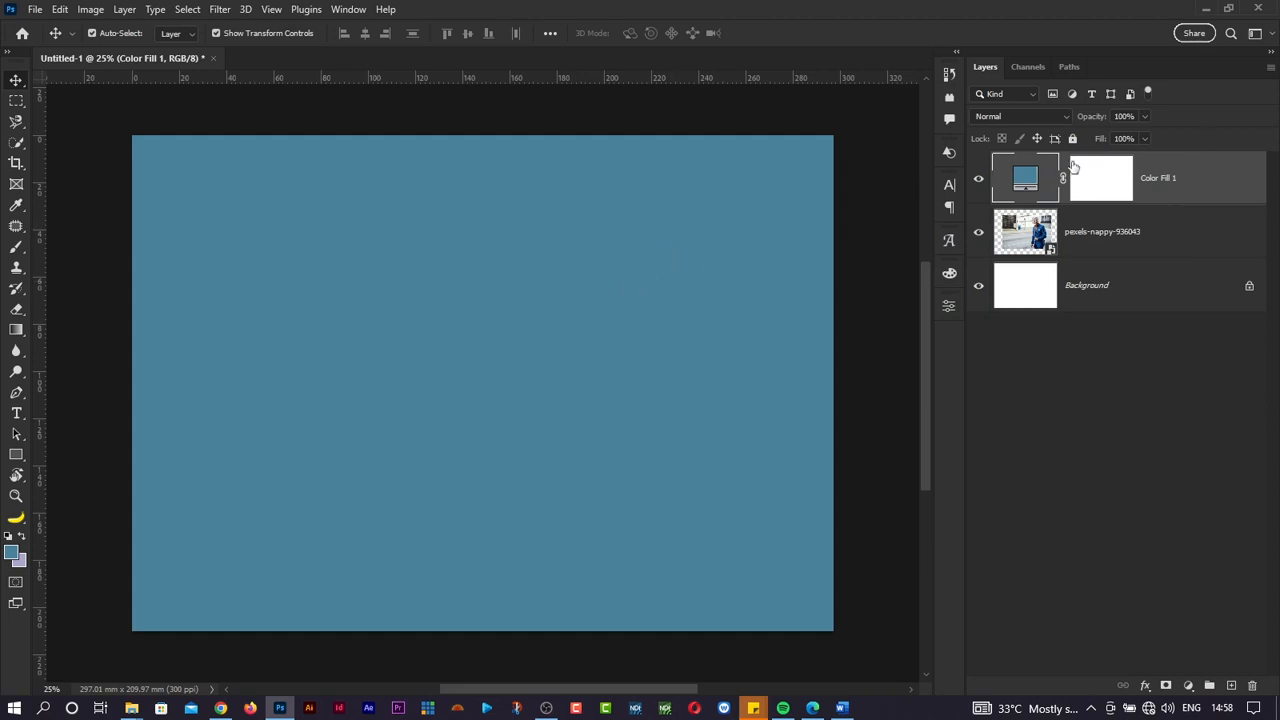
Step: Delete the Solid Color fill layer and review the adjustment options available for the man's photo
{"action": "key", "text": "Delete"}
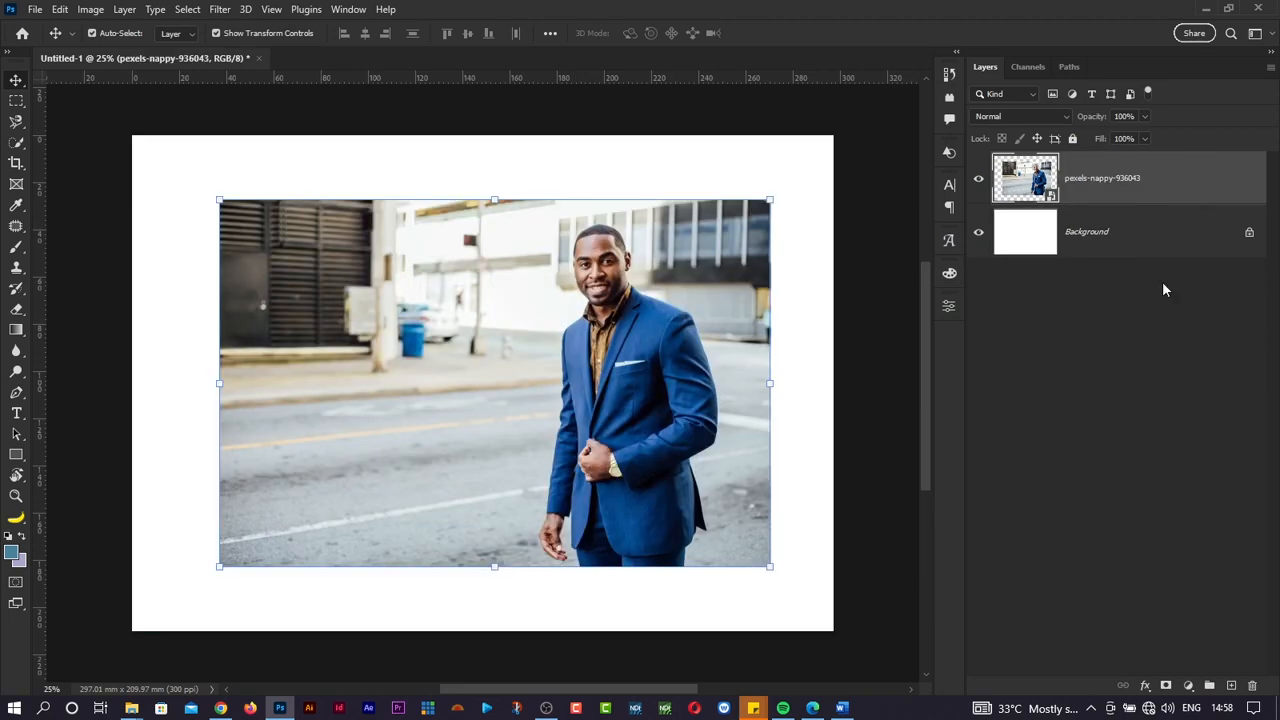
{"action": "left_click", "coordinate": [1188, 685]}
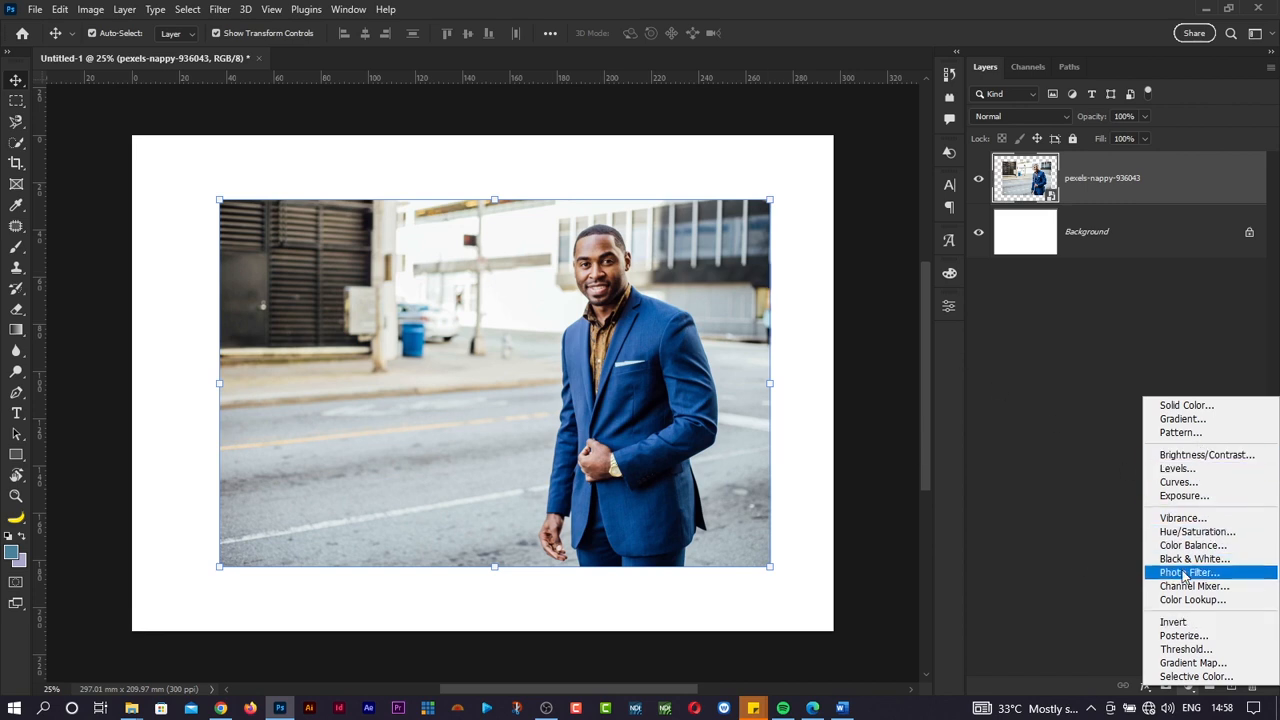
{"action": "left_click", "coordinate": [90, 10]}
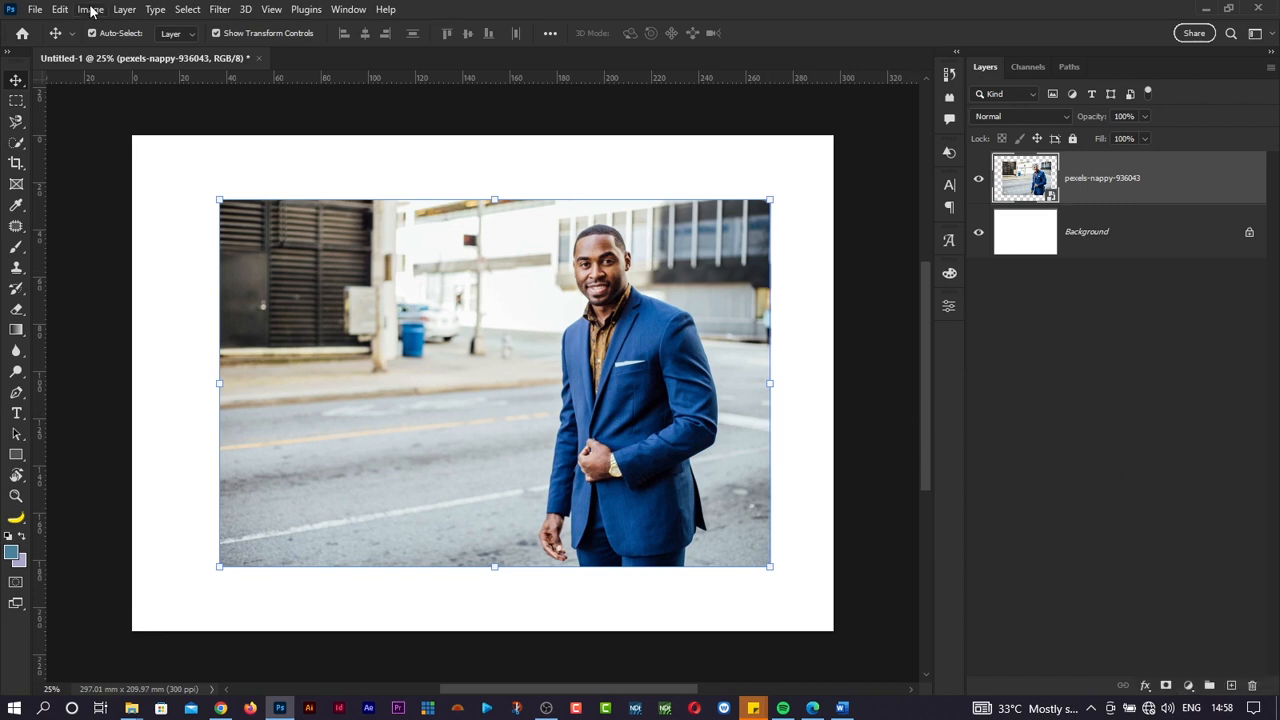
{"action": "left_click", "coordinate": [90, 10]}
{"action": "mouse_move", "coordinate": [115, 50]}
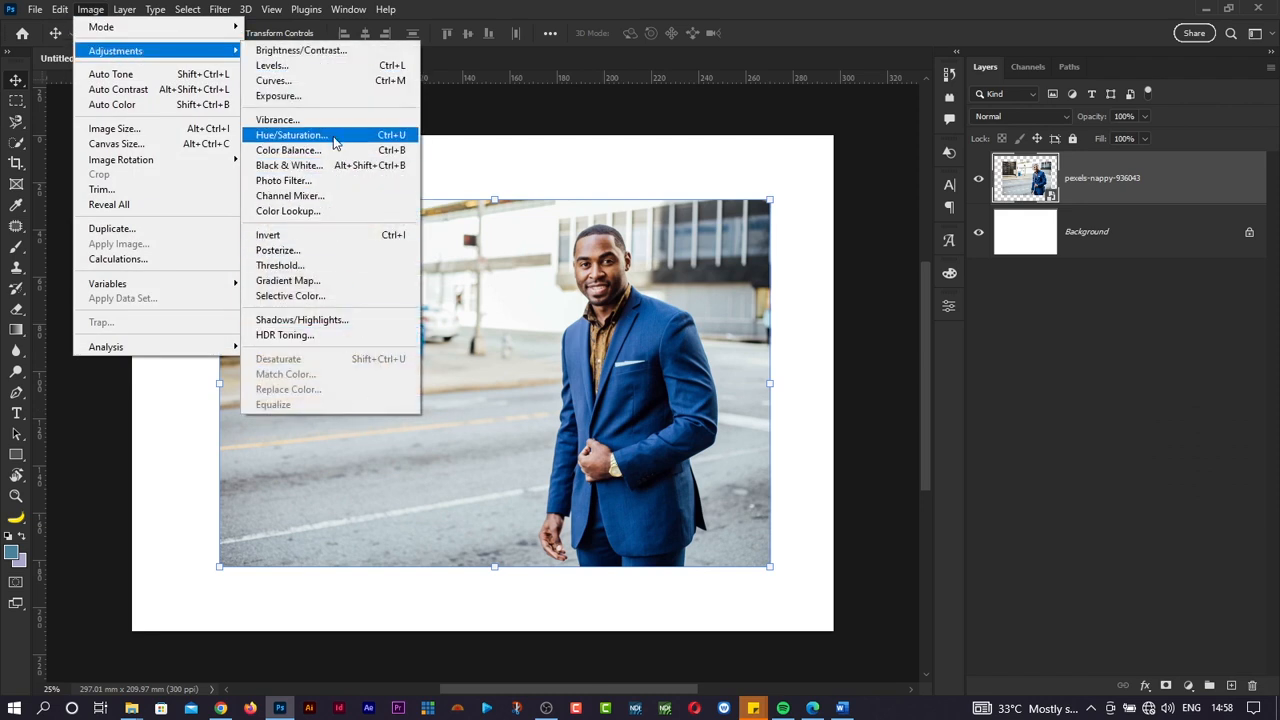
{"action": "left_click", "coordinate": [1104, 540]}
Step: Add a Black & White adjustment layer with the Default preset above the man's photo
{"action": "left_click", "coordinate": [1188, 686]}
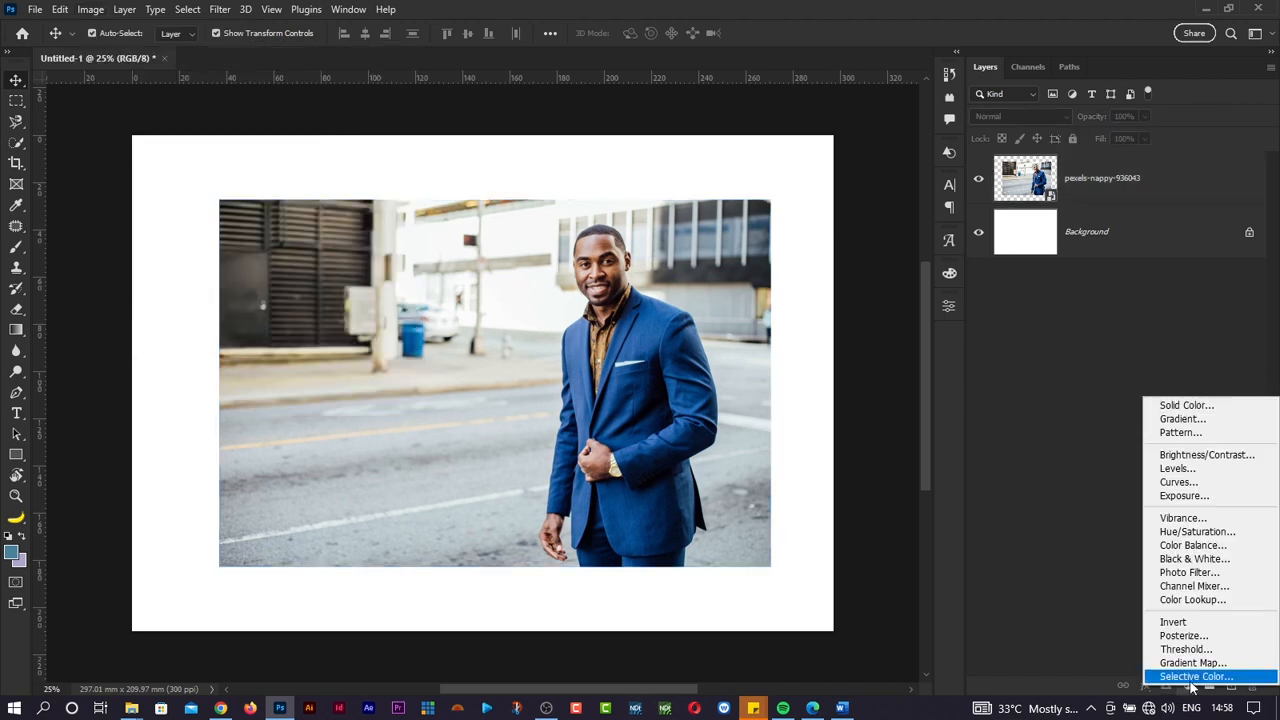
{"action": "left_click", "coordinate": [1182, 560]}
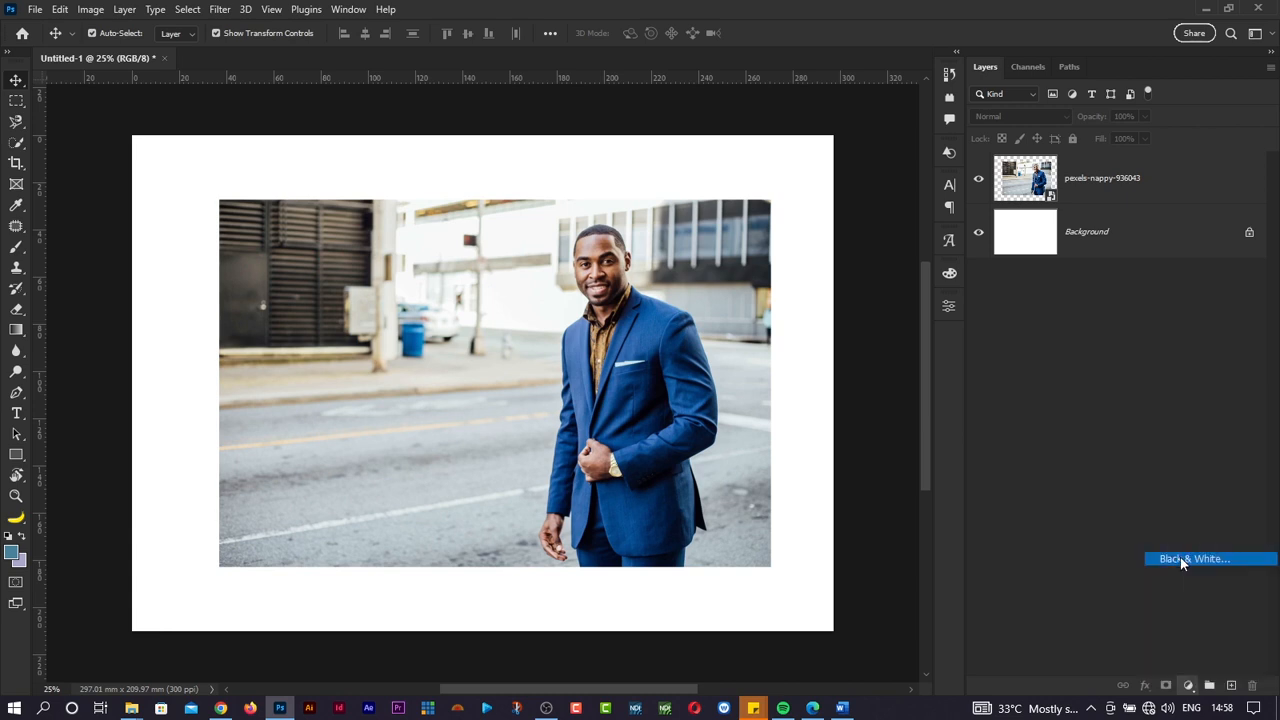
{"action": "scroll", "coordinate": [569, 459], "scroll_direction": "right", "scroll_amount": 3}
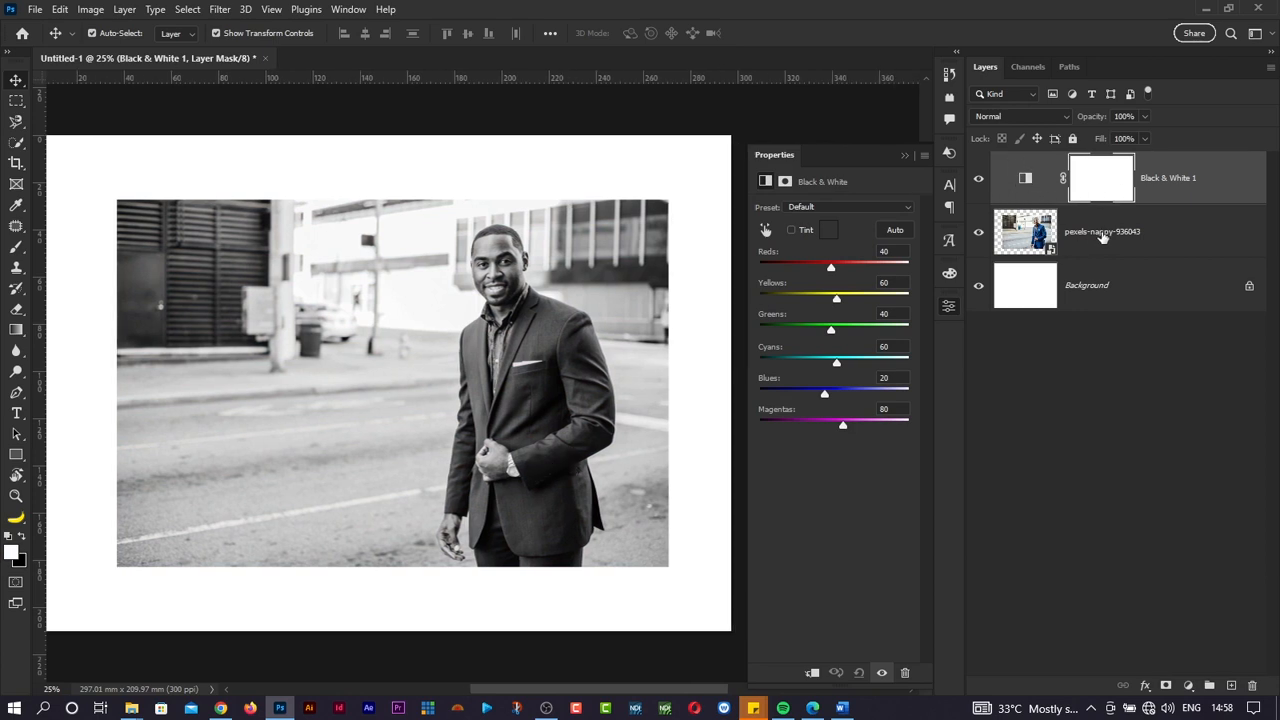
{"action": "left_click", "coordinate": [1106, 238]}
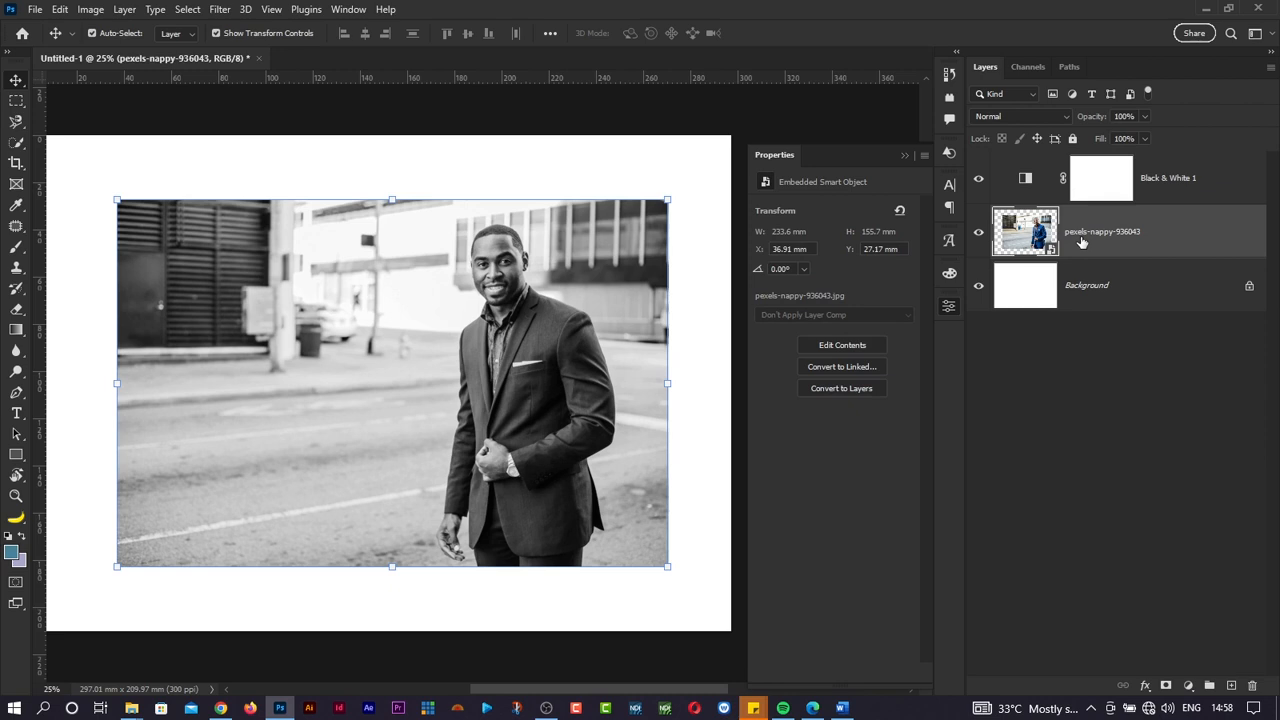
{"action": "left_click", "coordinate": [1173, 200]}
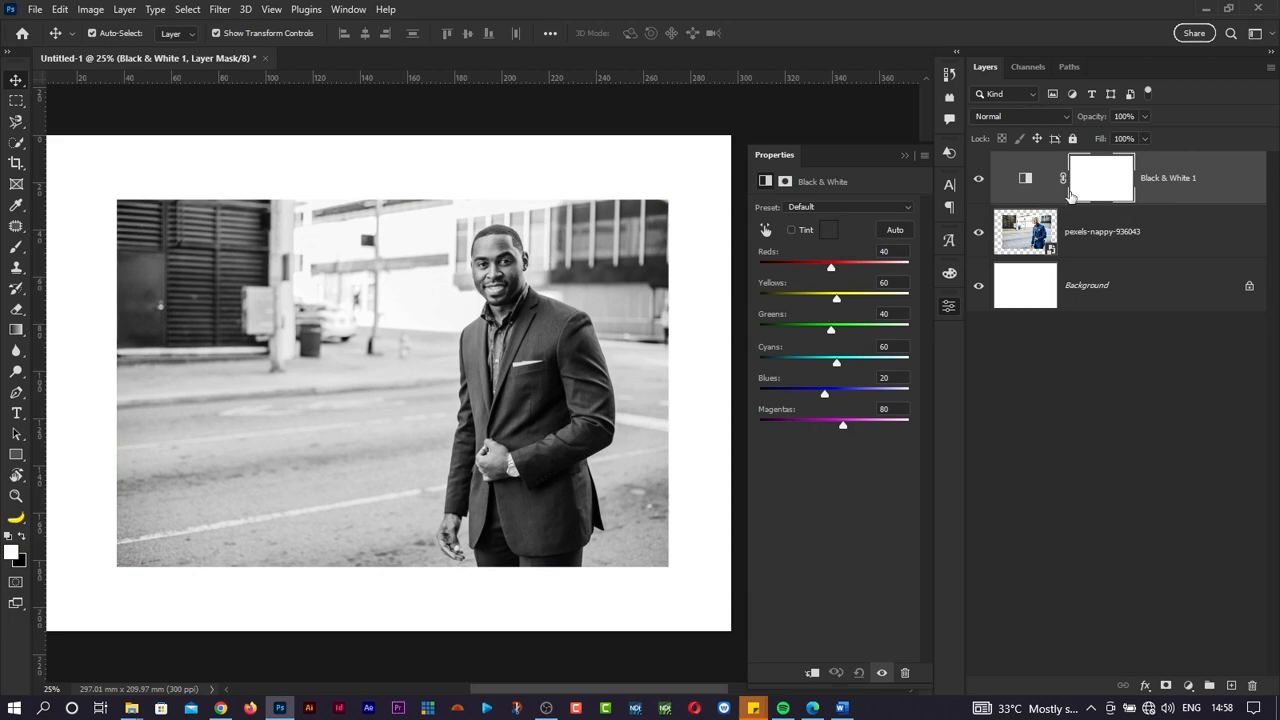
Step: Place pexels-kebs-visuals-3992656.jpg from the pictures folder above the Black & White layer, scaled to about 8.3% over the photo's upper-left part
{"action": "key", "text": "alt+Tab"}
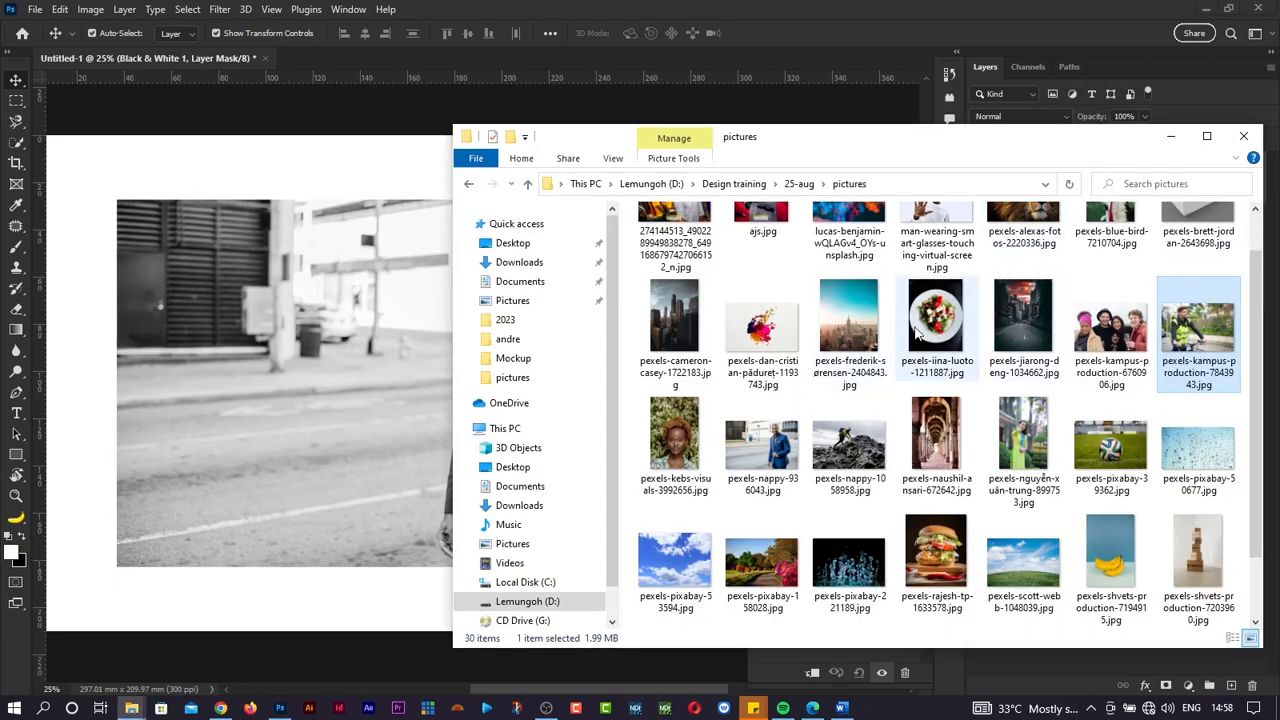
{"action": "left_click_drag", "start_coordinate": [686, 452], "coordinate": [271, 425]}
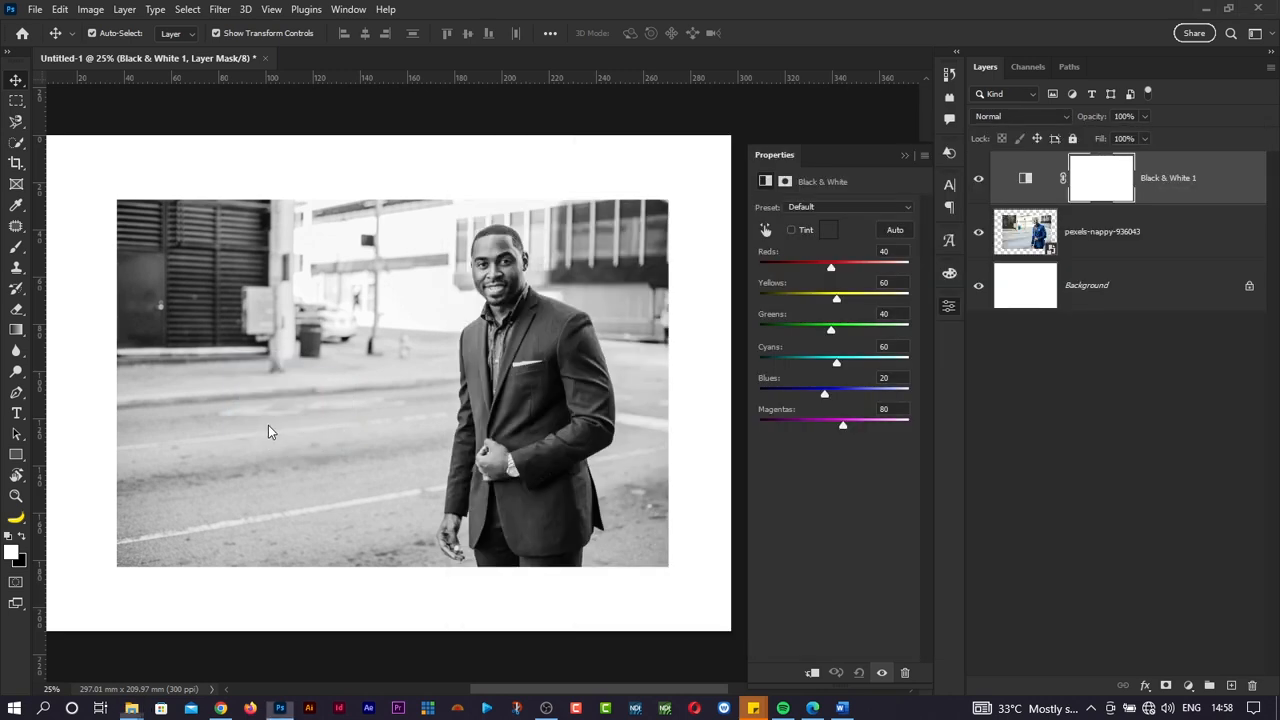
{"action": "left_click_drag", "start_coordinate": [555, 133], "coordinate": [408, 352]}
{"action": "left_click_drag", "start_coordinate": [340, 500], "coordinate": [238, 331]}
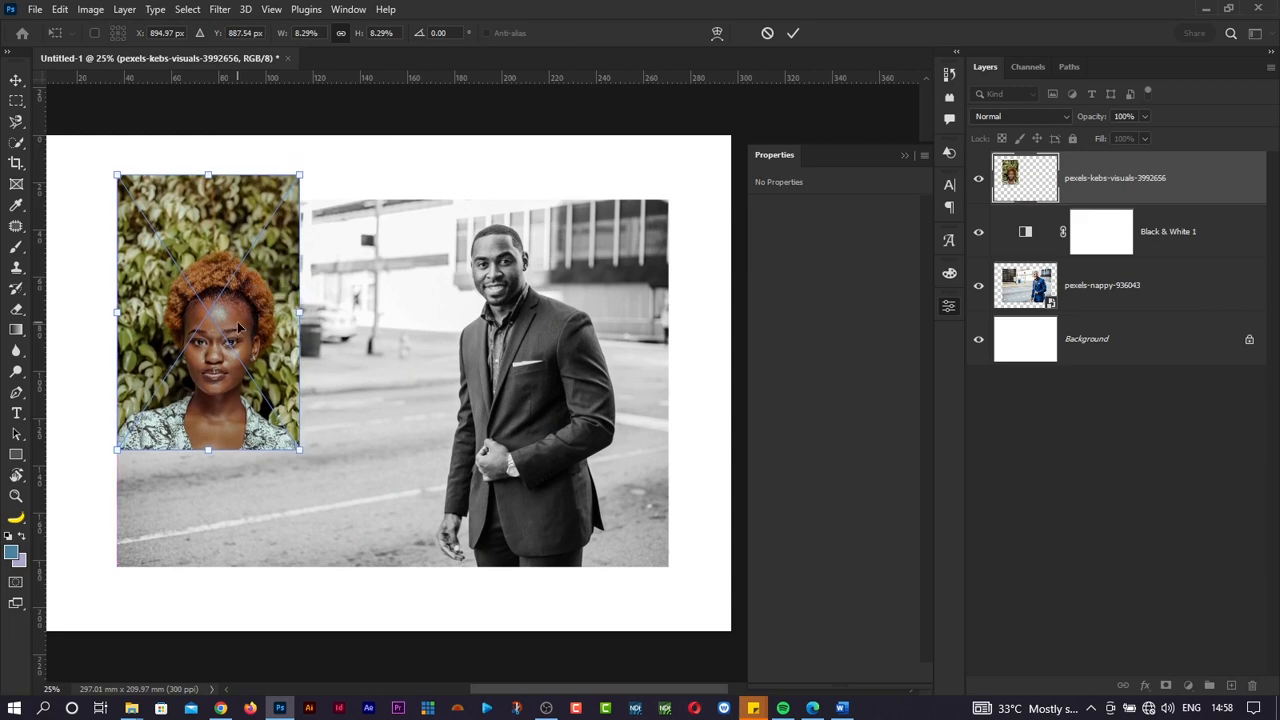
{"action": "key", "text": "Return"}
Step: Place pexels-kampus-production-7843943.jpg from the pictures folder below the woman's portrait, shrunk and tilted about 4° clockwise
{"action": "key", "text": "alt+Tab"}
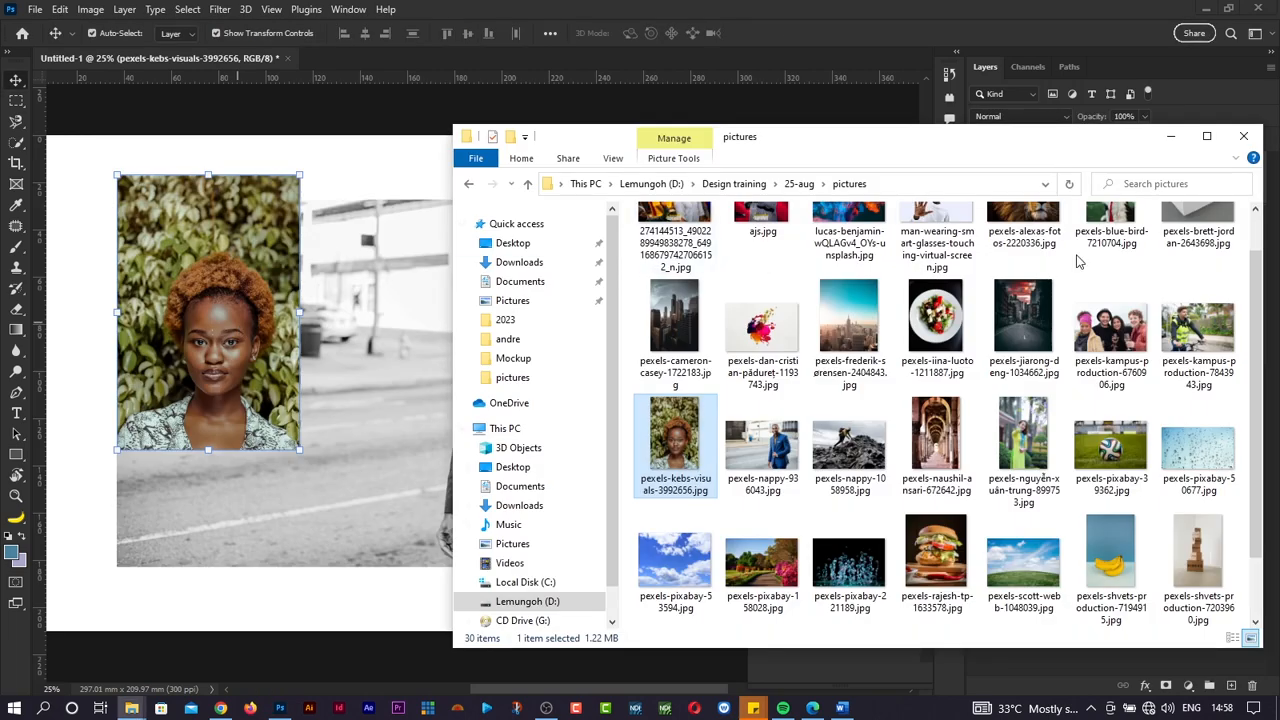
{"action": "left_click_drag", "start_coordinate": [1192, 330], "coordinate": [194, 563]}
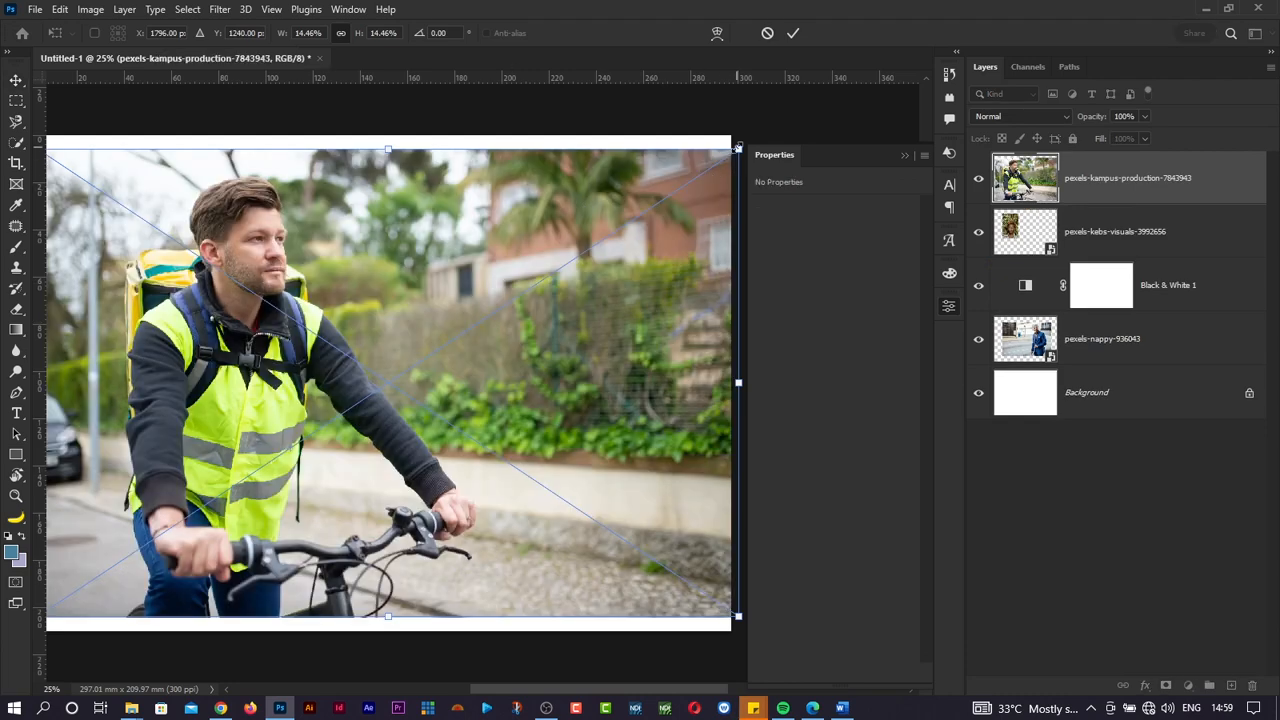
{"action": "left_click_drag", "start_coordinate": [737, 147], "coordinate": [271, 457]}
{"action": "left_click_drag", "start_coordinate": [191, 509], "coordinate": [278, 488]}
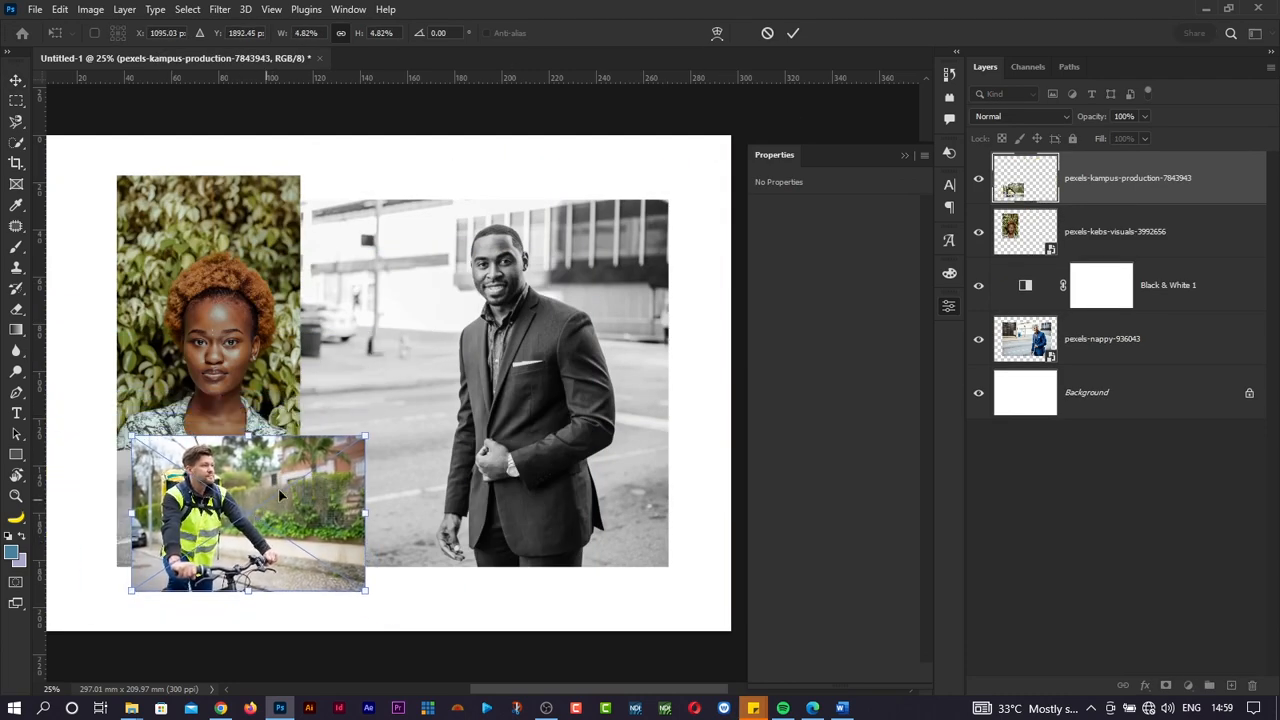
{"action": "left_click_drag", "start_coordinate": [364, 434], "coordinate": [427, 393]}
{"action": "left_click_drag", "start_coordinate": [367, 456], "coordinate": [353, 482]}
Step: Move the woman's portrait up, enlarge it to about 98 mm wide, and nudge the cyclist photo slightly left
{"action": "left_click_drag", "start_coordinate": [233, 356], "coordinate": [224, 230]}
{"action": "key", "text": "Return"}
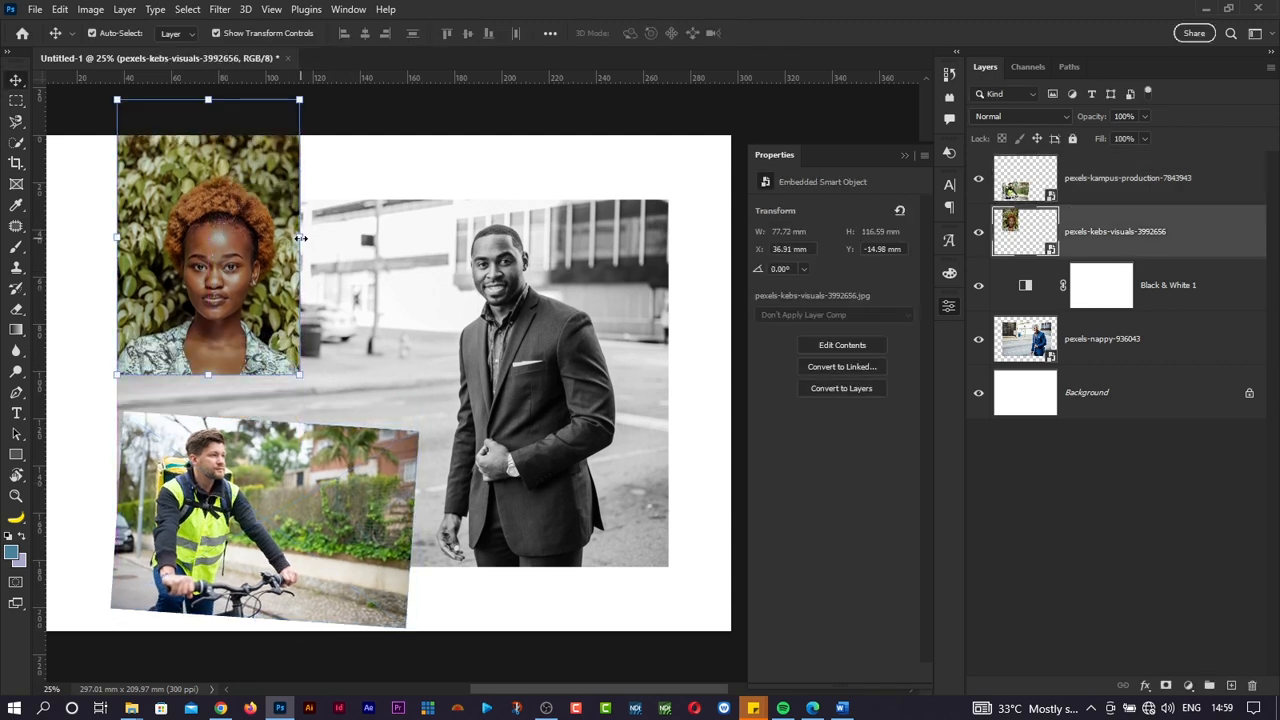
{"action": "left_click_drag", "start_coordinate": [300, 238], "coordinate": [308, 266]}
{"action": "key", "text": "Return"}
{"action": "left_click_drag", "start_coordinate": [297, 492], "coordinate": [287, 487]}
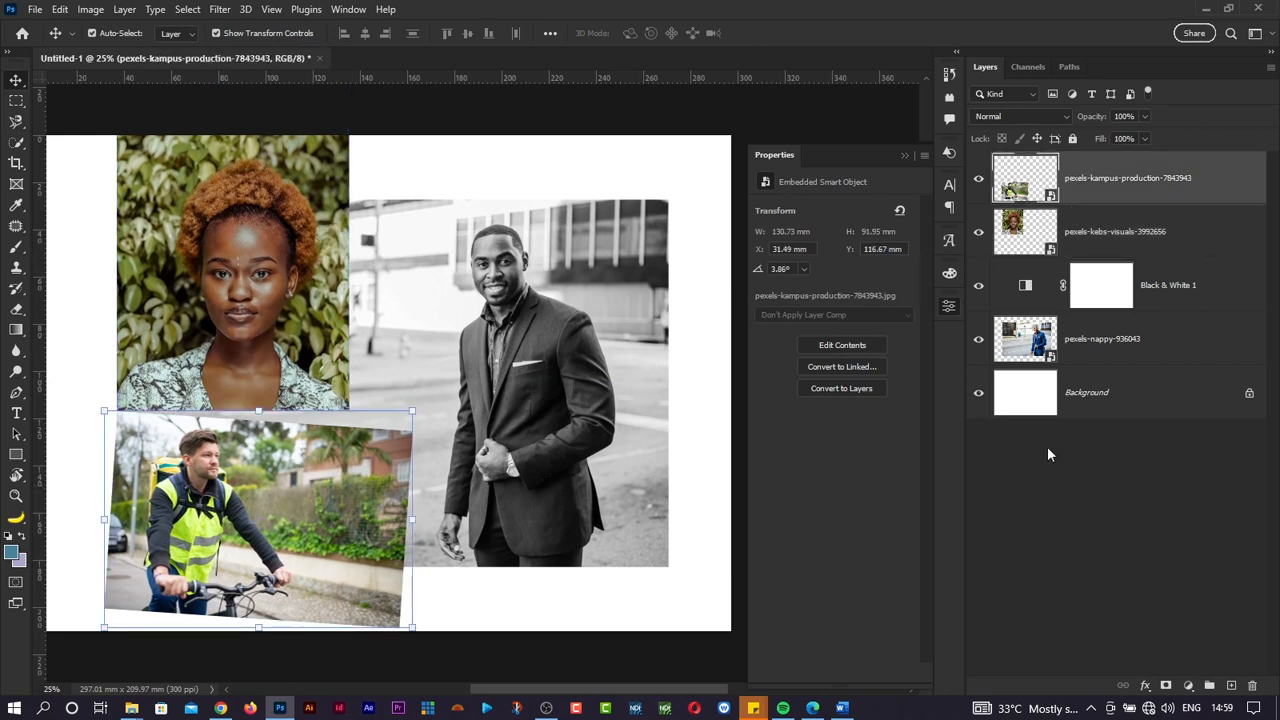
{"action": "left_click", "coordinate": [1062, 499]}
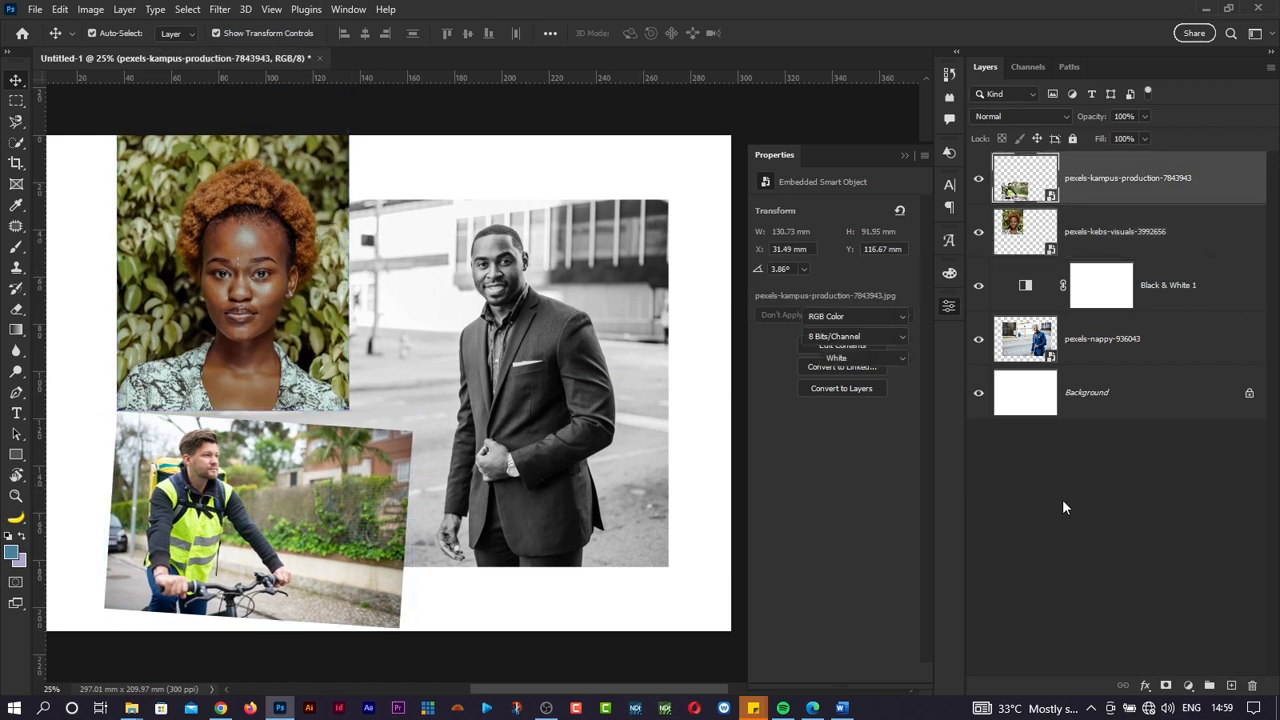
Step: Hide and show the Black & White adjustment layer to compare its effect on the photos below and above it
{"action": "left_click", "coordinate": [1166, 284]}
{"action": "left_click", "coordinate": [978, 295]}
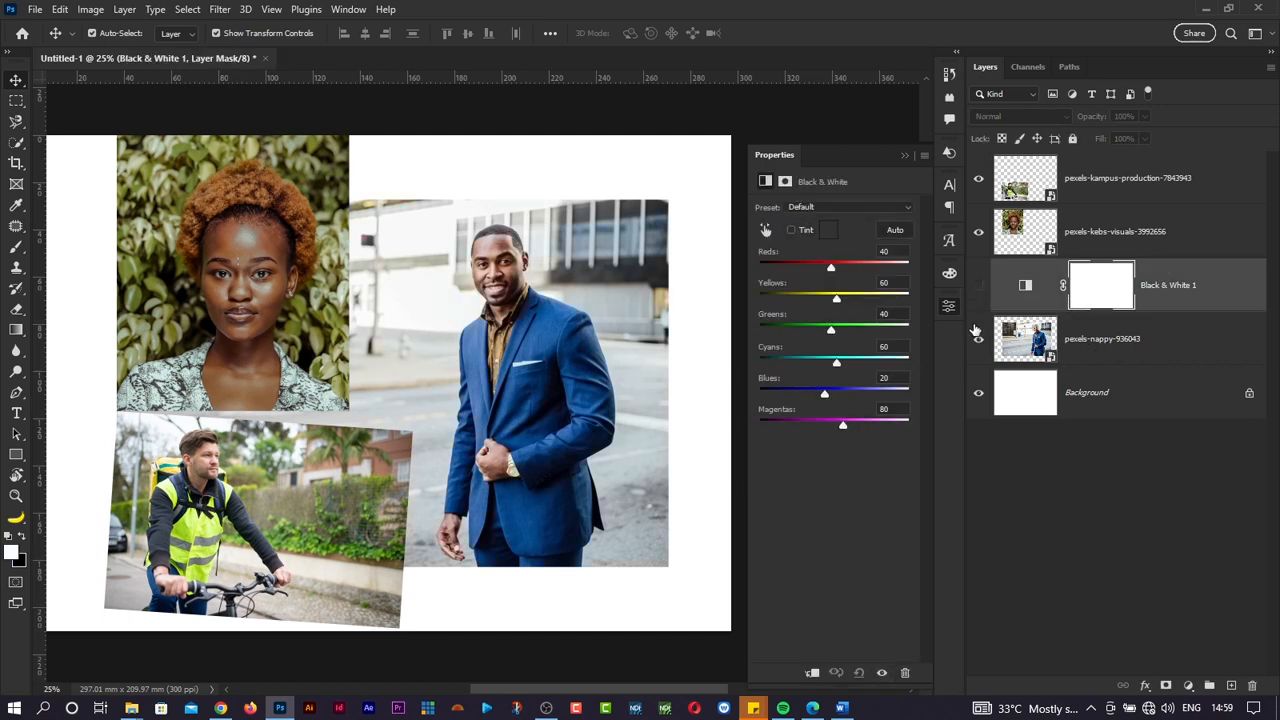
{"action": "left_click", "coordinate": [978, 290]}
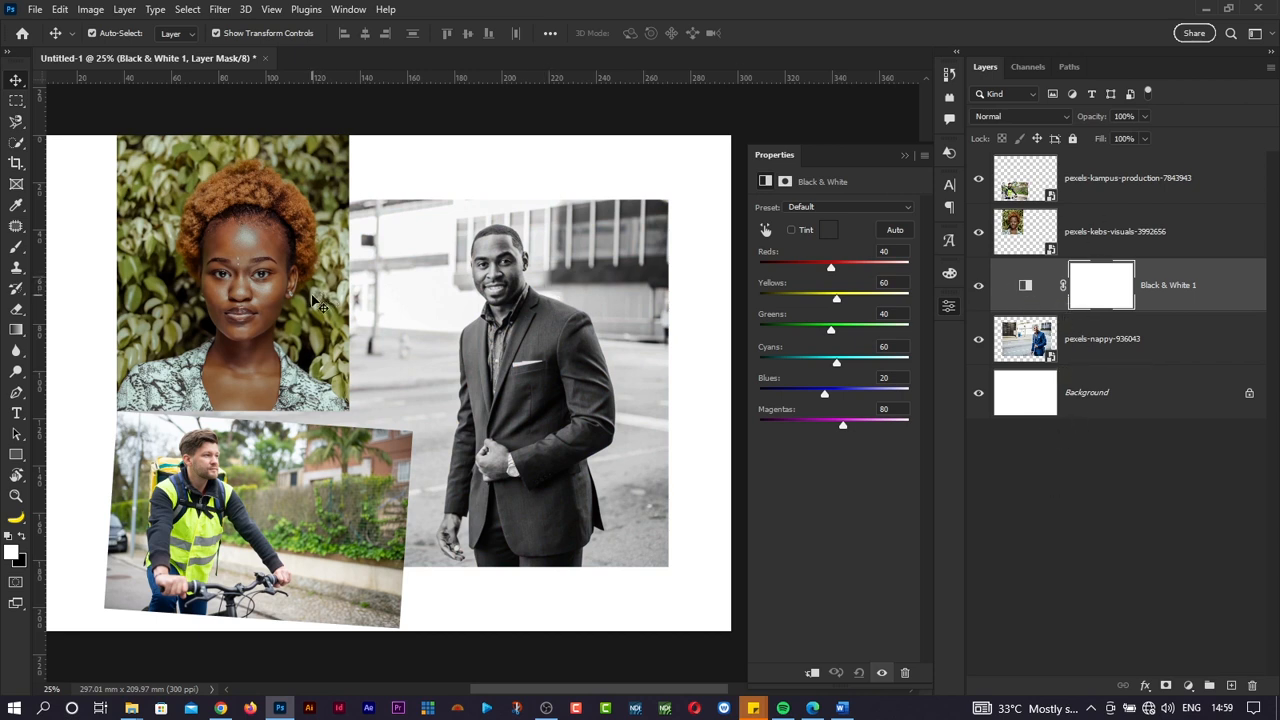
{"action": "left_click", "coordinate": [1100, 248]}
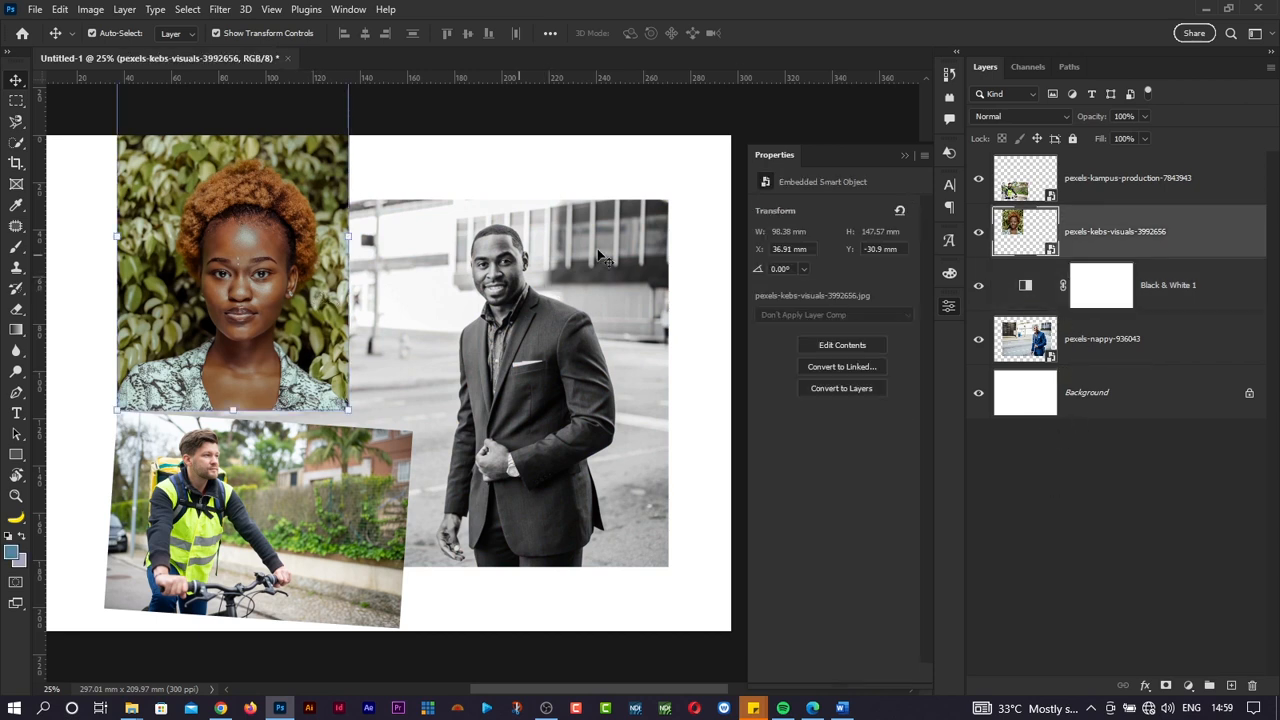
Step: Move the woman's portrait layer beneath the Black & White 1 adjustment layer
{"action": "left_click", "coordinate": [979, 236]}
{"action": "left_click_drag", "start_coordinate": [1133, 225], "coordinate": [1132, 294]}
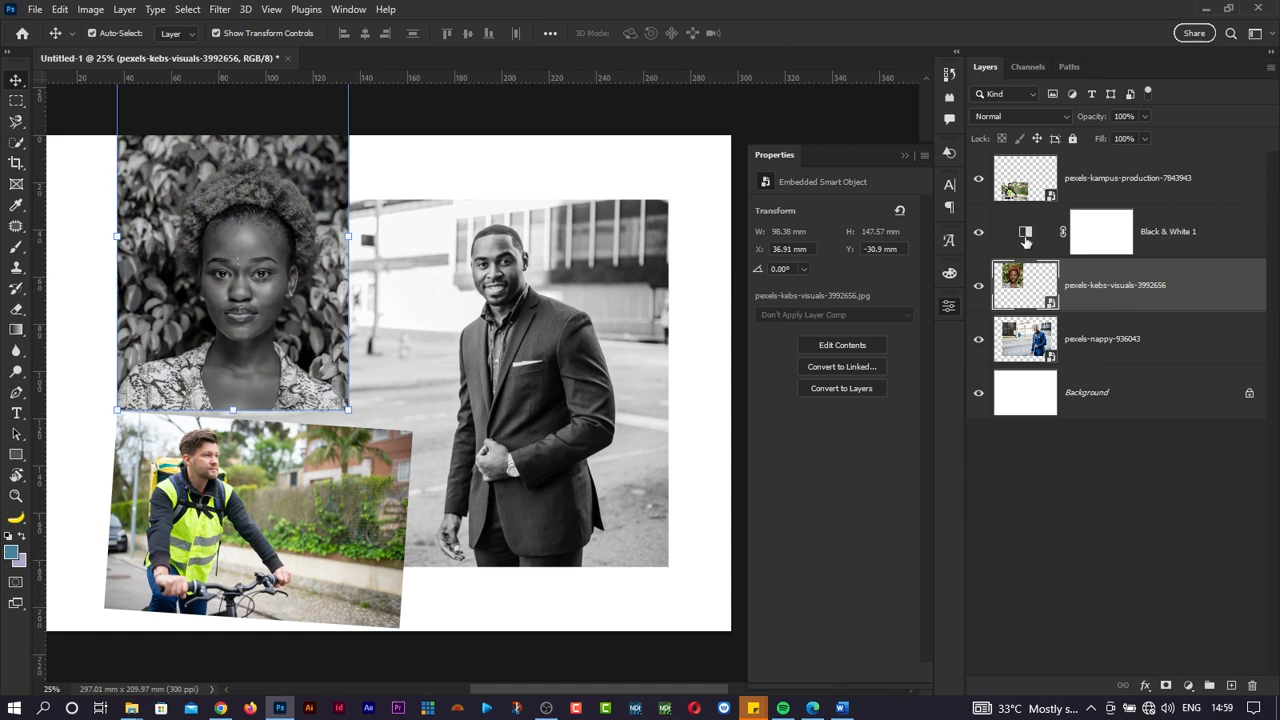
Step: Select the Black & White 1 adjustment layer and practise hiding and reopening its properties
{"action": "left_click", "coordinate": [1025, 236]}
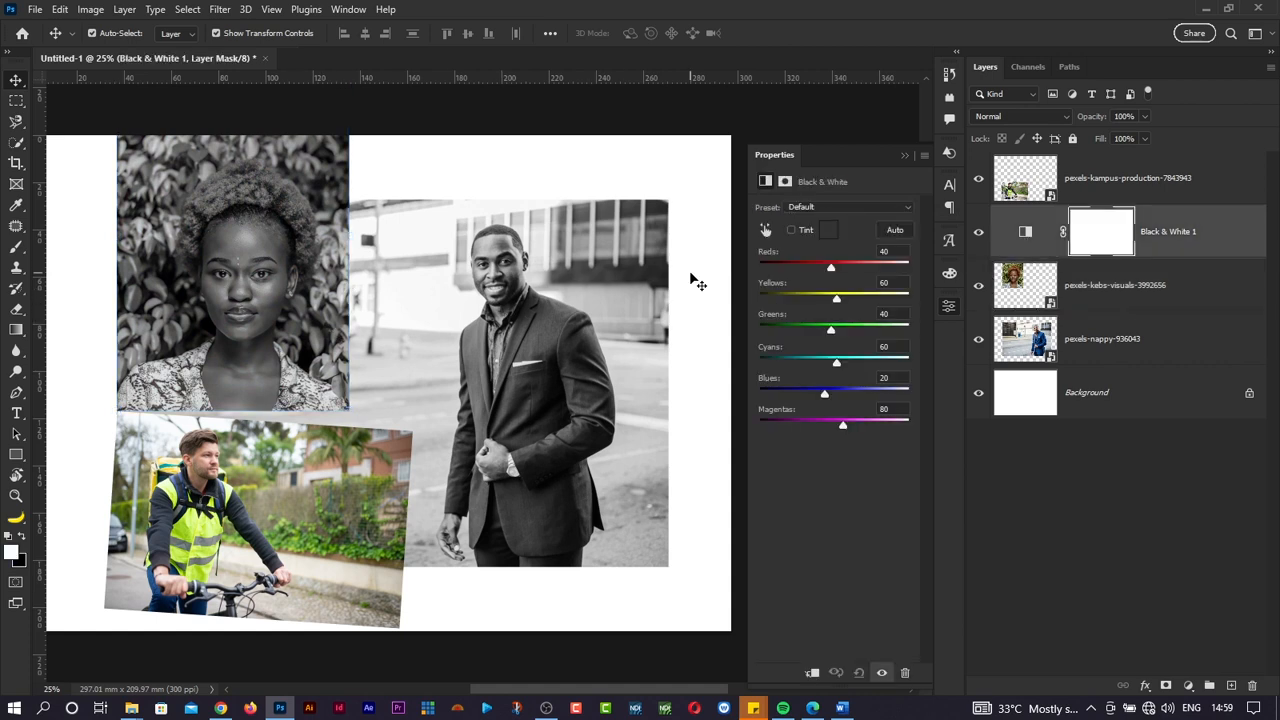
{"action": "left_click", "coordinate": [948, 308]}
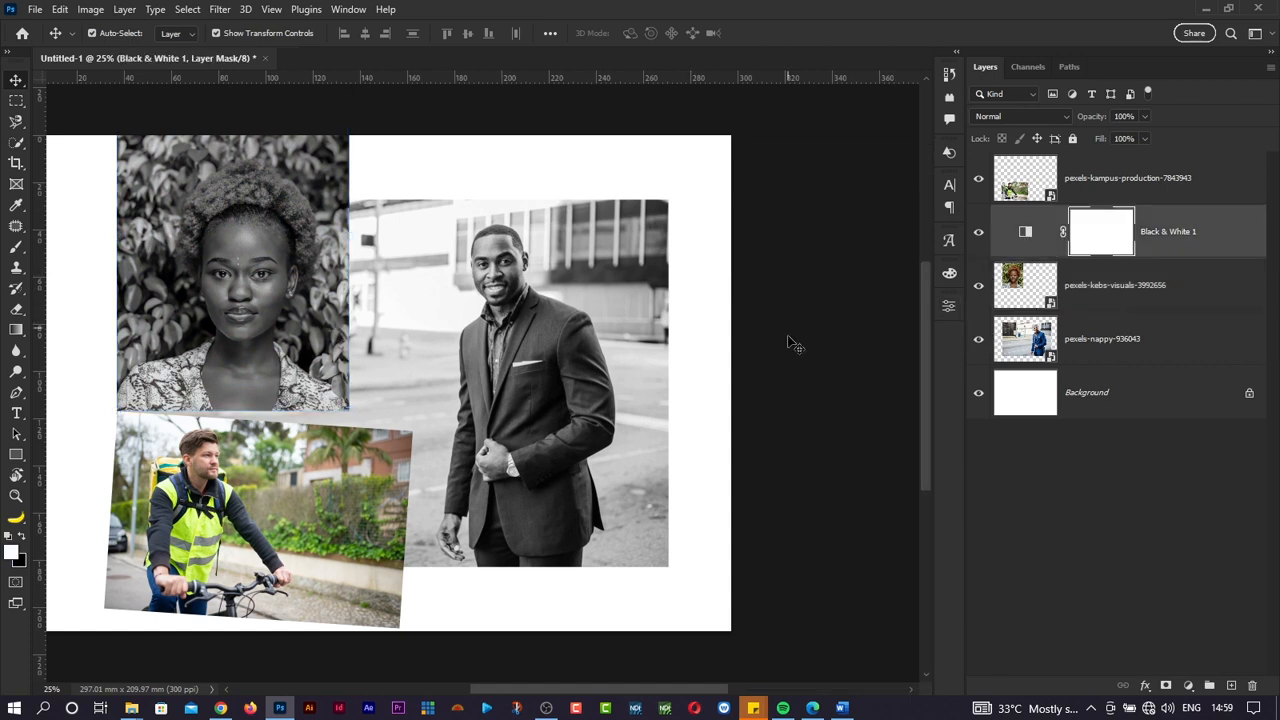
{"action": "left_click", "coordinate": [1217, 227]}
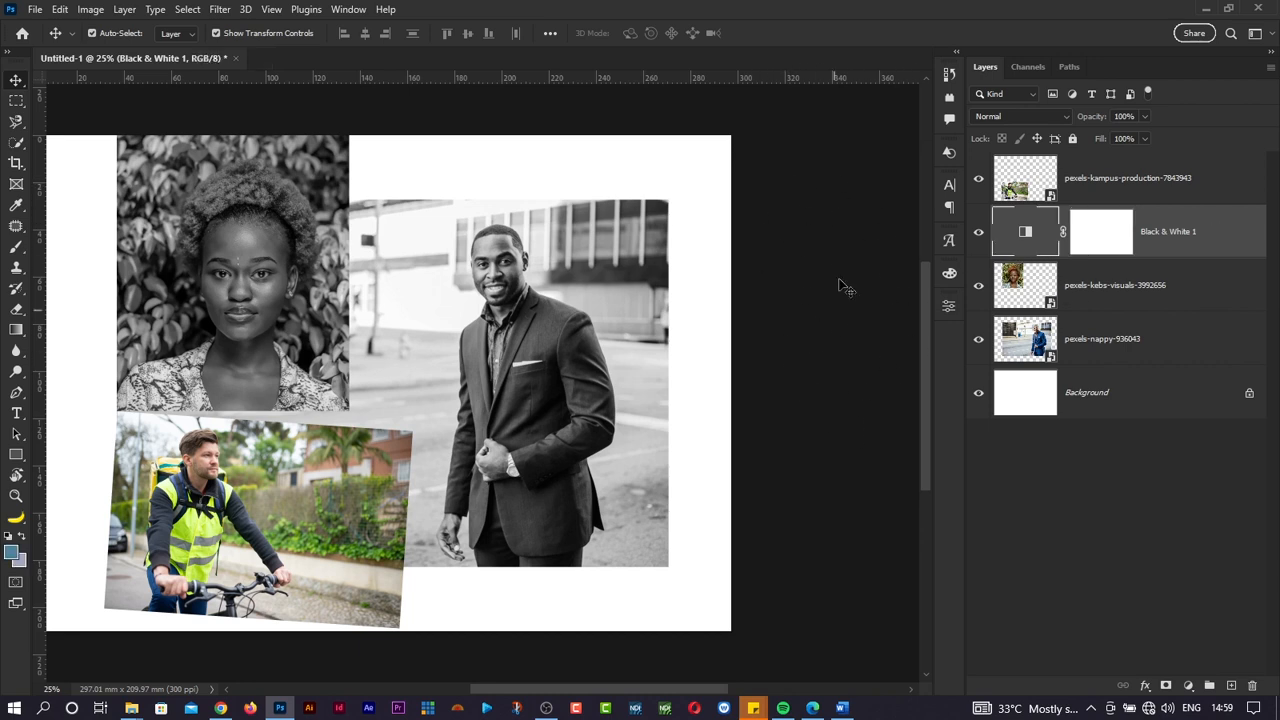
{"action": "double_click", "coordinate": [1025, 232]}
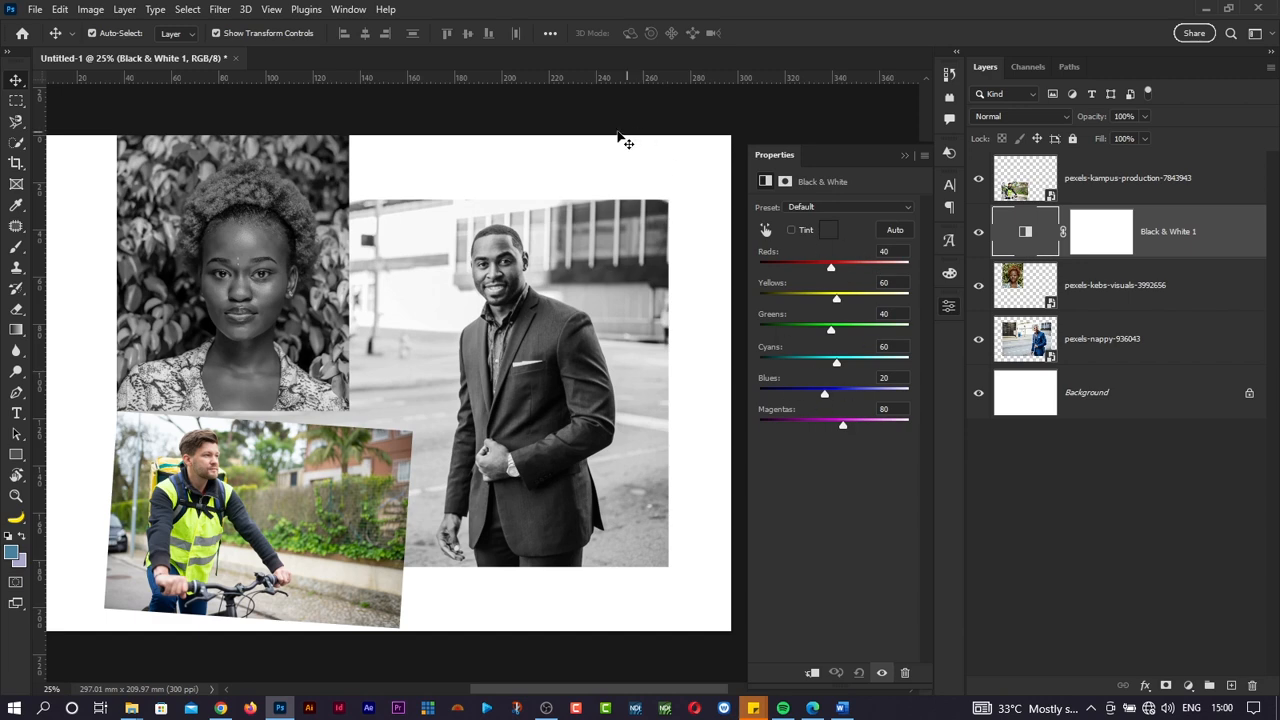
{"action": "left_click", "coordinate": [346, 10]}
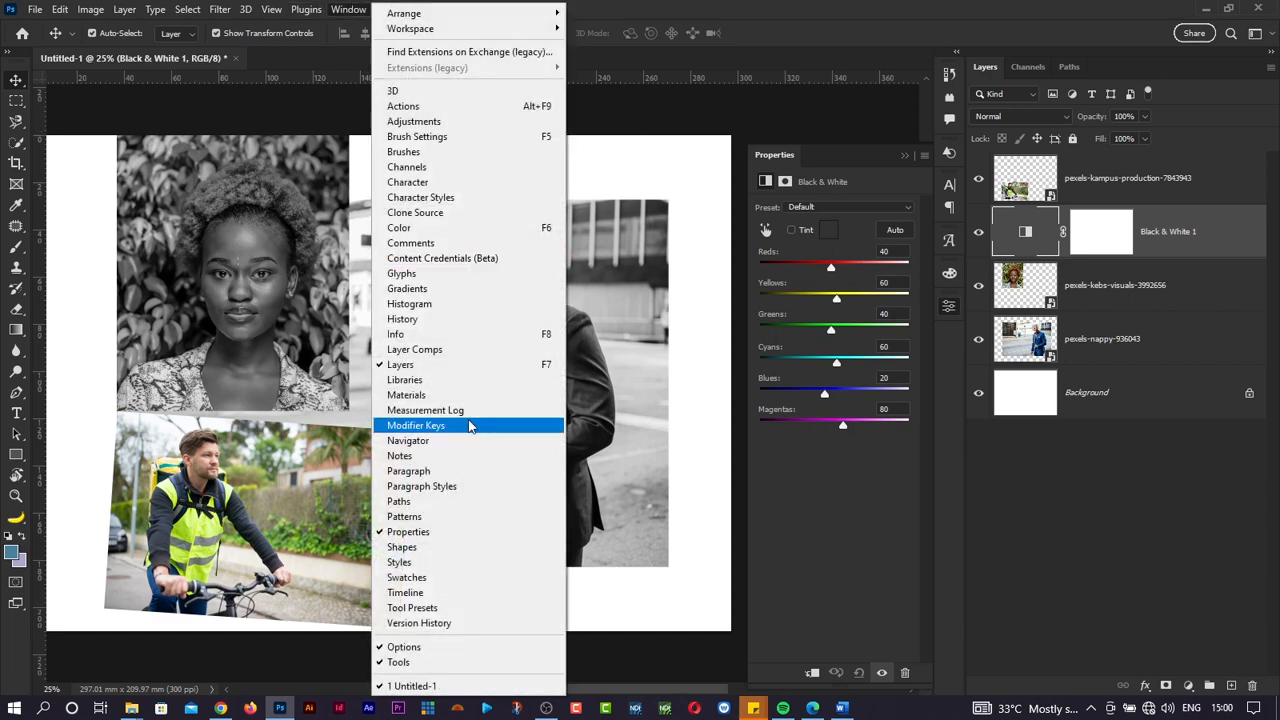
{"action": "left_click", "coordinate": [1224, 244]}
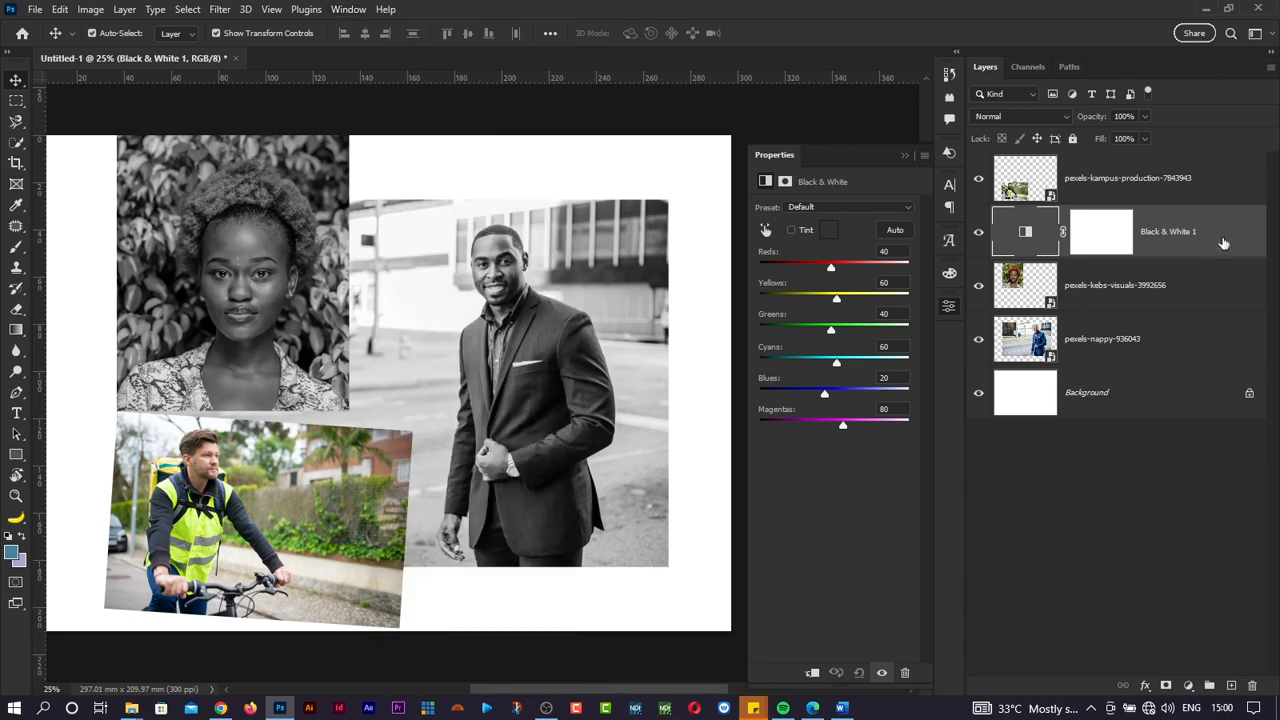
{"action": "left_click", "coordinate": [950, 308]}
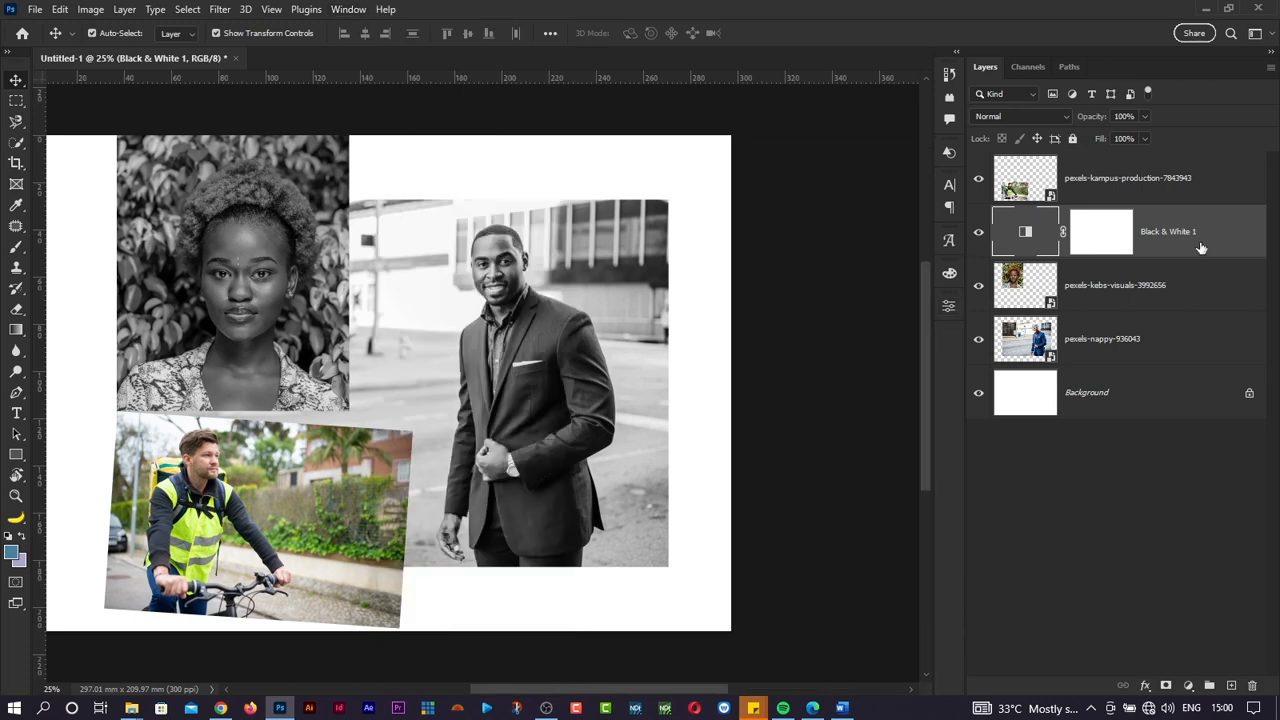
Step: Reopen the Black & White 1 properties and set Reds 121, Yellows 62, Greens 113, Cyans 51, Blues 49 and Magentas 107
{"action": "left_click", "coordinate": [349, 9]}
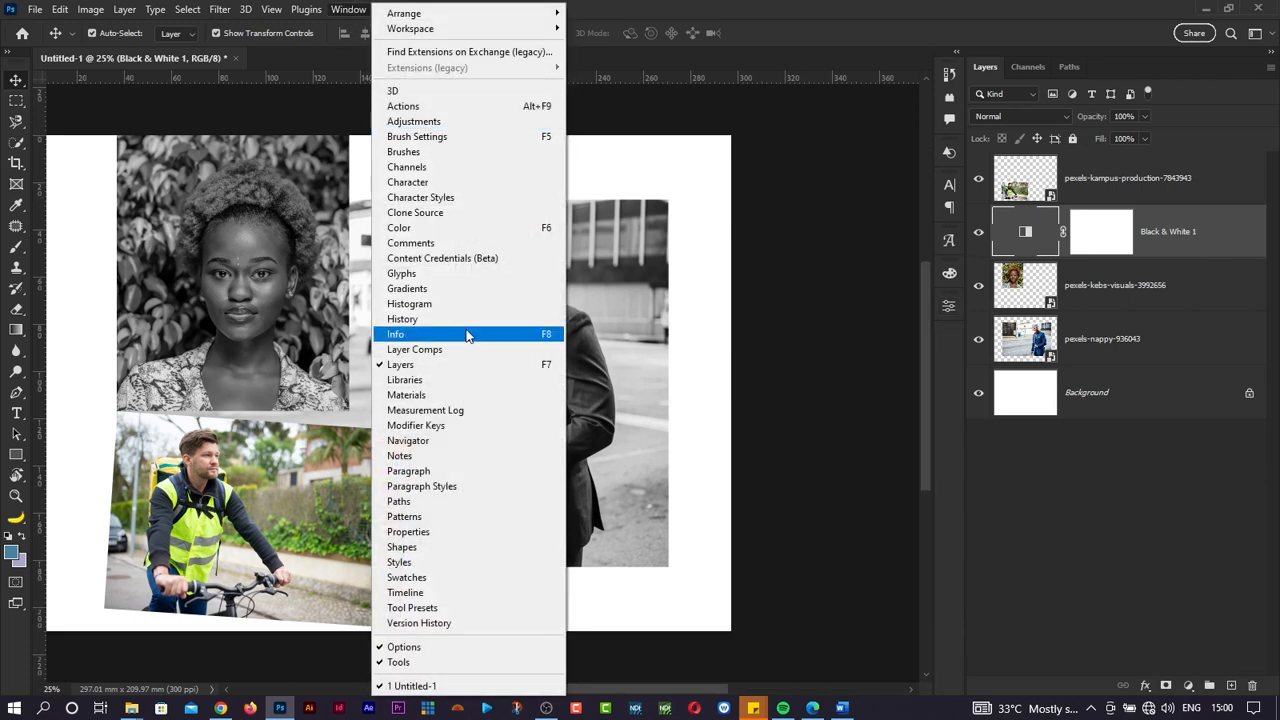
{"action": "left_click", "coordinate": [443, 535]}
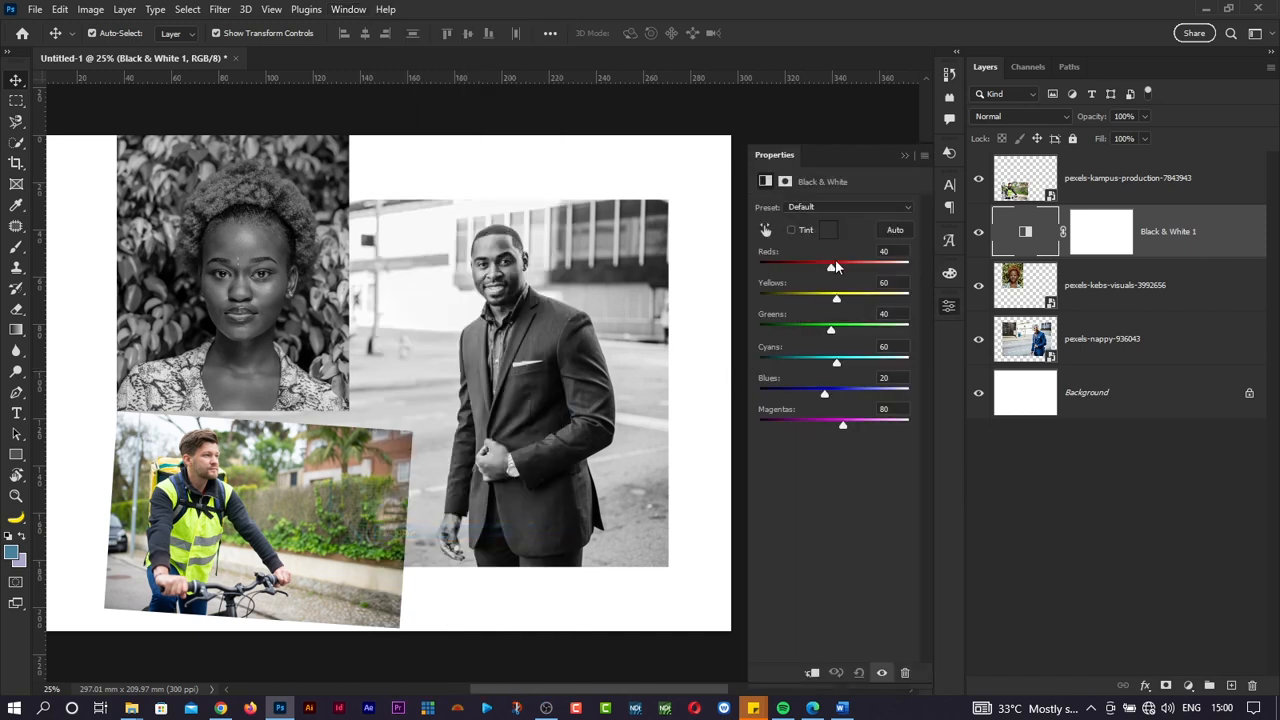
{"action": "left_click_drag", "start_coordinate": [836, 267], "coordinate": [830, 275]}
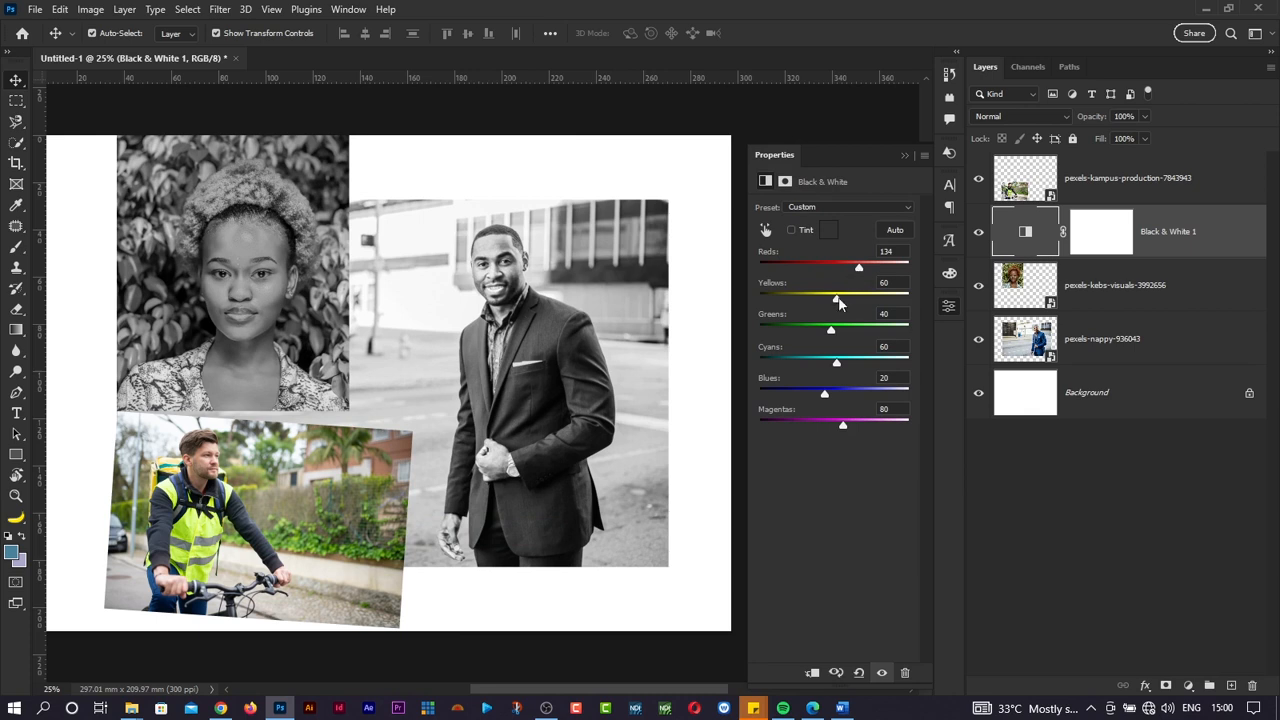
{"action": "left_click_drag", "start_coordinate": [861, 271], "coordinate": [851, 428]}
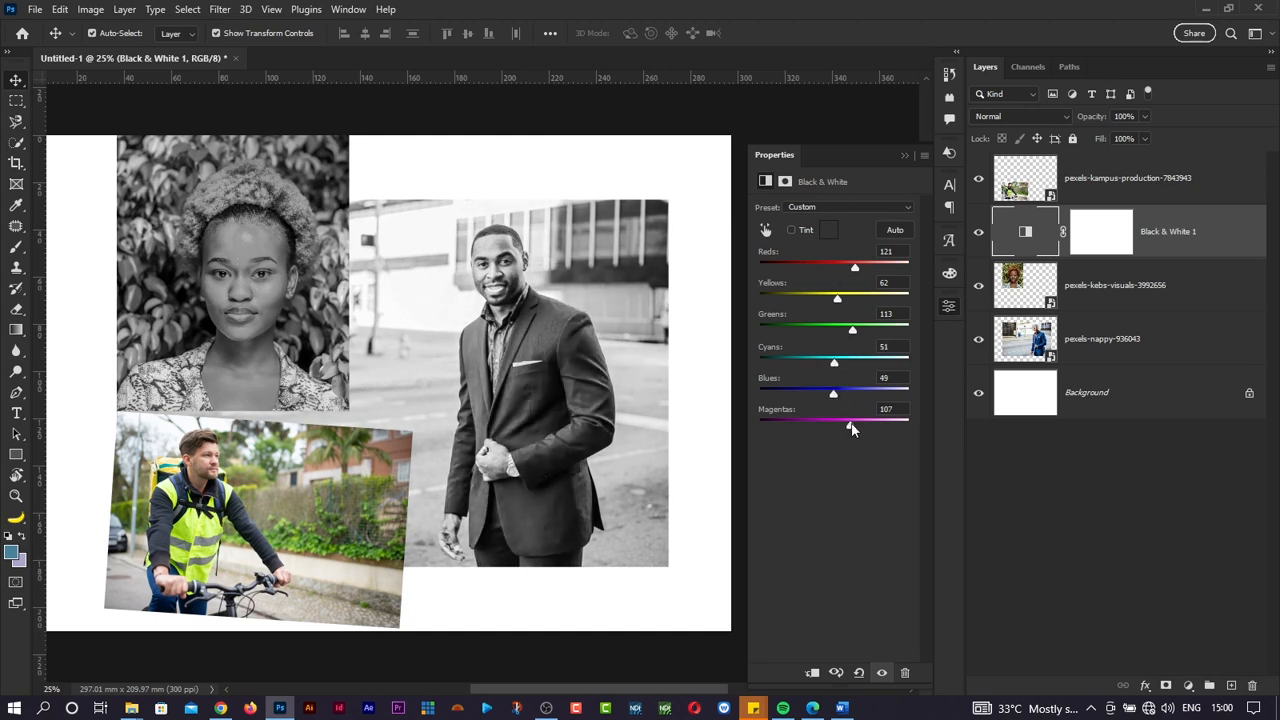
Step: Move the cyclist photo layer beneath the Black & White 1 adjustment layer and hide the properties
{"action": "mouse_move", "coordinate": [331, 482]}
{"action": "left_mouse_down"}
{"action": "mouse_move", "coordinate": [346, 484]}
{"action": "mouse_move", "coordinate": [332, 483]}
{"action": "left_mouse_up"}
{"action": "left_click_drag", "start_coordinate": [1086, 190], "coordinate": [1085, 259]}
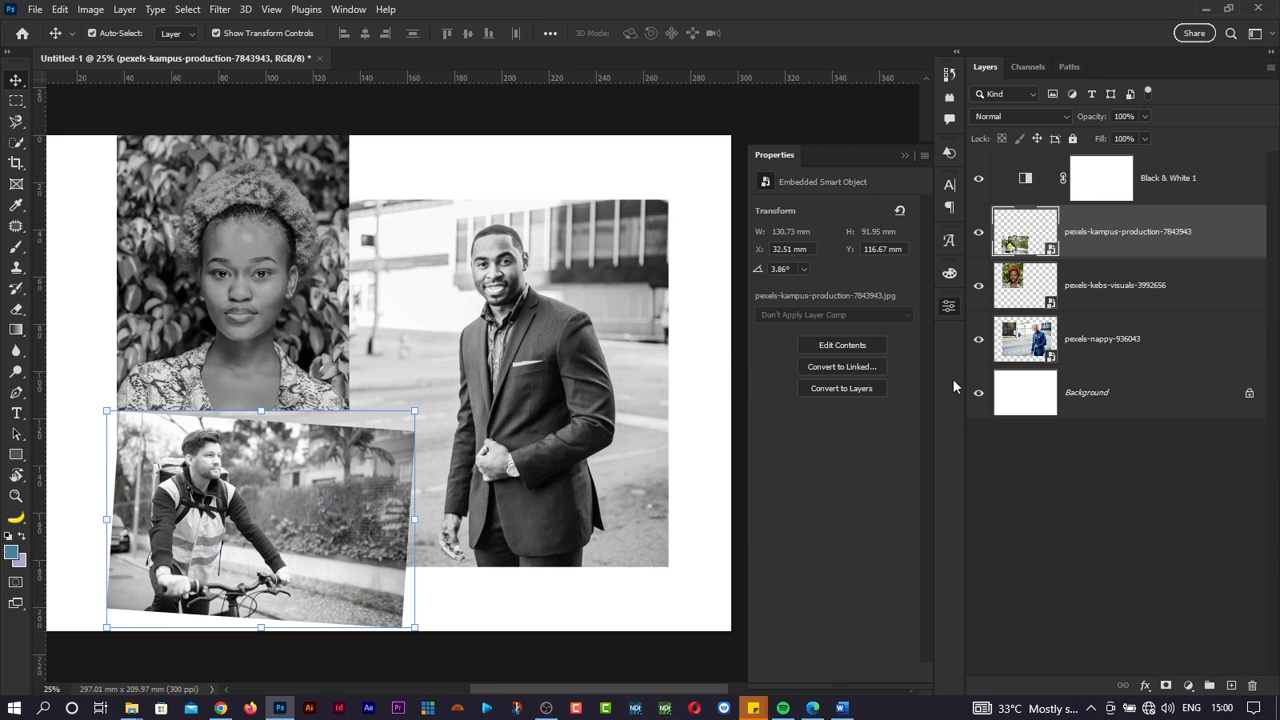
{"action": "left_click", "coordinate": [949, 308]}
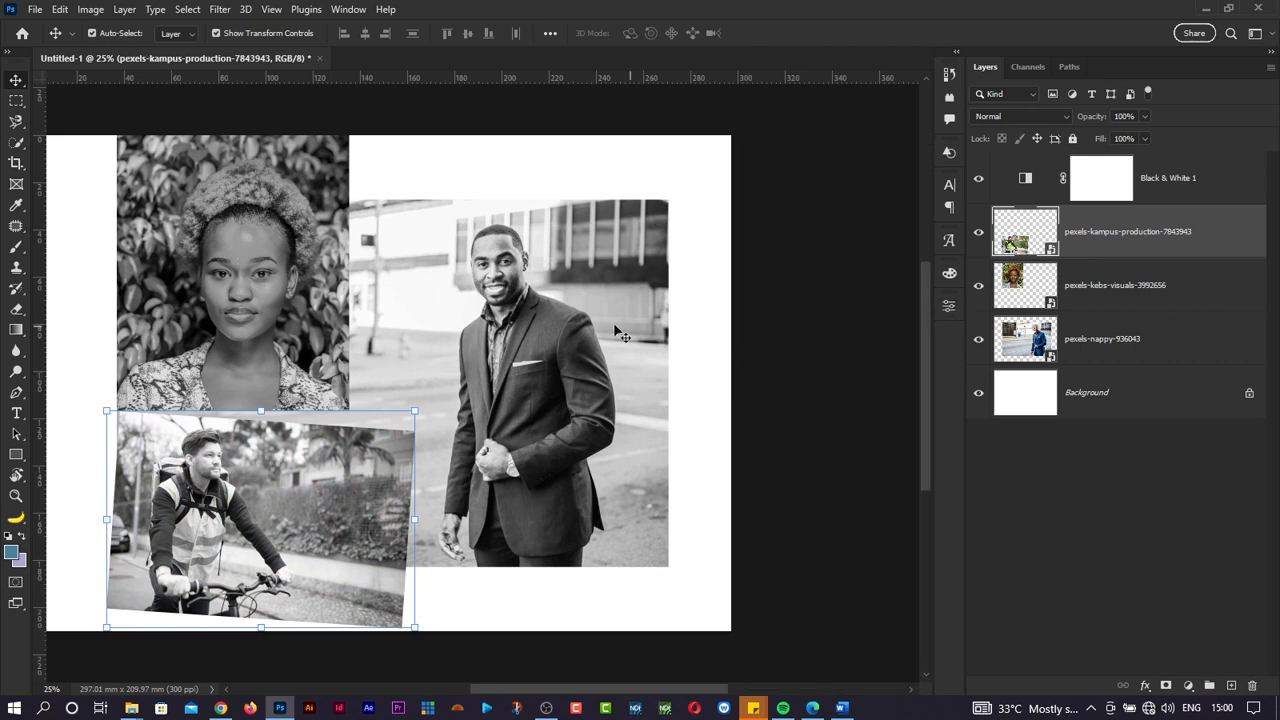
Step: Shift the suited man's photo right until its edge meets the canvas's right edge, checking the individual layers
{"action": "left_click_drag", "start_coordinate": [582, 341], "coordinate": [644, 341]}
{"action": "left_click", "coordinate": [1040, 186]}
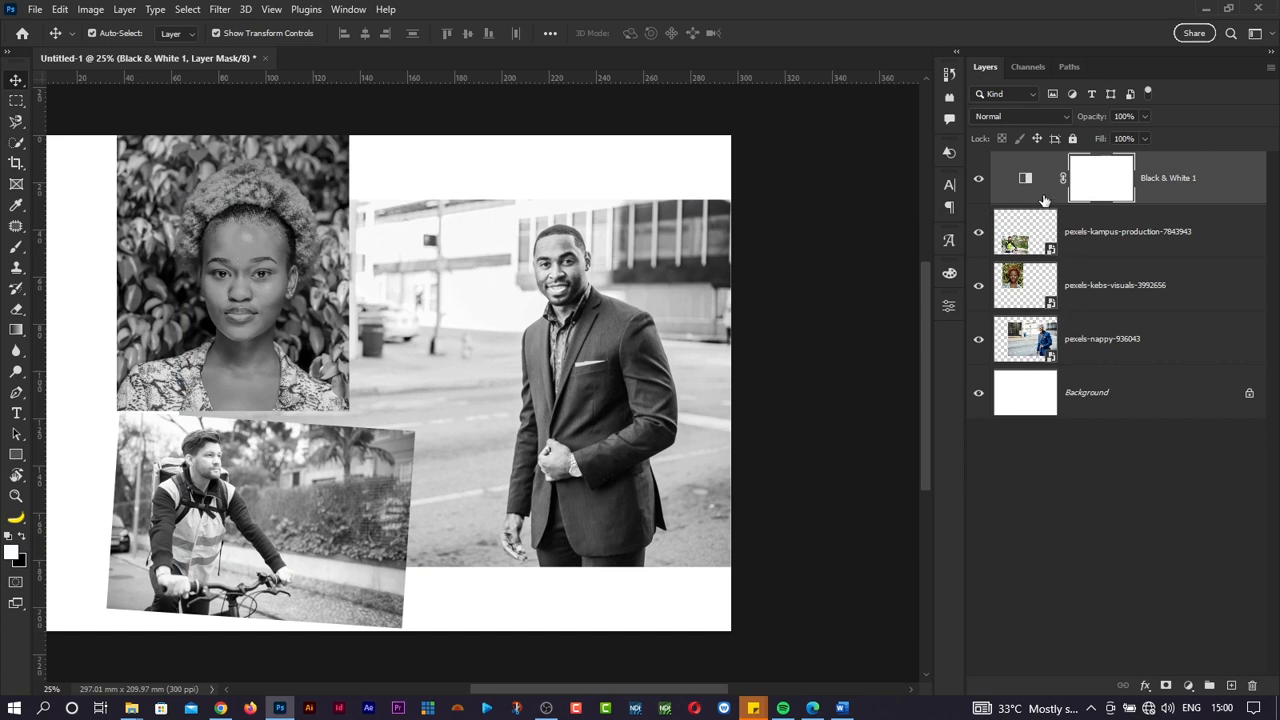
{"action": "left_click", "coordinate": [1080, 298]}
{"action": "left_click", "coordinate": [1079, 350]}
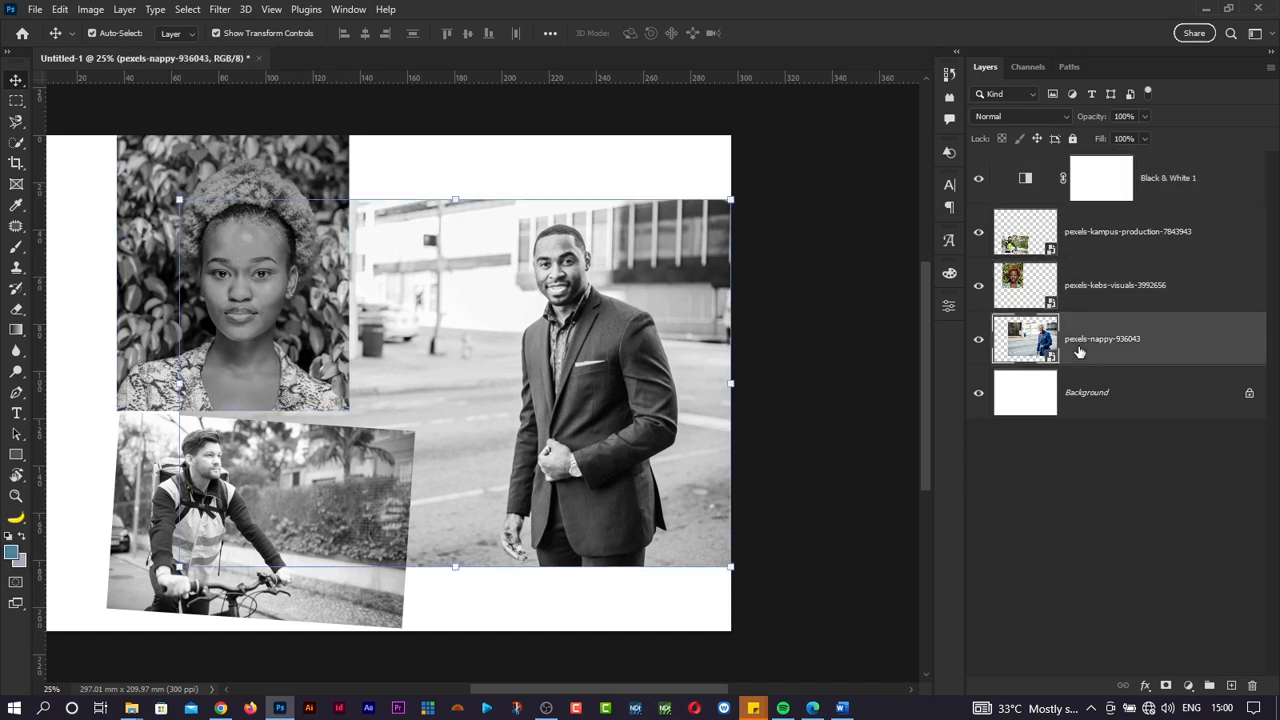
{"action": "left_click", "coordinate": [1030, 179]}
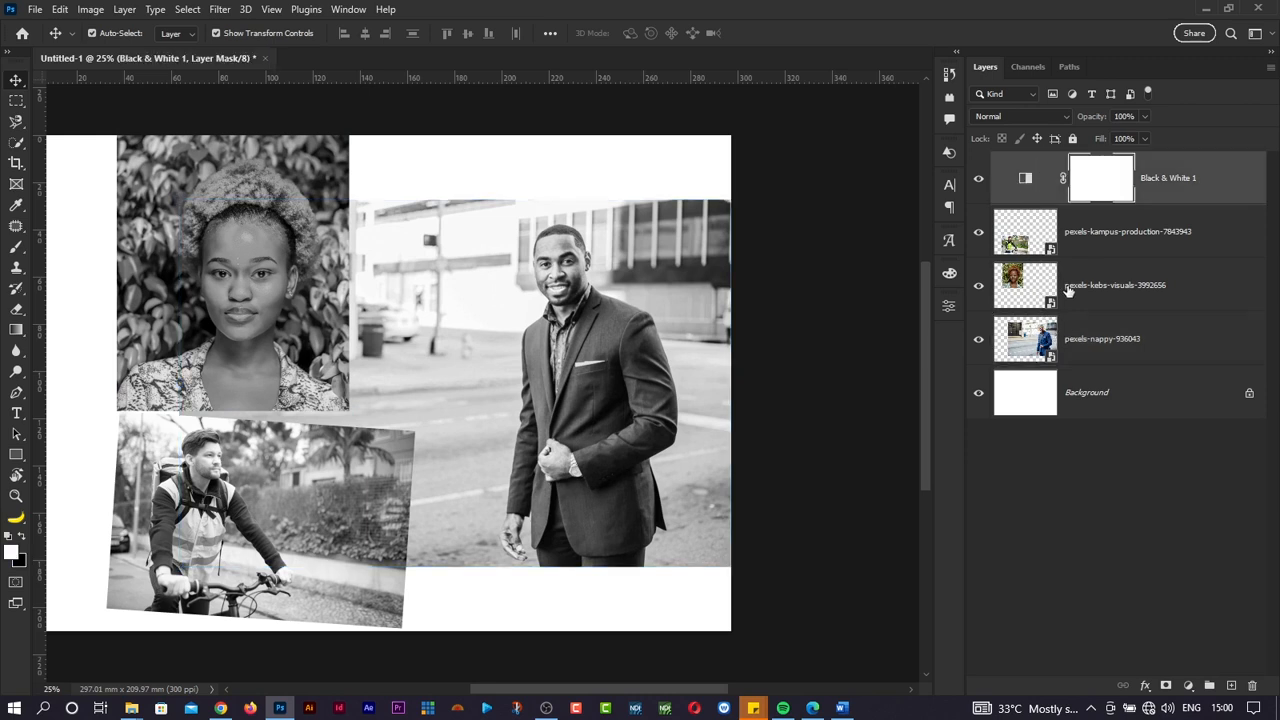
Step: Straighten the cyclist photo to -0.28° and enlarge it to 8.94% along the canvas's lower edge
{"action": "left_click", "coordinate": [1045, 245]}
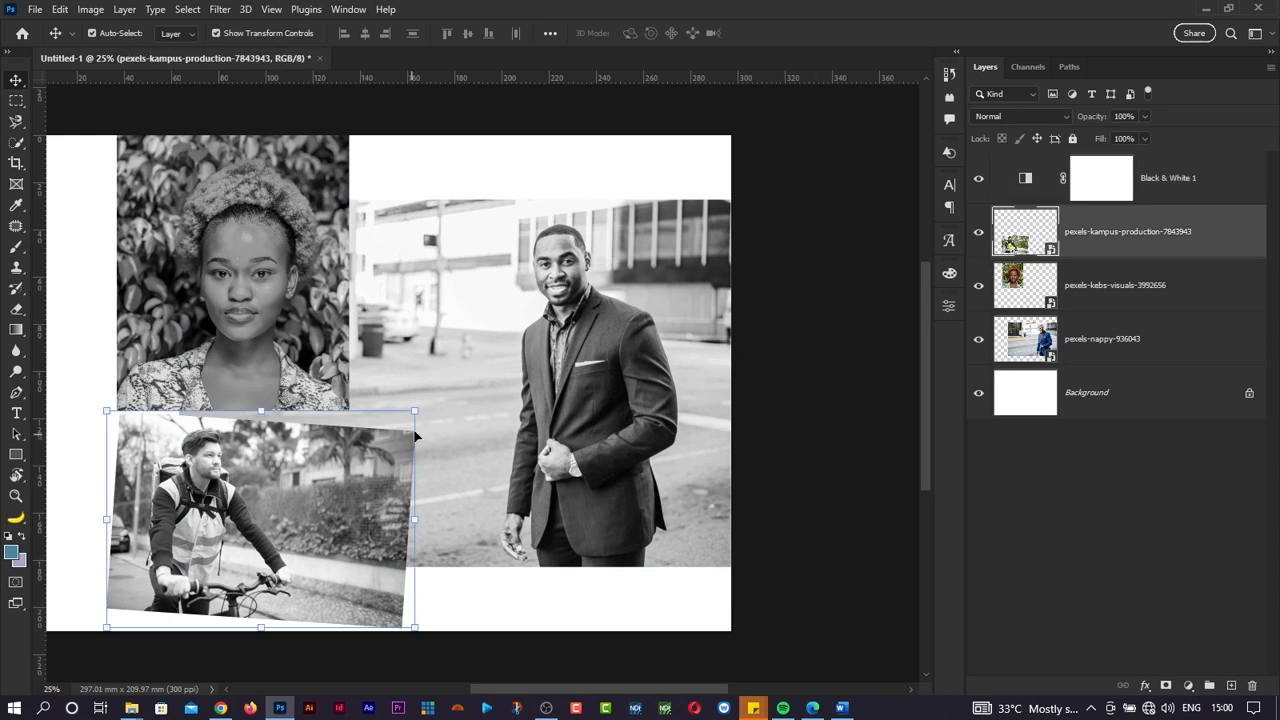
{"action": "mouse_move", "coordinate": [416, 411]}
{"action": "left_mouse_down"}
{"action": "mouse_move", "coordinate": [425, 395]}
{"action": "mouse_move", "coordinate": [400, 415]}
{"action": "mouse_move", "coordinate": [546, 329]}
{"action": "mouse_move", "coordinate": [437, 425]}
{"action": "left_mouse_up"}
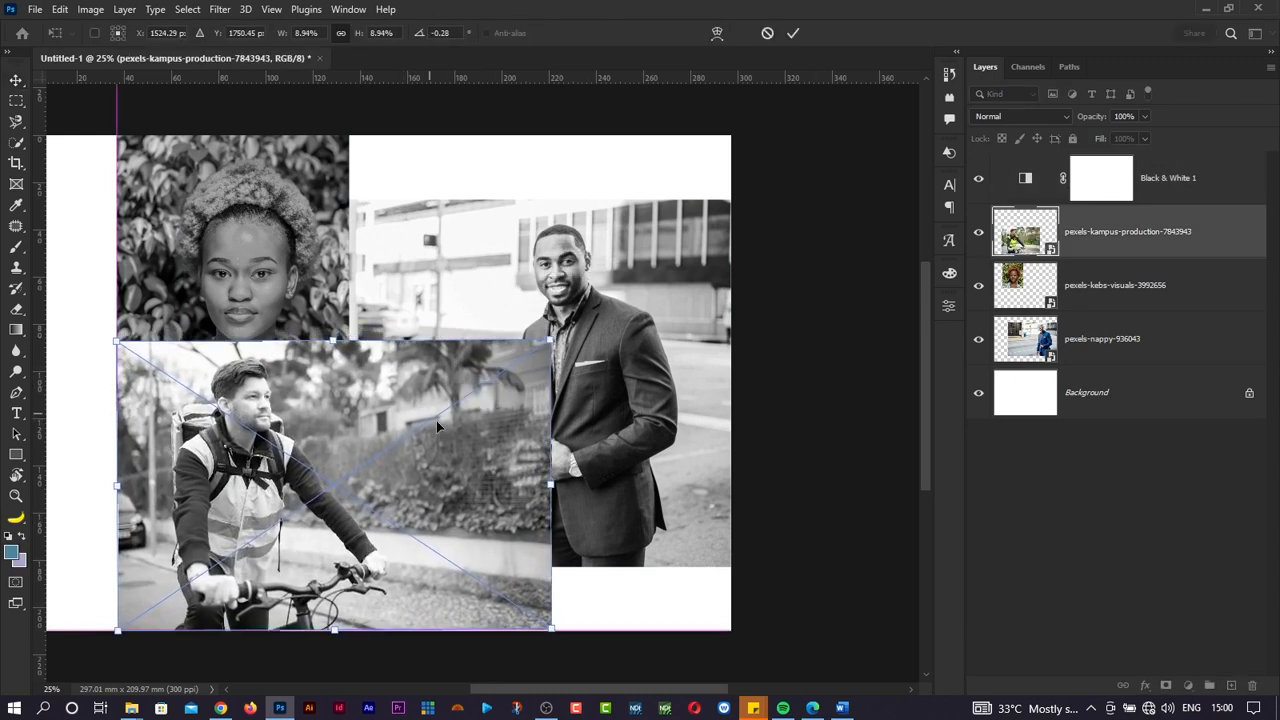
{"action": "left_click", "coordinate": [794, 36]}
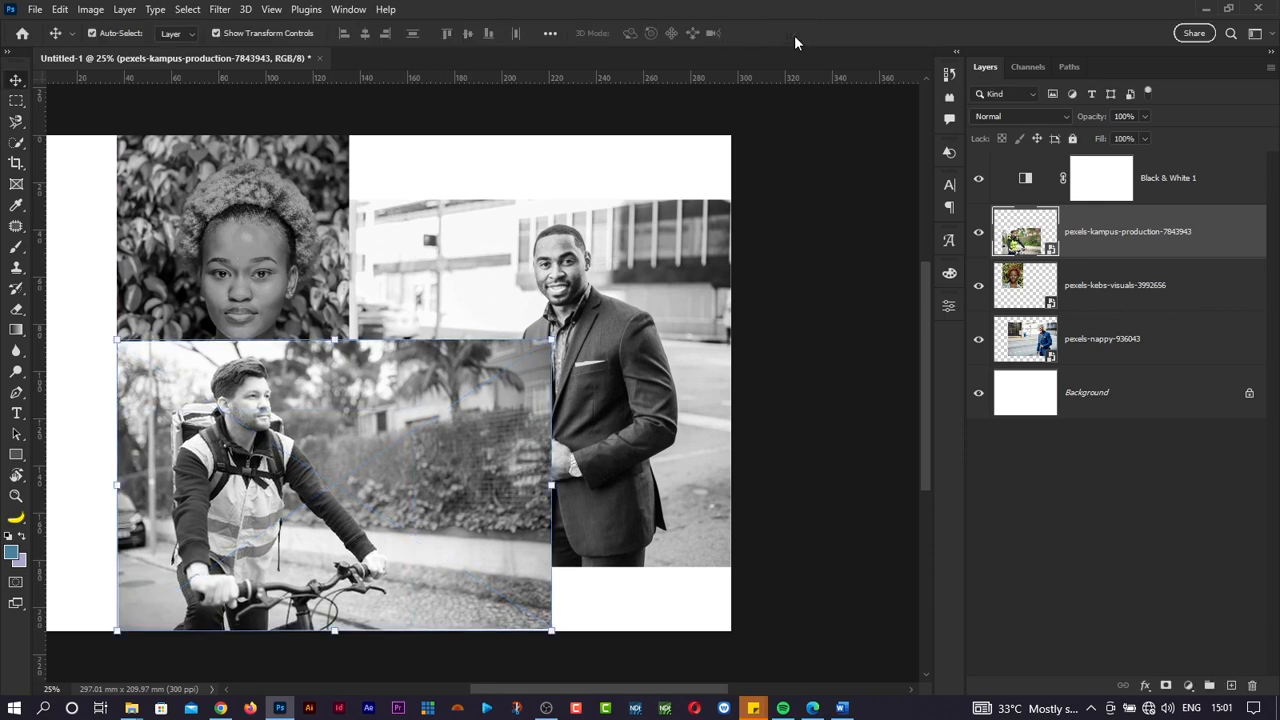
Step: Clip the Black & White 1 adjustment to the cyclist photo layer and shift that photo slightly down
{"action": "left_click", "coordinate": [1212, 177]}
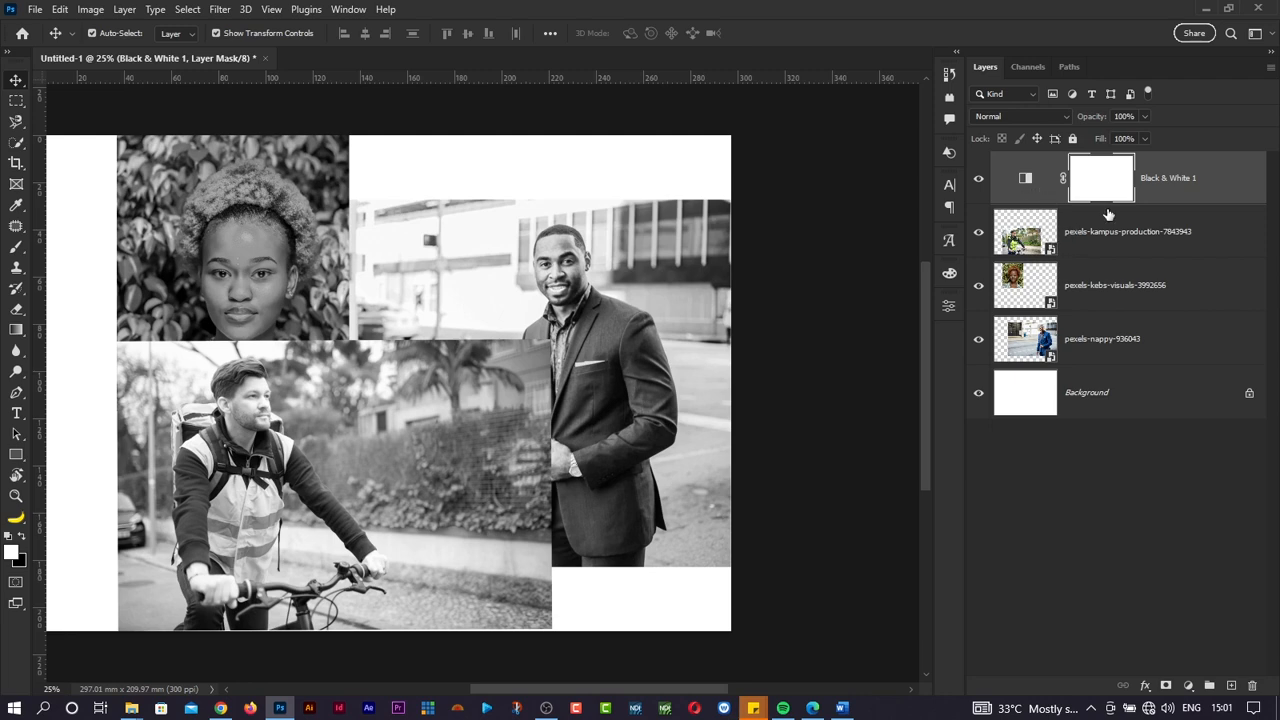
{"action": "right_click", "coordinate": [1209, 168]}
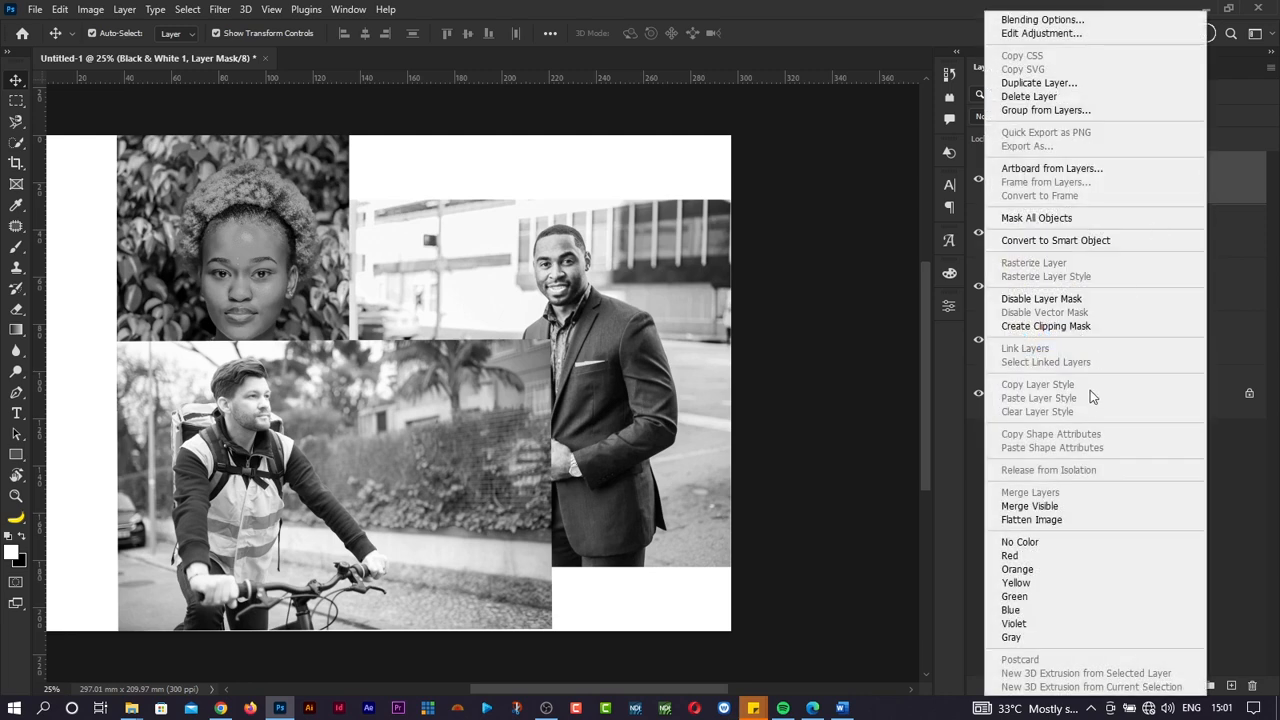
{"action": "left_click", "coordinate": [1070, 326]}
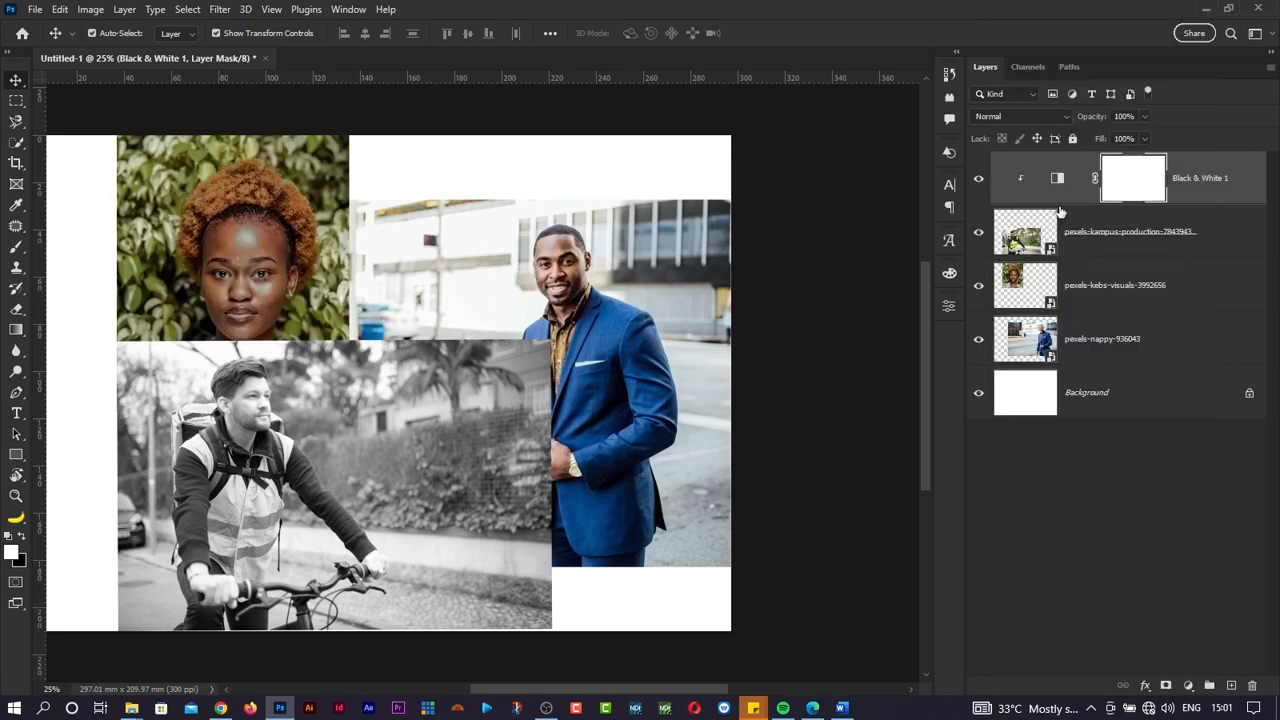
{"action": "mouse_move", "coordinate": [371, 466]}
{"action": "left_mouse_down"}
{"action": "mouse_move", "coordinate": [476, 370]}
{"action": "mouse_move", "coordinate": [456, 414]}
{"action": "mouse_move", "coordinate": [368, 489]}
{"action": "left_mouse_up"}
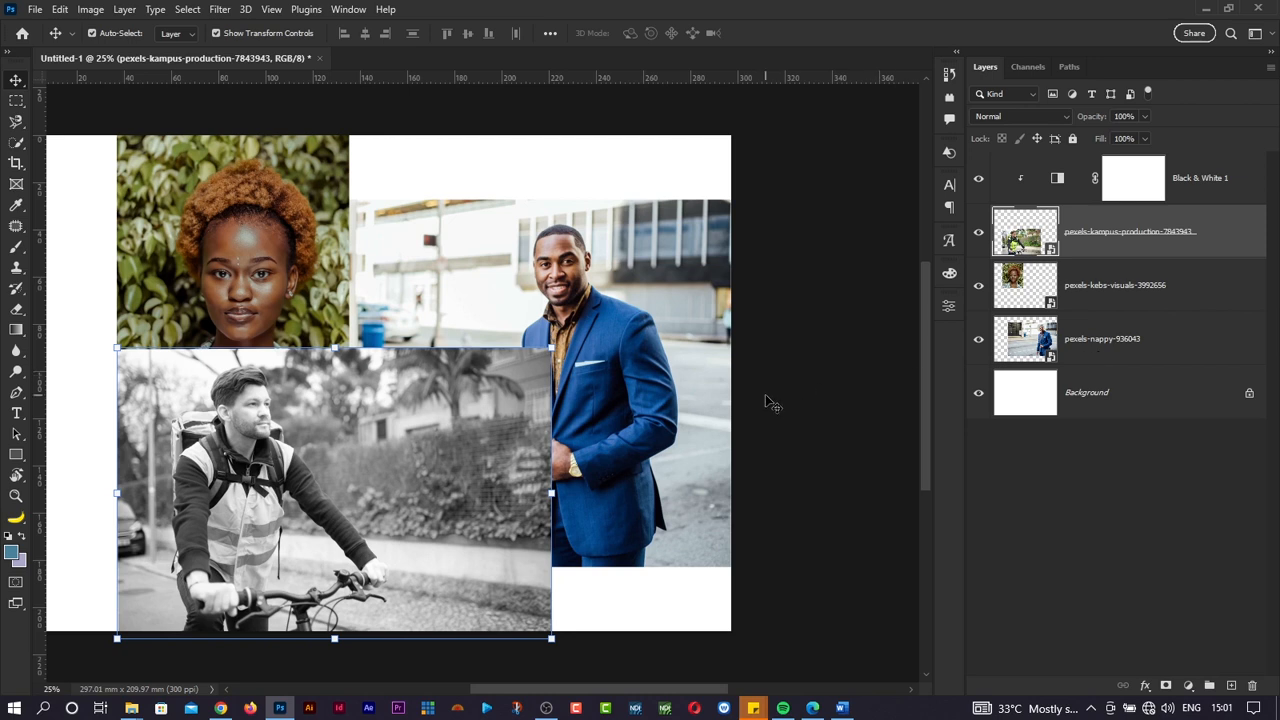
Step: Delete all the photo and adjustment layers, keeping only the Background
{"action": "left_click", "coordinate": [1184, 184]}
{"action": "key", "text": "ctrl+alt+a"}
{"action": "key", "text": "Delete"}
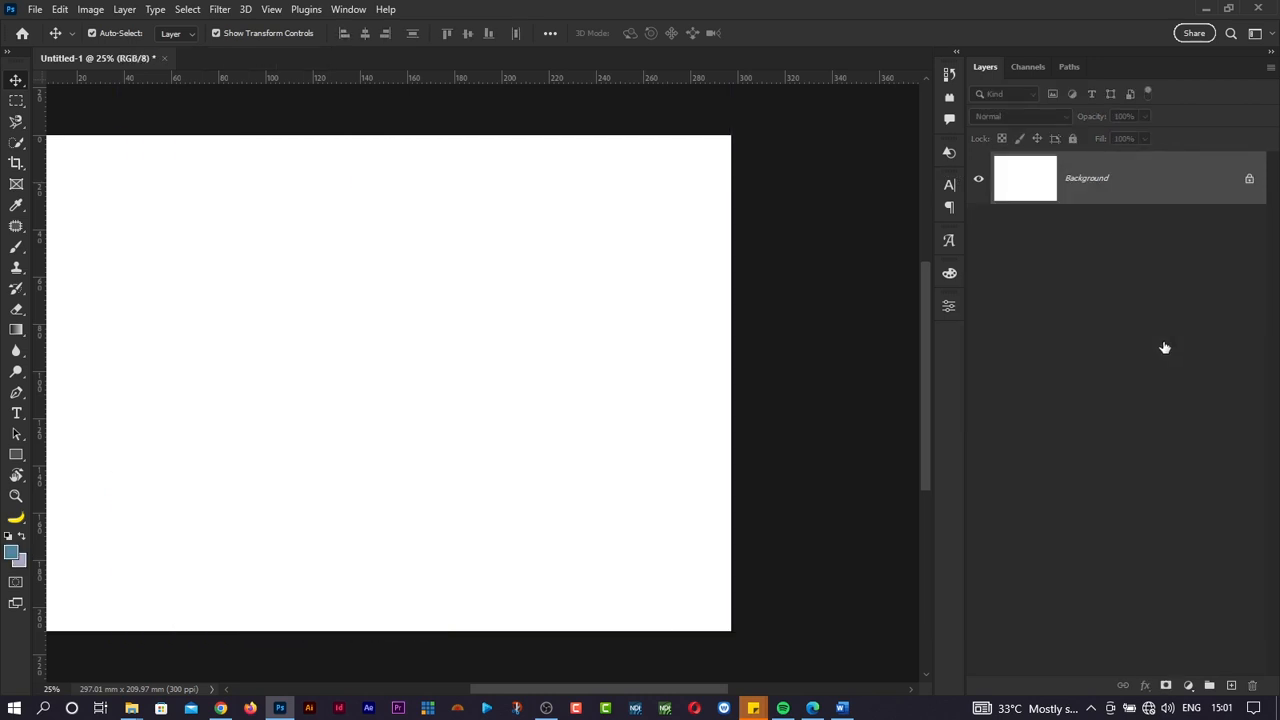
Step: Place pexels-nappy-936043.jpg from the pictures folder and enlarge it to 44.48% so it covers the whole canvas
{"action": "scroll", "coordinate": [474, 480], "scroll_direction": "left", "scroll_amount": 3}
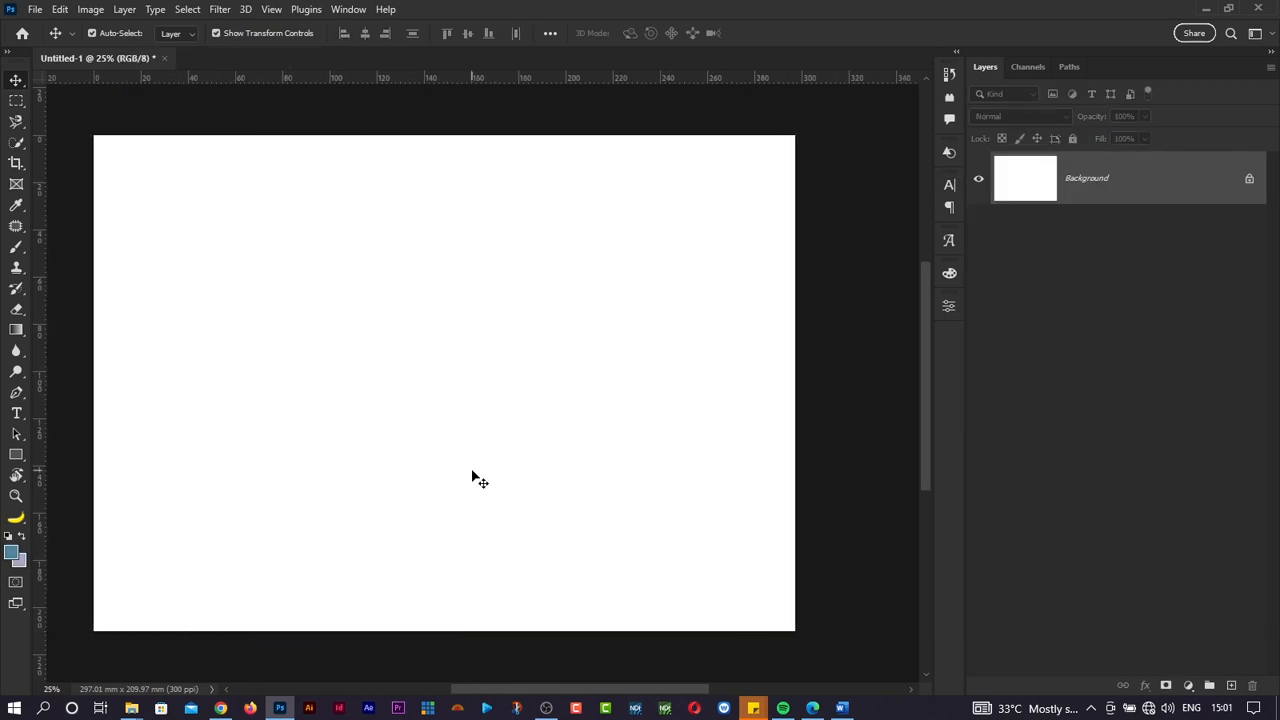
{"action": "key", "text": "alt+Tab"}
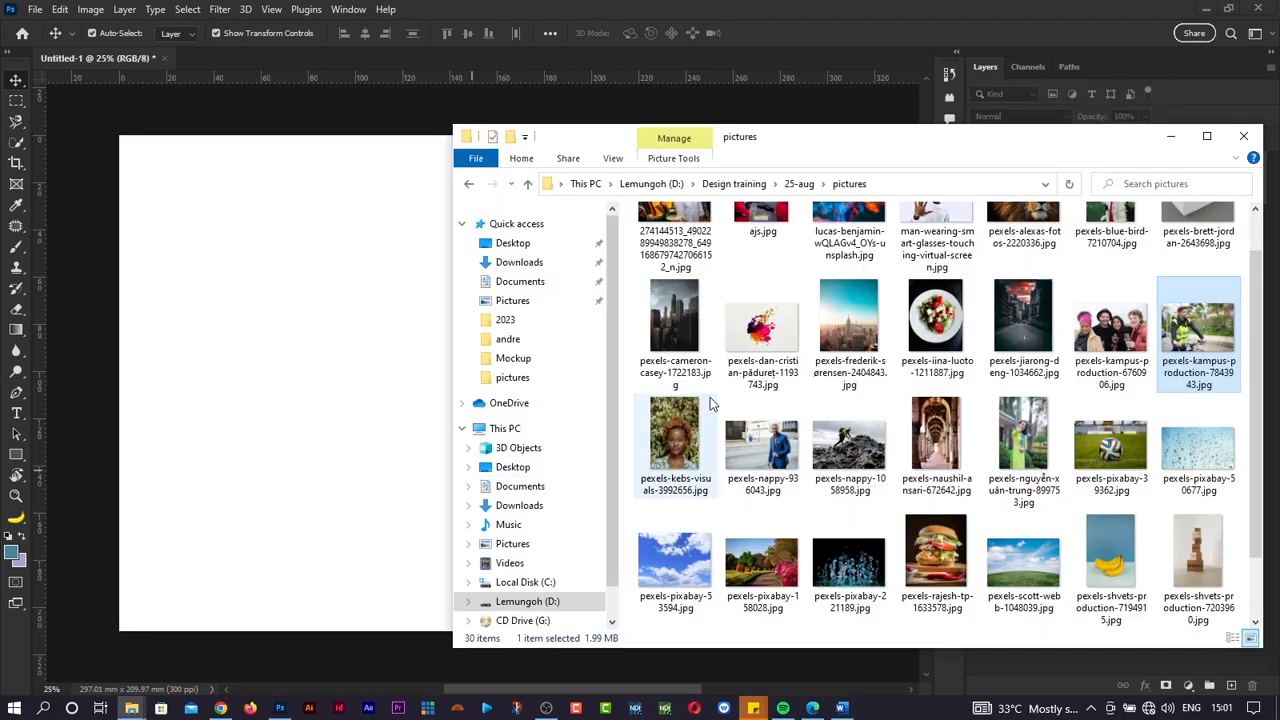
{"action": "left_click_drag", "start_coordinate": [790, 455], "coordinate": [320, 424]}
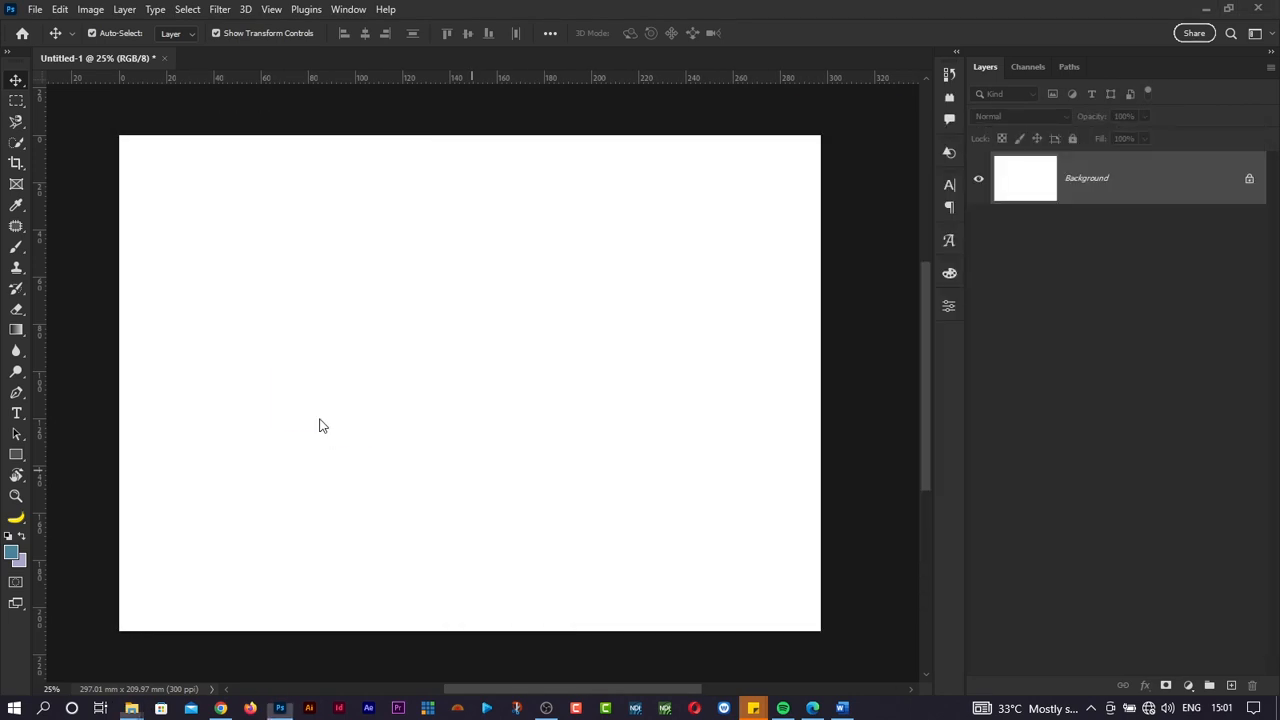
{"action": "key", "text": "Return"}
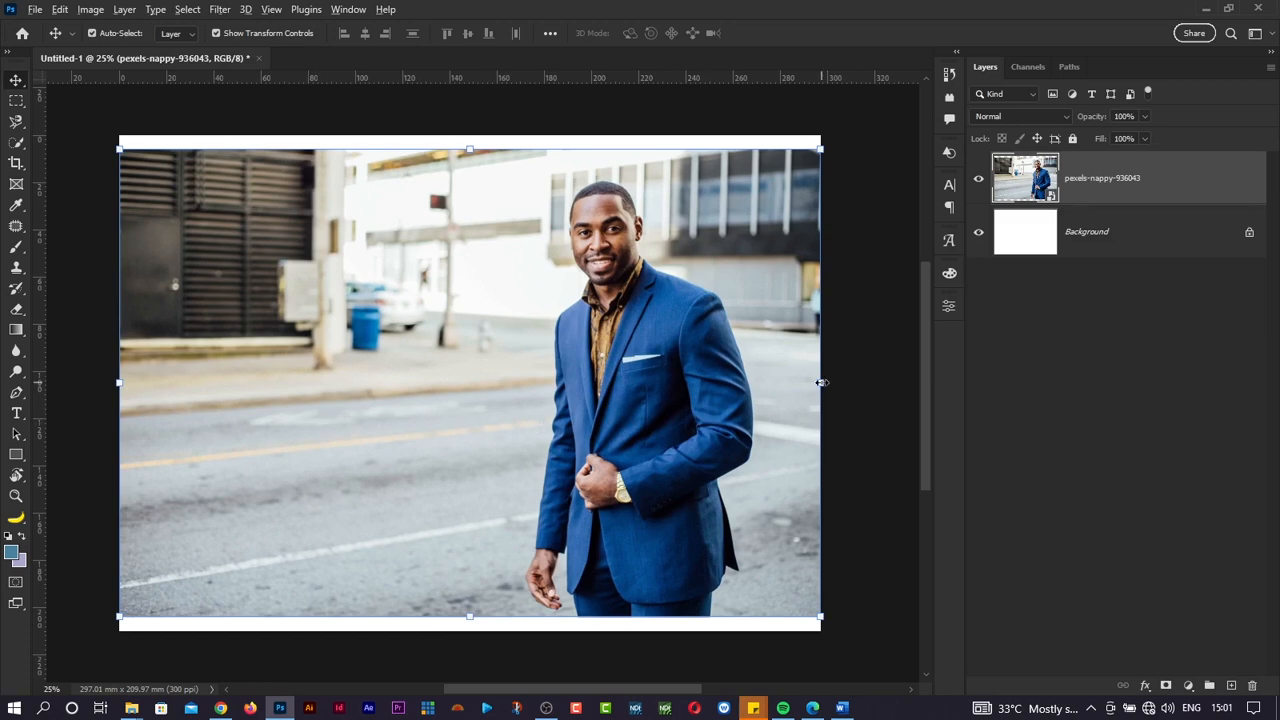
{"action": "left_click_drag", "start_coordinate": [831, 382], "coordinate": [849, 382]}
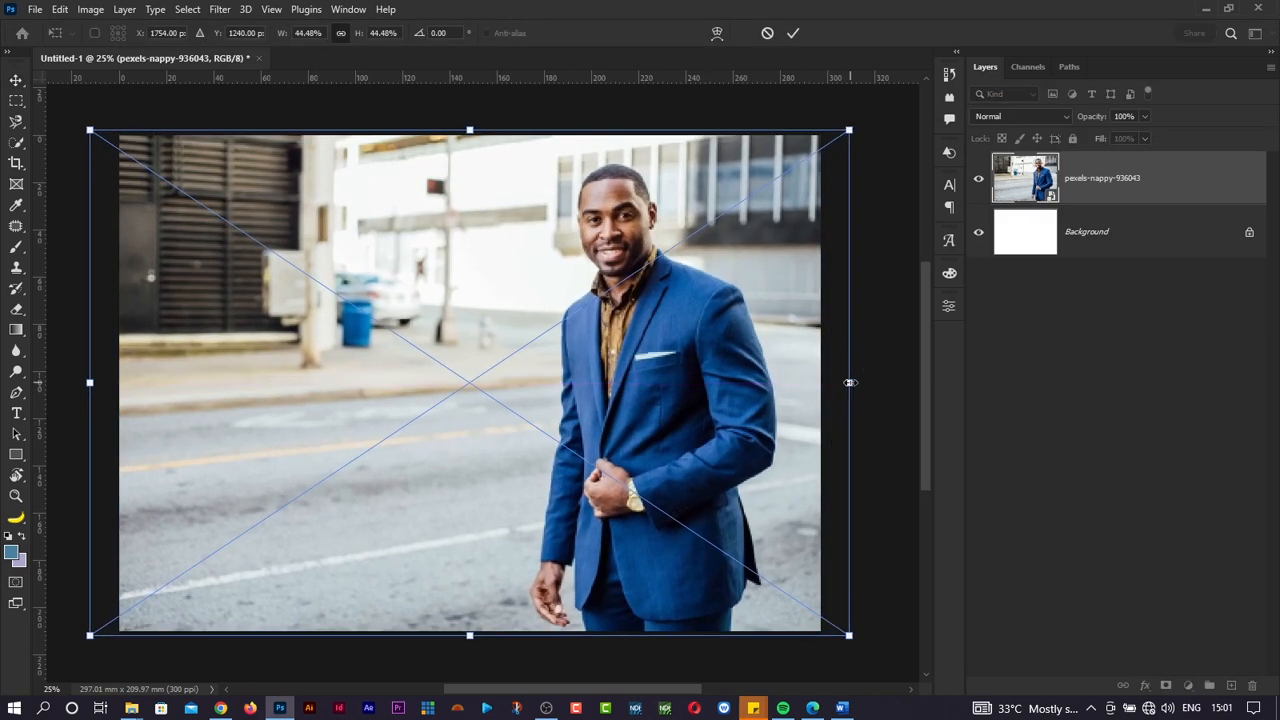
{"action": "key", "text": "Return"}
Step: Apply a Hue/Saturation adjustment to the pexels-nappy-936043 photo with saturation -68 and lightness +3
{"action": "left_click", "coordinate": [88, 9]}
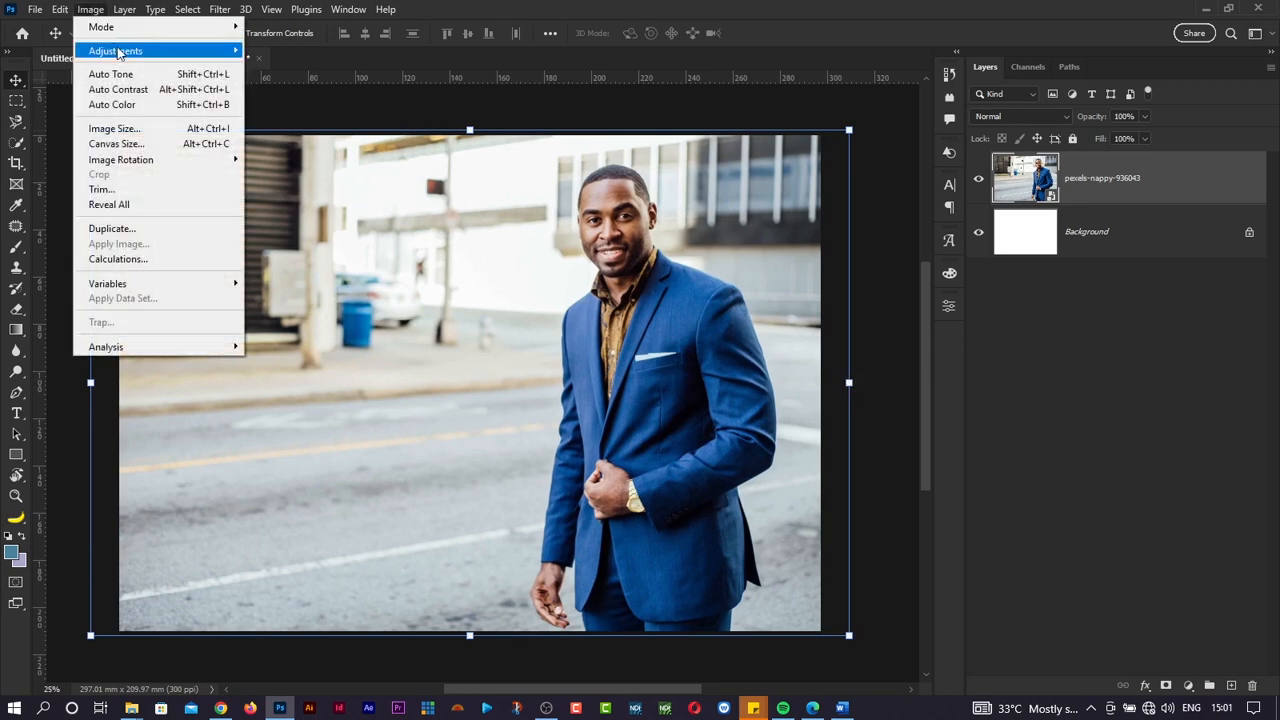
{"action": "mouse_move", "coordinate": [120, 51]}
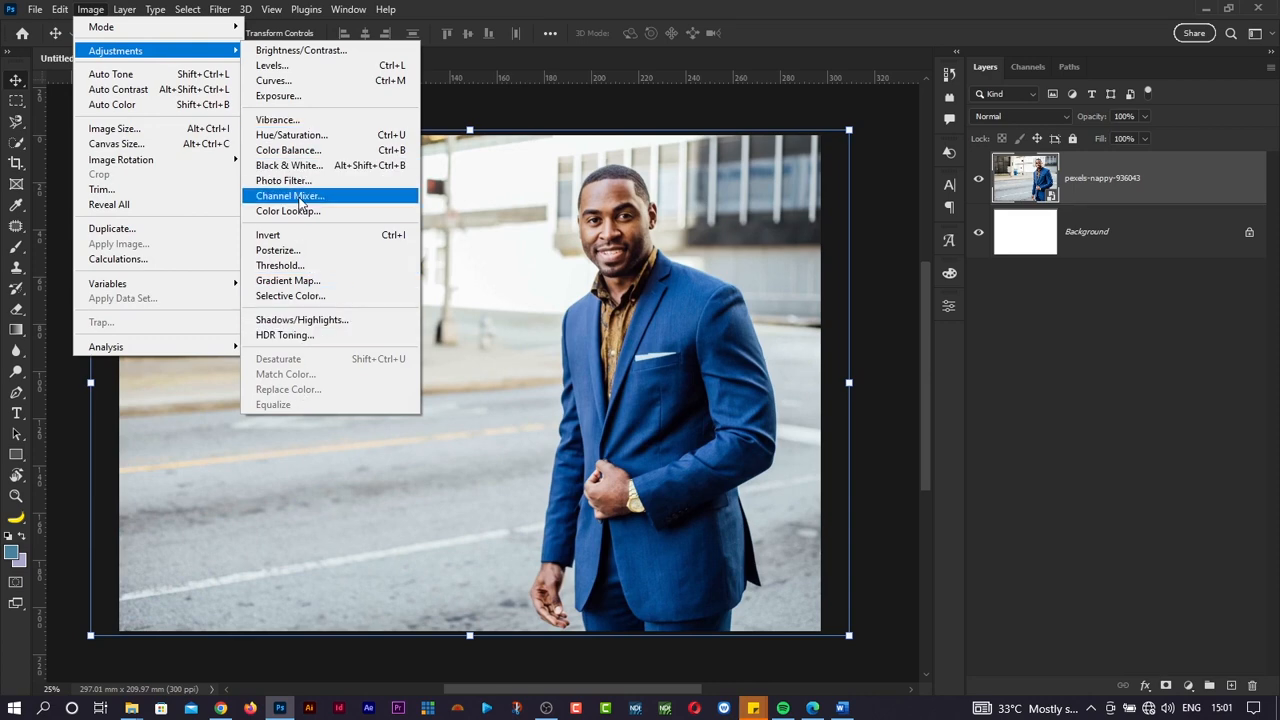
{"action": "left_click", "coordinate": [300, 134]}
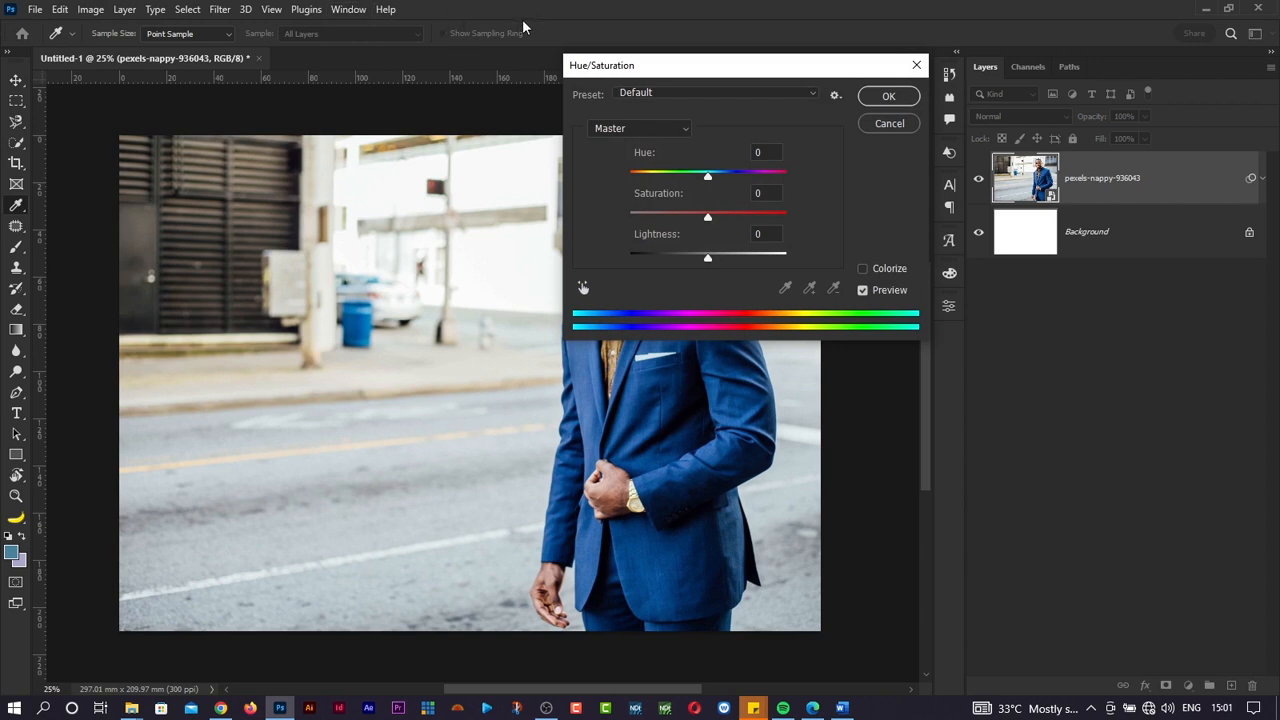
{"action": "left_click_drag", "start_coordinate": [617, 65], "coordinate": [822, 89]}
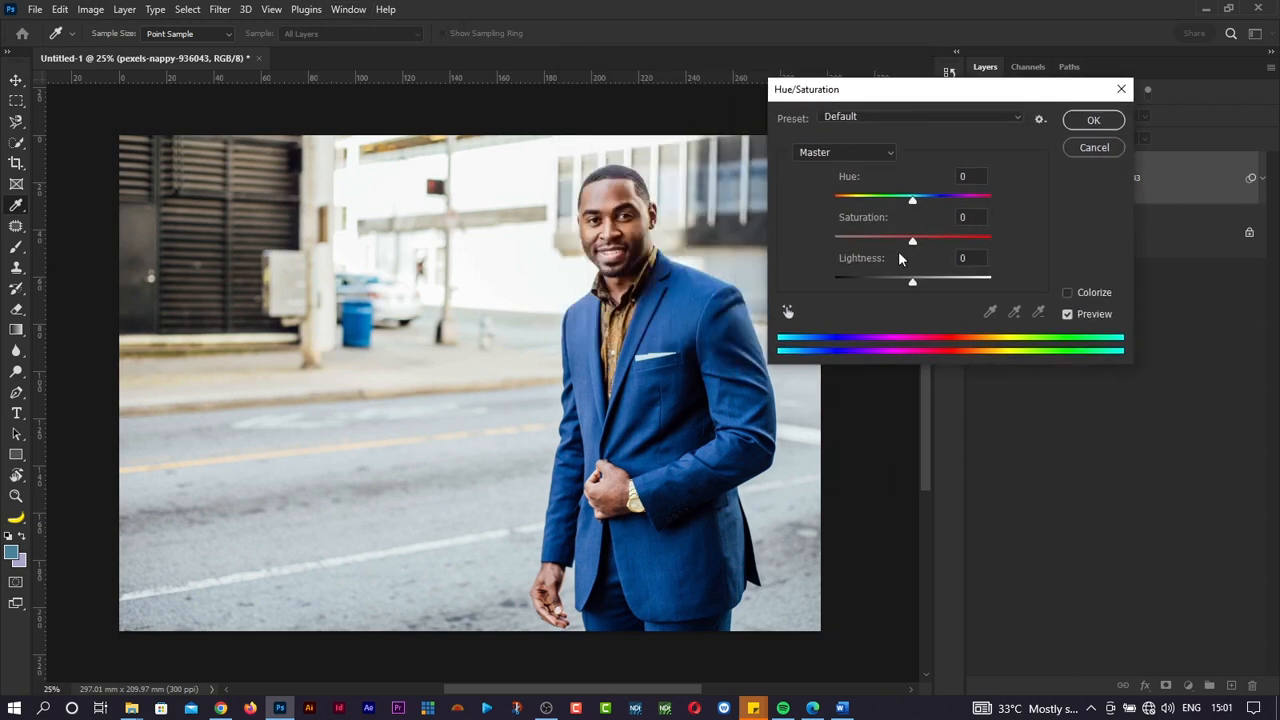
{"action": "left_click_drag", "start_coordinate": [912, 243], "coordinate": [860, 248]}
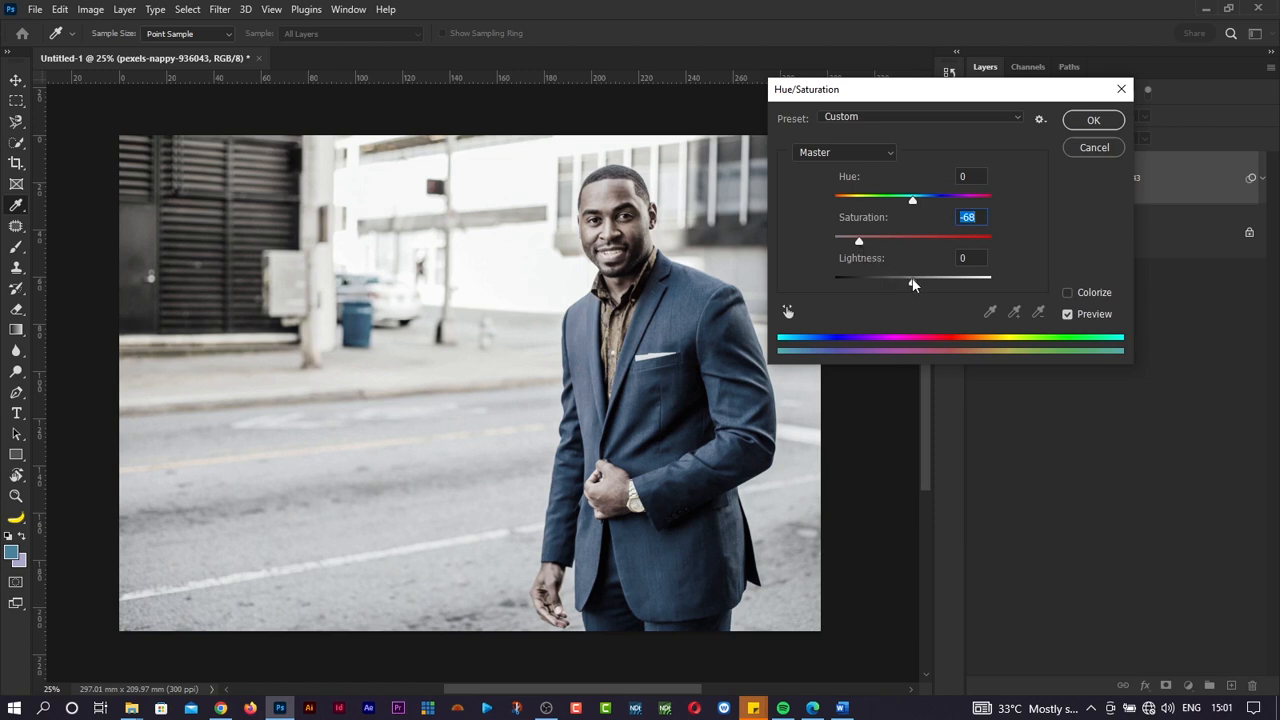
{"action": "left_click_drag", "start_coordinate": [912, 285], "coordinate": [917, 286]}
{"action": "left_click", "coordinate": [1075, 120]}
{"action": "key", "text": "v"}
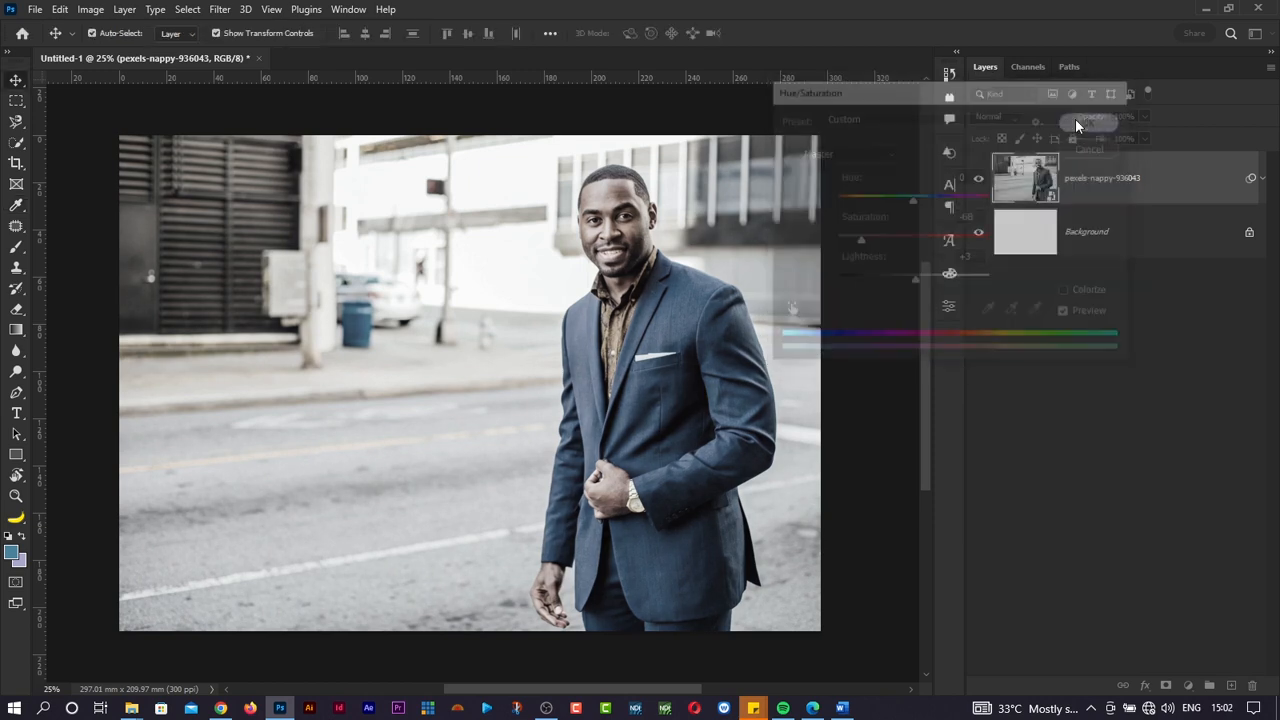
Step: Hide and show the pexels-nappy-936043 photo layer to check it against the canvas beneath
{"action": "left_click", "coordinate": [97, 9]}
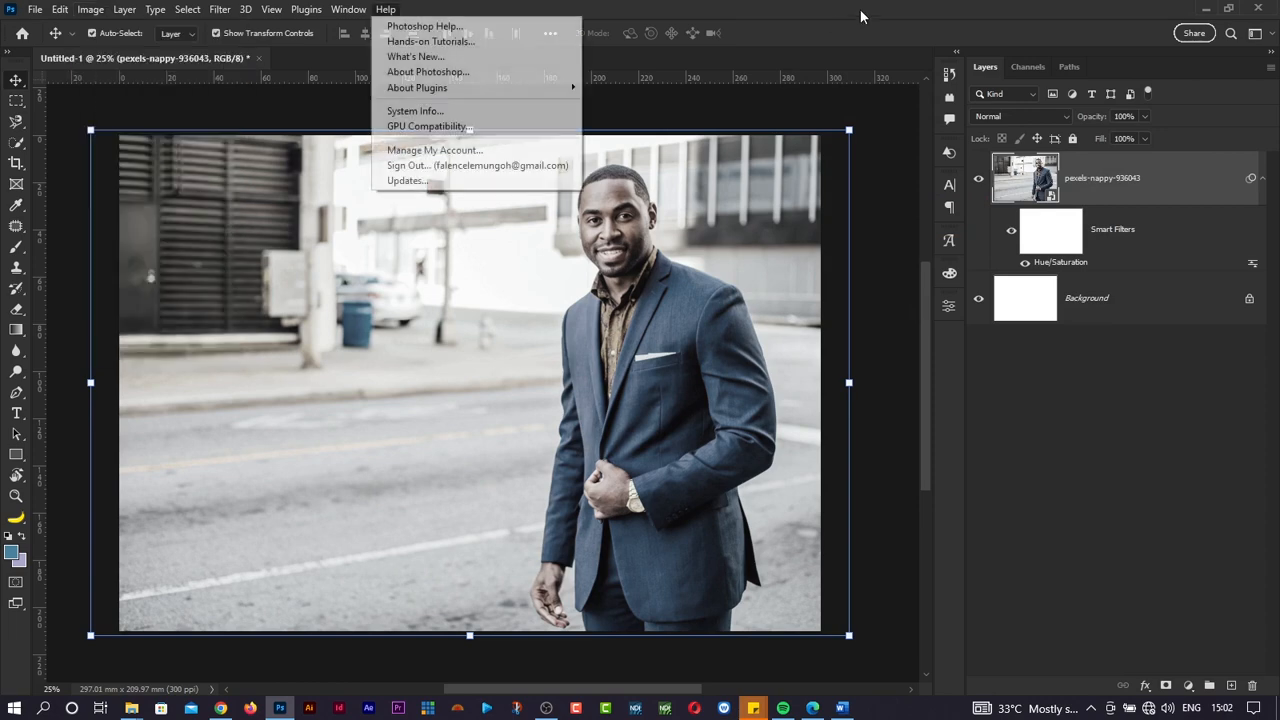
{"action": "key", "text": "Escape"}
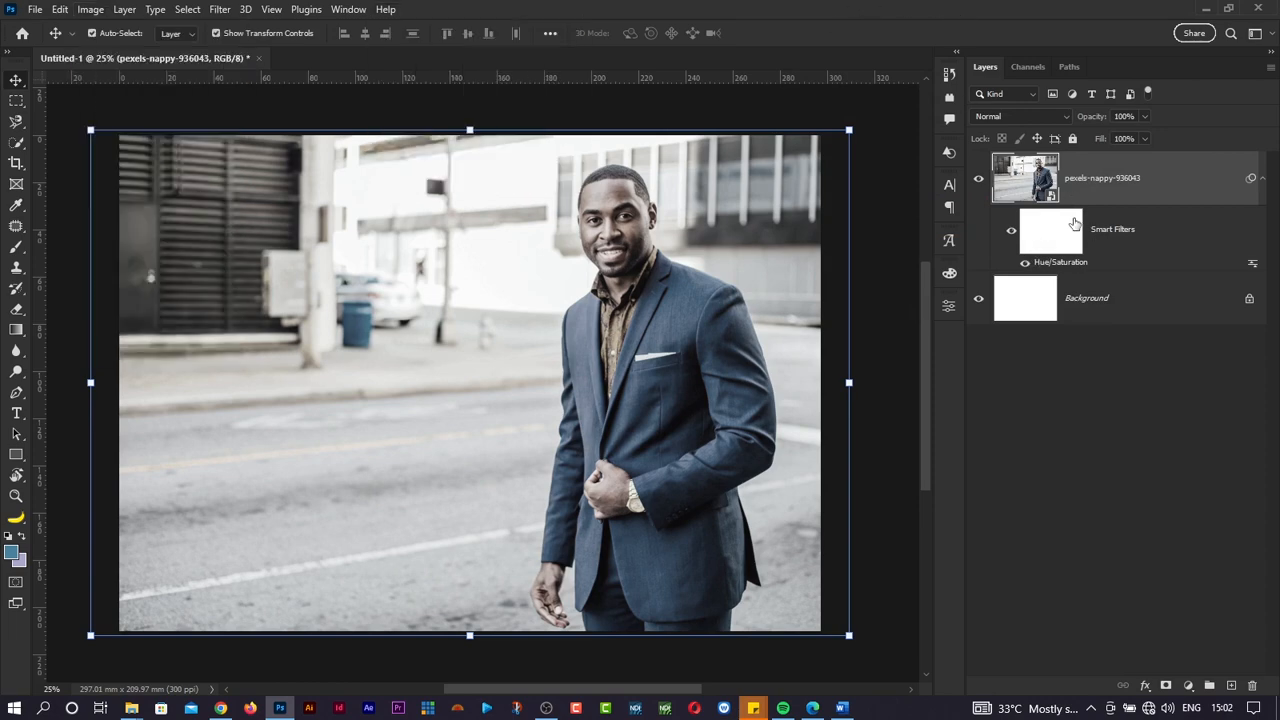
{"action": "left_click", "coordinate": [980, 182]}
{"action": "left_click", "coordinate": [980, 179]}
Step: Place pexels-kampus-production-6760906.jpg and pexels-kampus-production-7843943.jpg from the pictures folder into the document
{"action": "key", "text": "alt+Tab"}
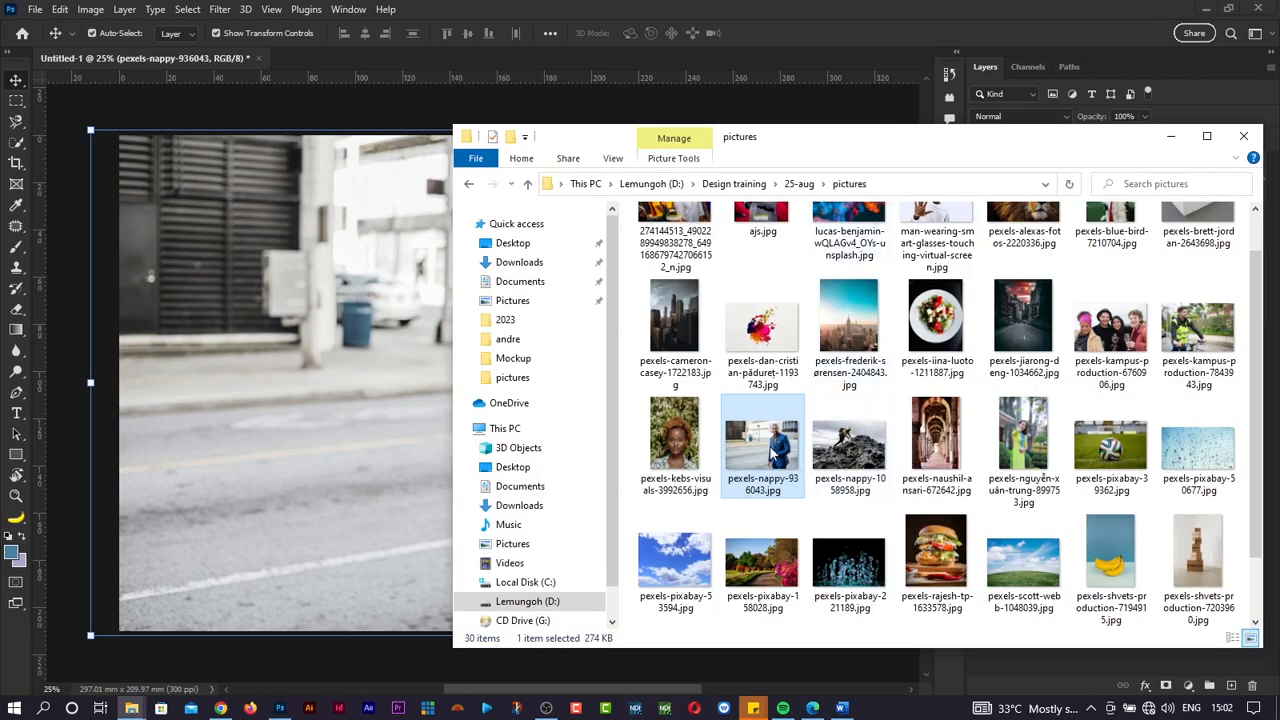
{"action": "left_click", "coordinate": [1110, 345]}
{"action": "left_click", "coordinate": [1190, 340], "text": "ctrl"}
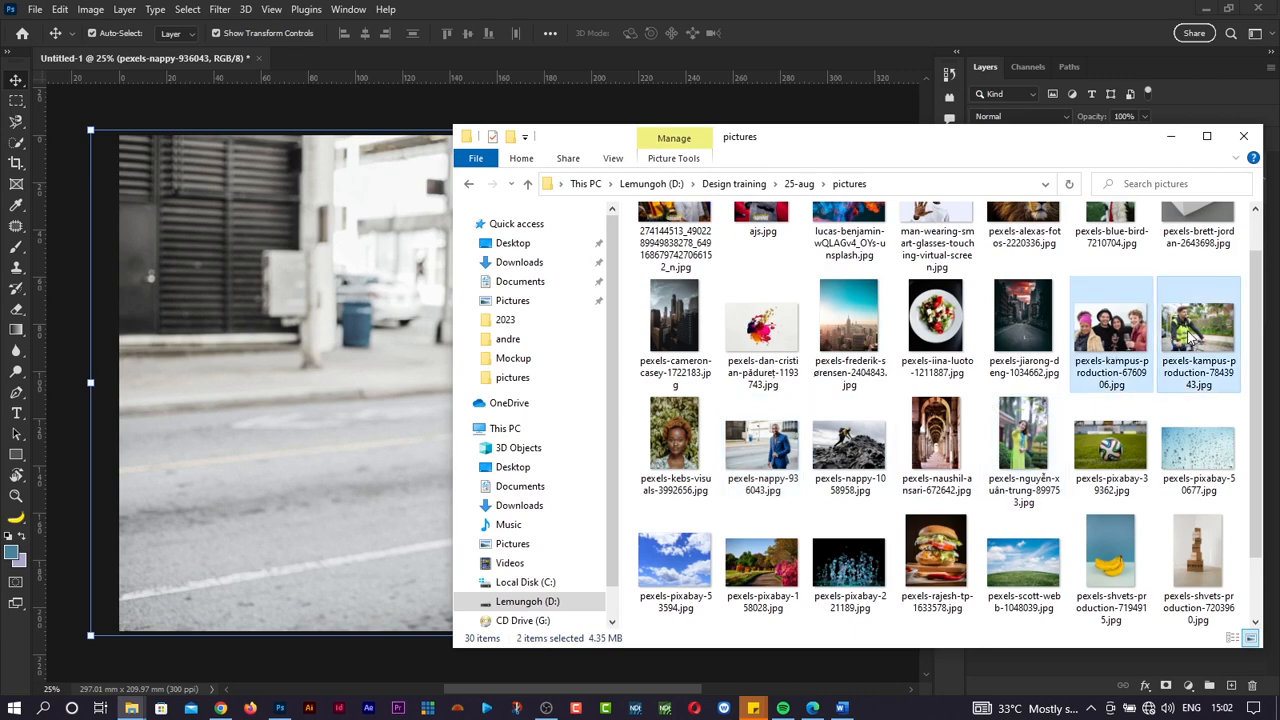
{"action": "left_click_drag", "start_coordinate": [1190, 340], "coordinate": [370, 455]}
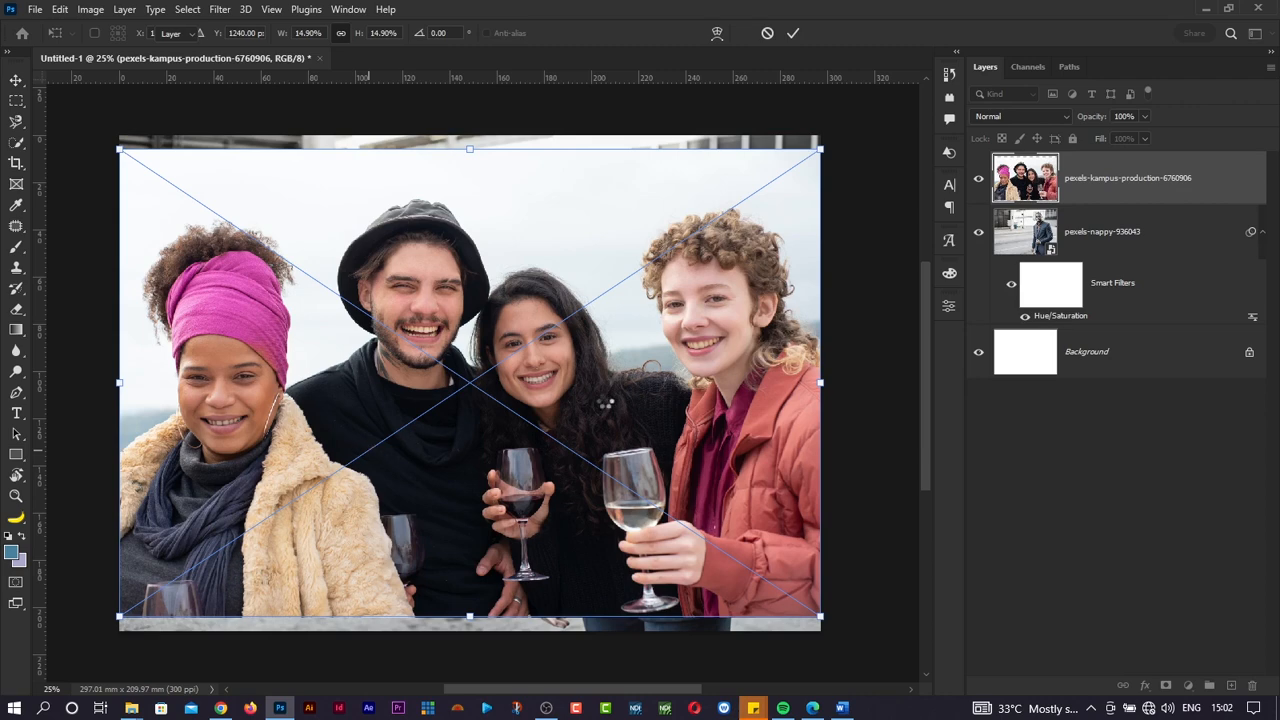
{"action": "key", "text": "Return"}
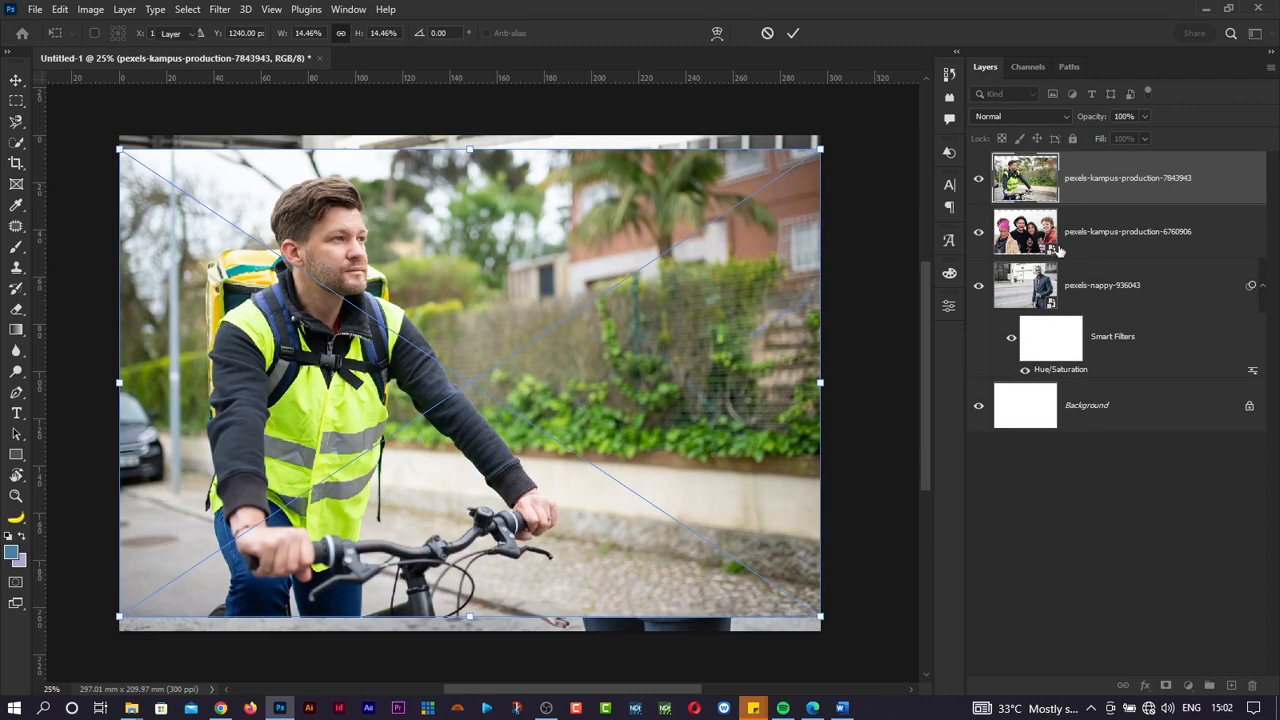
{"action": "key", "text": "Return"}
Step: Move both pexels-kampus-production layers below the pexels-nappy-936043 layer and shrink them together to 53.68%
{"action": "left_click", "coordinate": [1098, 228], "text": "shift"}
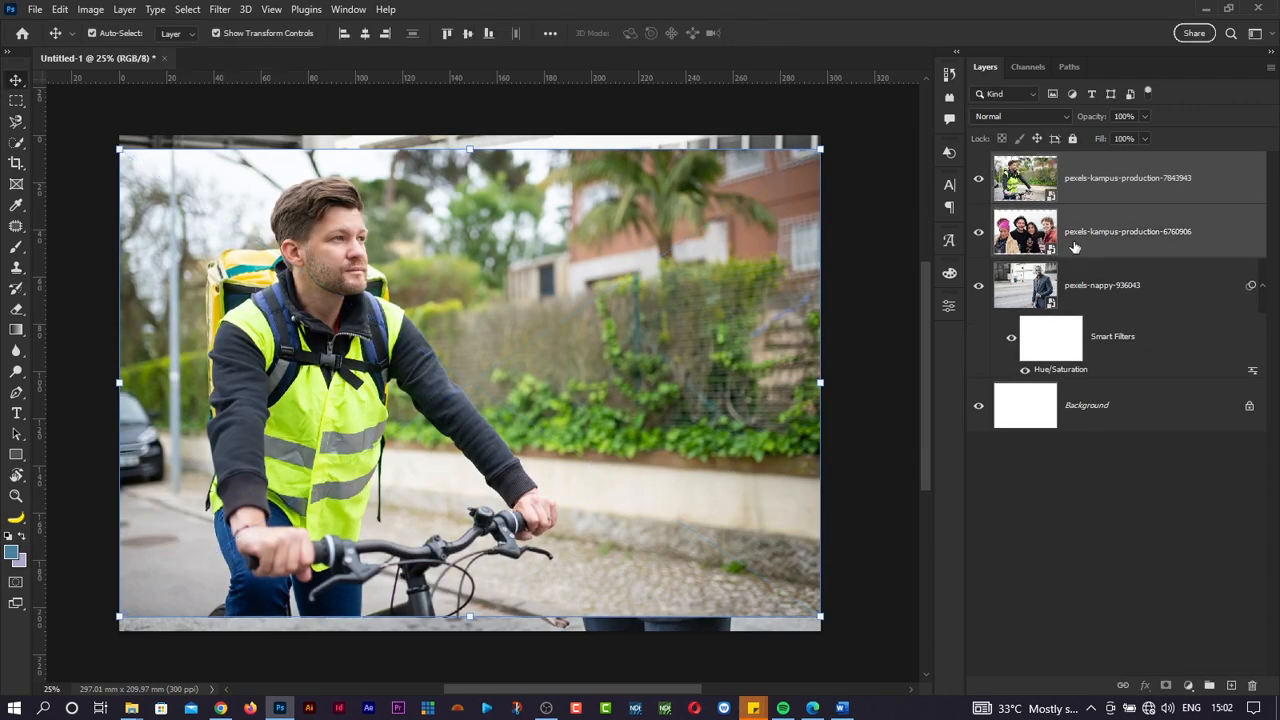
{"action": "left_click_drag", "start_coordinate": [1075, 236], "coordinate": [1040, 380]}
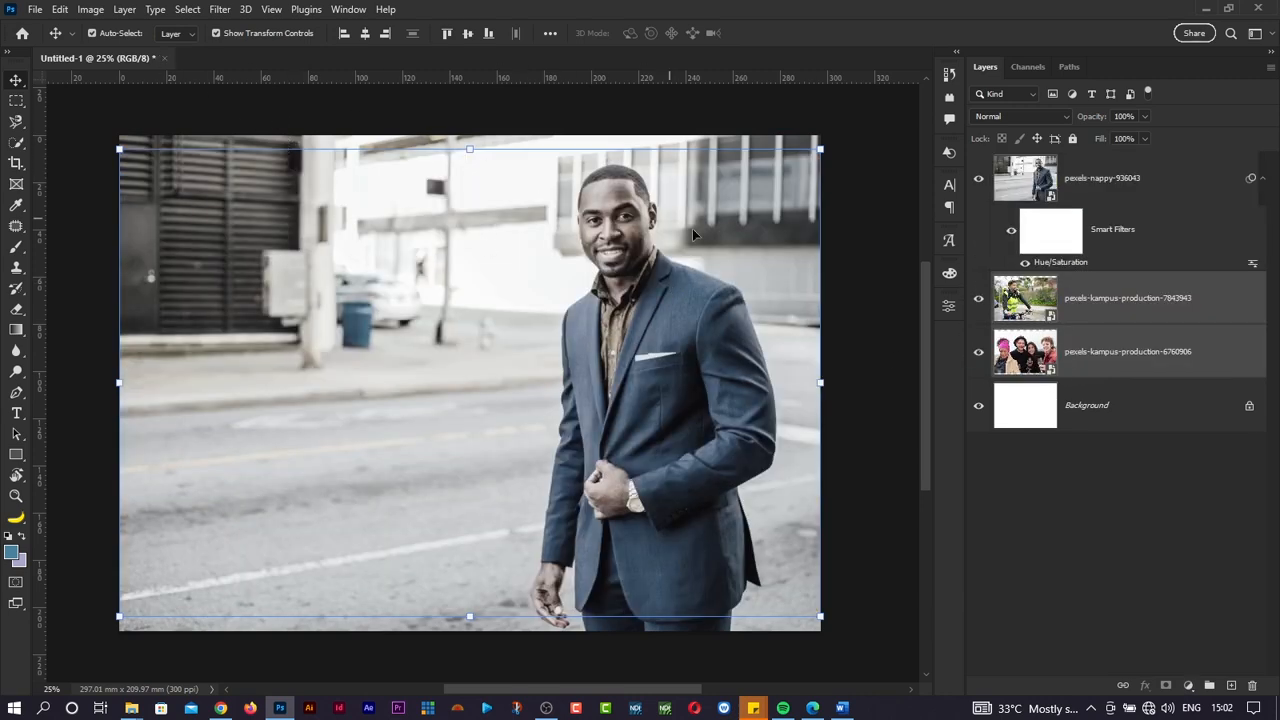
{"action": "left_click_drag", "start_coordinate": [820, 149], "coordinate": [494, 365]}
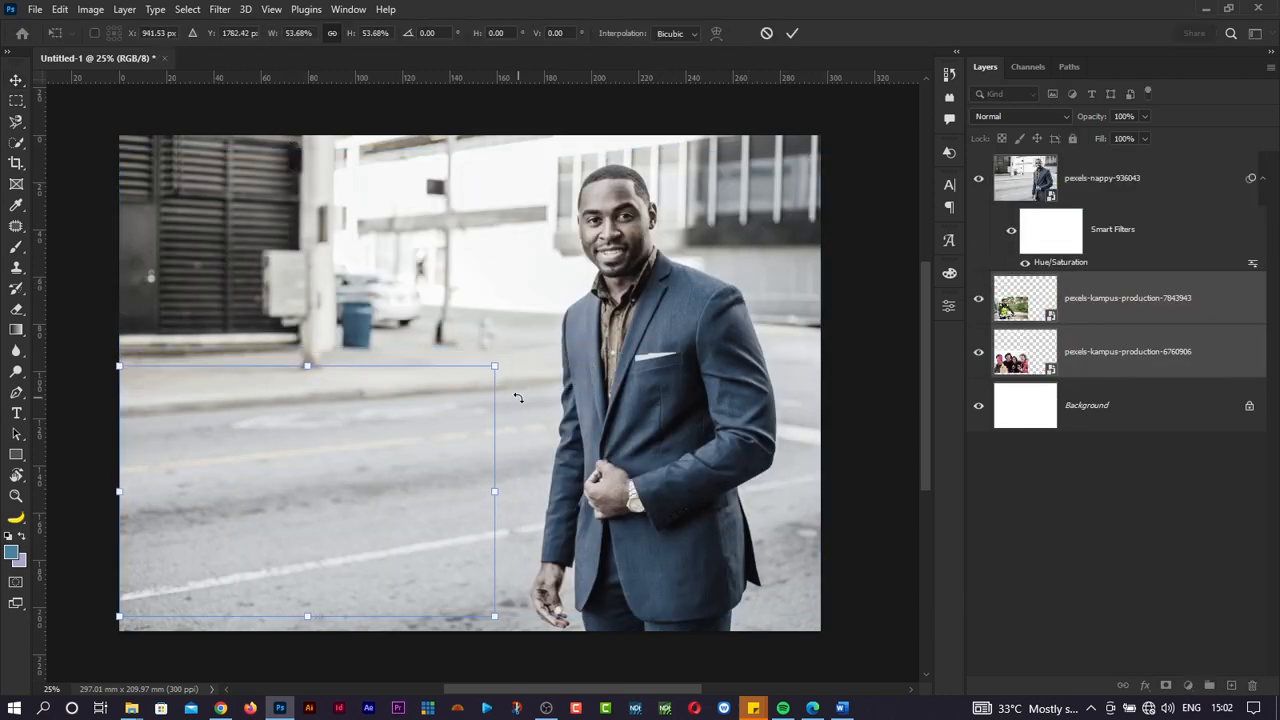
{"action": "key", "text": "ctrl+z"}
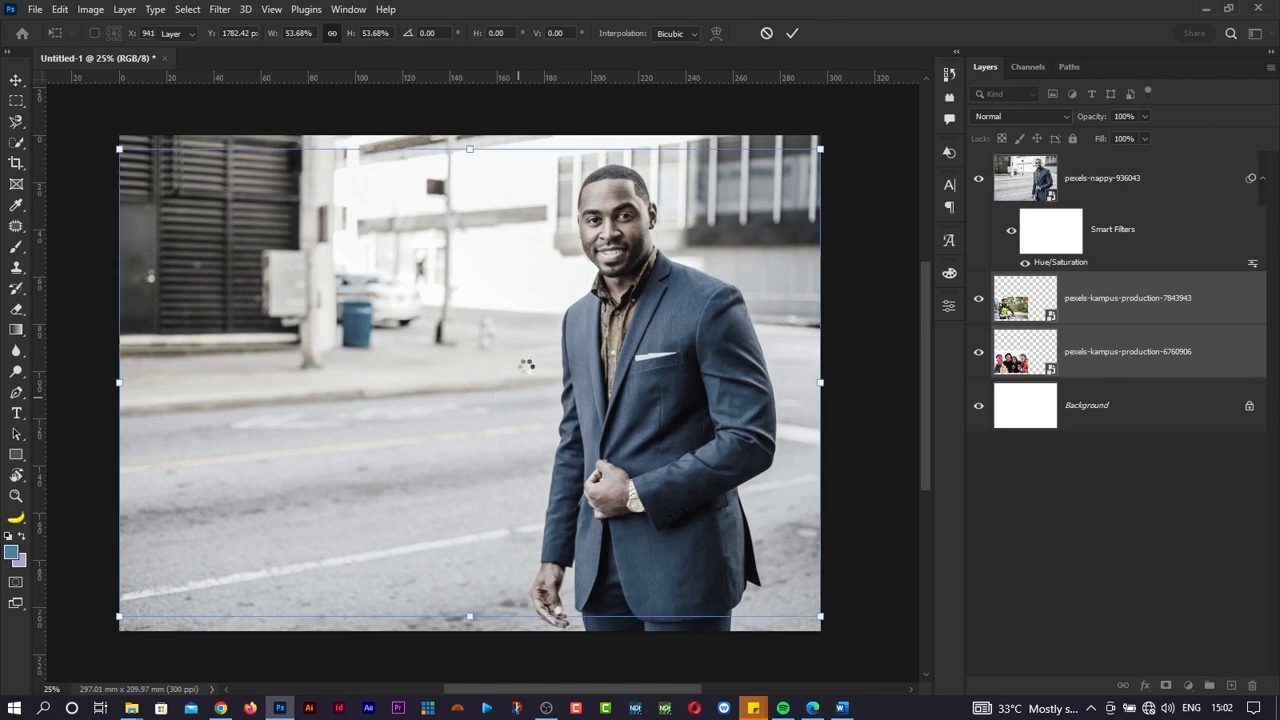
{"action": "key", "text": "Escape"}
Step: Shrink the photo of the man in the blue suit to 20.04% and fit it into the canvas's upper-right corner
{"action": "left_click", "coordinate": [597, 322]}
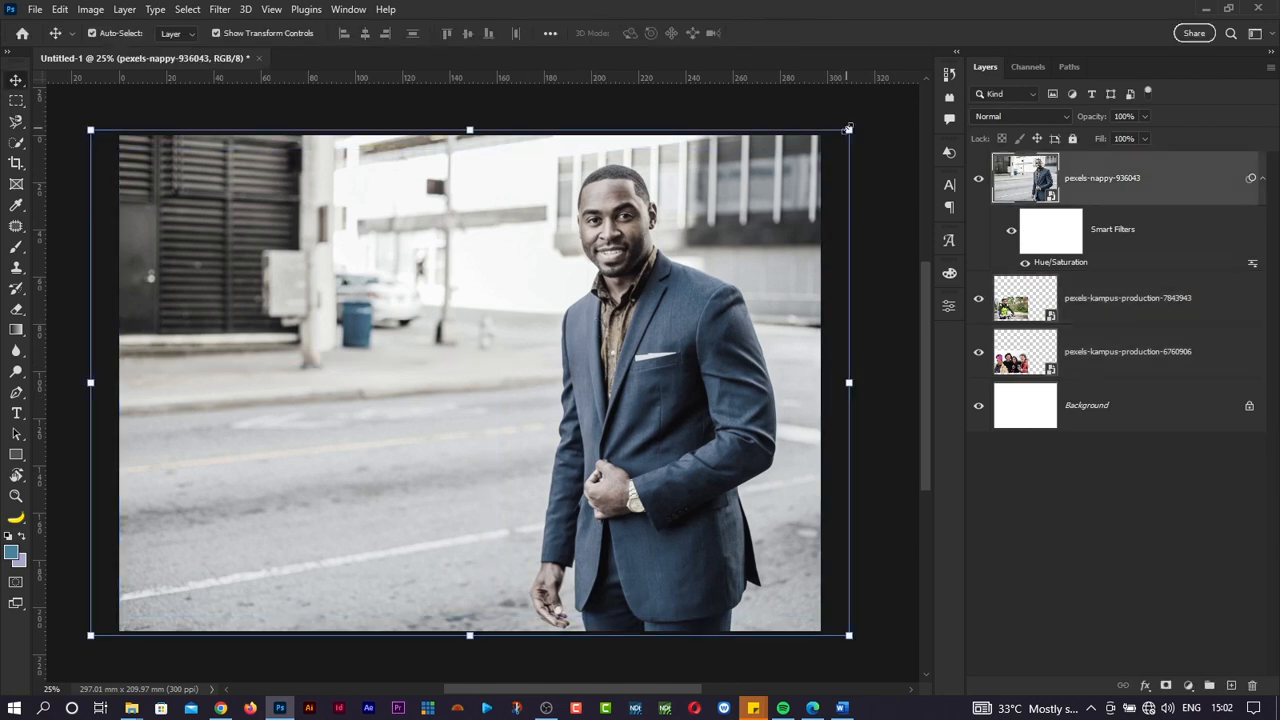
{"action": "left_click", "coordinate": [848, 128]}
{"action": "left_click", "coordinate": [646, 283]}
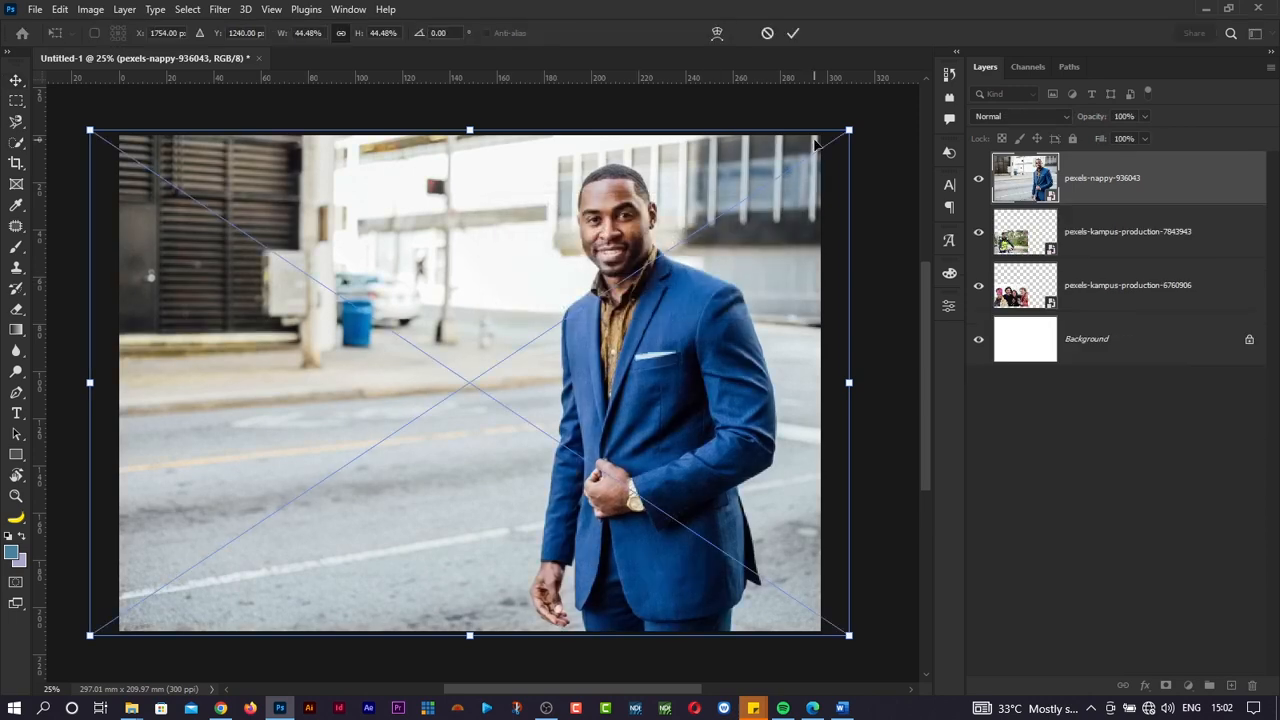
{"action": "left_click_drag", "start_coordinate": [849, 131], "coordinate": [409, 425]}
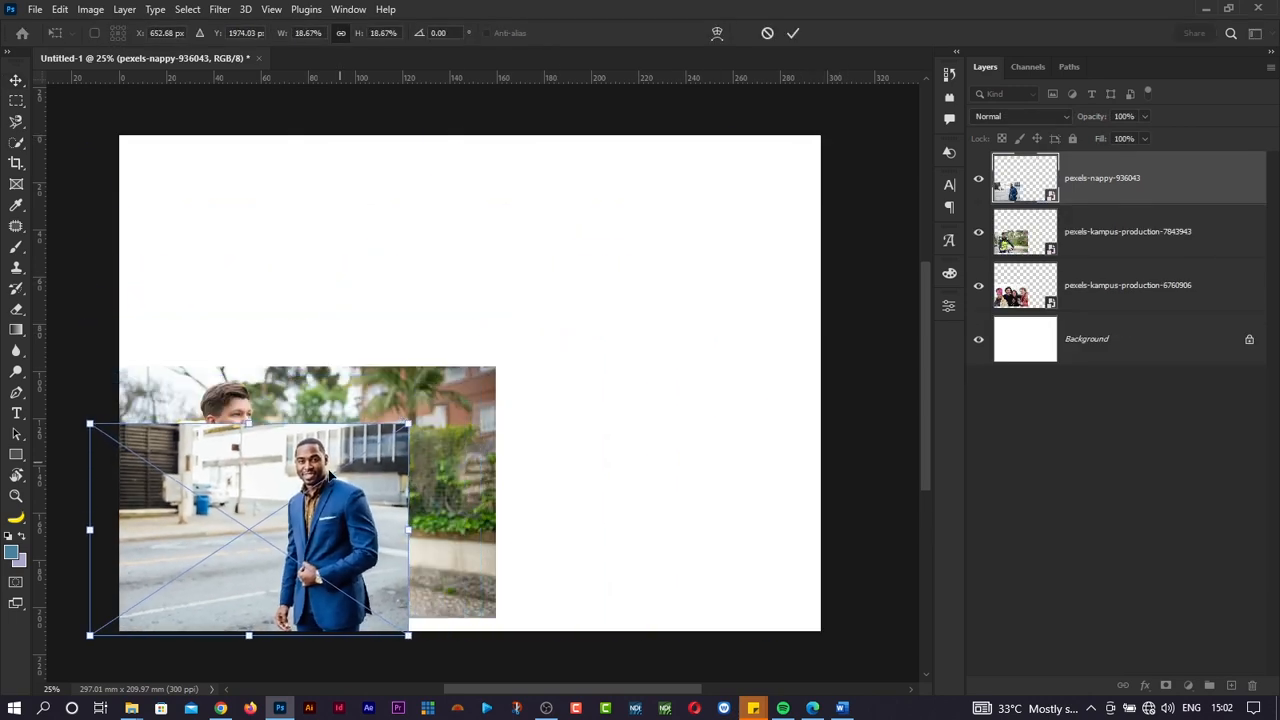
{"action": "left_click_drag", "start_coordinate": [331, 477], "coordinate": [722, 224]}
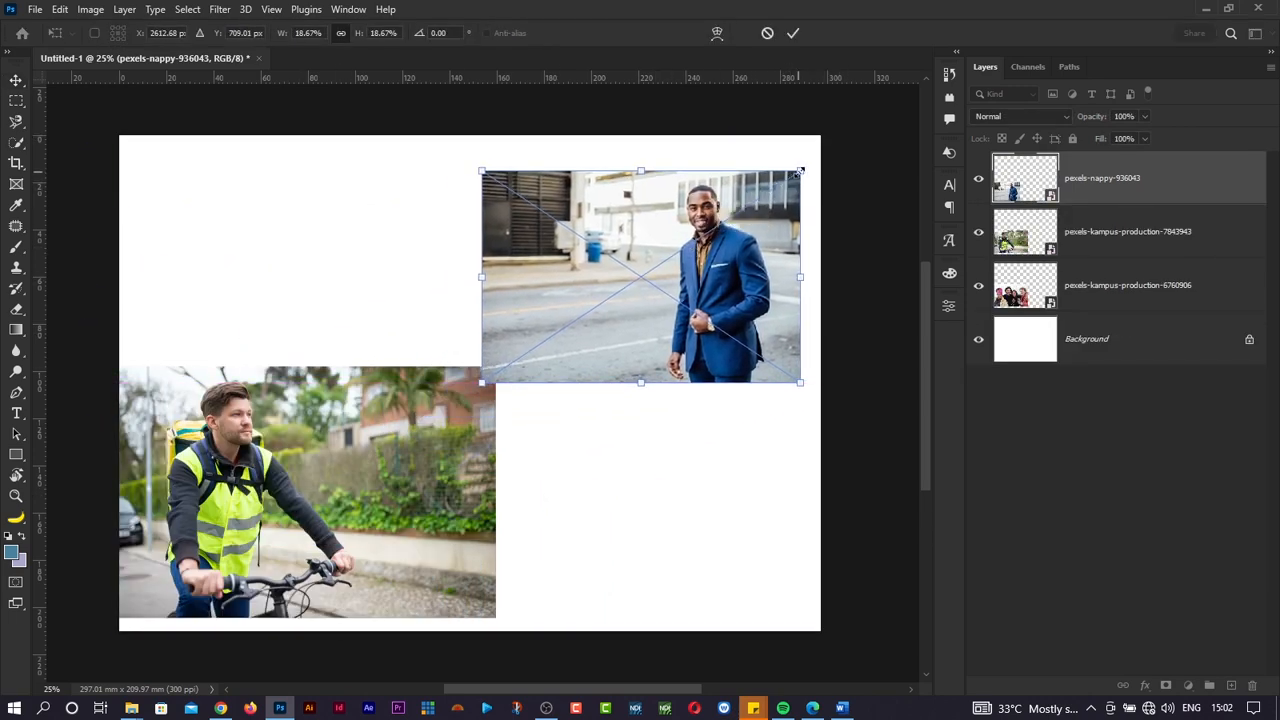
{"action": "left_click_drag", "start_coordinate": [800, 172], "coordinate": [821, 137]}
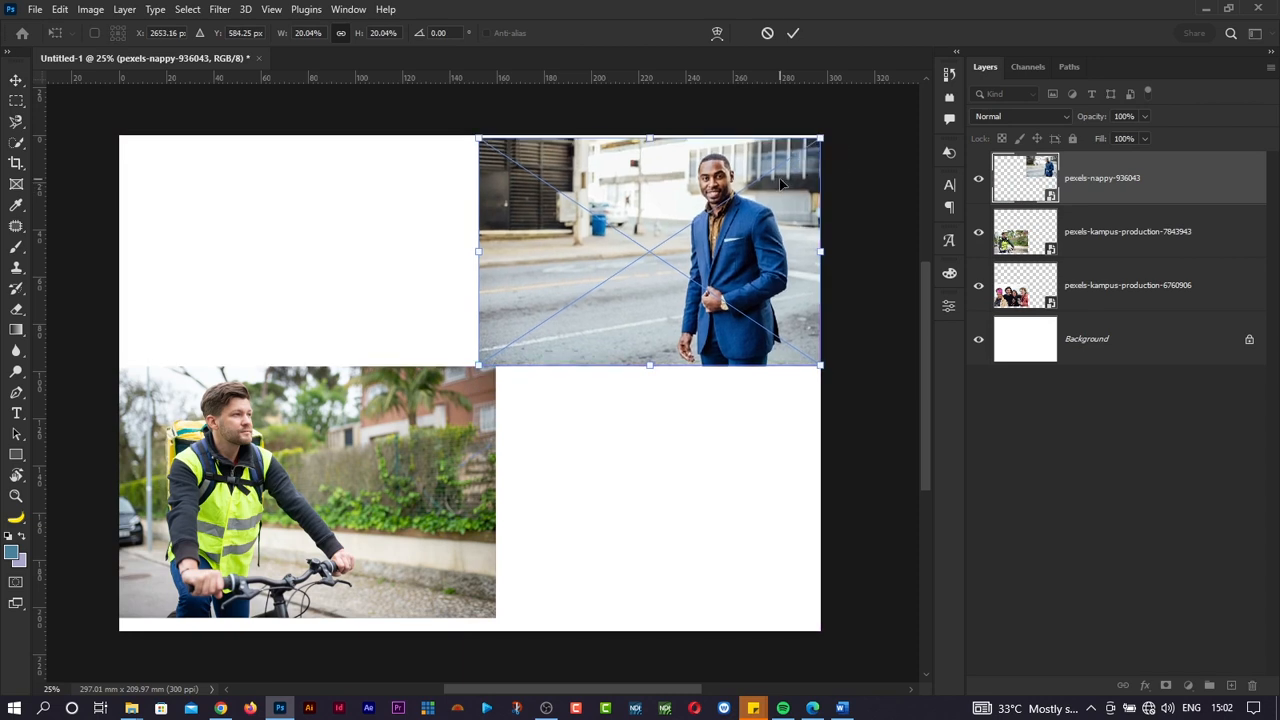
{"action": "key", "text": "Return"}
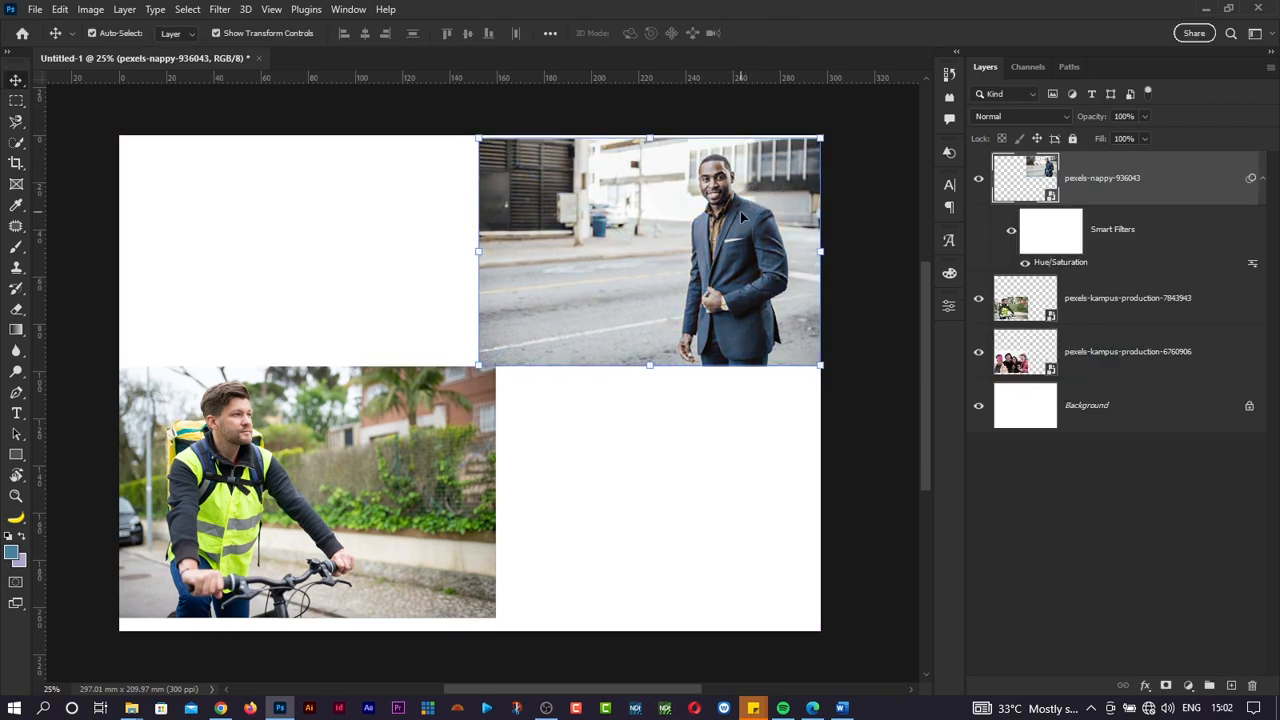
{"action": "key", "text": "Up"}
{"action": "key", "text": "Up"}
{"action": "key", "text": "Up"}
{"action": "key", "text": "Up"}
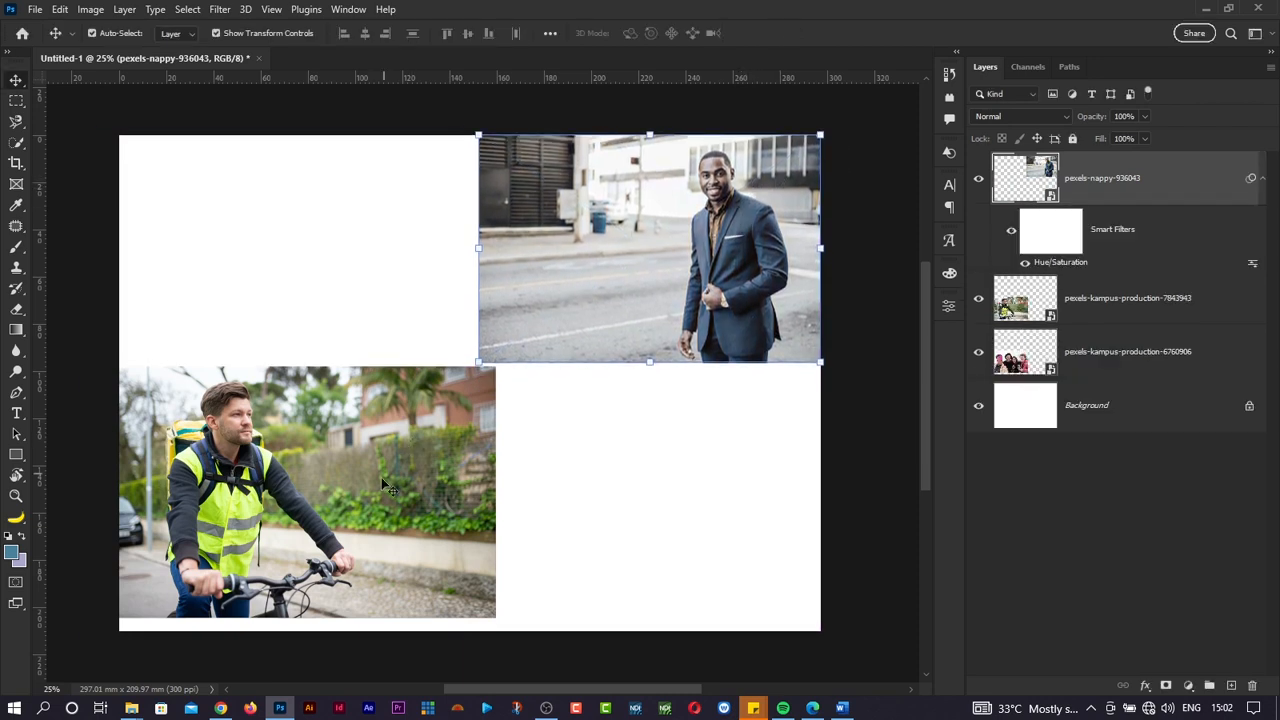
Step: Move the cyclist photo to the canvas's upper-left corner and the group photo to its lower-left corner
{"action": "left_click_drag", "start_coordinate": [383, 485], "coordinate": [374, 266]}
{"action": "left_click_drag", "start_coordinate": [363, 470], "coordinate": [365, 483]}
{"action": "left_click", "coordinate": [550, 500]}
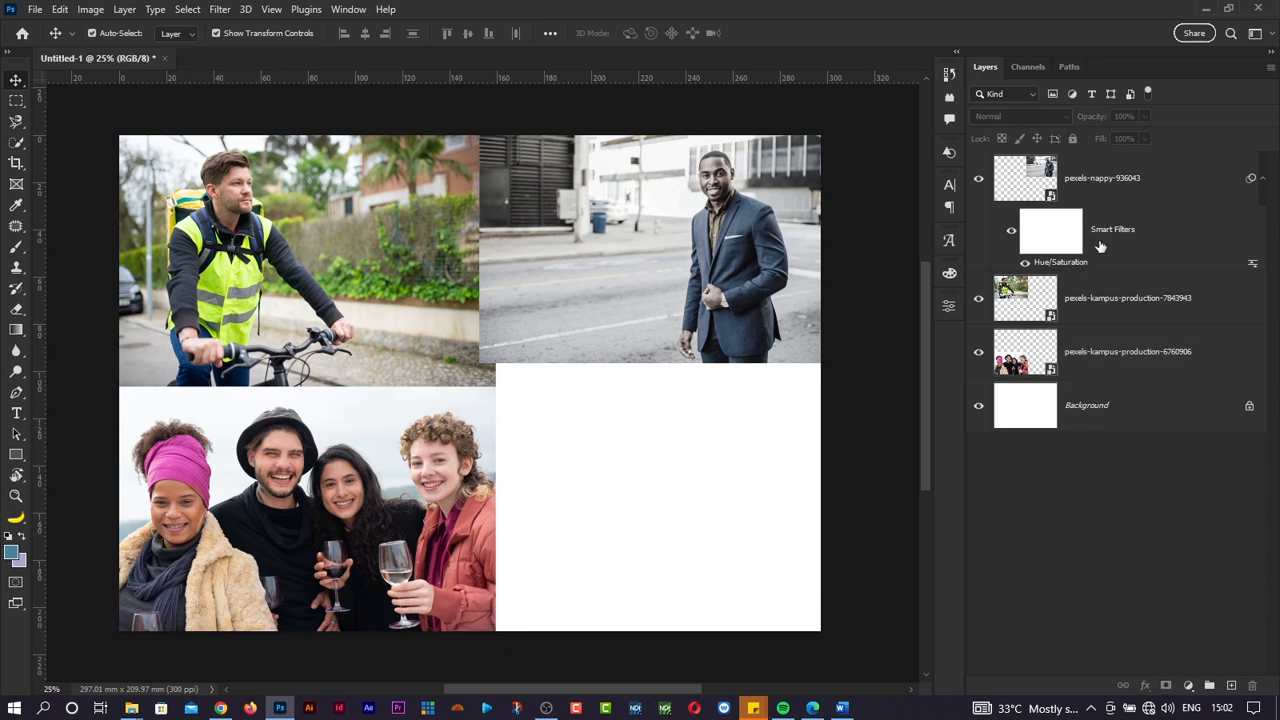
Step: Delete the Smart Filters from the pexels-nappy-936043 layer and add a Hue/Saturation adjustment layer above it
{"action": "left_click_drag", "start_coordinate": [1102, 236], "coordinate": [1251, 686]}
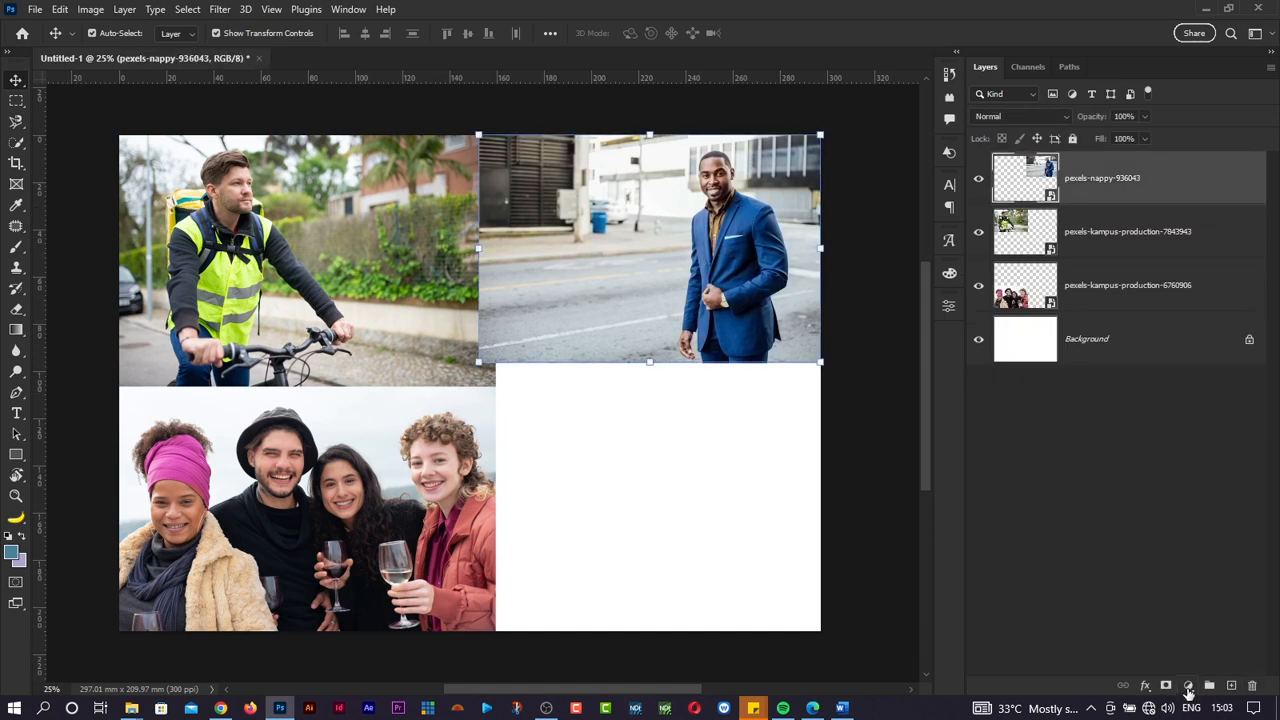
{"action": "left_click", "coordinate": [1188, 686]}
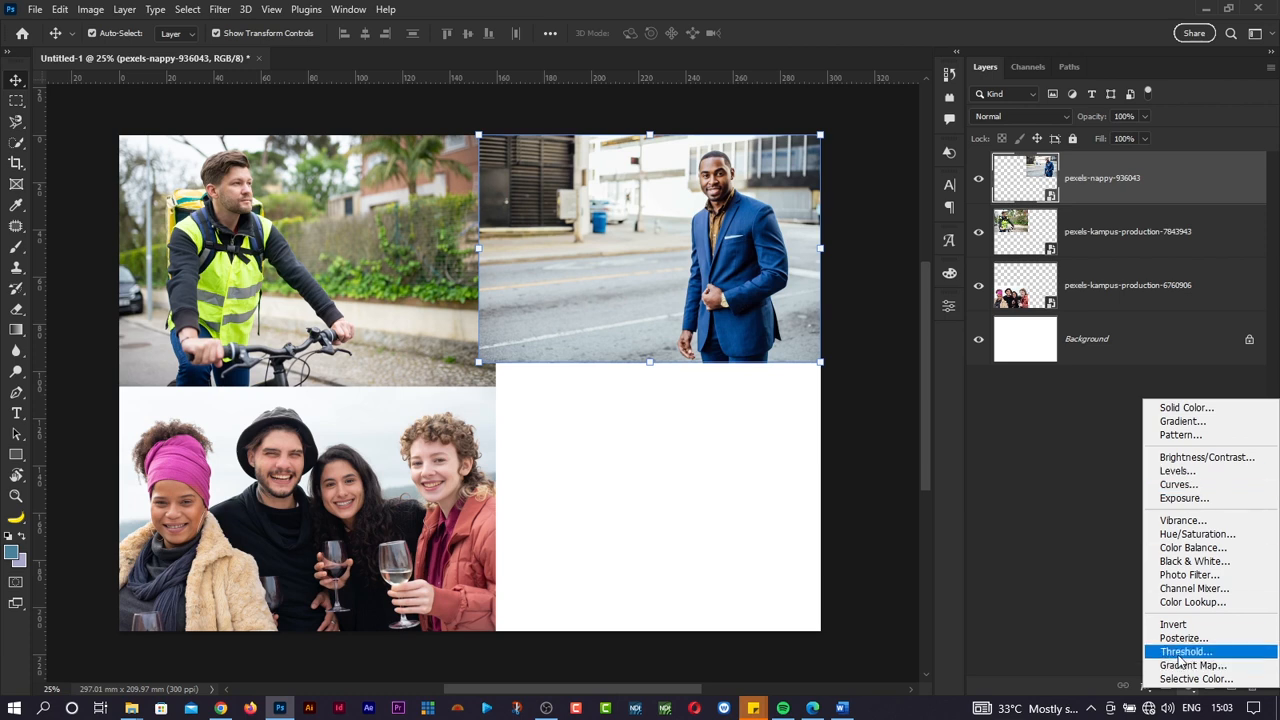
{"action": "left_click", "coordinate": [1196, 536]}
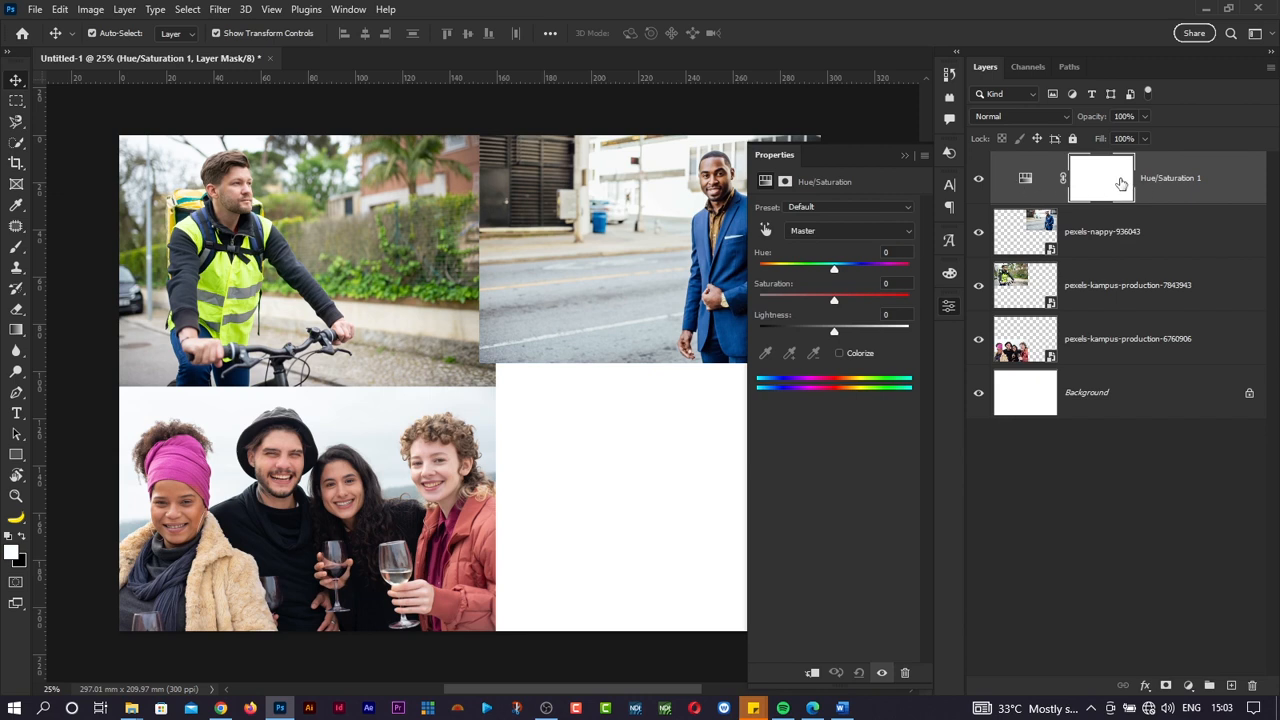
Step: Delete the layer mask of the Hue/Saturation 1 adjustment layer, add a new white mask, and reselect the adjustment itself
{"action": "left_click", "coordinate": [1026, 180]}
{"action": "left_click", "coordinate": [1090, 182]}
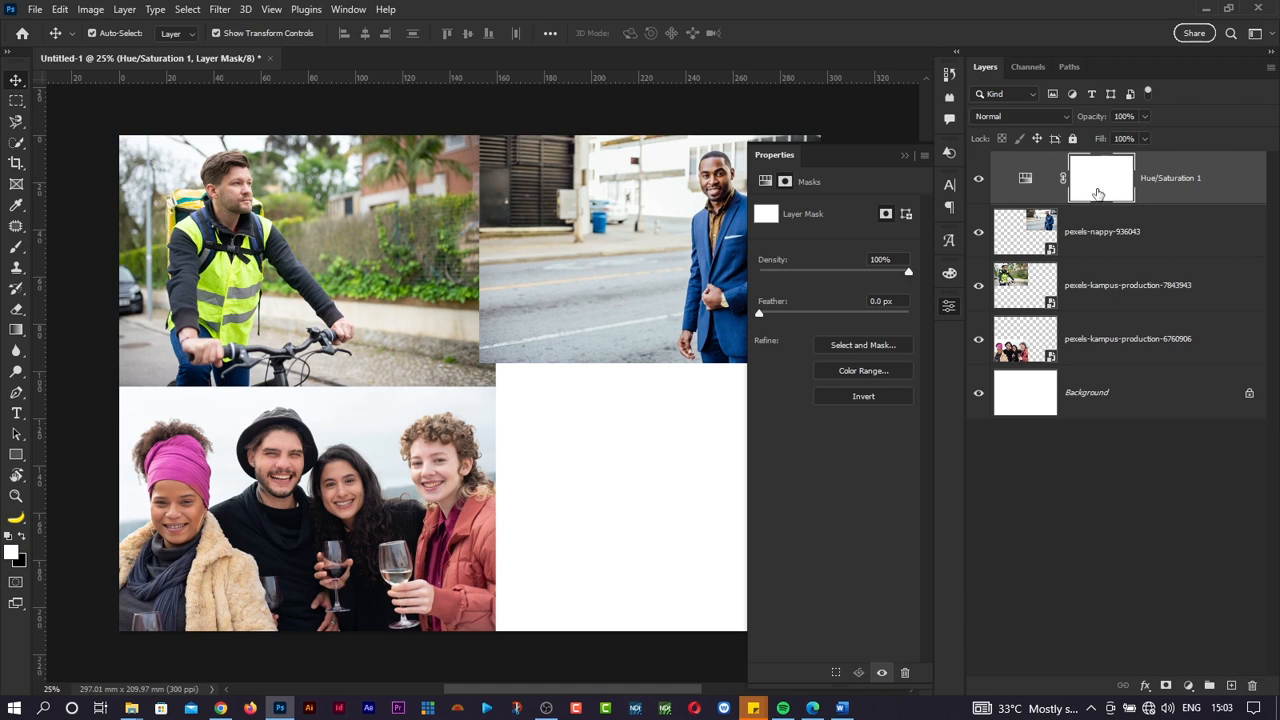
{"action": "left_click_drag", "start_coordinate": [1101, 189], "coordinate": [1256, 697]}
{"action": "left_click", "coordinate": [578, 275]}
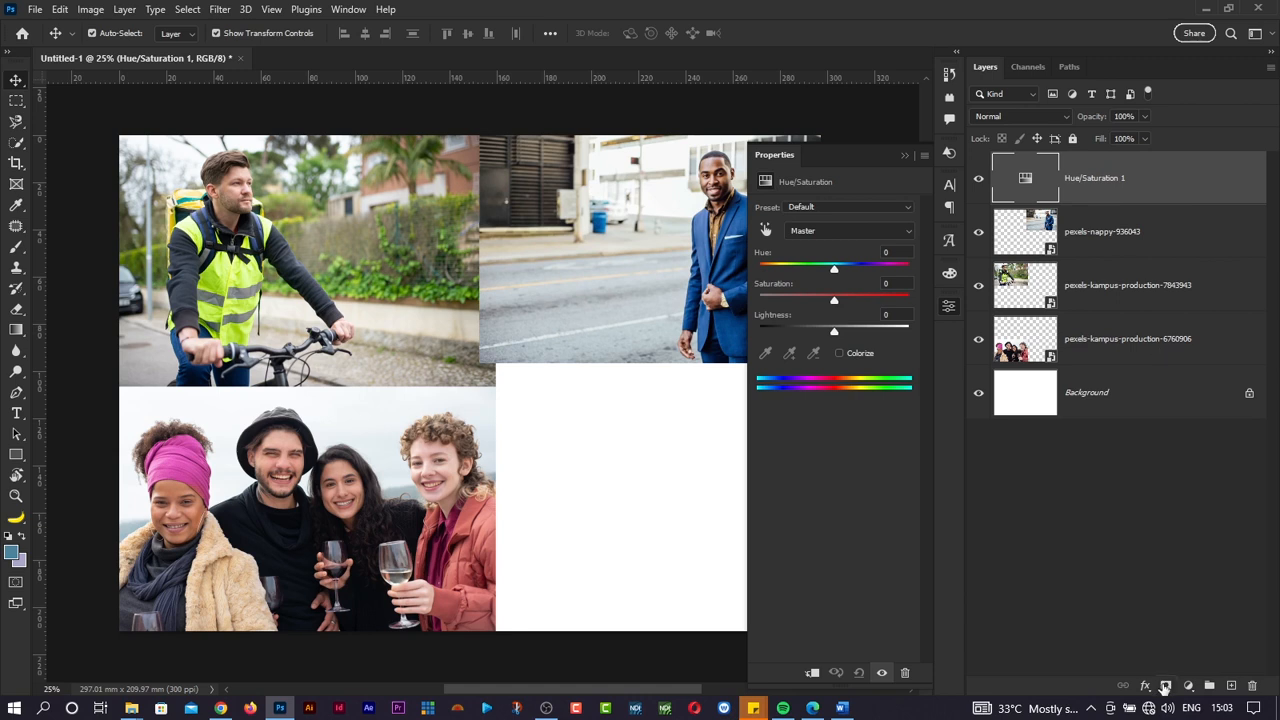
{"action": "left_click", "coordinate": [1165, 686]}
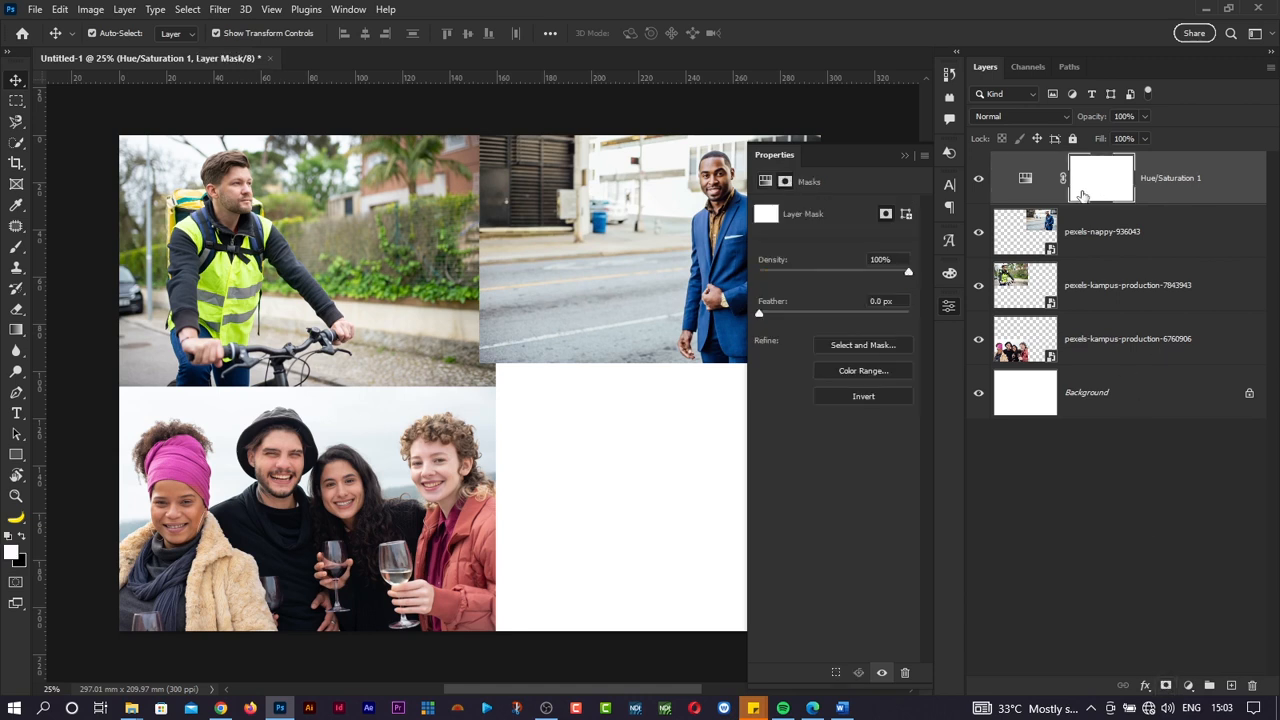
{"action": "left_click", "coordinate": [1038, 194]}
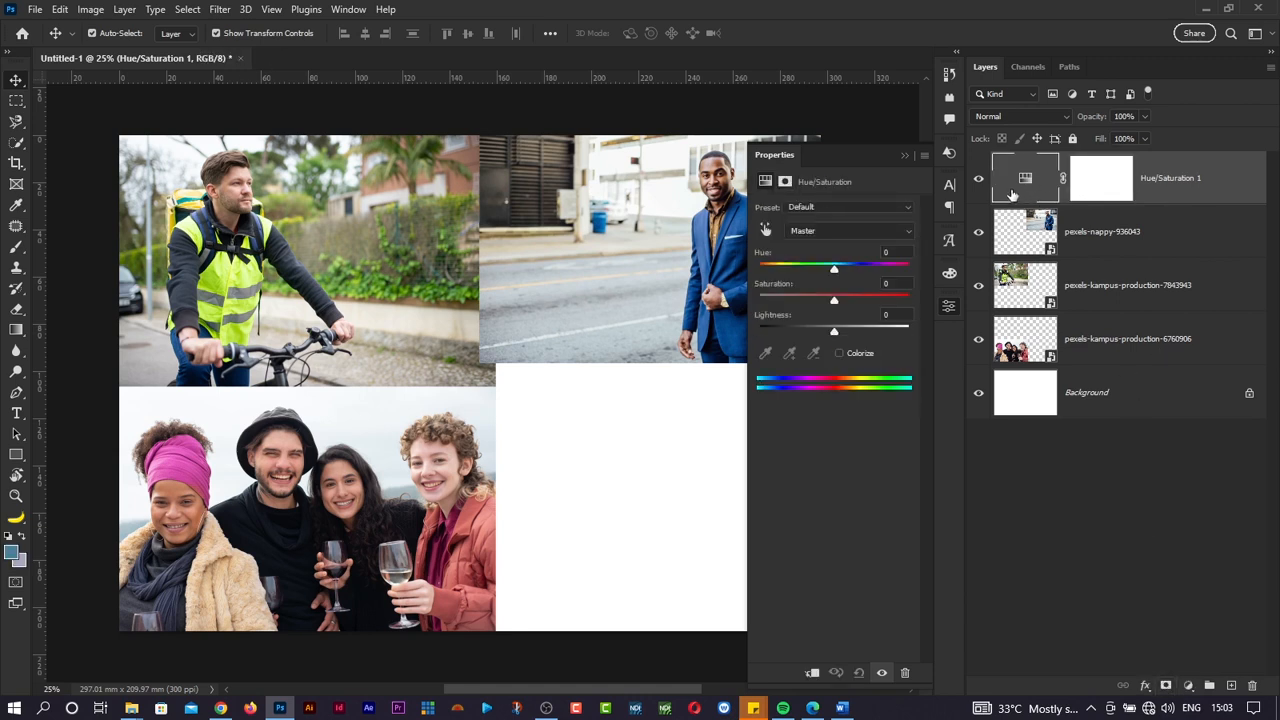
Step: Reopen the Hue/Saturation 1 adjustment's properties and set its hue to +91 and saturation to -29
{"action": "left_click", "coordinate": [947, 302]}
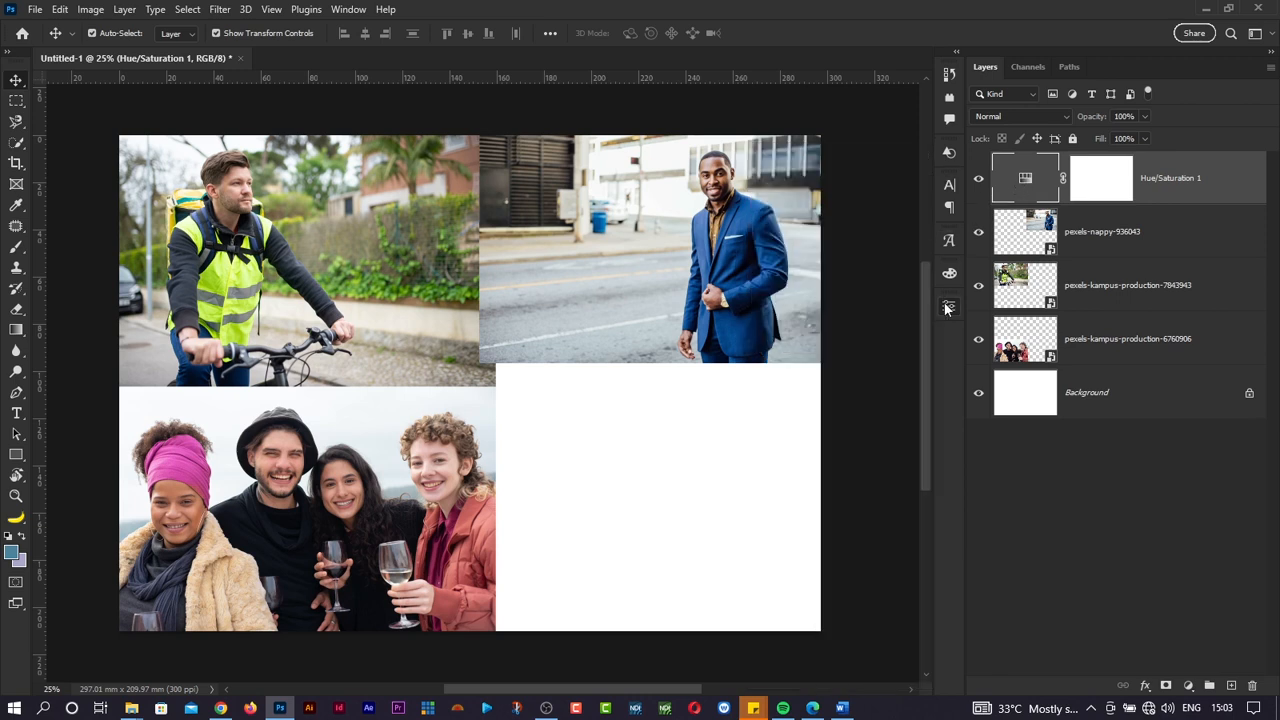
{"action": "double_click", "coordinate": [1025, 180]}
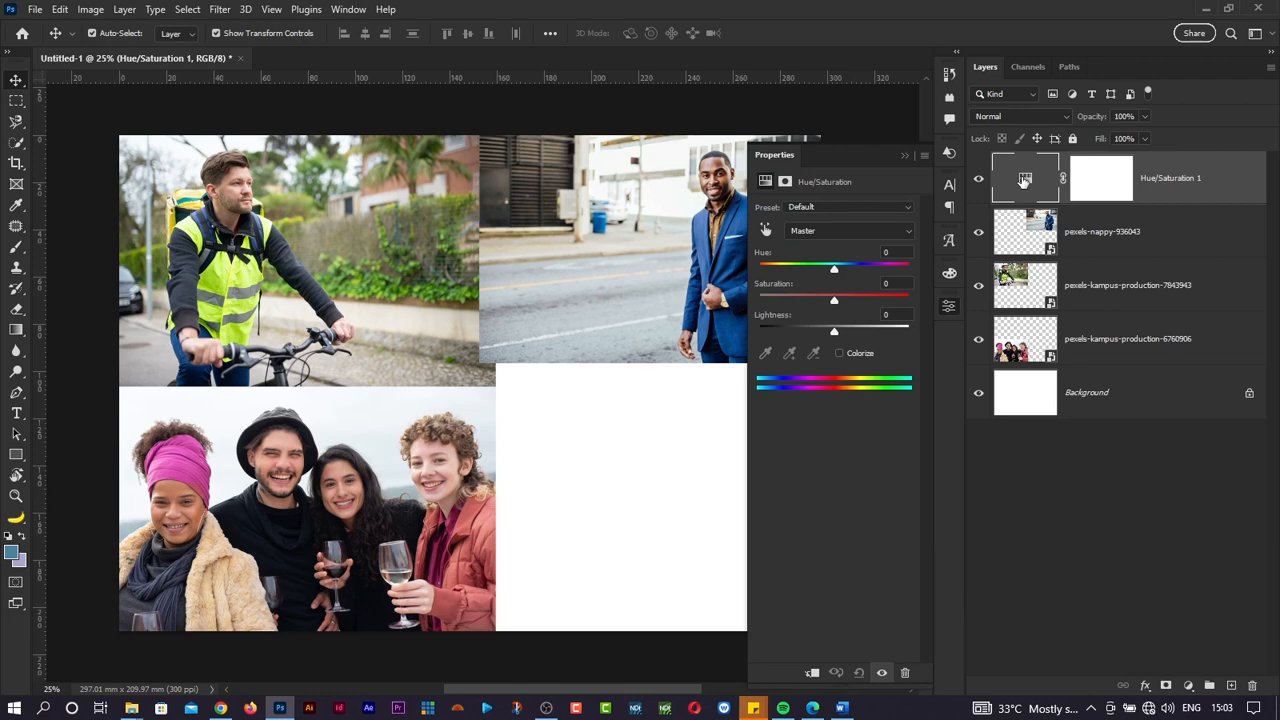
{"action": "left_click_drag", "start_coordinate": [835, 270], "coordinate": [881, 270]}
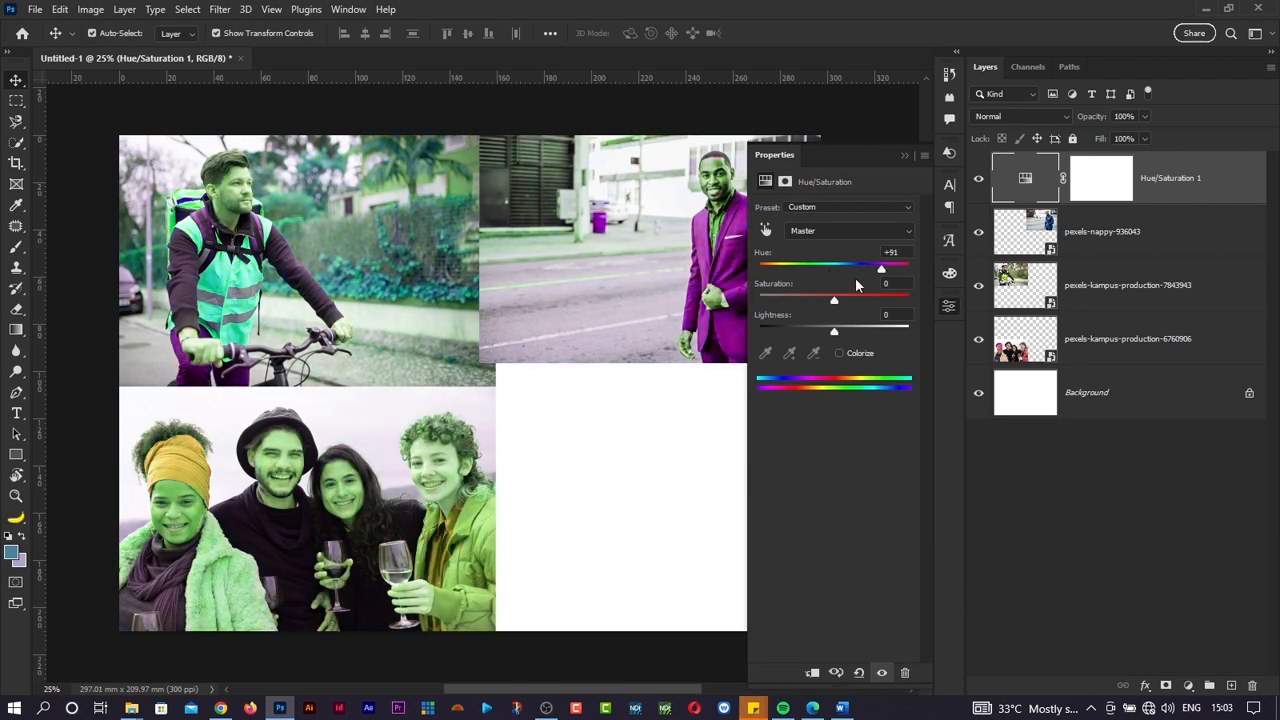
{"action": "left_click_drag", "start_coordinate": [833, 304], "coordinate": [813, 304]}
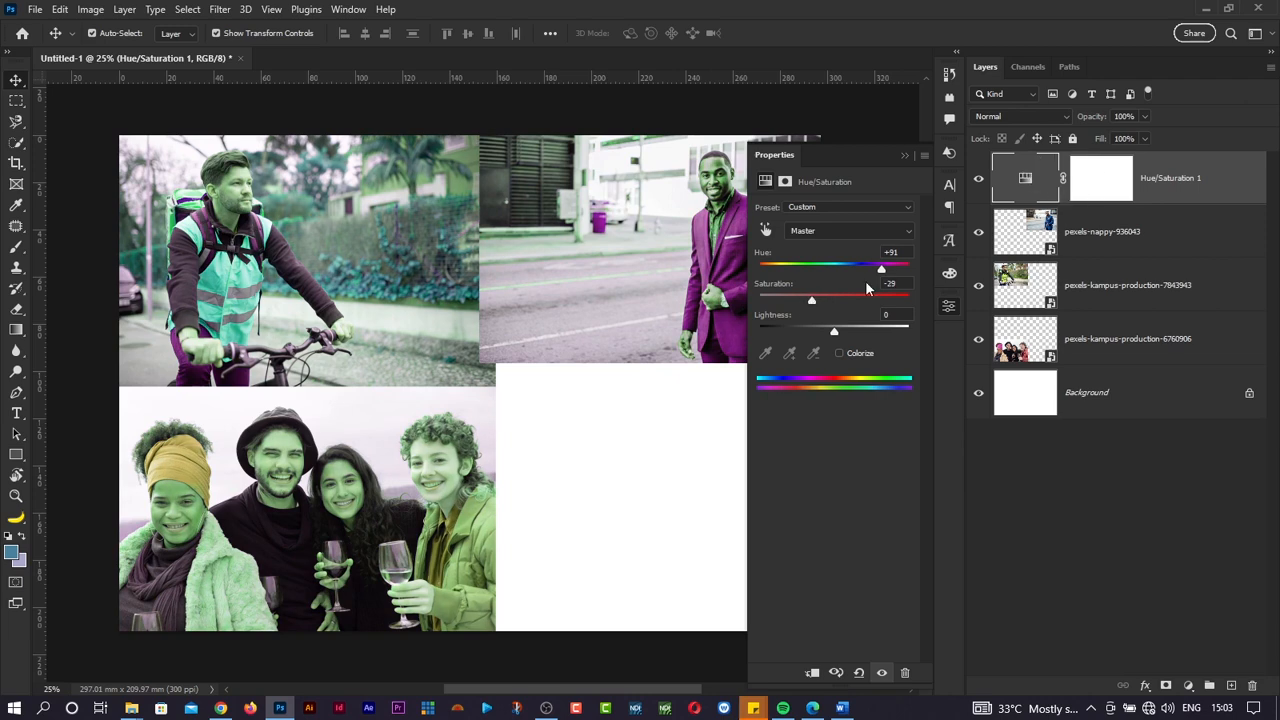
Step: Set the Hue/Saturation 1 adjustment's saturation to -34 and lightness to -7
{"action": "left_click_drag", "start_coordinate": [835, 334], "coordinate": [806, 305]}
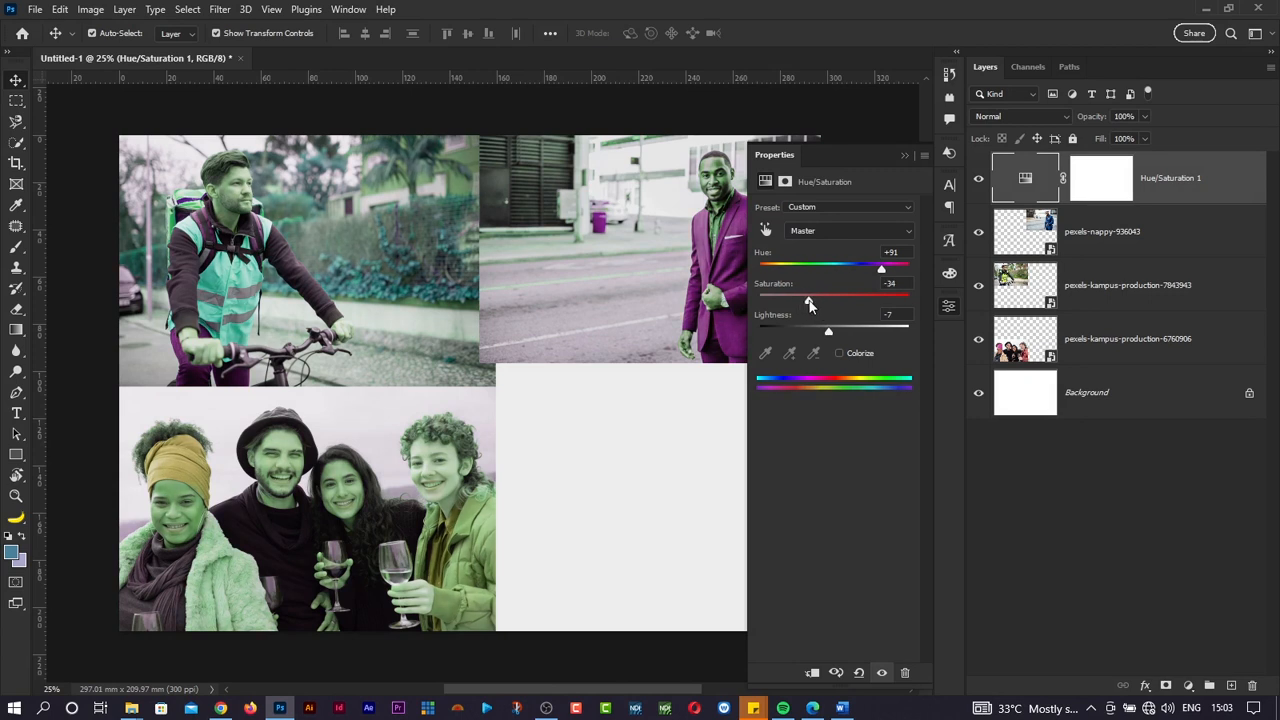
{"action": "scroll", "coordinate": [660, 340], "scroll_direction": "right", "scroll_amount": 5}
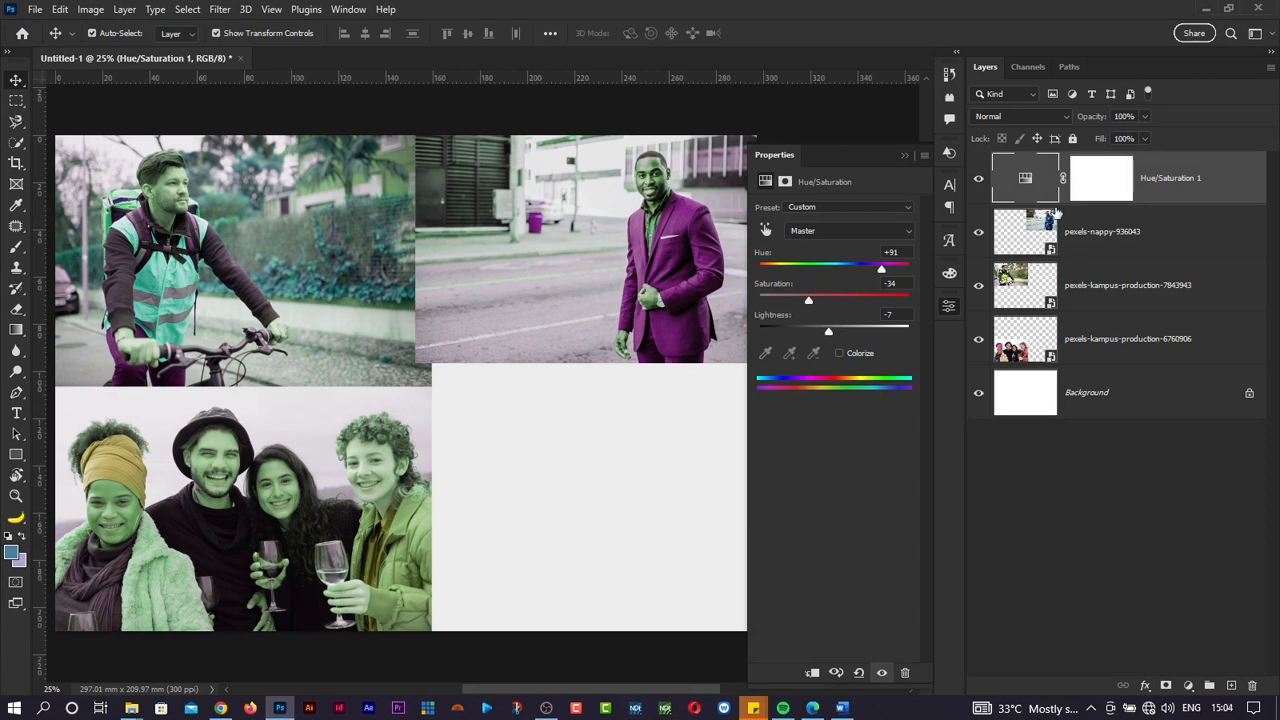
Step: Try the two pexels-kampus-production layers above Hue/Saturation 1, and return them beneath the pexels-nappy-936043 layer
{"action": "left_click", "coordinate": [1062, 291]}
{"action": "left_click", "coordinate": [1078, 338], "text": "shift"}
{"action": "left_click_drag", "start_coordinate": [1080, 292], "coordinate": [1077, 162]}
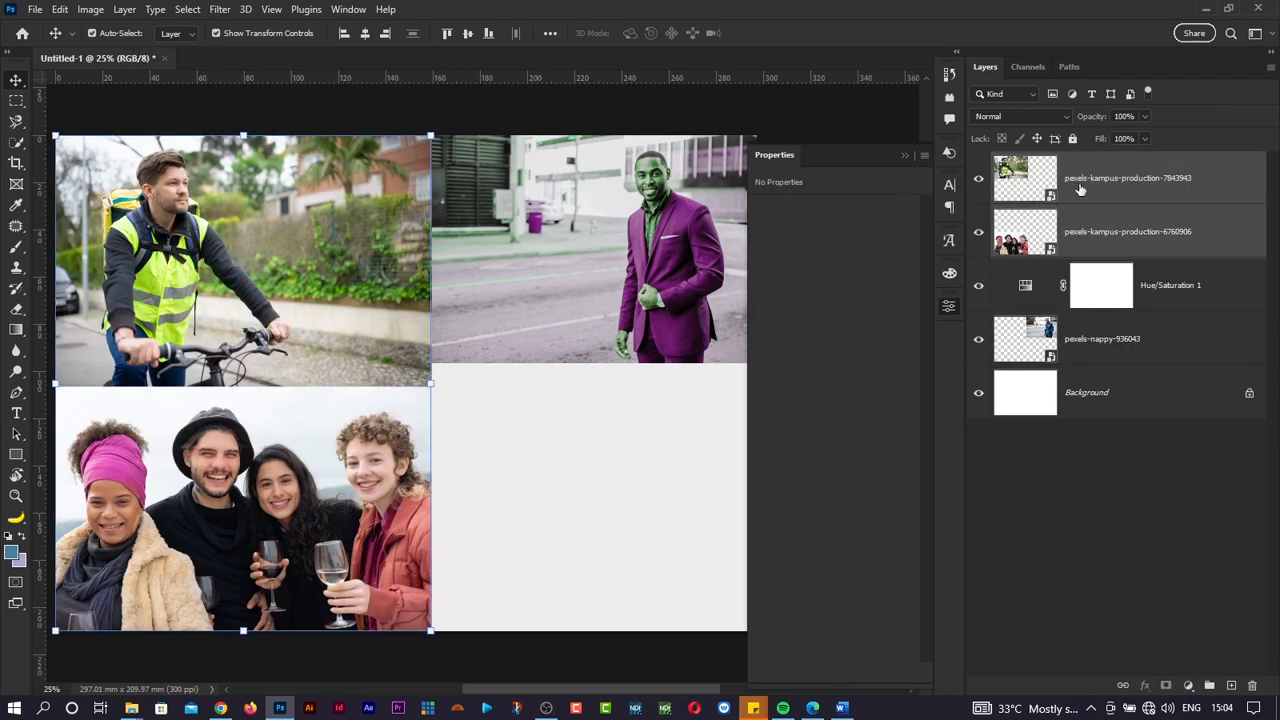
{"action": "left_click_drag", "start_coordinate": [1080, 231], "coordinate": [1073, 355]}
{"action": "left_click", "coordinate": [706, 402]}
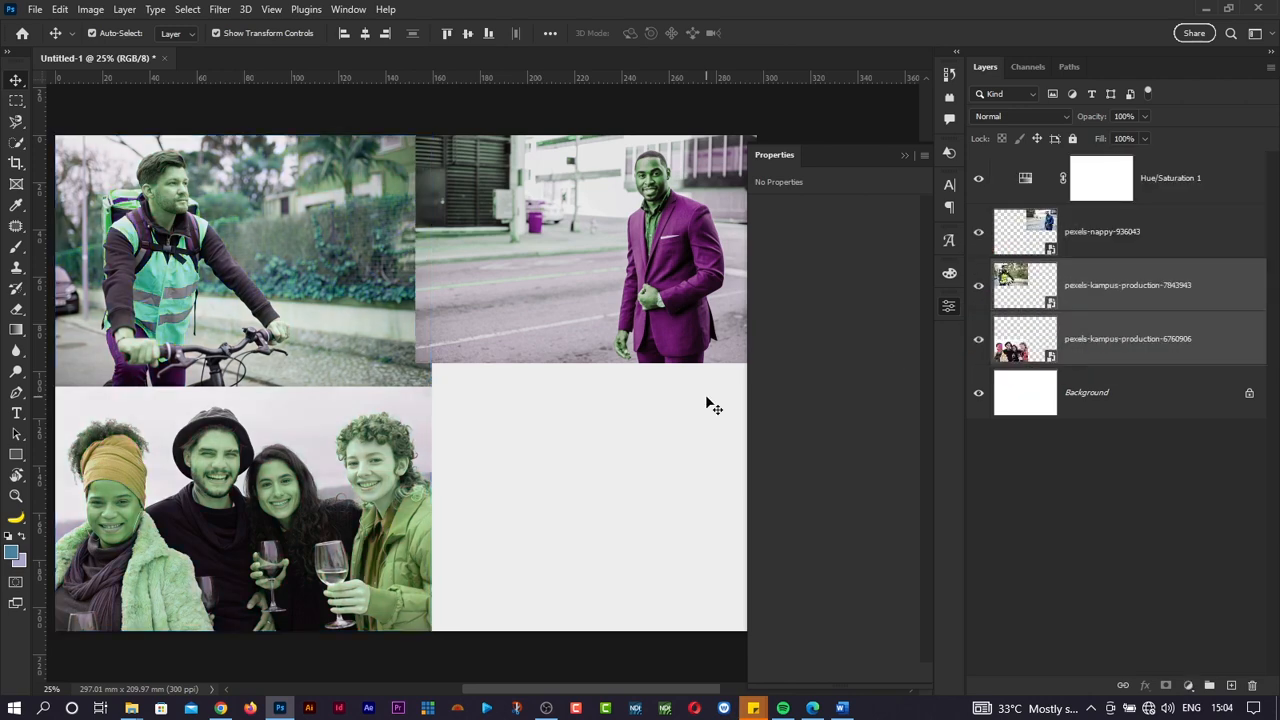
Step: Clip the Hue/Saturation 1 adjustment to the pexels-nappy-936043 layer and toggle that photo's visibility off and on
{"action": "left_click", "coordinate": [1027, 182]}
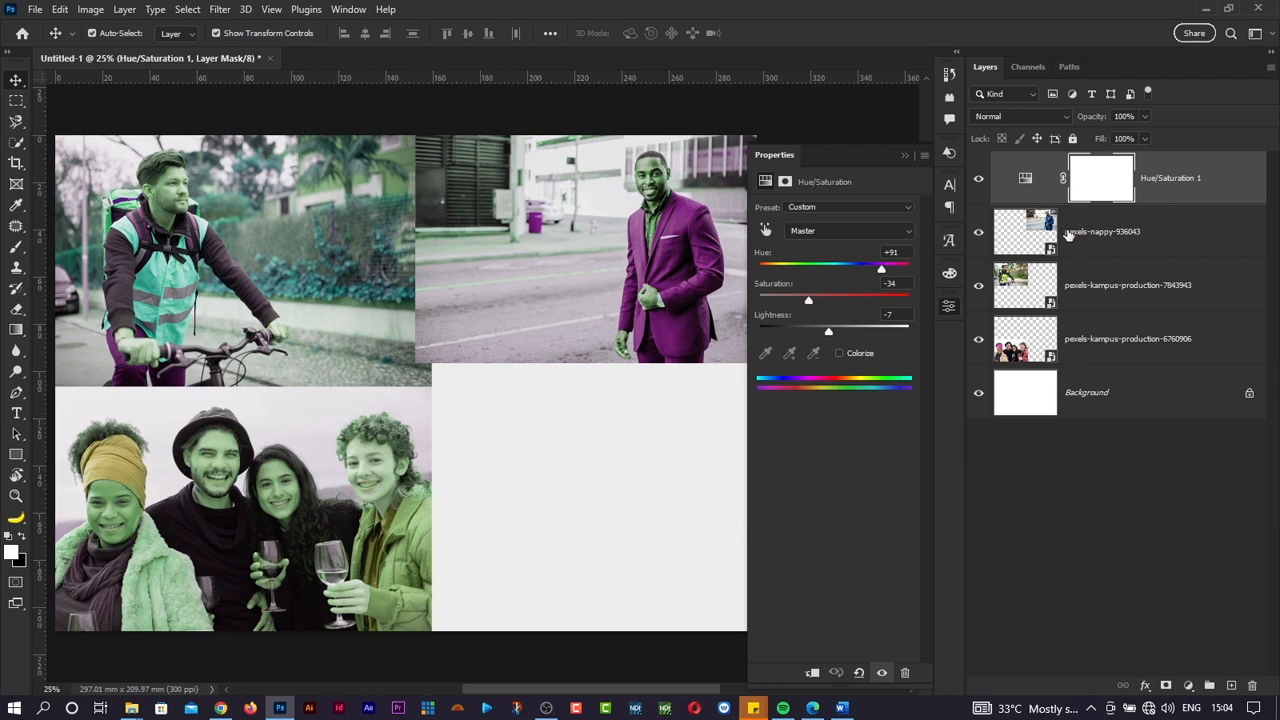
{"action": "right_click", "coordinate": [1185, 174]}
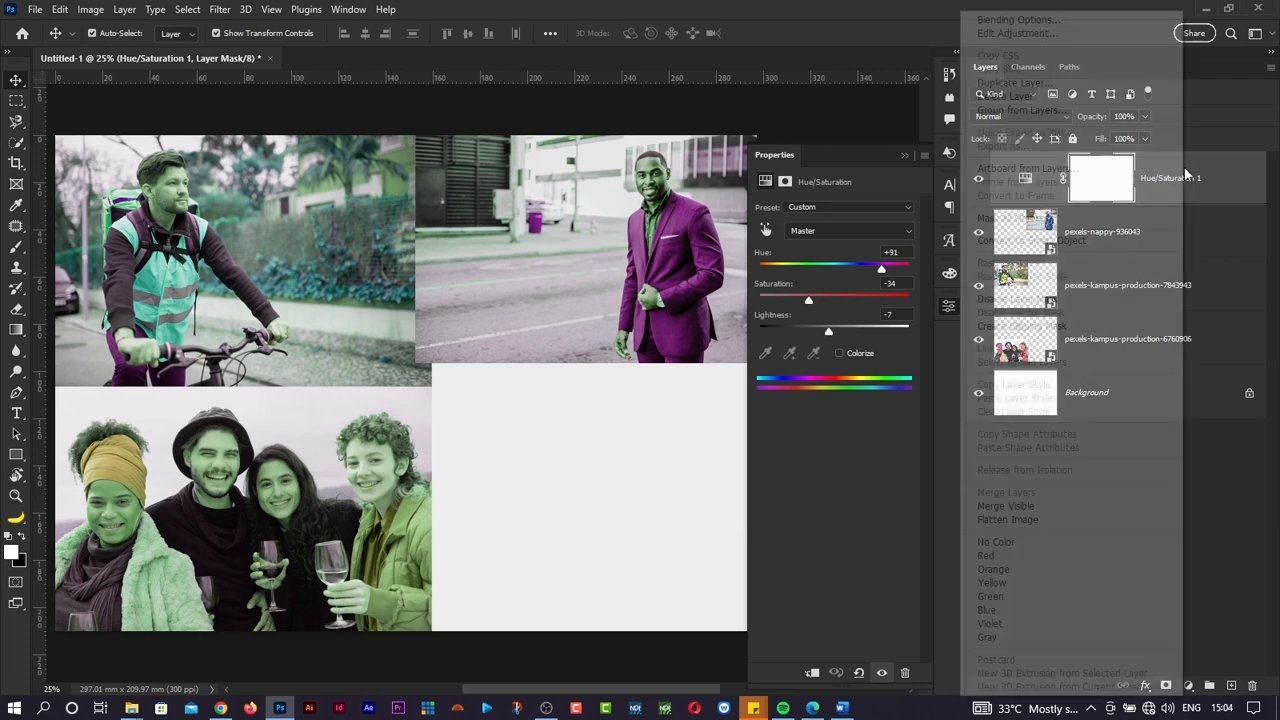
{"action": "left_click", "coordinate": [1063, 327]}
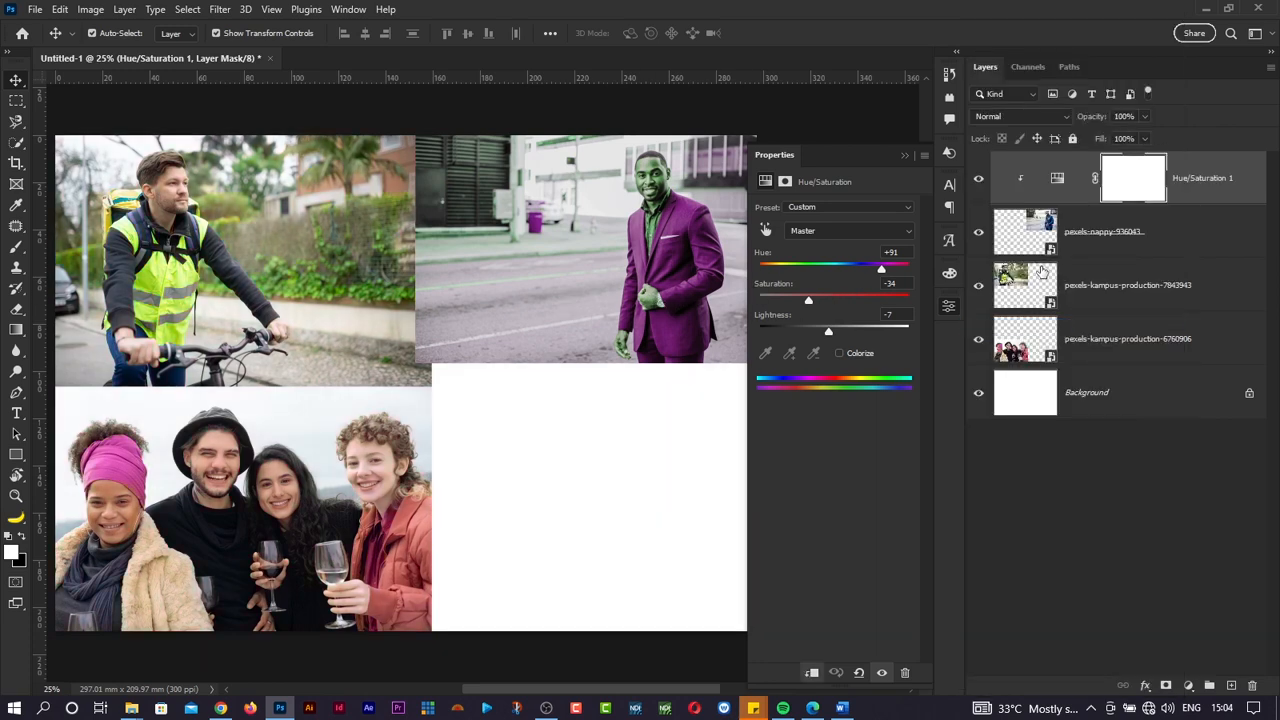
{"action": "left_click", "coordinate": [979, 233]}
{"action": "left_click", "coordinate": [979, 233]}
Step: Enlarge the photo of the man in the suit to about 30.56% and shift it over the middle of the canvas
{"action": "left_click", "coordinate": [1005, 238]}
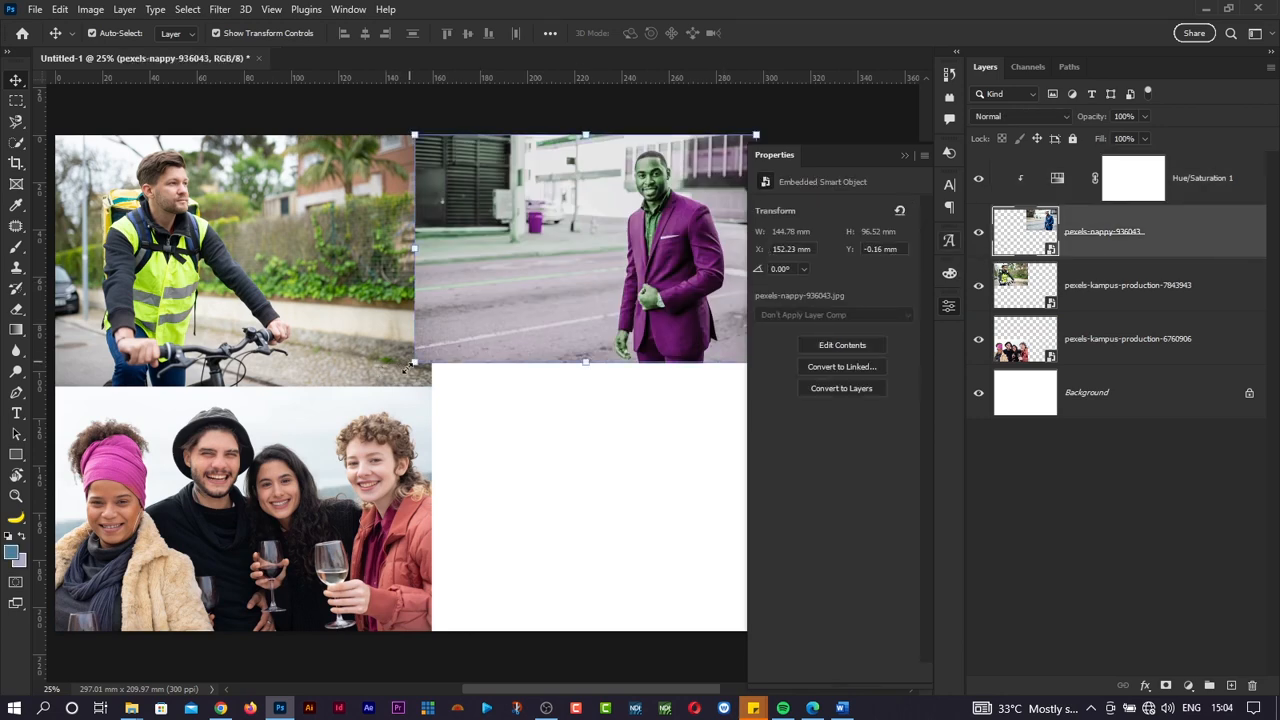
{"action": "left_click_drag", "start_coordinate": [414, 362], "coordinate": [266, 462]}
{"action": "left_click_drag", "start_coordinate": [493, 376], "coordinate": [484, 396]}
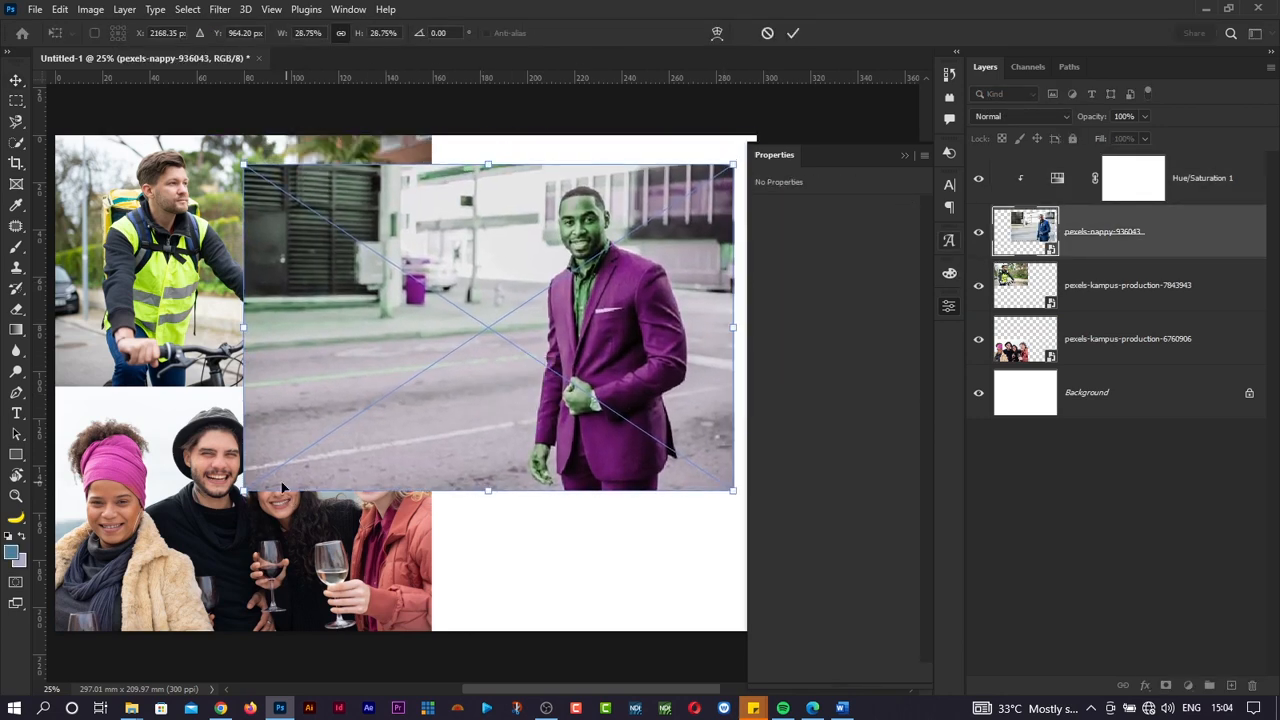
{"action": "left_click_drag", "start_coordinate": [243, 486], "coordinate": [214, 513]}
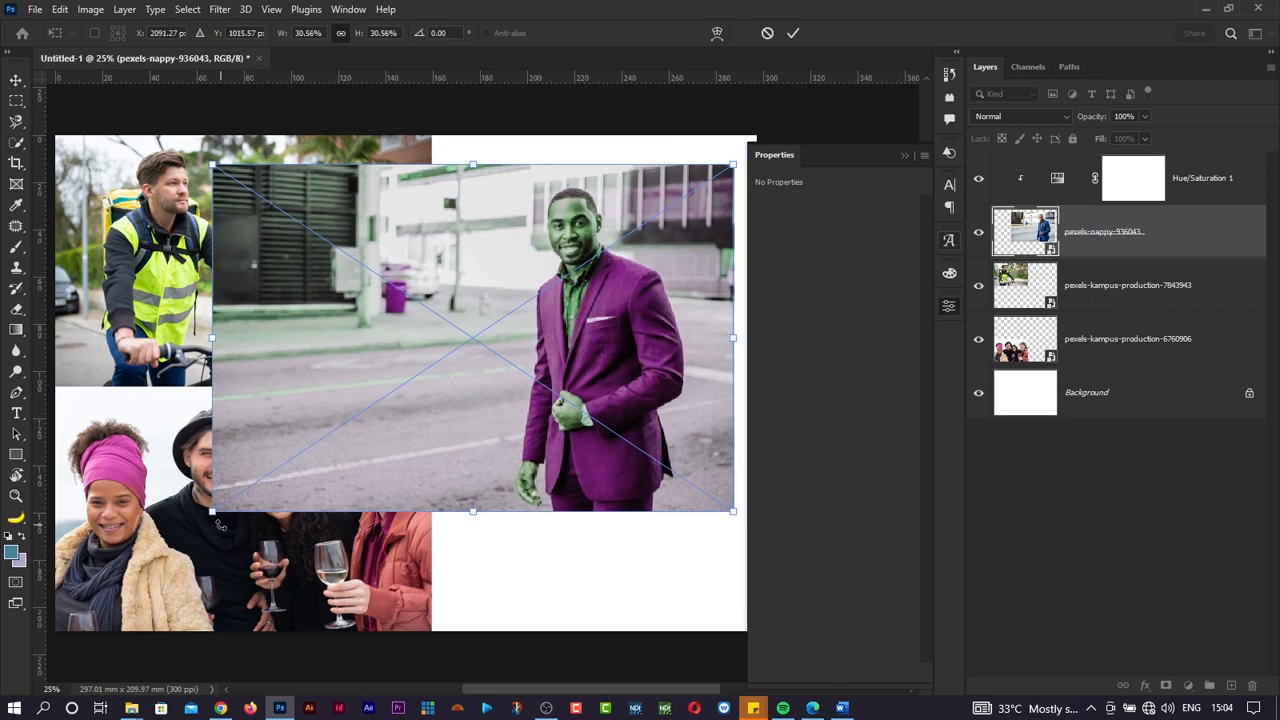
{"action": "left_click", "coordinate": [792, 33]}
Step: Delete all three photo layers from the canvas and collapse the layer properties
{"action": "left_click_drag", "start_coordinate": [195, 128], "coordinate": [500, 585]}
{"action": "key", "text": "Delete"}
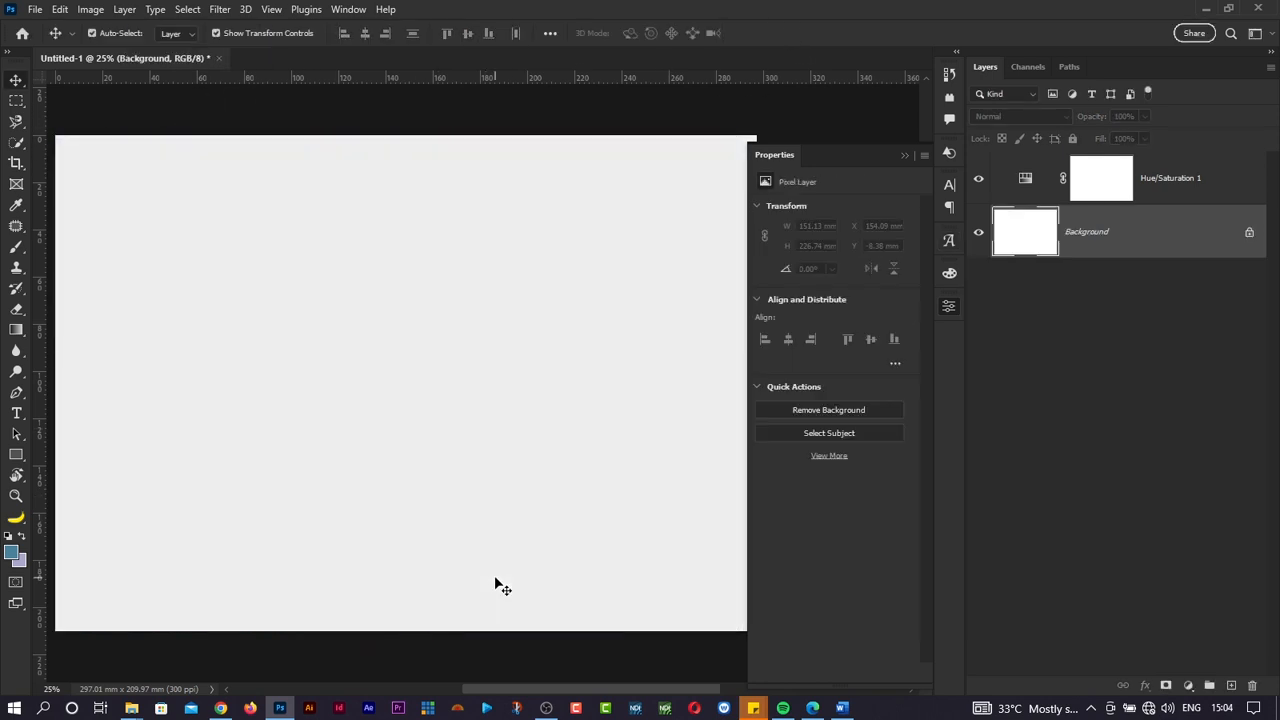
{"action": "left_click", "coordinate": [949, 308]}
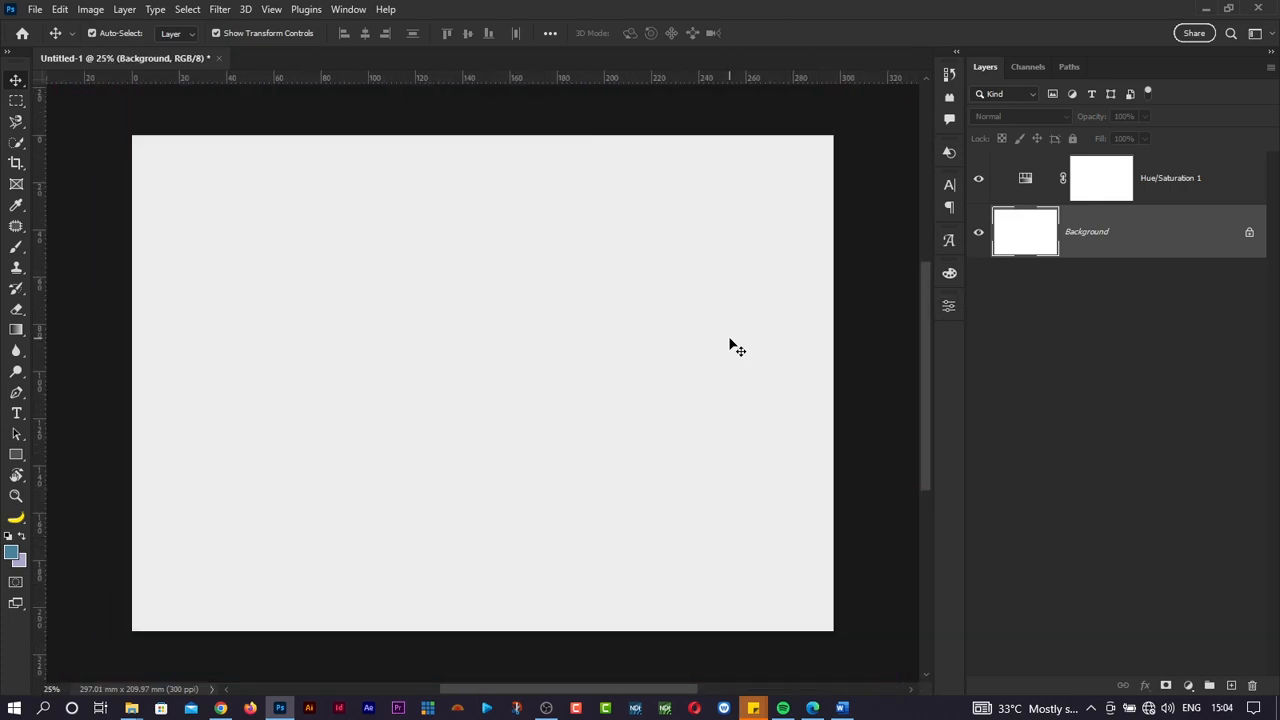
{"action": "key", "text": "alt+Tab"}
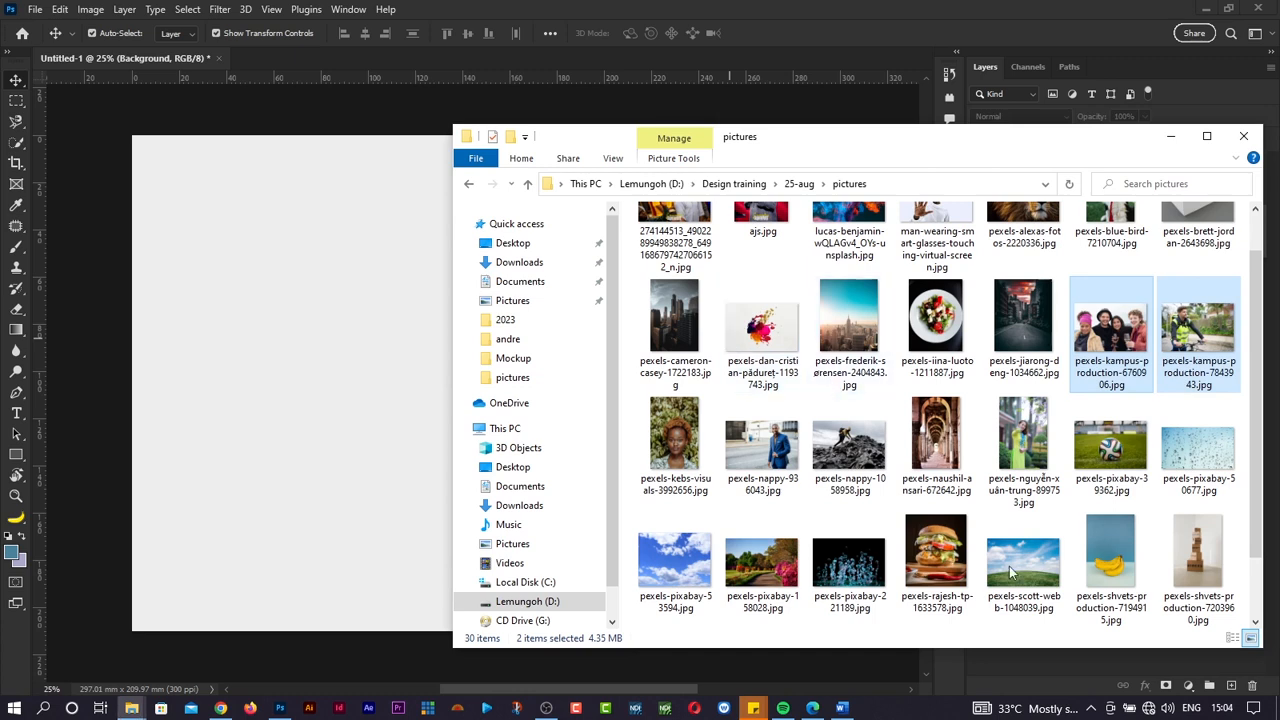
{"action": "left_click_drag", "start_coordinate": [1107, 578], "coordinate": [341, 467]}
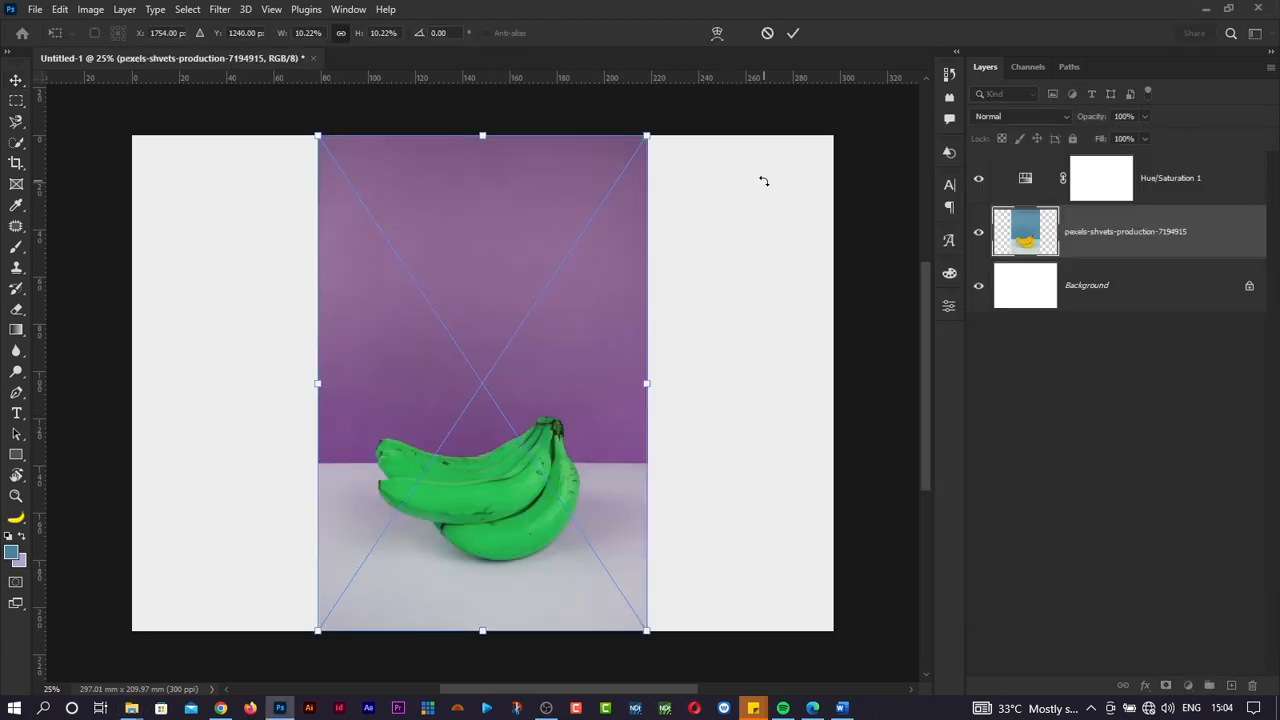
{"action": "left_click", "coordinate": [767, 33]}
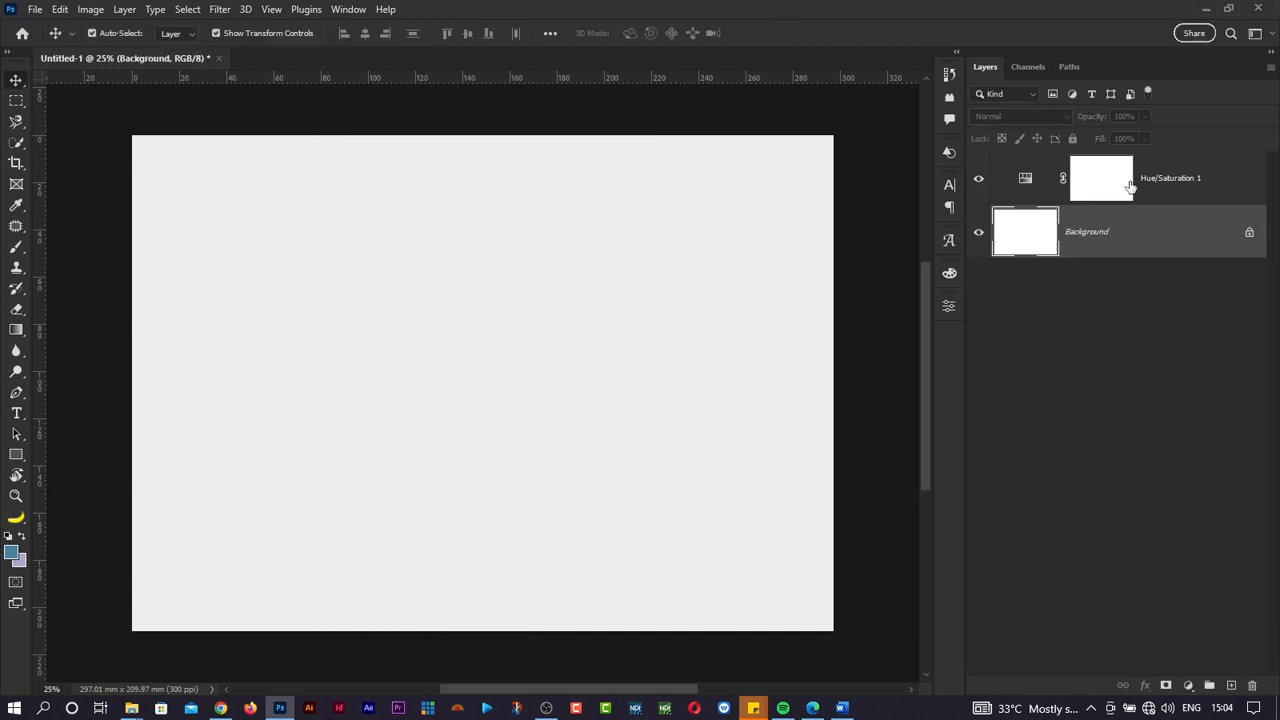
Step: Delete the Hue/Saturation 1 adjustment layer and place the banana photo pexels-shvets-production-7194915 from the pictures folder into the document
{"action": "left_click", "coordinate": [1171, 178]}
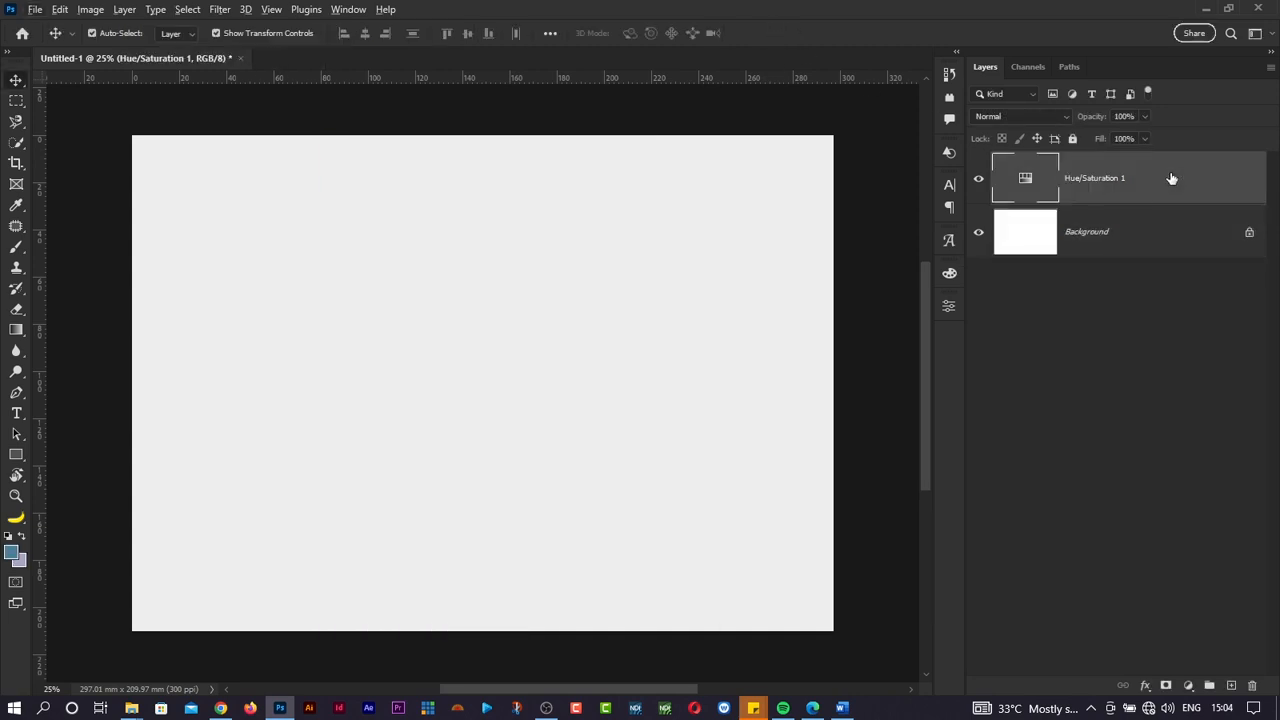
{"action": "key", "text": "Delete"}
{"action": "key", "text": "alt+Tab"}
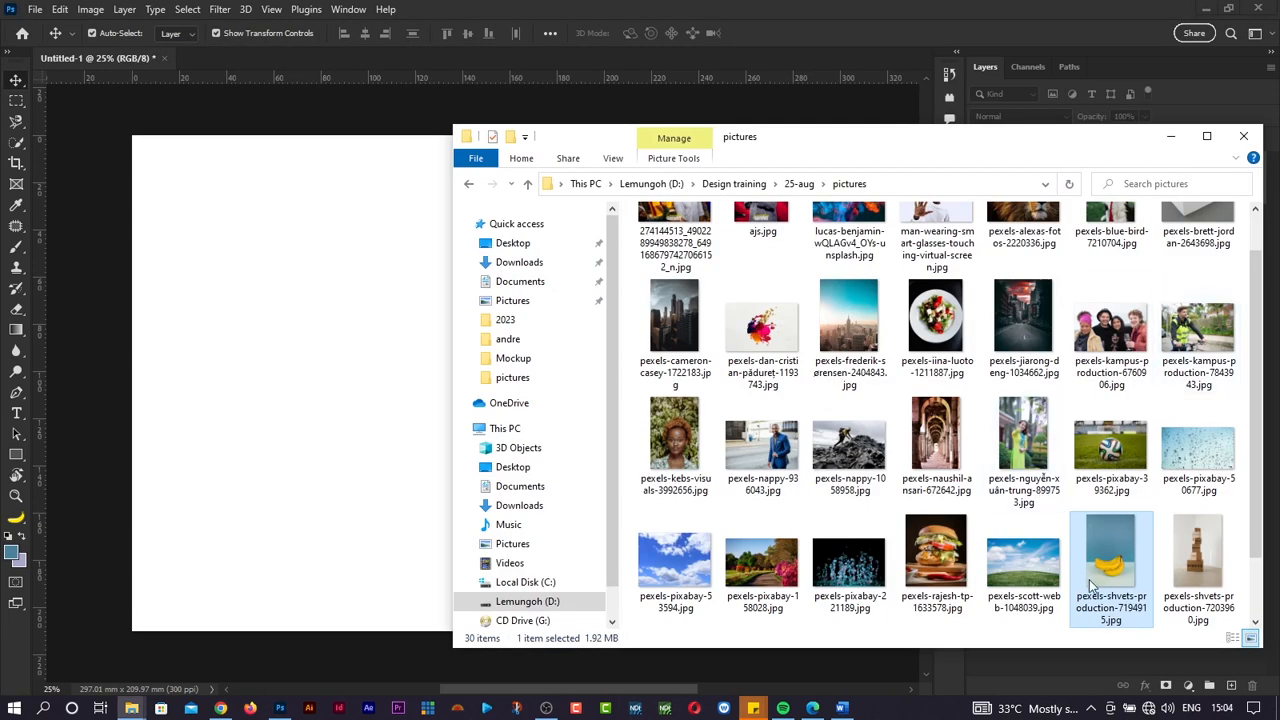
{"action": "left_click_drag", "start_coordinate": [1089, 579], "coordinate": [347, 471]}
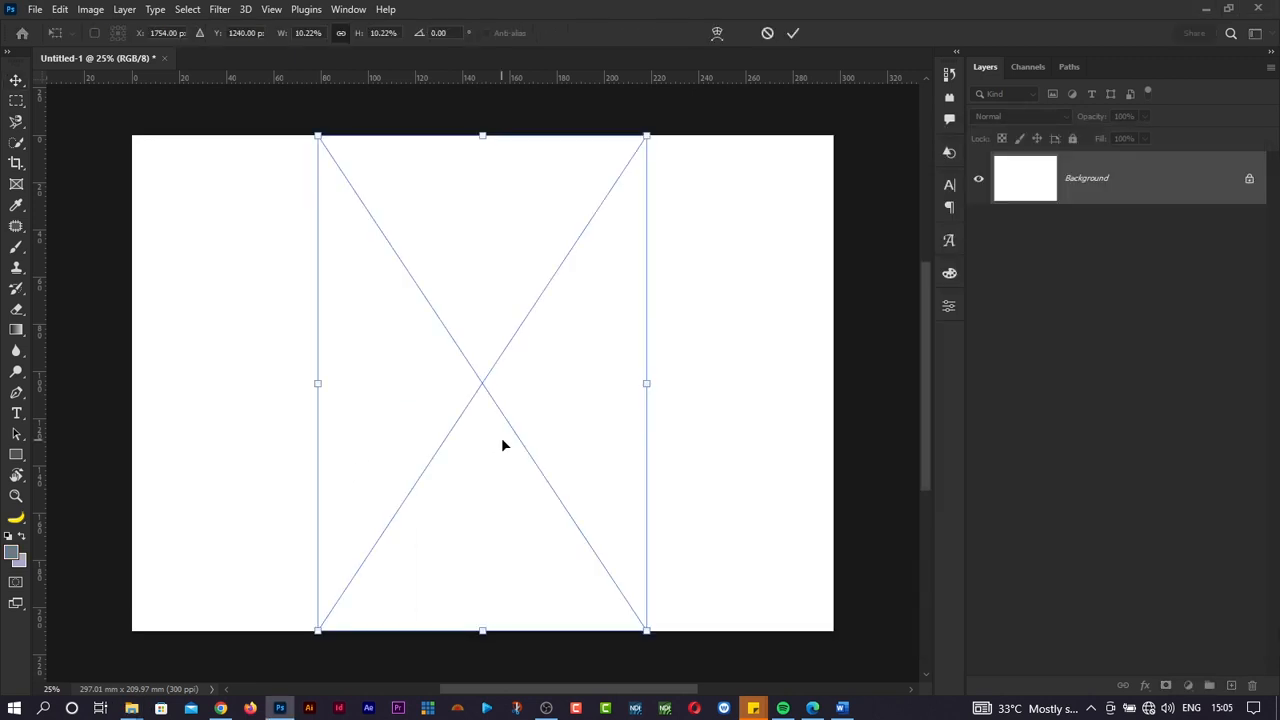
Step: Scale the banana photo to about 22.14% and position it so it covers the whole canvas
{"action": "left_click_drag", "start_coordinate": [650, 382], "coordinate": [747, 382]}
{"action": "left_click_drag", "start_coordinate": [634, 474], "coordinate": [615, 427]}
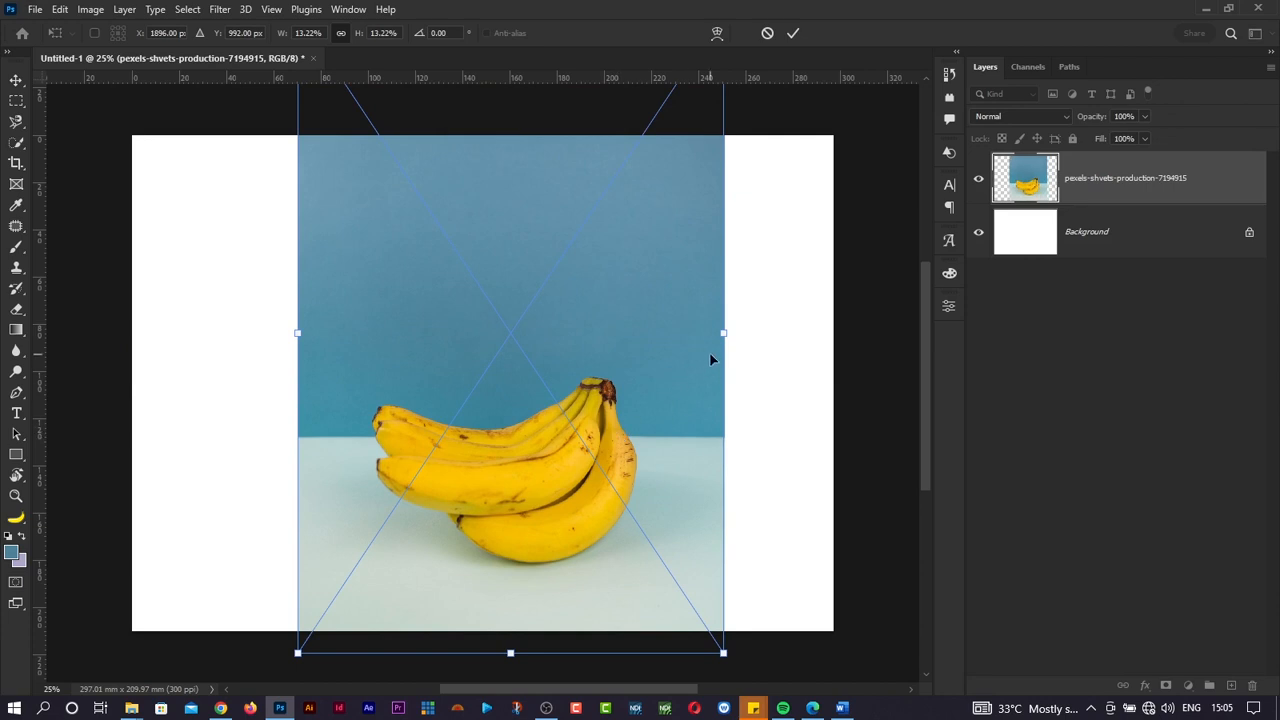
{"action": "left_click_drag", "start_coordinate": [727, 332], "coordinate": [757, 334]}
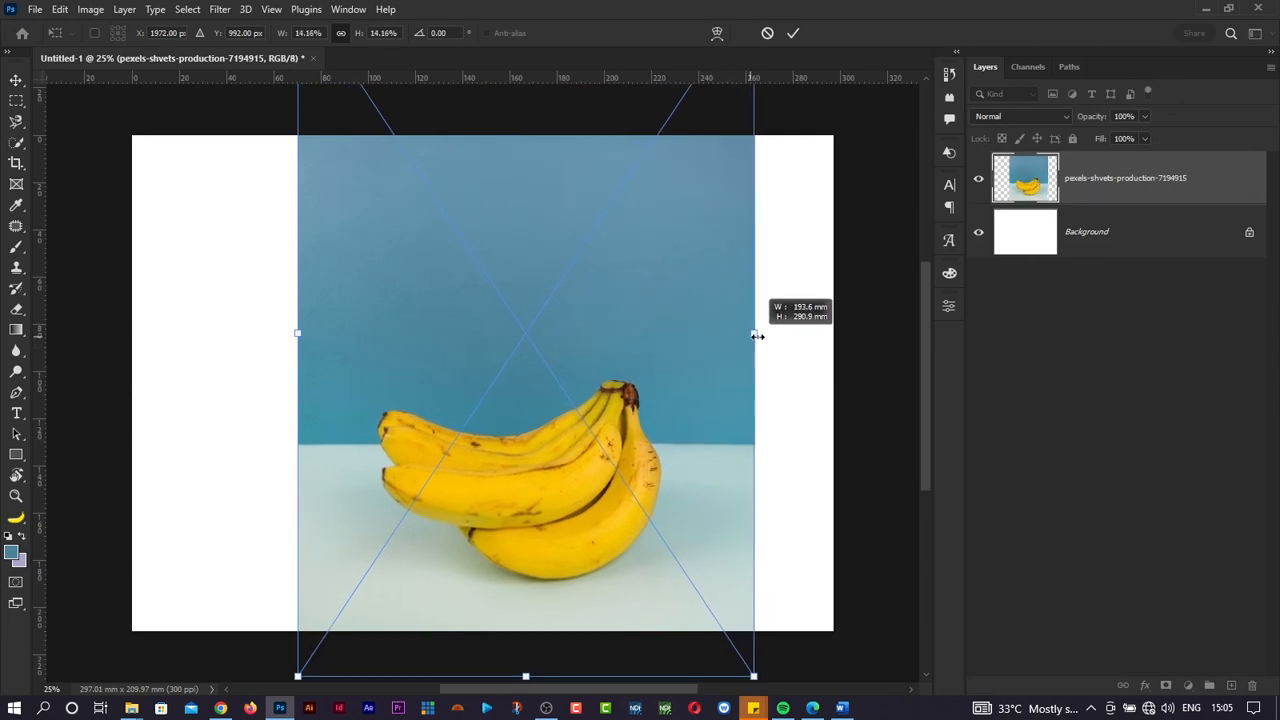
{"action": "left_click_drag", "start_coordinate": [634, 403], "coordinate": [606, 385]}
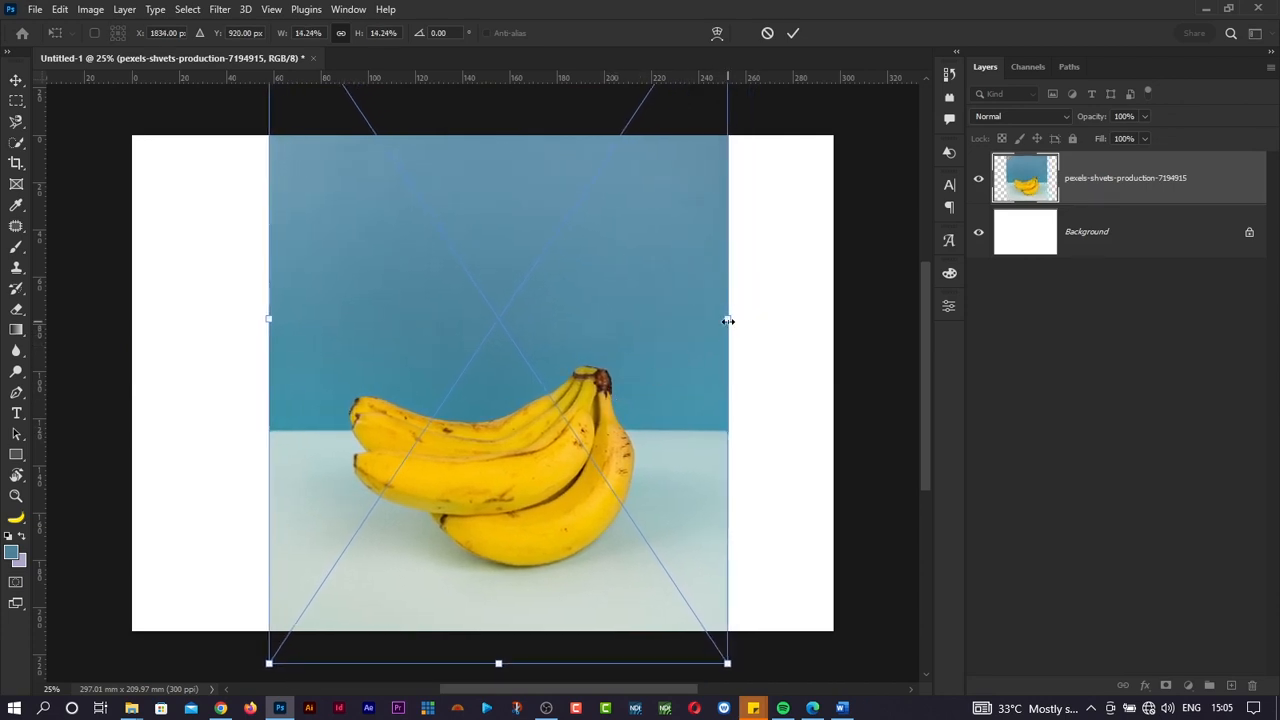
{"action": "left_click_drag", "start_coordinate": [727, 319], "coordinate": [900, 330]}
{"action": "left_click_drag", "start_coordinate": [560, 327], "coordinate": [468, 268]}
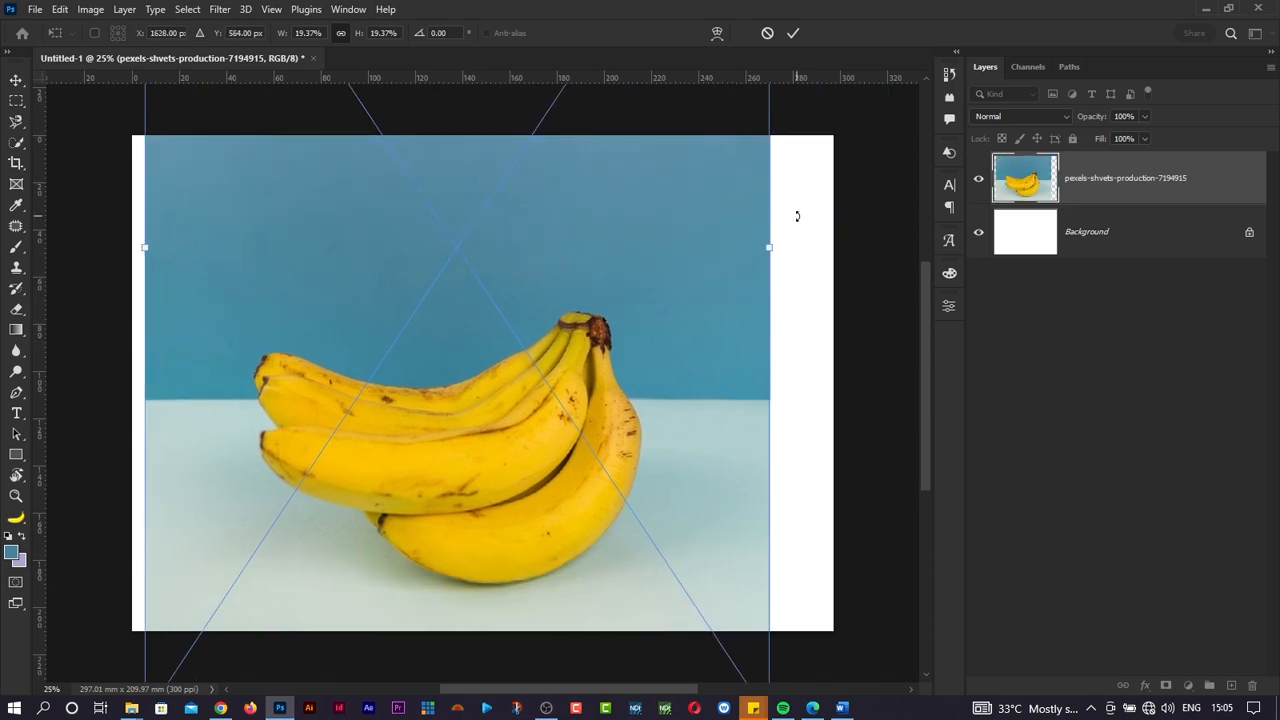
{"action": "left_click_drag", "start_coordinate": [768, 248], "coordinate": [857, 248]}
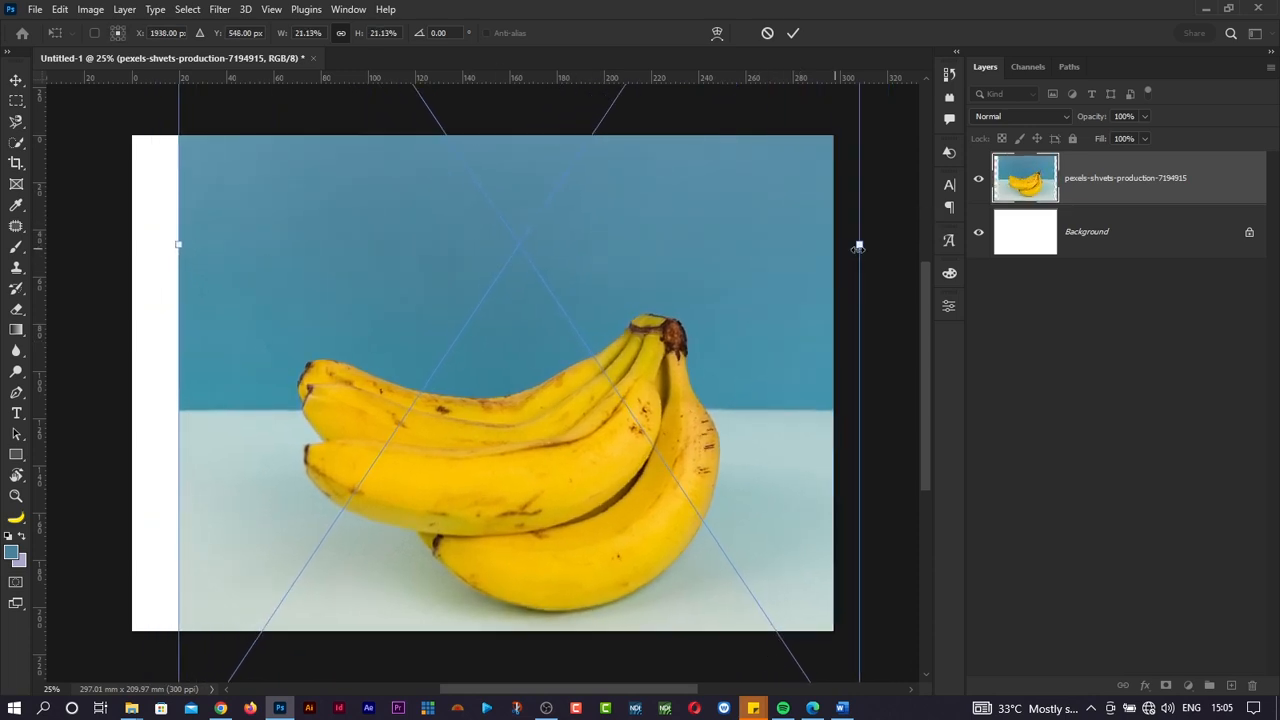
{"action": "left_click_drag", "start_coordinate": [710, 268], "coordinate": [660, 257]}
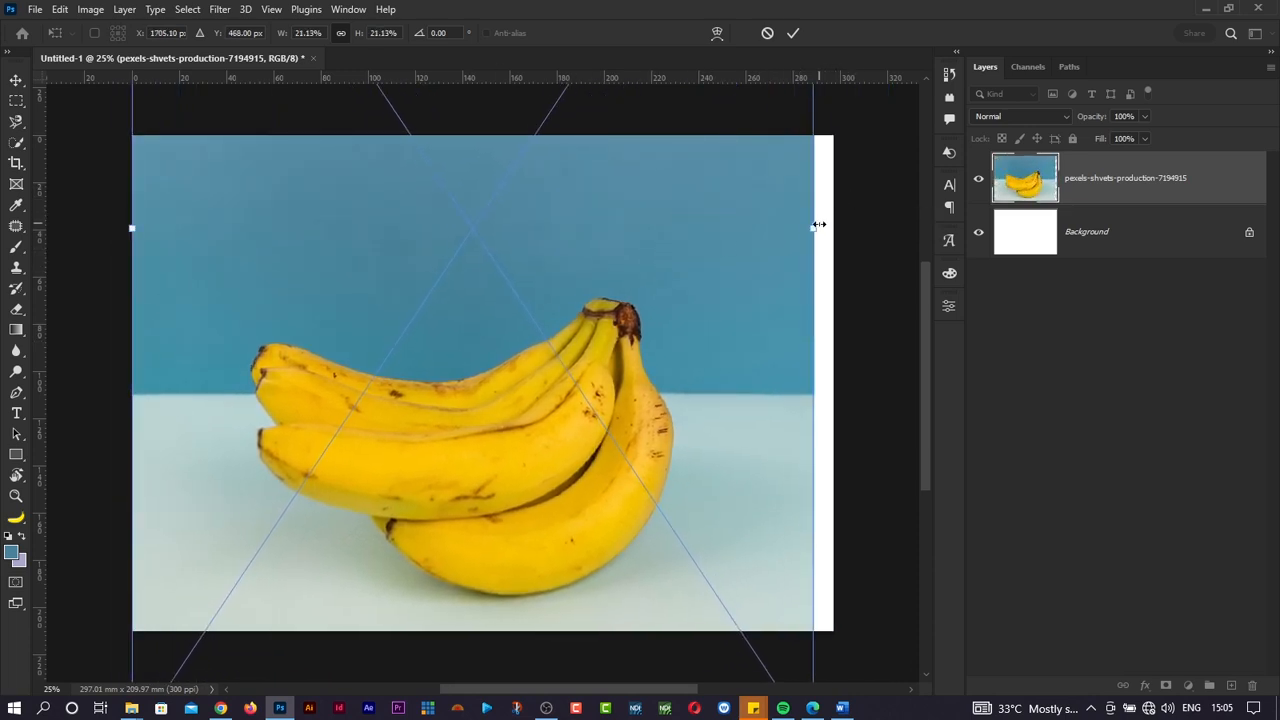
{"action": "left_click_drag", "start_coordinate": [818, 228], "coordinate": [846, 229]}
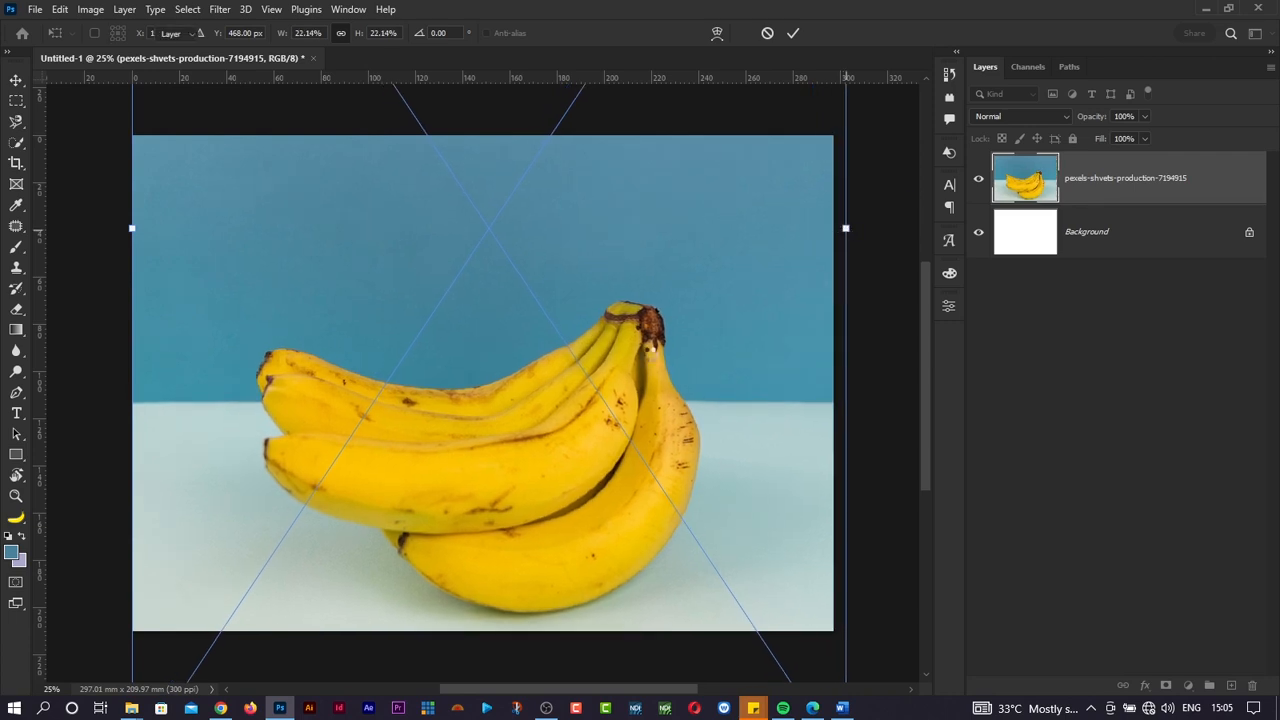
{"action": "key", "text": "Return"}
{"action": "left_click_drag", "start_coordinate": [588, 488], "coordinate": [575, 462]}
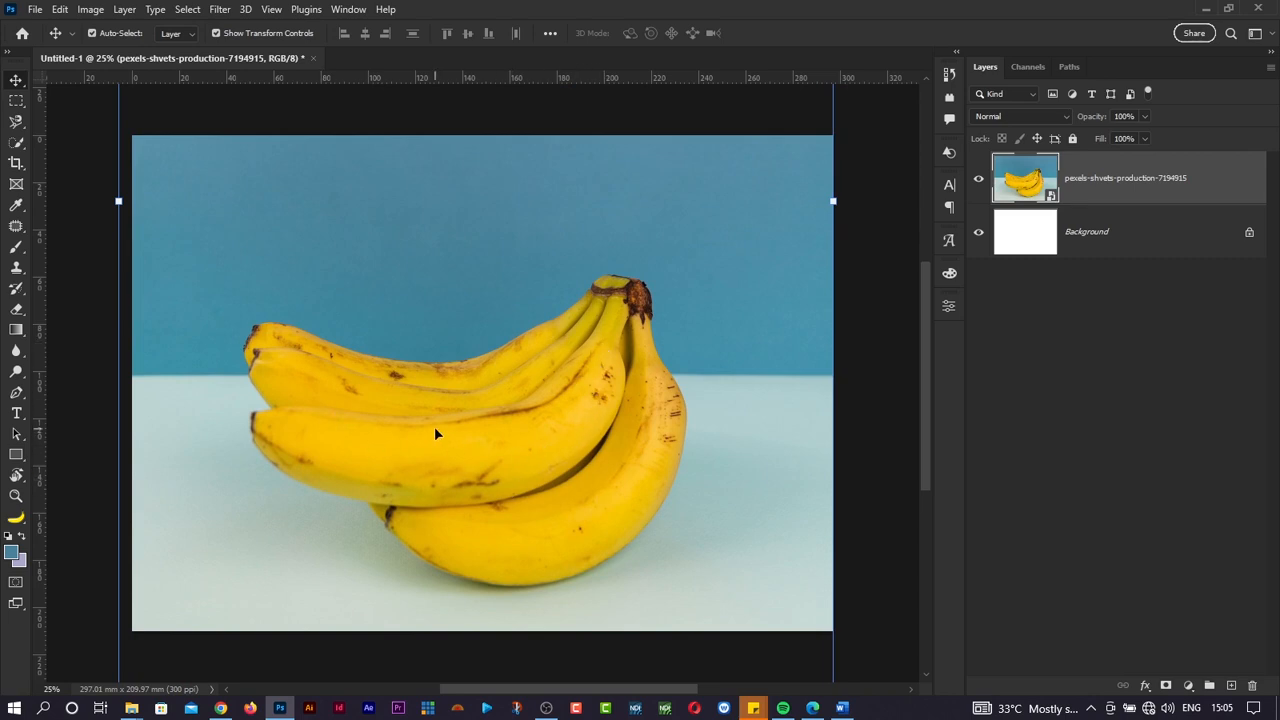
{"action": "left_click_drag", "start_coordinate": [575, 396], "coordinate": [589, 392]}
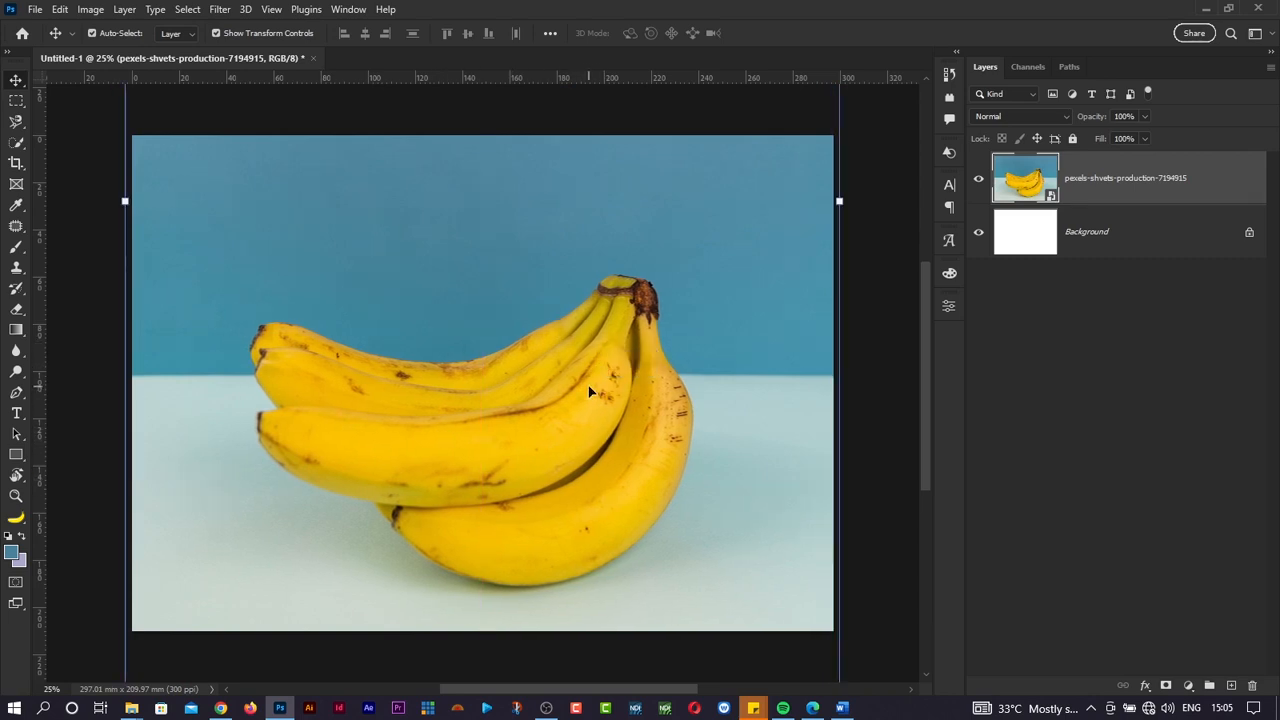
{"action": "left_click", "coordinate": [1187, 686]}
{"action": "left_click", "coordinate": [1052, 521]}
{"action": "left_click", "coordinate": [92, 9]}
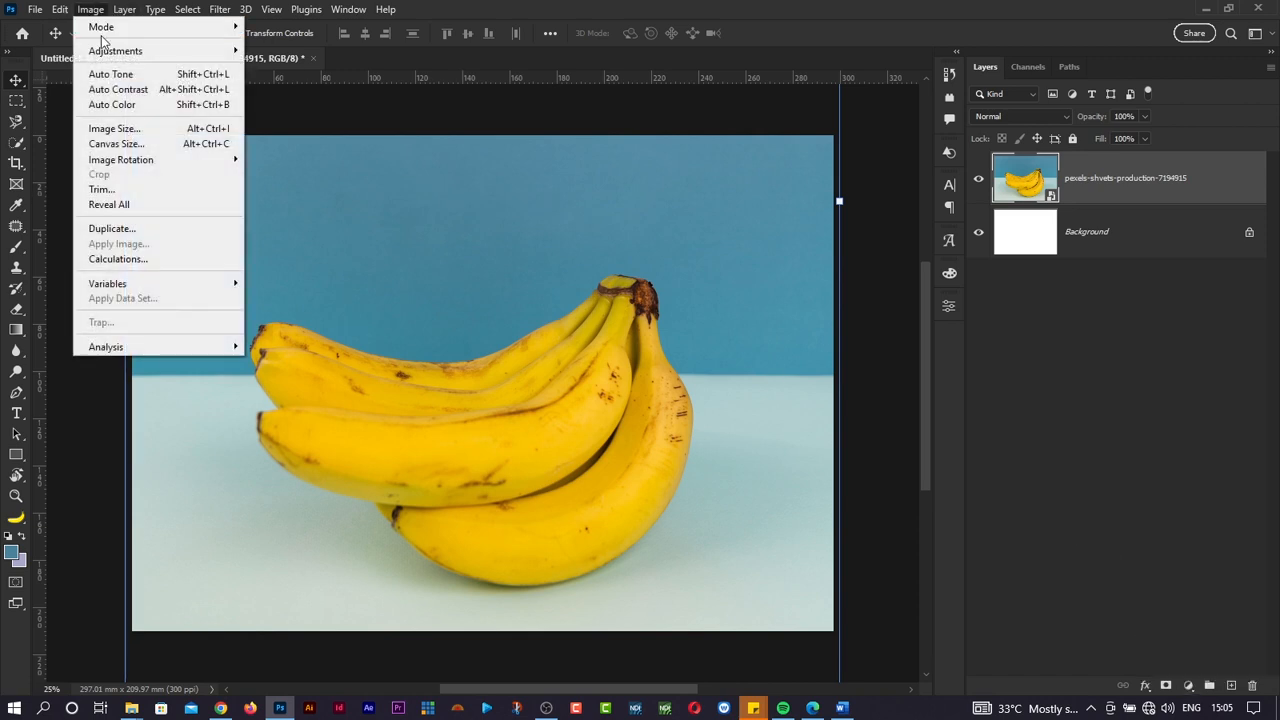
{"action": "mouse_move", "coordinate": [183, 57]}
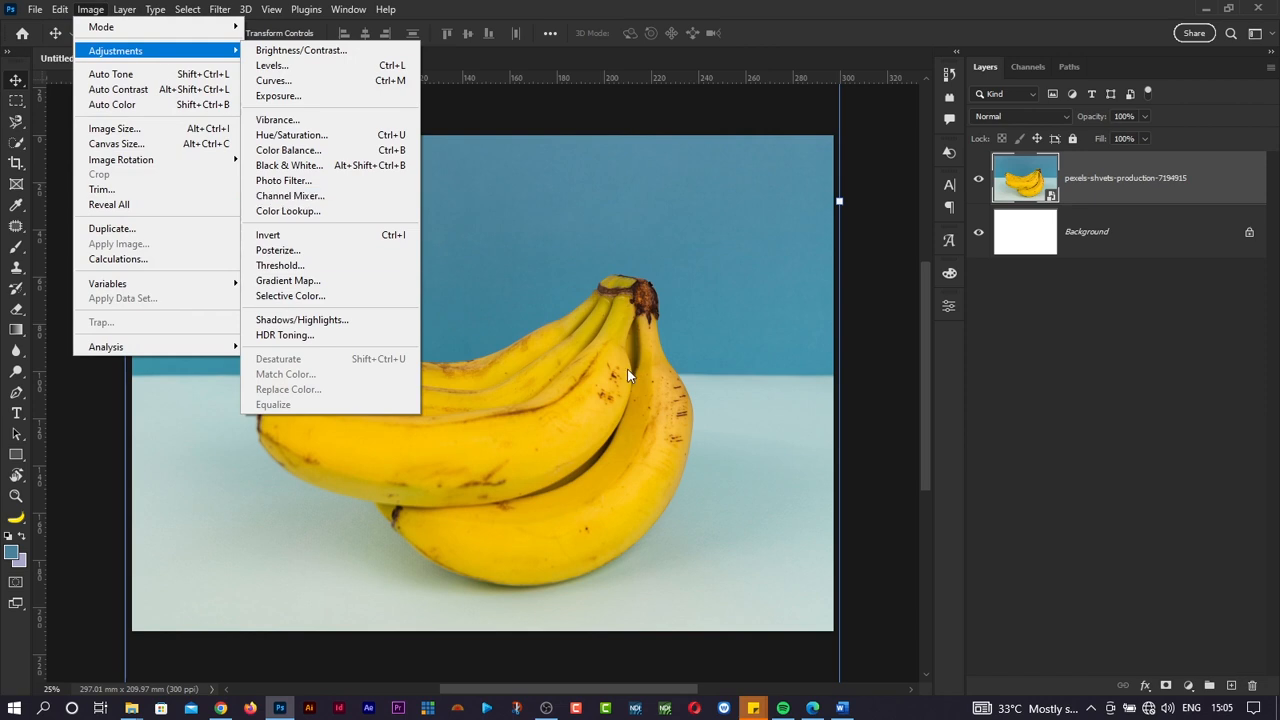
{"action": "left_click", "coordinate": [1111, 595]}
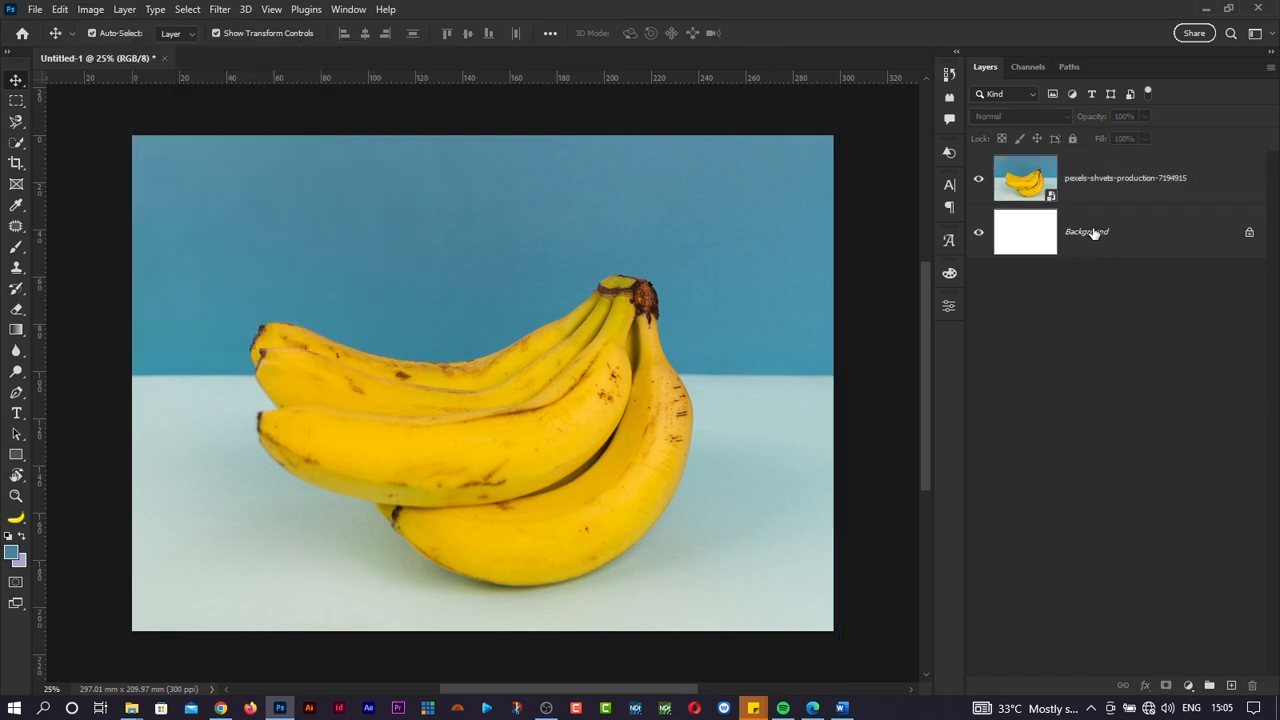
Step: Add a Hue/Saturation adjustment layer above the banana photo and set its hue to +57
{"action": "left_click", "coordinate": [1096, 186]}
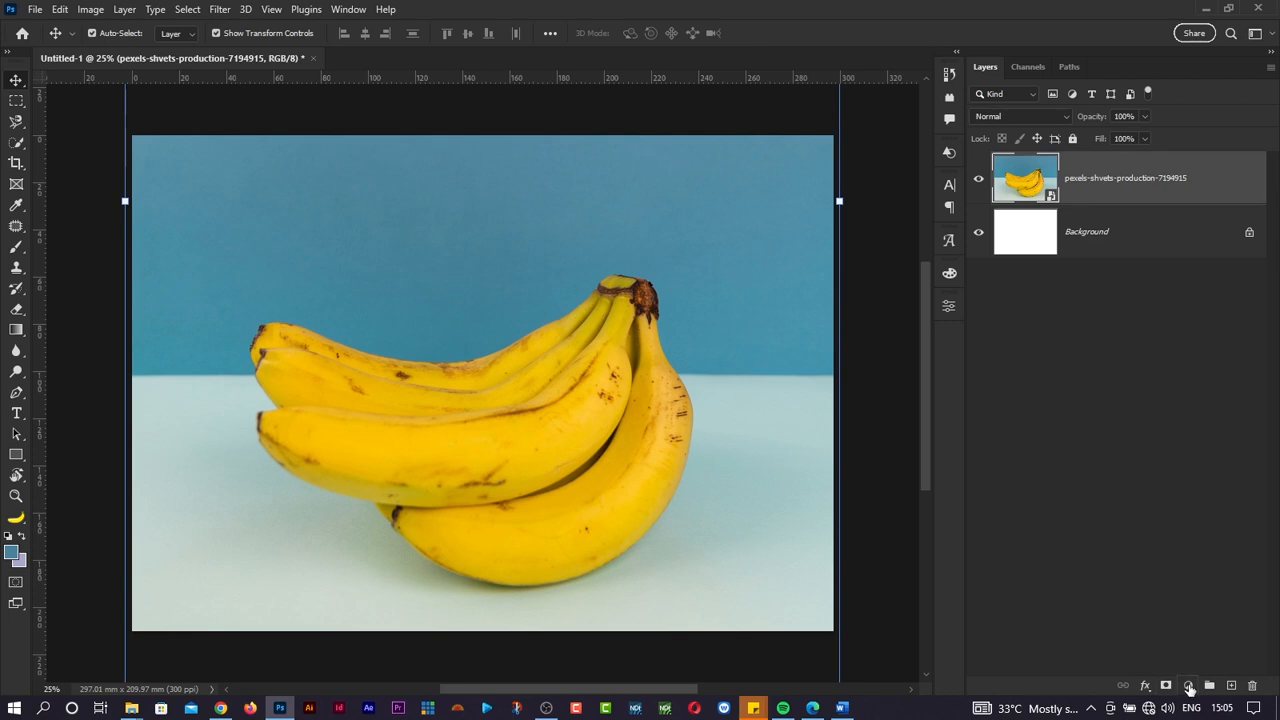
{"action": "left_click", "coordinate": [1189, 686]}
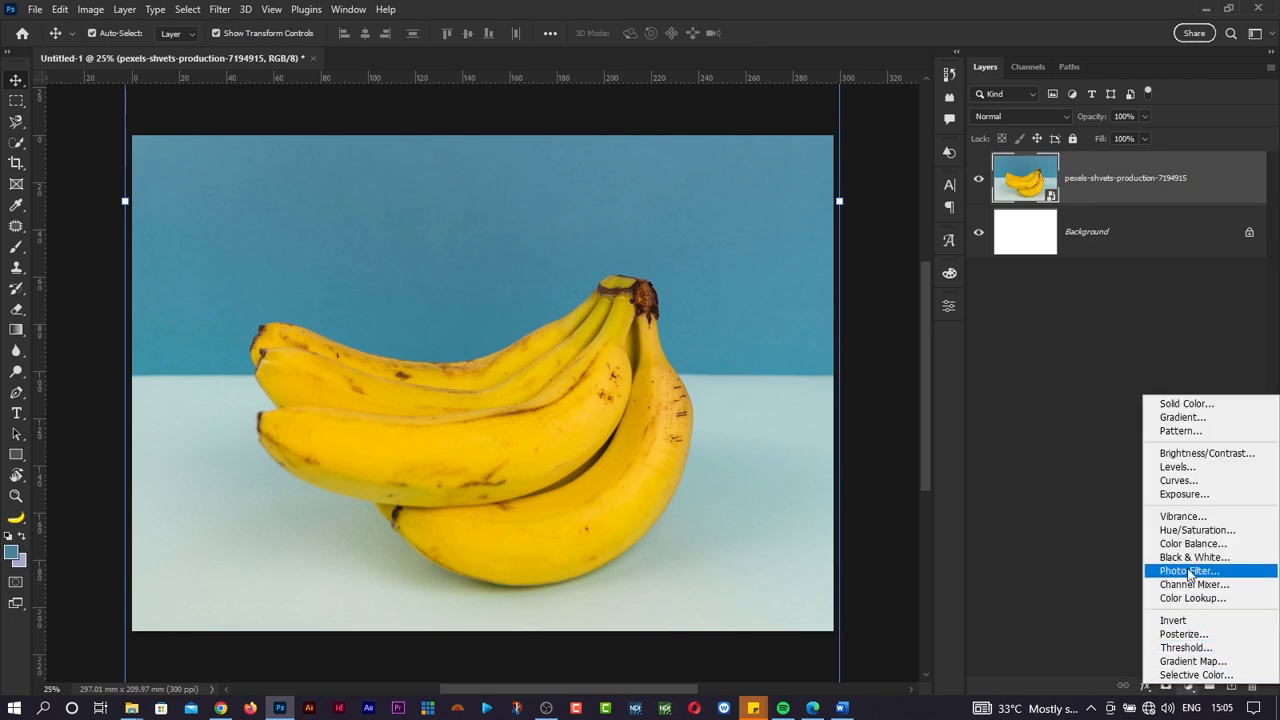
{"action": "left_click", "coordinate": [1192, 532]}
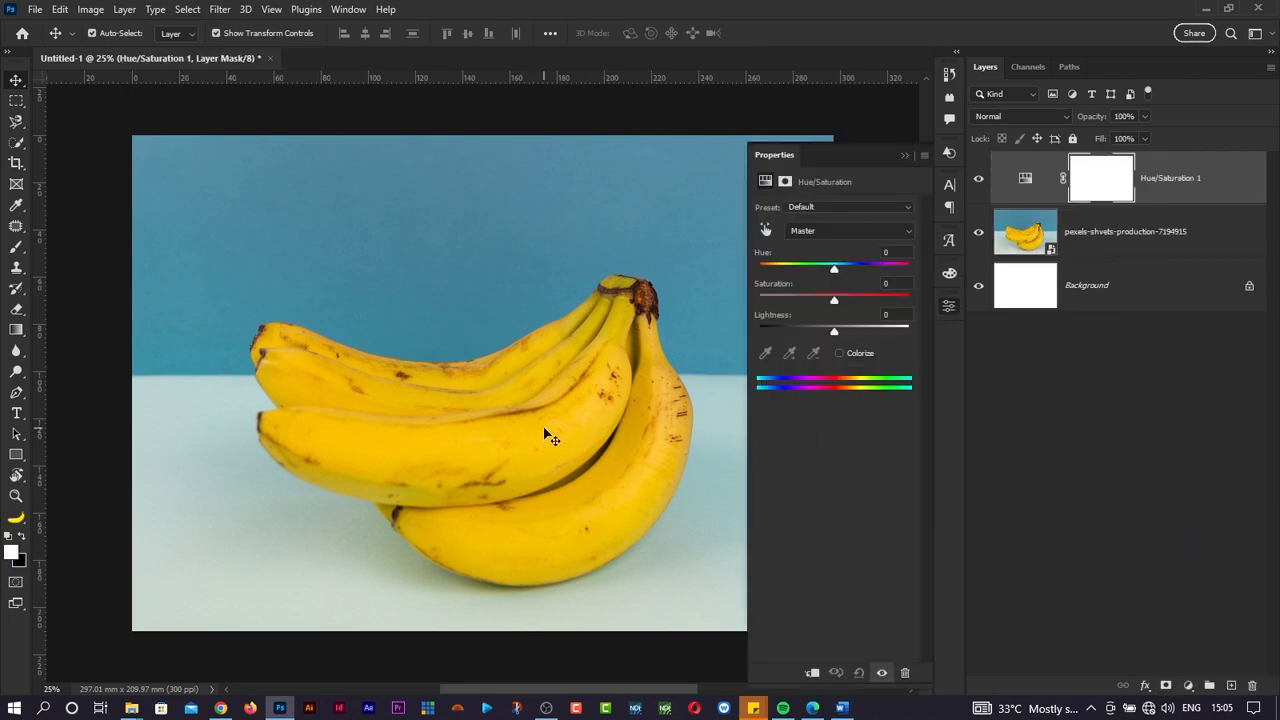
{"action": "scroll", "coordinate": [548, 437], "scroll_direction": "right", "scroll_amount": 3}
{"action": "left_click_drag", "start_coordinate": [832, 275], "coordinate": [862, 269]}
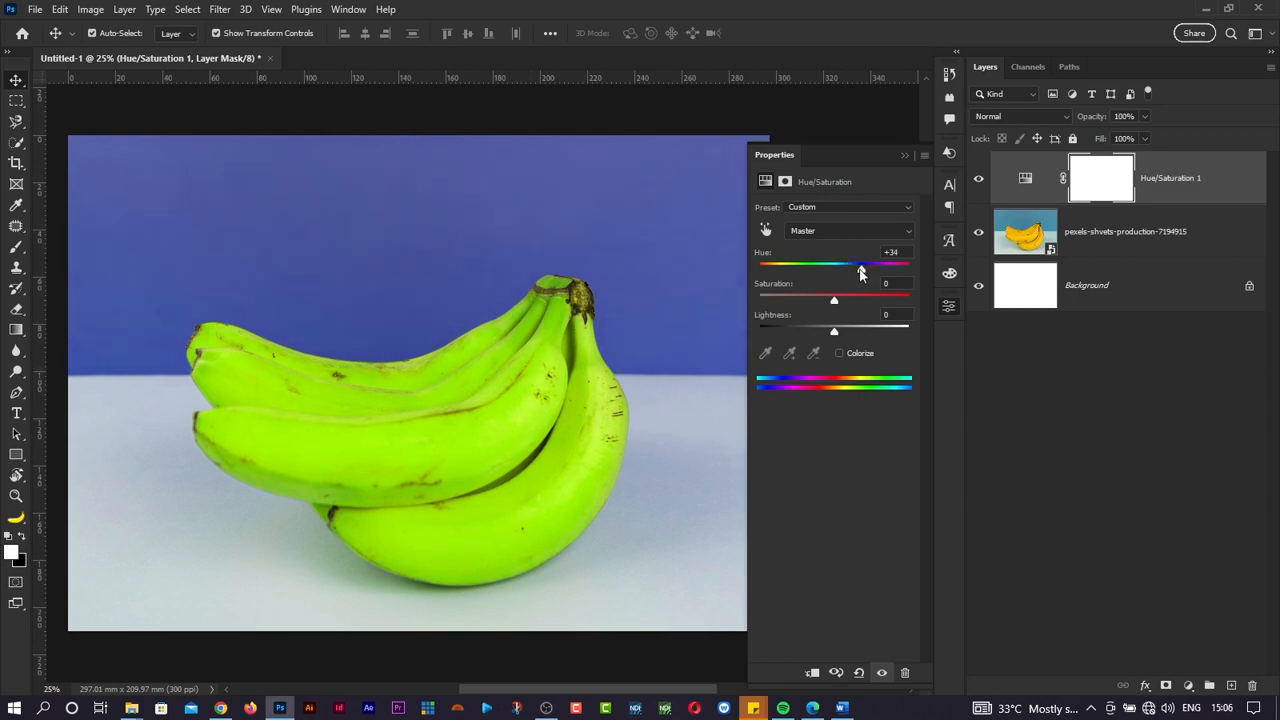
{"action": "mouse_move", "coordinate": [861, 272]}
{"action": "left_mouse_down"}
{"action": "mouse_move", "coordinate": [766, 268]}
{"action": "mouse_move", "coordinate": [870, 271]}
{"action": "left_mouse_up"}
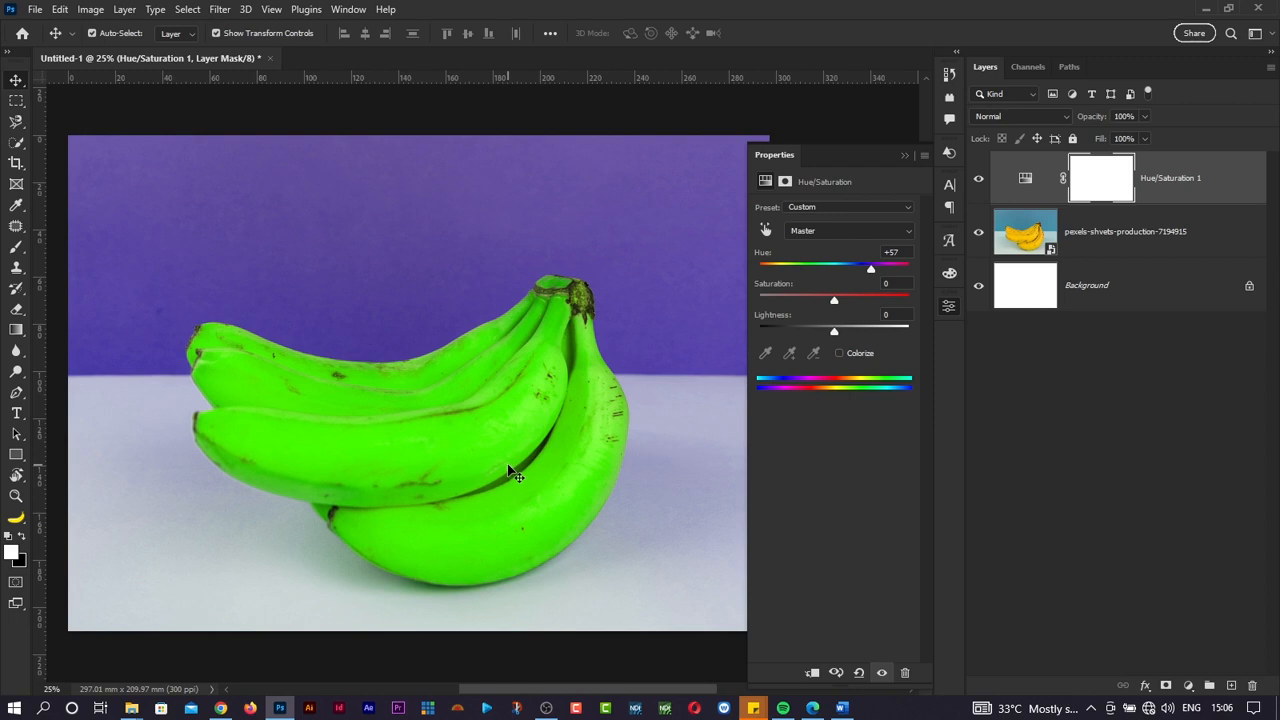
Step: Colorize the banana photo in the Hue/Saturation adjustment at saturation 52, trying hues 85, 183 and 360
{"action": "left_click", "coordinate": [840, 353]}
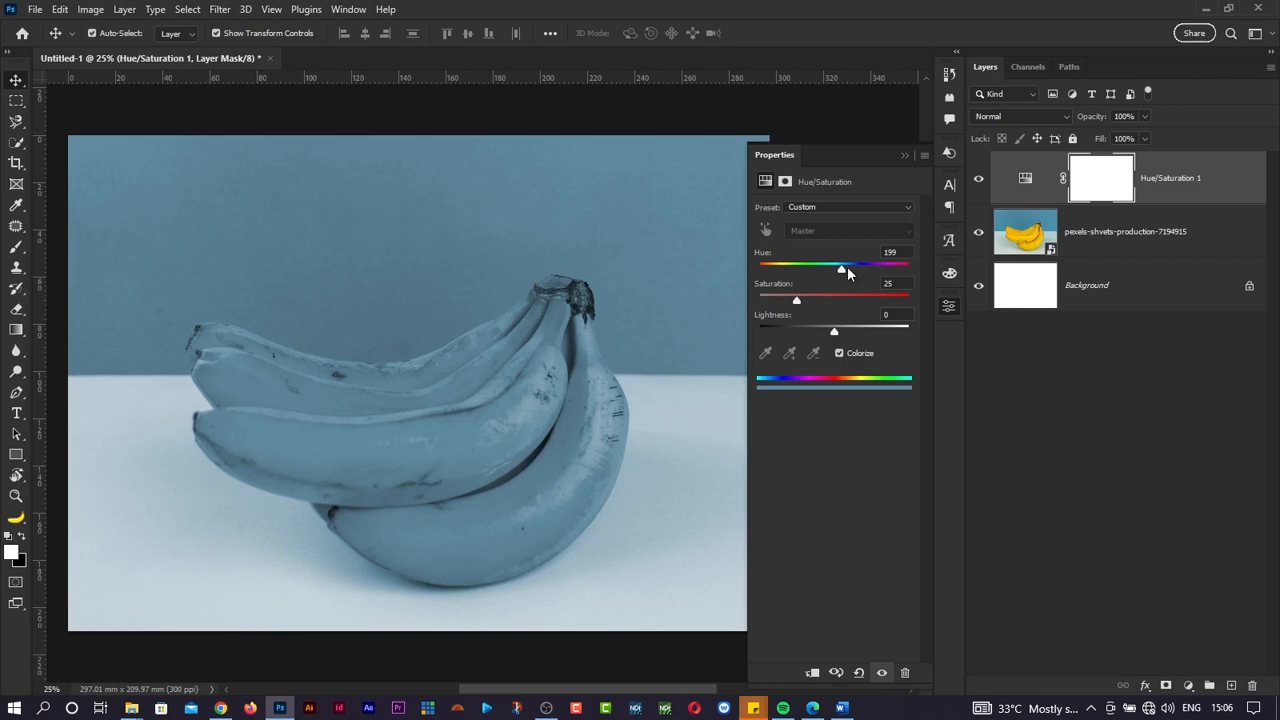
{"action": "left_click_drag", "start_coordinate": [845, 269], "coordinate": [795, 270]}
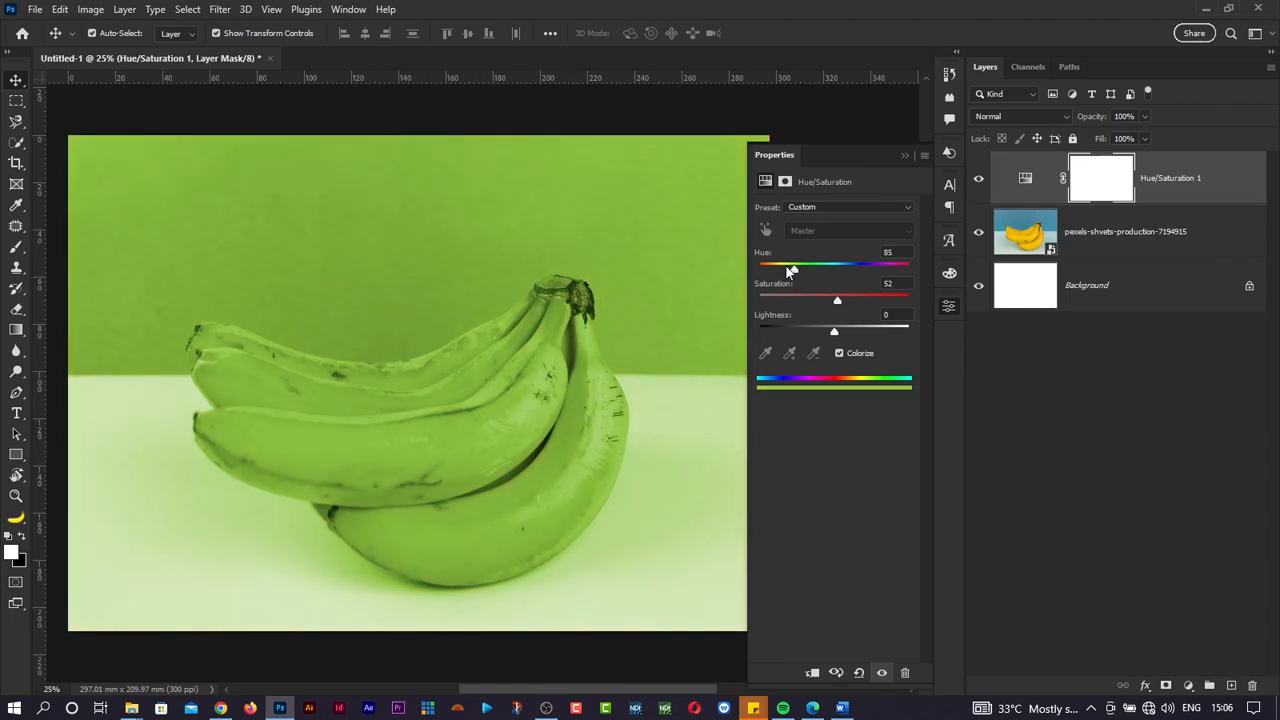
{"action": "left_click_drag", "start_coordinate": [795, 272], "coordinate": [837, 273]}
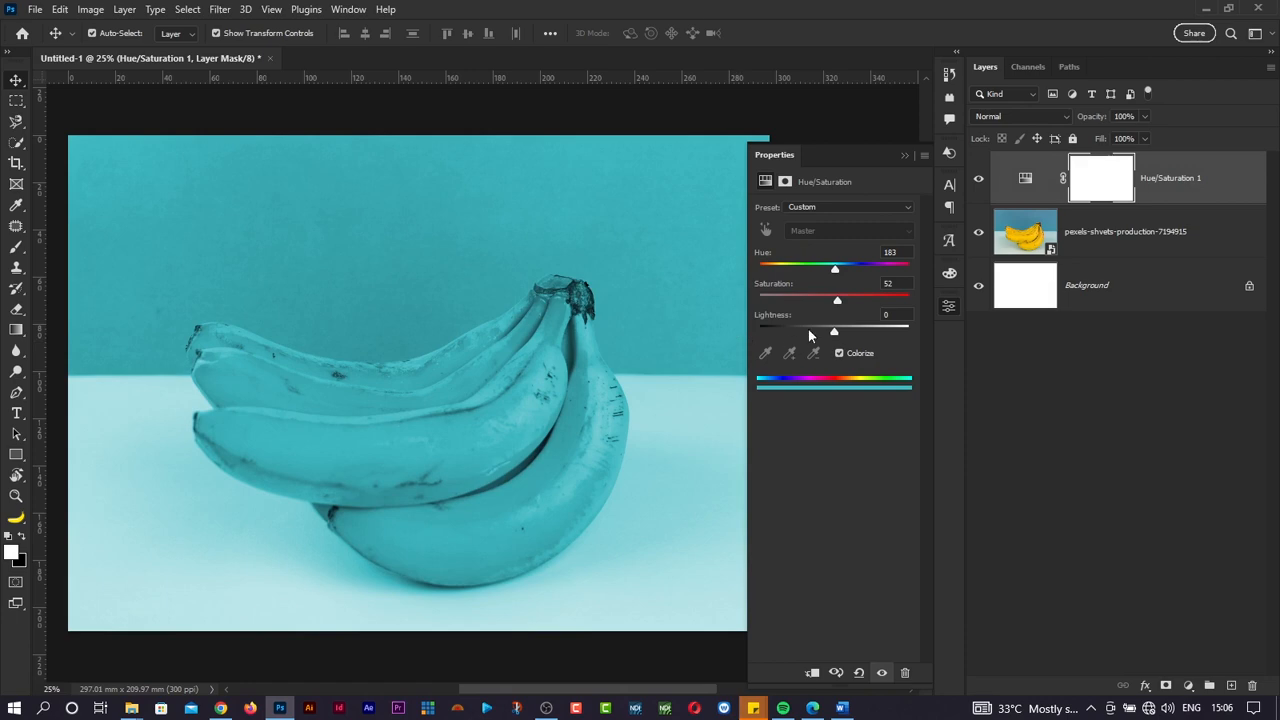
{"action": "left_click_drag", "start_coordinate": [836, 271], "coordinate": [911, 272]}
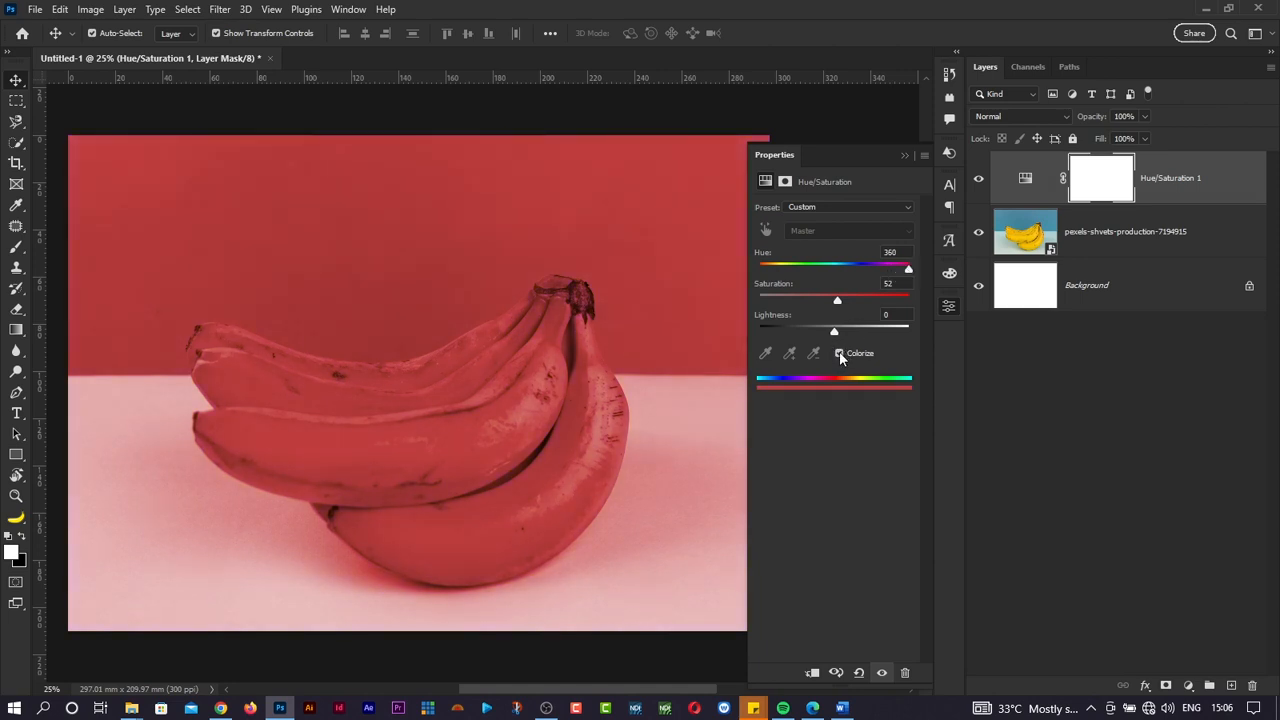
Step: Turn off Colorize and try shifting the Master hue to -13 and then to +180
{"action": "left_click", "coordinate": [839, 354]}
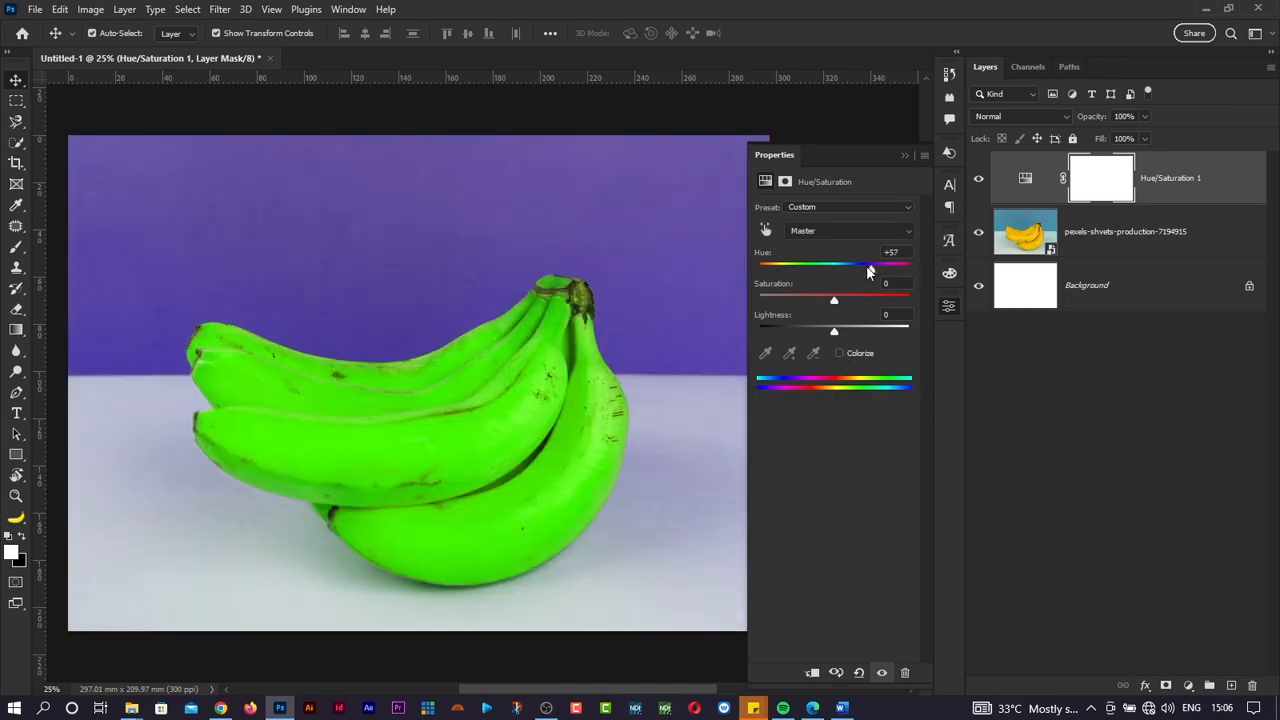
{"action": "left_click_drag", "start_coordinate": [868, 272], "coordinate": [824, 271]}
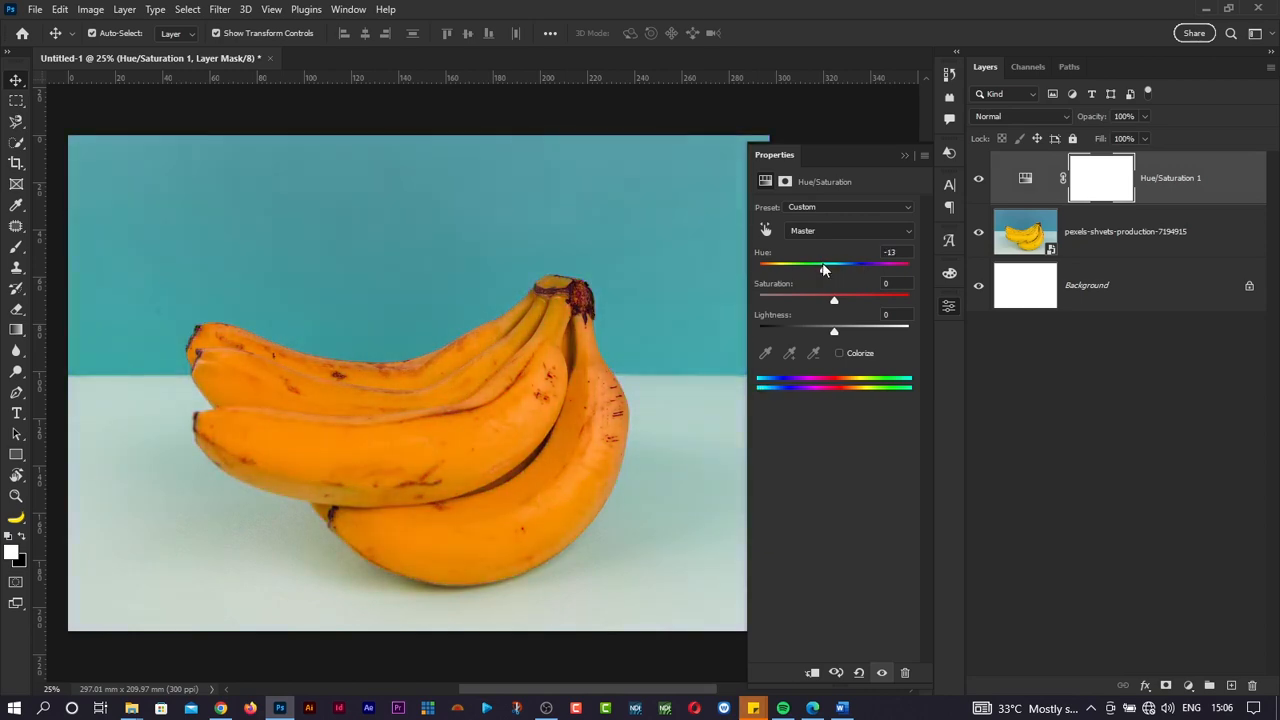
{"action": "mouse_move", "coordinate": [824, 271]}
{"action": "left_mouse_down"}
{"action": "mouse_move", "coordinate": [787, 271]}
{"action": "mouse_move", "coordinate": [810, 272]}
{"action": "left_mouse_up"}
{"action": "left_click_drag", "start_coordinate": [835, 277], "coordinate": [914, 268]}
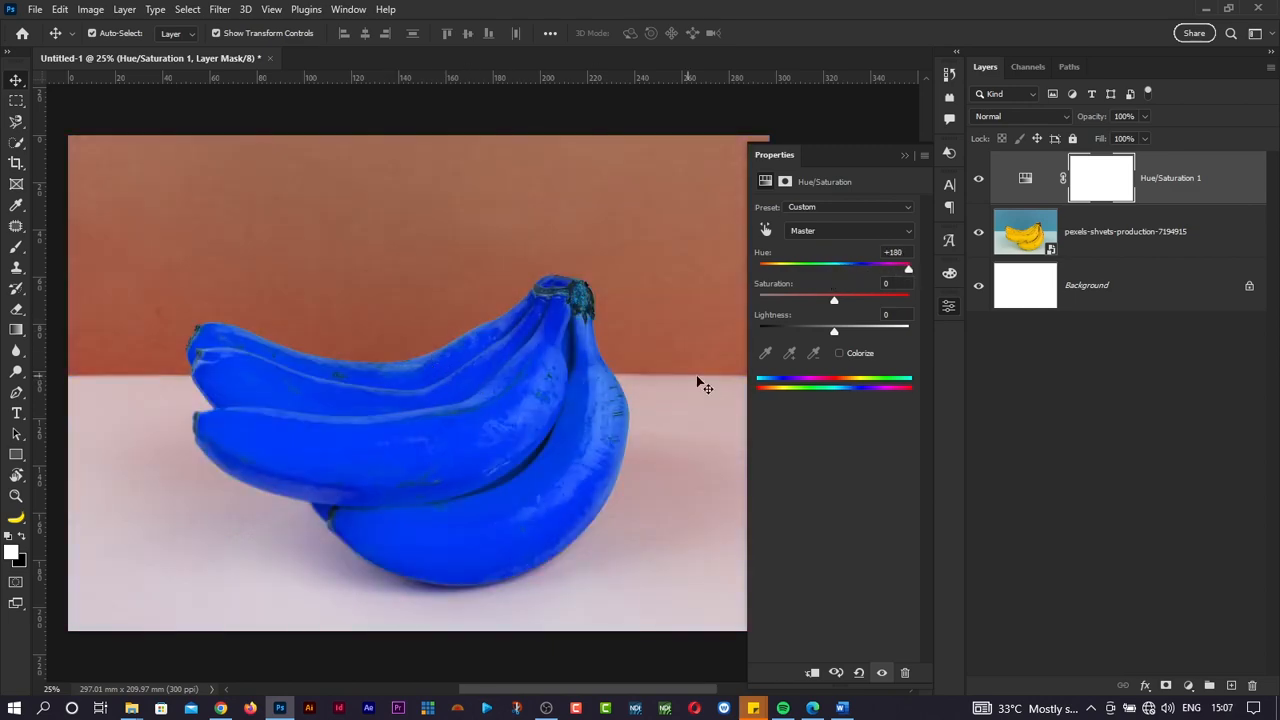
Step: Enable Colorize and set hue 114, saturation 55 and lightness about +5, then collapse the adjustment's properties
{"action": "left_click", "coordinate": [839, 353]}
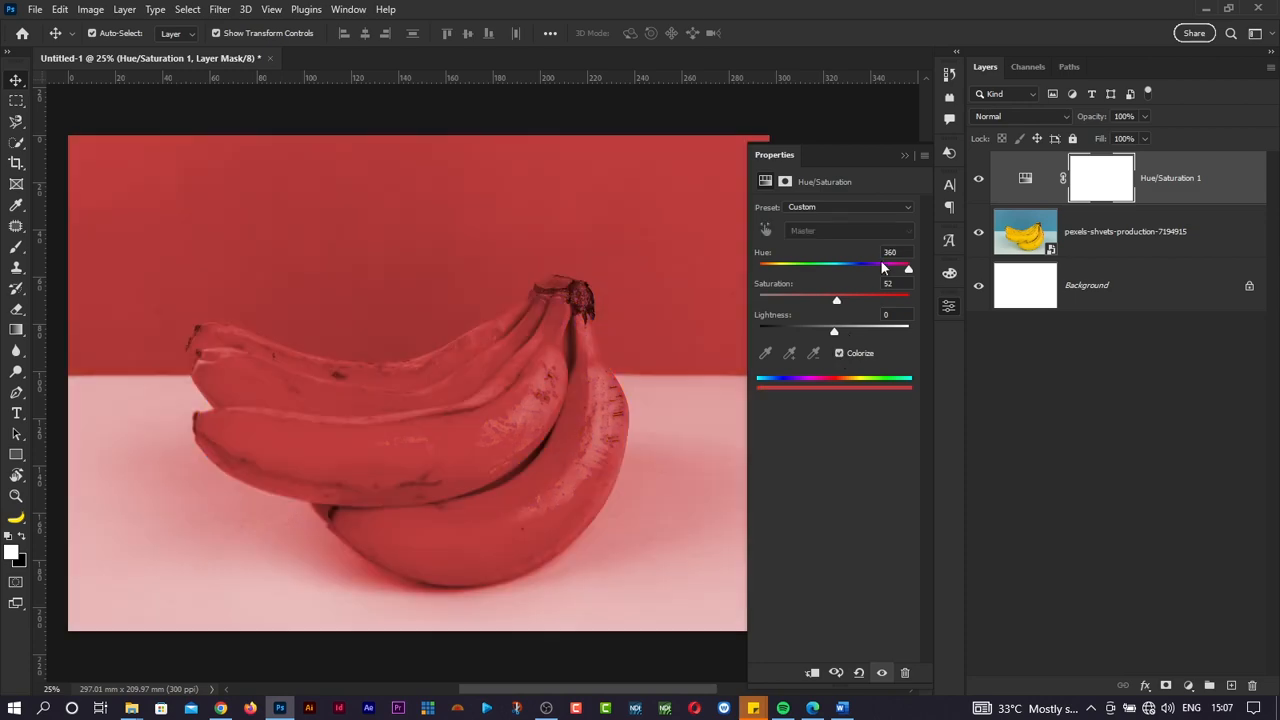
{"action": "left_click_drag", "start_coordinate": [883, 268], "coordinate": [823, 270]}
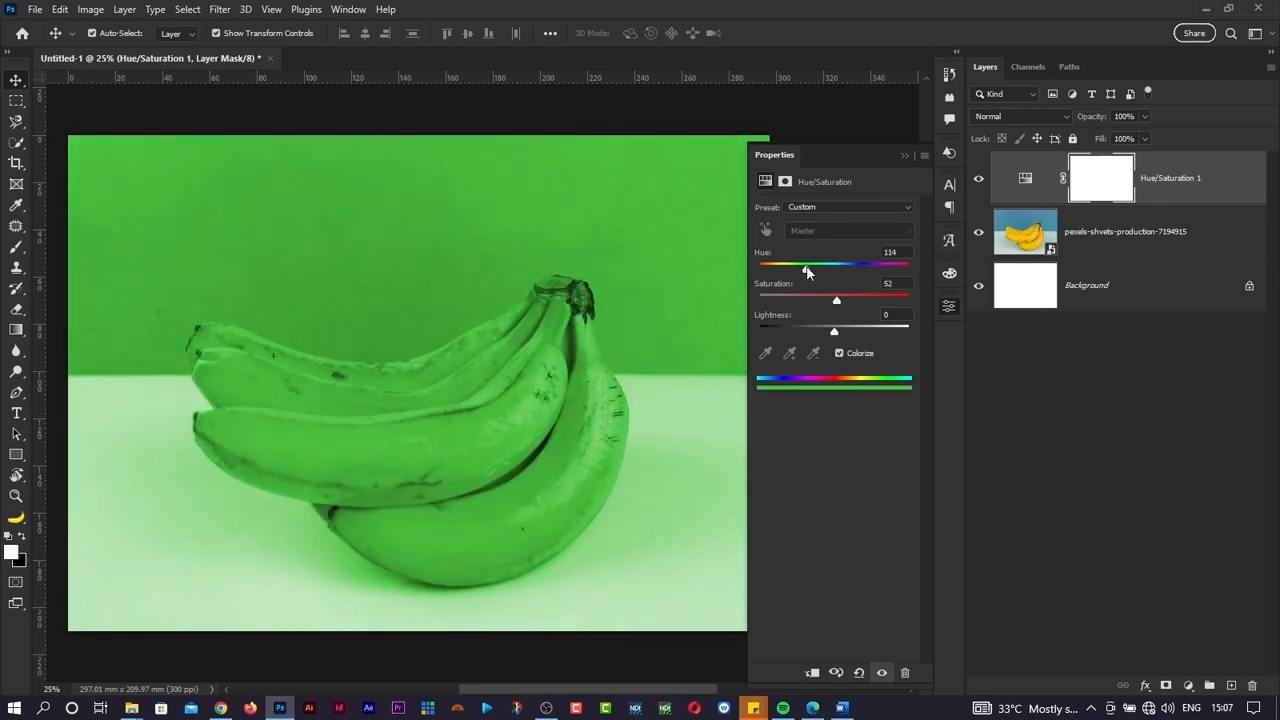
{"action": "mouse_move", "coordinate": [836, 304]}
{"action": "left_mouse_down"}
{"action": "mouse_move", "coordinate": [760, 300]}
{"action": "mouse_move", "coordinate": [904, 299]}
{"action": "mouse_move", "coordinate": [791, 309]}
{"action": "mouse_move", "coordinate": [829, 306]}
{"action": "left_mouse_up"}
{"action": "mouse_move", "coordinate": [836, 333]}
{"action": "left_mouse_down"}
{"action": "mouse_move", "coordinate": [800, 334]}
{"action": "mouse_move", "coordinate": [866, 334]}
{"action": "mouse_move", "coordinate": [821, 334]}
{"action": "mouse_move", "coordinate": [839, 337]}
{"action": "left_mouse_up"}
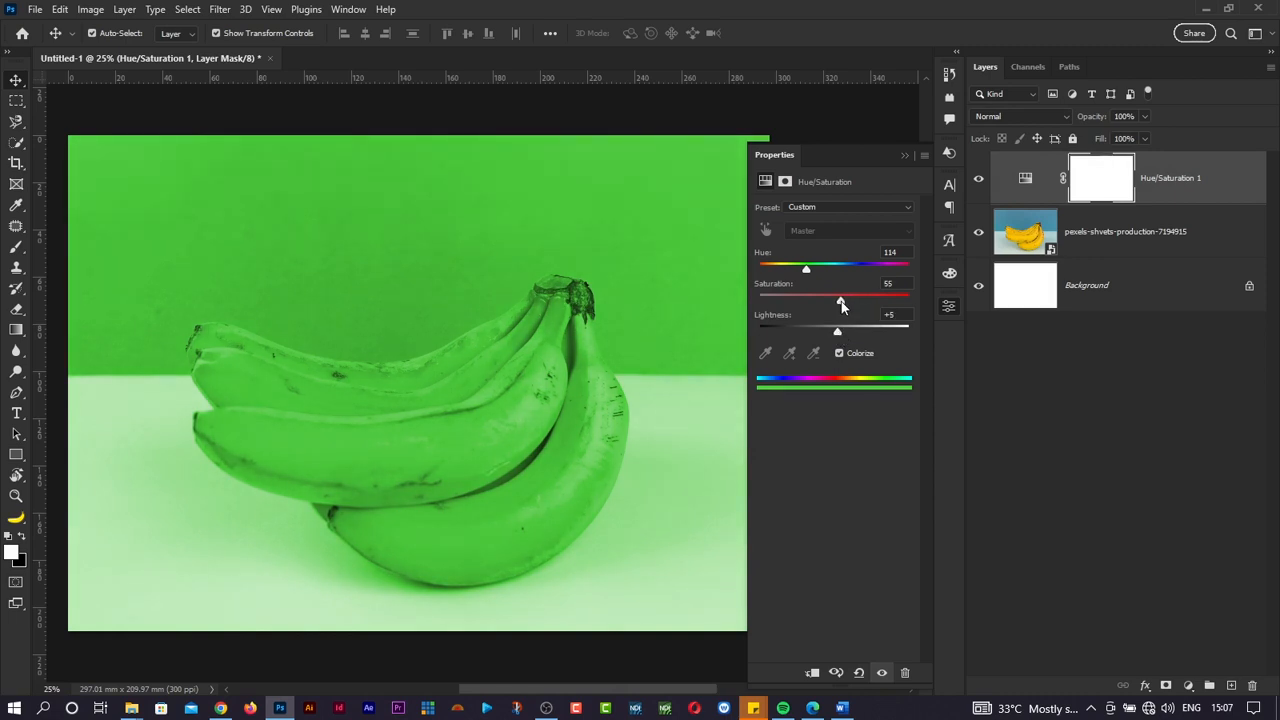
{"action": "left_click_drag", "start_coordinate": [837, 333], "coordinate": [840, 335]}
{"action": "left_click", "coordinate": [949, 308]}
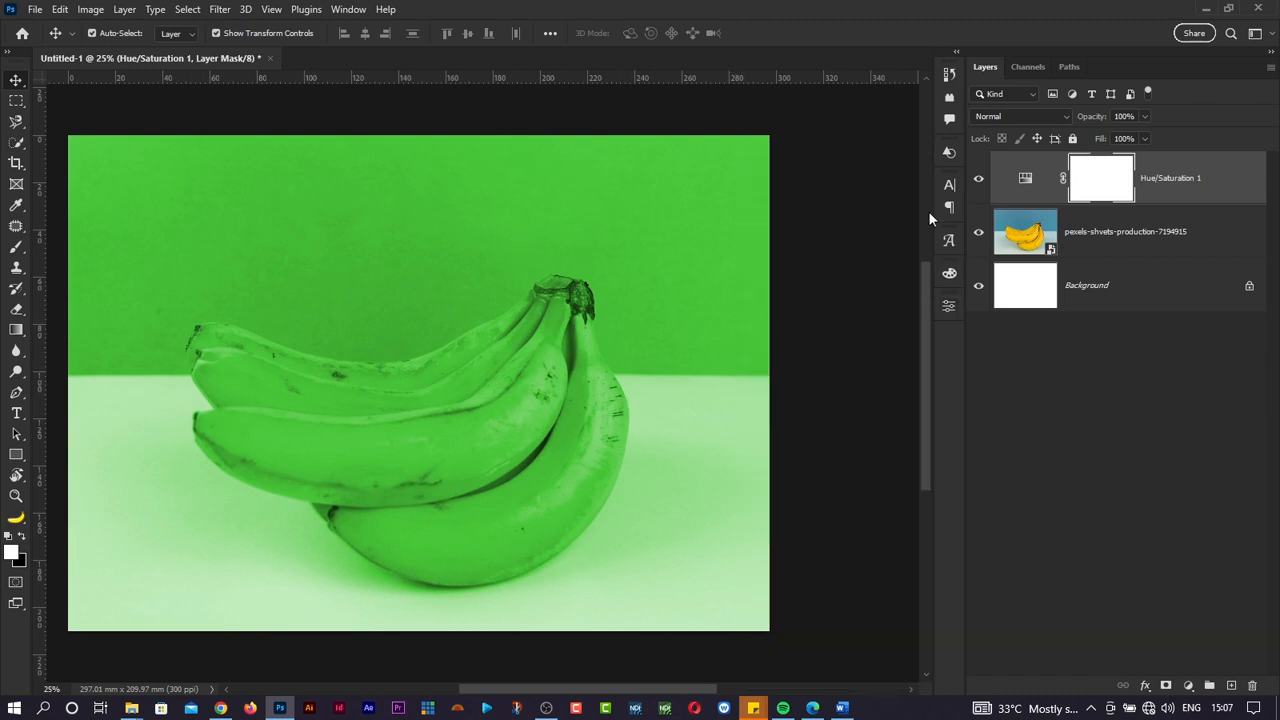
Step: Toggle the Hue/Saturation layer's visibility several times to compare the photo with and without the adjustment
{"action": "left_click", "coordinate": [979, 180]}
{"action": "left_click", "coordinate": [979, 180]}
{"action": "left_click", "coordinate": [979, 180]}
{"action": "left_click", "coordinate": [979, 180]}
{"action": "left_click", "coordinate": [979, 180]}
{"action": "left_click", "coordinate": [979, 180]}
Step: Paint black on the adjustment's layer mask with a 536 px soft brush over the blue wall and the table around the bananas
{"action": "key", "text": "b"}
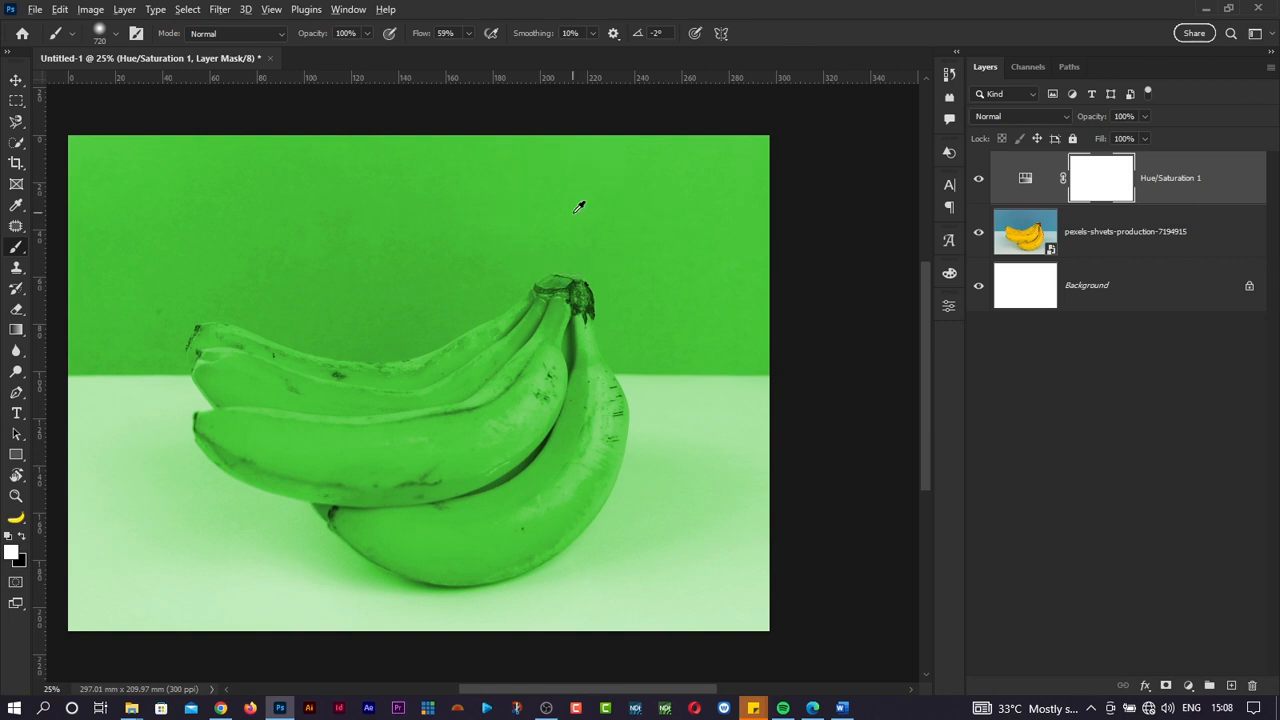
{"action": "left_click_drag", "start_coordinate": [573, 213], "coordinate": [543, 230]}
{"action": "left_click", "coordinate": [19, 536]}
{"action": "mouse_move", "coordinate": [325, 205]}
{"action": "left_mouse_down"}
{"action": "mouse_move", "coordinate": [407, 209]}
{"action": "mouse_move", "coordinate": [191, 206]}
{"action": "mouse_move", "coordinate": [265, 206]}
{"action": "mouse_move", "coordinate": [293, 163]}
{"action": "mouse_move", "coordinate": [144, 145]}
{"action": "mouse_move", "coordinate": [35, 310]}
{"action": "mouse_move", "coordinate": [97, 315]}
{"action": "mouse_move", "coordinate": [89, 332]}
{"action": "mouse_move", "coordinate": [295, 218]}
{"action": "mouse_move", "coordinate": [665, 128]}
{"action": "mouse_move", "coordinate": [467, 270]}
{"action": "mouse_move", "coordinate": [365, 281]}
{"action": "mouse_move", "coordinate": [229, 262]}
{"action": "mouse_move", "coordinate": [441, 152]}
{"action": "mouse_move", "coordinate": [304, 141]}
{"action": "mouse_move", "coordinate": [89, 187]}
{"action": "mouse_move", "coordinate": [110, 279]}
{"action": "mouse_move", "coordinate": [87, 264]}
{"action": "mouse_move", "coordinate": [125, 201]}
{"action": "mouse_move", "coordinate": [496, 124]}
{"action": "mouse_move", "coordinate": [750, 146]}
{"action": "mouse_move", "coordinate": [746, 427]}
{"action": "mouse_move", "coordinate": [730, 407]}
{"action": "mouse_move", "coordinate": [696, 184]}
{"action": "mouse_move", "coordinate": [662, 241]}
{"action": "mouse_move", "coordinate": [564, 230]}
{"action": "mouse_move", "coordinate": [659, 278]}
{"action": "mouse_move", "coordinate": [681, 370]}
{"action": "mouse_move", "coordinate": [645, 324]}
{"action": "mouse_move", "coordinate": [660, 385]}
{"action": "mouse_move", "coordinate": [726, 412]}
{"action": "mouse_move", "coordinate": [748, 501]}
{"action": "mouse_move", "coordinate": [680, 574]}
{"action": "mouse_move", "coordinate": [447, 598]}
{"action": "mouse_move", "coordinate": [216, 558]}
{"action": "mouse_move", "coordinate": [131, 506]}
{"action": "mouse_move", "coordinate": [79, 535]}
{"action": "mouse_move", "coordinate": [91, 360]}
{"action": "mouse_move", "coordinate": [124, 301]}
{"action": "mouse_move", "coordinate": [124, 436]}
{"action": "mouse_move", "coordinate": [148, 277]}
{"action": "mouse_move", "coordinate": [166, 282]}
{"action": "mouse_move", "coordinate": [138, 329]}
{"action": "mouse_move", "coordinate": [204, 258]}
{"action": "mouse_move", "coordinate": [326, 311]}
{"action": "mouse_move", "coordinate": [412, 312]}
{"action": "mouse_move", "coordinate": [554, 216]}
{"action": "mouse_move", "coordinate": [392, 304]}
{"action": "mouse_move", "coordinate": [195, 271]}
{"action": "mouse_move", "coordinate": [137, 314]}
{"action": "left_mouse_up"}
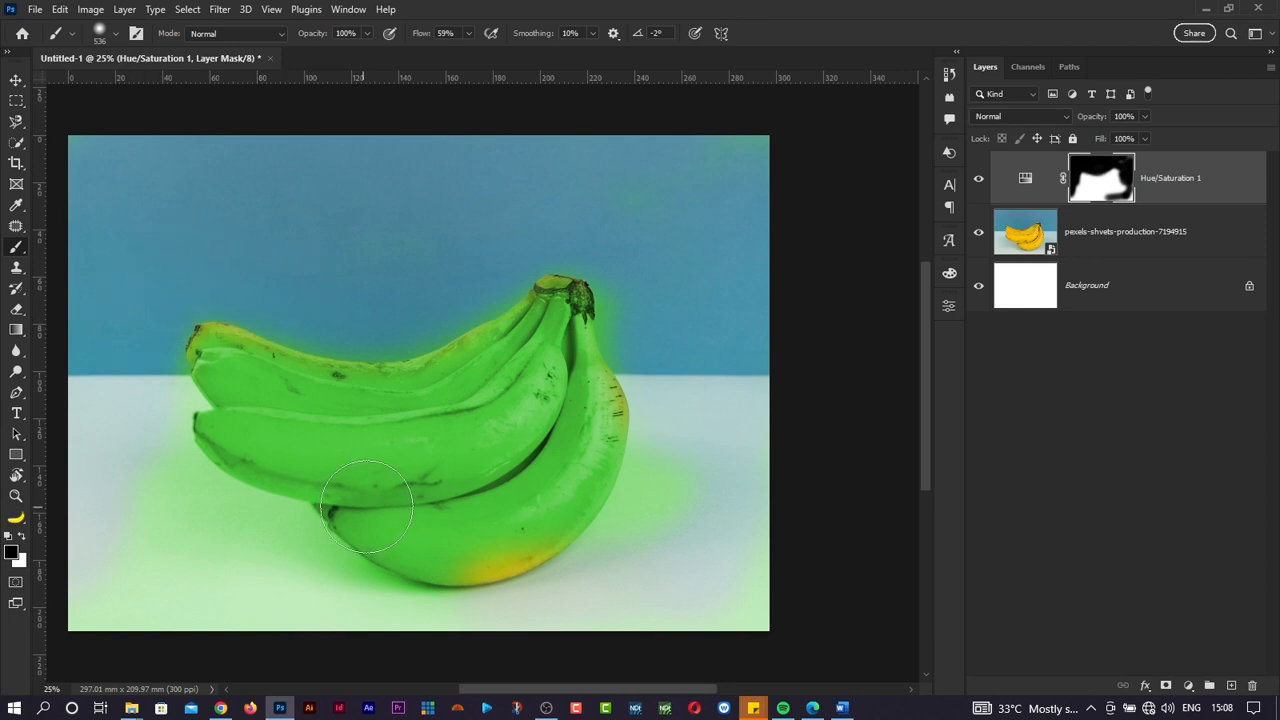
{"action": "mouse_move", "coordinate": [640, 440]}
{"action": "left_mouse_down"}
{"action": "mouse_move", "coordinate": [683, 397]}
{"action": "mouse_move", "coordinate": [634, 600]}
{"action": "mouse_move", "coordinate": [629, 580]}
{"action": "mouse_move", "coordinate": [606, 604]}
{"action": "mouse_move", "coordinate": [420, 623]}
{"action": "mouse_move", "coordinate": [297, 594]}
{"action": "mouse_move", "coordinate": [380, 611]}
{"action": "mouse_move", "coordinate": [280, 560]}
{"action": "left_mouse_up"}
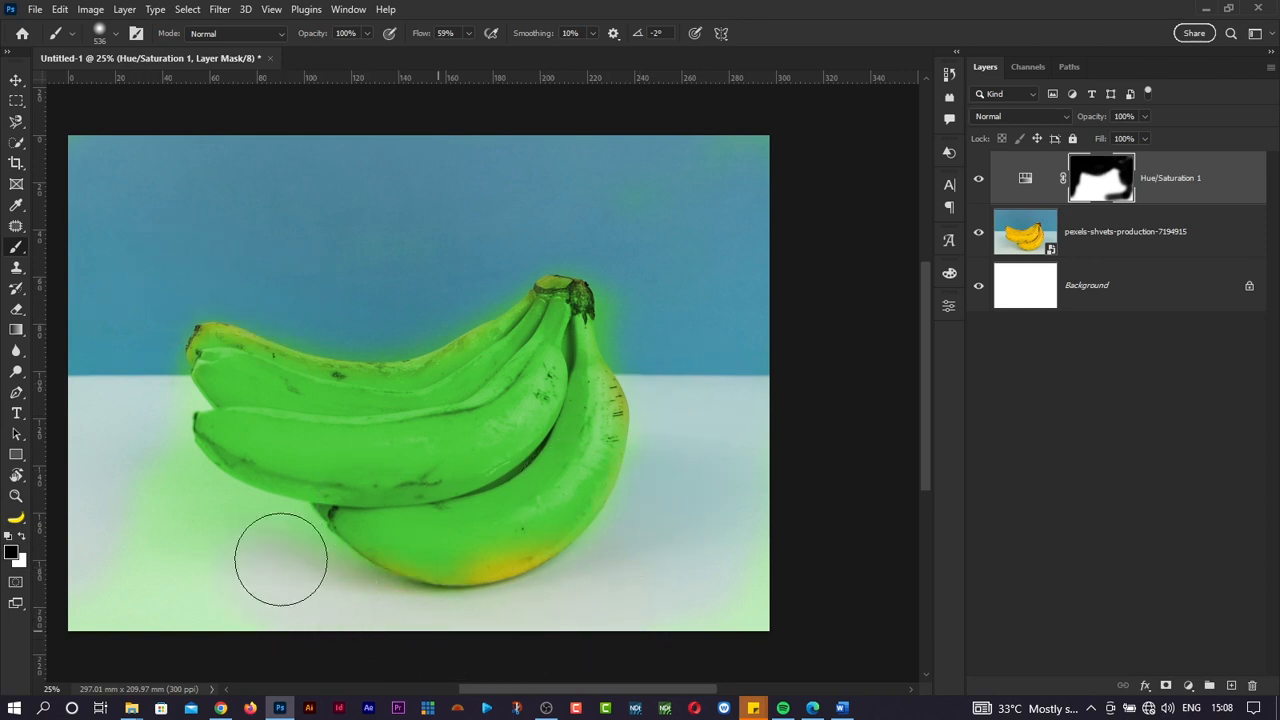
Step: Paint white on the mask over the lower banana to restore its green, and keep the layer mask selected for editing
{"action": "key", "text": "x"}
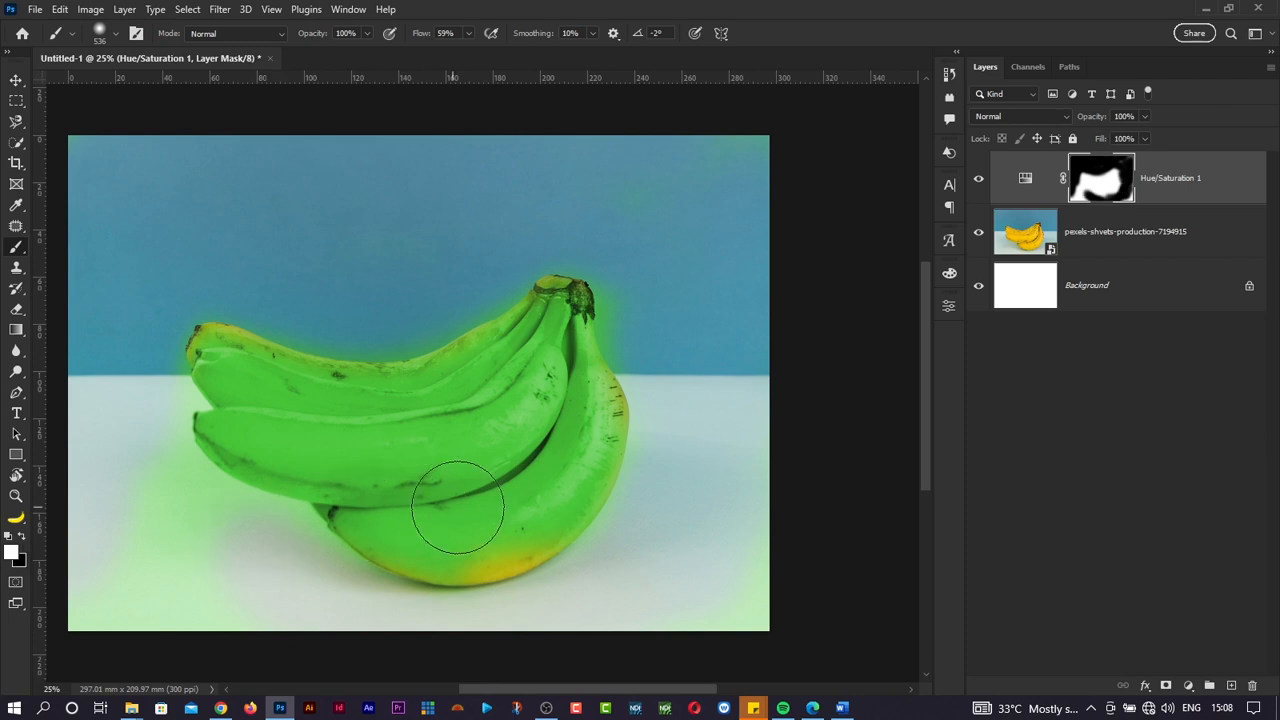
{"action": "mouse_move", "coordinate": [457, 509]}
{"action": "left_mouse_down"}
{"action": "mouse_move", "coordinate": [533, 500]}
{"action": "mouse_move", "coordinate": [454, 536]}
{"action": "mouse_move", "coordinate": [493, 531]}
{"action": "mouse_move", "coordinate": [558, 488]}
{"action": "mouse_move", "coordinate": [512, 514]}
{"action": "mouse_move", "coordinate": [388, 517]}
{"action": "mouse_move", "coordinate": [411, 536]}
{"action": "mouse_move", "coordinate": [488, 528]}
{"action": "left_mouse_up"}
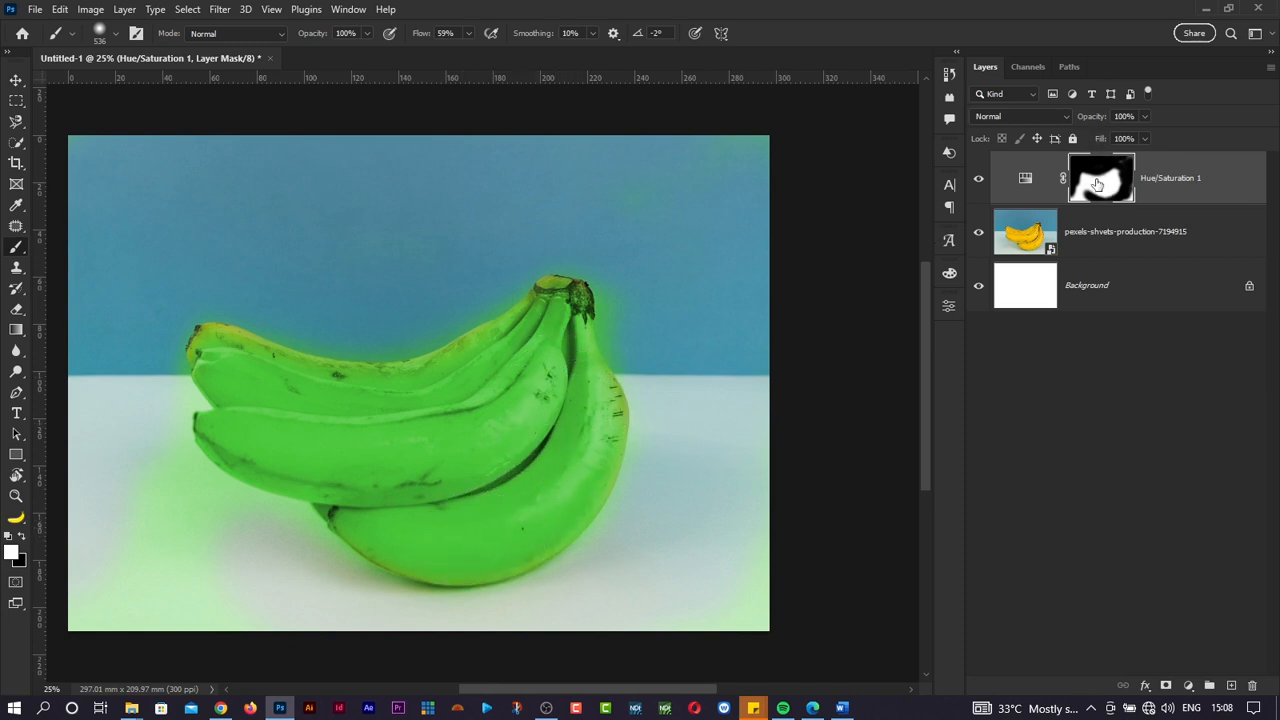
{"action": "left_click", "coordinate": [1024, 184]}
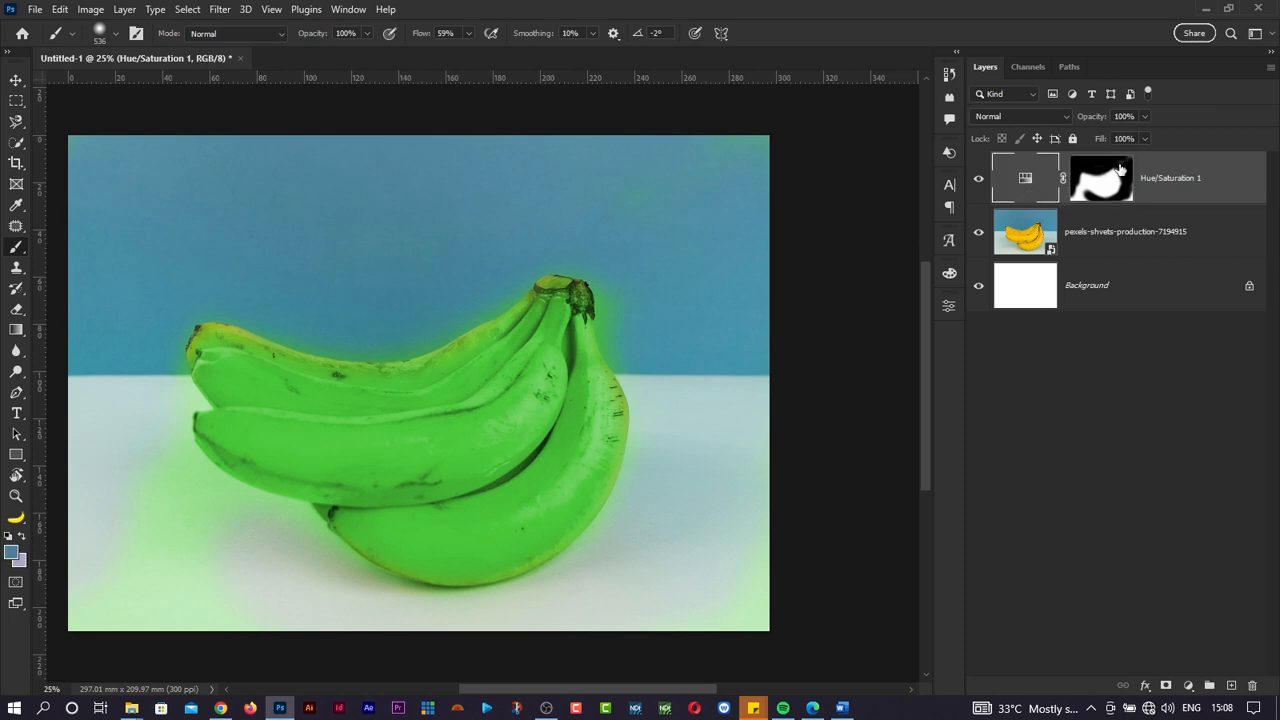
{"action": "left_click", "coordinate": [1110, 178]}
{"action": "left_click", "coordinate": [1034, 177]}
{"action": "left_click", "coordinate": [1072, 175]}
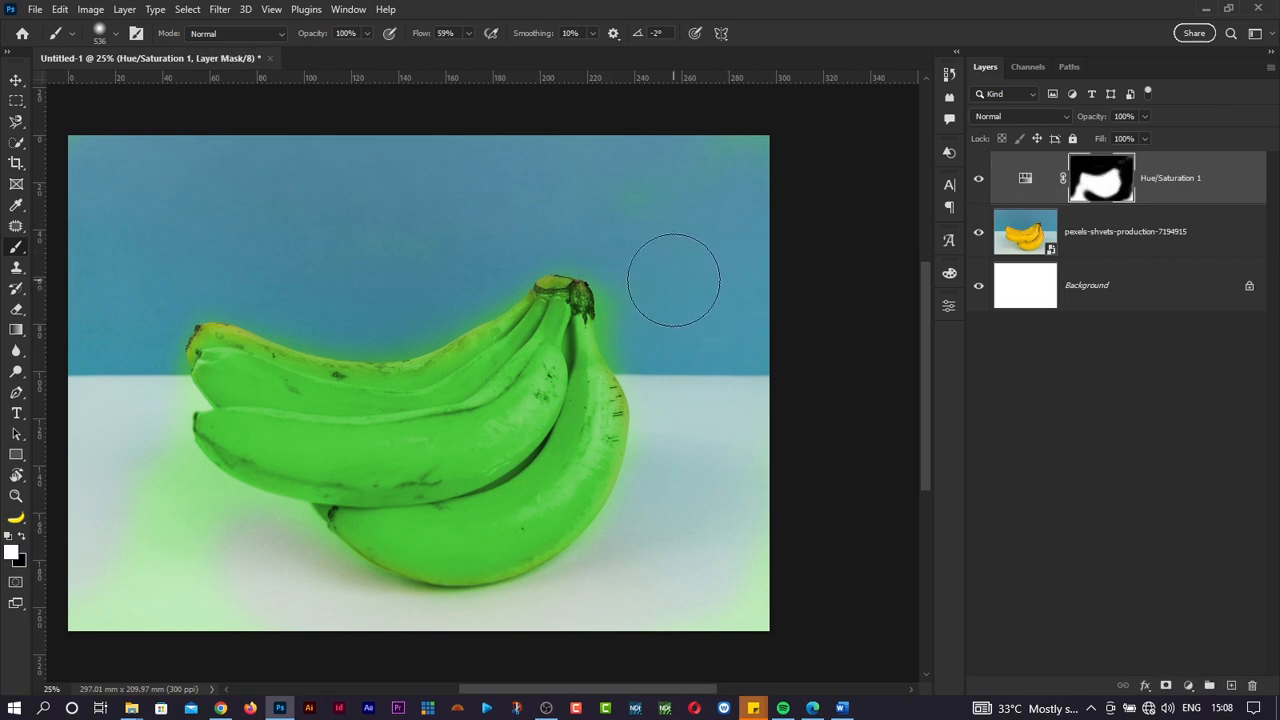
Step: Paint white on the mask beside the banana stem, then paint black over that area and below the bananas
{"action": "mouse_move", "coordinate": [645, 265]}
{"action": "left_mouse_down"}
{"action": "mouse_move", "coordinate": [643, 306]}
{"action": "mouse_move", "coordinate": [657, 289]}
{"action": "mouse_move", "coordinate": [668, 304]}
{"action": "mouse_move", "coordinate": [672, 233]}
{"action": "mouse_move", "coordinate": [654, 263]}
{"action": "left_mouse_up"}
{"action": "key", "text": "x"}
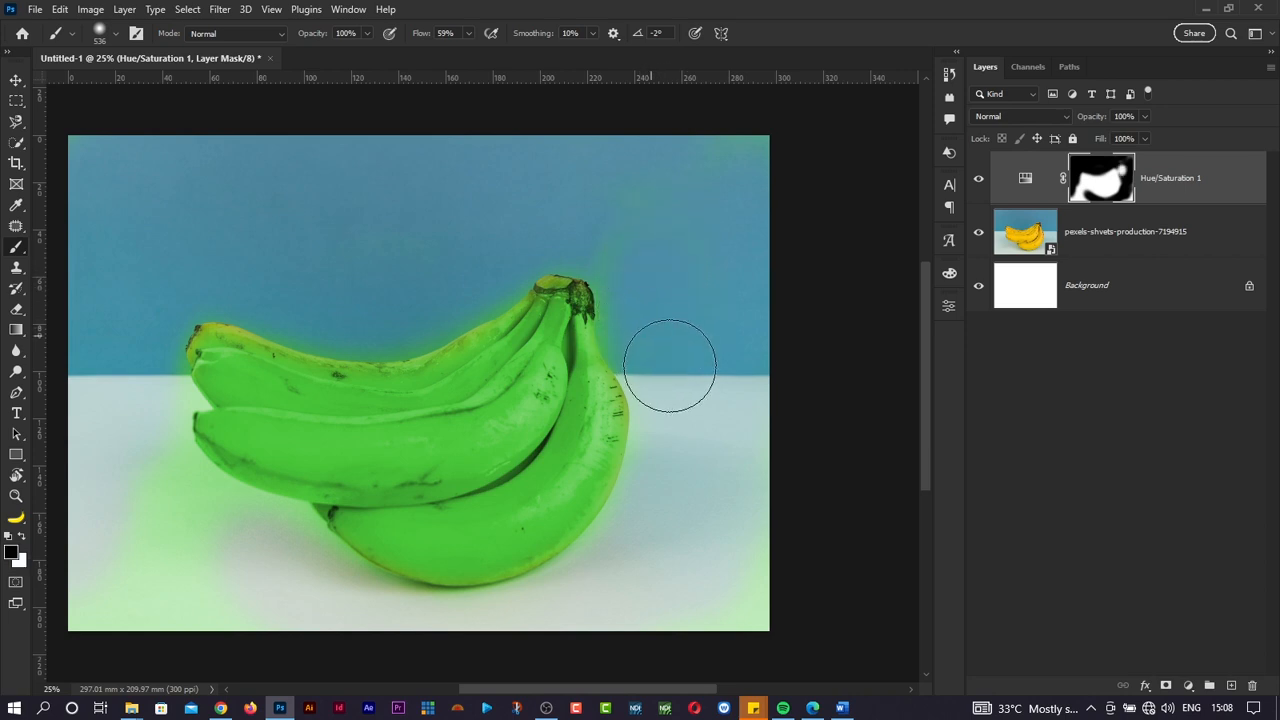
{"action": "left_click_drag", "start_coordinate": [623, 549], "coordinate": [471, 623]}
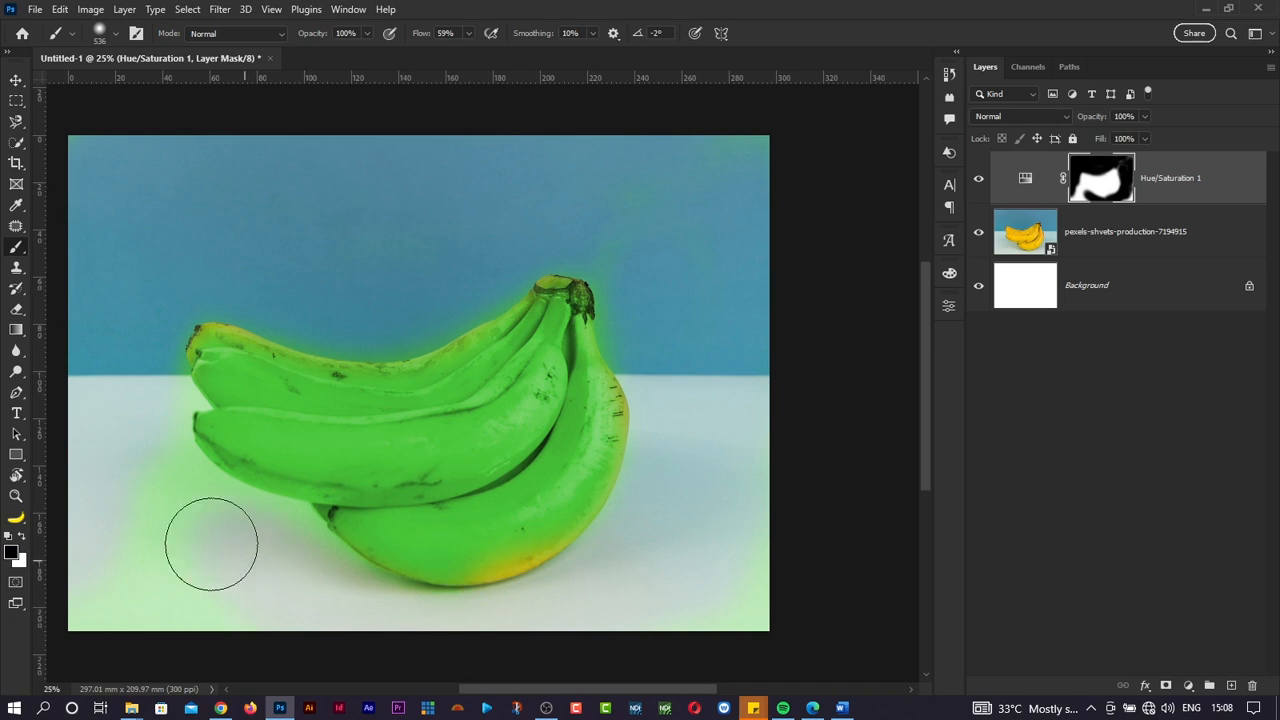
Step: Switch the mask brush to white and reduce its size to 344 px for work on the bananas
{"action": "key", "text": "x"}
{"action": "right_click", "coordinate": [255, 400], "text": "alt"}
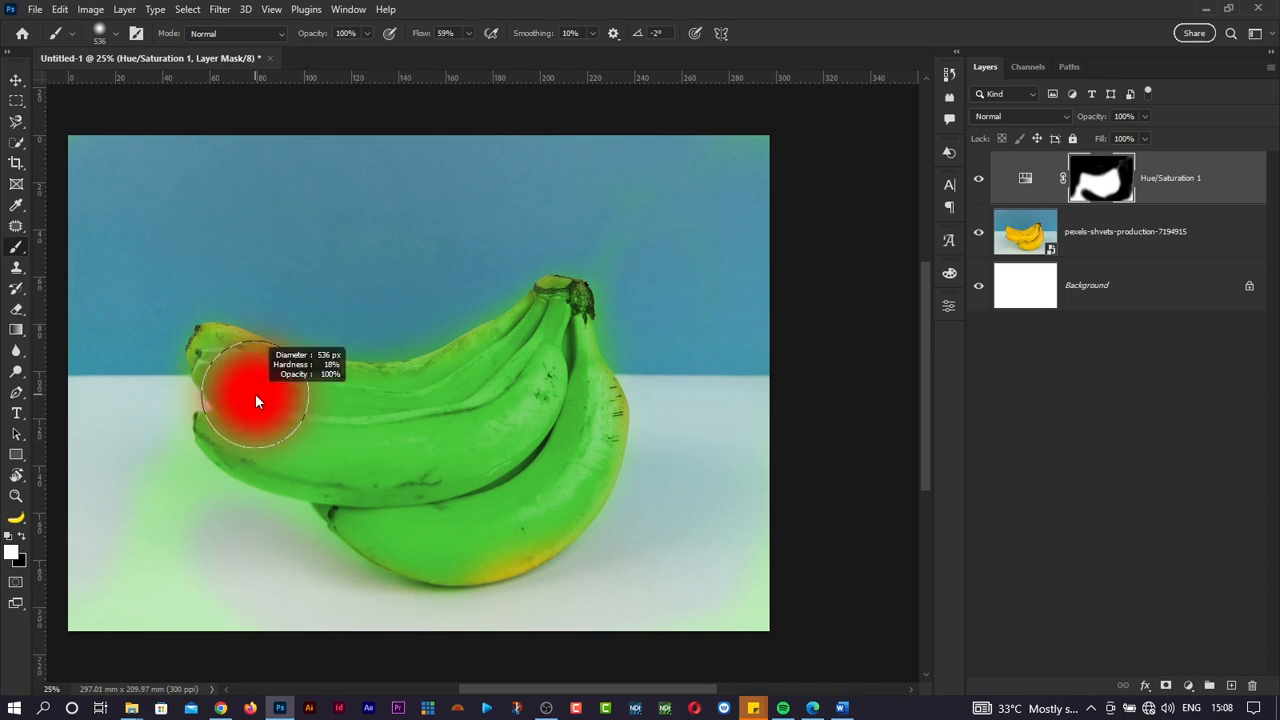
{"action": "left_click_drag", "start_coordinate": [255, 401], "coordinate": [236, 401]}
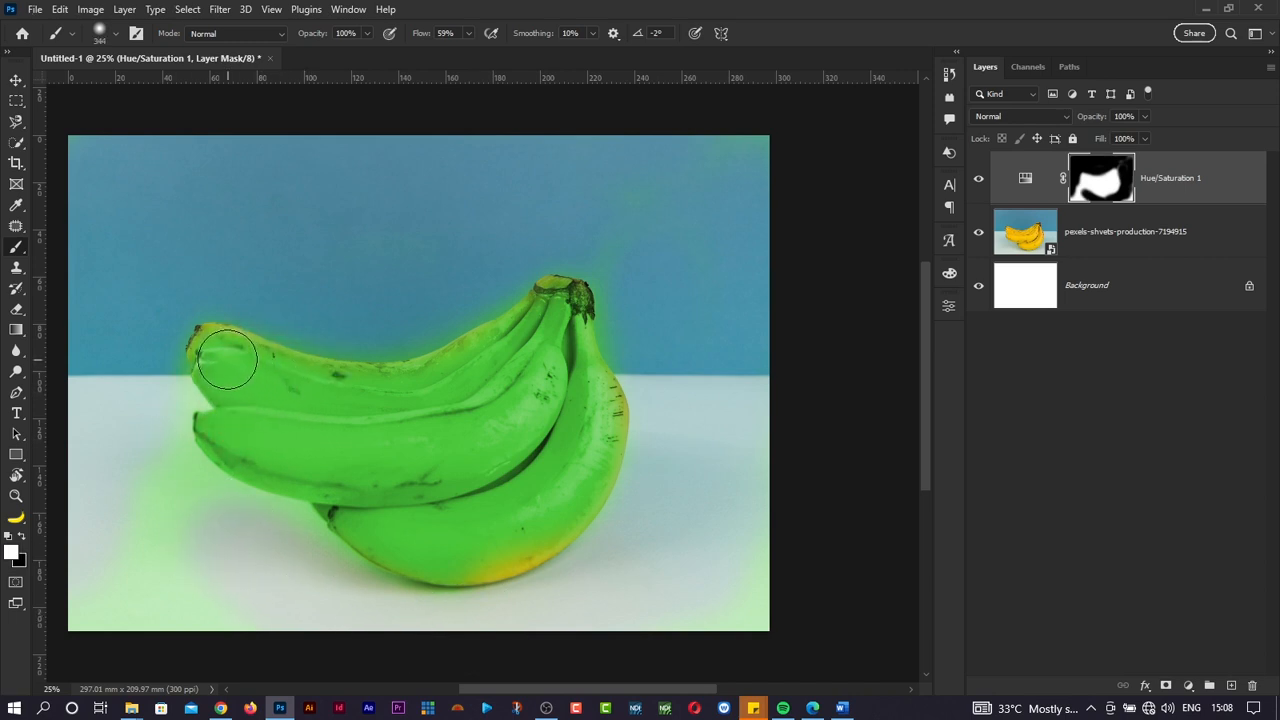
Step: Paint black on the mask over the remaining green spill in the background with a 576 px brush at 100% flow
{"action": "mouse_move", "coordinate": [185, 556]}
{"action": "left_mouse_down"}
{"action": "mouse_move", "coordinate": [138, 503]}
{"action": "mouse_move", "coordinate": [156, 539]}
{"action": "mouse_move", "coordinate": [131, 556]}
{"action": "mouse_move", "coordinate": [166, 607]}
{"action": "mouse_move", "coordinate": [139, 653]}
{"action": "mouse_move", "coordinate": [103, 594]}
{"action": "mouse_move", "coordinate": [160, 557]}
{"action": "left_mouse_up"}
{"action": "key", "text": "x"}
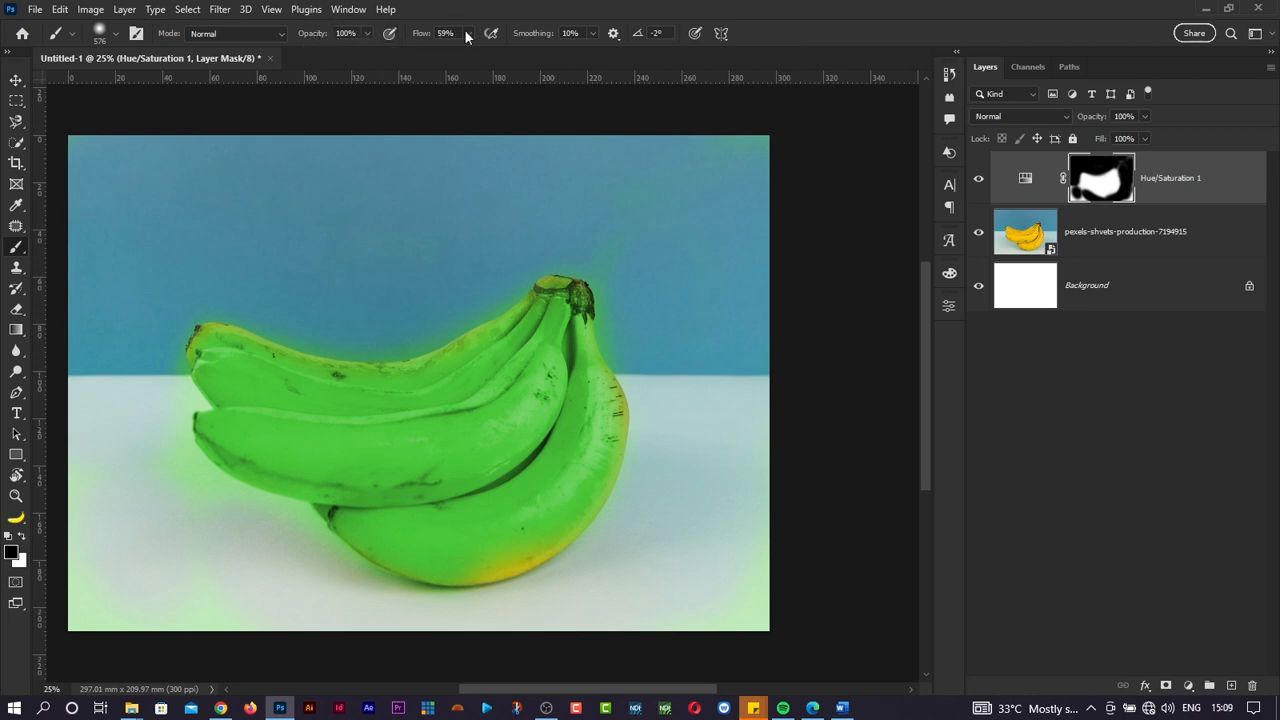
{"action": "mouse_move", "coordinate": [254, 262]}
{"action": "left_mouse_down"}
{"action": "mouse_move", "coordinate": [243, 263]}
{"action": "mouse_move", "coordinate": [326, 306]}
{"action": "mouse_move", "coordinate": [434, 301]}
{"action": "mouse_move", "coordinate": [511, 247]}
{"action": "left_mouse_up"}
{"action": "mouse_move", "coordinate": [707, 243]}
{"action": "left_mouse_down"}
{"action": "mouse_move", "coordinate": [687, 293]}
{"action": "mouse_move", "coordinate": [631, 197]}
{"action": "mouse_move", "coordinate": [719, 232]}
{"action": "mouse_move", "coordinate": [742, 491]}
{"action": "mouse_move", "coordinate": [717, 650]}
{"action": "mouse_move", "coordinate": [443, 659]}
{"action": "mouse_move", "coordinate": [109, 557]}
{"action": "mouse_move", "coordinate": [160, 514]}
{"action": "left_mouse_up"}
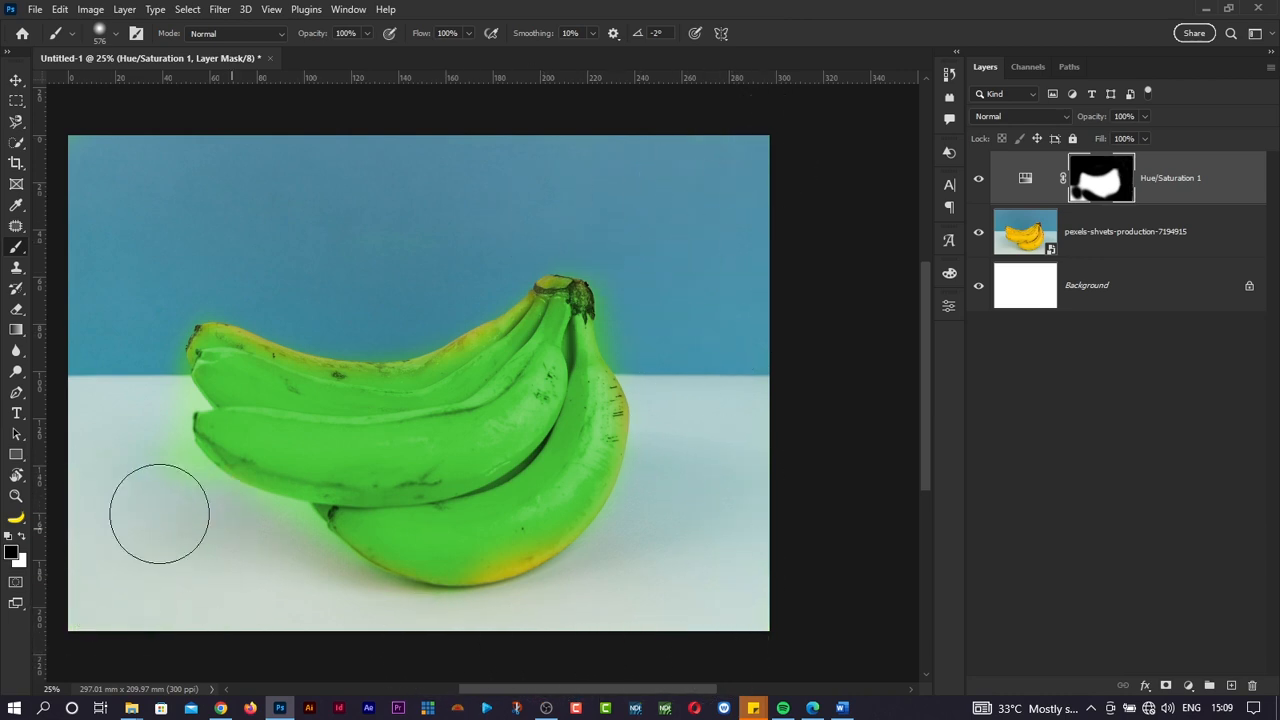
Step: Paint white on the mask along the banana edges with a 336 px brush to bring back their green color
{"action": "key", "text": "x"}
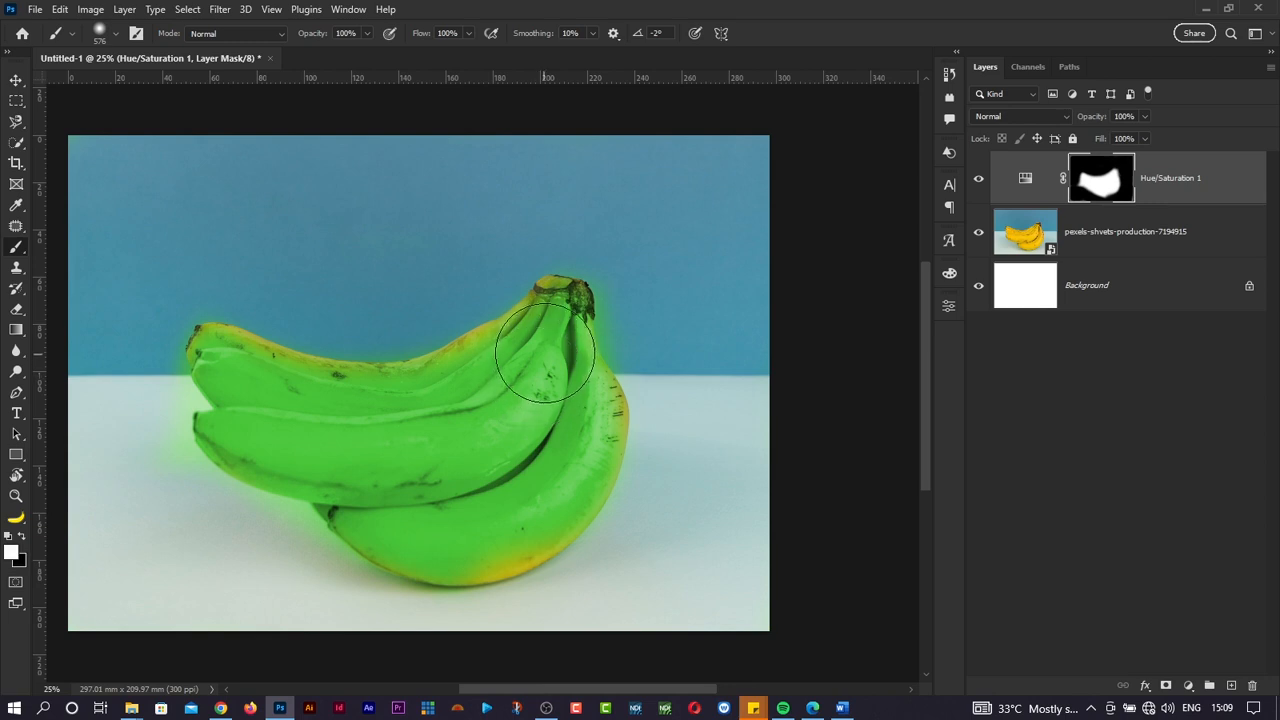
{"action": "mouse_move", "coordinate": [467, 390]}
{"action": "left_mouse_down"}
{"action": "mouse_move", "coordinate": [361, 413]}
{"action": "mouse_move", "coordinate": [248, 390]}
{"action": "mouse_move", "coordinate": [429, 511]}
{"action": "mouse_move", "coordinate": [503, 525]}
{"action": "mouse_move", "coordinate": [487, 535]}
{"action": "mouse_move", "coordinate": [551, 471]}
{"action": "mouse_move", "coordinate": [573, 415]}
{"action": "mouse_move", "coordinate": [576, 429]}
{"action": "mouse_move", "coordinate": [577, 414]}
{"action": "mouse_move", "coordinate": [552, 487]}
{"action": "mouse_move", "coordinate": [532, 374]}
{"action": "mouse_move", "coordinate": [541, 345]}
{"action": "mouse_move", "coordinate": [528, 360]}
{"action": "mouse_move", "coordinate": [541, 341]}
{"action": "mouse_move", "coordinate": [525, 344]}
{"action": "mouse_move", "coordinate": [545, 314]}
{"action": "left_mouse_up"}
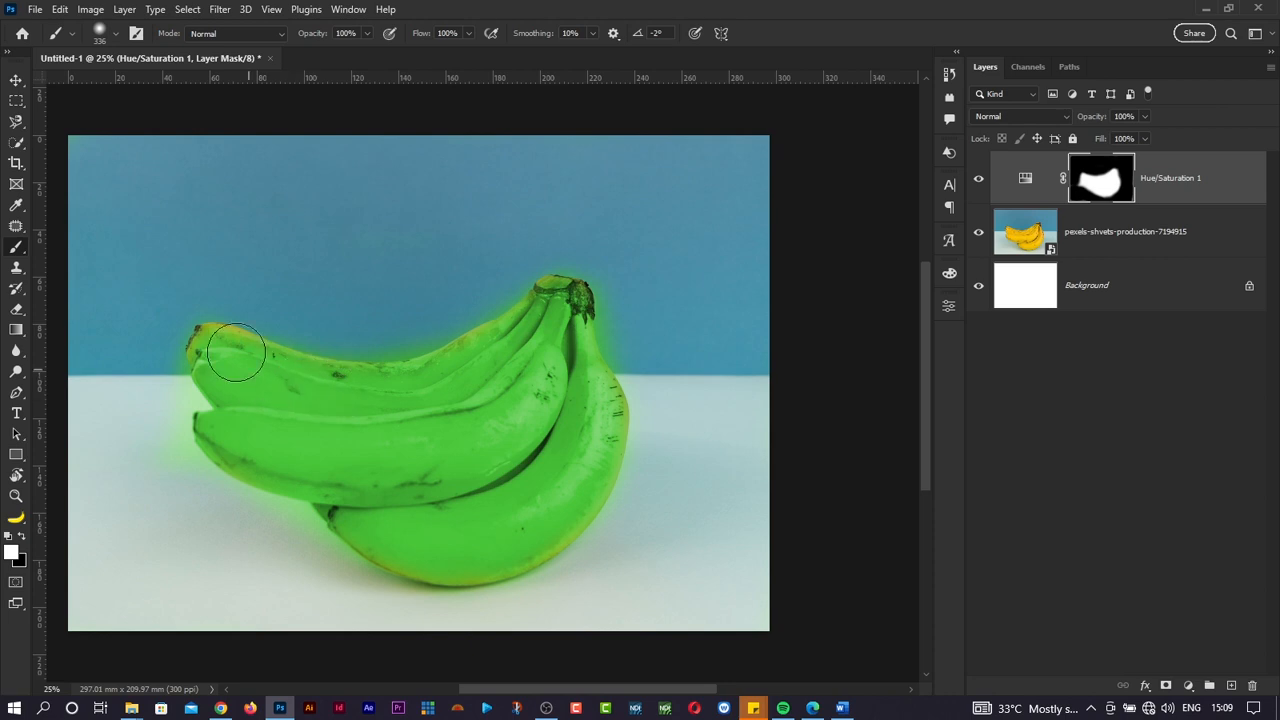
Step: Delete the Hue/Saturation 1 adjustment layer and switch to the Move tool
{"action": "mouse_move", "coordinate": [1198, 199]}
{"action": "left_mouse_down"}
{"action": "mouse_move", "coordinate": [1232, 410]}
{"action": "mouse_move", "coordinate": [1232, 644]}
{"action": "mouse_move", "coordinate": [1252, 686]}
{"action": "left_mouse_up"}
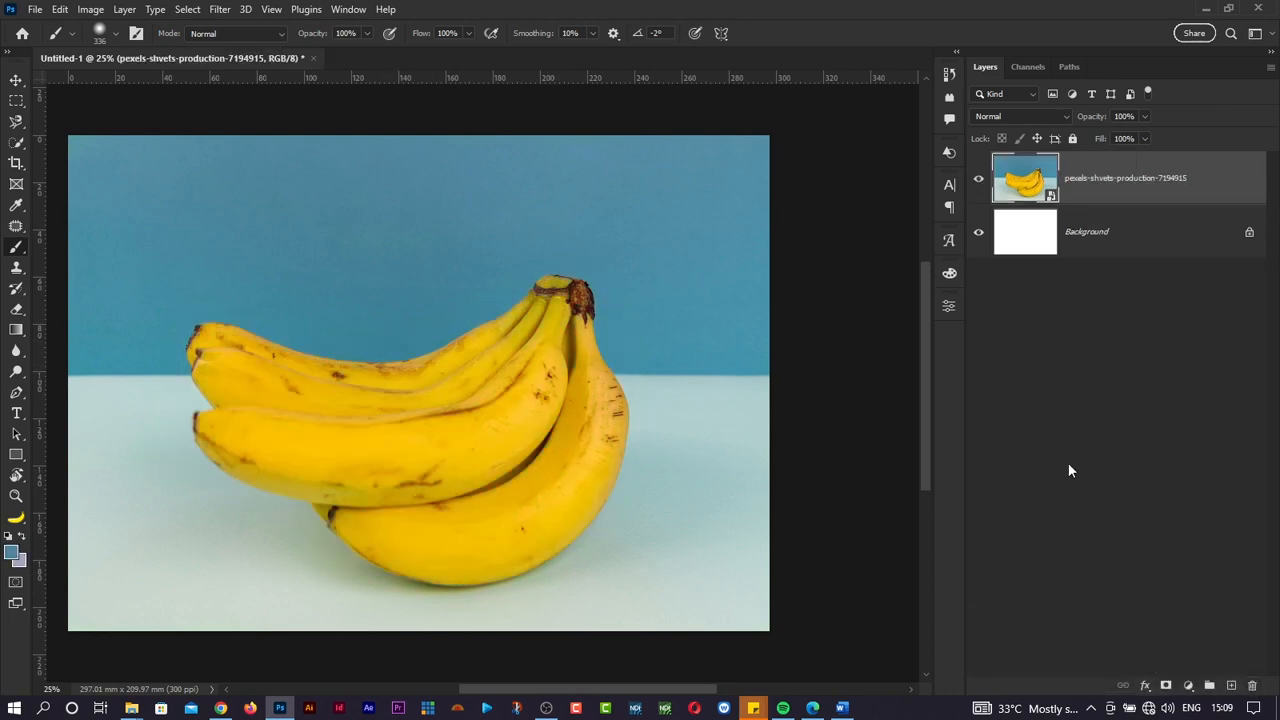
{"action": "key", "text": "v"}
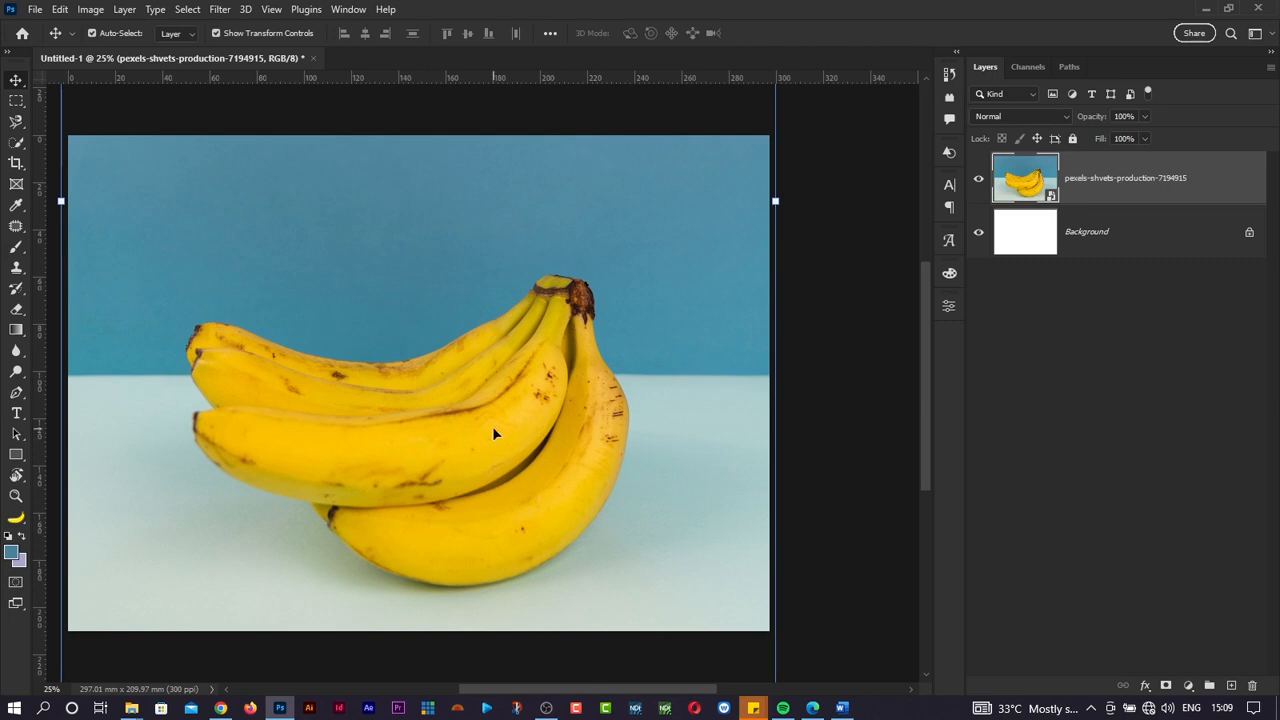
Step: Select the bananas with the Quick Selection tool and add a Hue/Saturation adjustment layer masked to that selection
{"action": "key", "text": "w"}
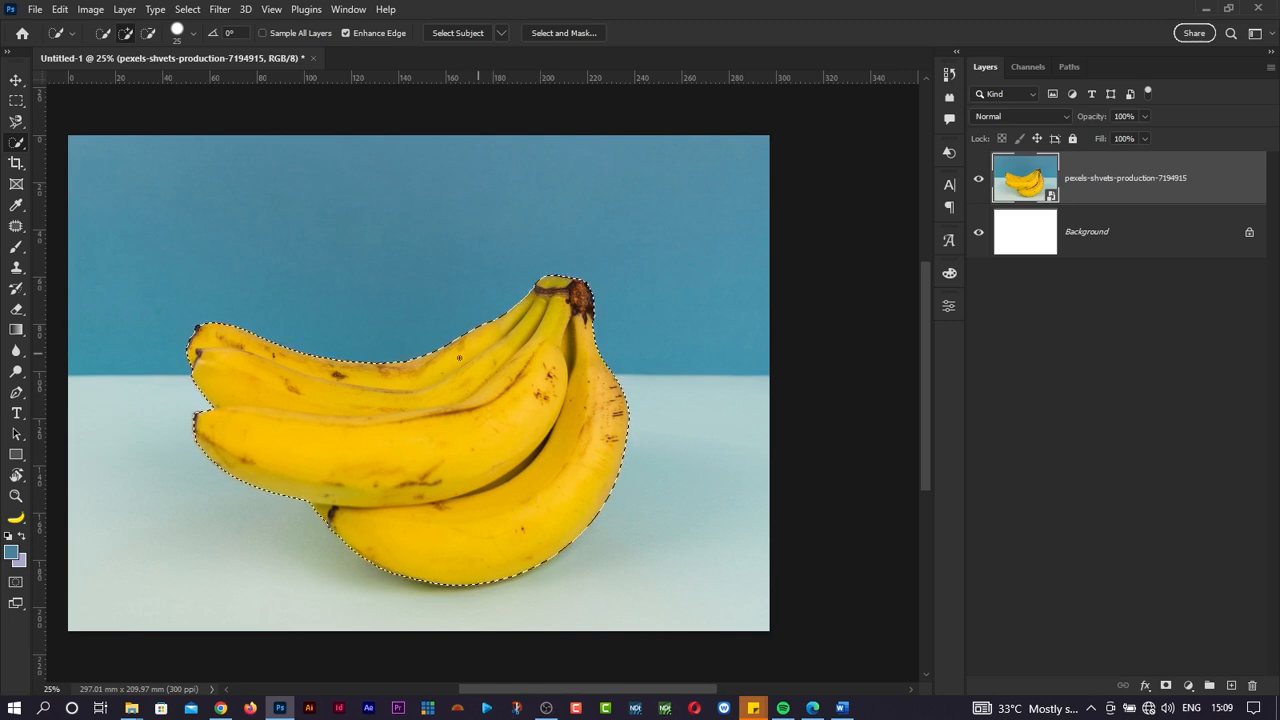
{"action": "left_click", "coordinate": [1188, 686]}
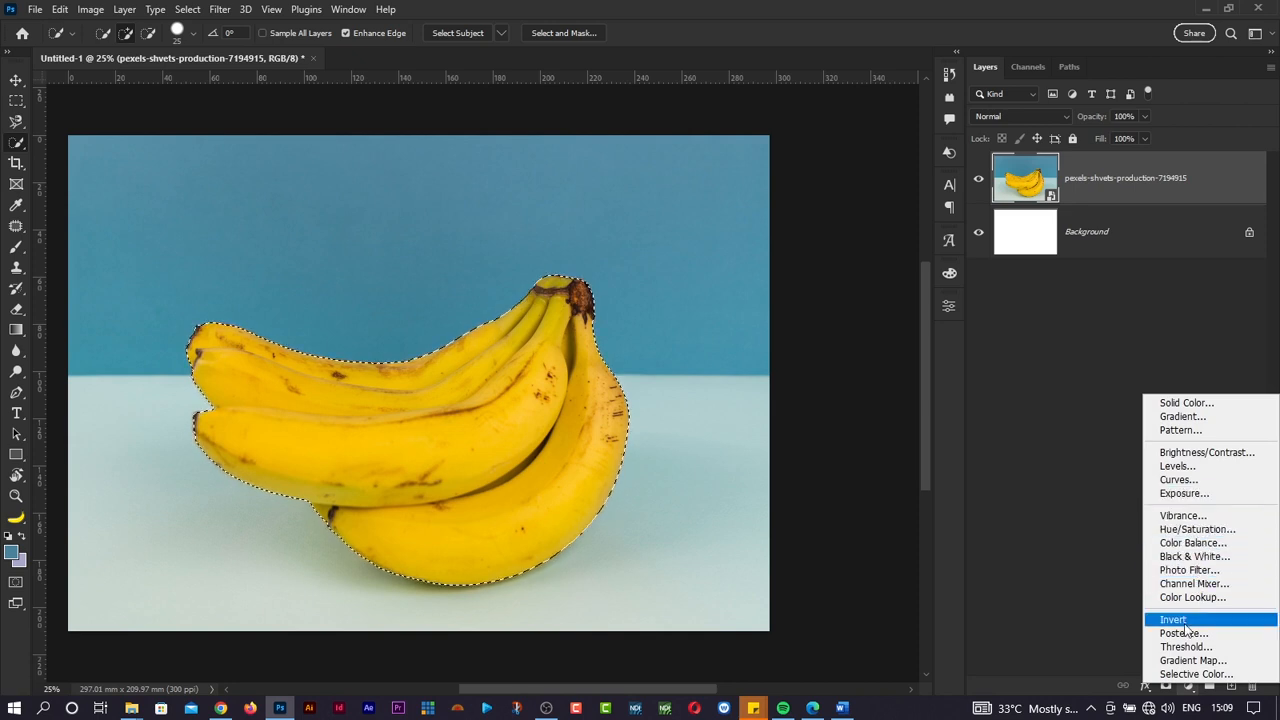
{"action": "left_click", "coordinate": [1196, 529]}
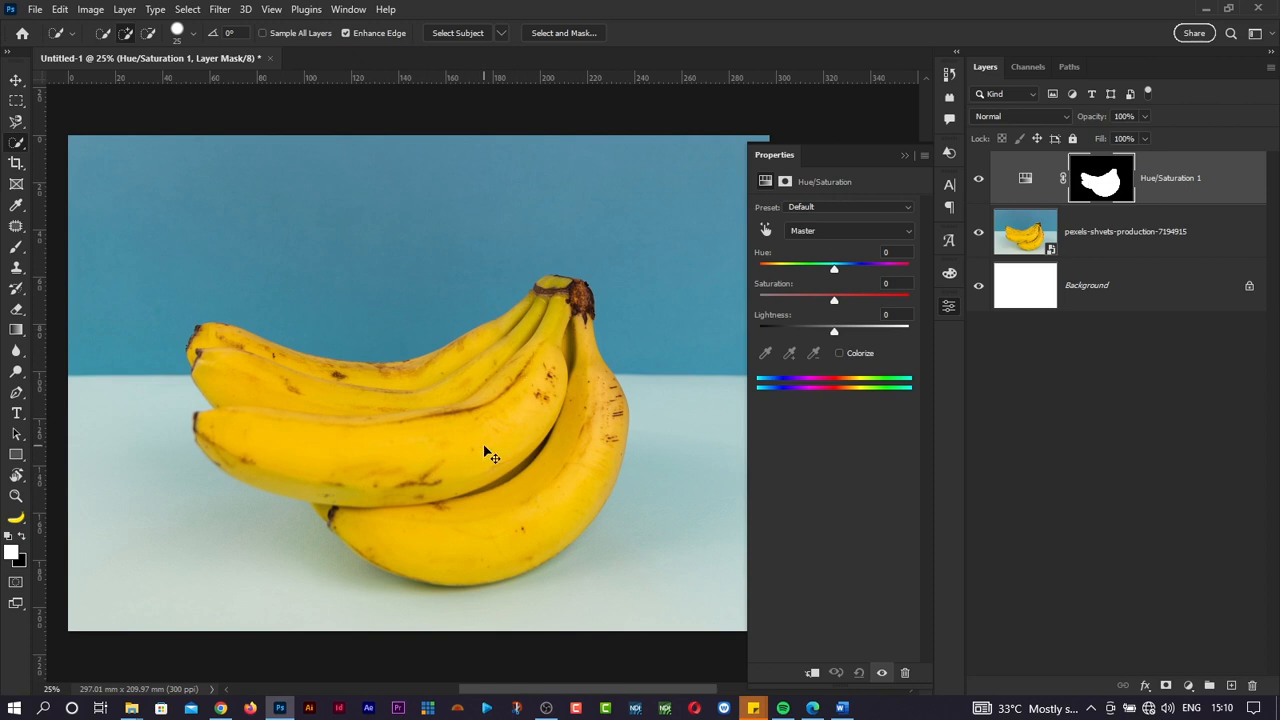
Step: Discard the masked adjustment and the banana selection, and add a Hue/Saturation adjustment layer covering the whole photo
{"action": "key", "text": "ctrl+z"}
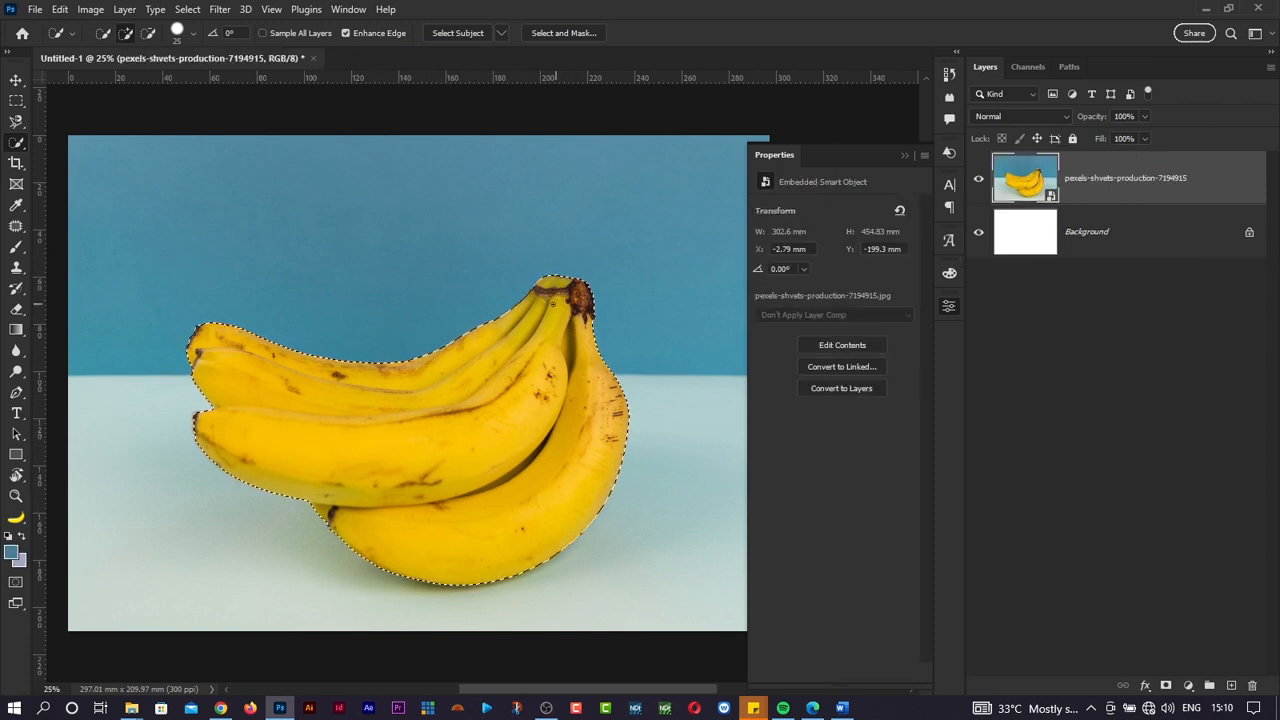
{"action": "key", "text": "ctrl+d"}
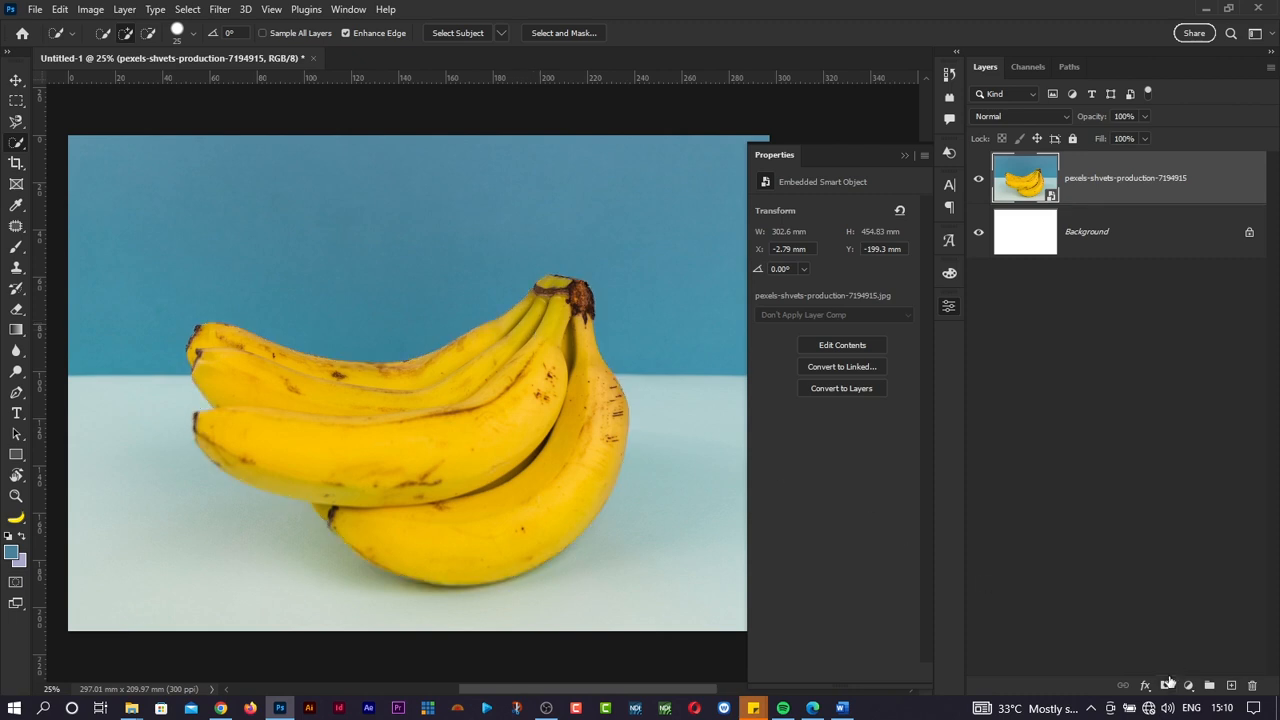
{"action": "left_click", "coordinate": [1188, 687]}
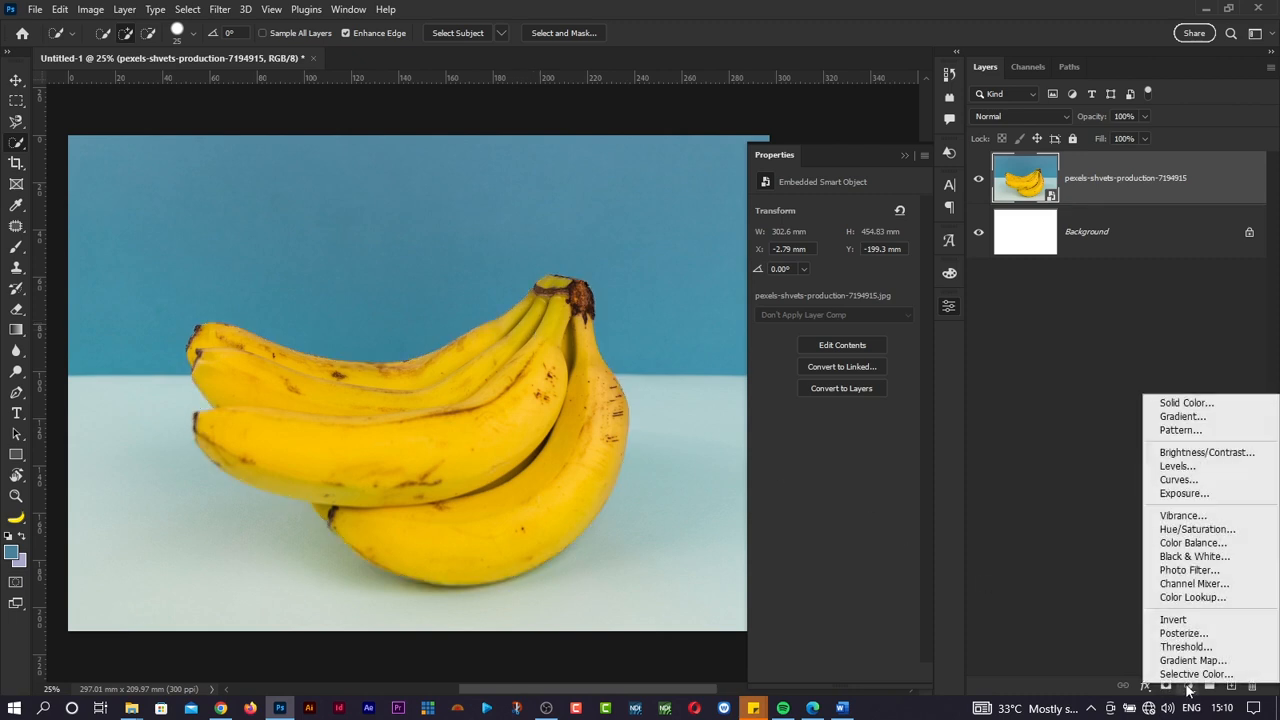
{"action": "left_click", "coordinate": [1195, 529]}
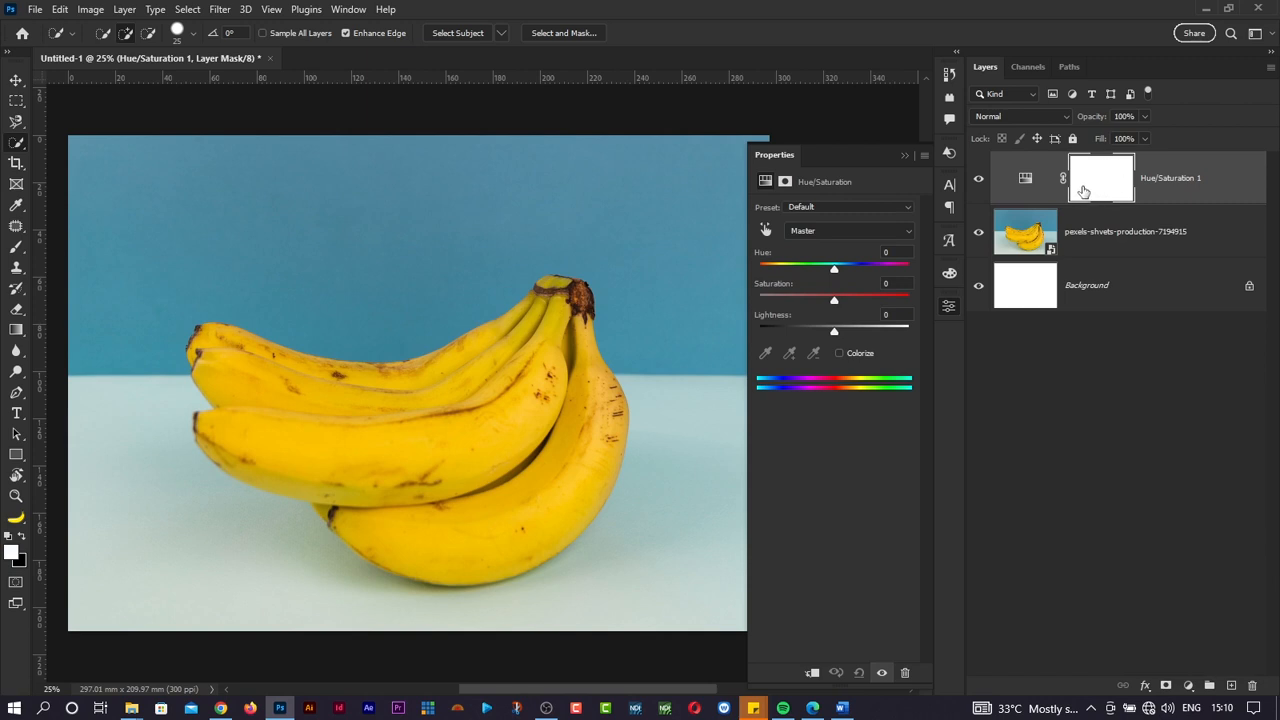
Step: Undo the unmasked adjustment and the deselection, and add a Hue/Saturation adjustment layer masked to the banana selection
{"action": "key", "text": "ctrl+z"}
{"action": "key", "text": "ctrl+z"}
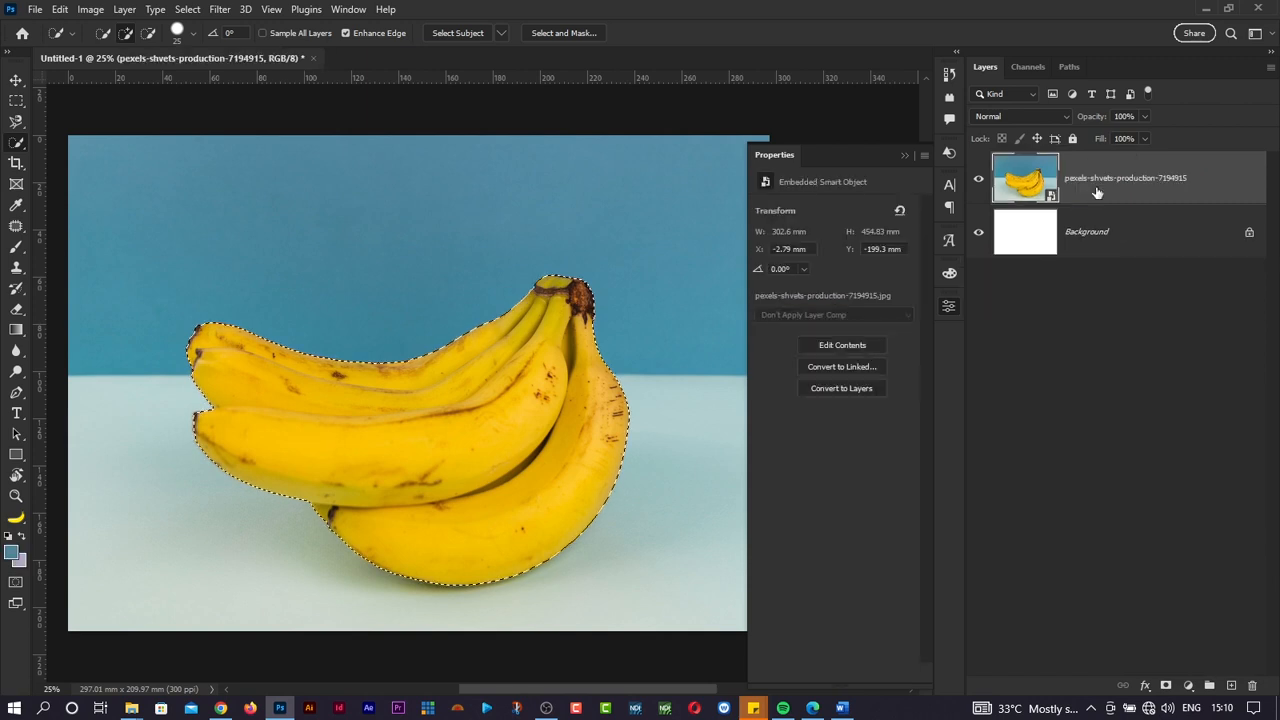
{"action": "left_click", "coordinate": [1188, 686]}
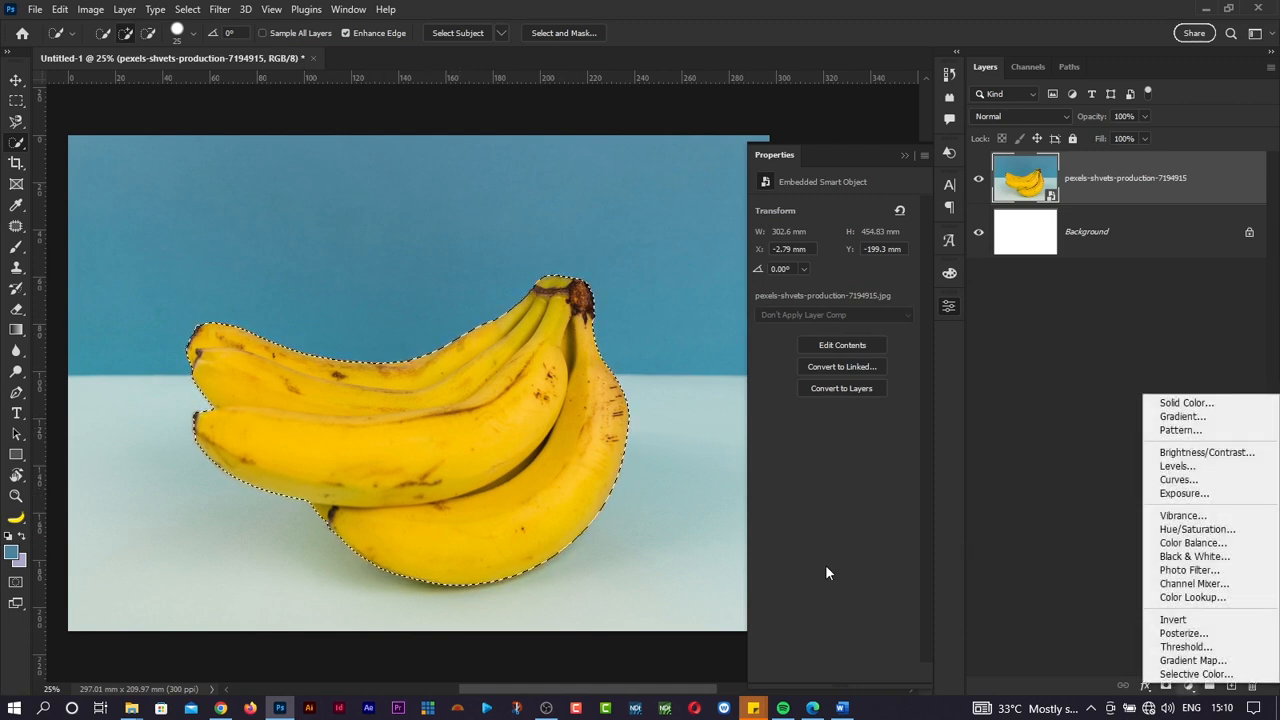
{"action": "left_click", "coordinate": [1198, 529]}
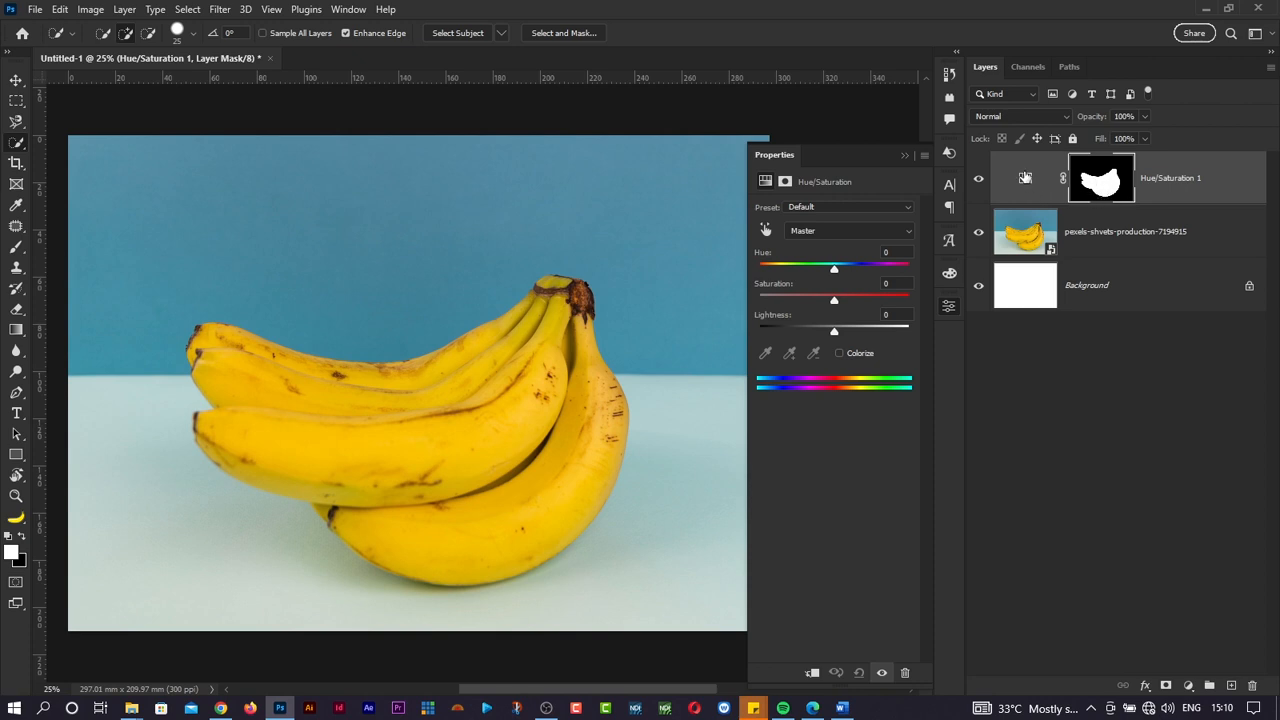
Step: Colorize the bananas green with Hue 129, Saturation 59 and Lightness +2, and compare with the layer's visibility off and on
{"action": "left_click", "coordinate": [1025, 177]}
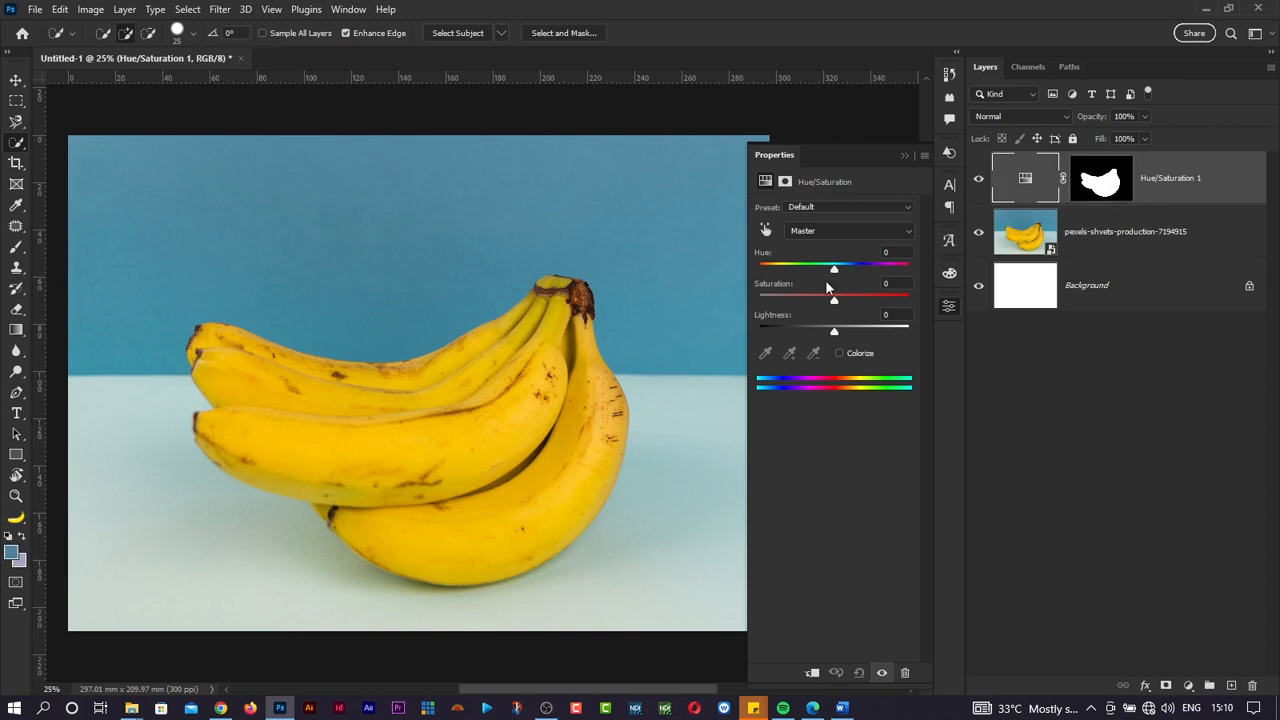
{"action": "left_click", "coordinate": [839, 353]}
{"action": "left_click_drag", "start_coordinate": [838, 272], "coordinate": [816, 303]}
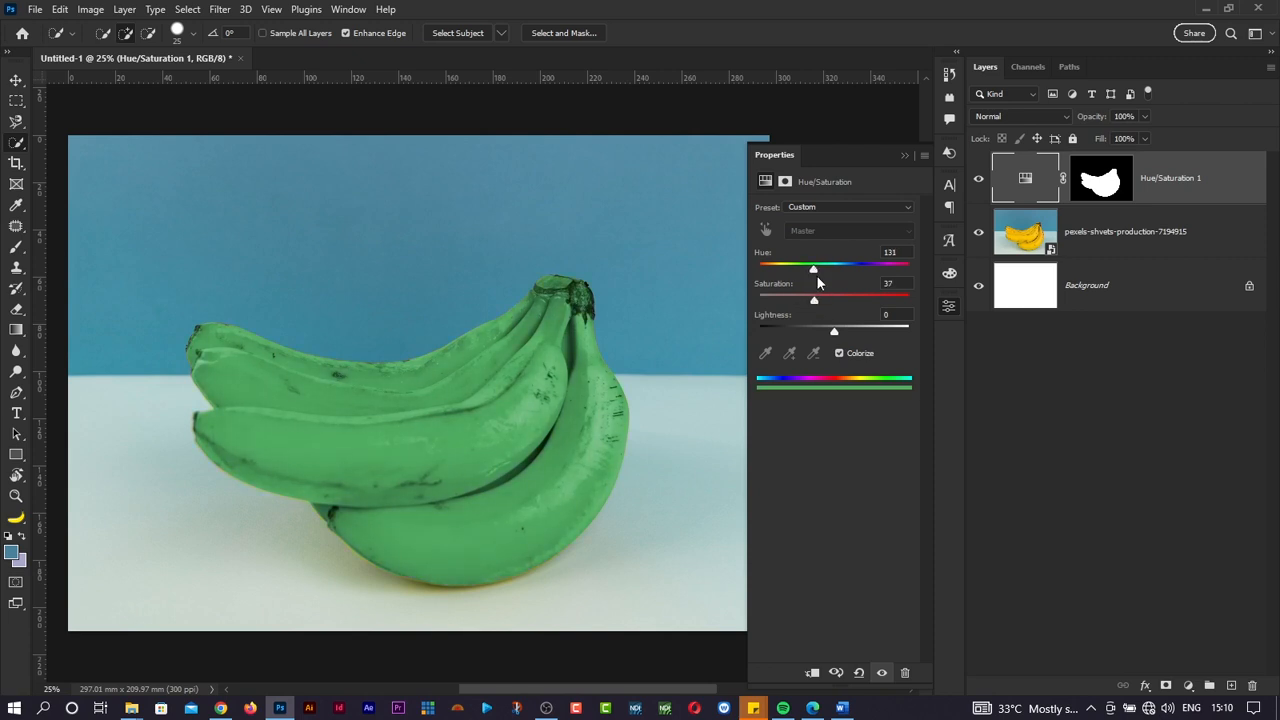
{"action": "mouse_move", "coordinate": [834, 331]}
{"action": "left_mouse_down"}
{"action": "mouse_move", "coordinate": [837, 303]}
{"action": "mouse_move", "coordinate": [798, 271]}
{"action": "mouse_move", "coordinate": [818, 272]}
{"action": "mouse_move", "coordinate": [808, 275]}
{"action": "mouse_move", "coordinate": [848, 305]}
{"action": "mouse_move", "coordinate": [834, 334]}
{"action": "mouse_move", "coordinate": [832, 302]}
{"action": "mouse_move", "coordinate": [808, 273]}
{"action": "mouse_move", "coordinate": [848, 305]}
{"action": "mouse_move", "coordinate": [839, 337]}
{"action": "mouse_move", "coordinate": [806, 335]}
{"action": "mouse_move", "coordinate": [837, 332]}
{"action": "left_mouse_up"}
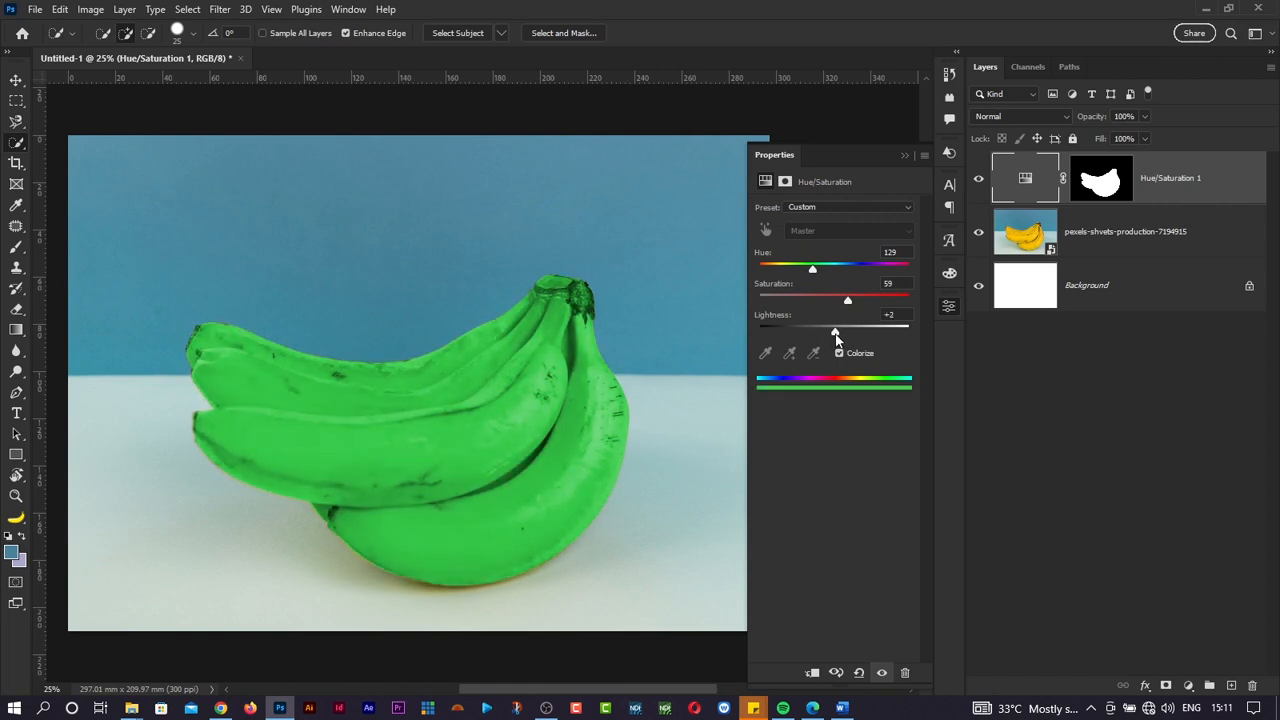
{"action": "left_click", "coordinate": [979, 182]}
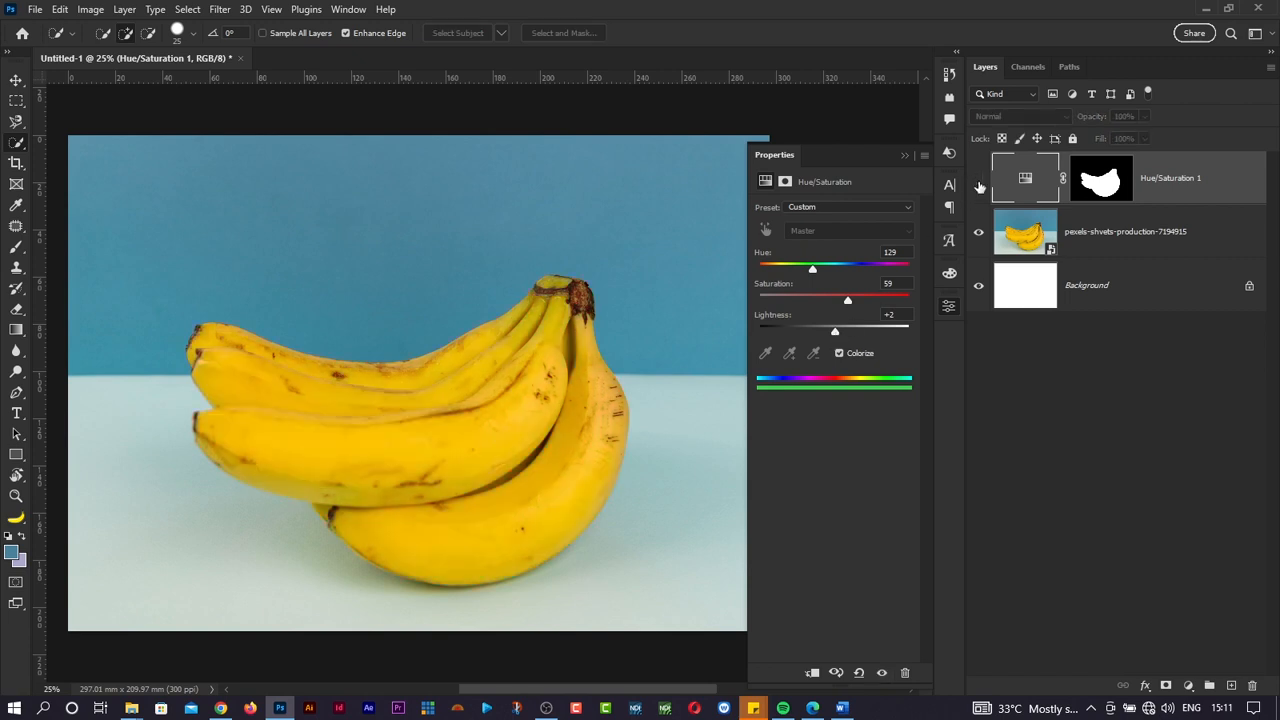
{"action": "left_click", "coordinate": [979, 183]}
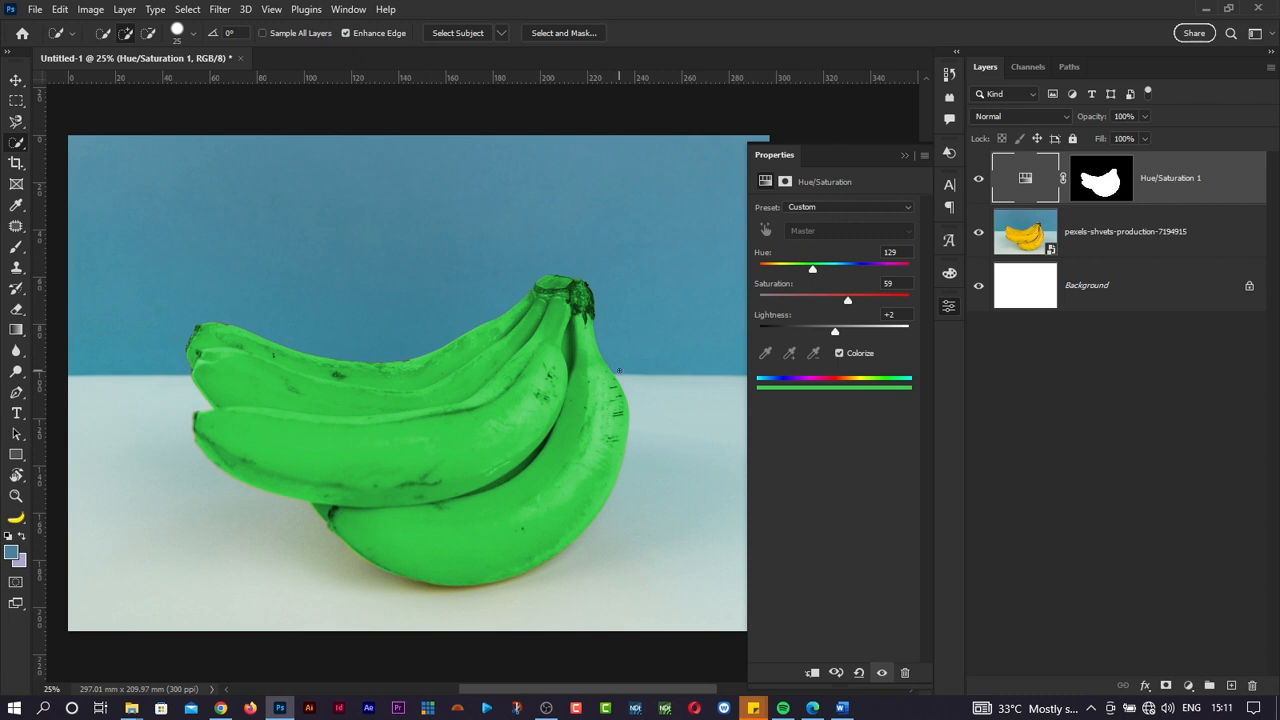
Step: Paint black on the adjustment's layer mask with a soft brush over the banana stem to restore its original color
{"action": "left_click", "coordinate": [1101, 180]}
{"action": "key", "text": "b"}
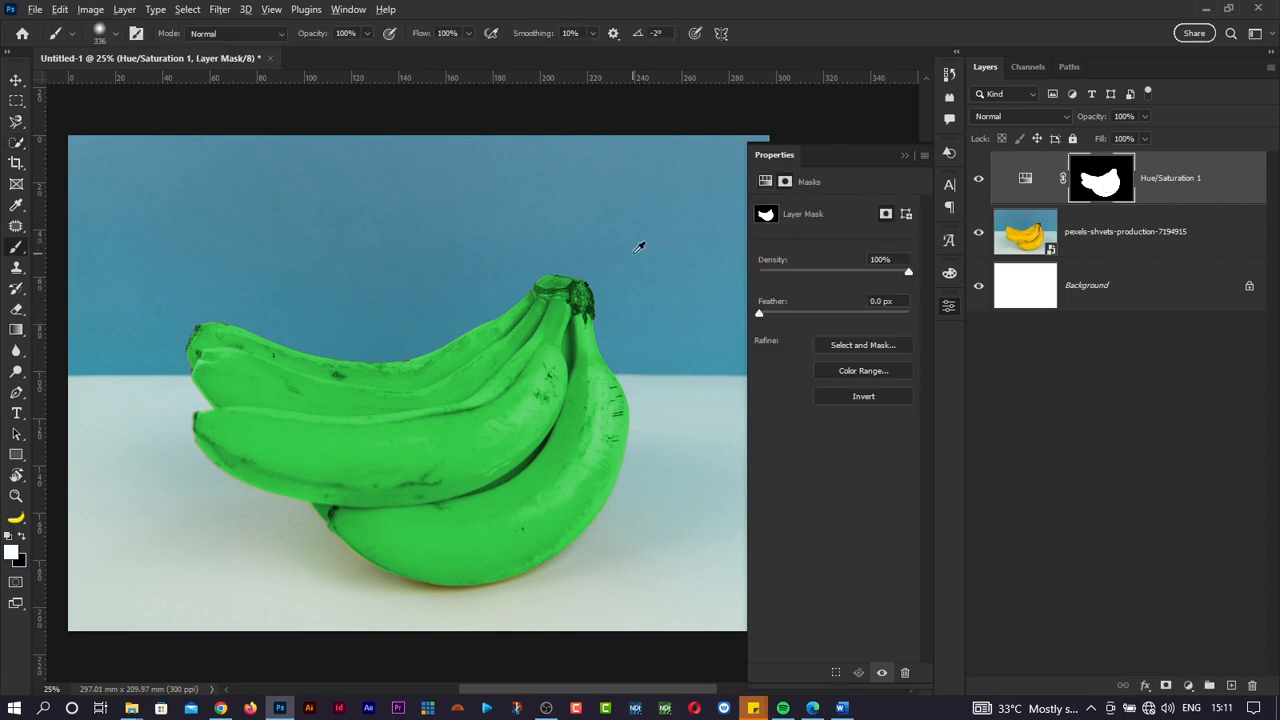
{"action": "mouse_move", "coordinate": [609, 263]}
{"action": "left_mouse_down"}
{"action": "mouse_move", "coordinate": [626, 272]}
{"action": "mouse_move", "coordinate": [571, 281]}
{"action": "mouse_move", "coordinate": [630, 267]}
{"action": "mouse_move", "coordinate": [625, 284]}
{"action": "left_mouse_up"}
{"action": "left_click_drag", "start_coordinate": [625, 354], "coordinate": [628, 362]}
{"action": "scroll", "coordinate": [628, 362], "scroll_direction": "up", "scroll_amount": 3}
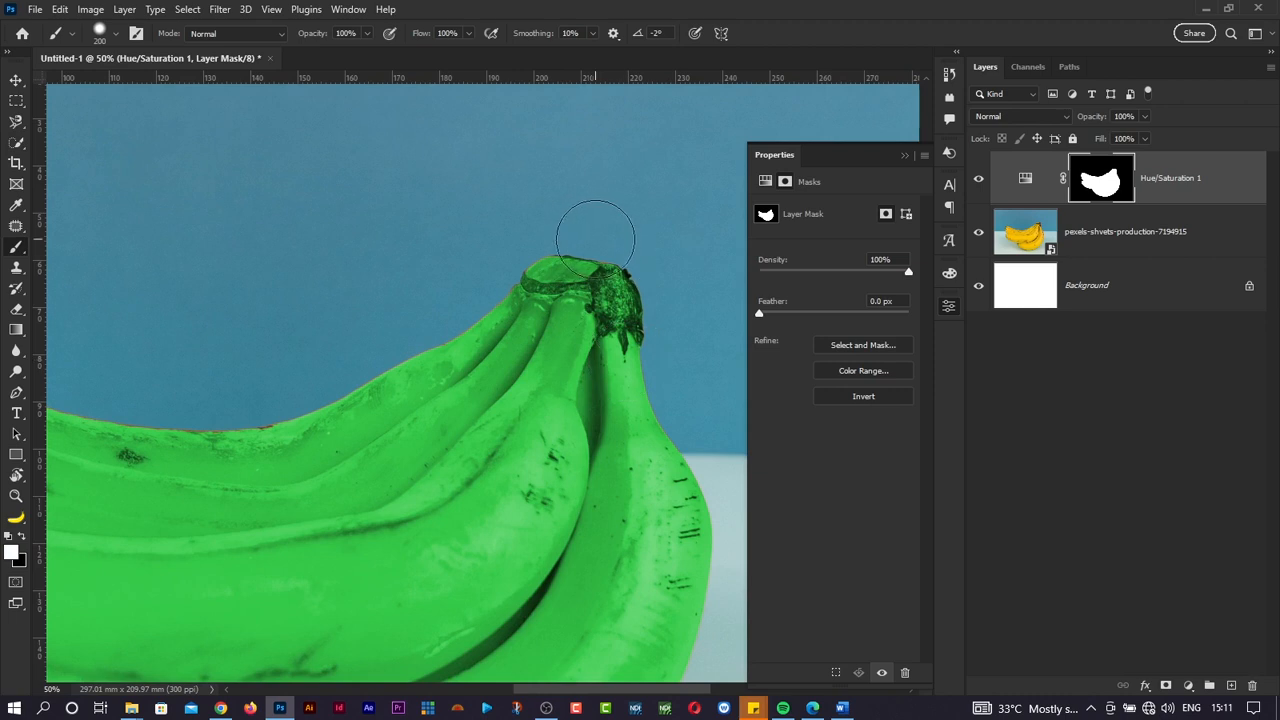
{"action": "mouse_move", "coordinate": [591, 229]}
{"action": "left_mouse_down"}
{"action": "mouse_move", "coordinate": [634, 291]}
{"action": "mouse_move", "coordinate": [545, 262]}
{"action": "mouse_move", "coordinate": [621, 231]}
{"action": "mouse_move", "coordinate": [592, 231]}
{"action": "mouse_move", "coordinate": [605, 290]}
{"action": "mouse_move", "coordinate": [583, 275]}
{"action": "mouse_move", "coordinate": [641, 296]}
{"action": "mouse_move", "coordinate": [615, 284]}
{"action": "mouse_move", "coordinate": [568, 326]}
{"action": "left_mouse_up"}
{"action": "key", "text": "x"}
{"action": "key", "text": "ctrl+minus"}
{"action": "key", "text": "ctrl+minus"}
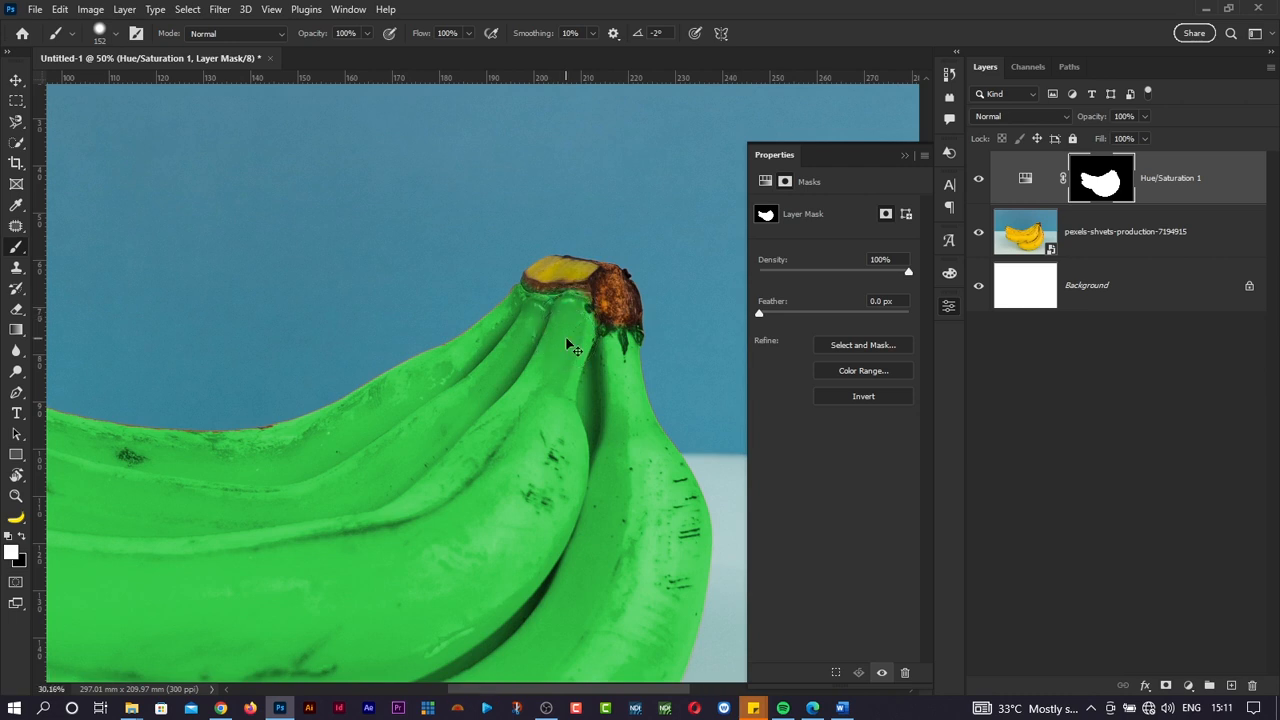
Step: Collapse the adjustment properties and delete the Hue/Saturation 1 layer and the banana photo layer
{"action": "left_click", "coordinate": [948, 307]}
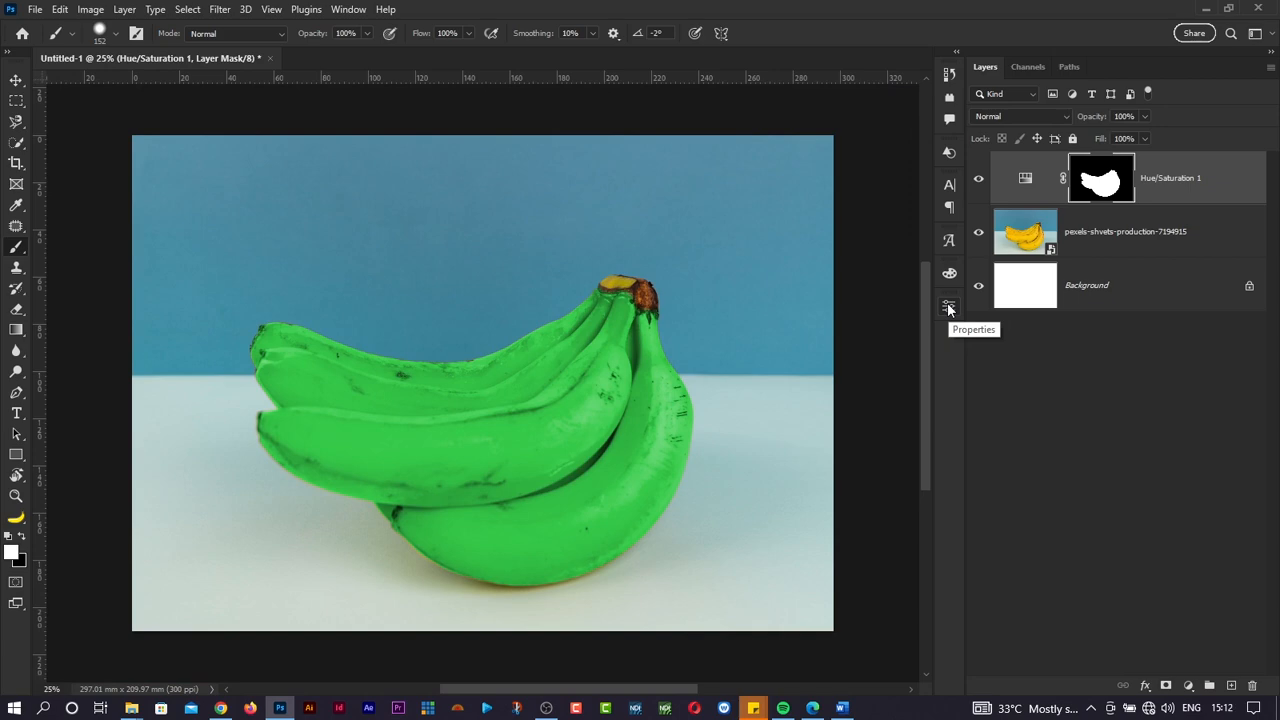
{"action": "key", "text": "Delete"}
{"action": "key", "text": "Delete"}
{"action": "key", "text": "Delete"}
Step: Switch to File Explorer and open the designer's own folder inside Documents > Design on drive D
{"action": "key", "text": "alt+Tab"}
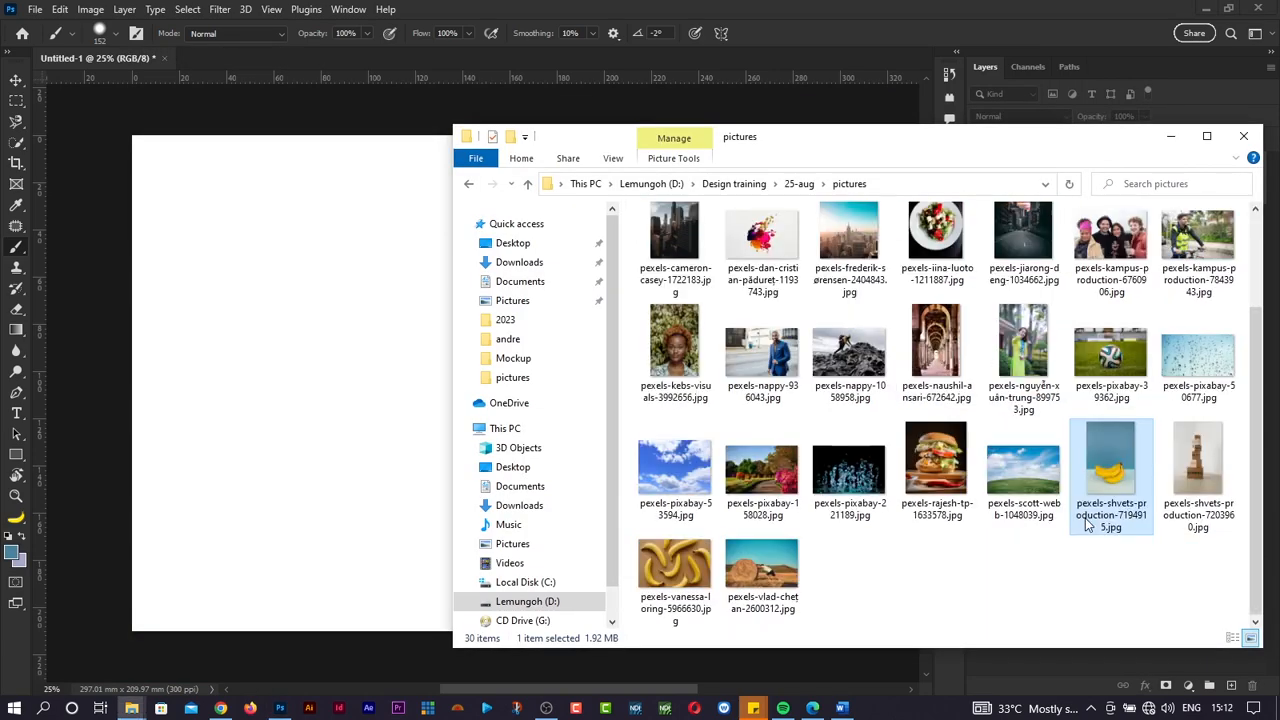
{"action": "scroll", "coordinate": [1087, 525], "scroll_direction": "up", "scroll_amount": 2}
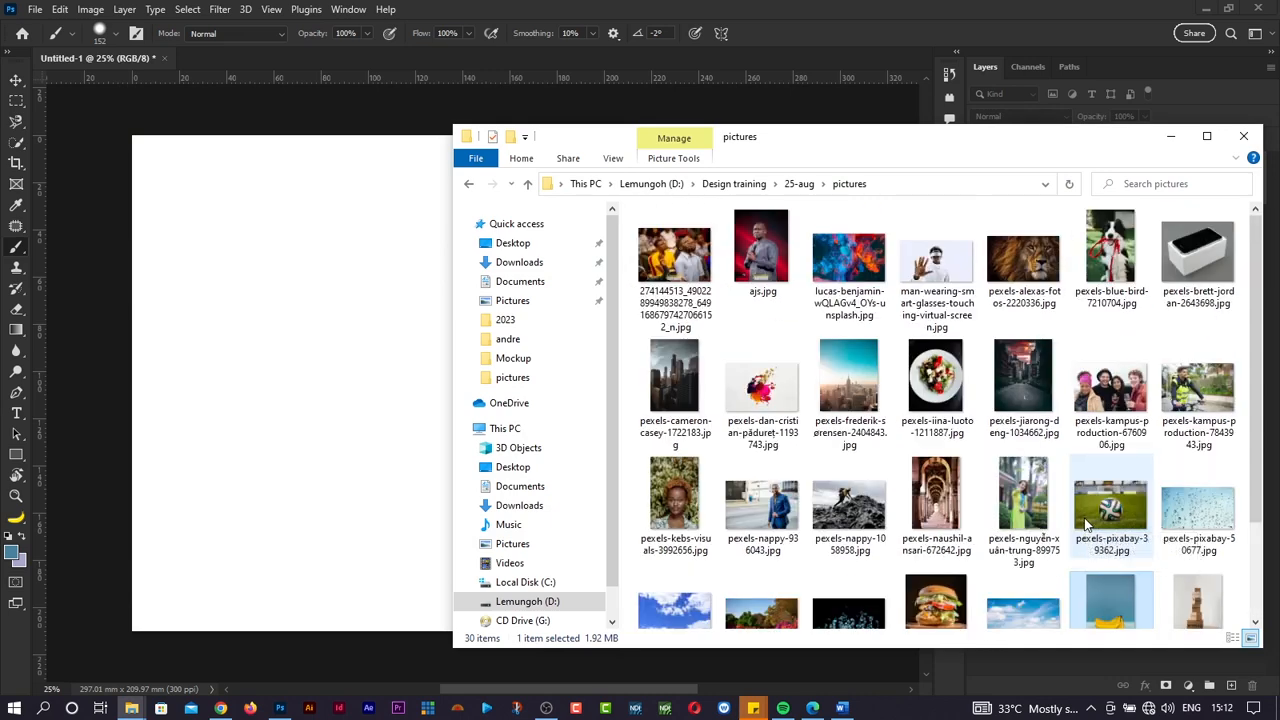
{"action": "scroll", "coordinate": [1087, 525], "scroll_direction": "down", "scroll_amount": 2}
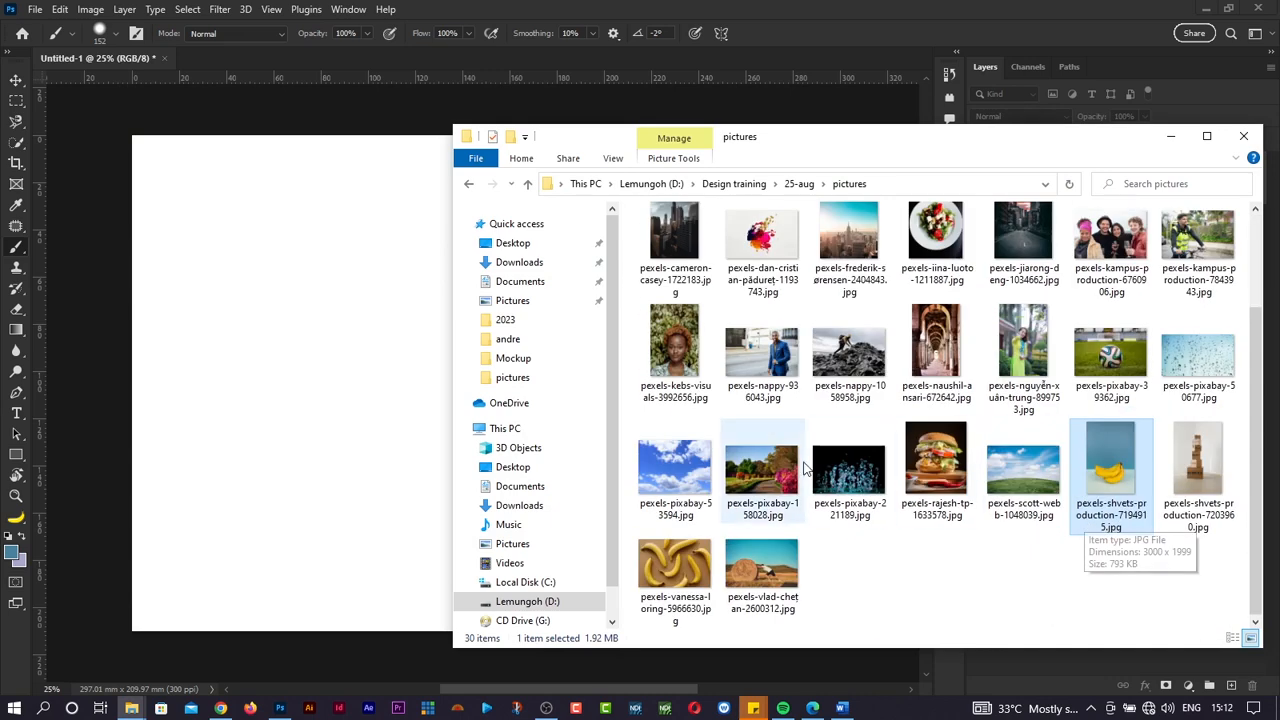
{"action": "left_click", "coordinate": [516, 342]}
{"action": "left_click", "coordinate": [781, 184]}
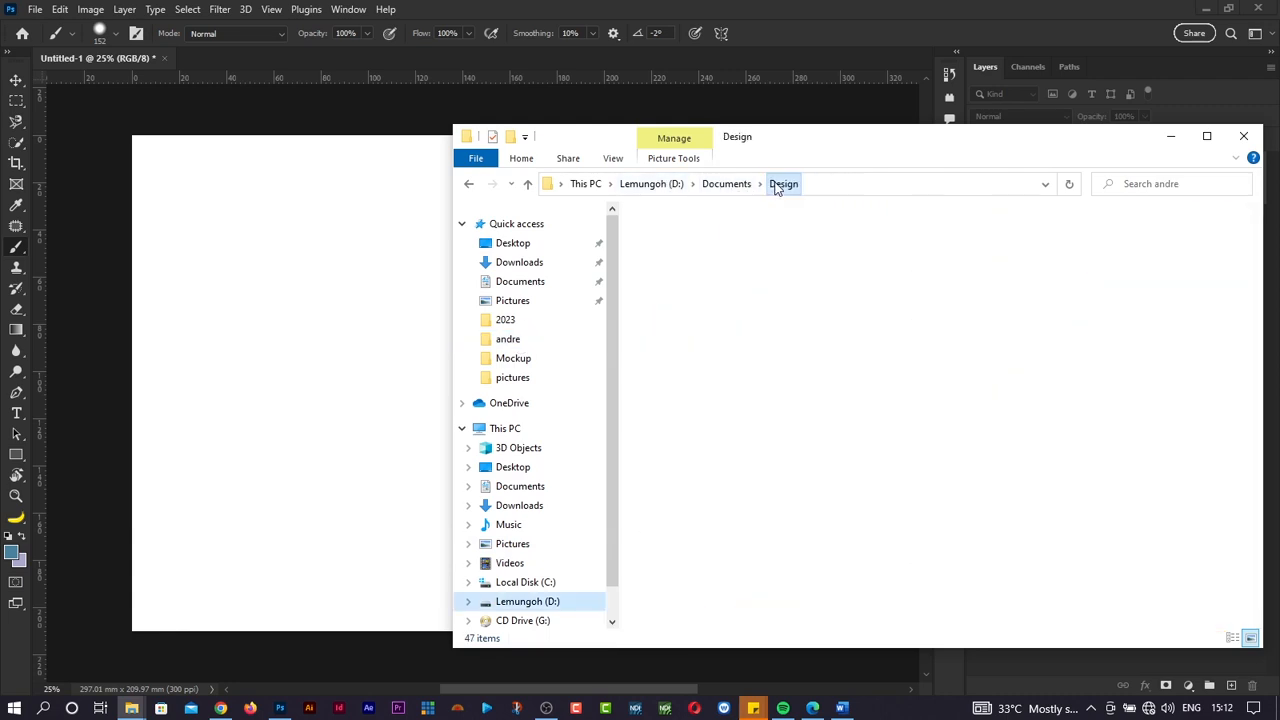
{"action": "left_click", "coordinate": [755, 262]}
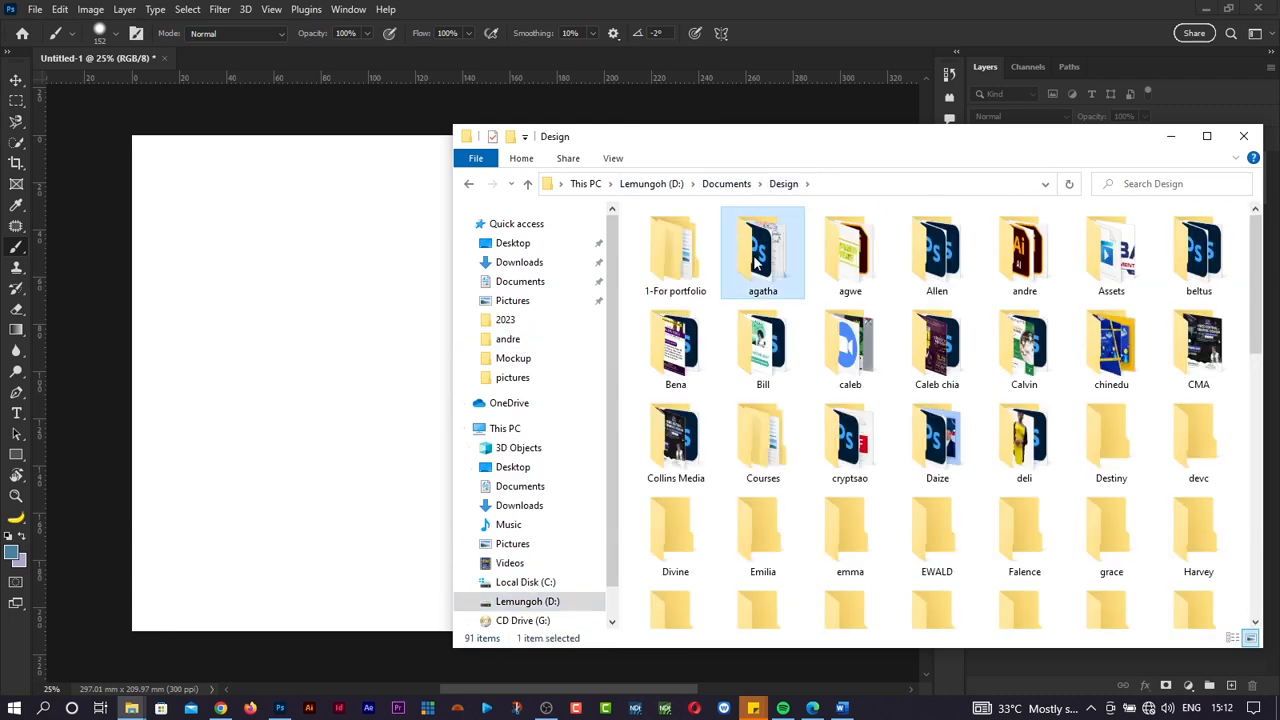
{"action": "key", "text": "f"}
{"action": "key", "text": "Return"}
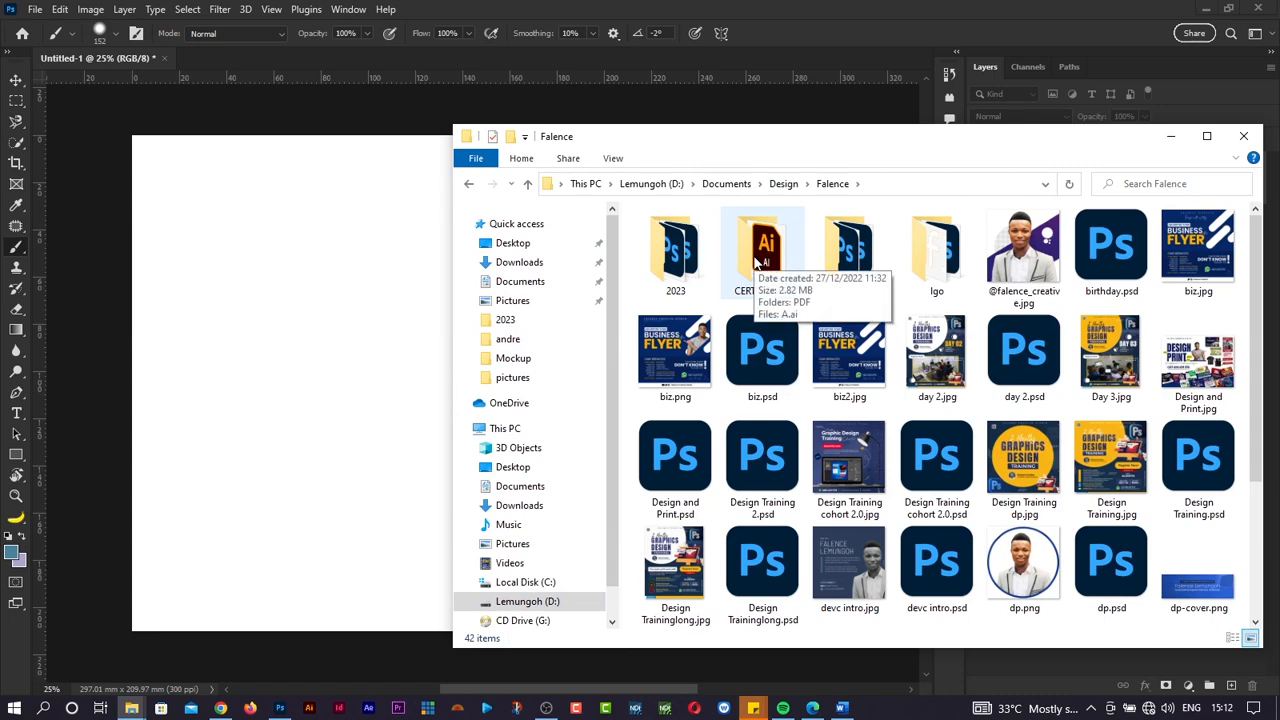
Step: Place the photo of the man in the blue T-shirt from 2023 > 30 days of photoshop > Days > Day 8 > images
{"action": "double_click", "coordinate": [675, 250]}
{"action": "double_click", "coordinate": [678, 245]}
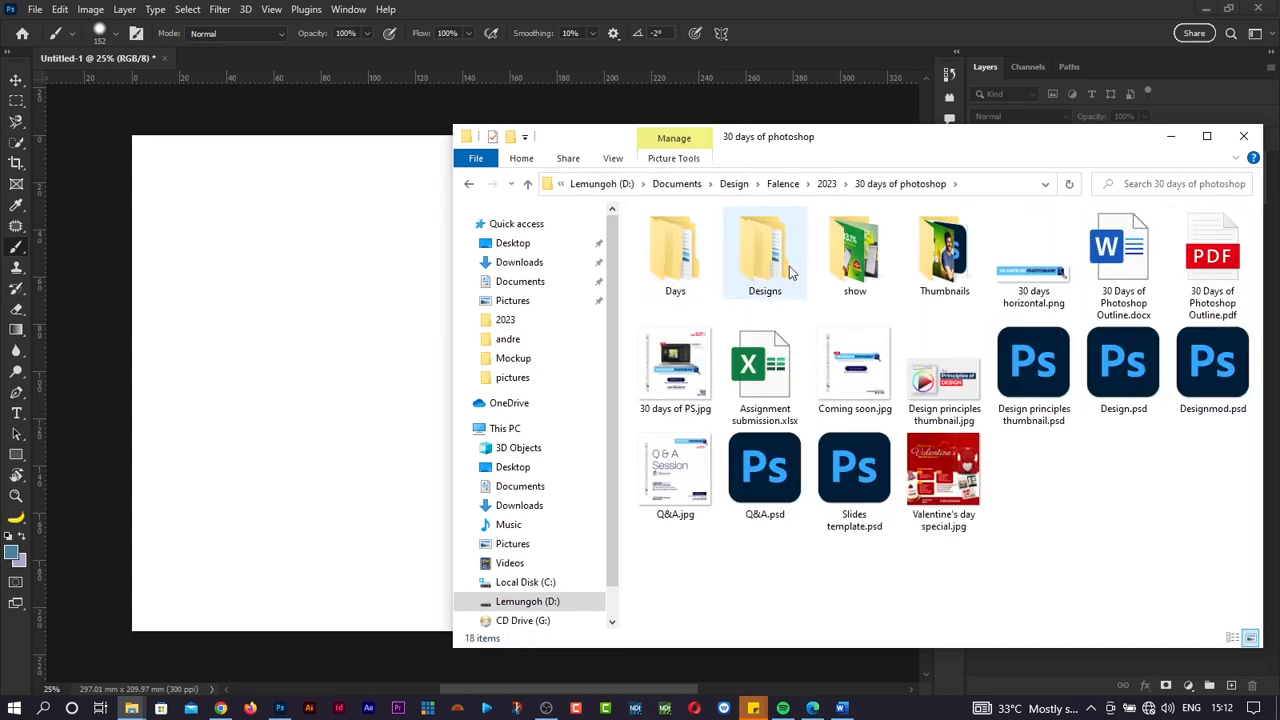
{"action": "left_click", "coordinate": [688, 265]}
{"action": "double_click", "coordinate": [688, 265]}
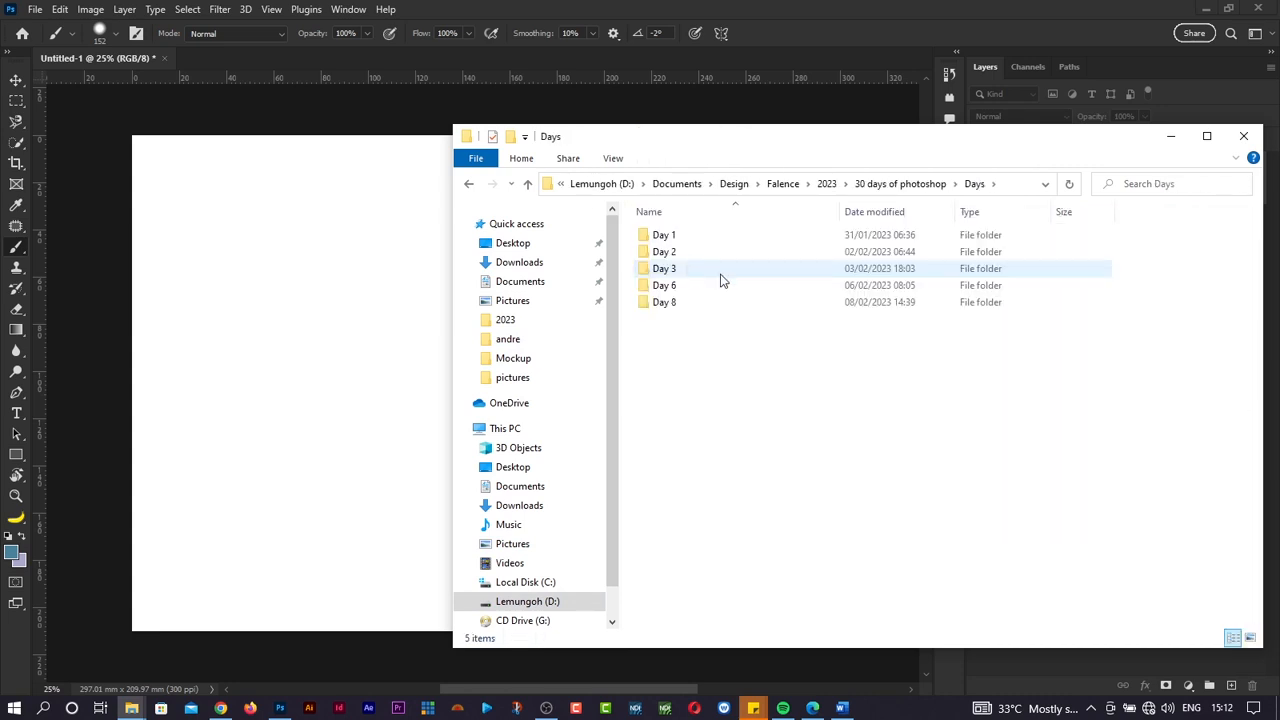
{"action": "double_click", "coordinate": [676, 301]}
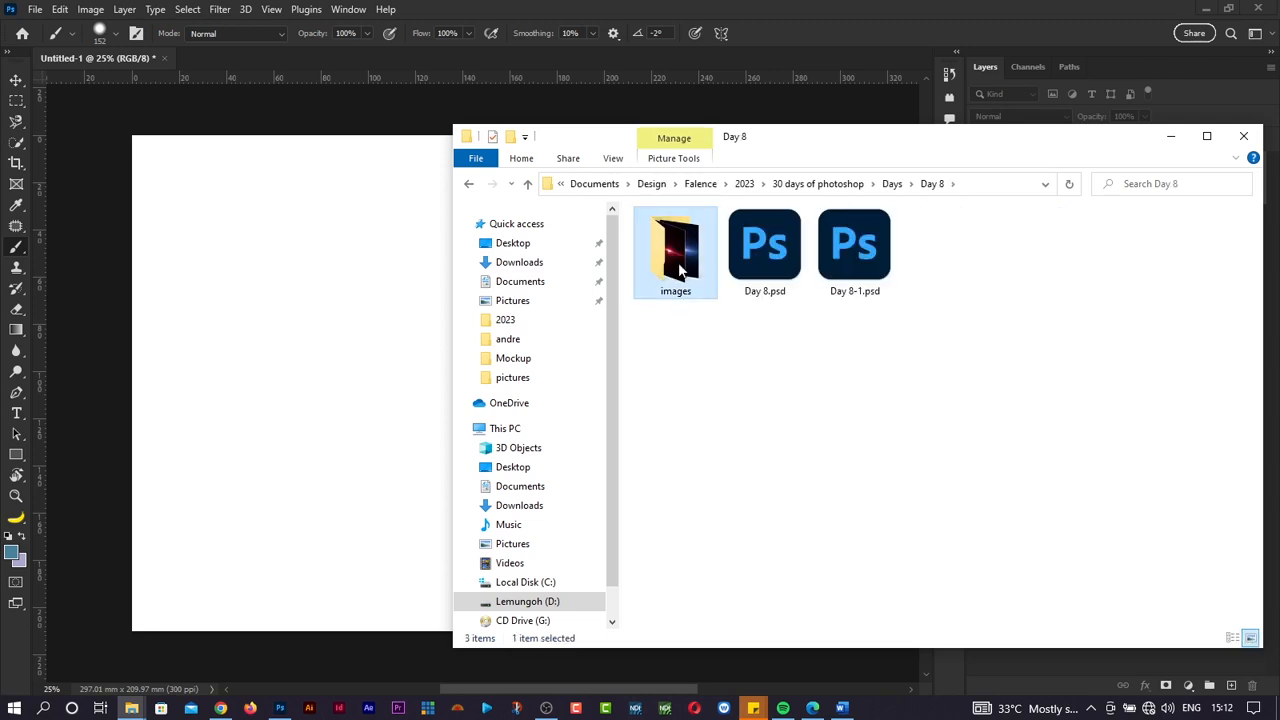
{"action": "double_click", "coordinate": [676, 262]}
{"action": "left_click_drag", "start_coordinate": [1212, 252], "coordinate": [414, 430]}
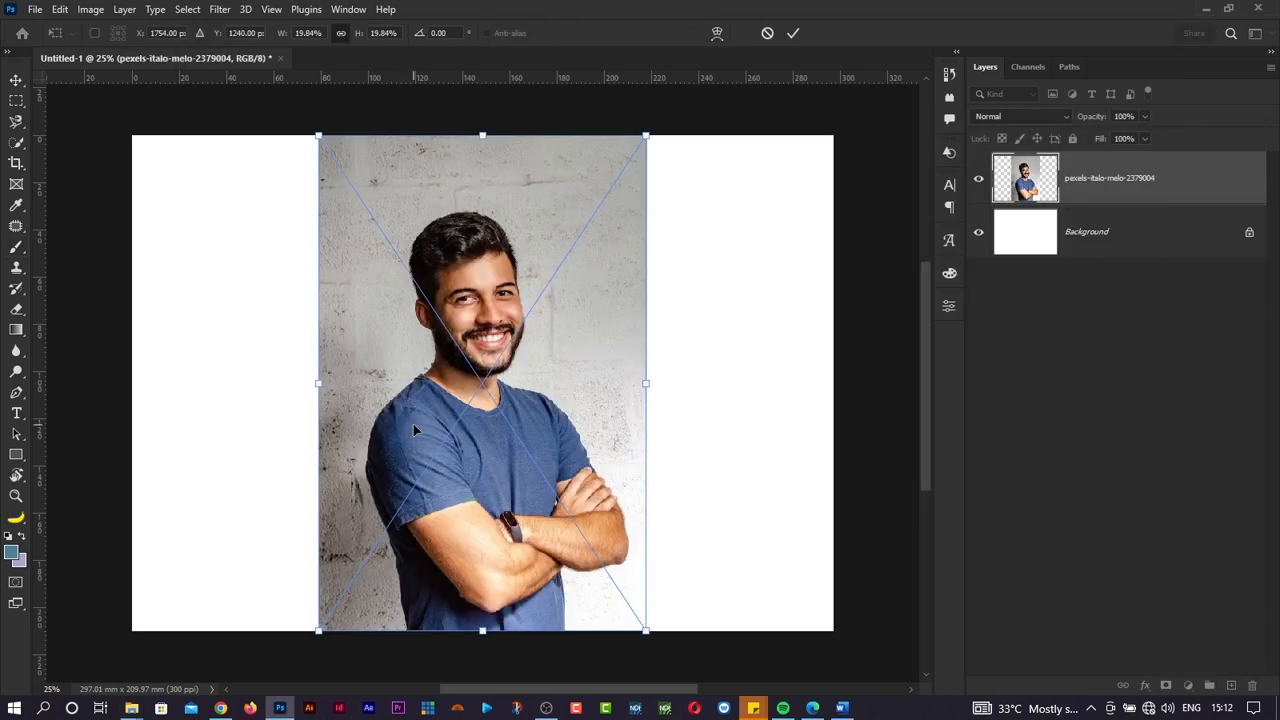
{"action": "key", "text": "Return"}
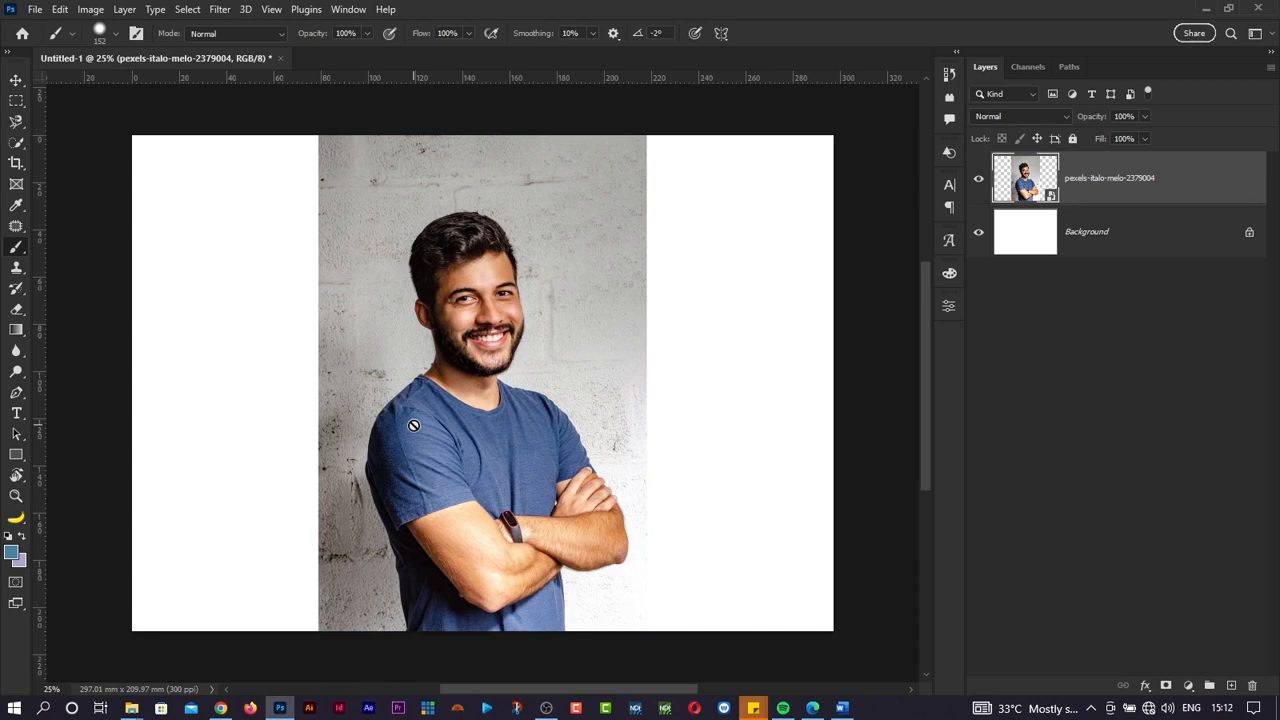
Step: Select the man with Select Subject and add a Hue/Saturation adjustment layer masked to that selection
{"action": "key", "text": "ctrl+plus"}
{"action": "key", "text": "ctrl+plus"}
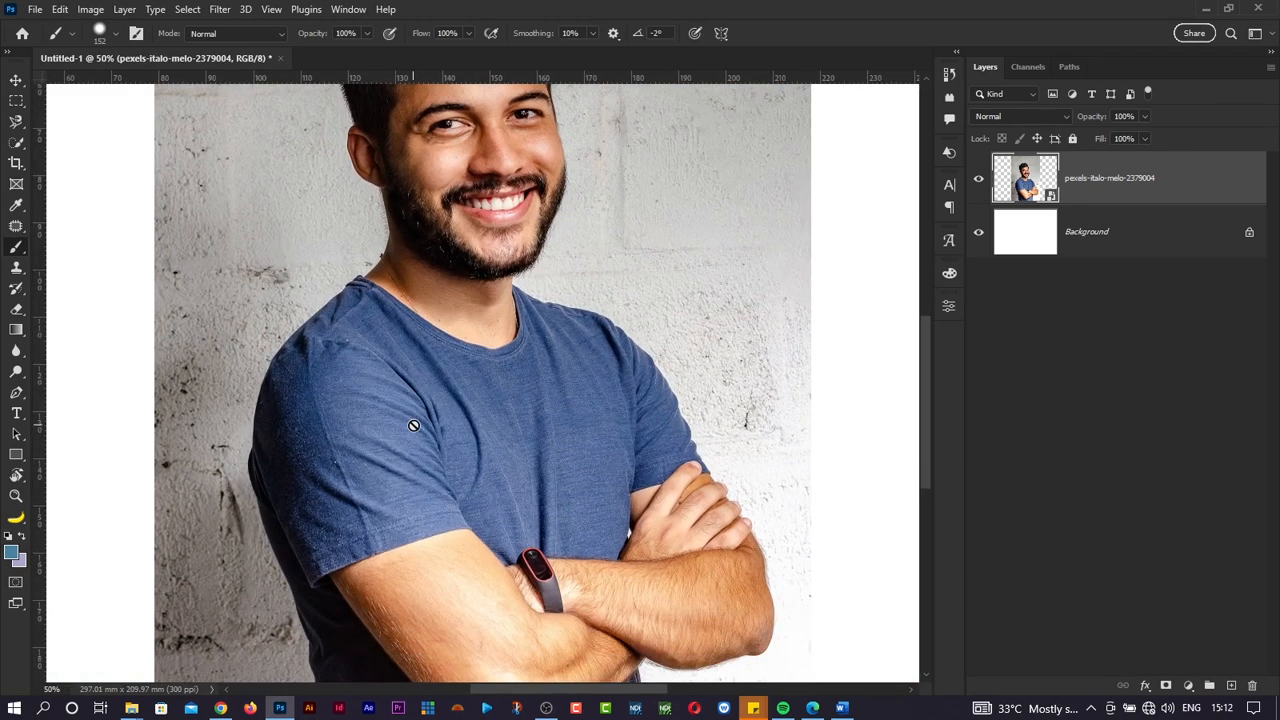
{"action": "scroll", "coordinate": [413, 425], "scroll_direction": "down", "scroll_amount": 3}
{"action": "scroll", "coordinate": [413, 425], "scroll_direction": "up", "scroll_amount": 1}
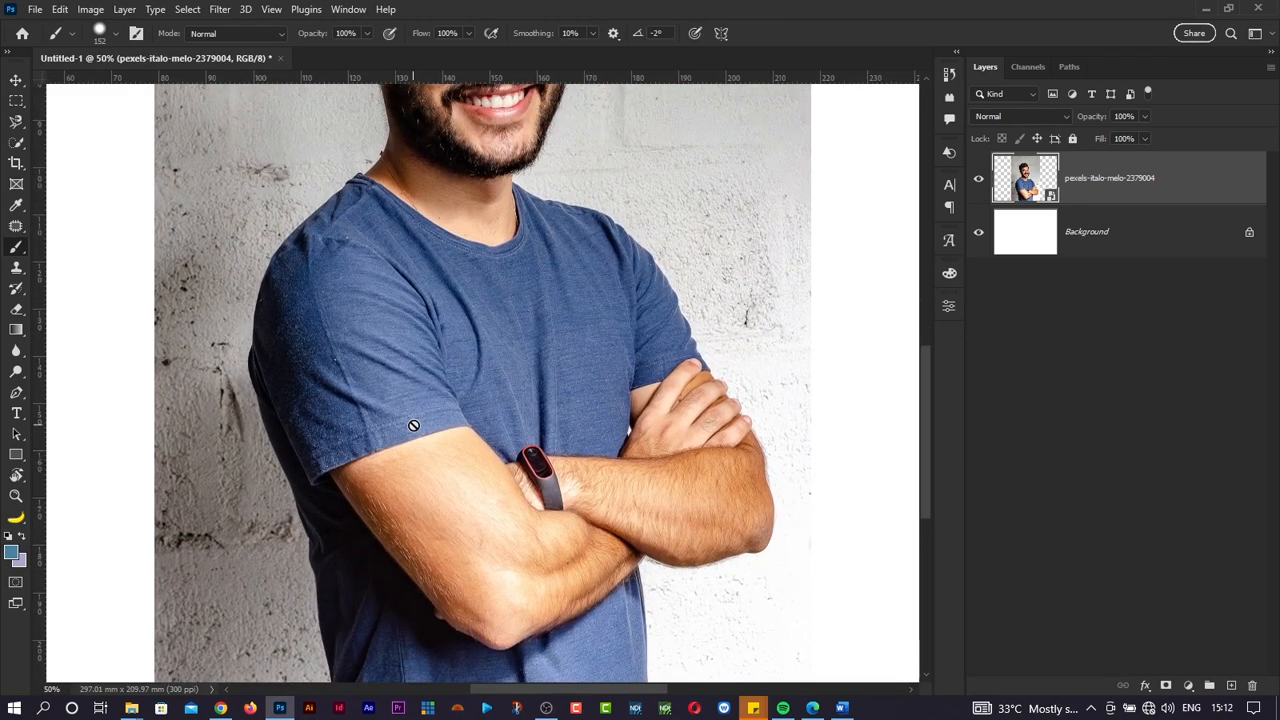
{"action": "scroll", "coordinate": [413, 425], "scroll_direction": "down", "scroll_amount": 3}
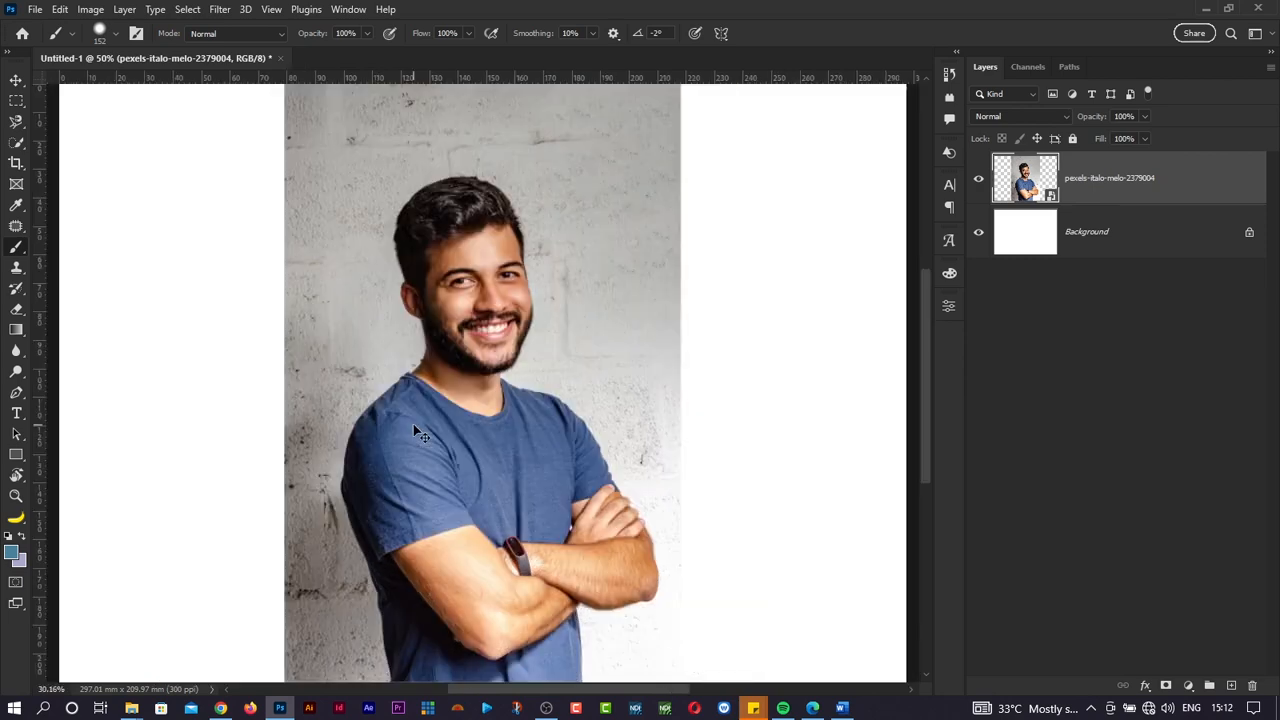
{"action": "key", "text": "w"}
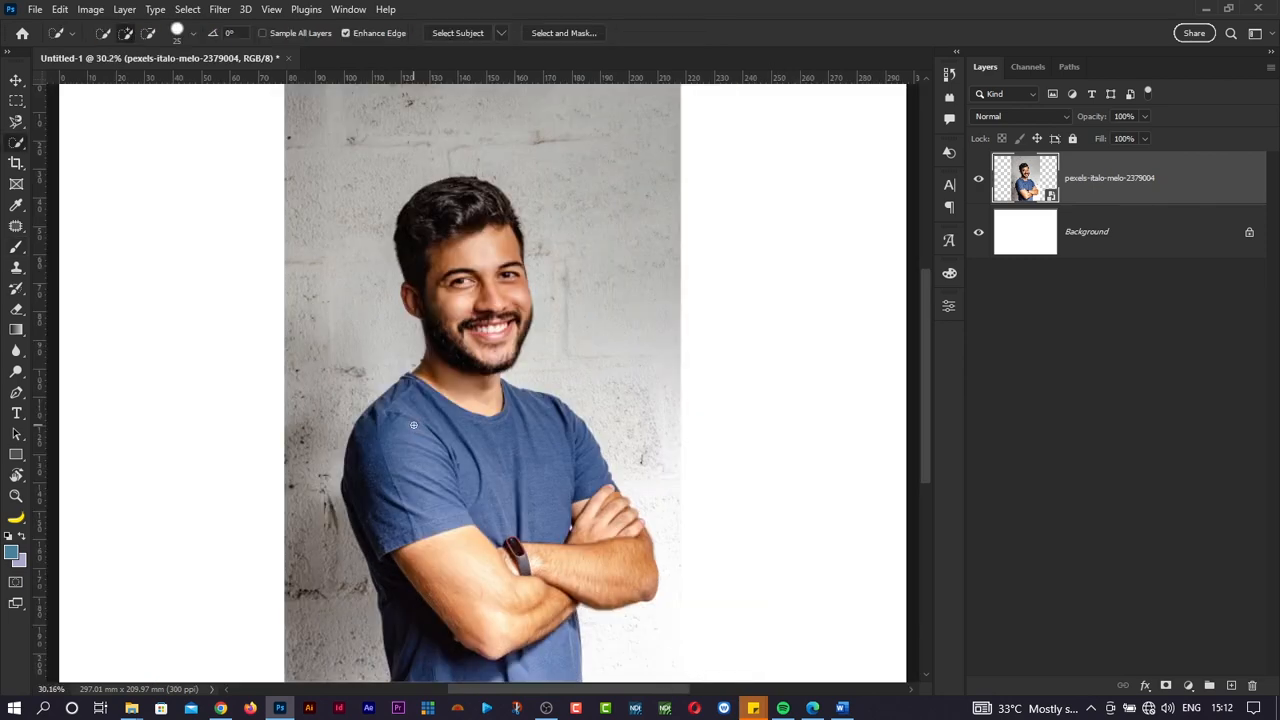
{"action": "left_click", "coordinate": [455, 31]}
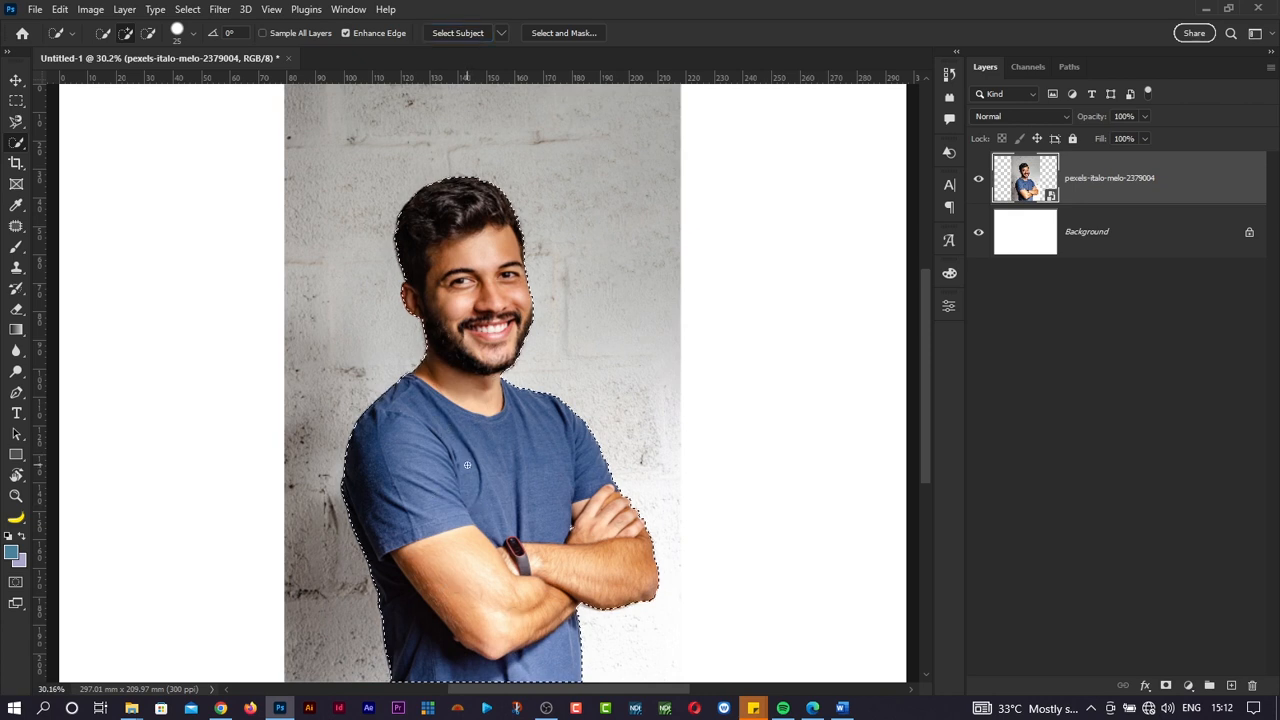
{"action": "key", "text": "ctrl+d"}
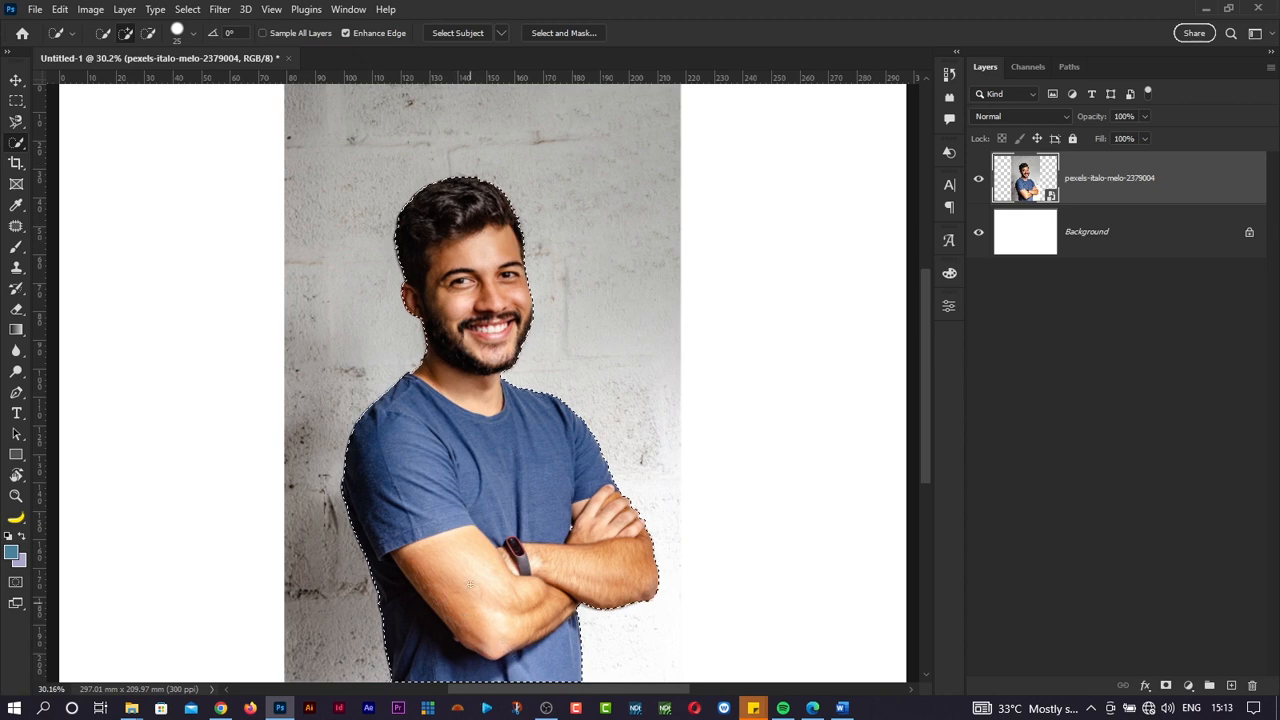
{"action": "left_click", "coordinate": [1188, 686]}
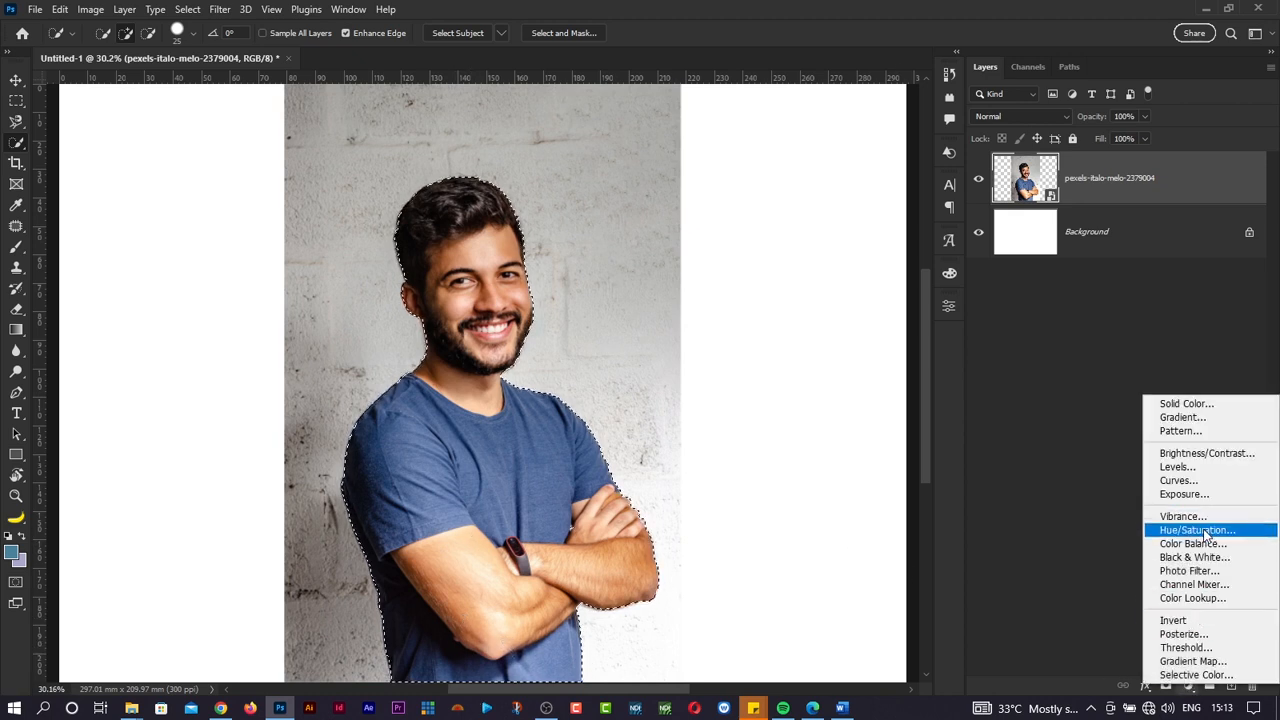
{"action": "left_click", "coordinate": [1195, 530]}
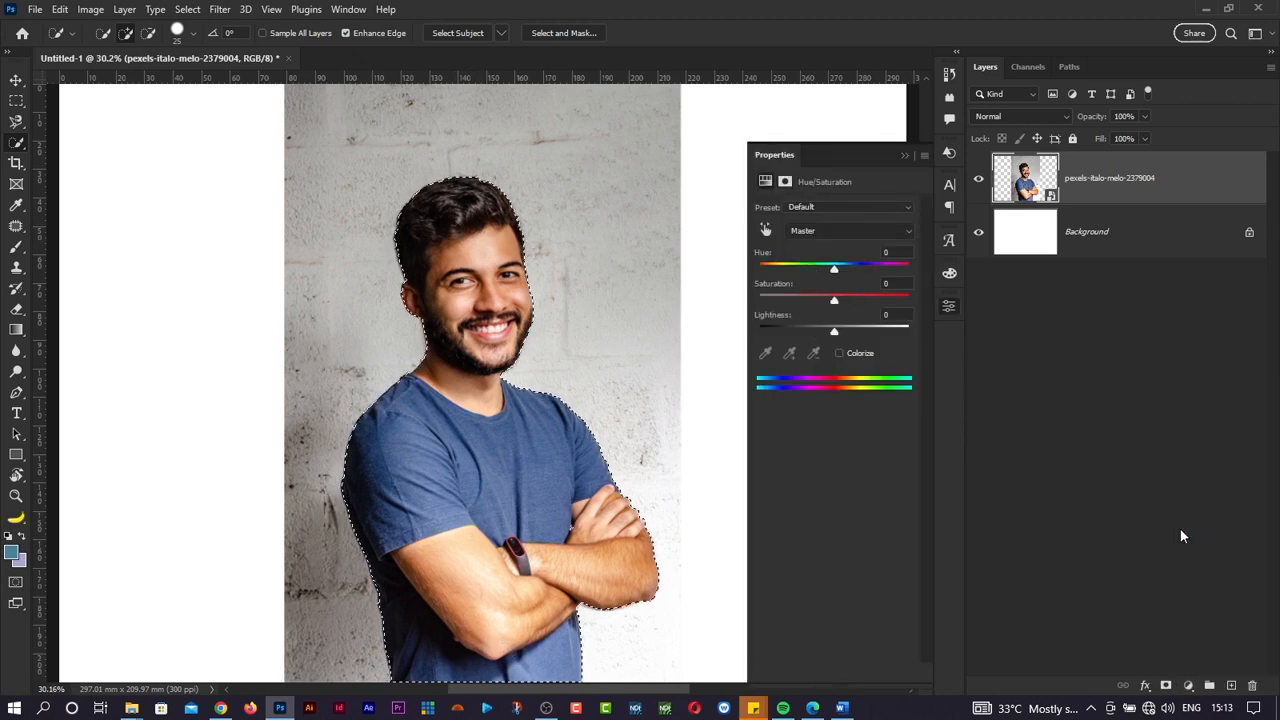
Step: Colorize the man green with Hue 121, Saturation 49 and Lightness -11
{"action": "left_click", "coordinate": [840, 353]}
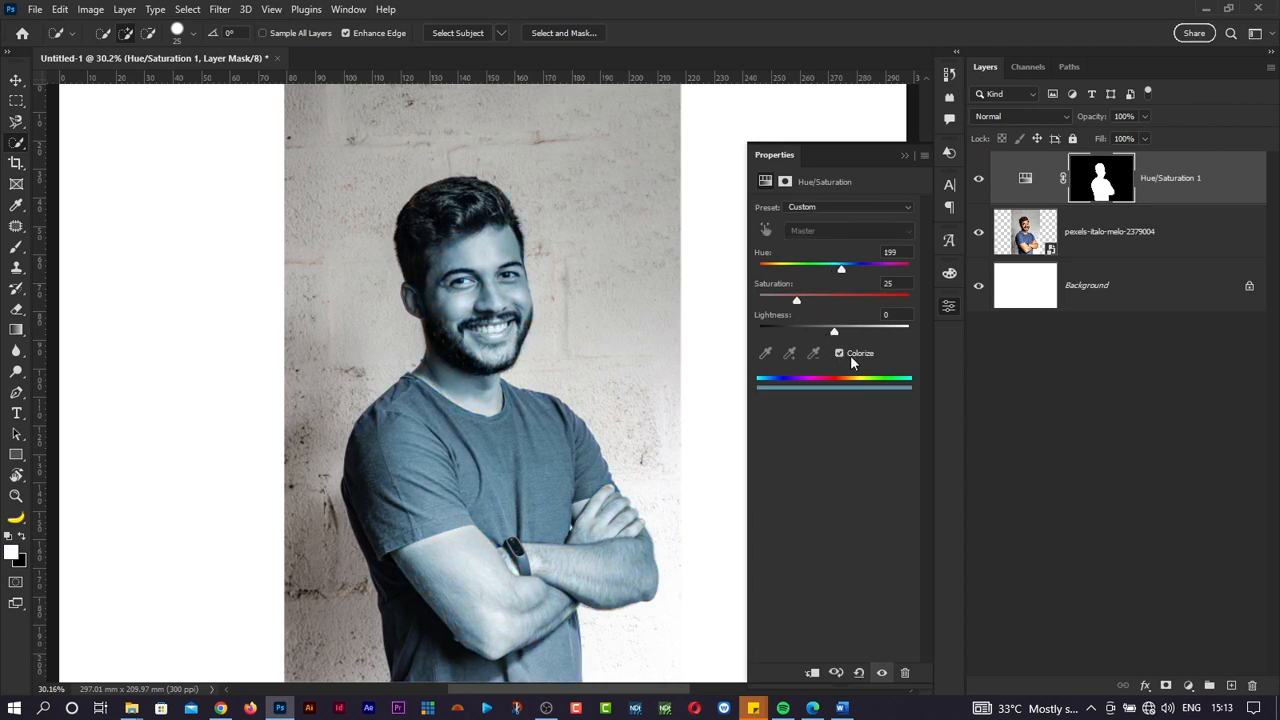
{"action": "left_click_drag", "start_coordinate": [841, 268], "coordinate": [788, 271]}
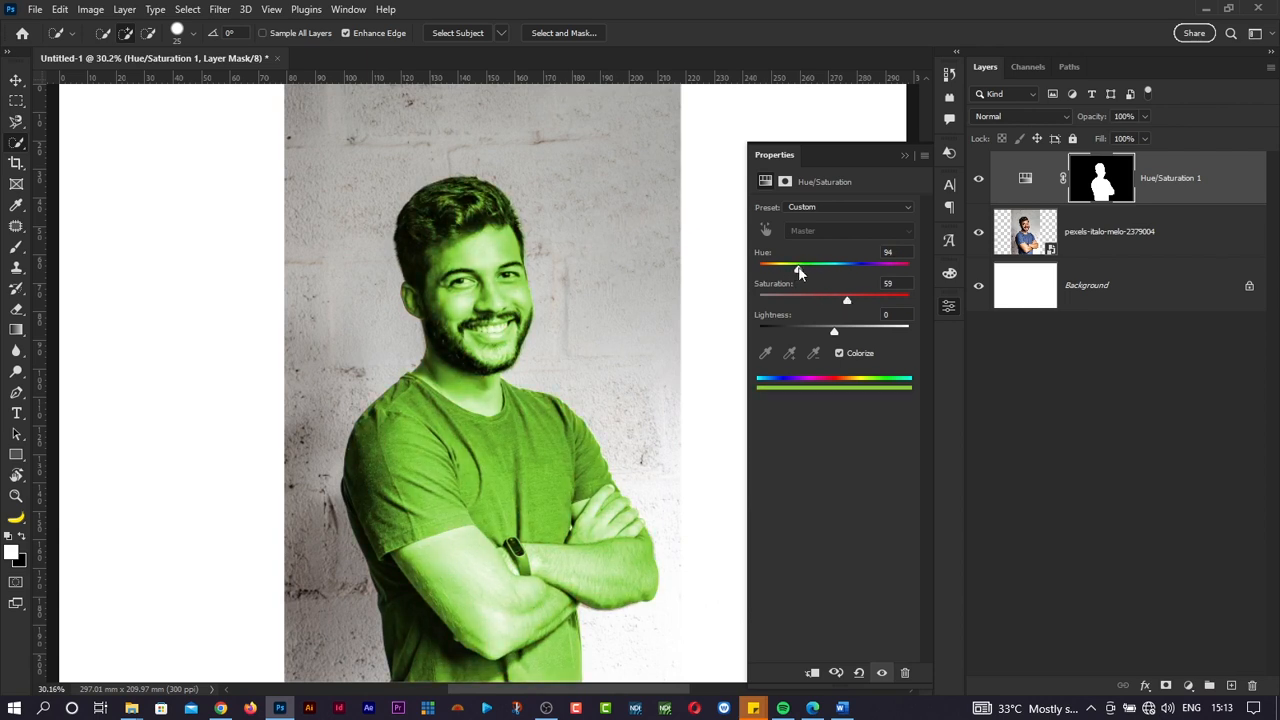
{"action": "mouse_move", "coordinate": [832, 329]}
{"action": "left_mouse_down"}
{"action": "mouse_move", "coordinate": [830, 301]}
{"action": "mouse_move", "coordinate": [851, 331]}
{"action": "mouse_move", "coordinate": [826, 335]}
{"action": "left_mouse_up"}
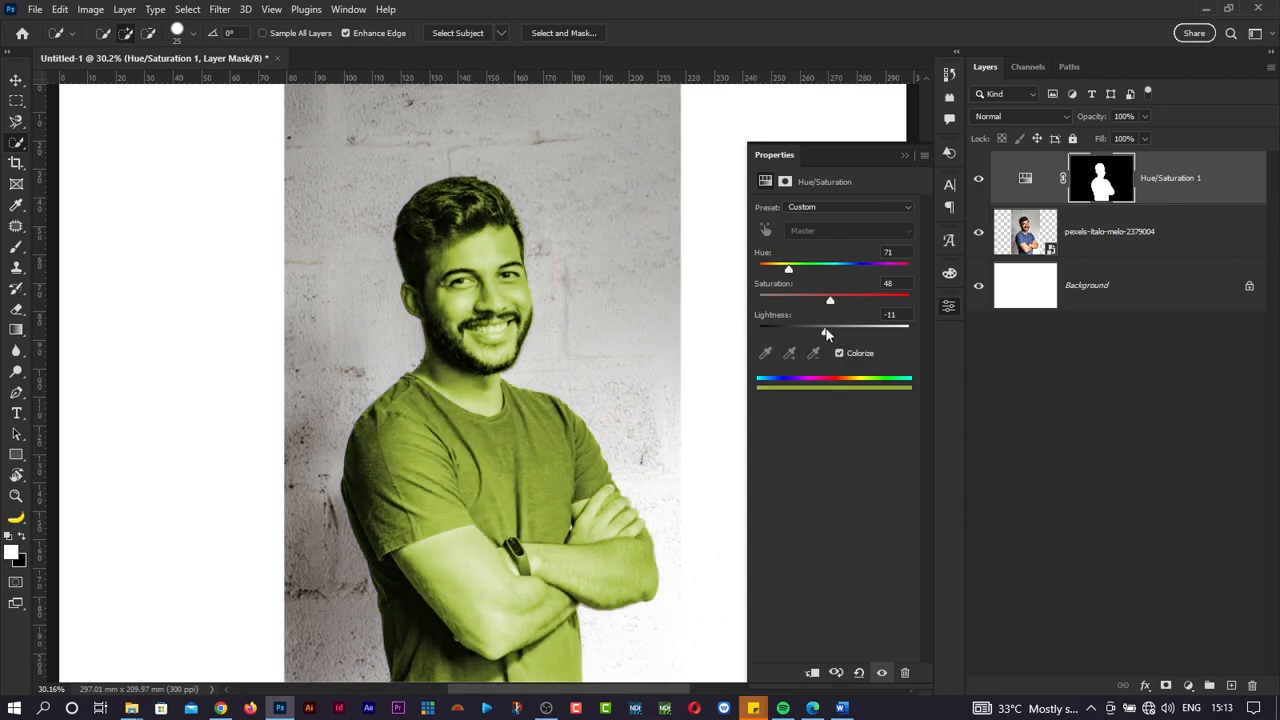
{"action": "left_click_drag", "start_coordinate": [790, 270], "coordinate": [858, 304]}
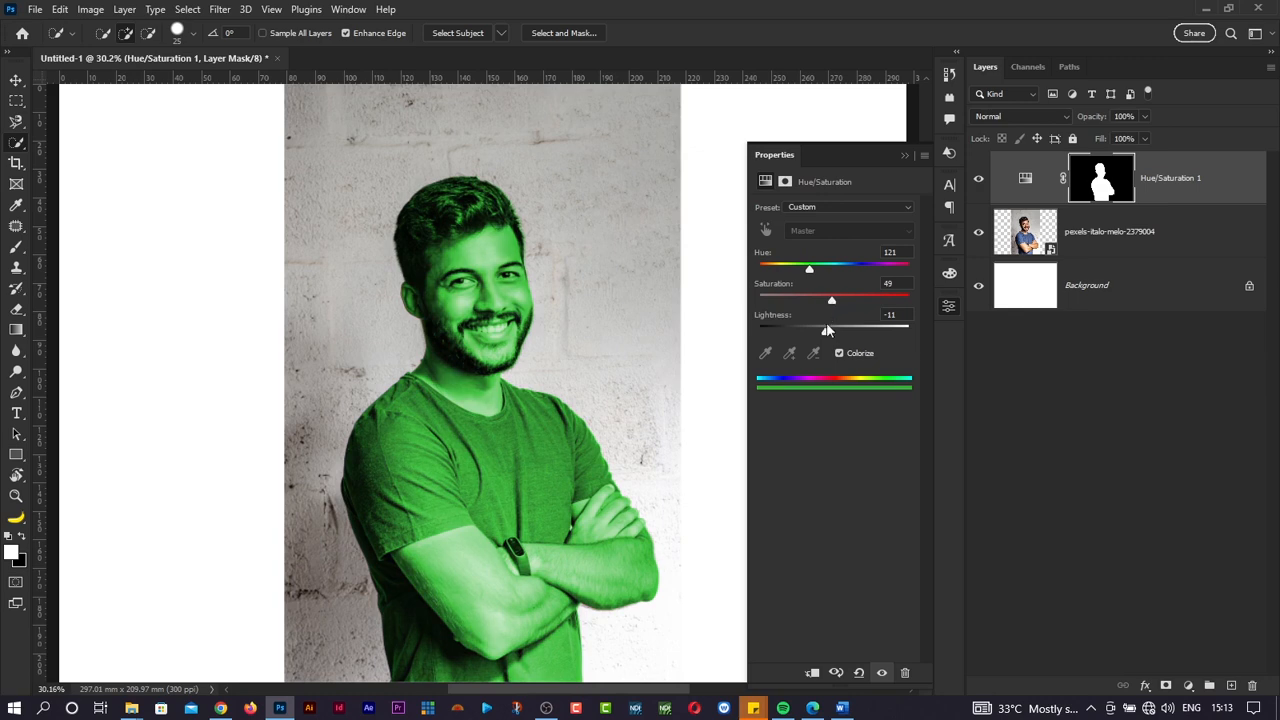
Step: Adjust the man's green colorization to Hue 135, Saturation 42 and Lightness +2
{"action": "mouse_move", "coordinate": [826, 326]}
{"action": "left_mouse_down"}
{"action": "mouse_move", "coordinate": [808, 329]}
{"action": "mouse_move", "coordinate": [842, 331]}
{"action": "mouse_move", "coordinate": [811, 302]}
{"action": "mouse_move", "coordinate": [836, 335]}
{"action": "left_mouse_up"}
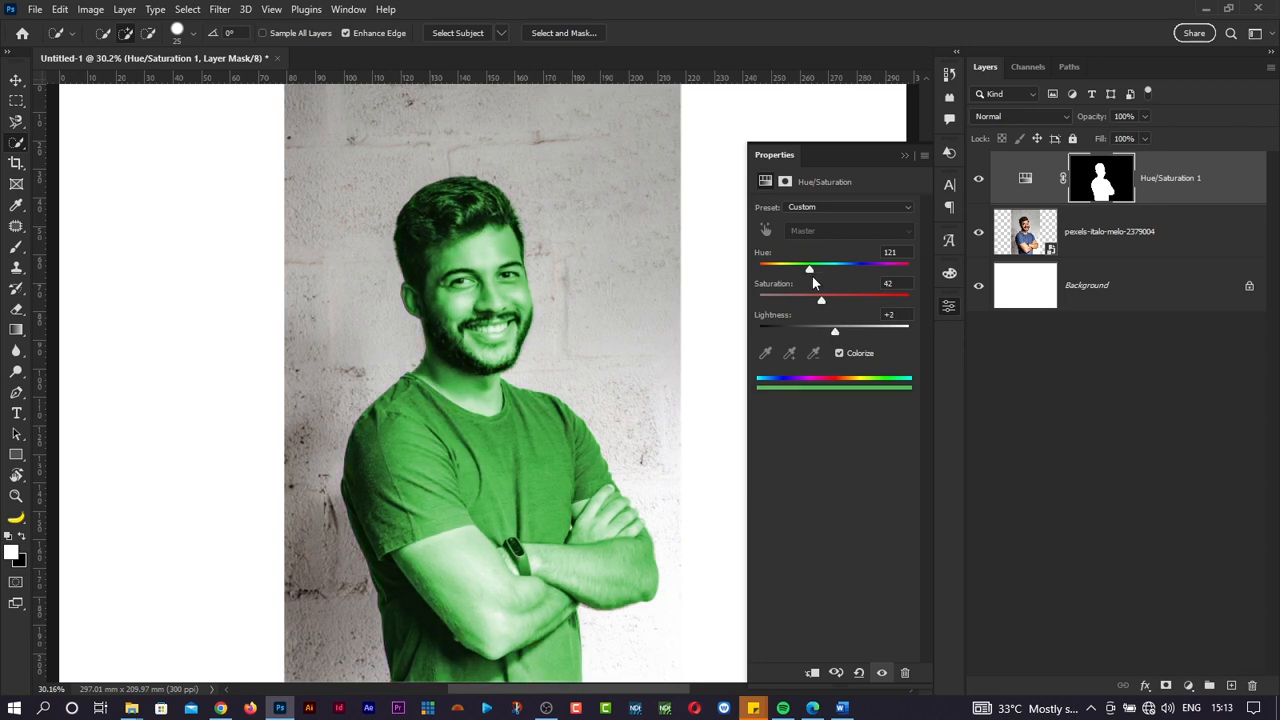
{"action": "mouse_move", "coordinate": [810, 272]}
{"action": "left_mouse_down"}
{"action": "mouse_move", "coordinate": [783, 271]}
{"action": "mouse_move", "coordinate": [811, 272]}
{"action": "left_mouse_up"}
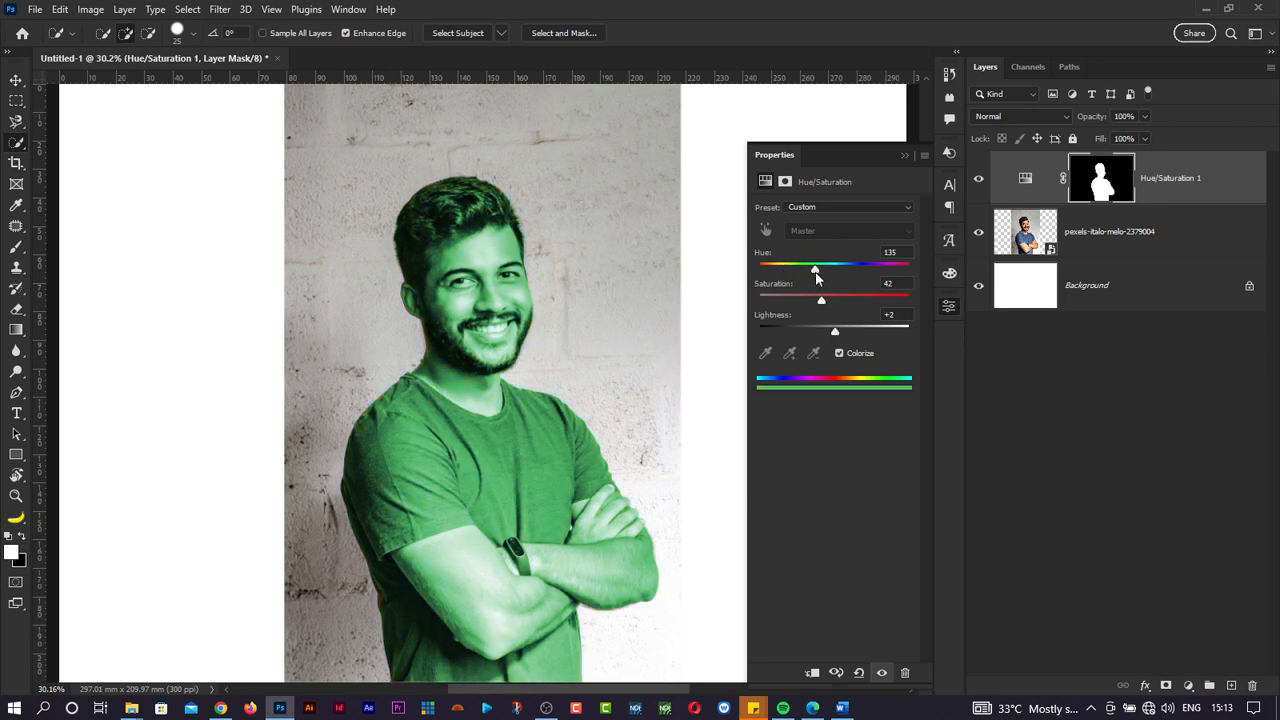
Step: Paint black with the Brush on the Hue/Saturation mask to remove the green from the man's face, hair, neck and arms
{"action": "left_click", "coordinate": [1113, 193]}
{"action": "key", "text": "b"}
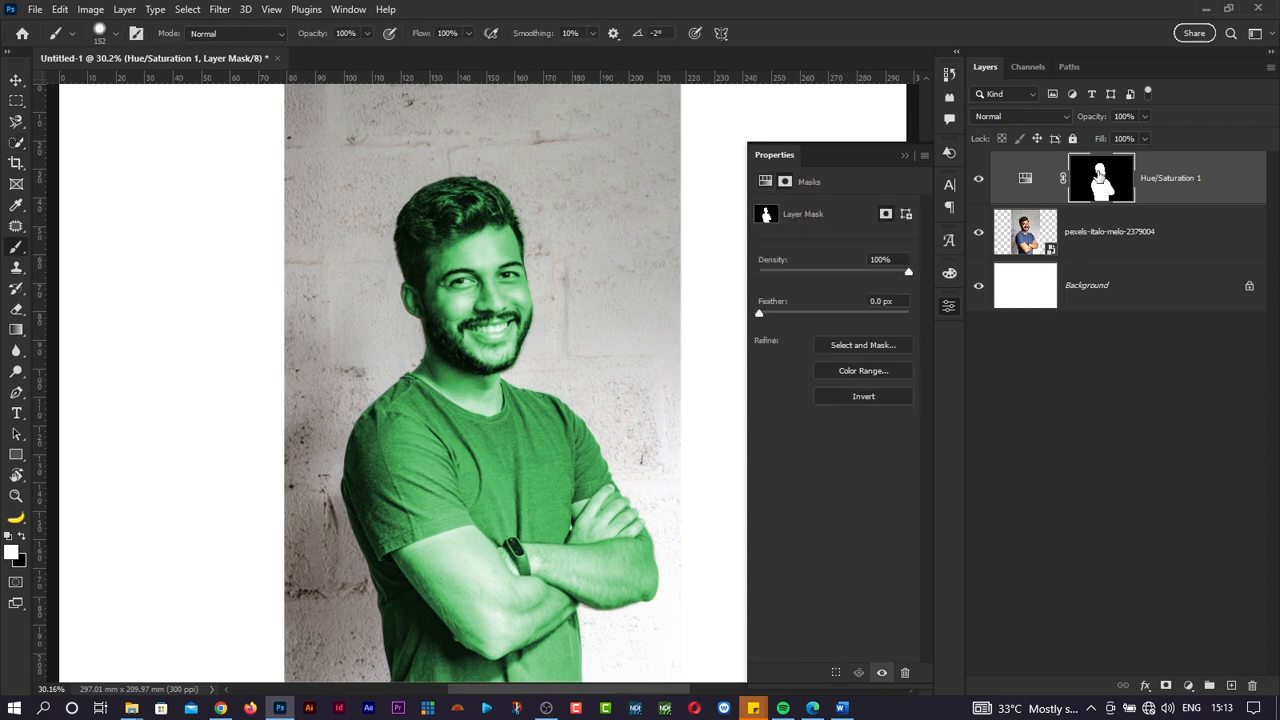
{"action": "mouse_move", "coordinate": [504, 246]}
{"action": "left_mouse_down", "text": "alt"}
{"action": "mouse_move", "coordinate": [499, 216]}
{"action": "mouse_move", "coordinate": [412, 250]}
{"action": "mouse_move", "coordinate": [439, 215]}
{"action": "mouse_move", "coordinate": [412, 283]}
{"action": "mouse_move", "coordinate": [499, 335]}
{"action": "mouse_move", "coordinate": [504, 218]}
{"action": "mouse_move", "coordinate": [494, 258]}
{"action": "mouse_move", "coordinate": [426, 315]}
{"action": "mouse_move", "coordinate": [458, 352]}
{"action": "mouse_move", "coordinate": [491, 327]}
{"action": "mouse_move", "coordinate": [495, 370]}
{"action": "left_mouse_up", "text": "alt"}
{"action": "key", "text": "x"}
{"action": "mouse_move", "coordinate": [620, 525]}
{"action": "left_mouse_down"}
{"action": "mouse_move", "coordinate": [643, 583]}
{"action": "mouse_move", "coordinate": [630, 545]}
{"action": "left_mouse_up"}
{"action": "mouse_move", "coordinate": [505, 570]}
{"action": "left_mouse_down"}
{"action": "mouse_move", "coordinate": [481, 574]}
{"action": "mouse_move", "coordinate": [439, 574]}
{"action": "mouse_move", "coordinate": [481, 612]}
{"action": "mouse_move", "coordinate": [457, 628]}
{"action": "mouse_move", "coordinate": [455, 615]}
{"action": "mouse_move", "coordinate": [493, 642]}
{"action": "mouse_move", "coordinate": [523, 632]}
{"action": "mouse_move", "coordinate": [572, 582]}
{"action": "mouse_move", "coordinate": [525, 600]}
{"action": "mouse_move", "coordinate": [562, 580]}
{"action": "mouse_move", "coordinate": [576, 580]}
{"action": "mouse_move", "coordinate": [545, 621]}
{"action": "mouse_move", "coordinate": [569, 599]}
{"action": "mouse_move", "coordinate": [620, 590]}
{"action": "mouse_move", "coordinate": [651, 546]}
{"action": "mouse_move", "coordinate": [603, 517]}
{"action": "mouse_move", "coordinate": [534, 588]}
{"action": "mouse_move", "coordinate": [539, 577]}
{"action": "mouse_move", "coordinate": [507, 565]}
{"action": "mouse_move", "coordinate": [579, 556]}
{"action": "mouse_move", "coordinate": [447, 588]}
{"action": "mouse_move", "coordinate": [479, 546]}
{"action": "mouse_move", "coordinate": [416, 561]}
{"action": "mouse_move", "coordinate": [451, 602]}
{"action": "mouse_move", "coordinate": [403, 561]}
{"action": "left_mouse_up"}
{"action": "right_click", "coordinate": [481, 613], "text": "alt"}
{"action": "right_click", "coordinate": [415, 562], "text": "alt"}
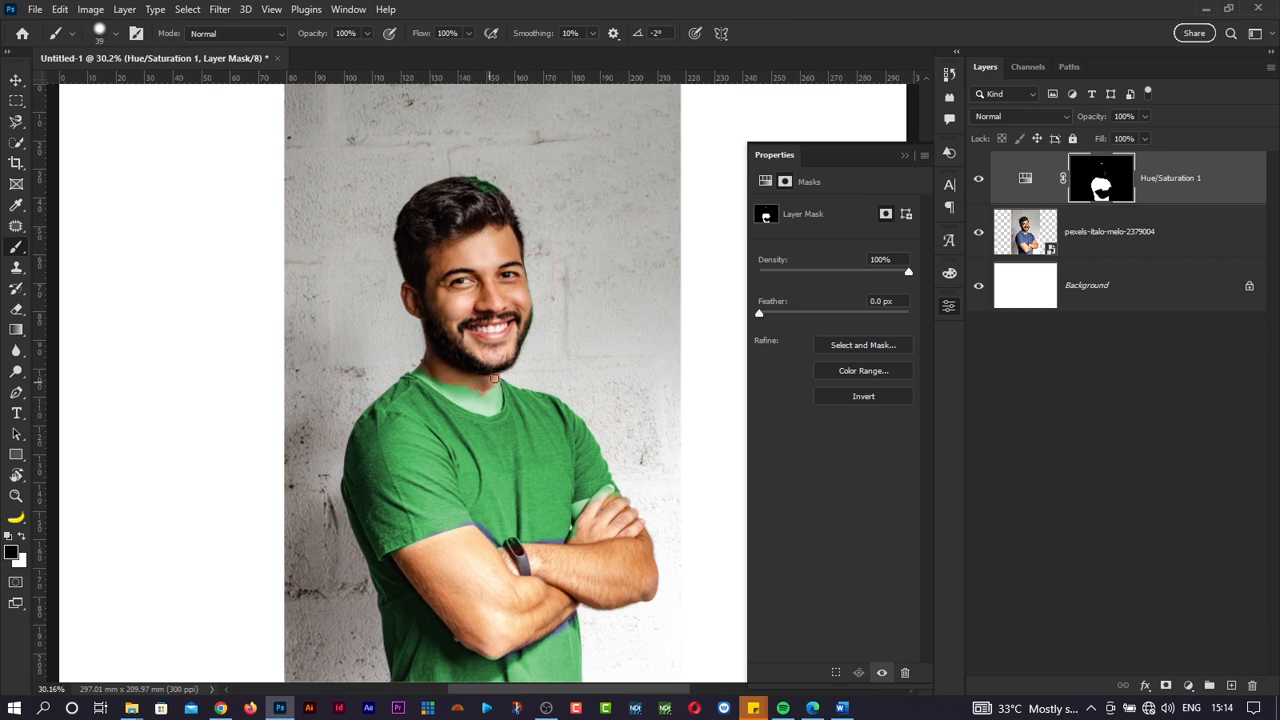
{"action": "left_click_drag", "start_coordinate": [451, 394], "coordinate": [423, 370]}
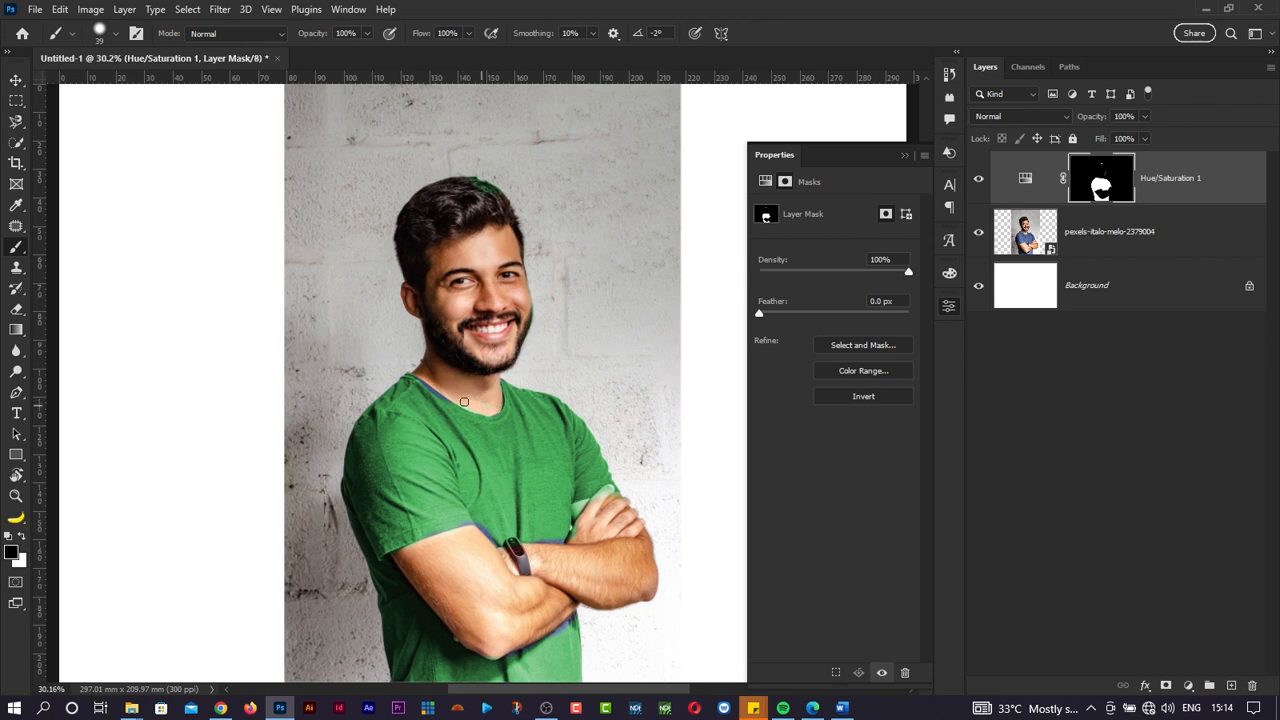
Step: Delete the Hue/Saturation adjustment layer from above the photo of the man
{"action": "key", "text": "x"}
{"action": "key", "text": "Delete"}
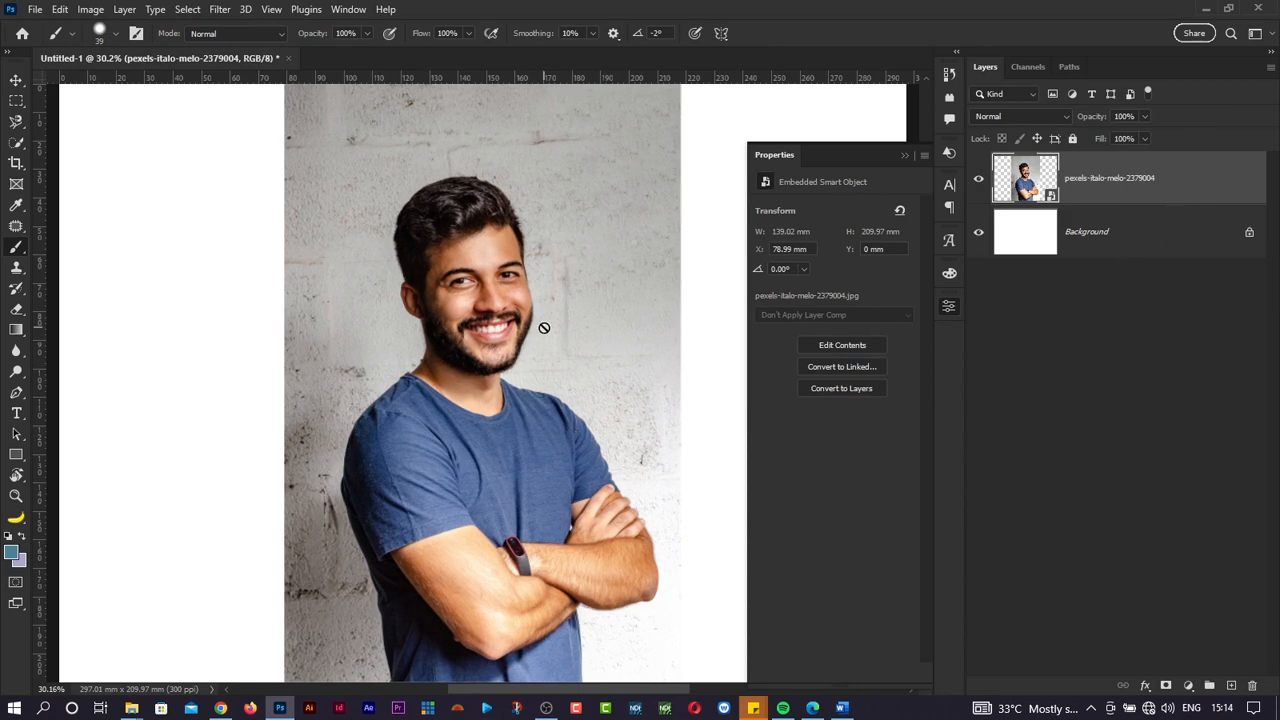
Step: Outline the man's blue T-shirt with the Magnetic Lasso, leaving out his neck, arms and watch, and close the selection
{"action": "scroll", "coordinate": [544, 327], "scroll_direction": "up", "scroll_amount": 3, "text": "alt"}
{"action": "scroll", "coordinate": [544, 327], "scroll_direction": "down", "scroll_amount": 2}
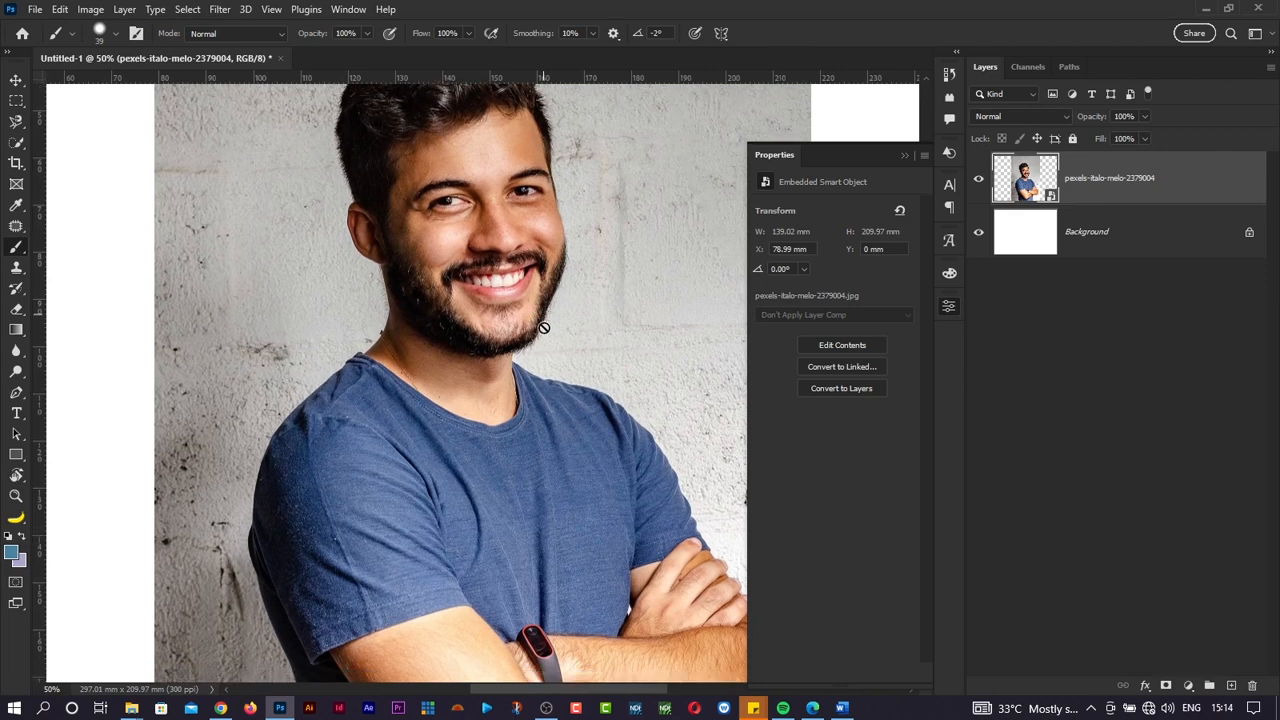
{"action": "key", "text": "l"}
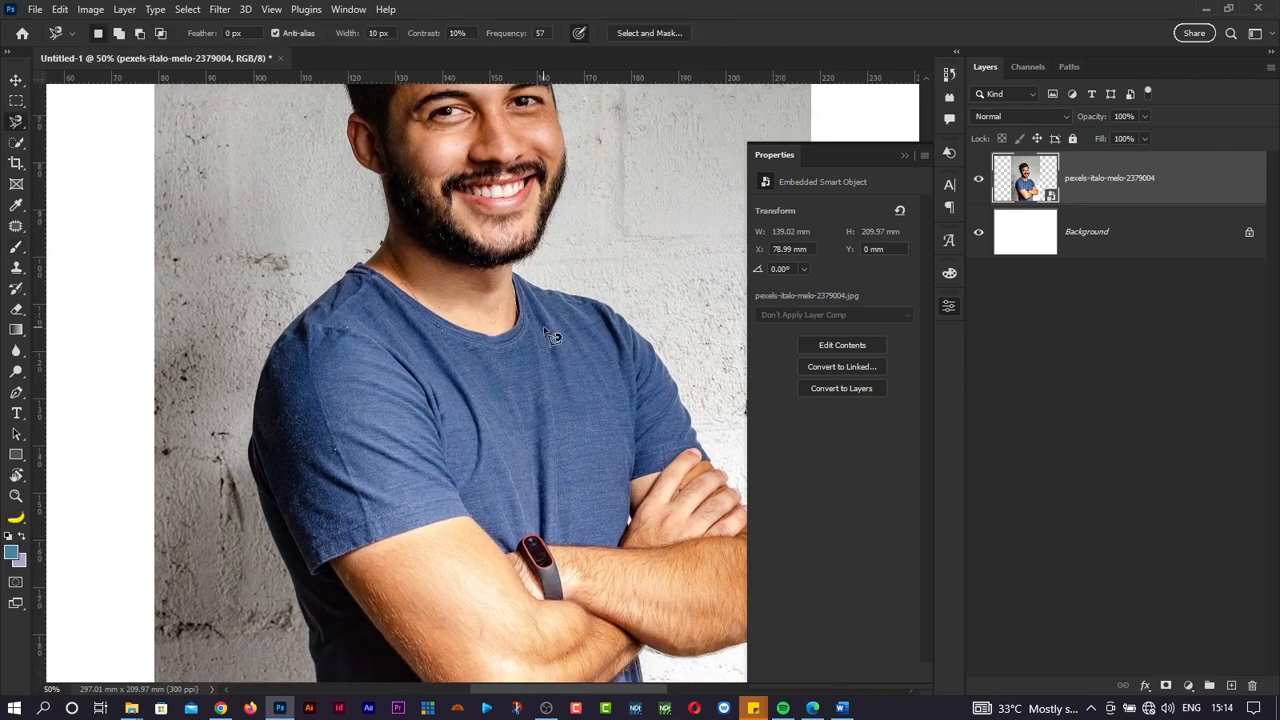
{"action": "scroll", "coordinate": [379, 274], "scroll_direction": "down", "scroll_amount": 2}
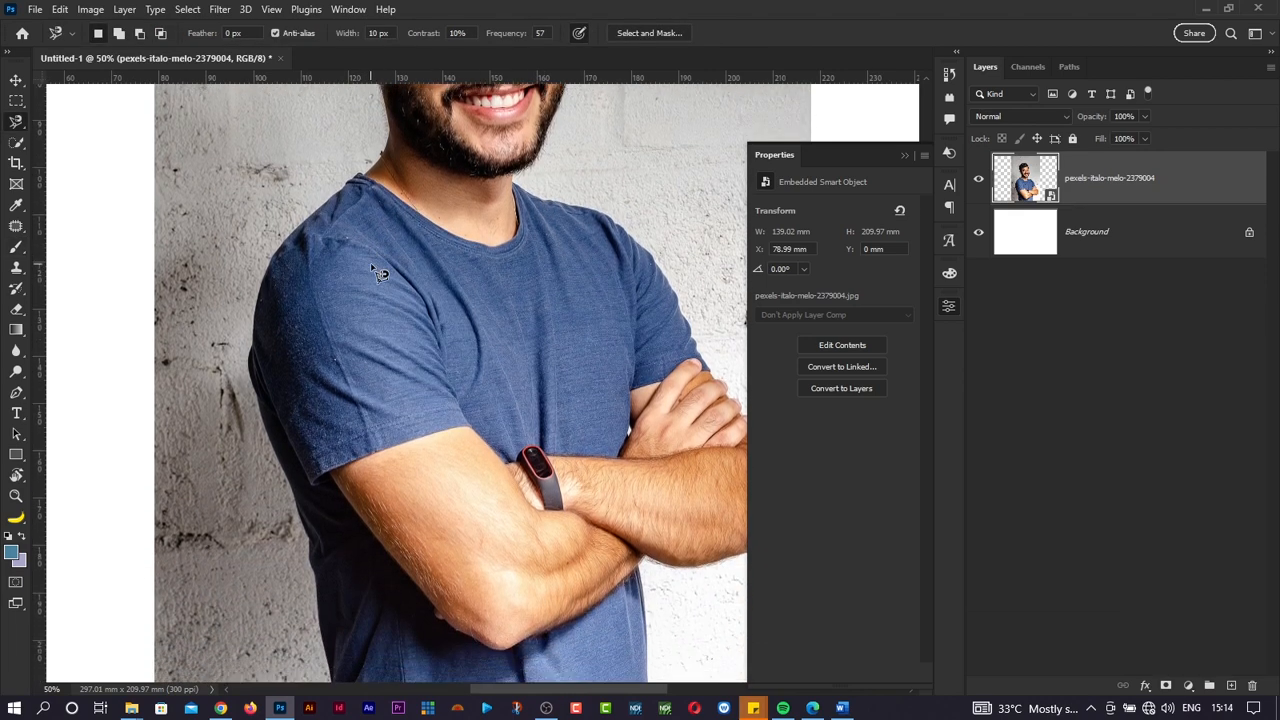
{"action": "scroll", "coordinate": [379, 274], "scroll_direction": "down", "scroll_amount": 1}
{"action": "scroll", "coordinate": [379, 274], "scroll_direction": "right", "scroll_amount": 1}
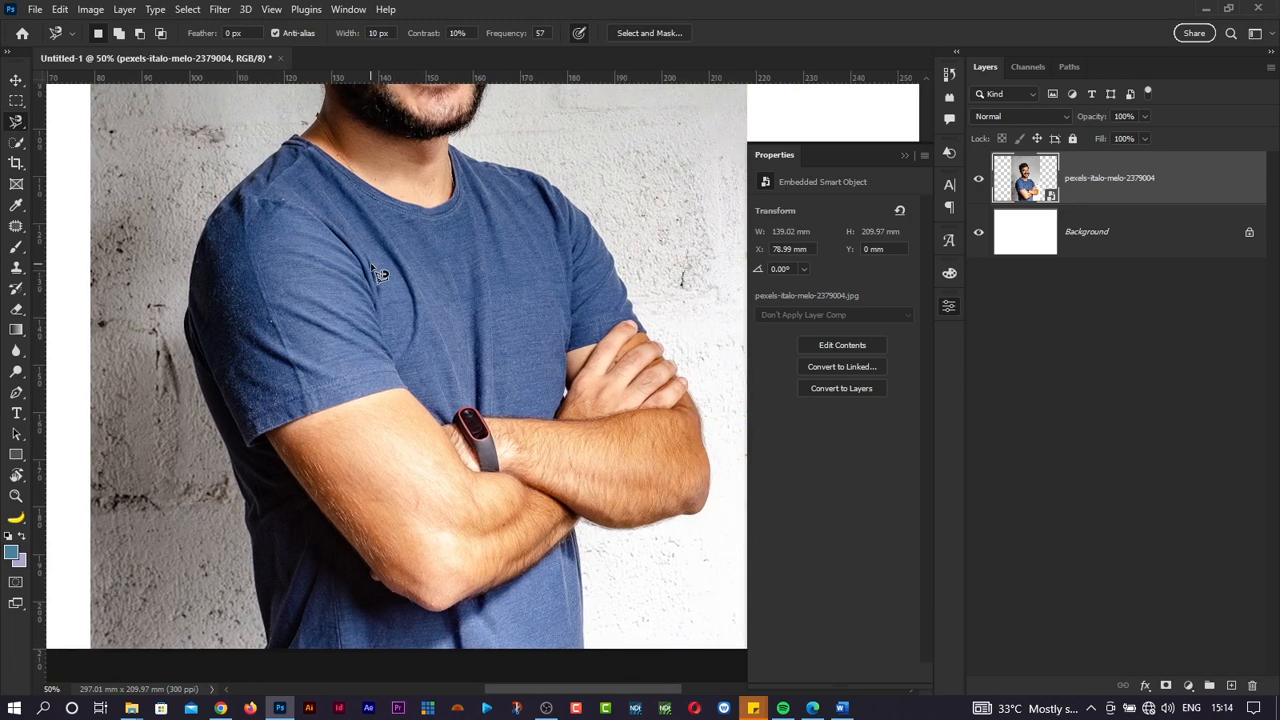
{"action": "scroll", "coordinate": [379, 274], "scroll_direction": "right", "scroll_amount": 1}
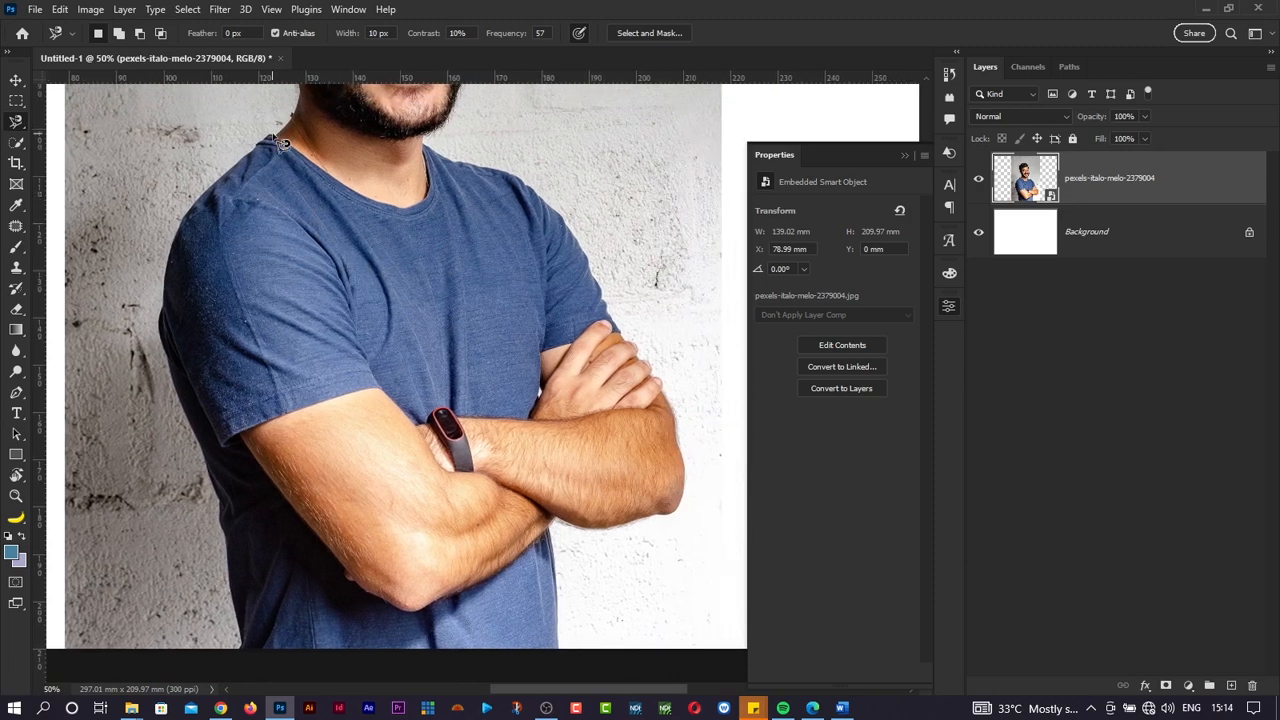
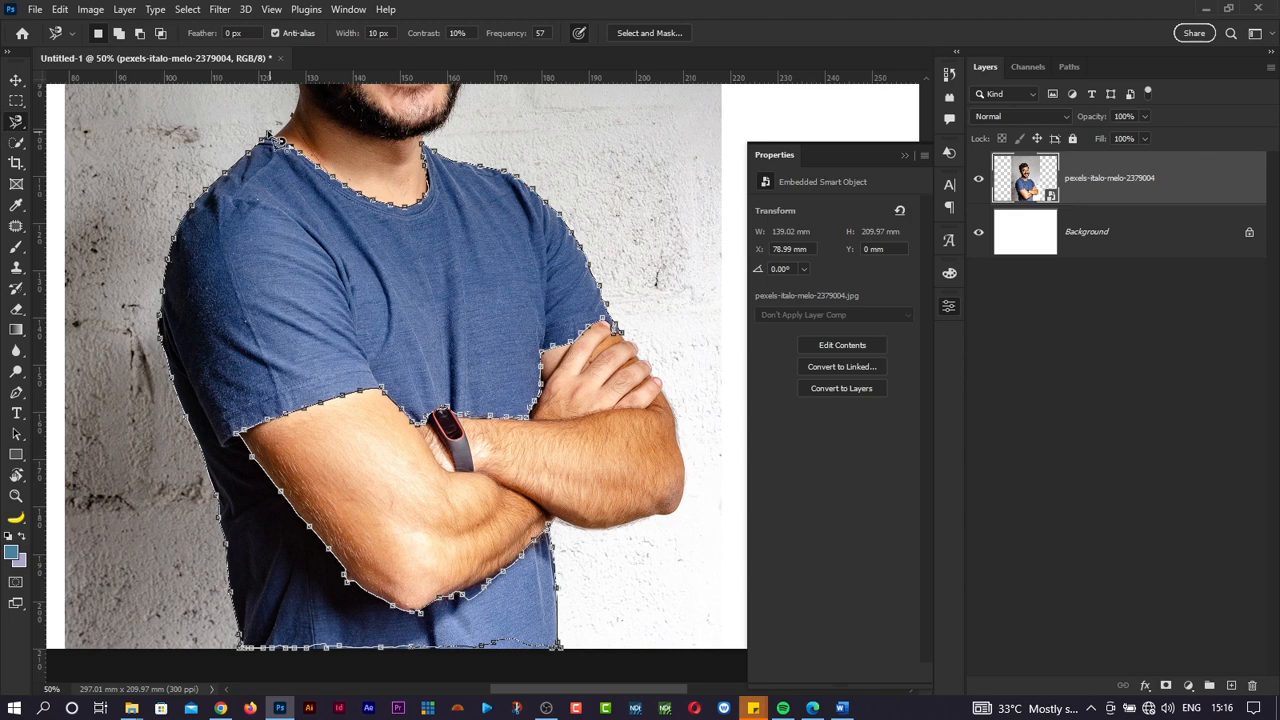
{"action": "left_click", "coordinate": [270, 135]}
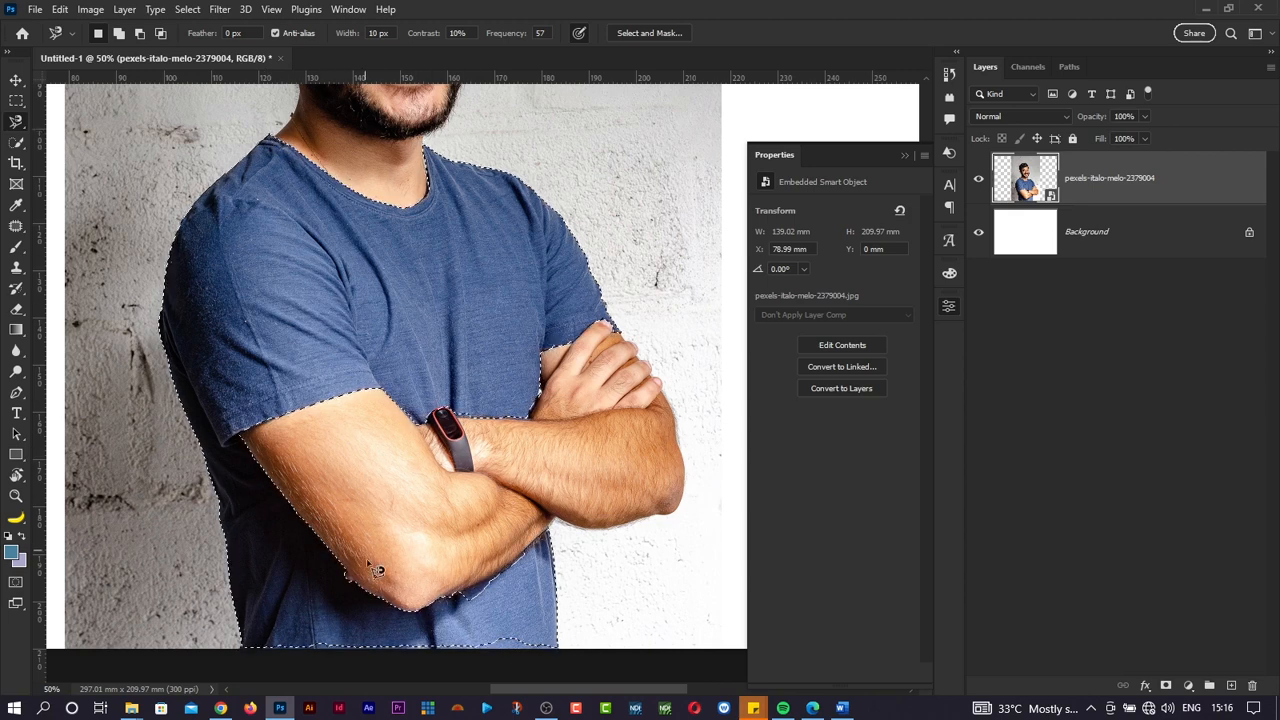
Step: Add the missed strip along the T-shirt's lower edge to the selection with the Polygonal Lasso
{"action": "scroll", "coordinate": [512, 571], "scroll_direction": "down", "scroll_amount": 1}
{"action": "scroll", "coordinate": [513, 580], "scroll_direction": "up", "scroll_amount": 1}
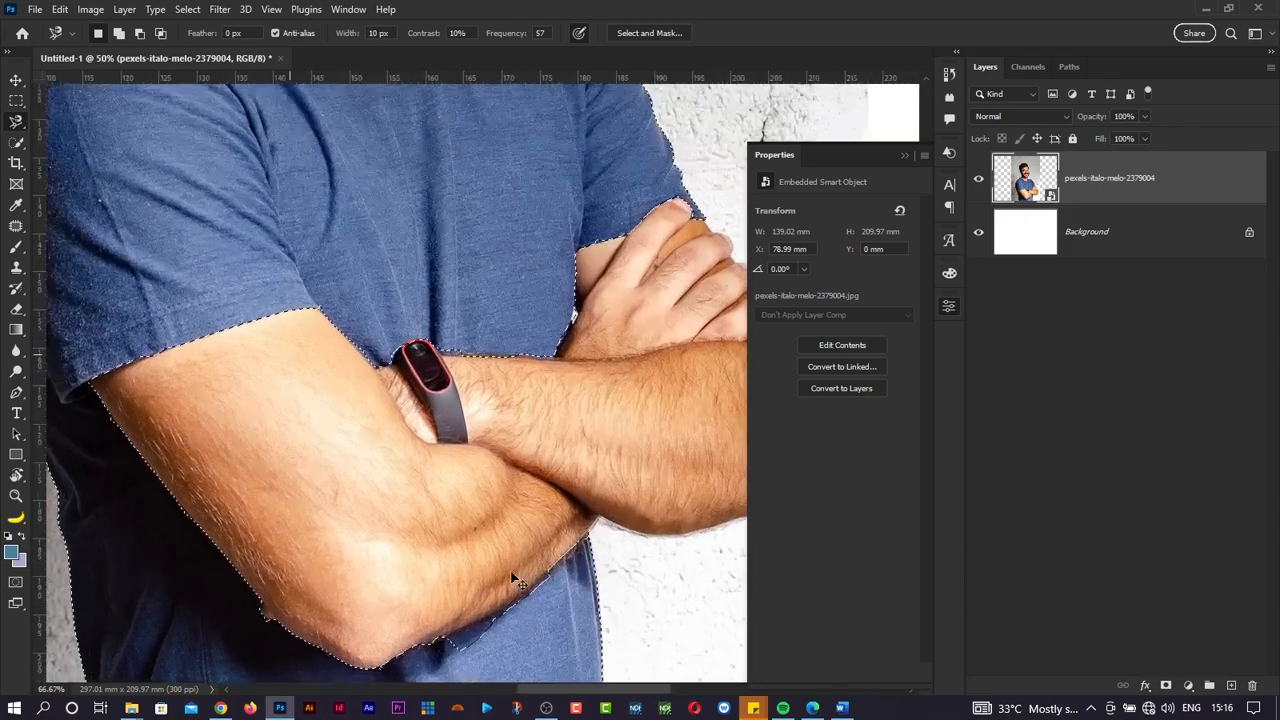
{"action": "scroll", "coordinate": [512, 580], "scroll_direction": "up", "scroll_amount": 1}
{"action": "scroll", "coordinate": [512, 580], "scroll_direction": "down", "scroll_amount": 5}
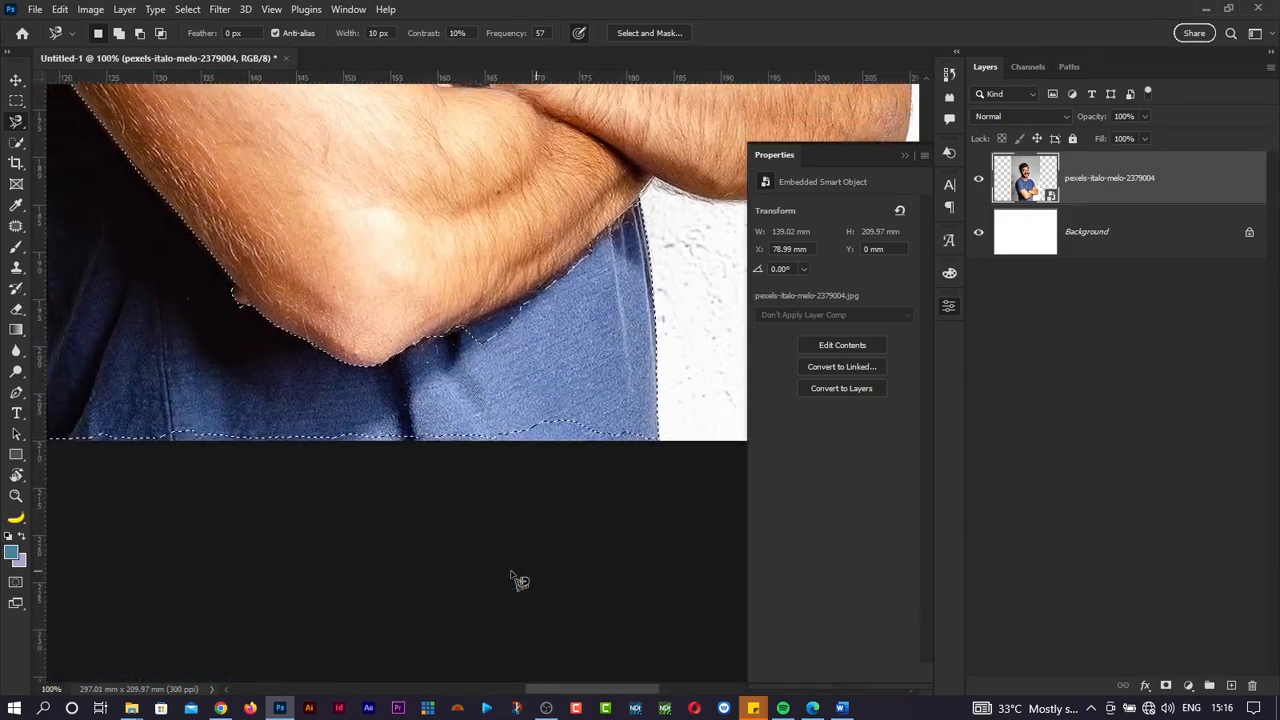
{"action": "scroll", "coordinate": [512, 580], "scroll_direction": "left", "scroll_amount": 1}
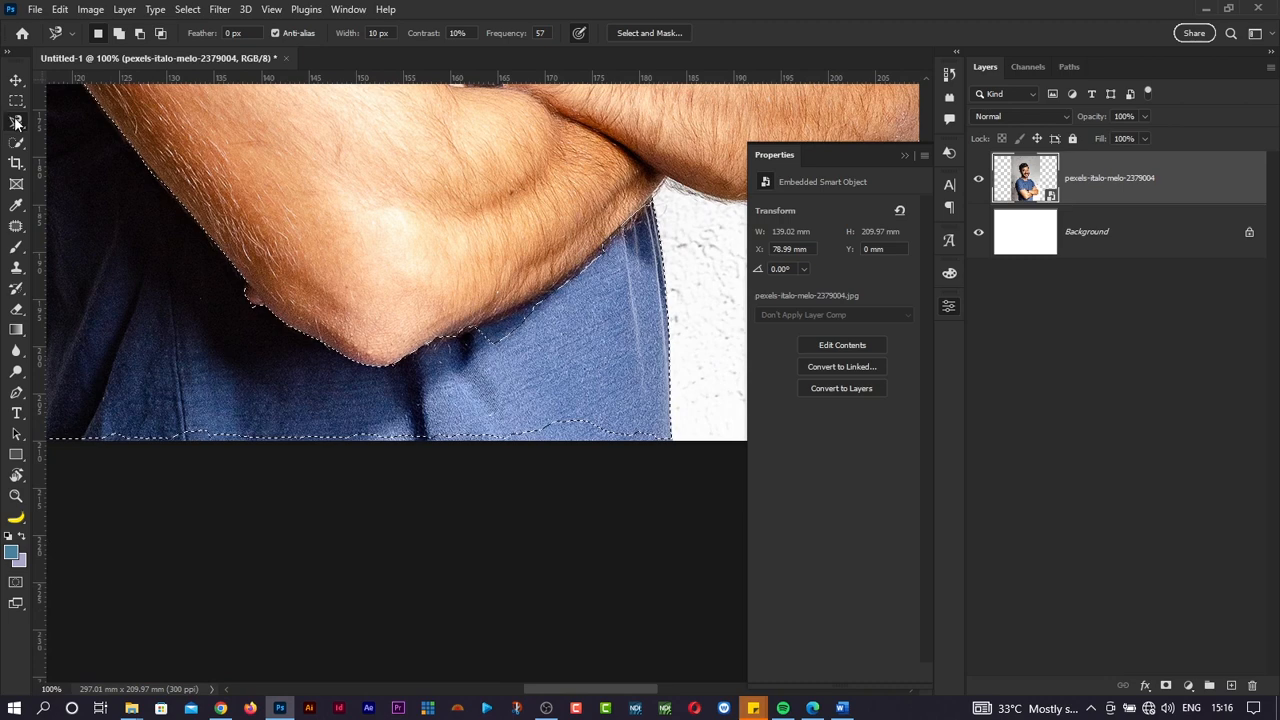
{"action": "left_click", "coordinate": [15, 122]}
{"action": "left_click", "coordinate": [67, 145]}
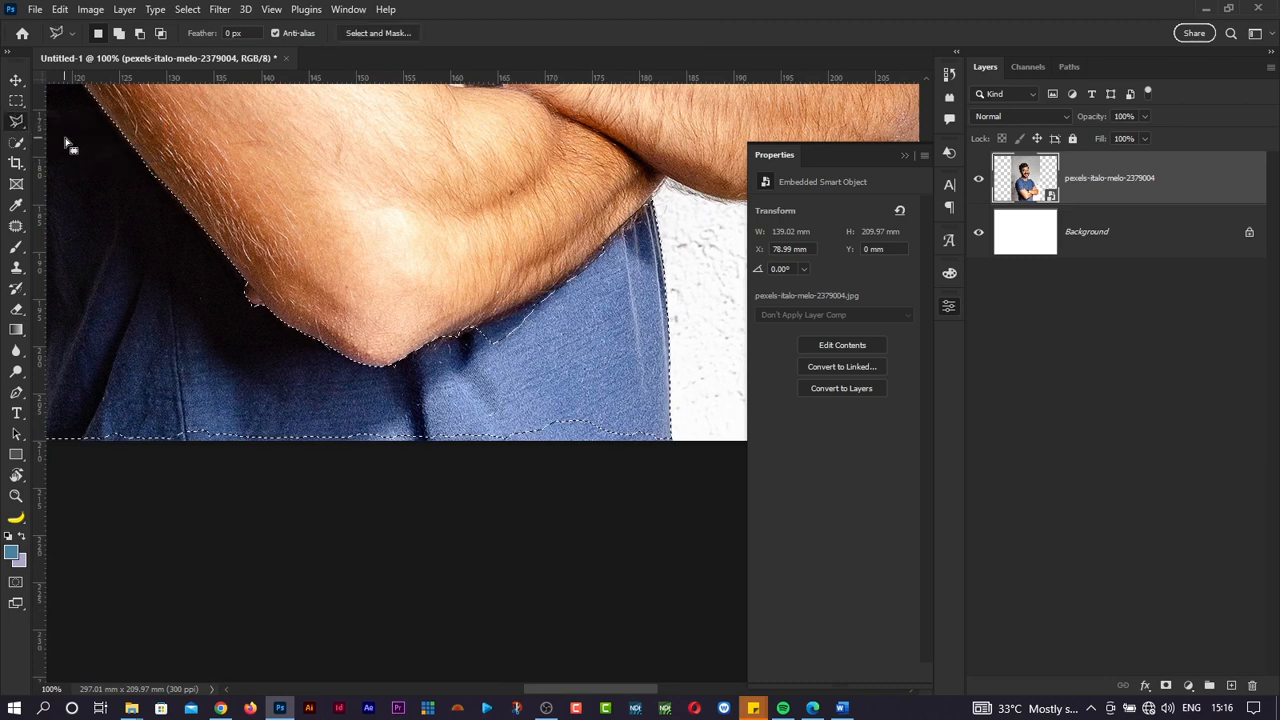
{"action": "scroll", "coordinate": [171, 486], "scroll_direction": "left", "scroll_amount": 3}
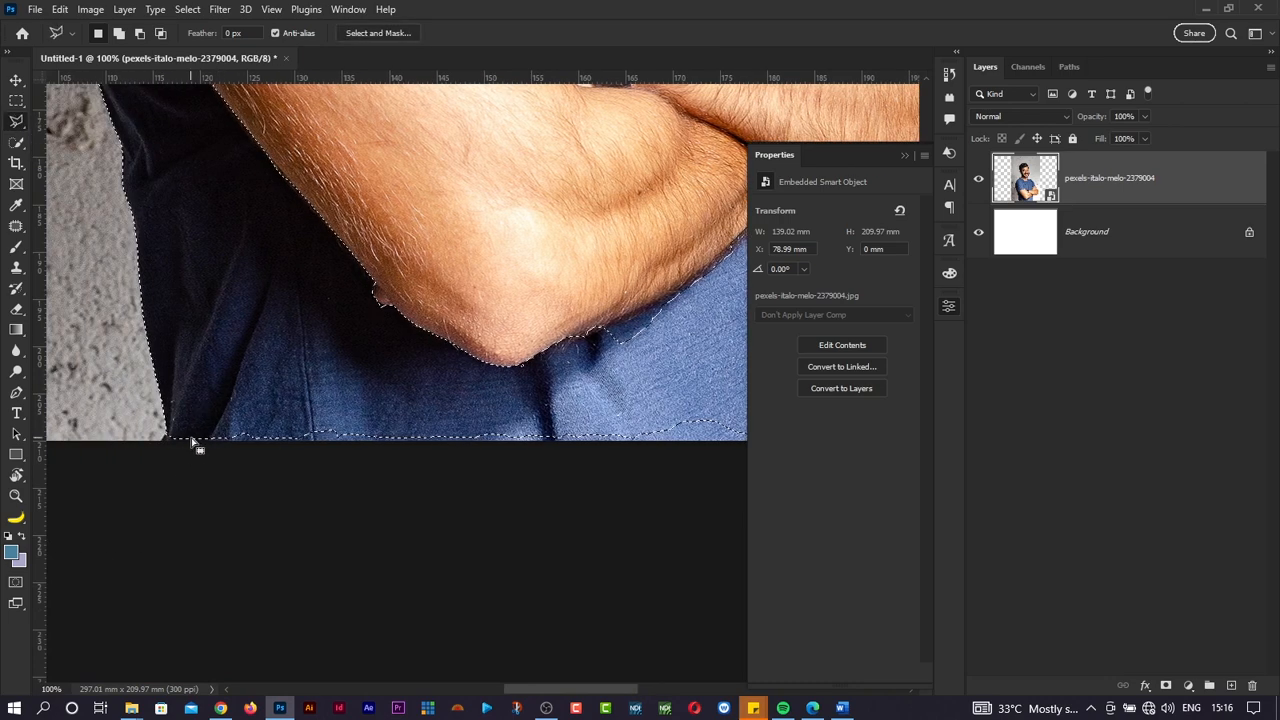
{"action": "scroll", "coordinate": [195, 445], "scroll_direction": "right", "scroll_amount": 1}
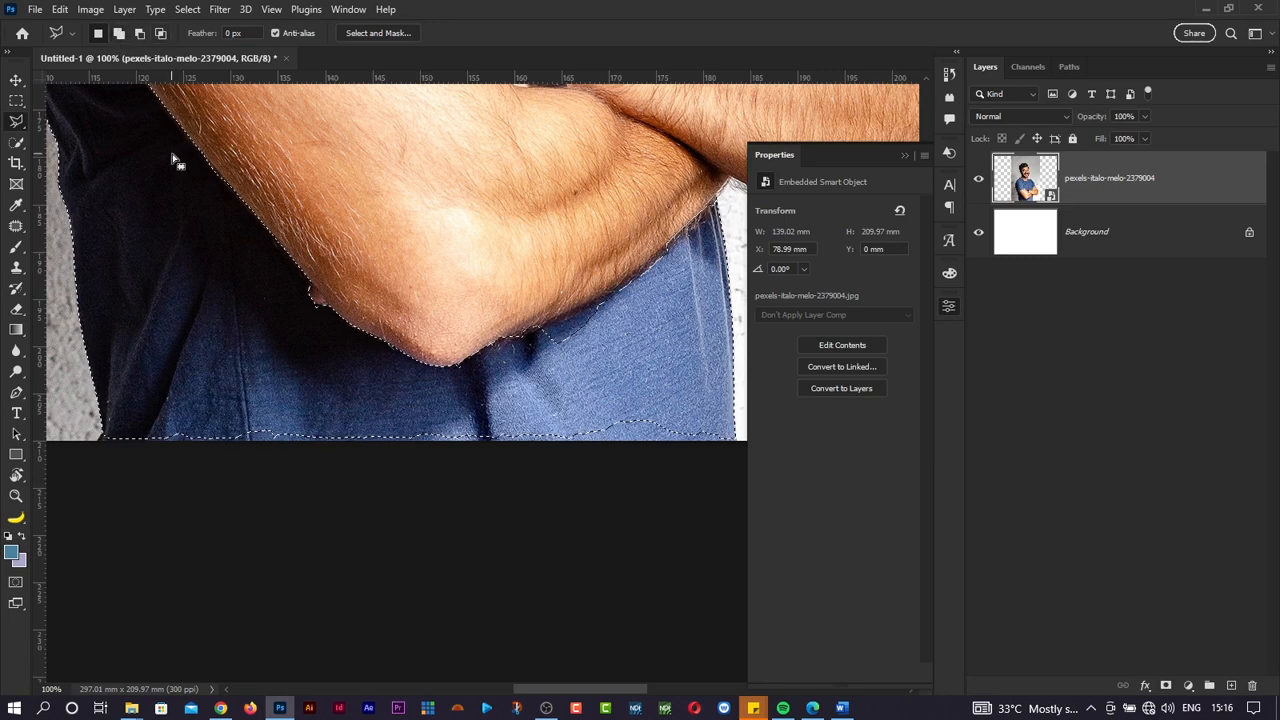
{"action": "scroll", "coordinate": [195, 415], "scroll_direction": "down", "scroll_amount": 1}
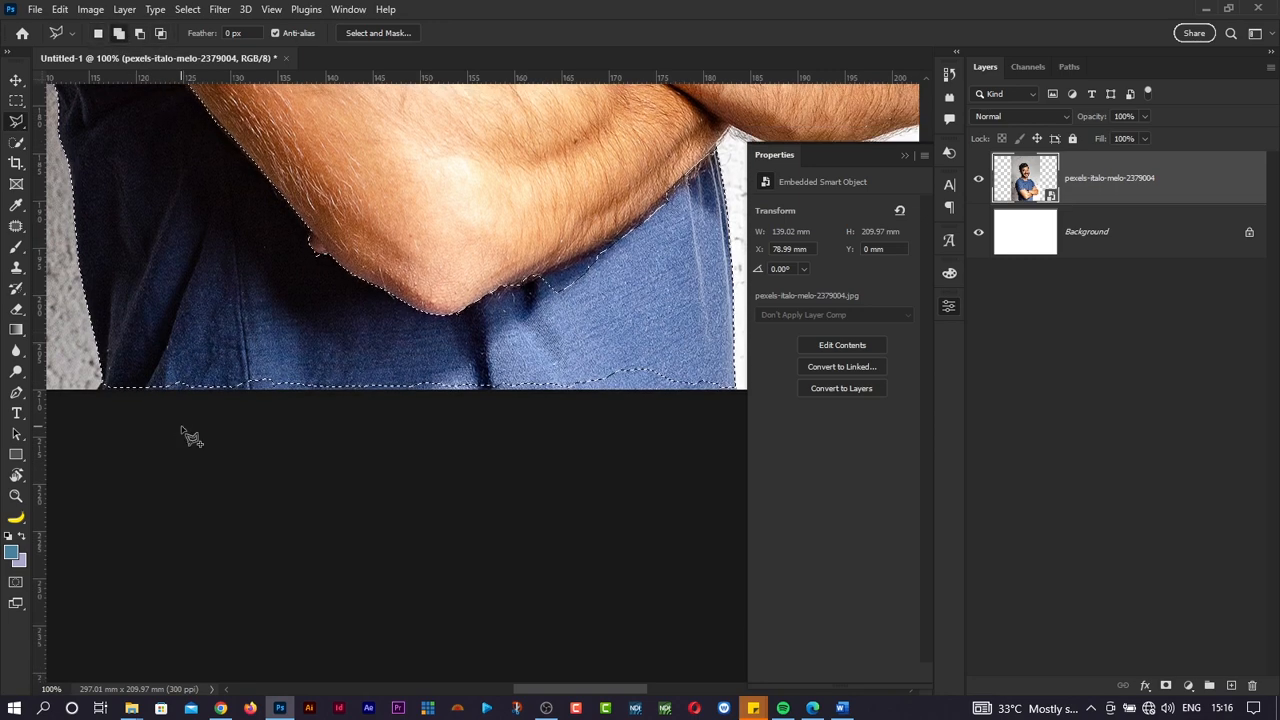
{"action": "left_click", "coordinate": [125, 315]}
{"action": "left_click", "coordinate": [98, 389]}
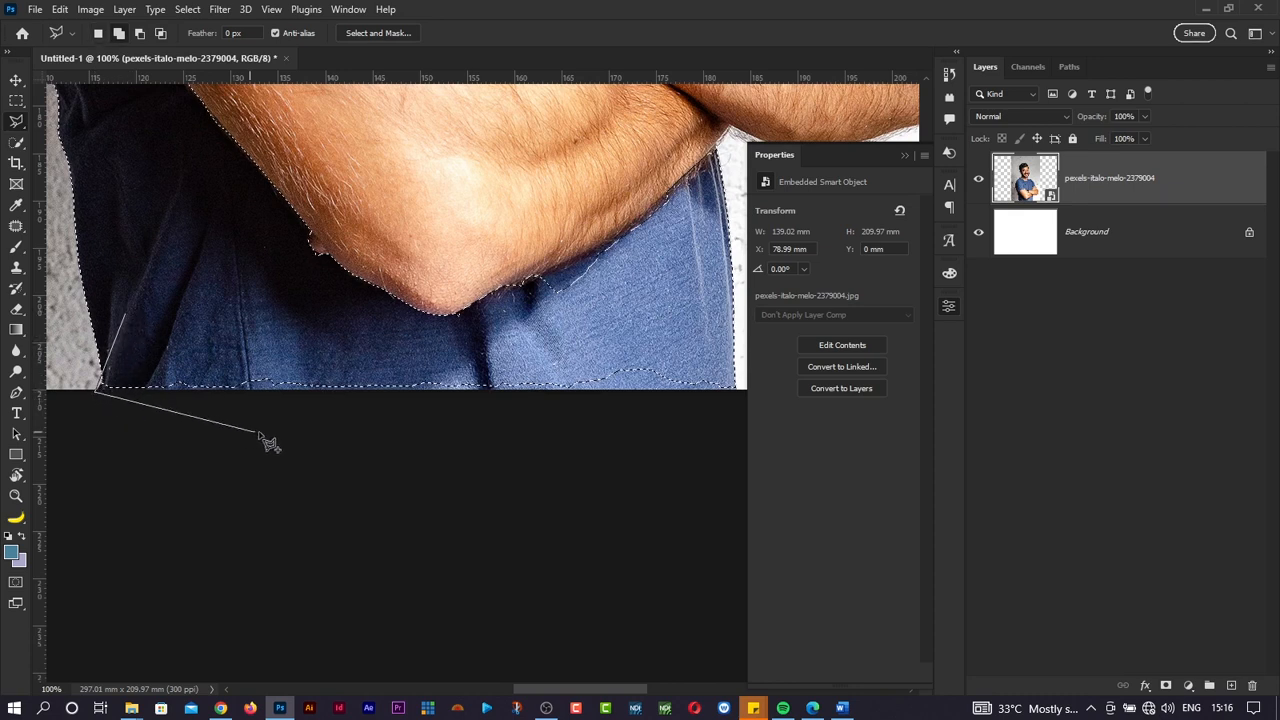
{"action": "left_click", "coordinate": [745, 398]}
{"action": "left_click", "coordinate": [744, 368]}
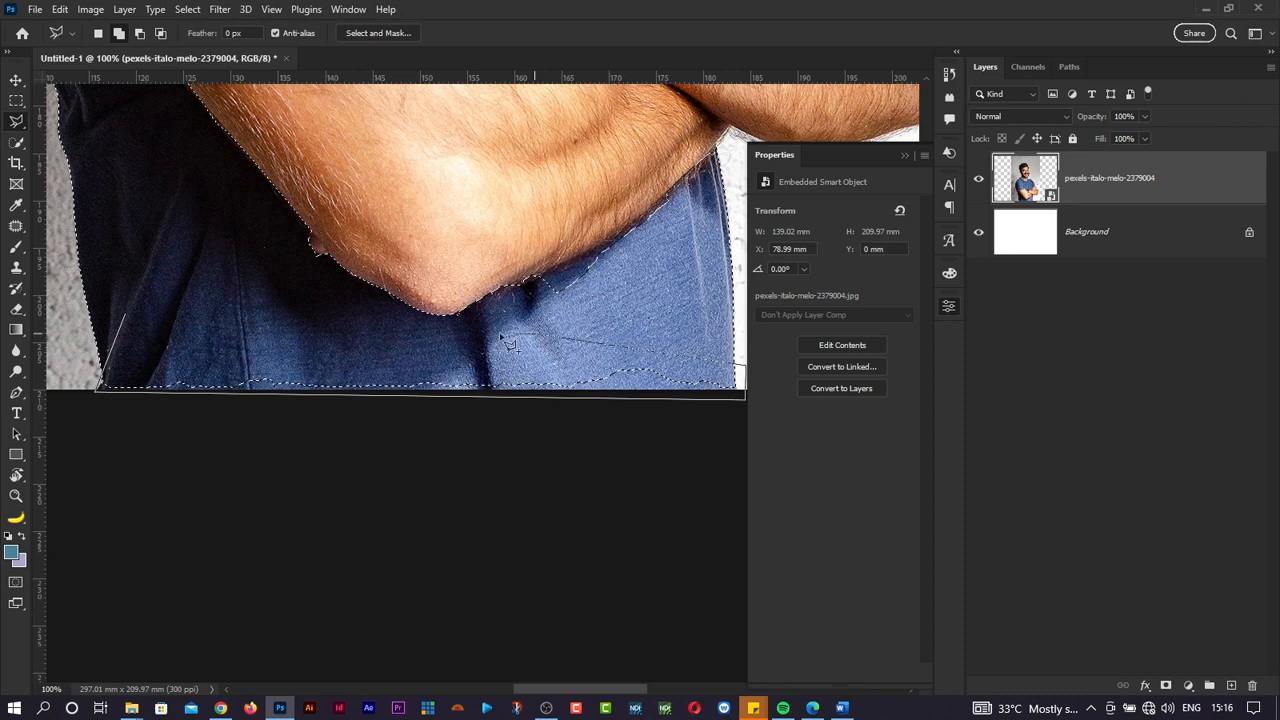
{"action": "left_click", "coordinate": [125, 316]}
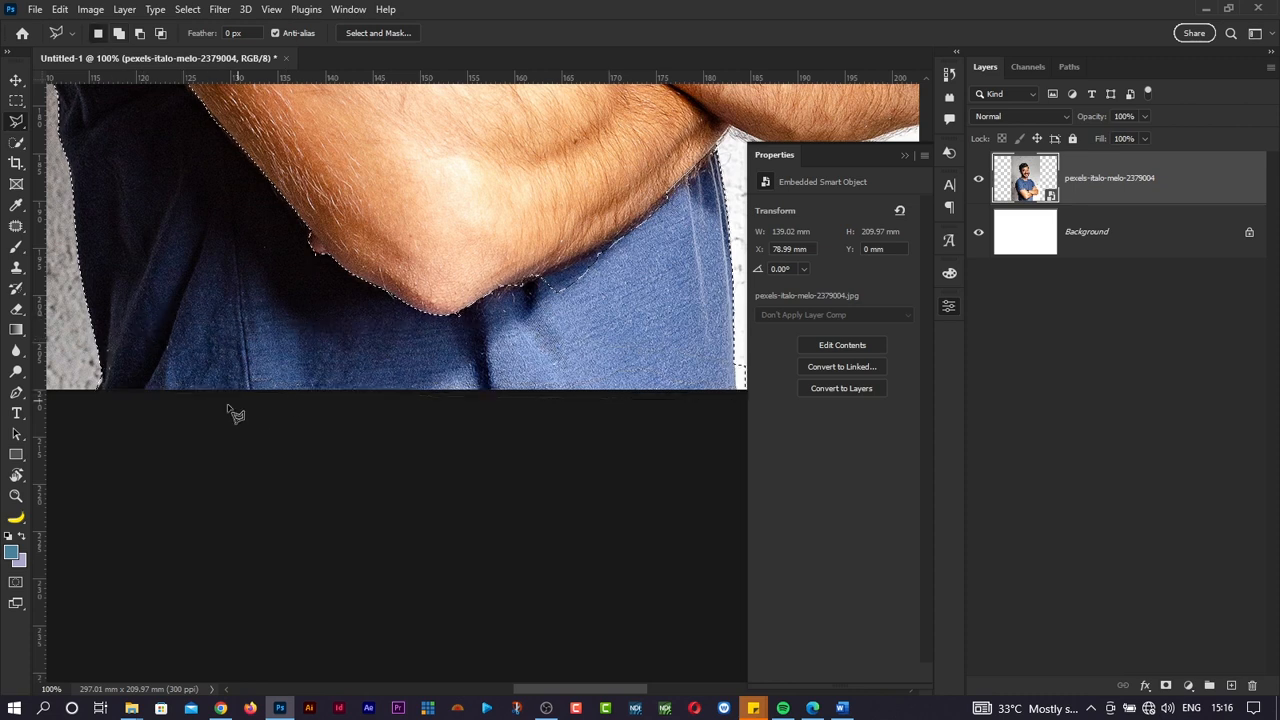
Step: Subtract the excess wall area beside the T-shirt's lower right corner from the selection with the Polygonal Lasso
{"action": "scroll", "coordinate": [449, 494], "scroll_direction": "right", "scroll_amount": 3}
{"action": "scroll", "coordinate": [449, 494], "scroll_direction": "up", "scroll_amount": 1}
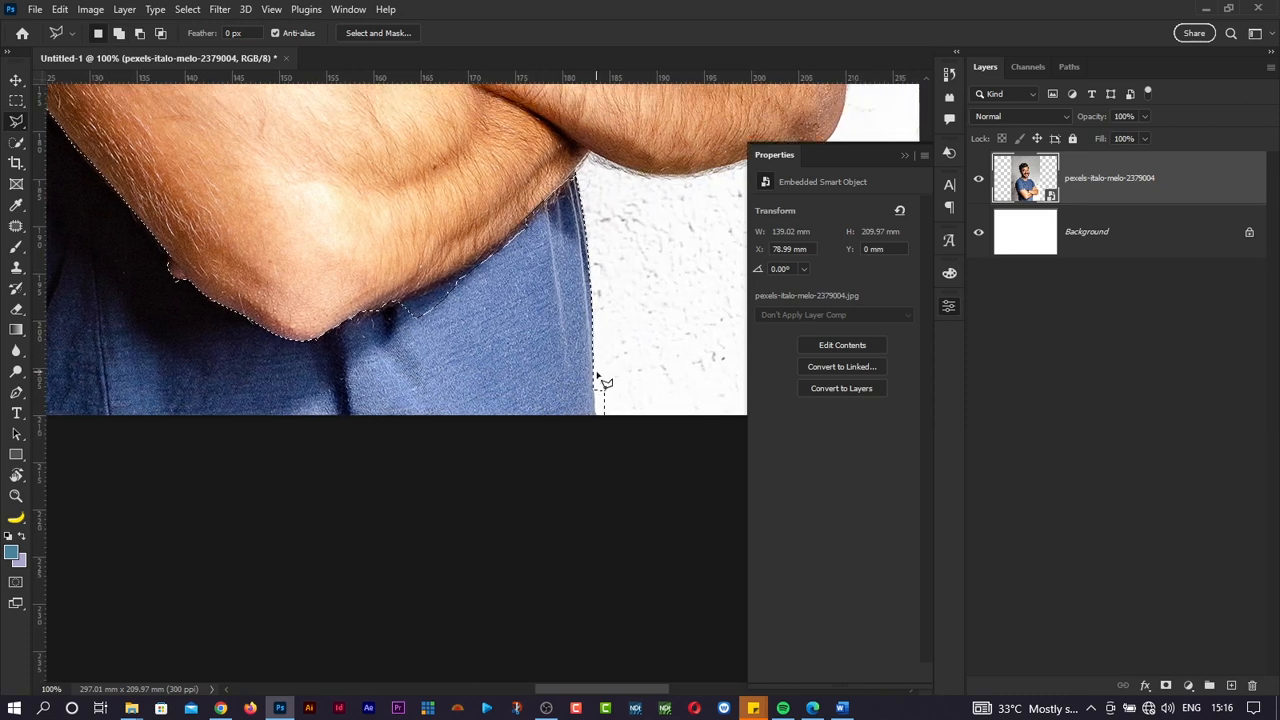
{"action": "key", "text": "alt"}
{"action": "left_click", "coordinate": [594, 376]}
{"action": "left_click", "coordinate": [597, 429]}
{"action": "left_click", "coordinate": [651, 449]}
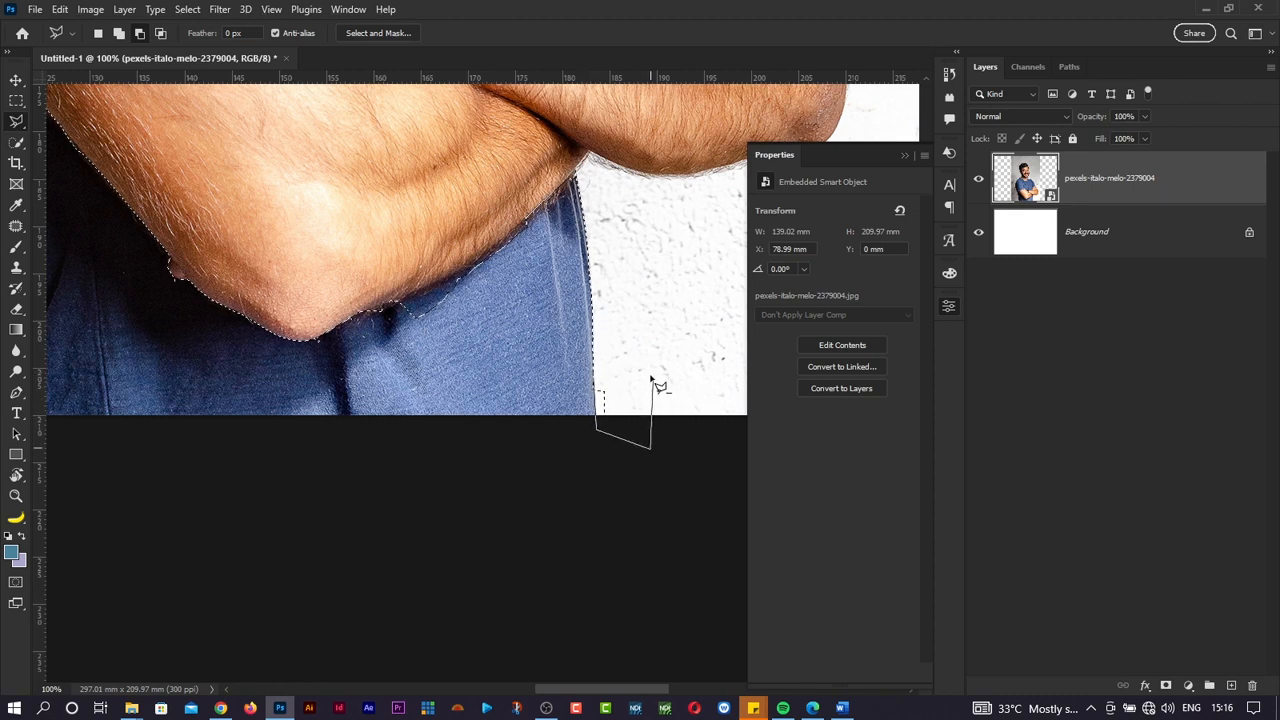
{"action": "left_click", "coordinate": [600, 396]}
Step: Add a Hue/Saturation adjustment layer masked to the T-shirt selection and enable Colorize
{"action": "scroll", "coordinate": [643, 371], "scroll_direction": "up", "scroll_amount": 3}
{"action": "scroll", "coordinate": [420, 390], "scroll_direction": "down", "scroll_amount": 1}
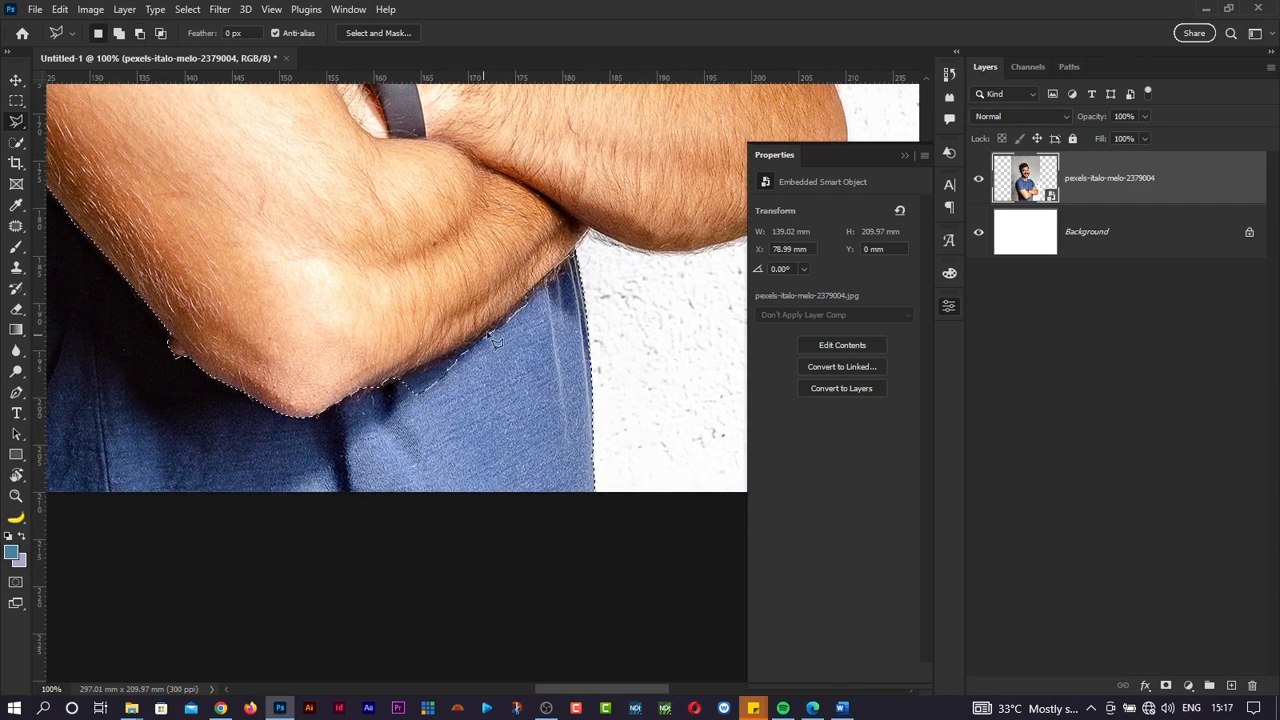
{"action": "scroll", "coordinate": [508, 310], "scroll_direction": "up", "scroll_amount": 3}
{"action": "scroll", "coordinate": [505, 313], "scroll_direction": "up", "scroll_amount": 8}
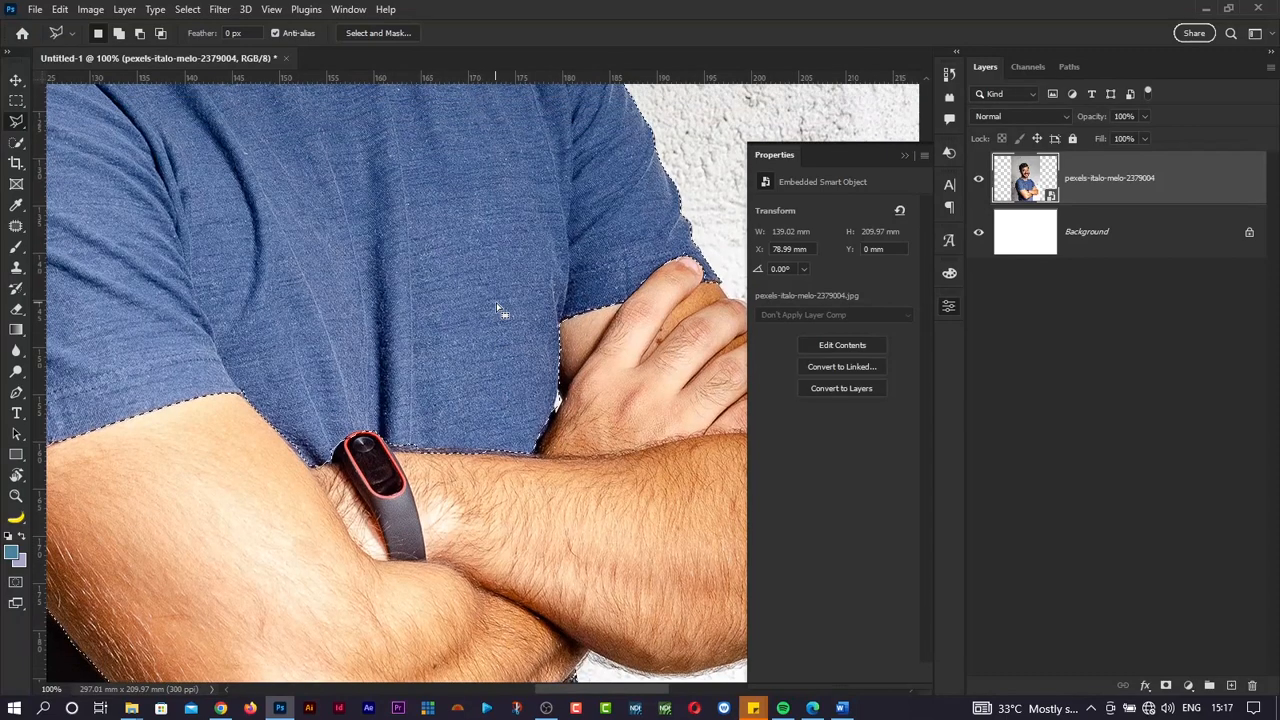
{"action": "scroll", "coordinate": [497, 306], "scroll_direction": "down", "scroll_amount": 2}
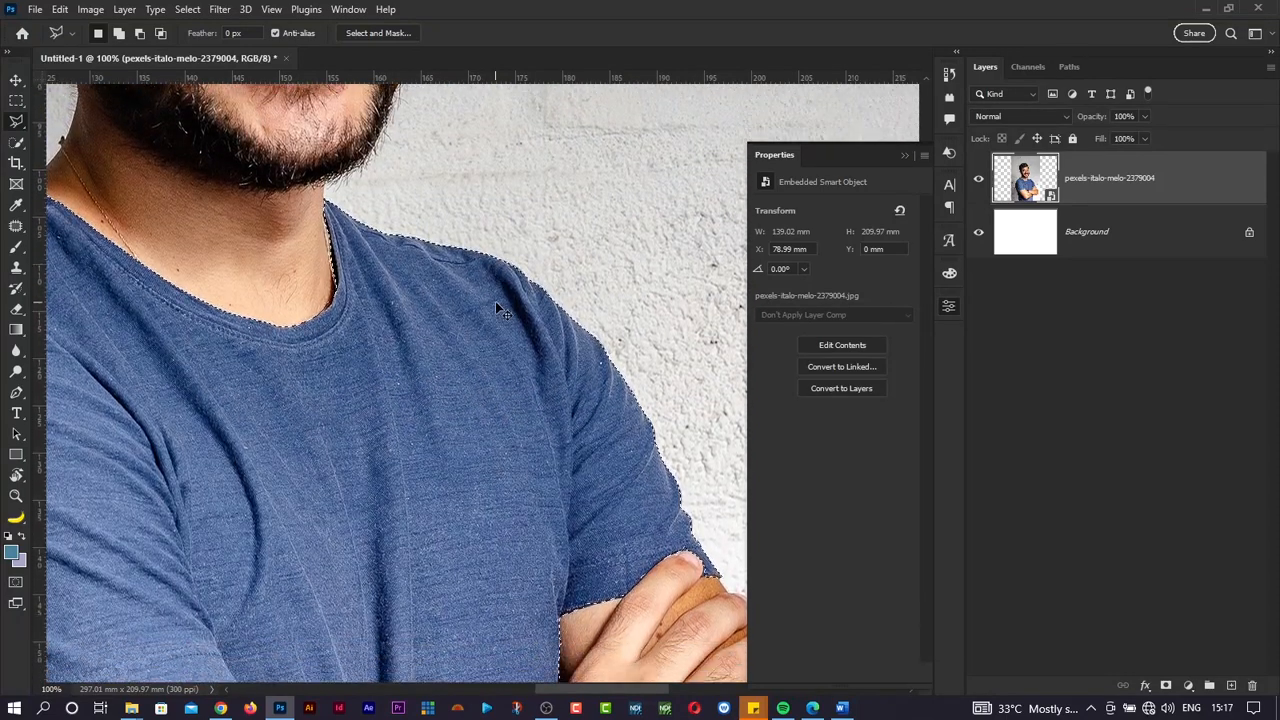
{"action": "scroll", "coordinate": [495, 301], "scroll_direction": "down", "scroll_amount": 5}
{"action": "scroll", "coordinate": [622, 452], "scroll_direction": "down", "scroll_amount": 2}
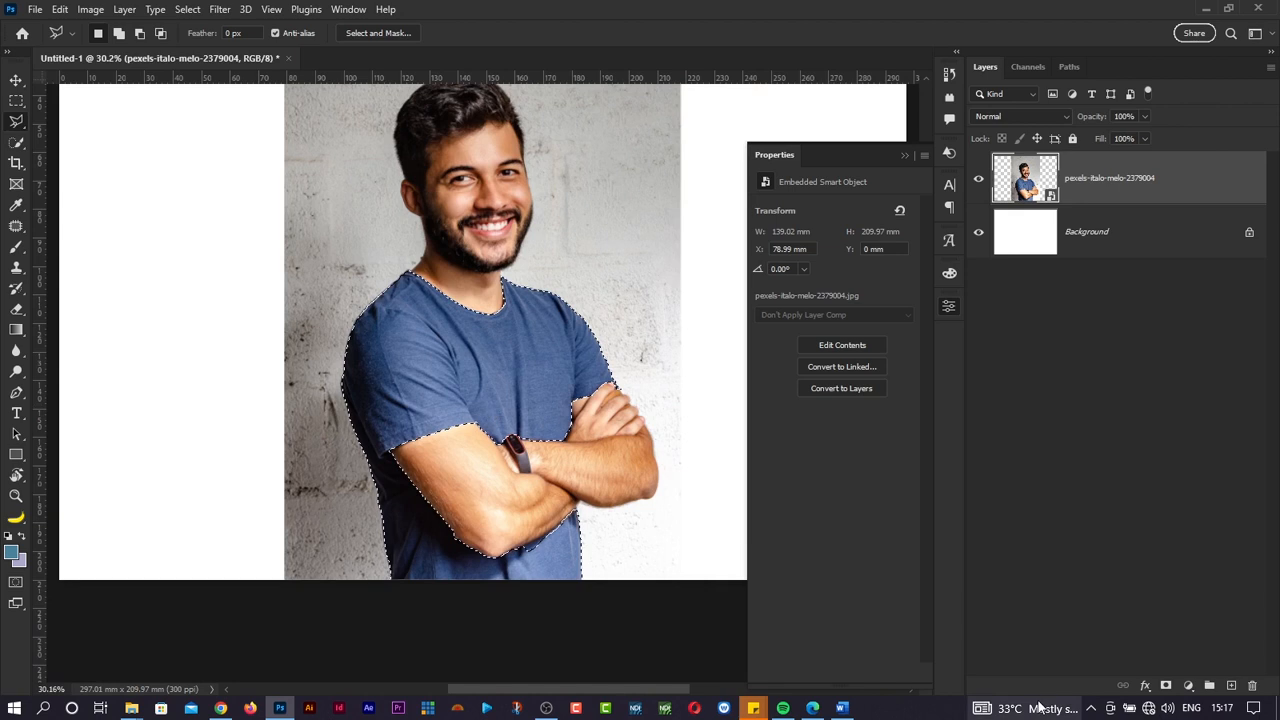
{"action": "left_click", "coordinate": [1188, 685]}
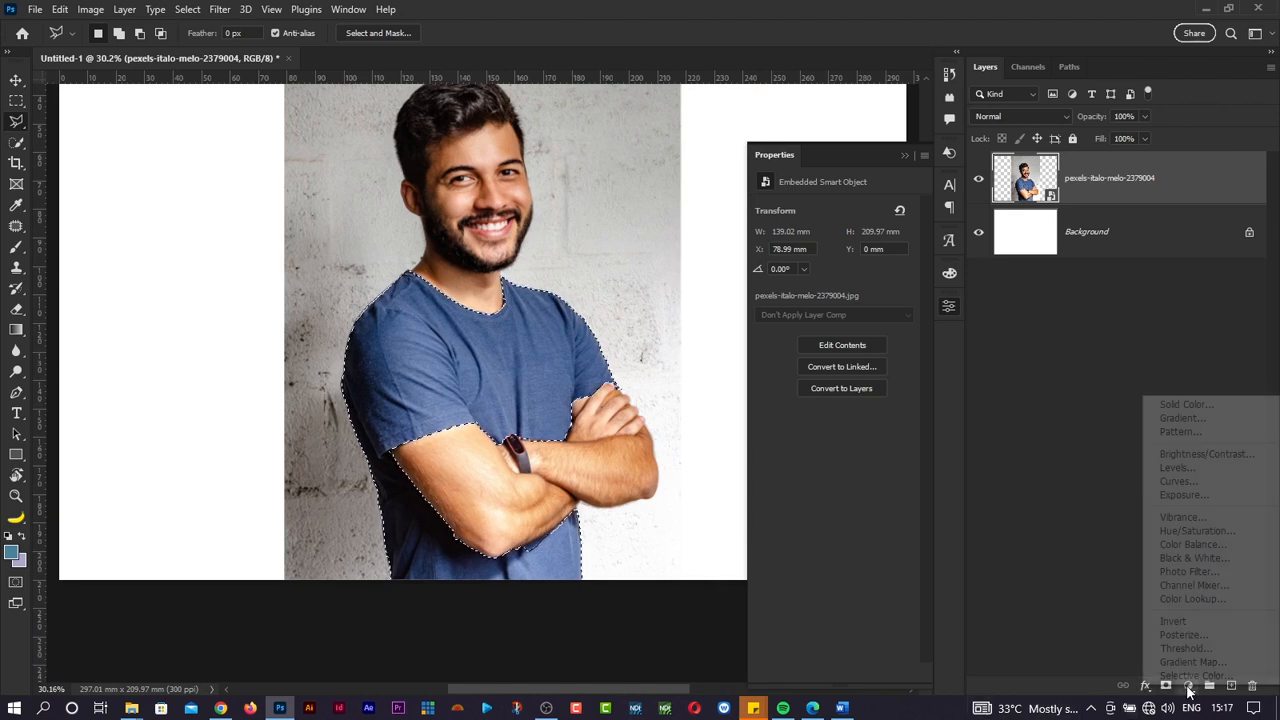
{"action": "left_click", "coordinate": [1196, 531]}
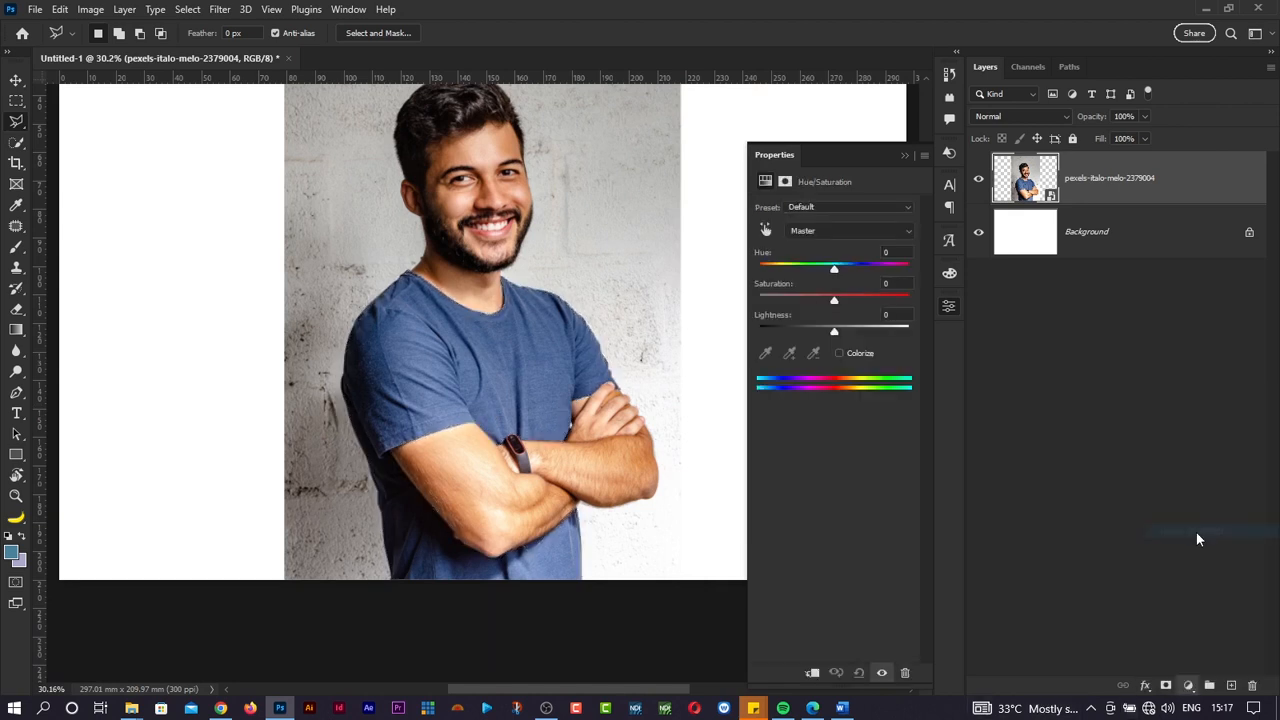
{"action": "left_click", "coordinate": [839, 352]}
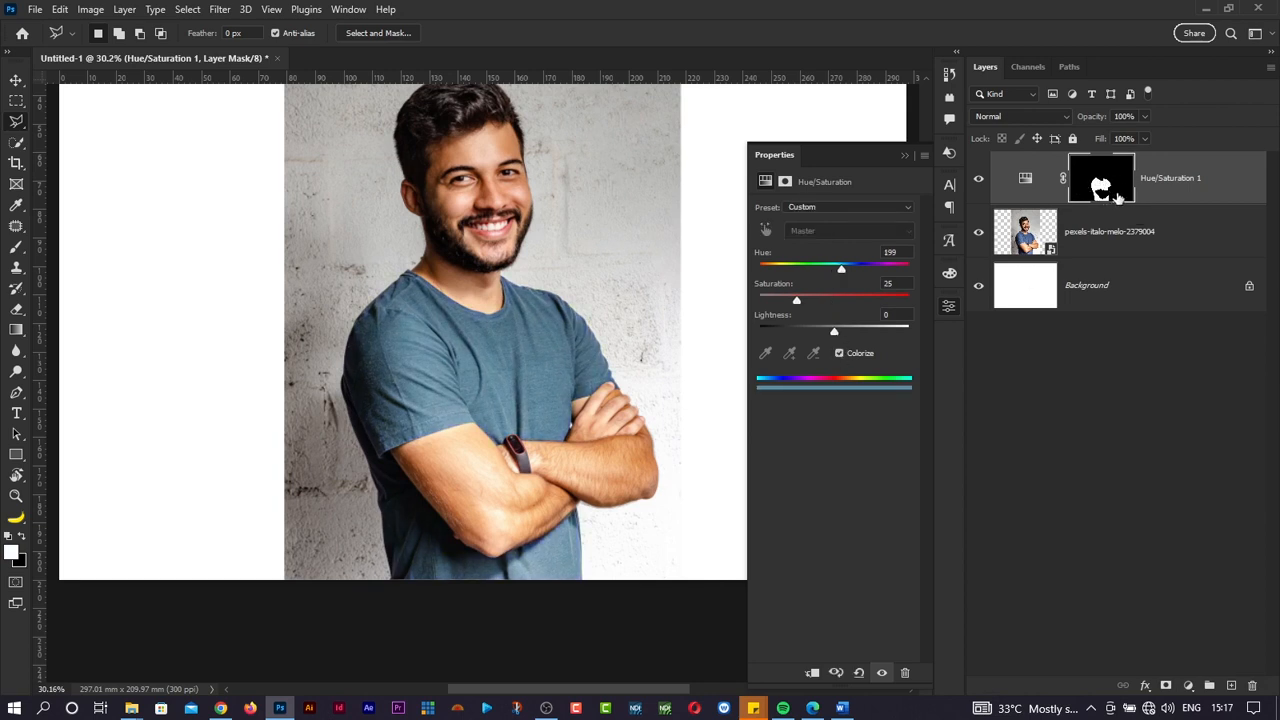
Step: Recolor the T-shirt green with Hue 110, Saturation 46 and Lightness -2
{"action": "left_click_drag", "start_coordinate": [836, 270], "coordinate": [805, 277]}
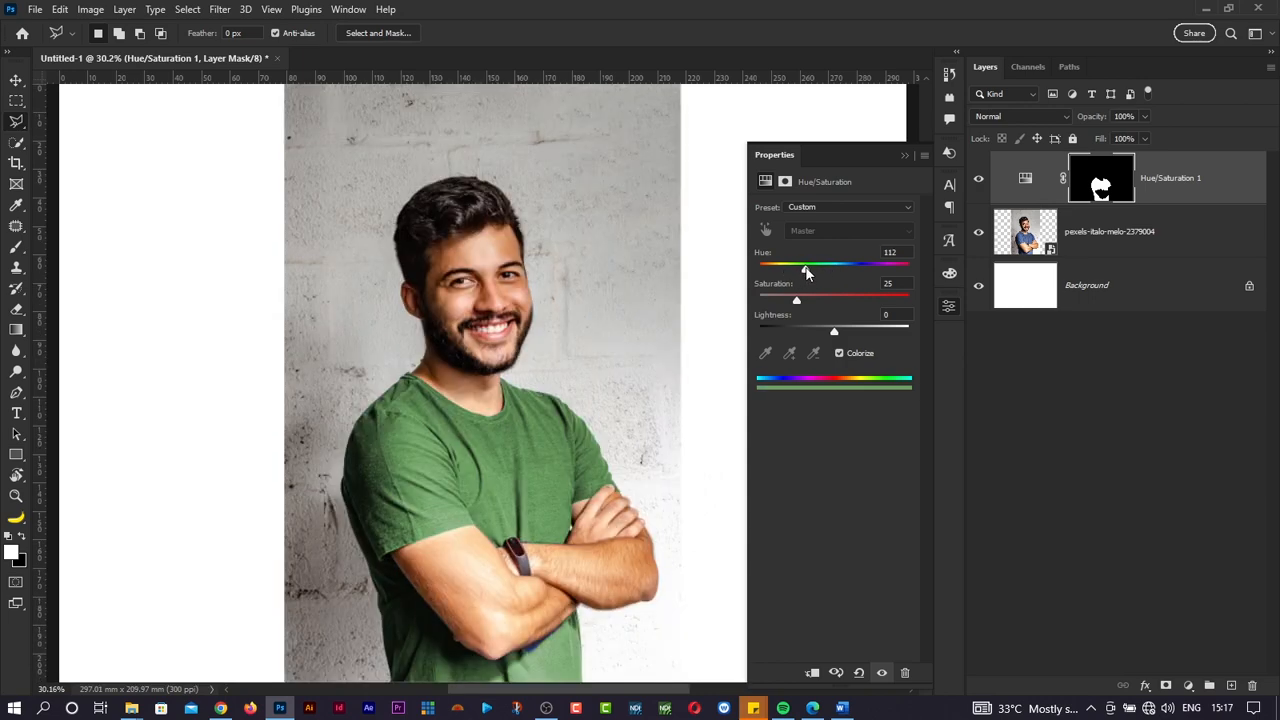
{"action": "key", "text": "ctrl+minus"}
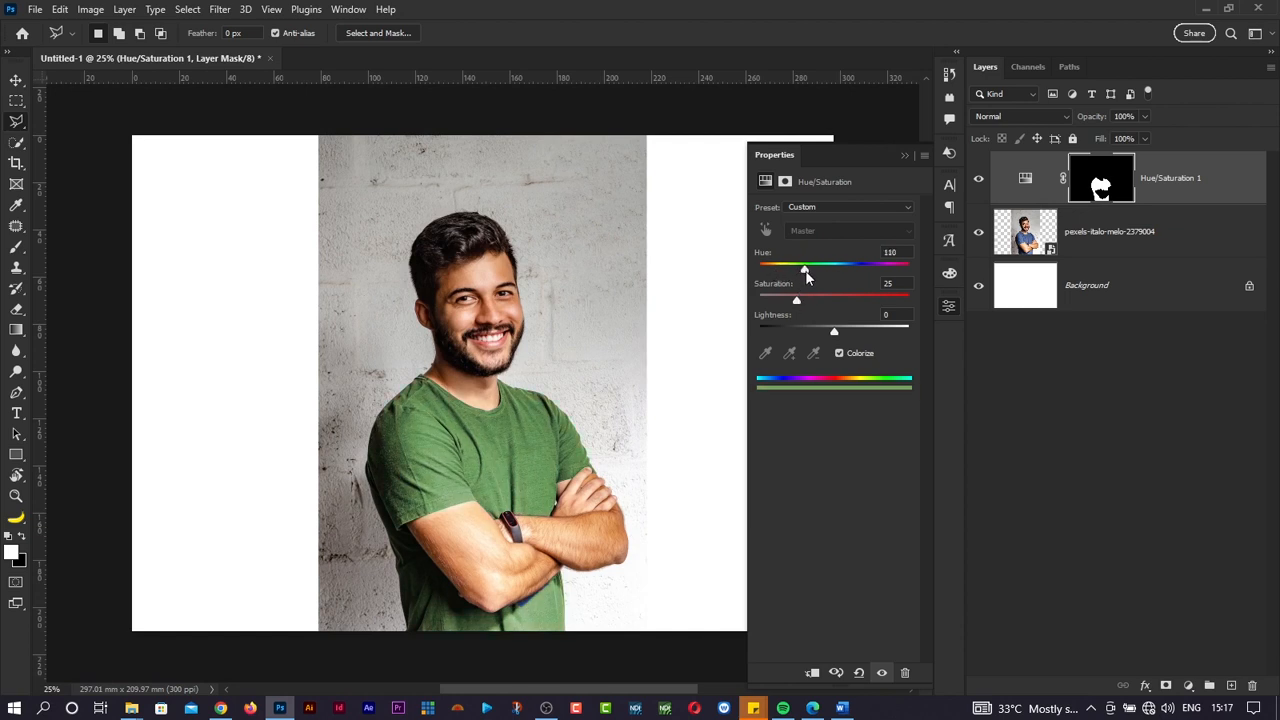
{"action": "left_click_drag", "start_coordinate": [809, 298], "coordinate": [832, 336]}
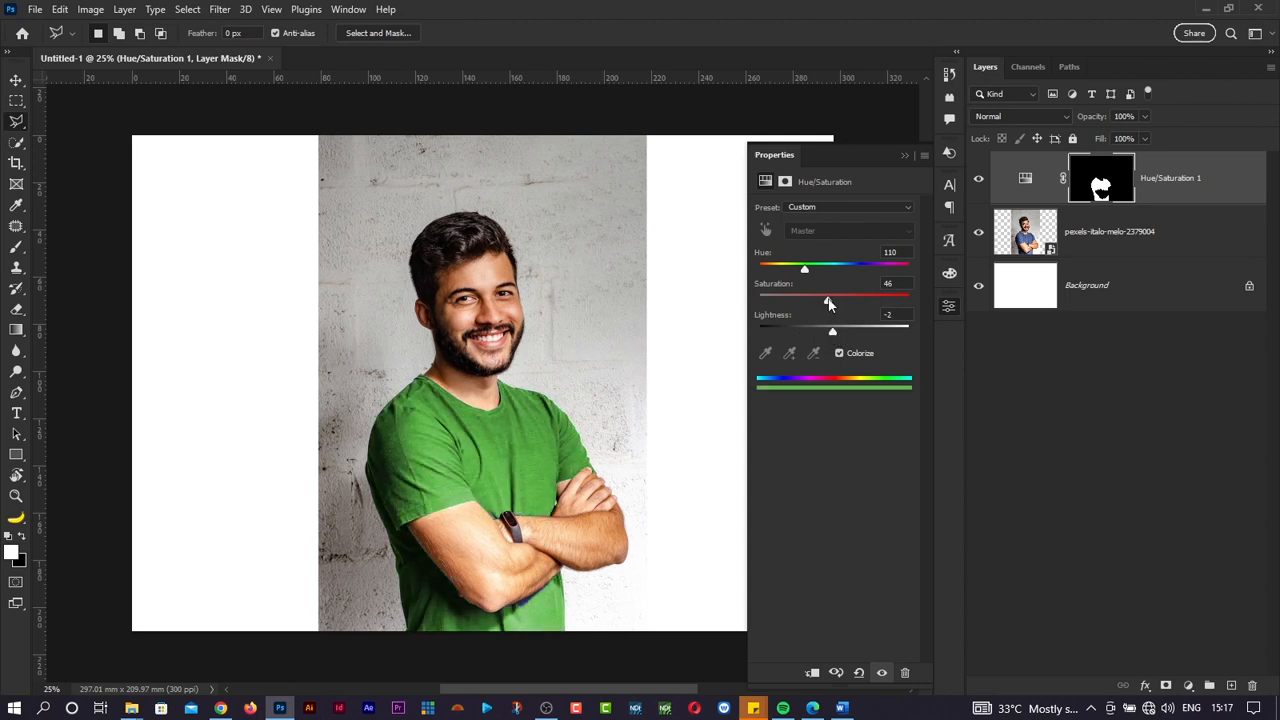
Step: Recolor the T-shirt red with Hue 360, Saturation 48 and Lightness +10
{"action": "mouse_move", "coordinate": [845, 304]}
{"action": "left_mouse_down"}
{"action": "mouse_move", "coordinate": [862, 304]}
{"action": "mouse_move", "coordinate": [847, 304]}
{"action": "left_mouse_up"}
{"action": "left_click_drag", "start_coordinate": [828, 272], "coordinate": [861, 272]}
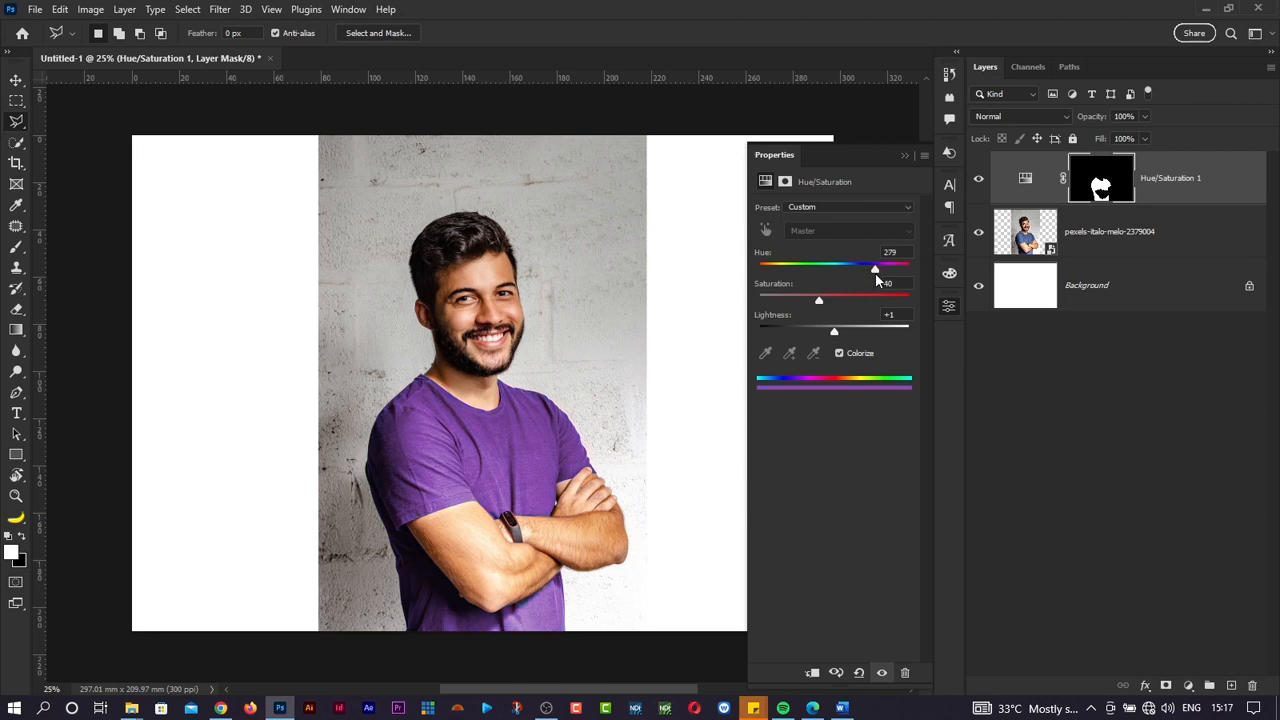
{"action": "left_click_drag", "start_coordinate": [907, 274], "coordinate": [916, 273]}
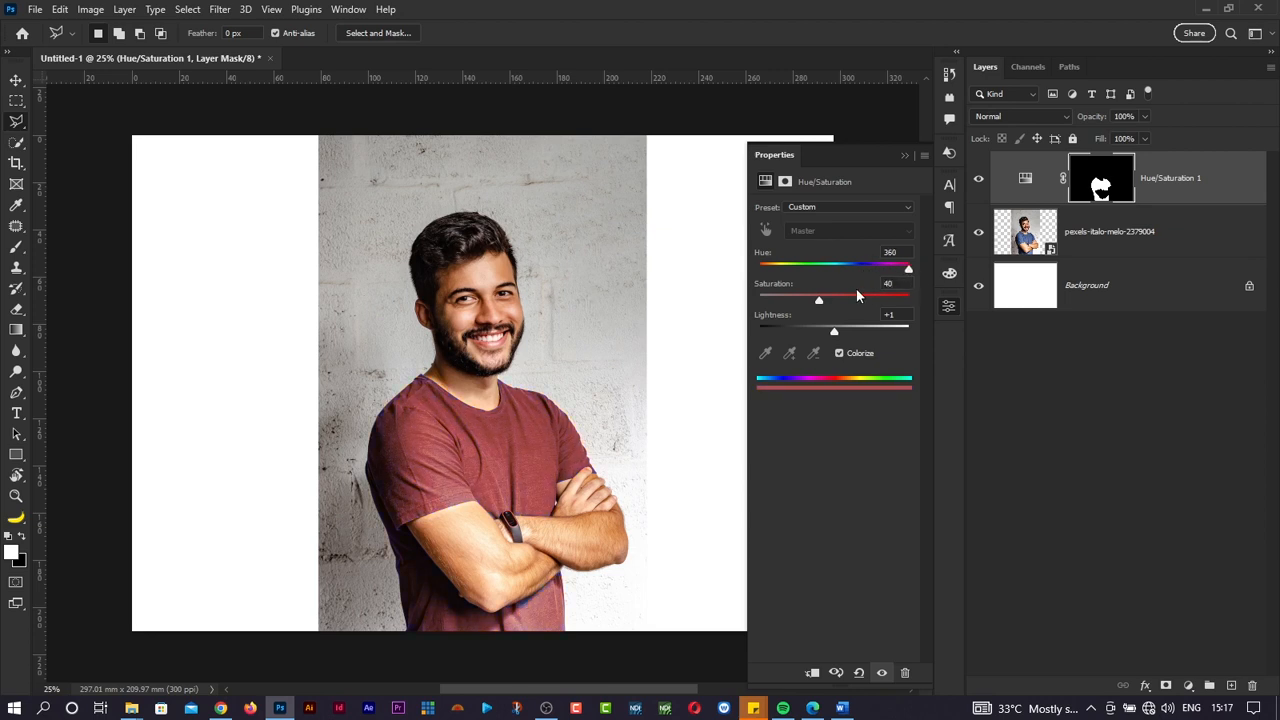
{"action": "left_click_drag", "start_coordinate": [836, 337], "coordinate": [844, 337]}
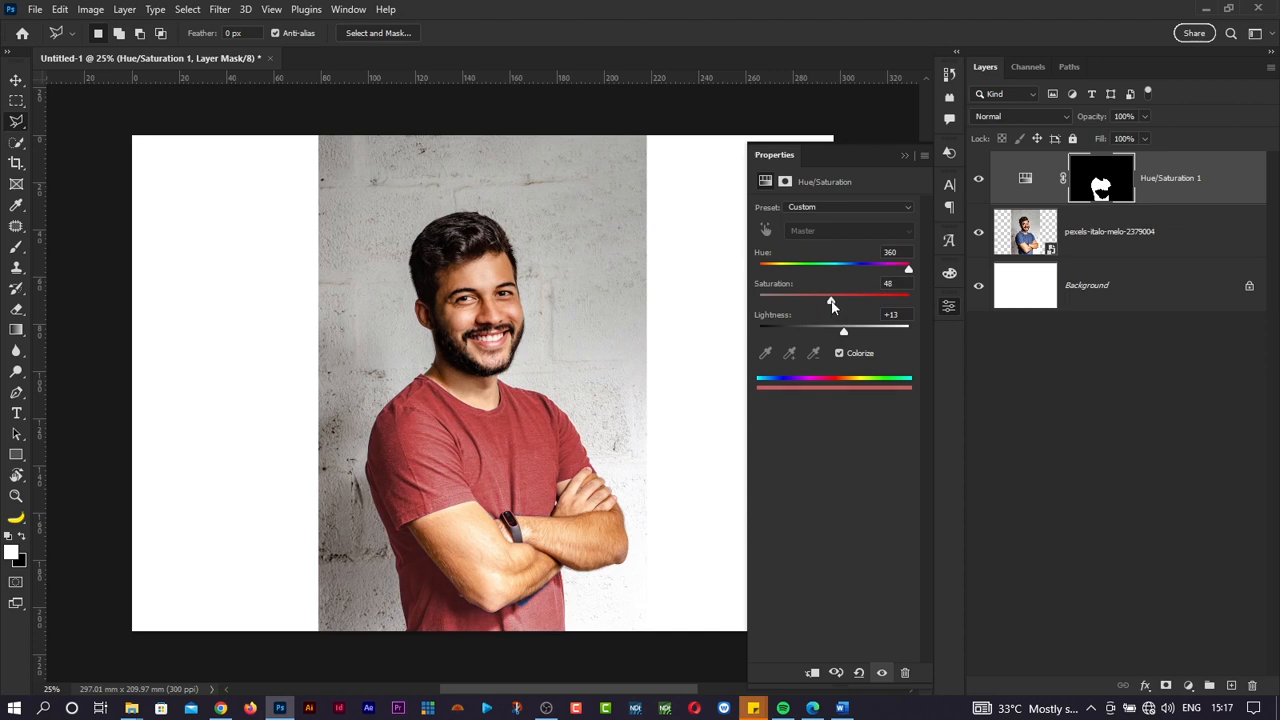
{"action": "left_click_drag", "start_coordinate": [844, 336], "coordinate": [841, 338]}
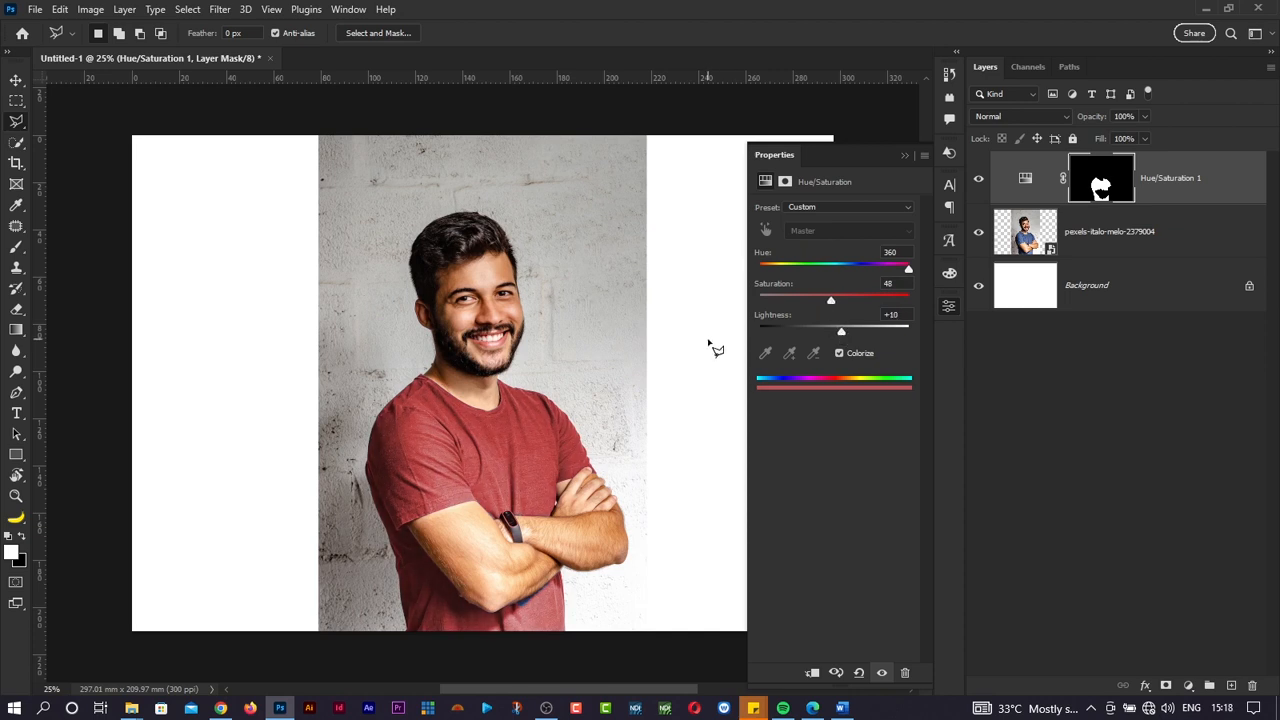
Step: Paint white on the Hue/Saturation layer mask with the Brush over the uncolored blue patch beneath the forearm near the elbow
{"action": "scroll", "coordinate": [606, 440], "scroll_direction": "down", "scroll_amount": 2}
{"action": "scroll", "coordinate": [606, 440], "scroll_direction": "up", "scroll_amount": 2}
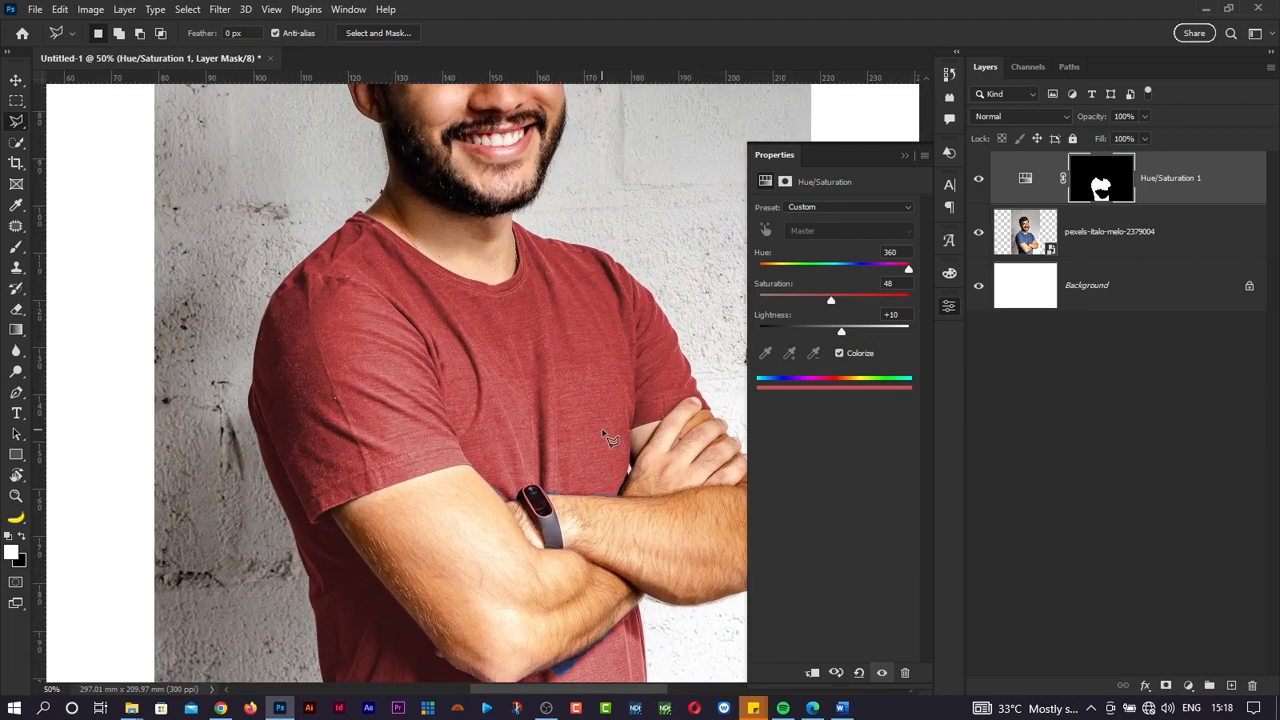
{"action": "scroll", "coordinate": [606, 440], "scroll_direction": "down", "scroll_amount": 5}
{"action": "scroll", "coordinate": [606, 437], "scroll_direction": "up", "scroll_amount": 2}
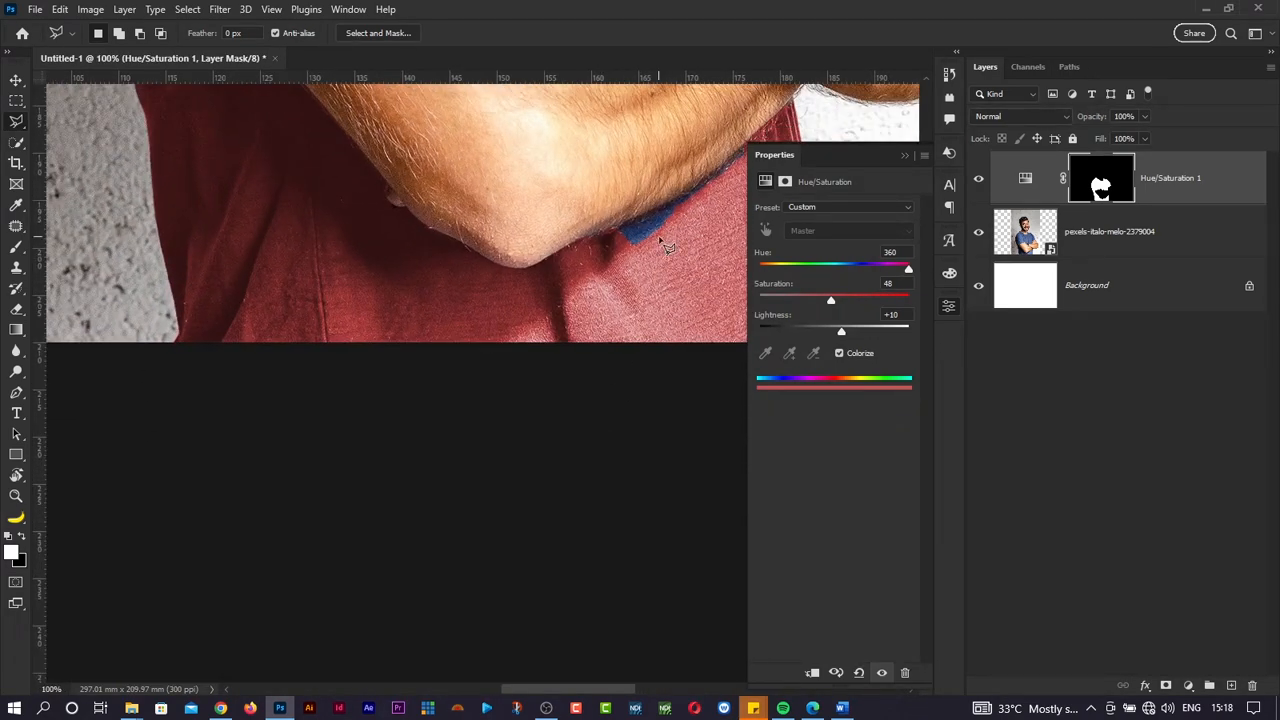
{"action": "scroll", "coordinate": [662, 232], "scroll_direction": "up", "scroll_amount": 1}
{"action": "scroll", "coordinate": [662, 232], "scroll_direction": "up", "scroll_amount": 5}
{"action": "scroll", "coordinate": [662, 232], "scroll_direction": "right", "scroll_amount": 3}
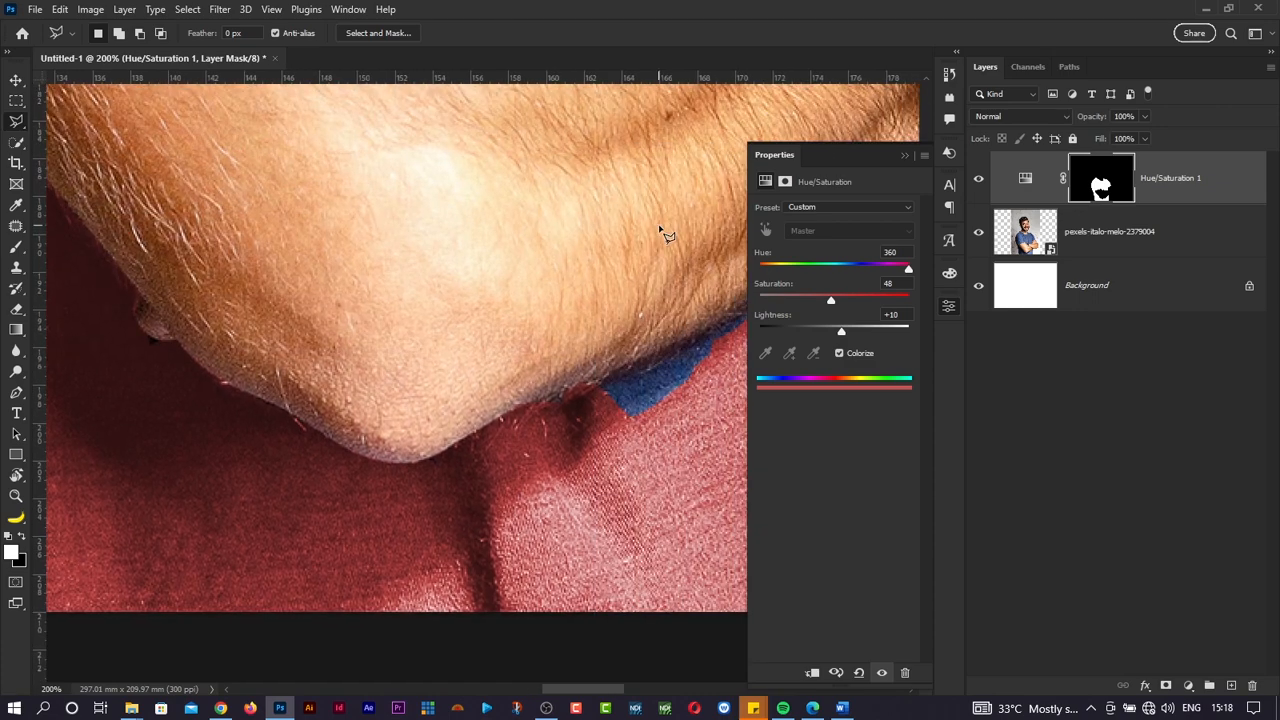
{"action": "scroll", "coordinate": [662, 232], "scroll_direction": "down", "scroll_amount": 1}
{"action": "scroll", "coordinate": [662, 232], "scroll_direction": "right", "scroll_amount": 3}
{"action": "left_click", "coordinate": [1087, 196]}
{"action": "key", "text": "b"}
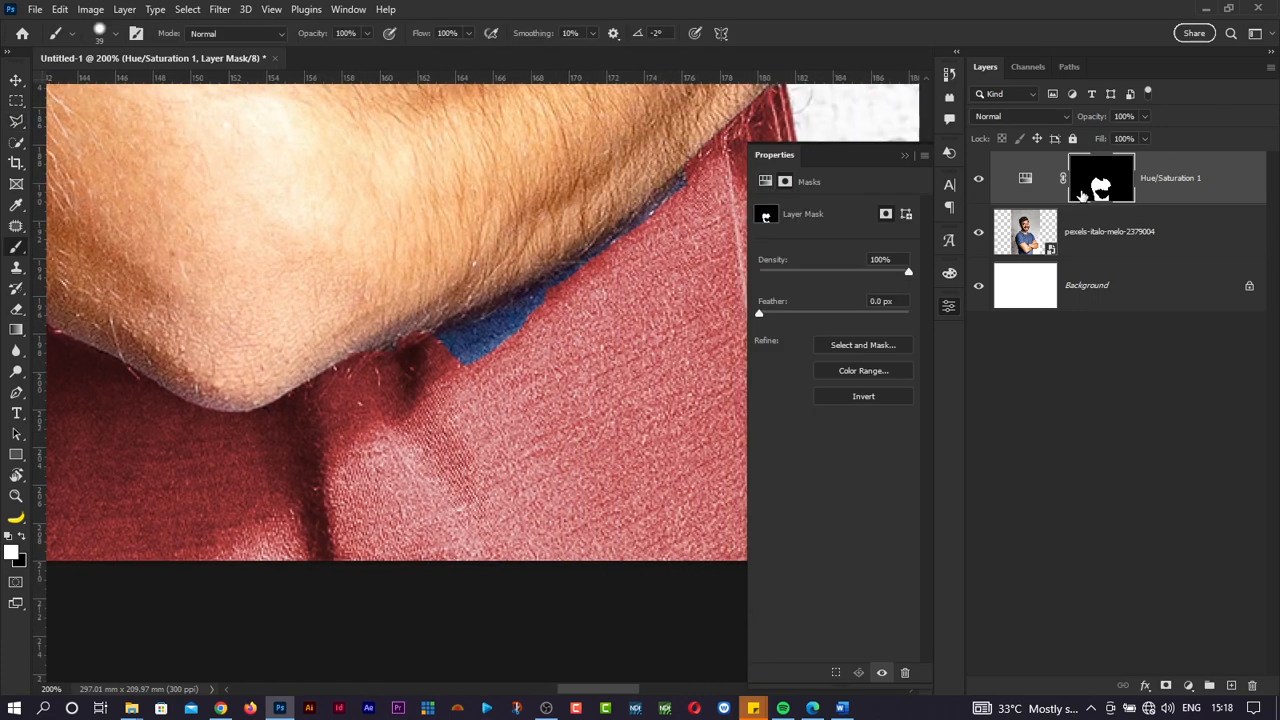
{"action": "left_click_drag", "start_coordinate": [582, 328], "coordinate": [572, 328]}
{"action": "mouse_move", "coordinate": [560, 318]}
{"action": "left_mouse_down"}
{"action": "mouse_move", "coordinate": [505, 350]}
{"action": "mouse_move", "coordinate": [475, 338]}
{"action": "mouse_move", "coordinate": [455, 378]}
{"action": "mouse_move", "coordinate": [445, 370]}
{"action": "left_mouse_up"}
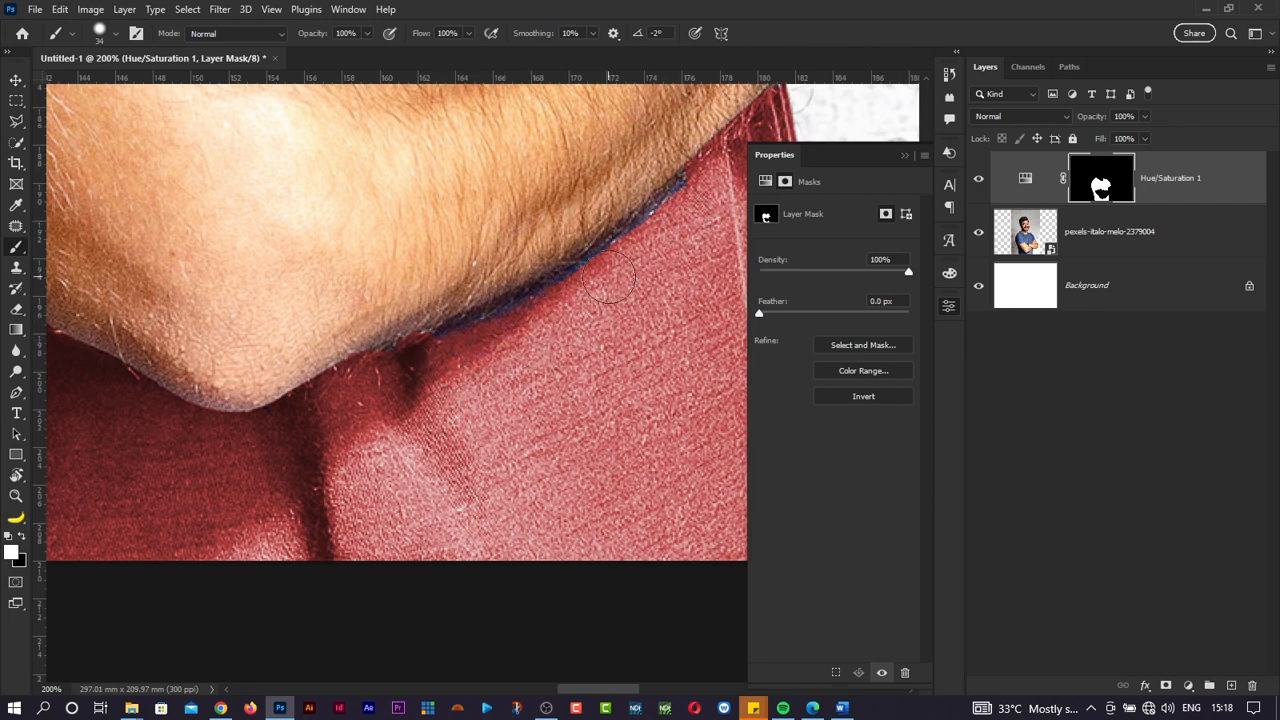
{"action": "mouse_move", "coordinate": [688, 208]}
{"action": "left_mouse_down"}
{"action": "mouse_move", "coordinate": [500, 347]}
{"action": "mouse_move", "coordinate": [582, 301]}
{"action": "mouse_move", "coordinate": [514, 342]}
{"action": "mouse_move", "coordinate": [541, 315]}
{"action": "mouse_move", "coordinate": [480, 361]}
{"action": "mouse_move", "coordinate": [504, 330]}
{"action": "mouse_move", "coordinate": [456, 348]}
{"action": "left_mouse_up"}
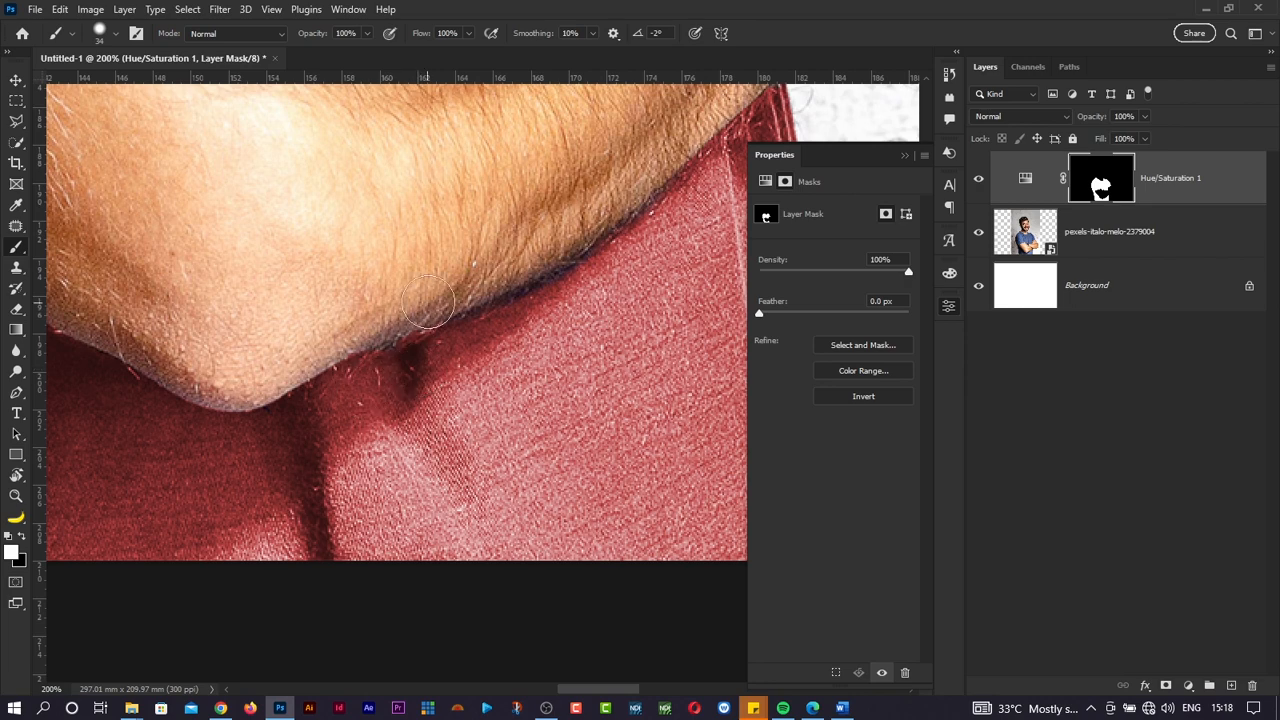
Step: Paint white on the mask along the blue fringe where the T-shirt meets the forearm, from the sleeve toward the wristwatch
{"action": "key", "text": "x"}
{"action": "scroll", "coordinate": [520, 235], "scroll_direction": "left", "scroll_amount": 8}
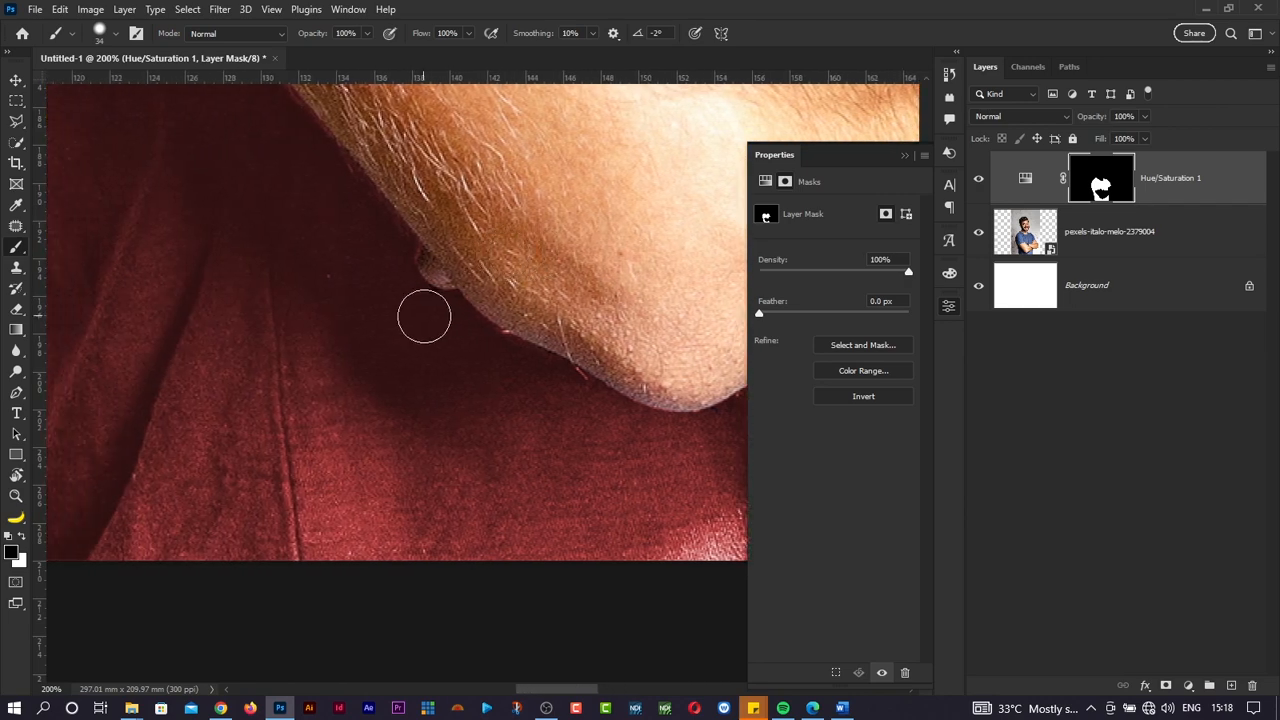
{"action": "key", "text": "x"}
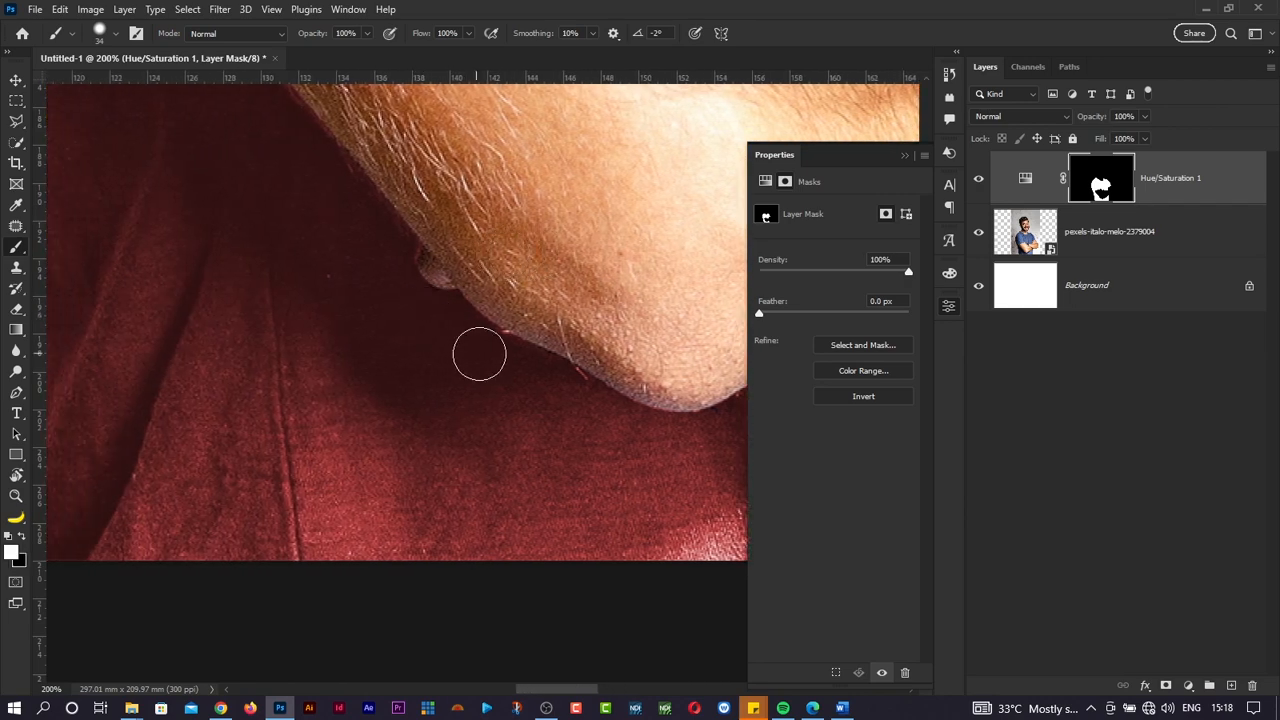
{"action": "scroll", "coordinate": [624, 290], "scroll_direction": "down", "scroll_amount": 10}
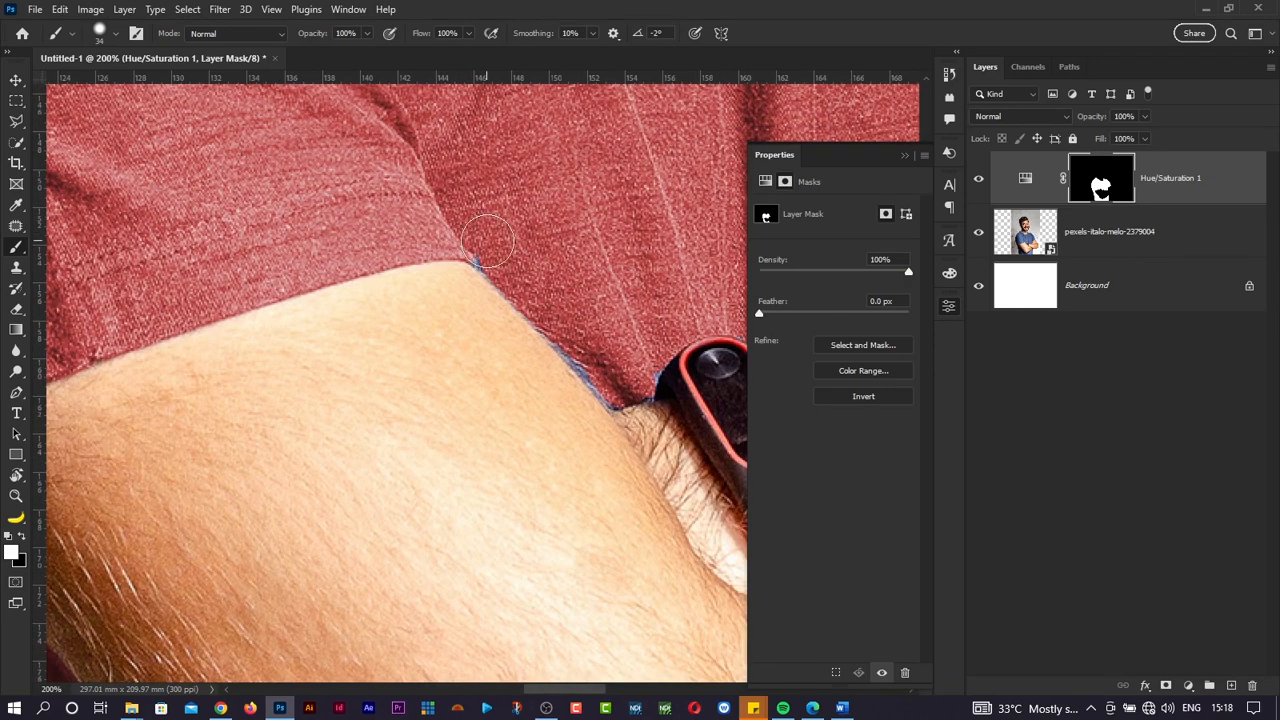
{"action": "mouse_move", "coordinate": [488, 240]}
{"action": "left_mouse_down"}
{"action": "mouse_move", "coordinate": [577, 300]}
{"action": "mouse_move", "coordinate": [553, 298]}
{"action": "mouse_move", "coordinate": [617, 381]}
{"action": "left_mouse_up"}
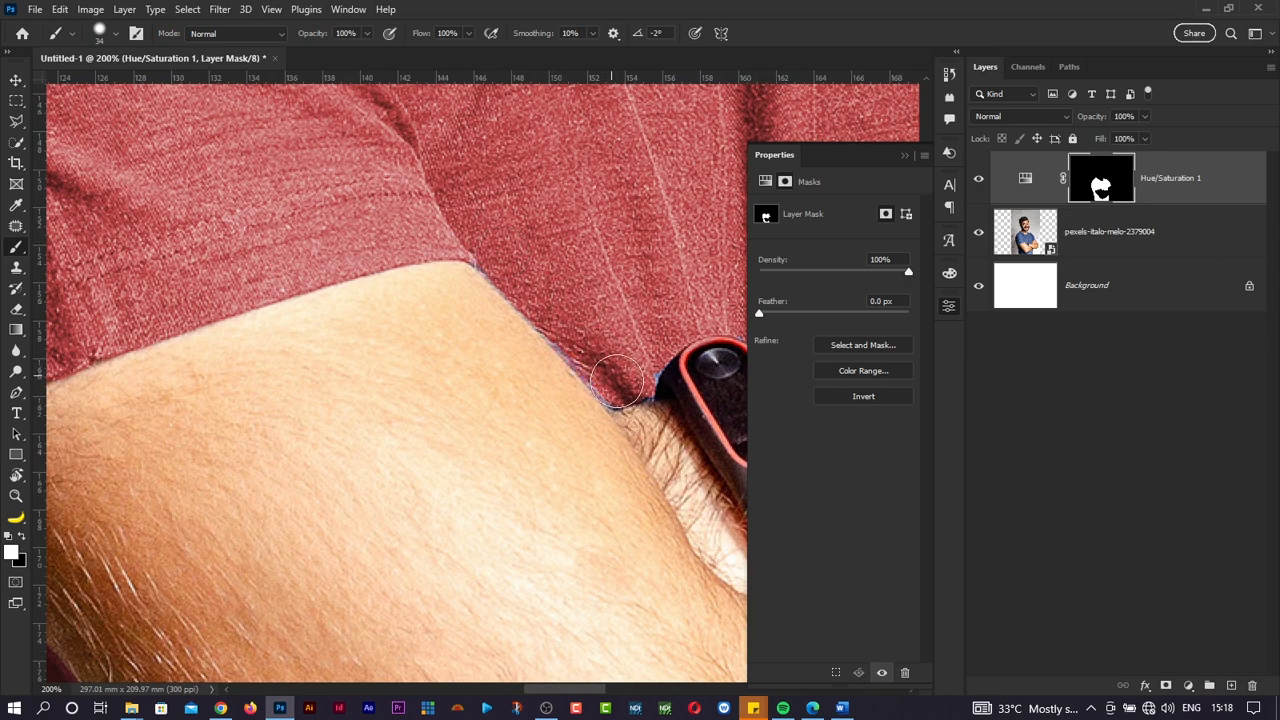
Step: Check the mask edges along the sleeve, collar and shoulder, reducing the brush size to 10 px
{"action": "scroll", "coordinate": [465, 245], "scroll_direction": "left", "scroll_amount": 5}
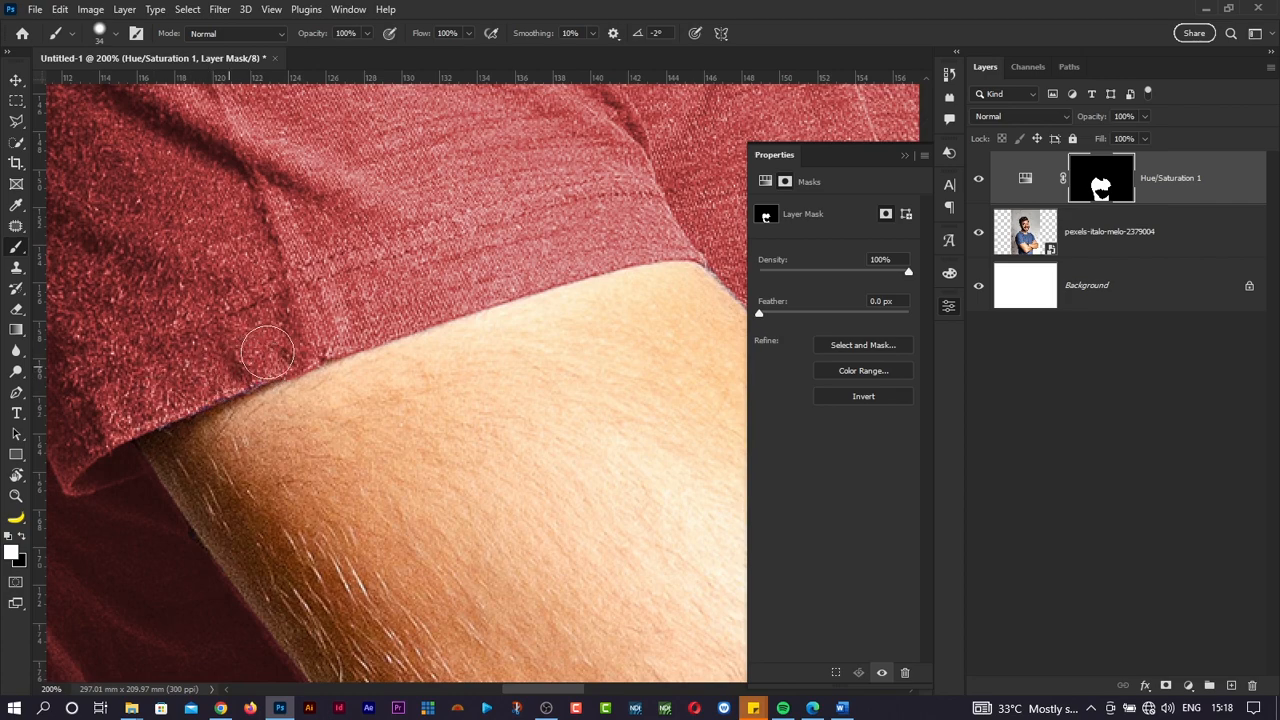
{"action": "scroll", "coordinate": [267, 352], "scroll_direction": "up", "scroll_amount": 5}
{"action": "scroll", "coordinate": [267, 352], "scroll_direction": "up", "scroll_amount": 10}
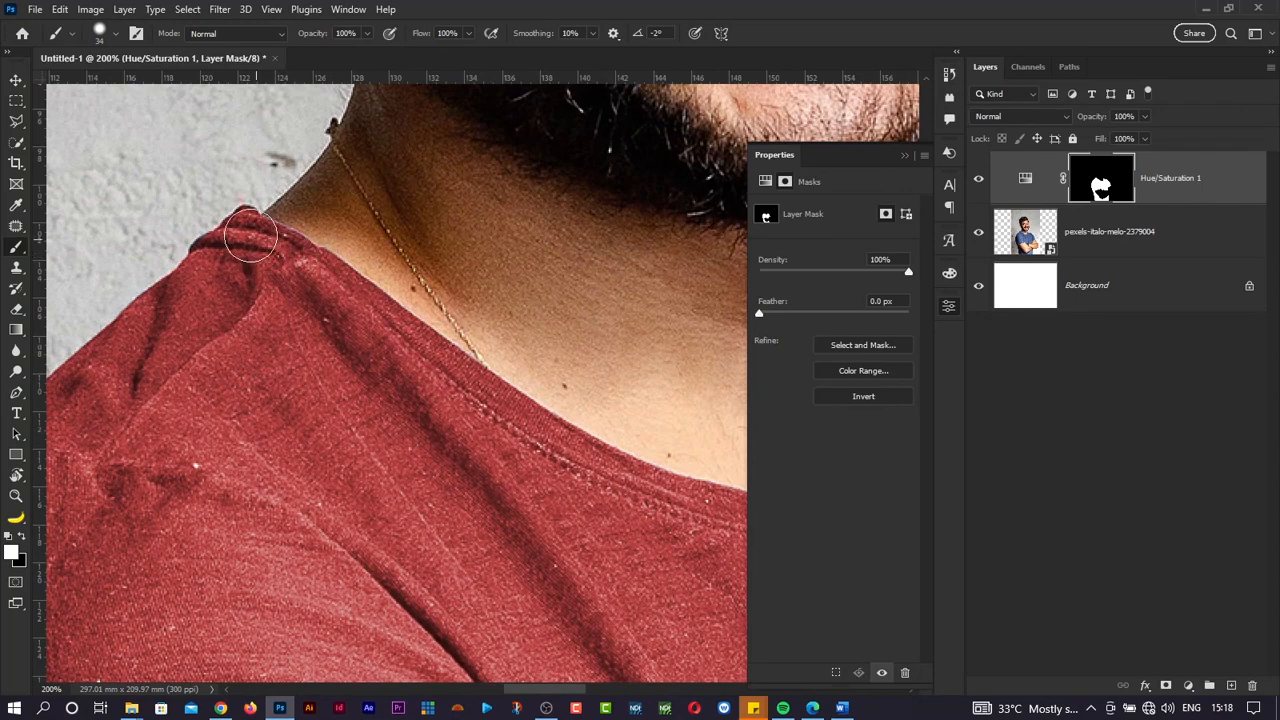
{"action": "scroll", "coordinate": [310, 285], "scroll_direction": "right", "scroll_amount": 3}
{"action": "scroll", "coordinate": [323, 297], "scroll_direction": "right", "scroll_amount": 3}
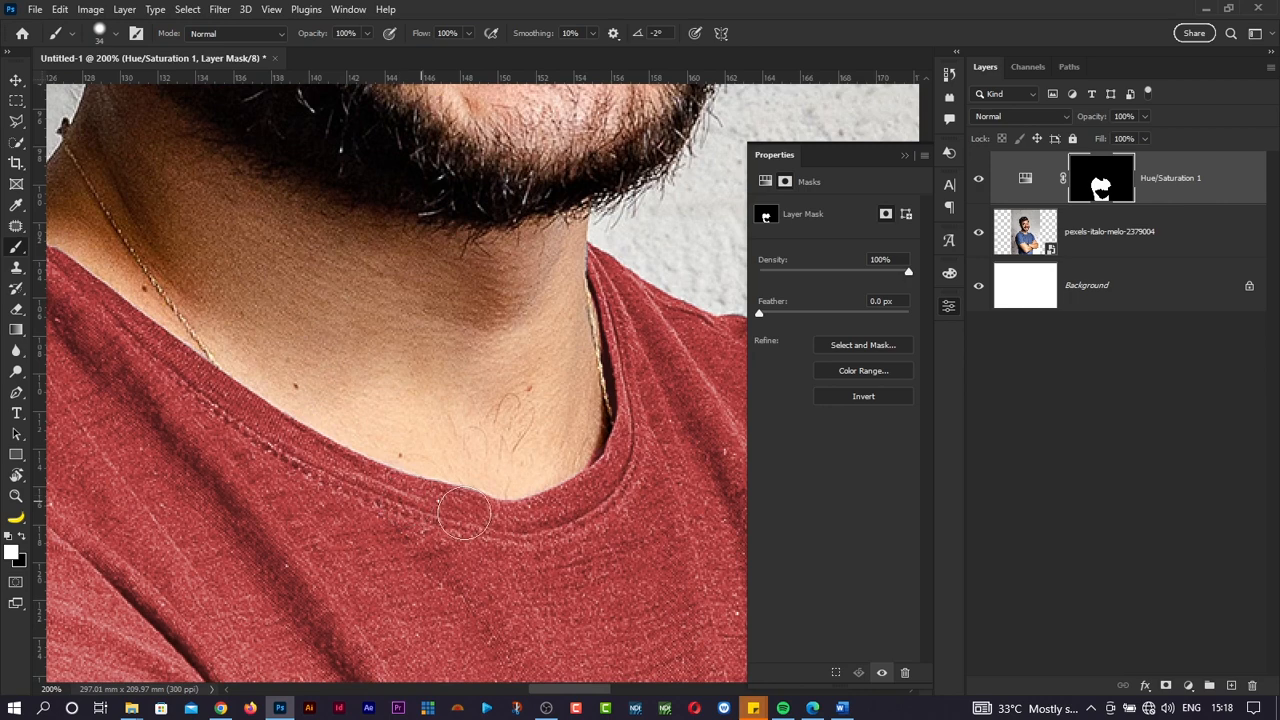
{"action": "scroll", "coordinate": [494, 517], "scroll_direction": "right", "scroll_amount": 3}
{"action": "right_click", "coordinate": [496, 282], "text": "alt"}
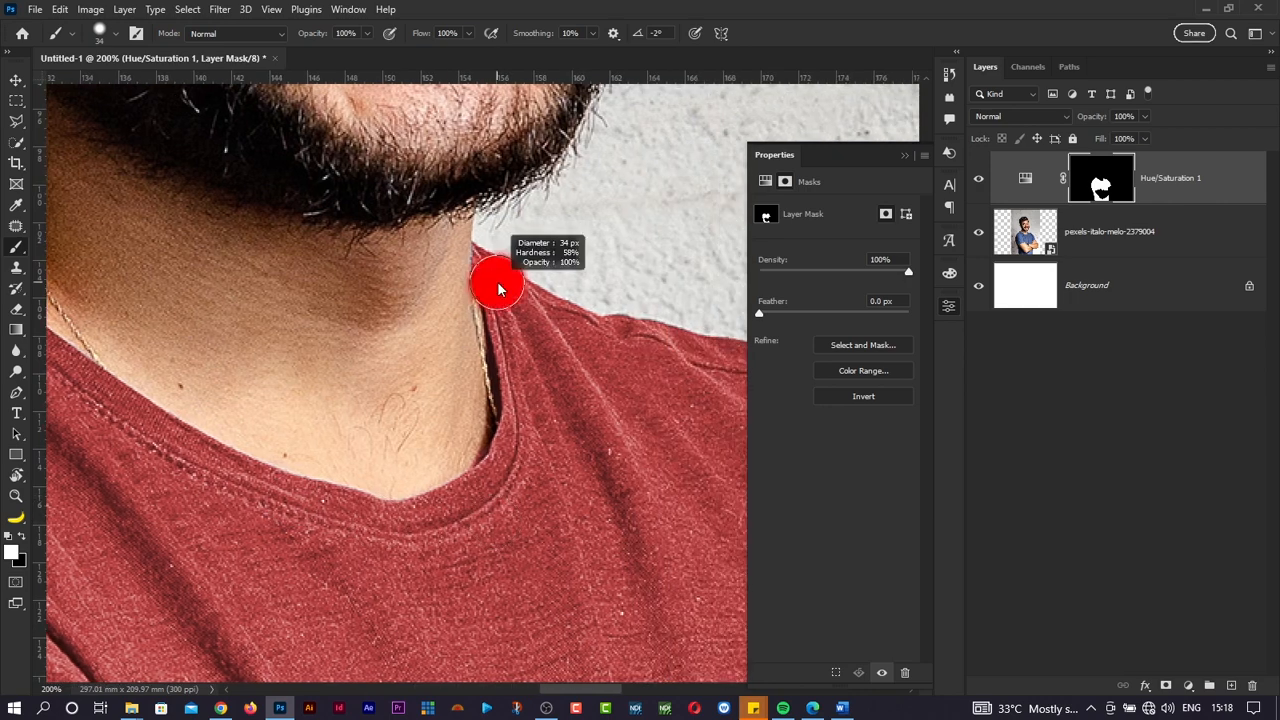
{"action": "right_click", "coordinate": [492, 252], "text": "alt"}
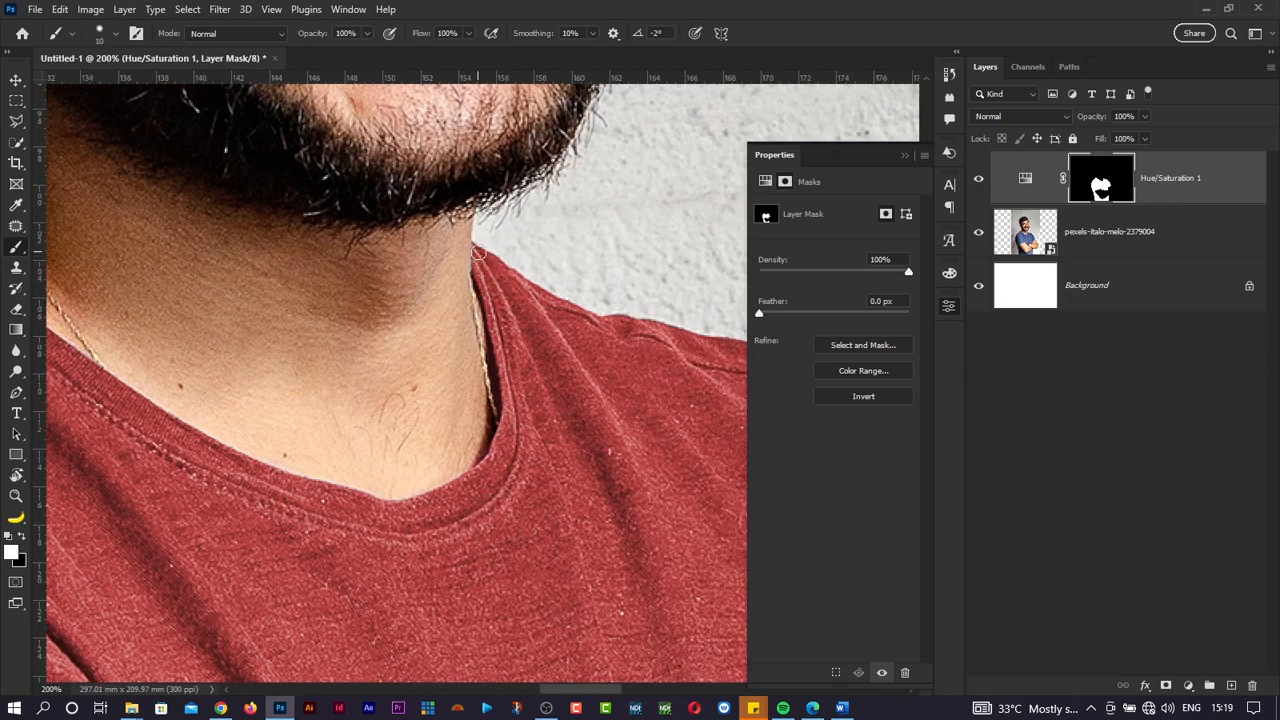
{"action": "scroll", "coordinate": [490, 285], "scroll_direction": "right", "scroll_amount": 10}
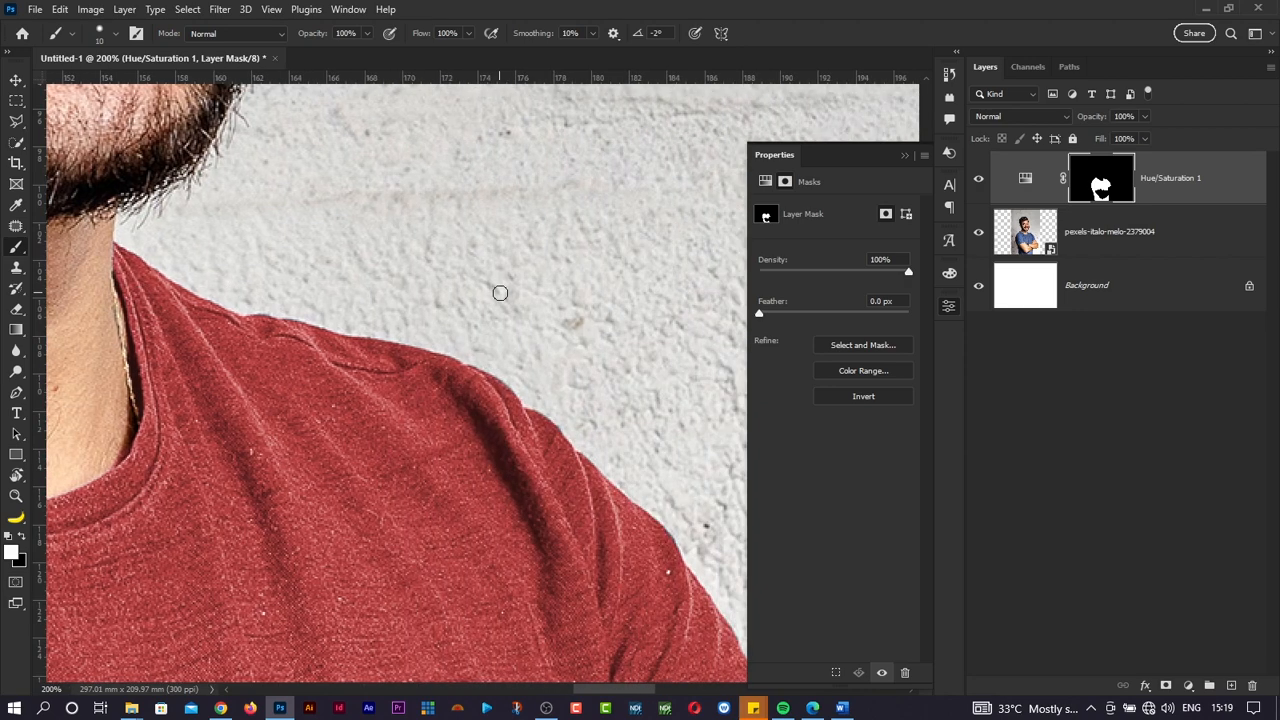
Step: Try other T-shirt colors, such as purple, on the Hue/Saturation adjustment and return the Hue to 360
{"action": "key", "text": "ctrl+0"}
{"action": "scroll", "coordinate": [400, 380], "scroll_direction": "down", "scroll_amount": 5}
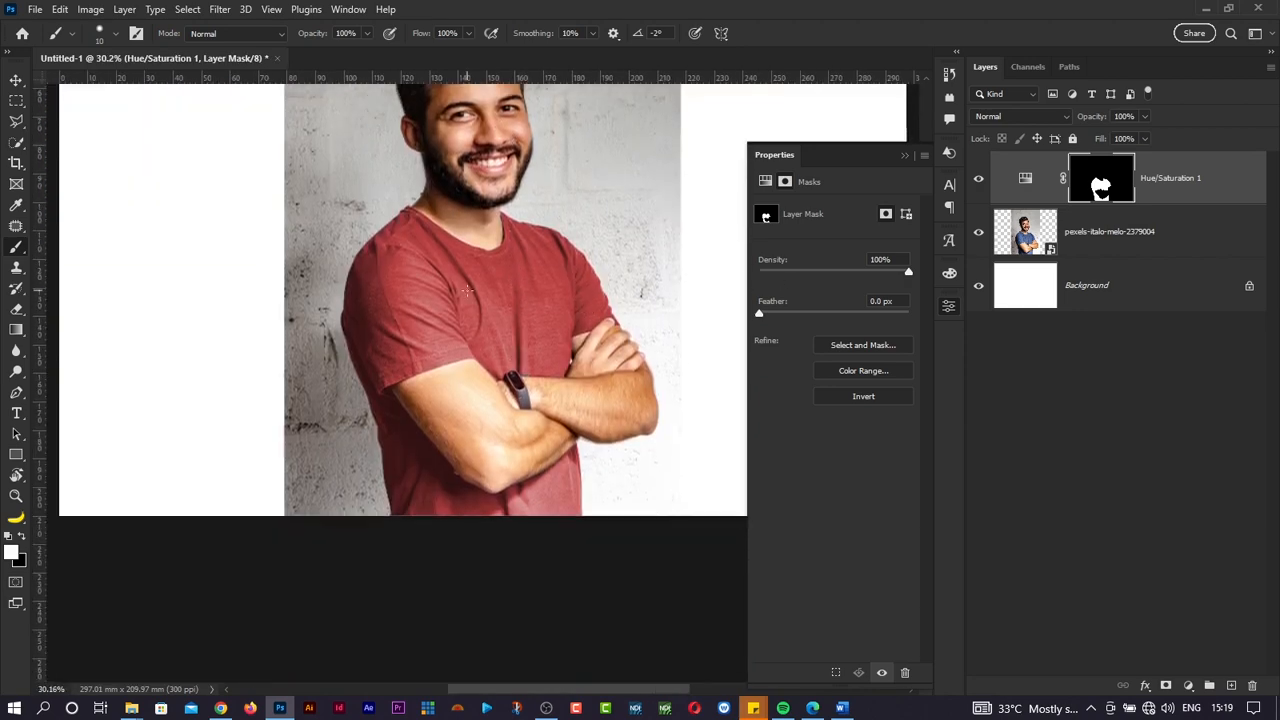
{"action": "scroll", "coordinate": [466, 290], "scroll_direction": "up", "scroll_amount": 5}
{"action": "key", "text": "ctrl+minus"}
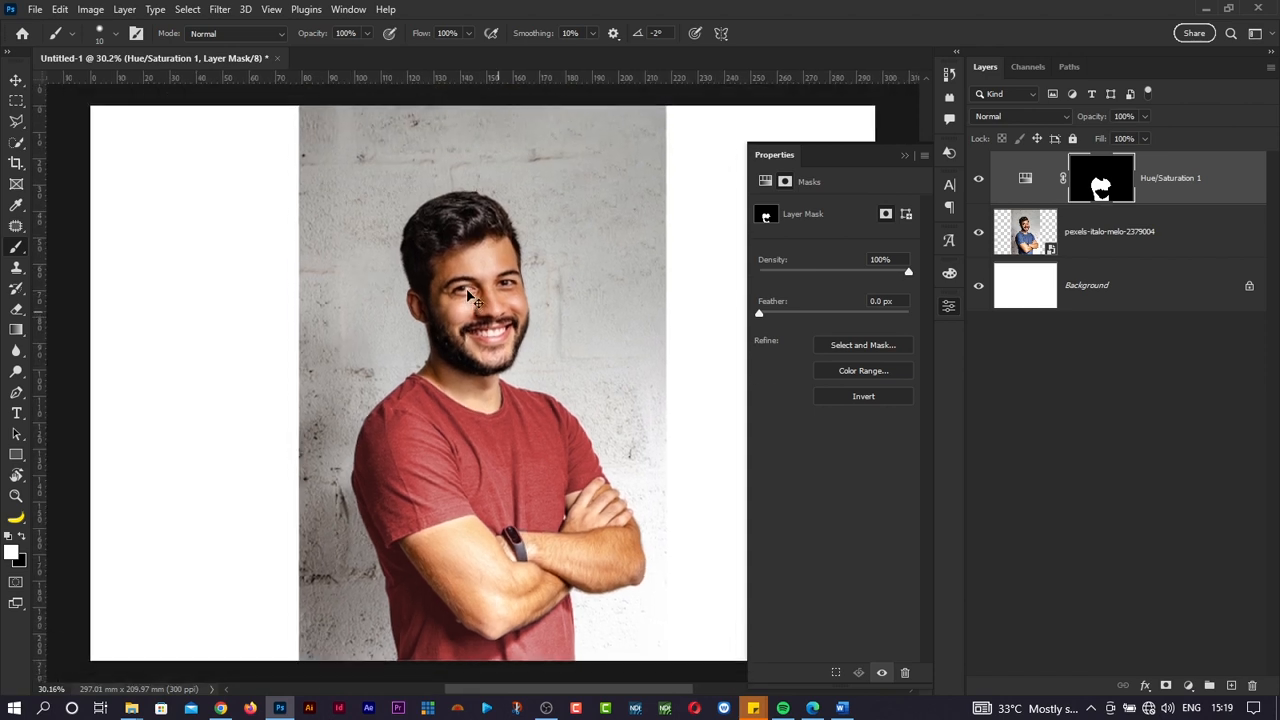
{"action": "scroll", "coordinate": [555, 378], "scroll_direction": "right", "scroll_amount": 2}
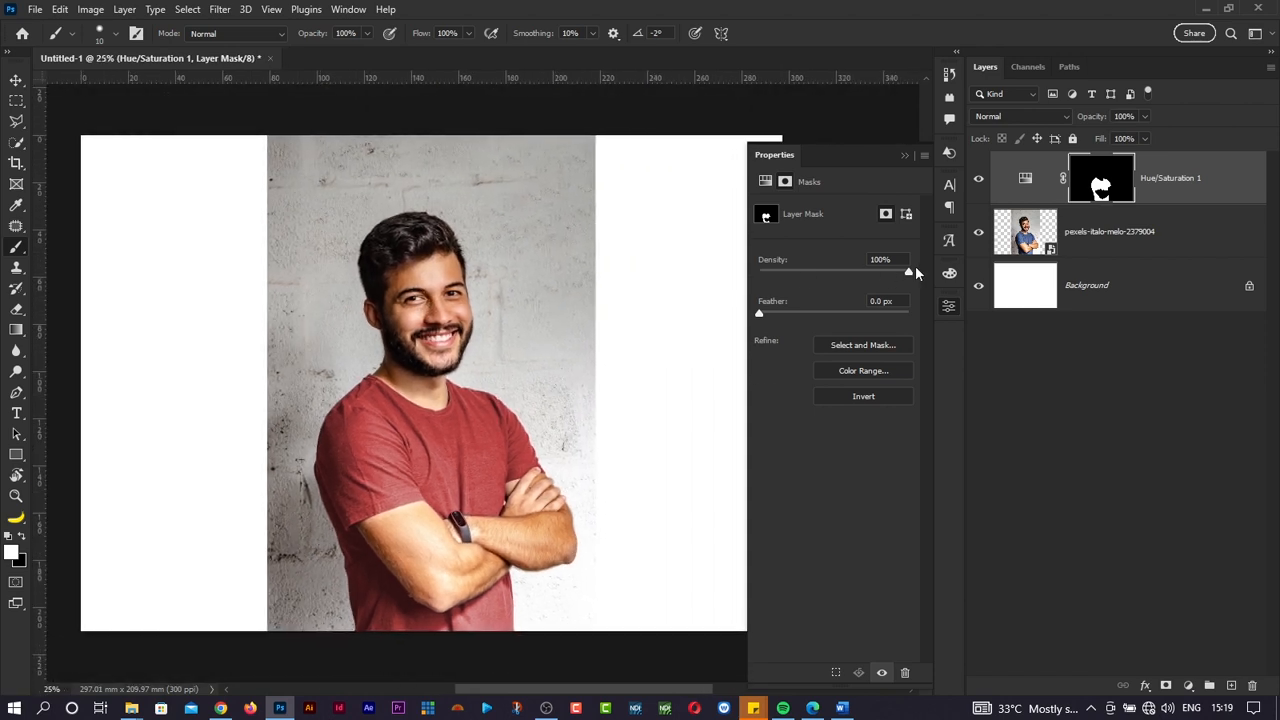
{"action": "left_click", "coordinate": [1026, 178]}
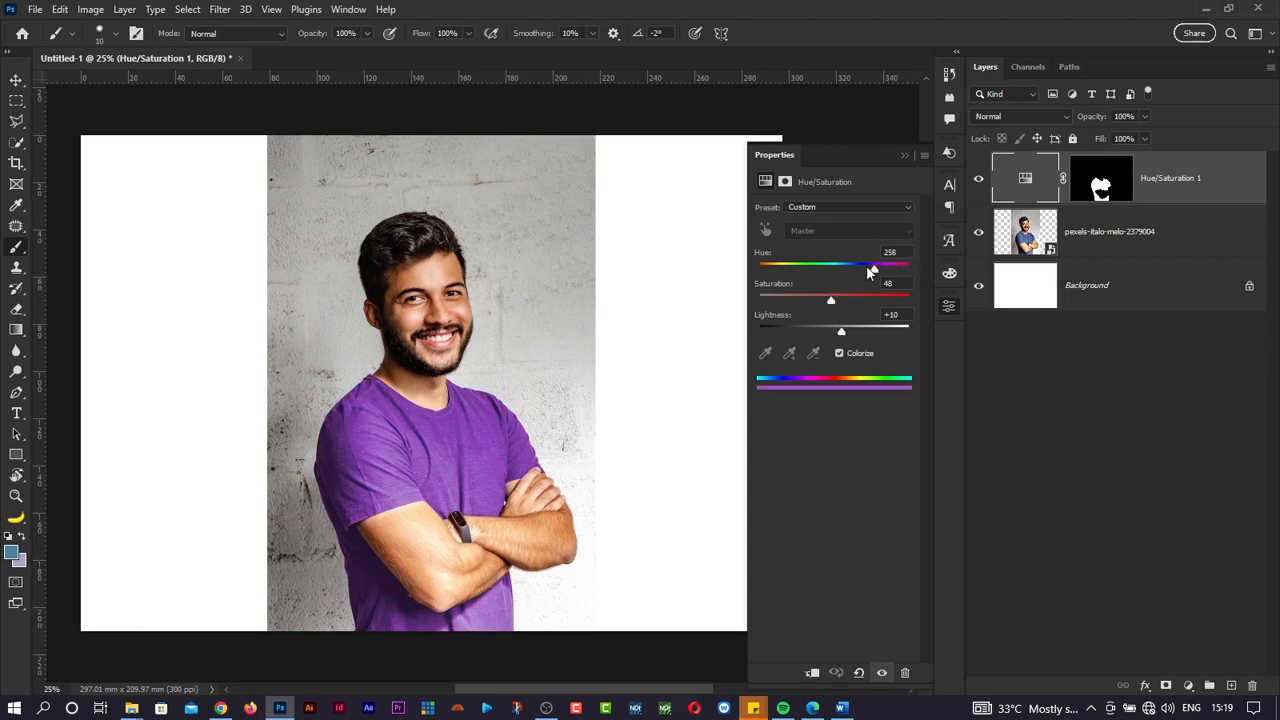
{"action": "mouse_move", "coordinate": [870, 272]}
{"action": "left_mouse_down"}
{"action": "mouse_move", "coordinate": [764, 270]}
{"action": "mouse_move", "coordinate": [883, 279]}
{"action": "left_mouse_up"}
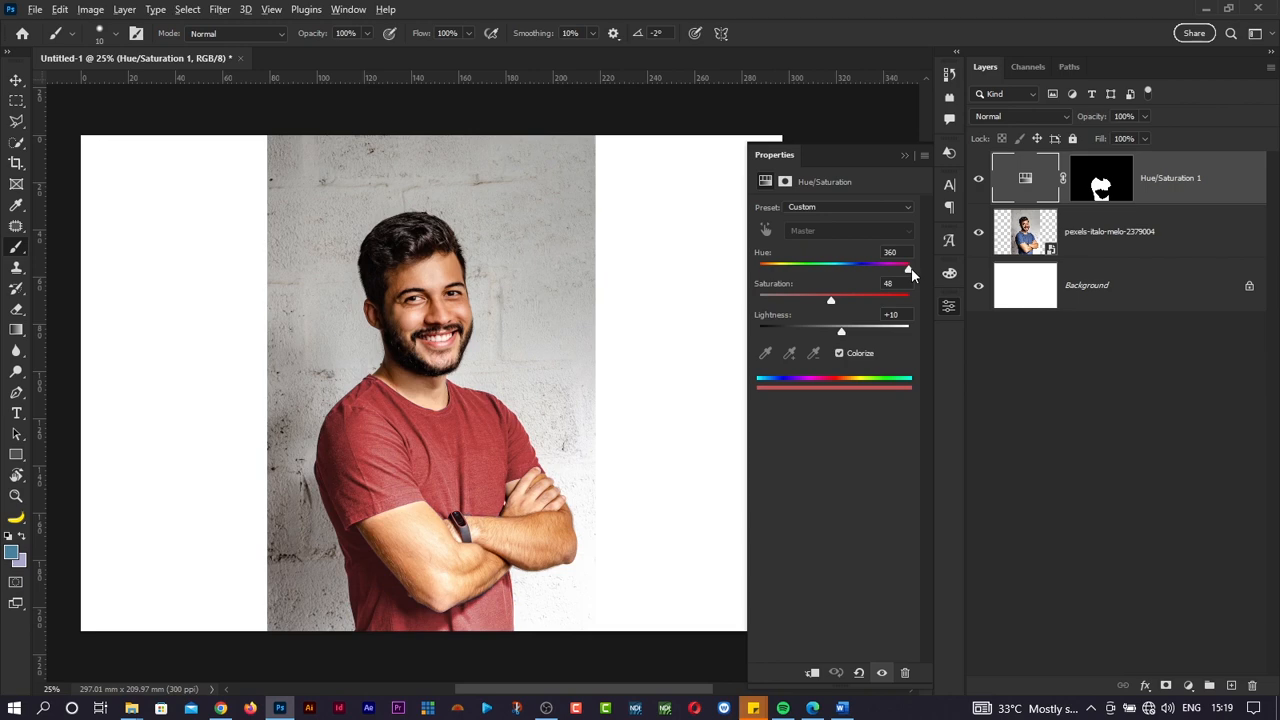
Step: Place pexels-rodnae-productions-7005766.jpg from the images folder in File Explorer into the Photoshop document, and hide its layer
{"action": "key", "text": "alt+Tab"}
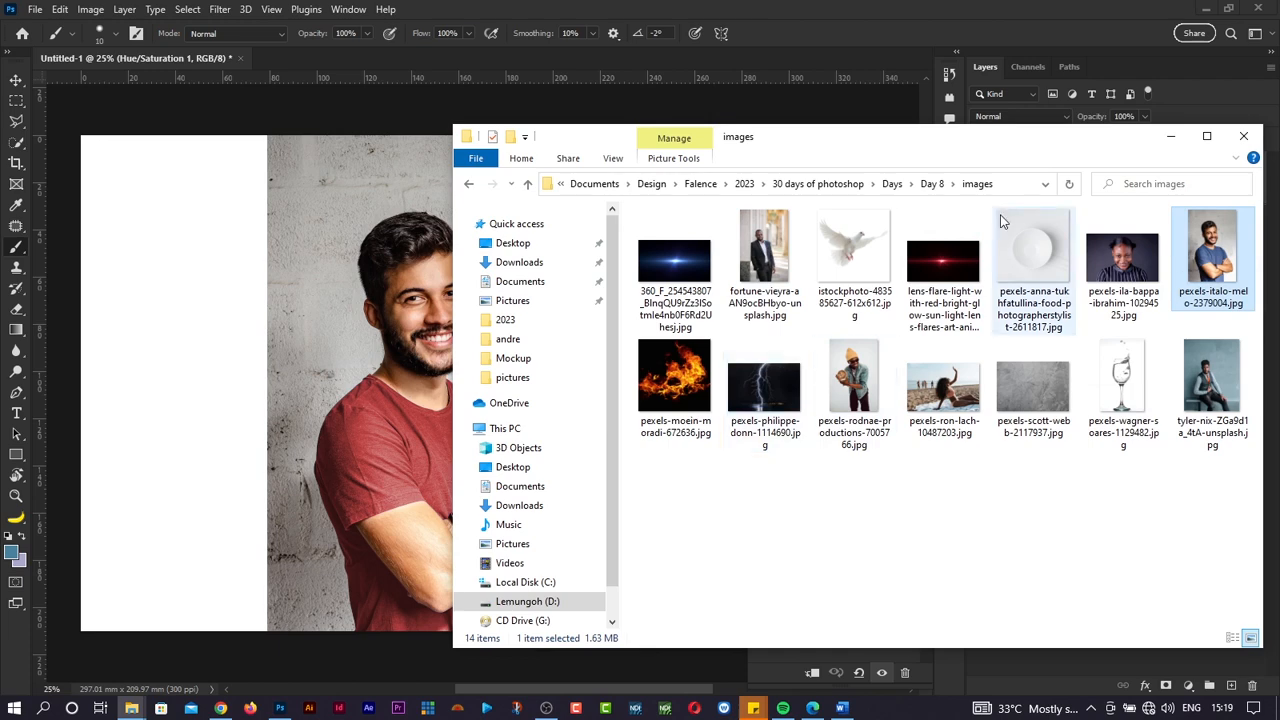
{"action": "left_click_drag", "start_coordinate": [843, 393], "coordinate": [393, 374]}
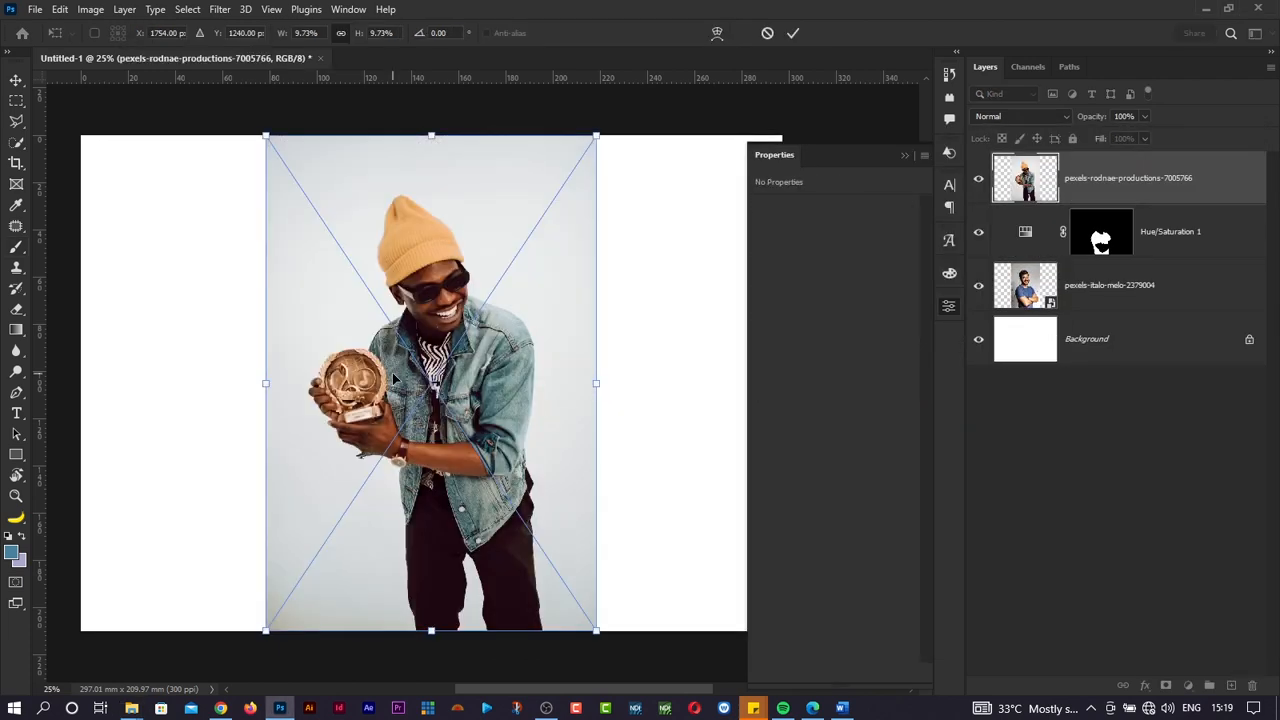
{"action": "left_click", "coordinate": [795, 34]}
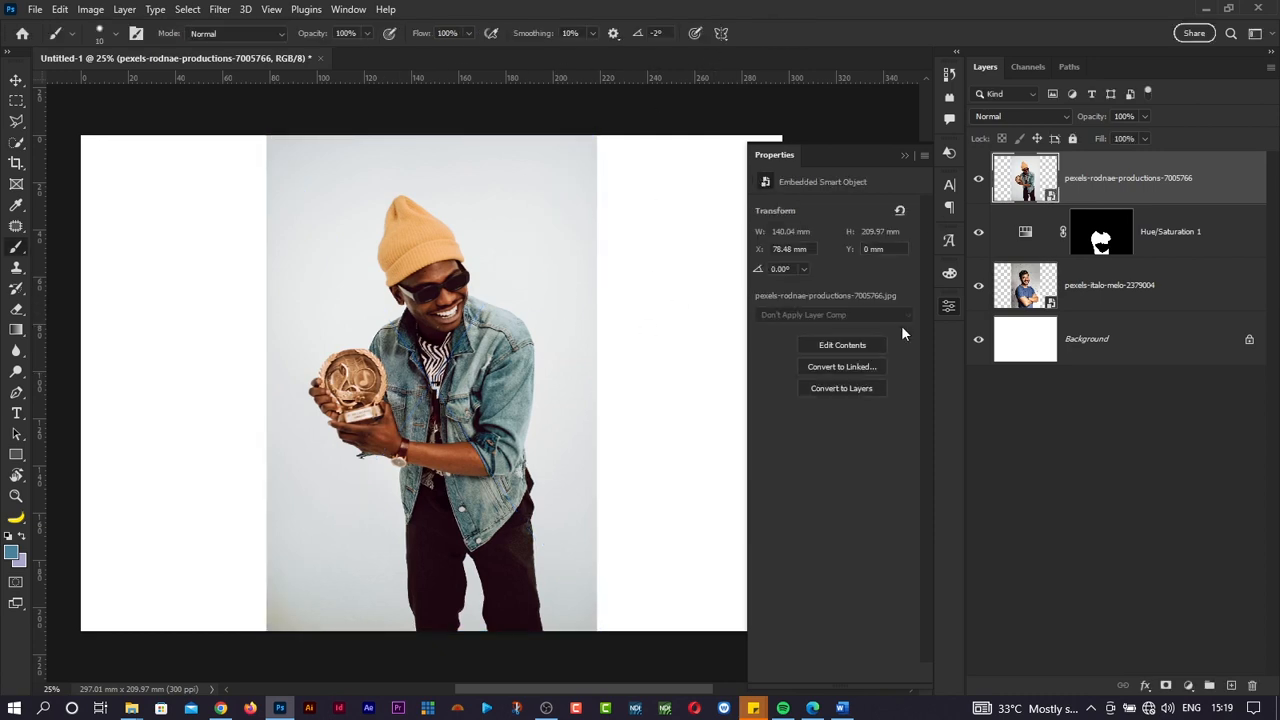
{"action": "left_click", "coordinate": [980, 178]}
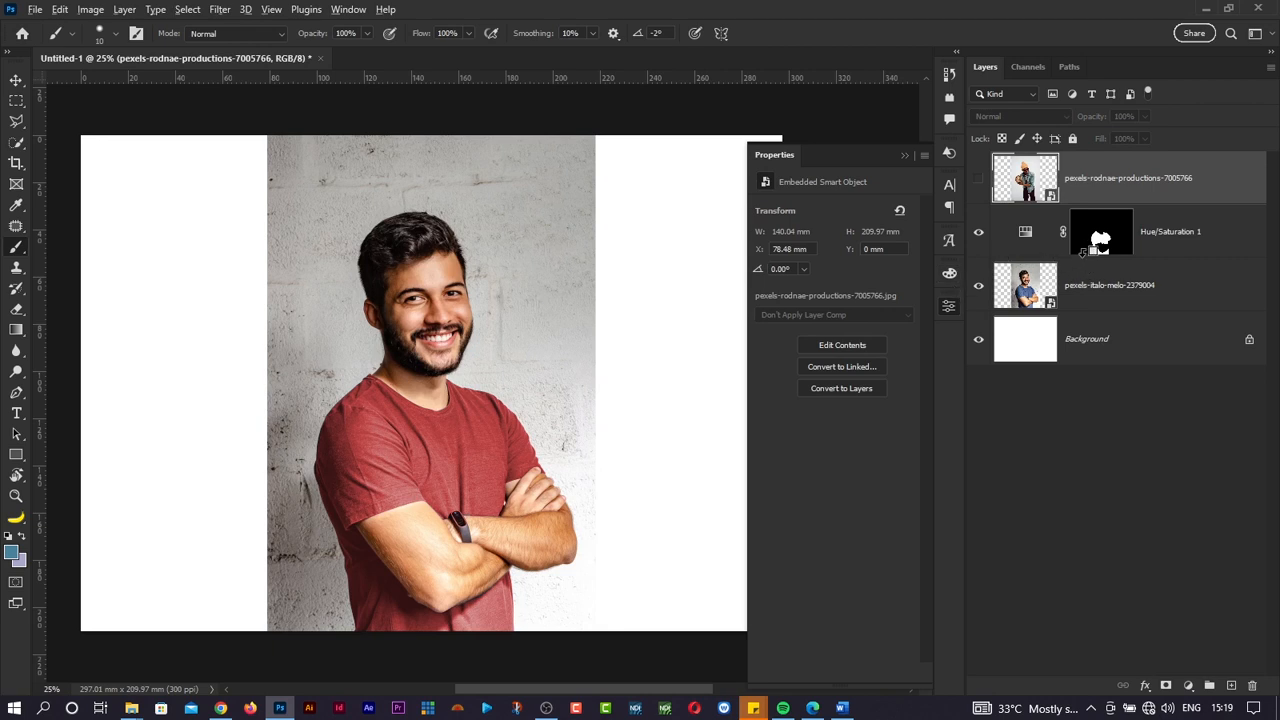
Step: Clip Hue/Saturation 1 to the T-shirt photo layer and group both layers under the name Man1
{"action": "left_click", "coordinate": [1080, 254], "text": "alt"}
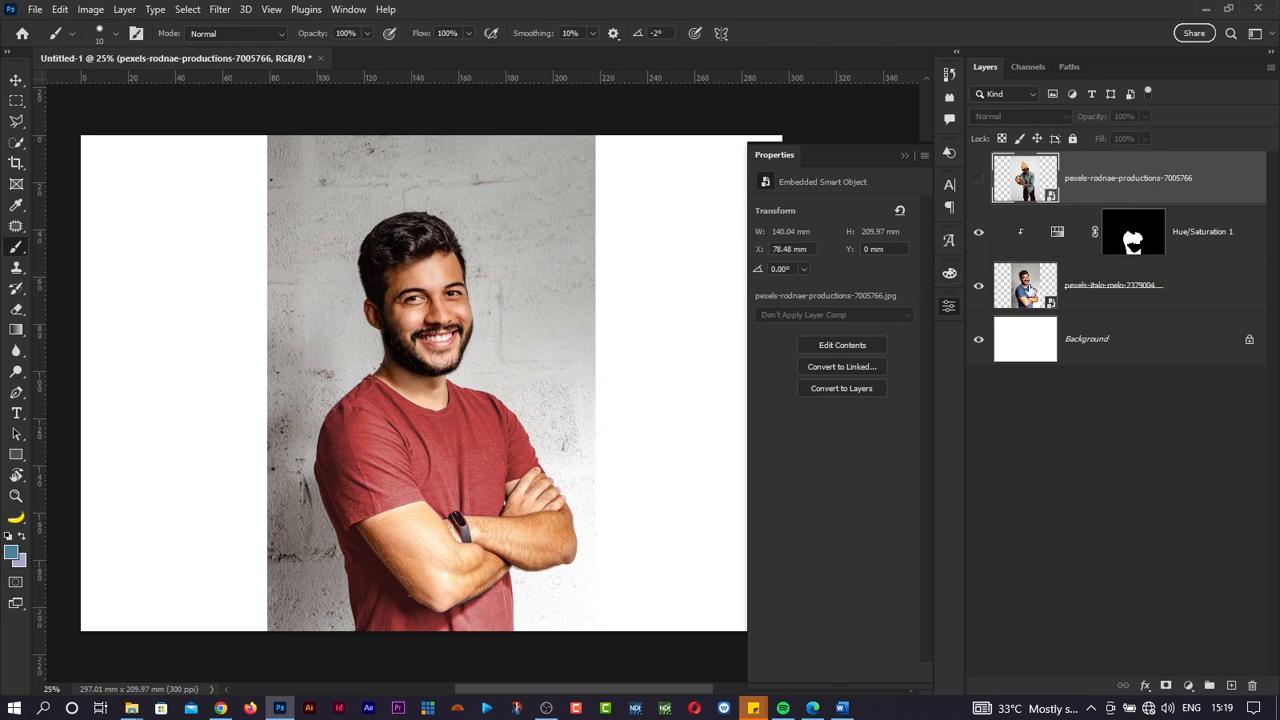
{"action": "left_click", "coordinate": [1186, 287]}
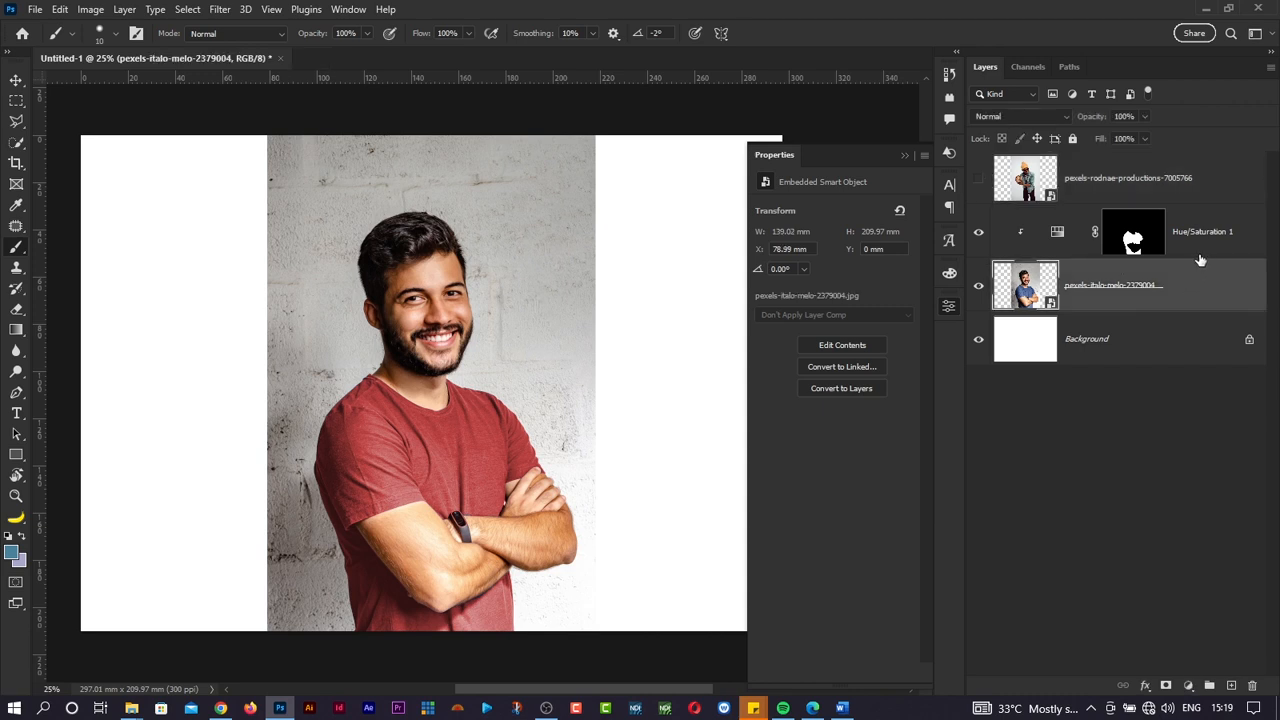
{"action": "left_click", "coordinate": [1200, 258], "text": "shift"}
{"action": "key", "text": "ctrl+g"}
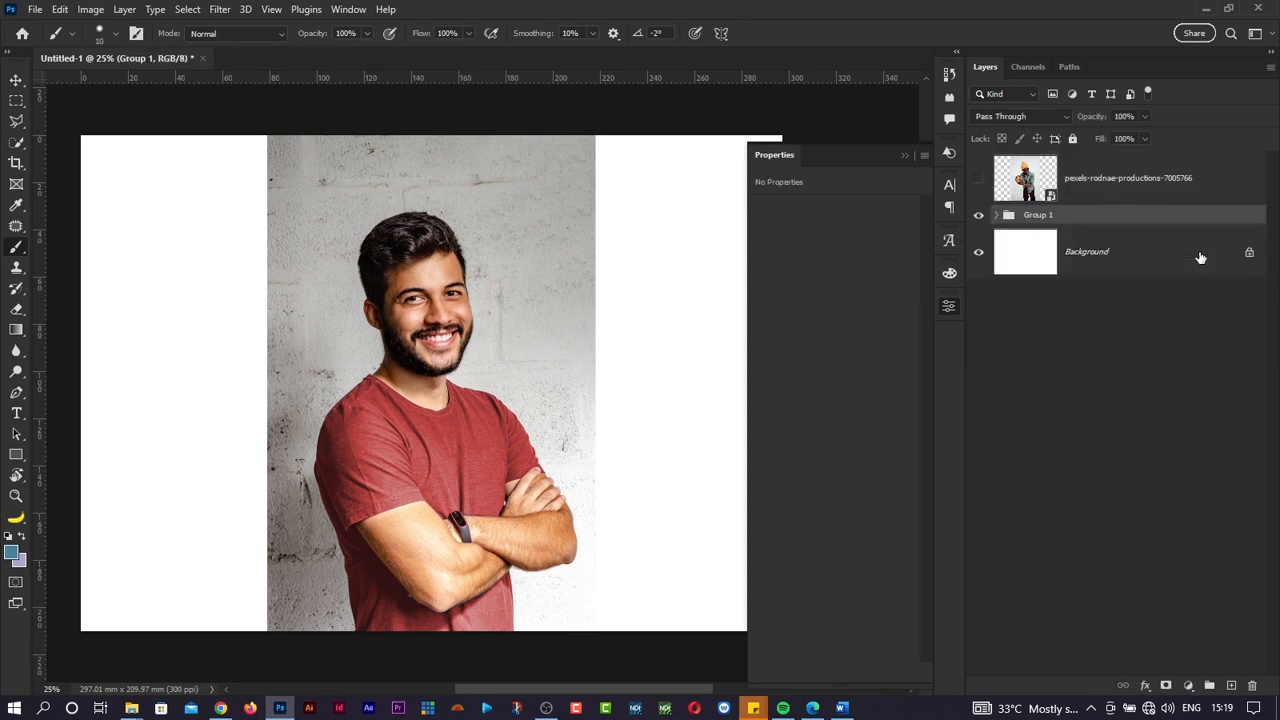
{"action": "double_click", "coordinate": [1038, 216]}
{"action": "key", "text": "Return"}
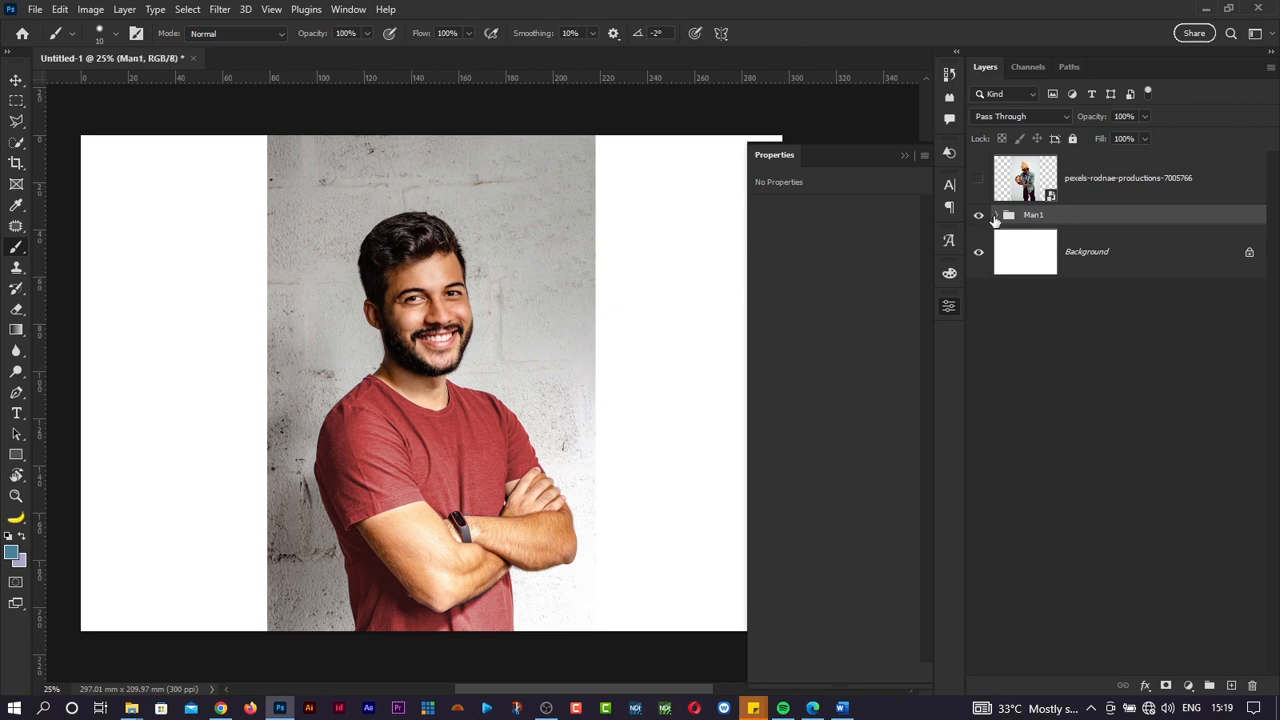
Step: Expand and hide the Man1 group, show the photo of the man in the denim jacket, and select its layer
{"action": "left_click", "coordinate": [995, 216]}
{"action": "left_click", "coordinate": [980, 216]}
{"action": "left_click", "coordinate": [978, 178]}
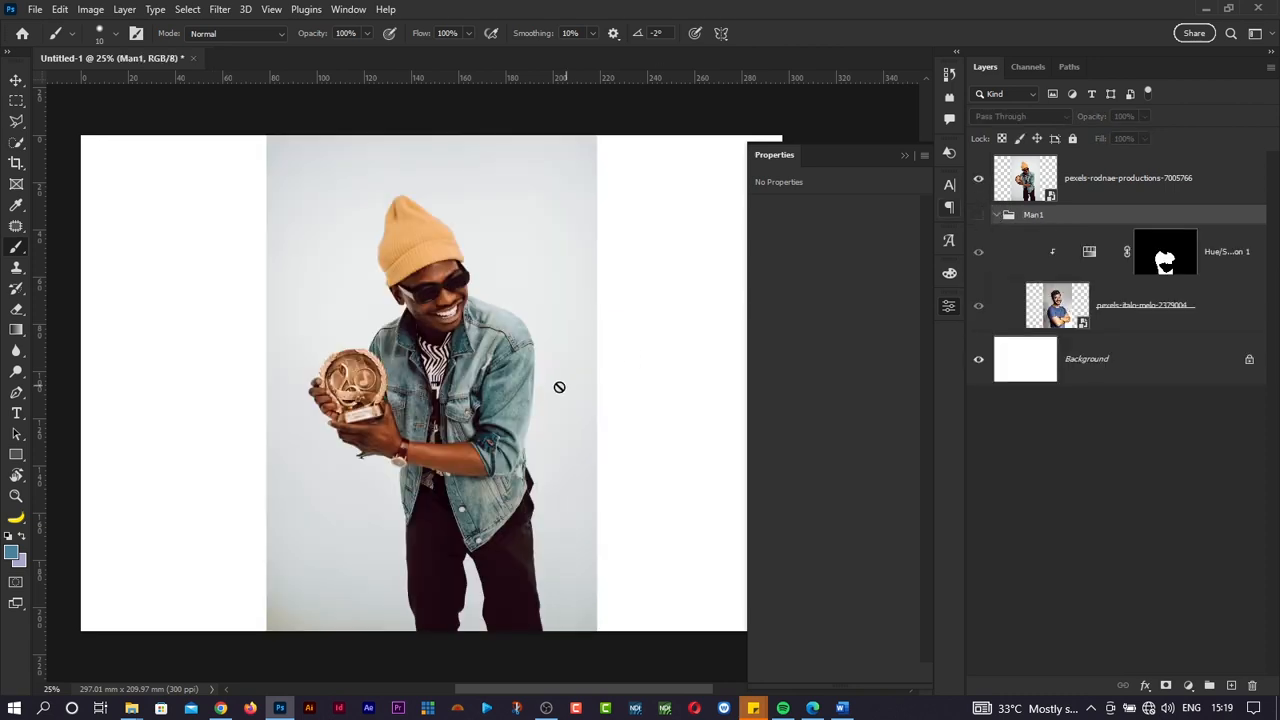
{"action": "key", "text": "v"}
{"action": "left_click", "coordinate": [510, 406]}
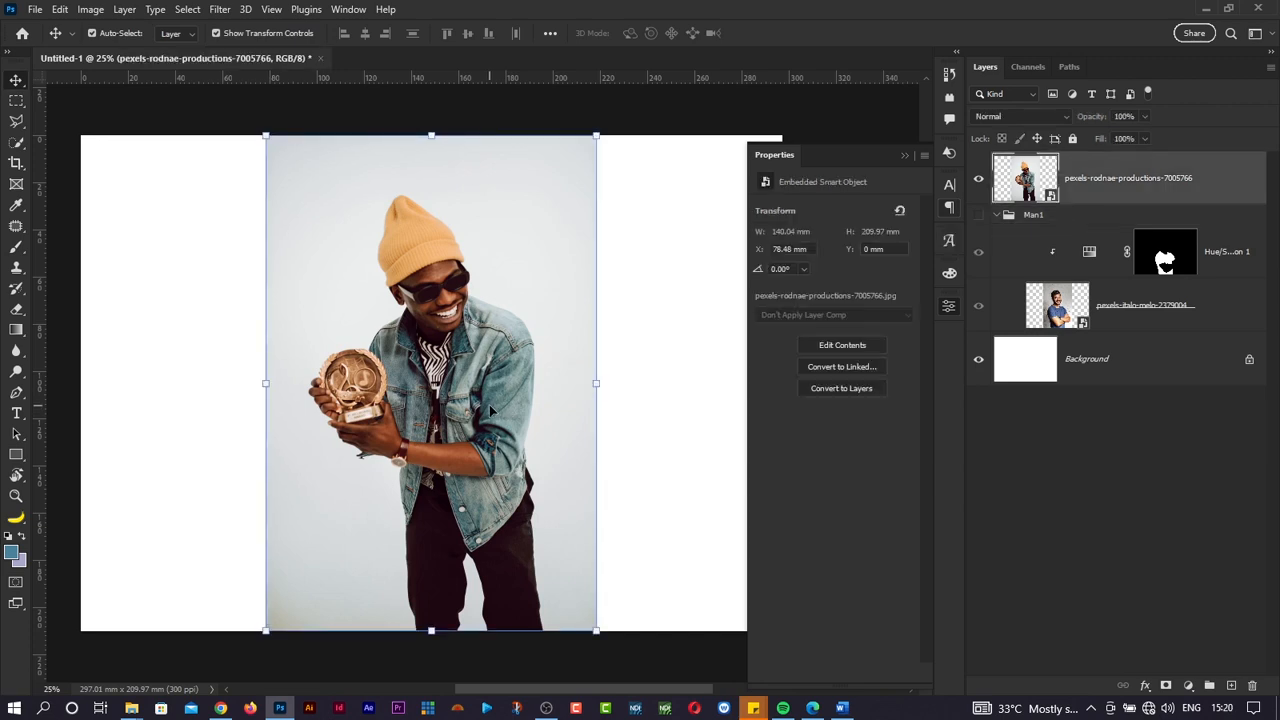
Step: Enlarge the denim-jacket photo proportionally to about 249 × 373 mm and shift it so the man's upper body fills the canvas
{"action": "key", "text": "ctrl+minus"}
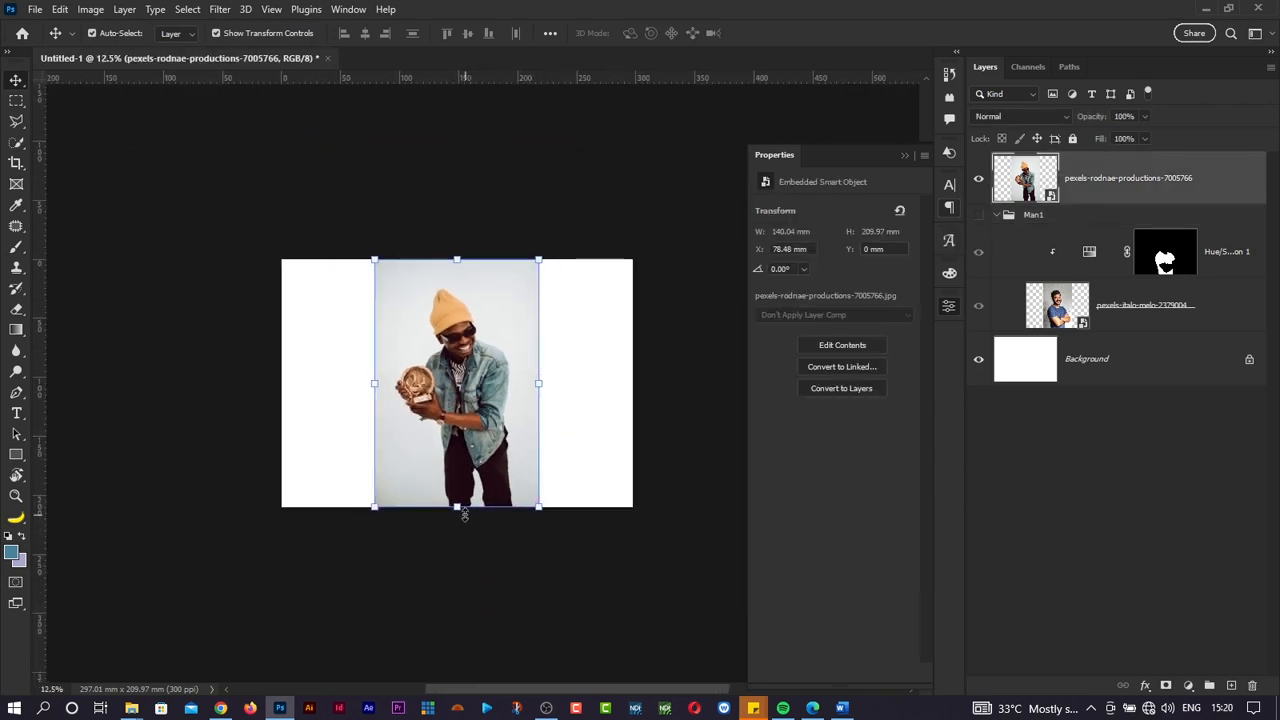
{"action": "key", "text": "ctrl+t"}
{"action": "left_click_drag", "start_coordinate": [456, 507], "coordinate": [443, 668]}
{"action": "left_click_drag", "start_coordinate": [469, 574], "coordinate": [469, 554]}
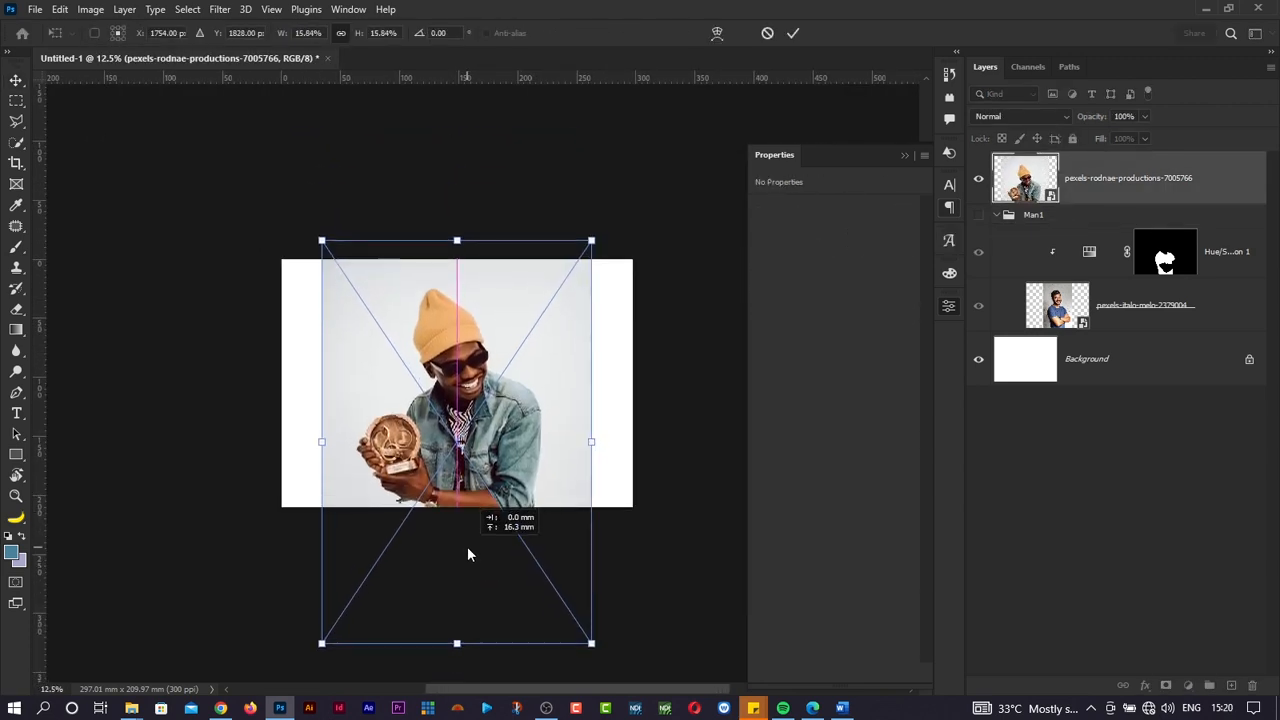
{"action": "left_click_drag", "start_coordinate": [456, 645], "coordinate": [449, 677]}
{"action": "key", "text": "Return"}
Step: Activate the Quick Selection tool over the orange beanie and enlarge its brush to 301 px
{"action": "key", "text": "ctrl+plus"}
{"action": "key", "text": "ctrl+plus"}
{"action": "key", "text": "ctrl+plus"}
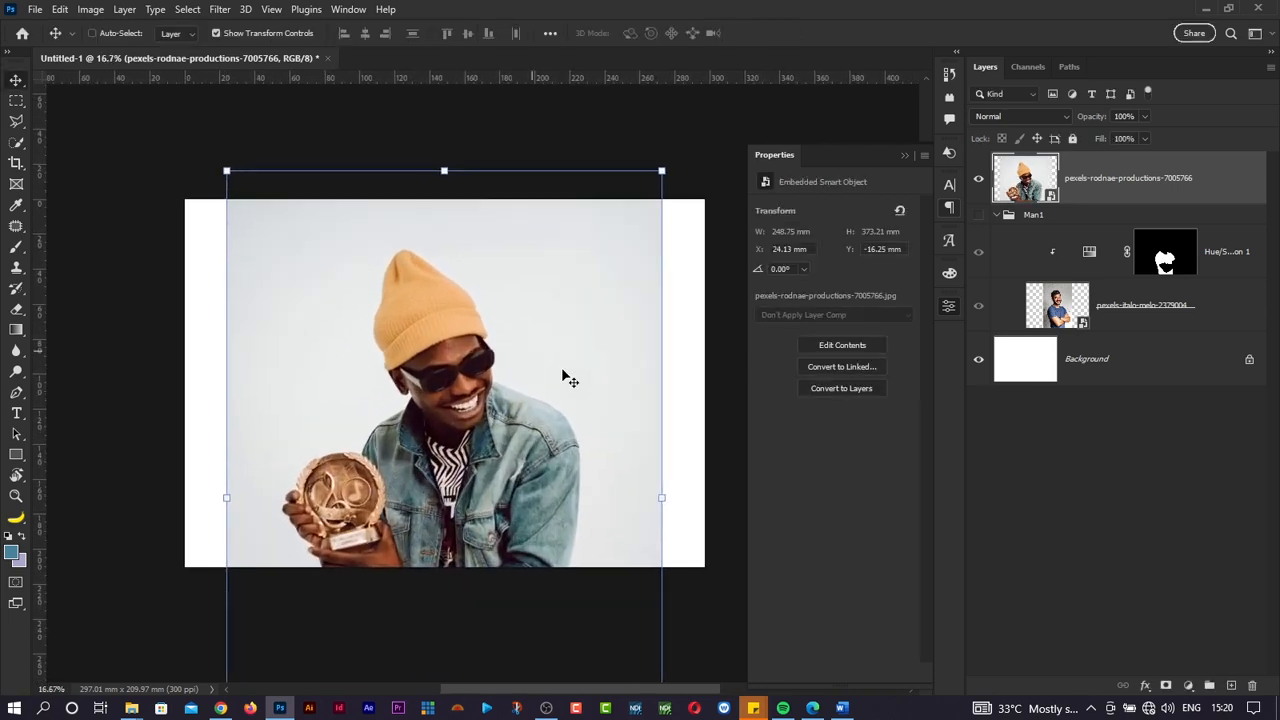
{"action": "key", "text": "w"}
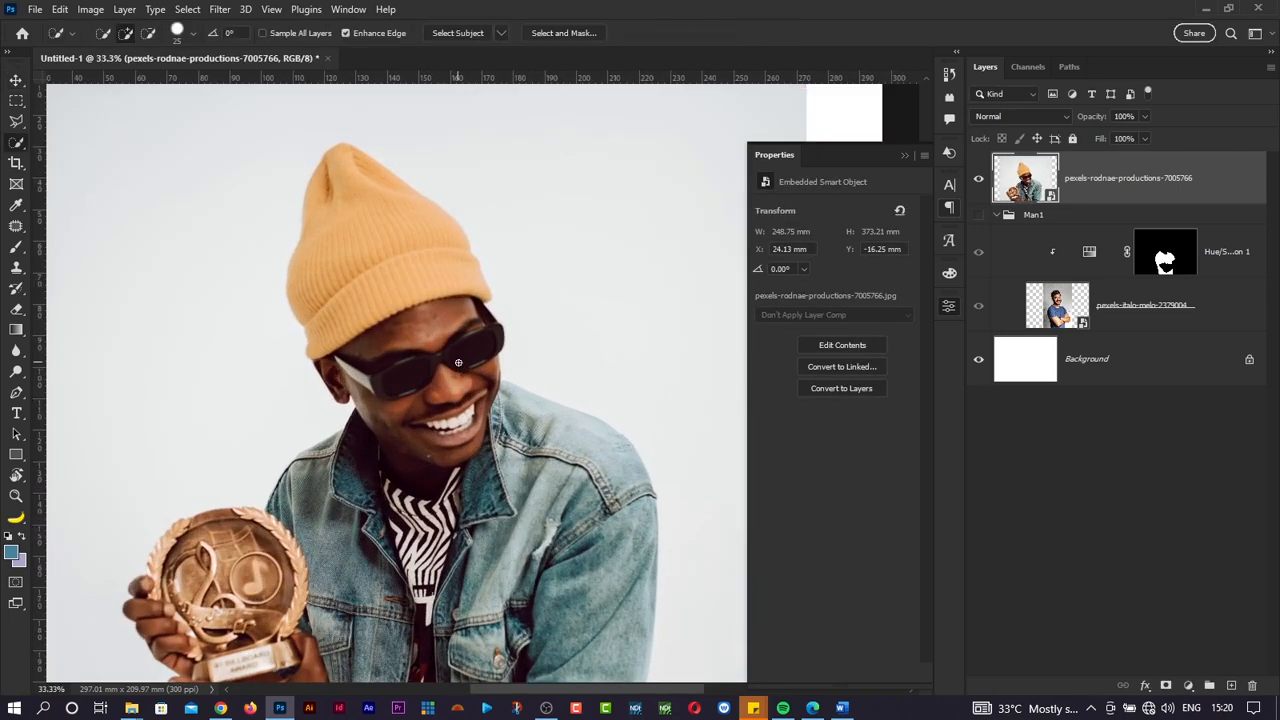
{"action": "mouse_move", "coordinate": [358, 295]}
{"action": "left_mouse_down"}
{"action": "mouse_move", "coordinate": [394, 283]}
{"action": "mouse_move", "coordinate": [363, 243]}
{"action": "left_mouse_up"}
{"action": "left_click", "coordinate": [363, 243]}
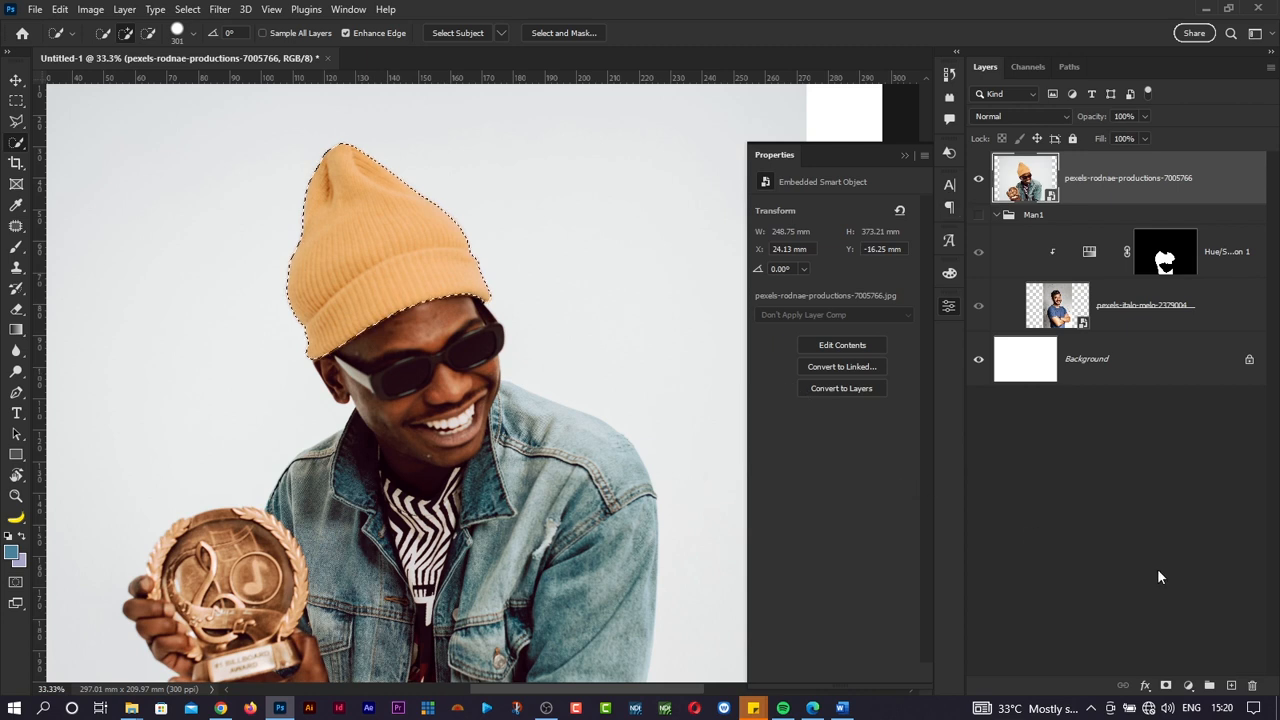
{"action": "left_click", "coordinate": [1188, 685]}
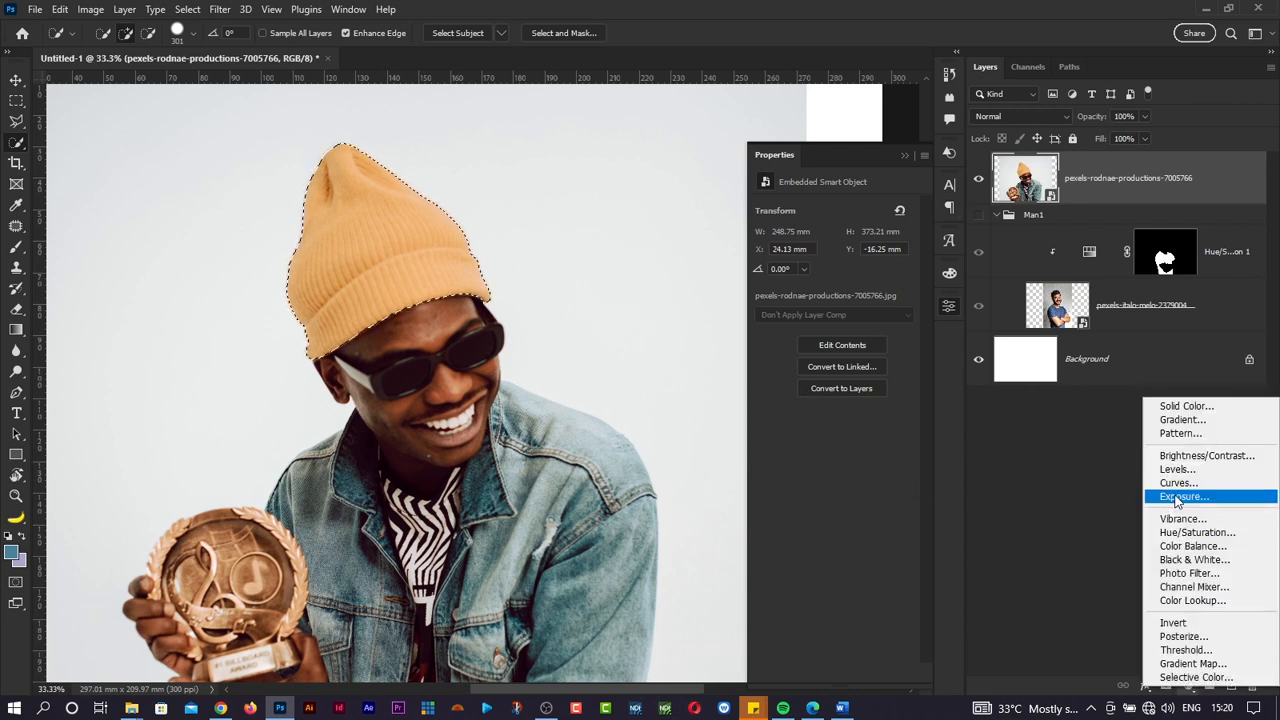
{"action": "left_click", "coordinate": [766, 17]}
{"action": "key", "text": "ctrl+d"}
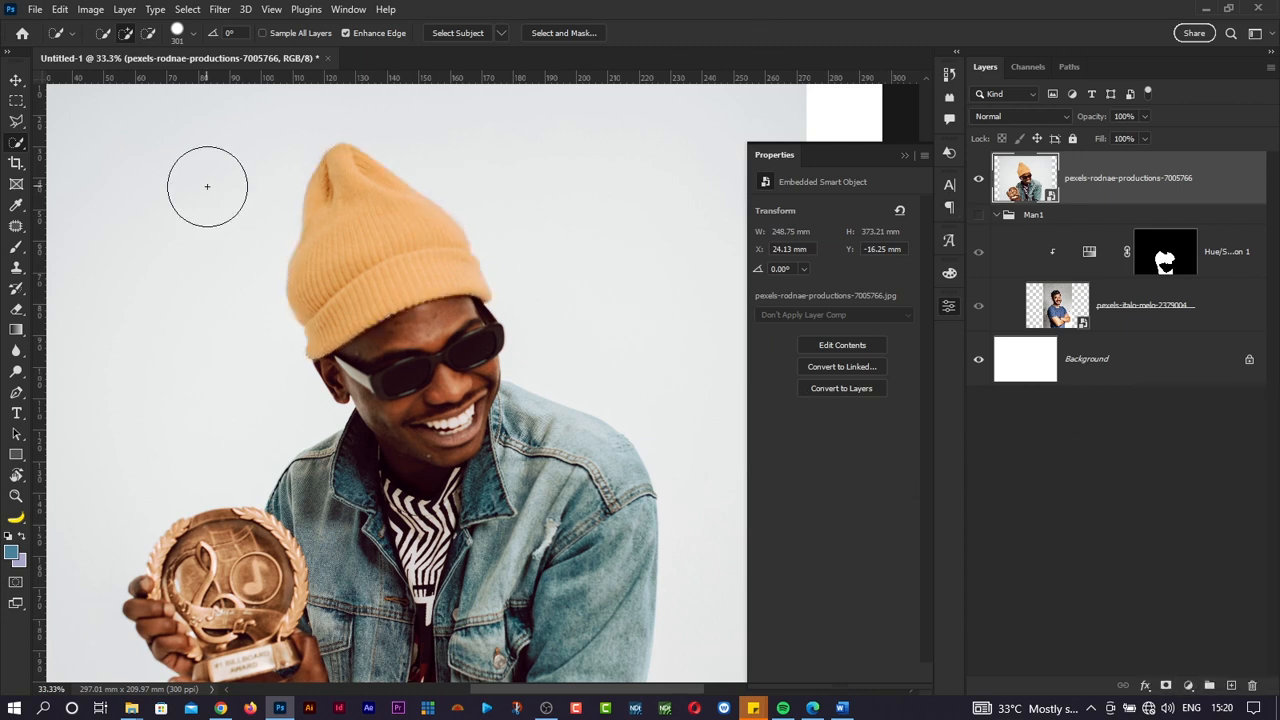
Step: Select the whole orange beanie with the Quick Selection tool
{"action": "right_click", "coordinate": [22, 144]}
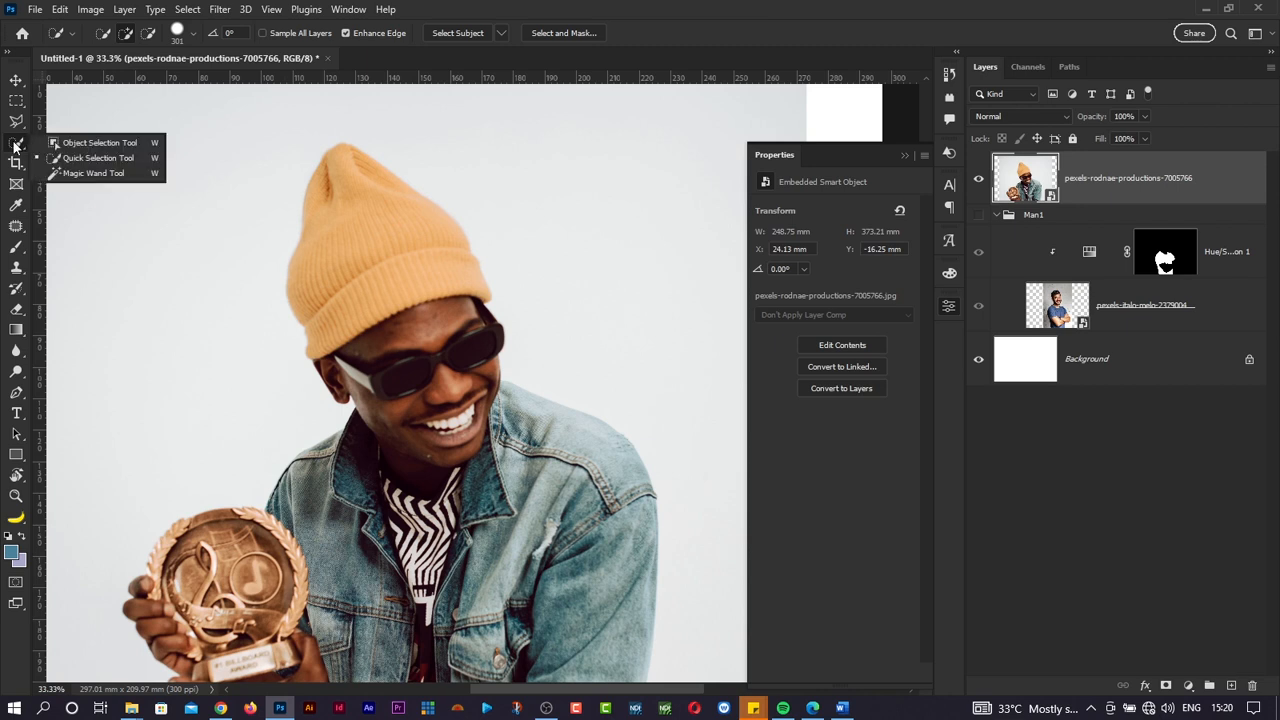
{"action": "left_click", "coordinate": [70, 158]}
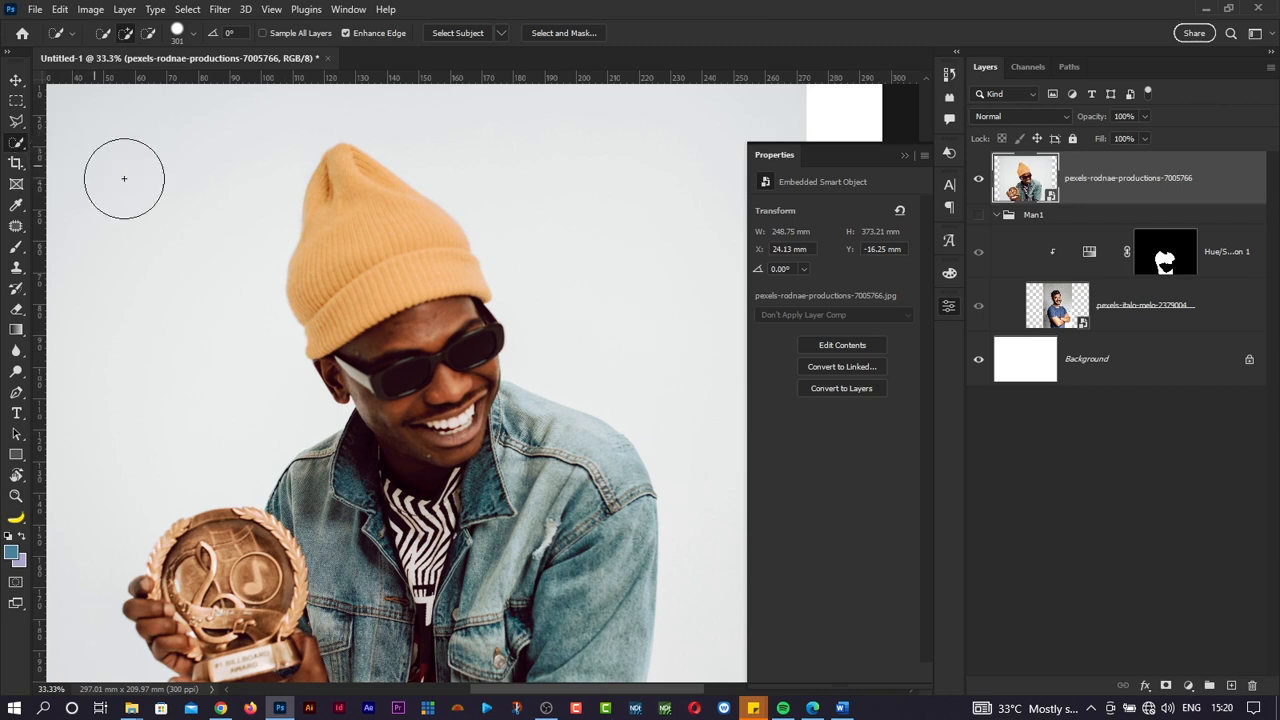
{"action": "left_click", "coordinate": [366, 244]}
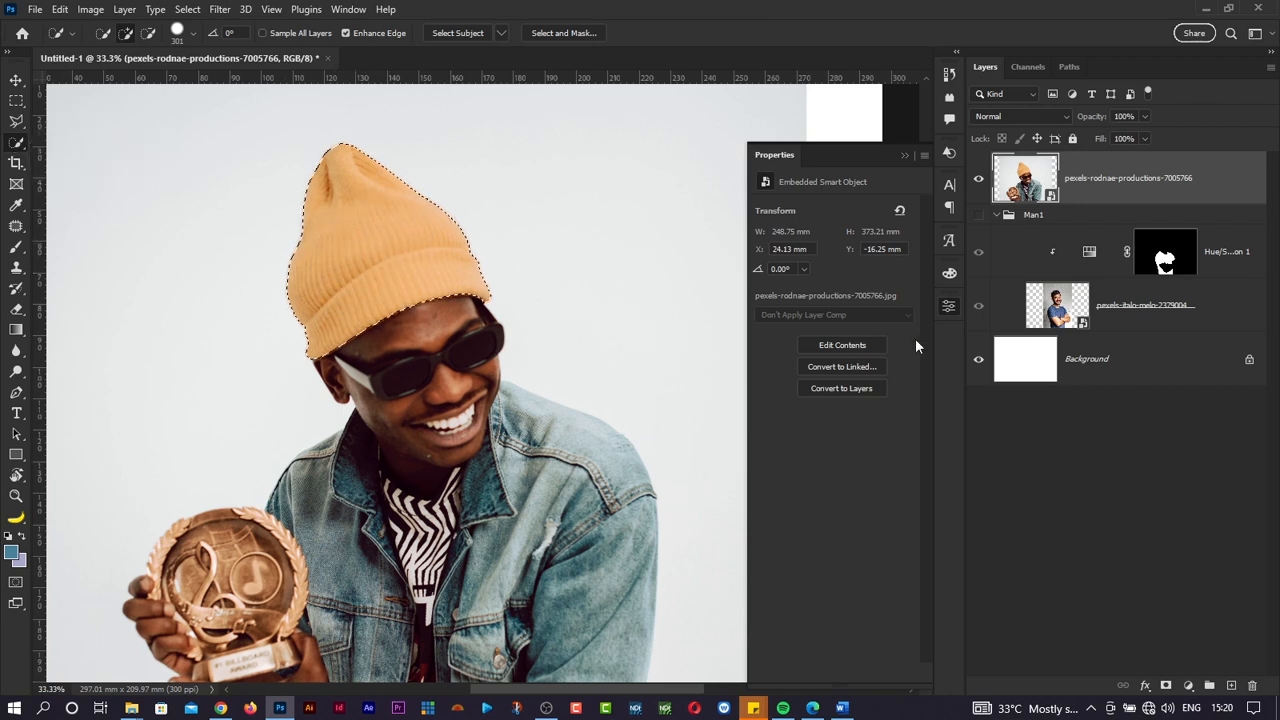
Step: Add a Hue/Saturation adjustment layer masked to the beanie, turn on Colorize and set the Hue to 231
{"action": "left_click", "coordinate": [1191, 686]}
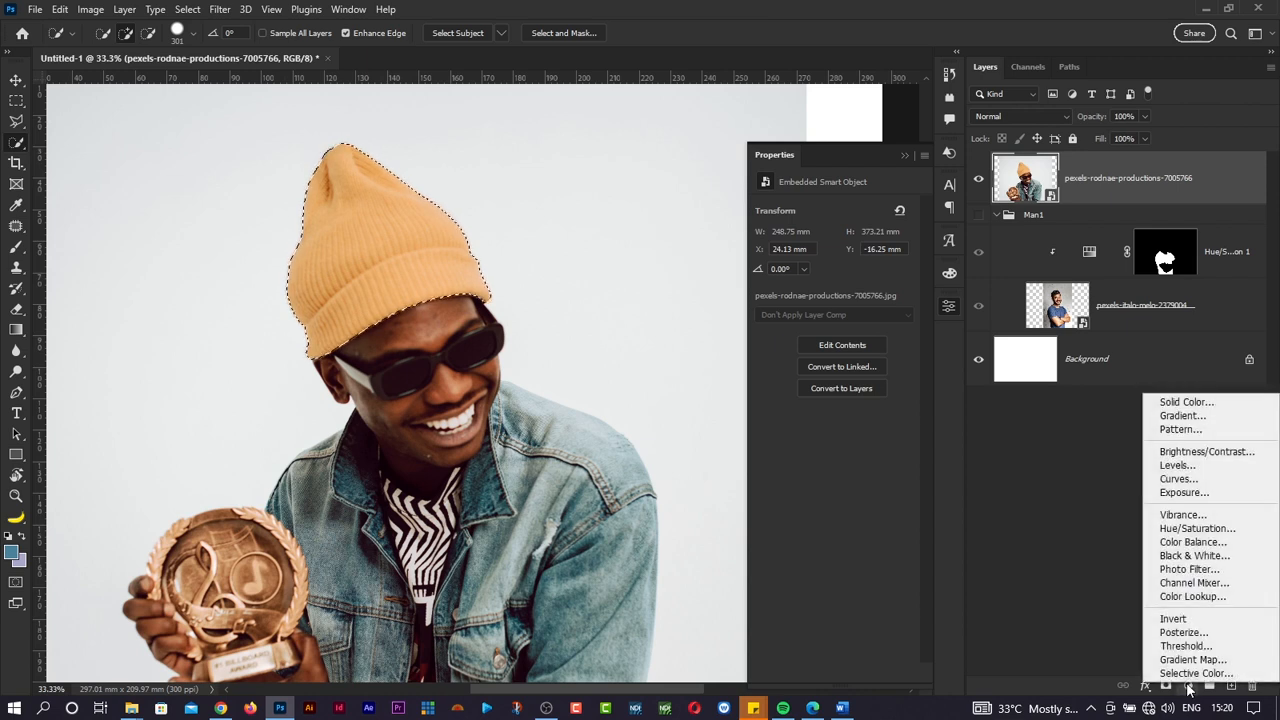
{"action": "left_click", "coordinate": [1199, 529]}
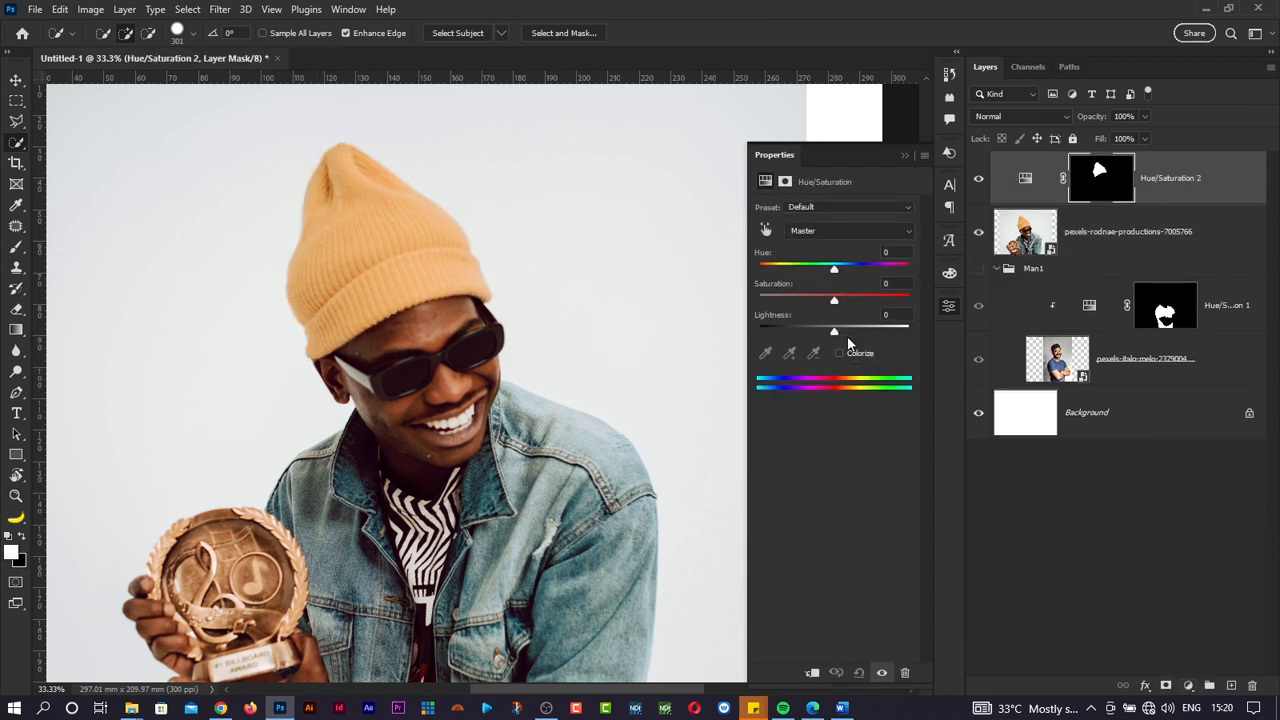
{"action": "left_click", "coordinate": [839, 354]}
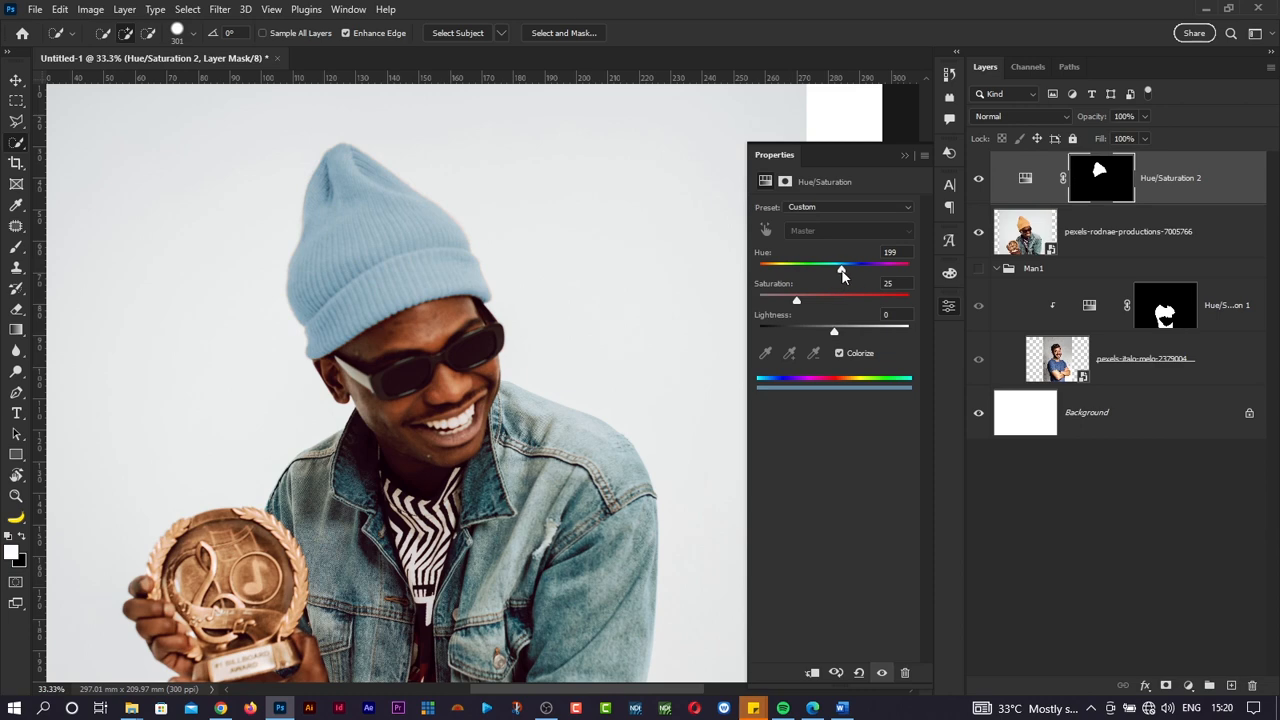
{"action": "mouse_move", "coordinate": [843, 276]}
{"action": "left_mouse_down"}
{"action": "mouse_move", "coordinate": [813, 276]}
{"action": "mouse_move", "coordinate": [856, 274]}
{"action": "left_mouse_up"}
Step: Examine the edges of the recolored beanie up close for leftover original color, leaving nothing selected
{"action": "scroll", "coordinate": [643, 331], "scroll_direction": "up", "scroll_amount": 6}
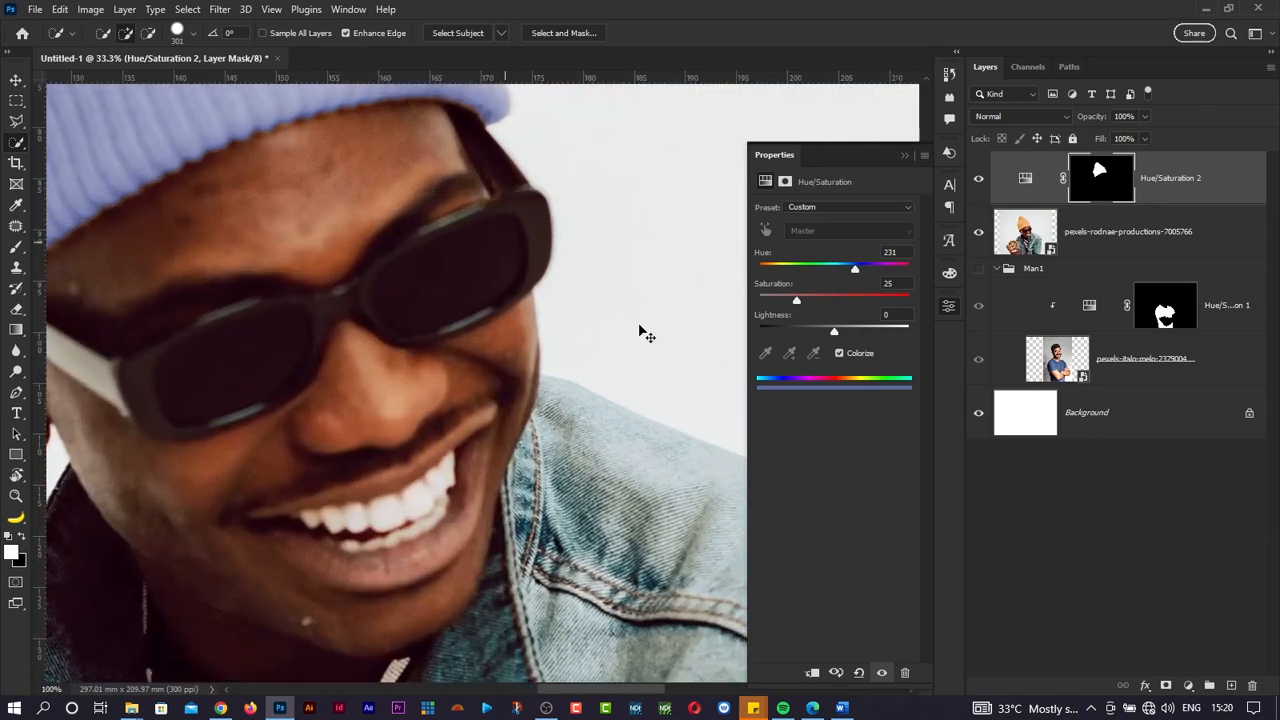
{"action": "scroll", "coordinate": [588, 325], "scroll_direction": "up", "scroll_amount": 8}
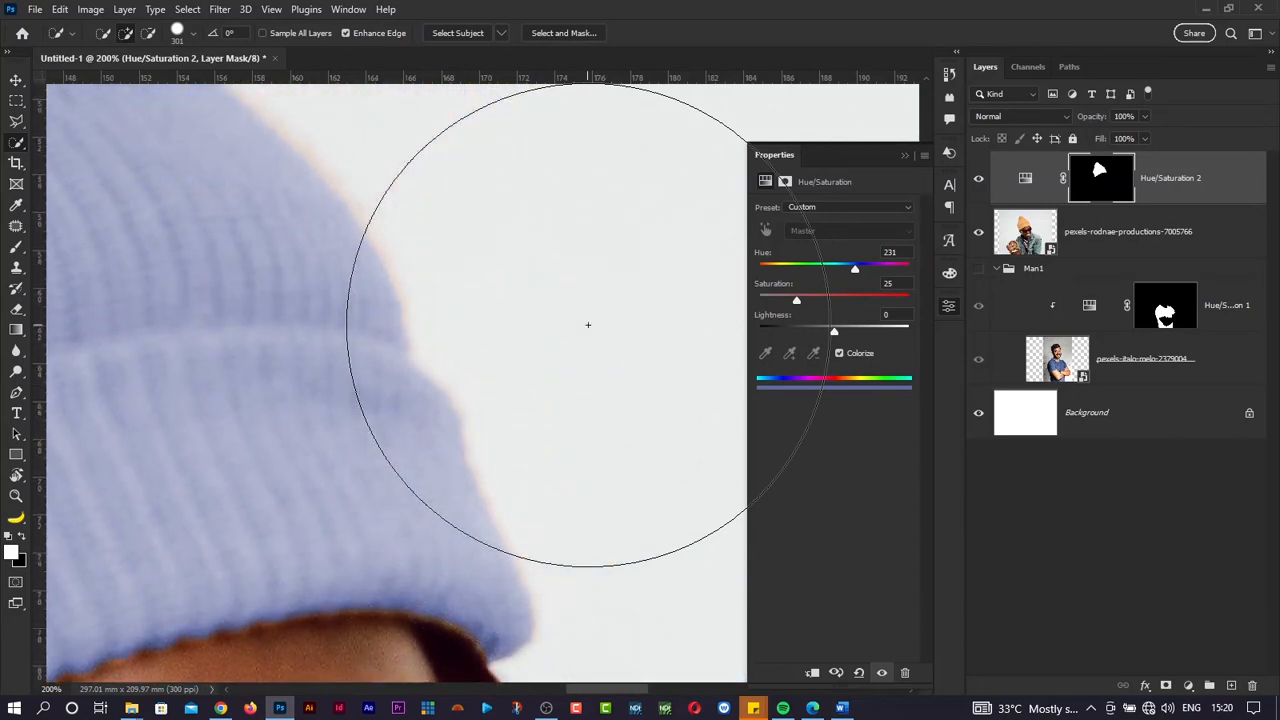
{"action": "left_click_drag", "start_coordinate": [588, 325], "coordinate": [462, 343]}
{"action": "scroll", "coordinate": [329, 358], "scroll_direction": "up", "scroll_amount": 5}
{"action": "scroll", "coordinate": [329, 358], "scroll_direction": "left", "scroll_amount": 5}
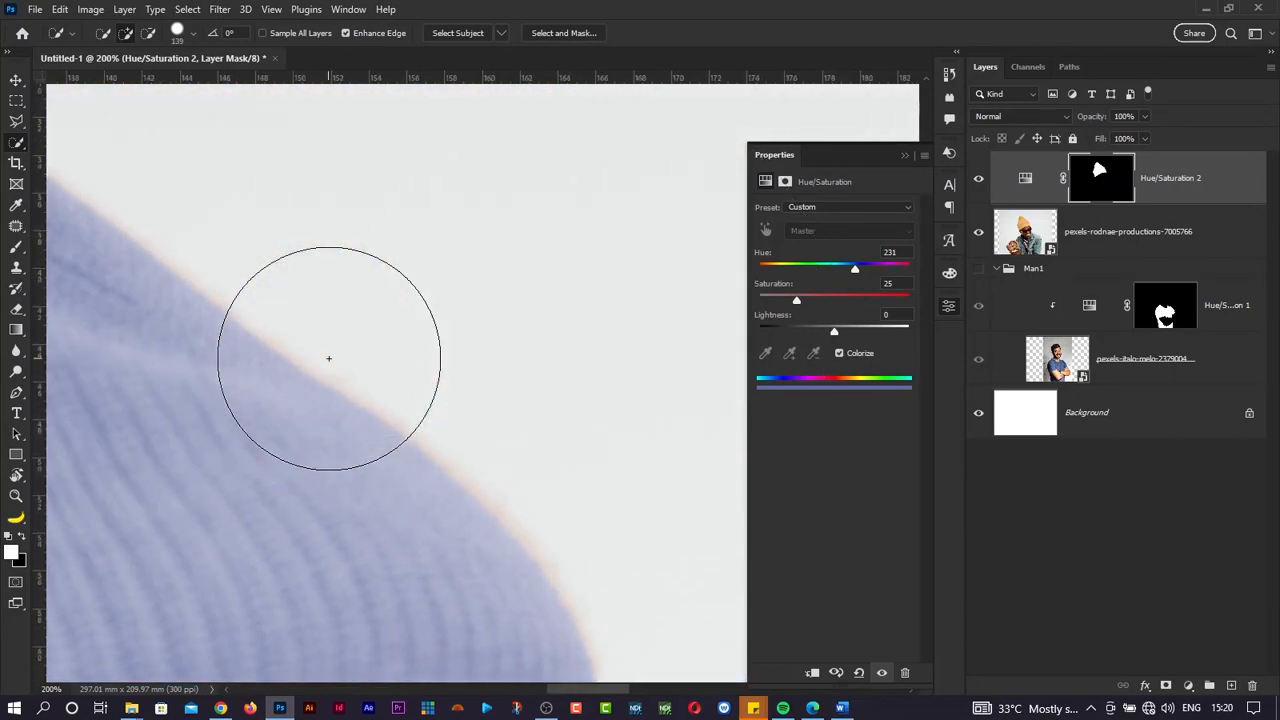
{"action": "left_click", "coordinate": [220, 249]}
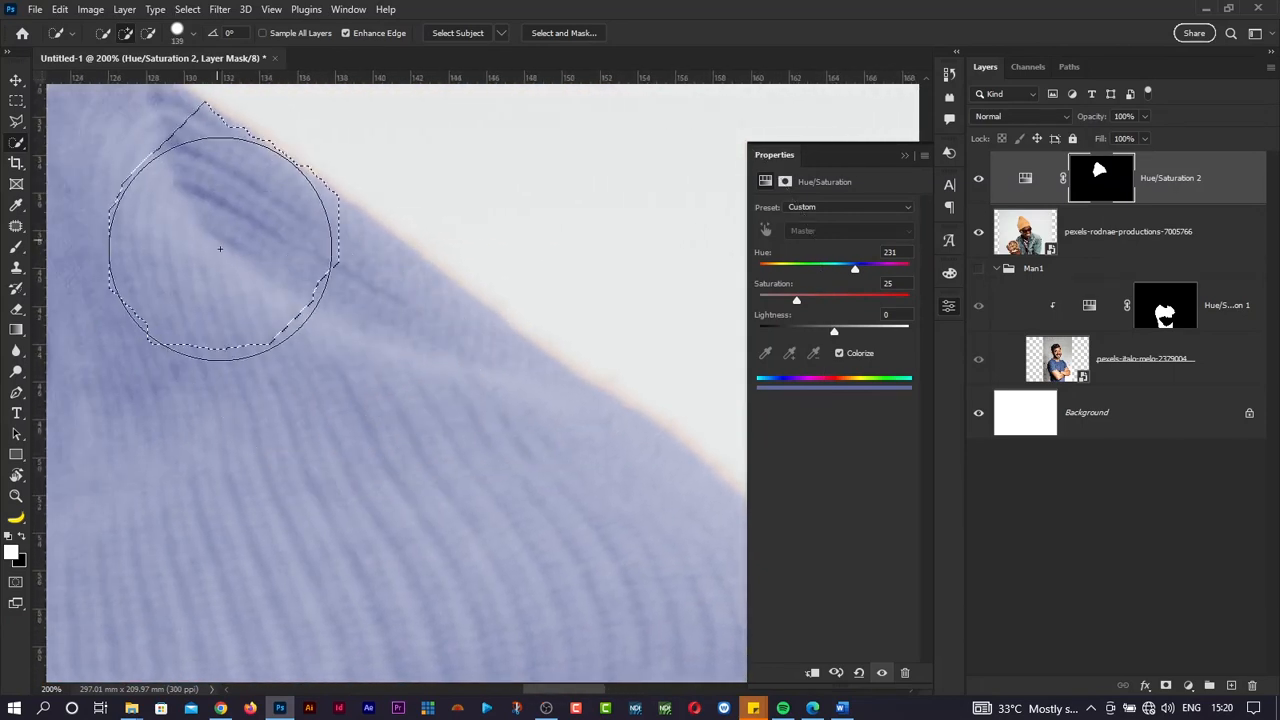
{"action": "key", "text": "ctrl+d"}
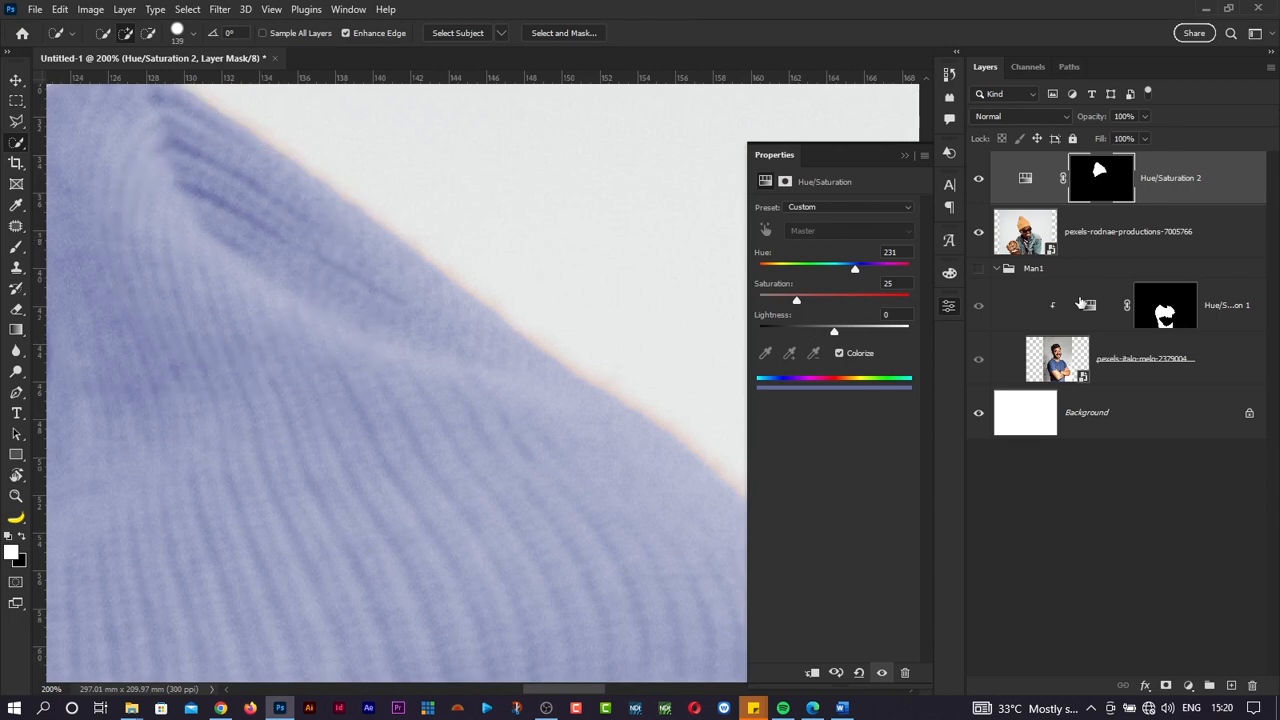
{"action": "key", "text": "ctrl+0"}
{"action": "key", "text": "ctrl+plus"}
{"action": "key", "text": "ctrl+plus"}
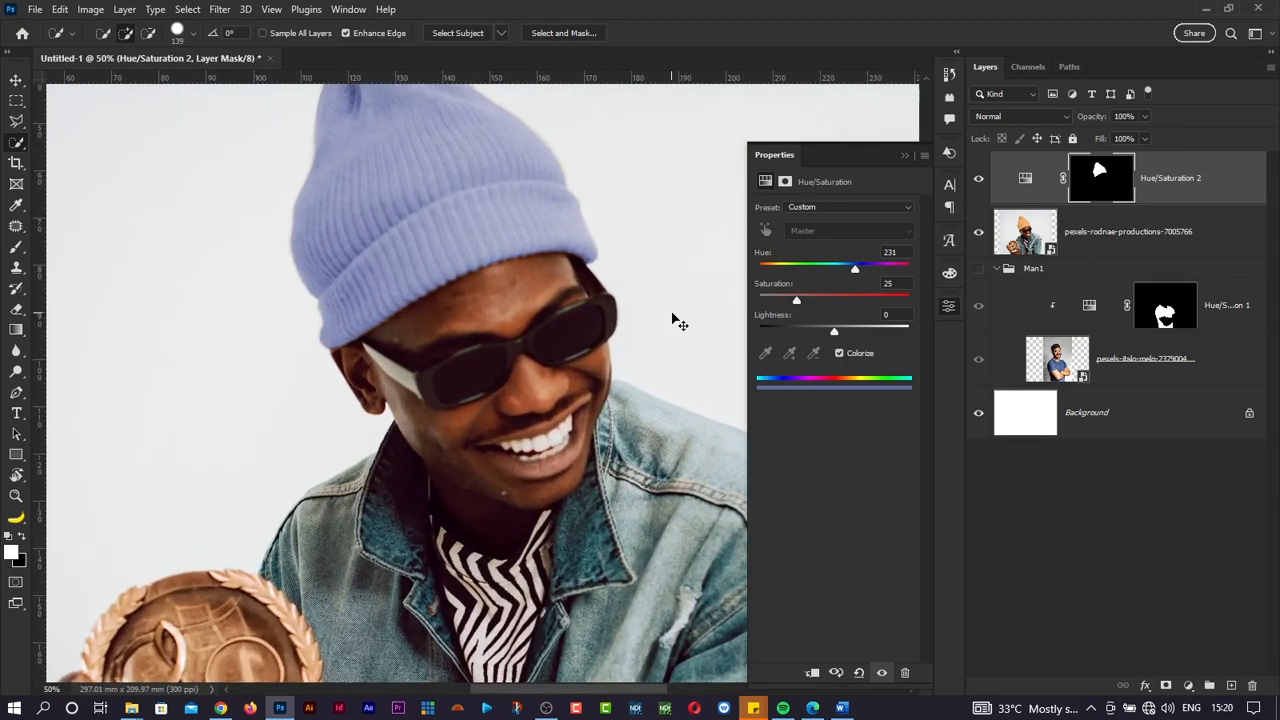
{"action": "scroll", "coordinate": [534, 300], "scroll_direction": "up", "scroll_amount": 2}
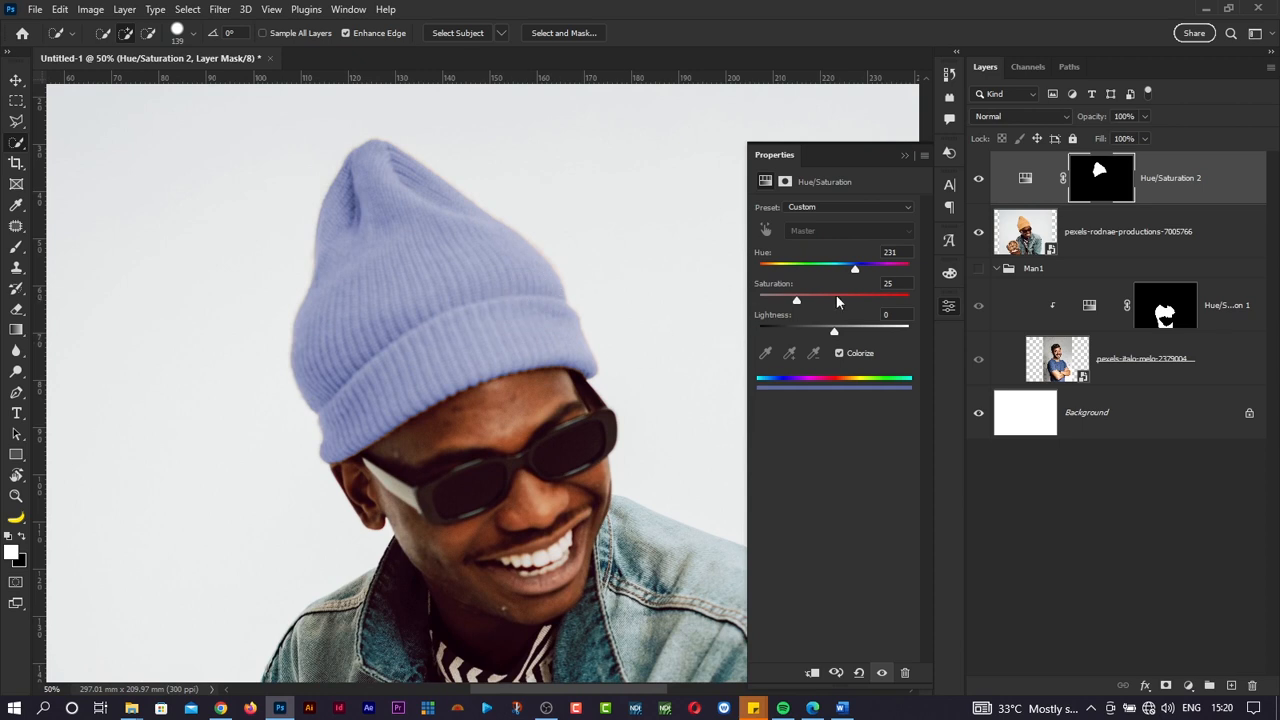
Step: Raise the beanie adjustment's Saturation to 50, try different hues and settle on pink with Hue 333
{"action": "left_click_drag", "start_coordinate": [857, 272], "coordinate": [834, 305]}
{"action": "left_click_drag", "start_coordinate": [780, 271], "coordinate": [897, 272]}
{"action": "key", "text": "ctrl+minus"}
{"action": "key", "text": "ctrl+minus"}
{"action": "key", "text": "ctrl+minus"}
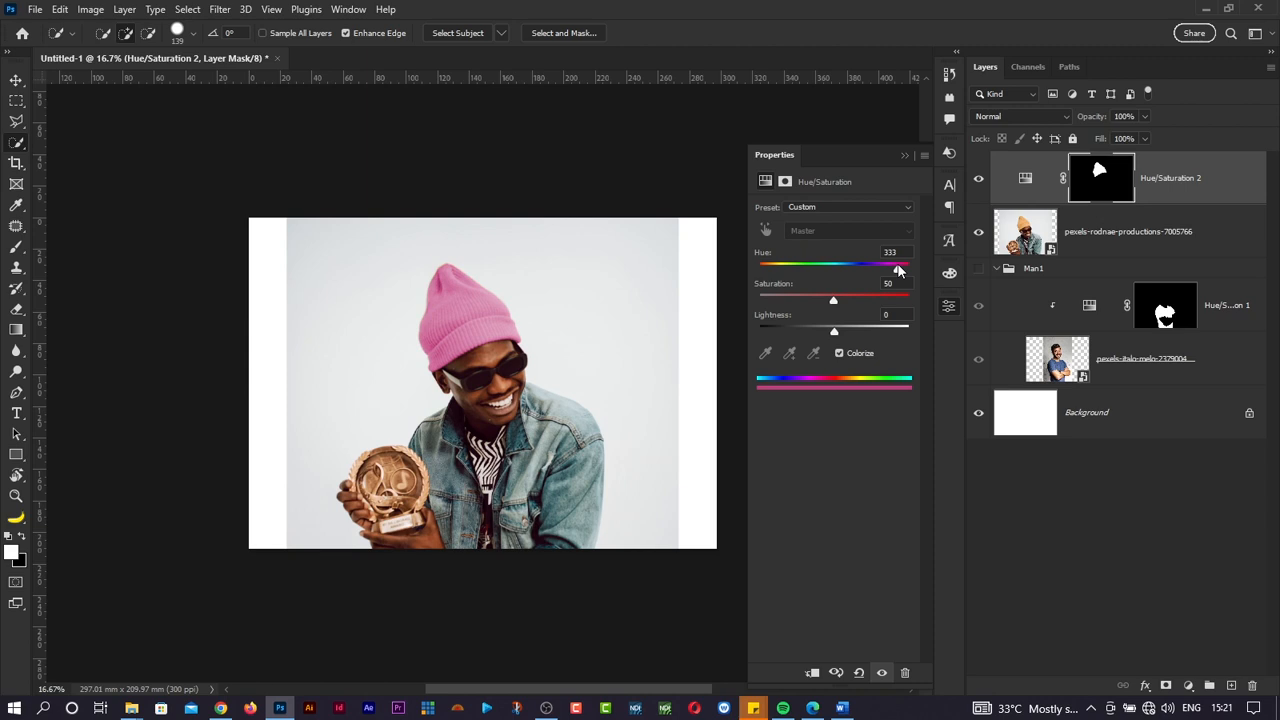
{"action": "left_click", "coordinate": [92, 11]}
{"action": "mouse_move", "coordinate": [127, 55]}
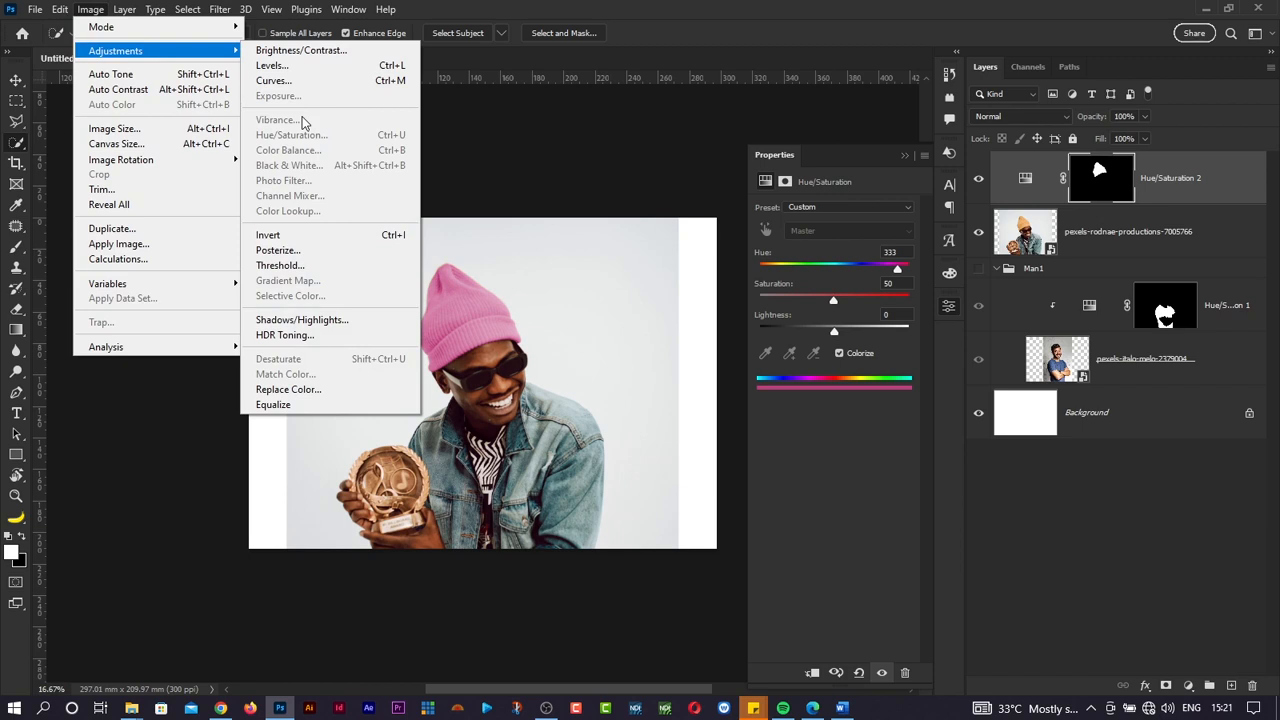
{"action": "left_click", "coordinate": [1098, 583]}
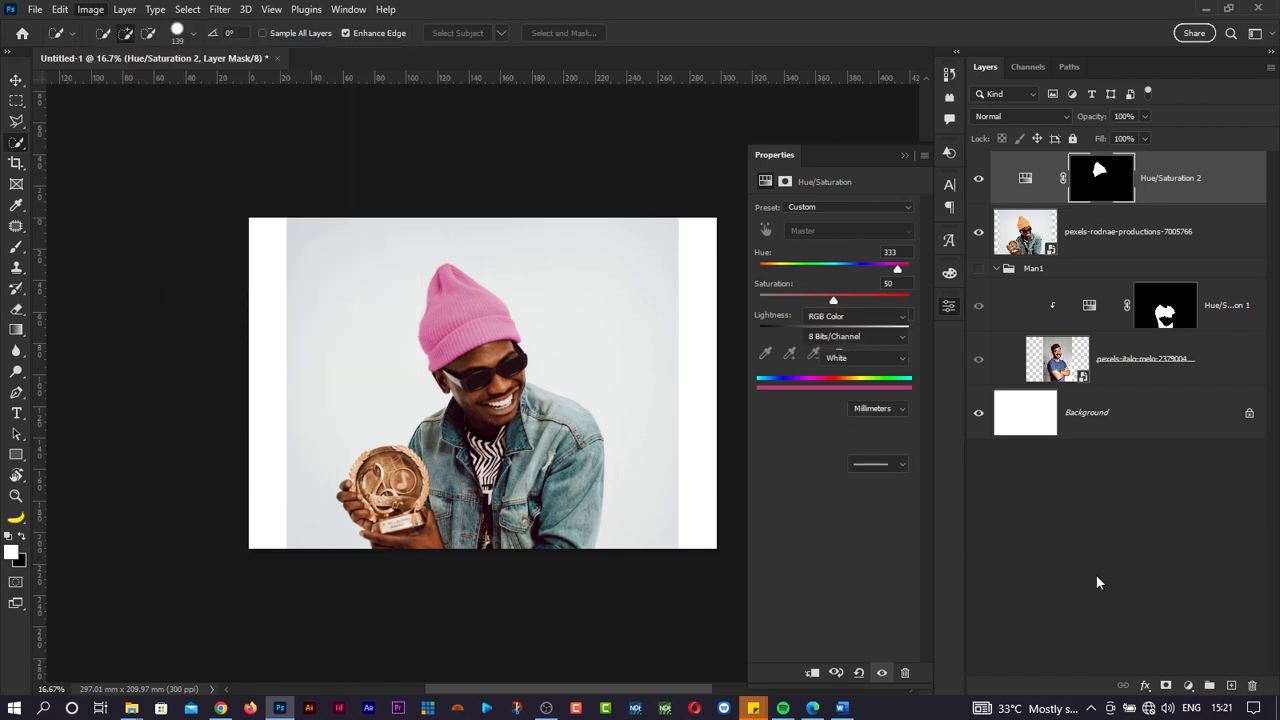
{"action": "left_click", "coordinate": [1188, 686]}
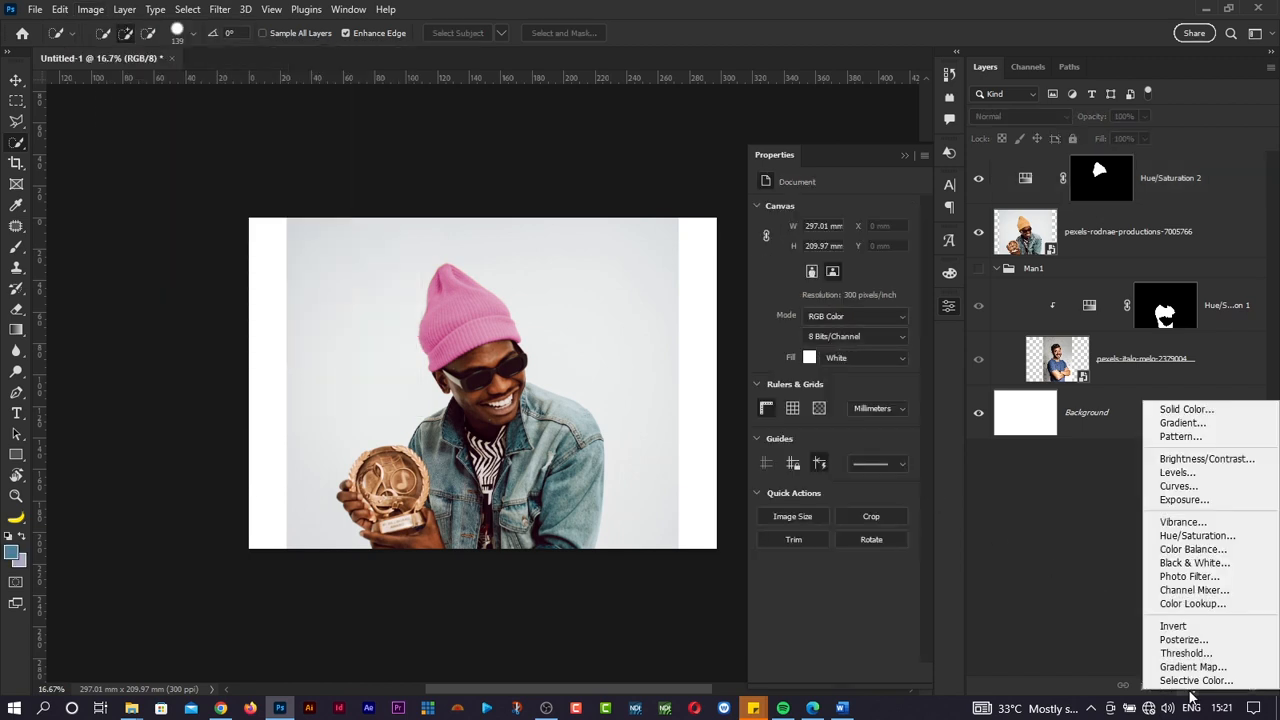
{"action": "left_click", "coordinate": [1103, 607]}
Step: Show the whole canvas at 25% and collapse the Properties panel that covers it
{"action": "key", "text": "ctrl+plus"}
{"action": "key", "text": "ctrl+plus"}
{"action": "key", "text": "ctrl+minus"}
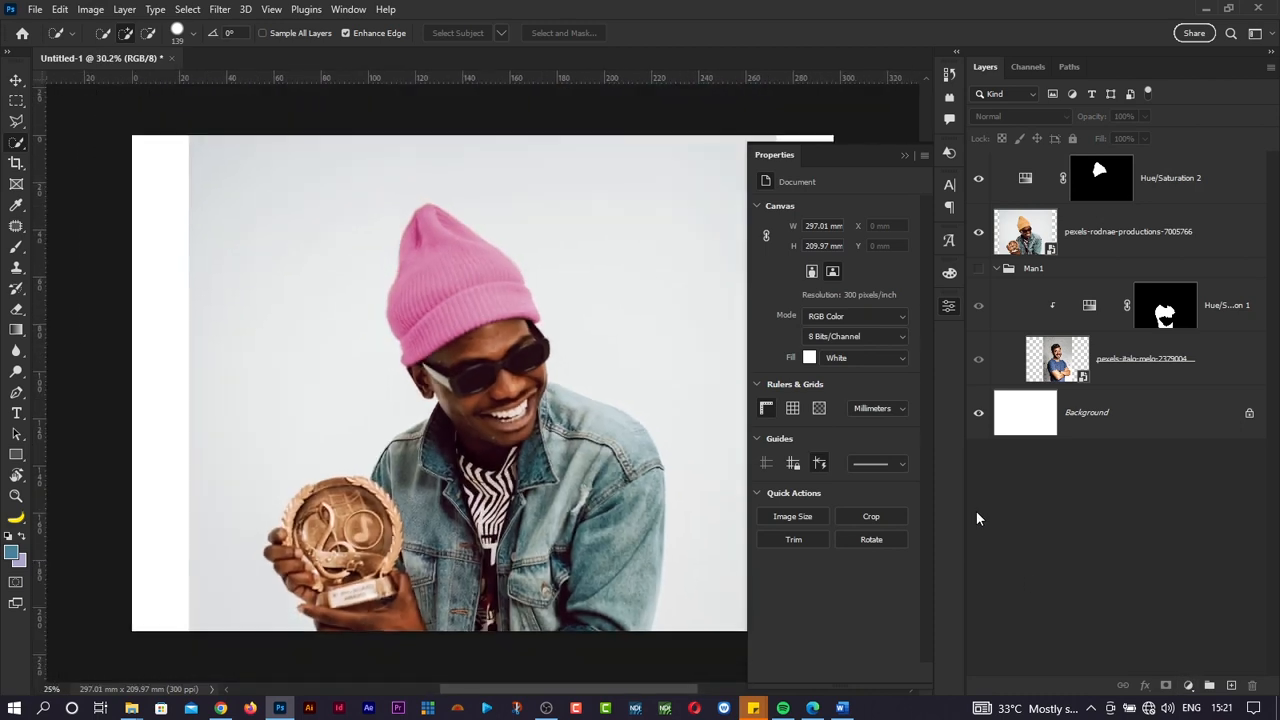
{"action": "left_click", "coordinate": [950, 308]}
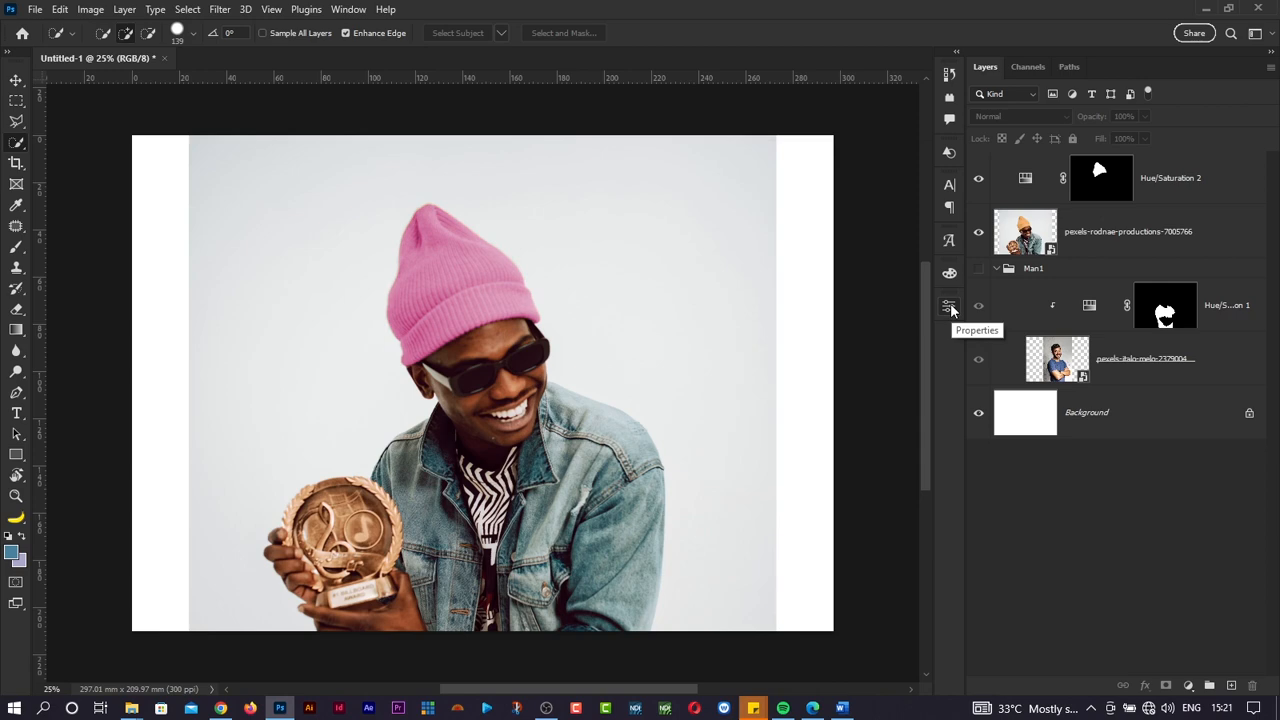
Step: Switch to a new File Explorer window and open the Design training folder on drive D:
{"action": "key", "text": "alt+Tab"}
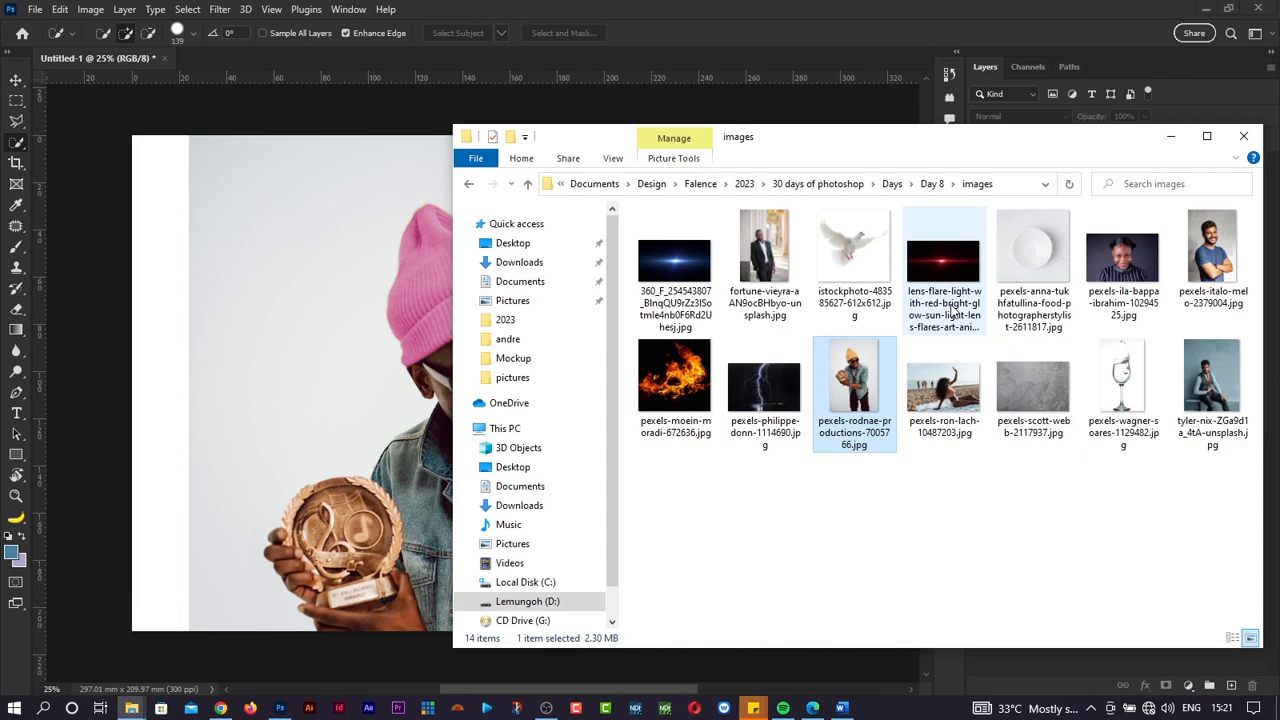
{"action": "key", "text": "alt+Tab"}
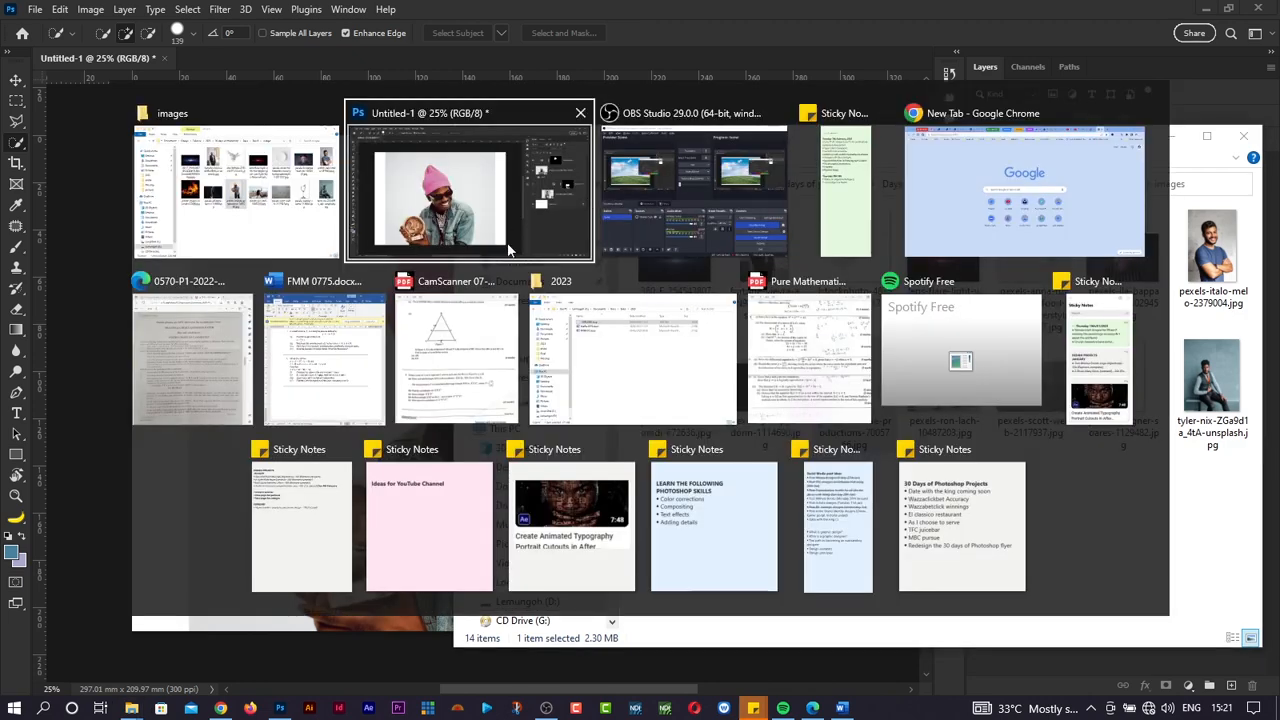
{"action": "key", "text": "alt+Tab"}
{"action": "key", "text": "super+e"}
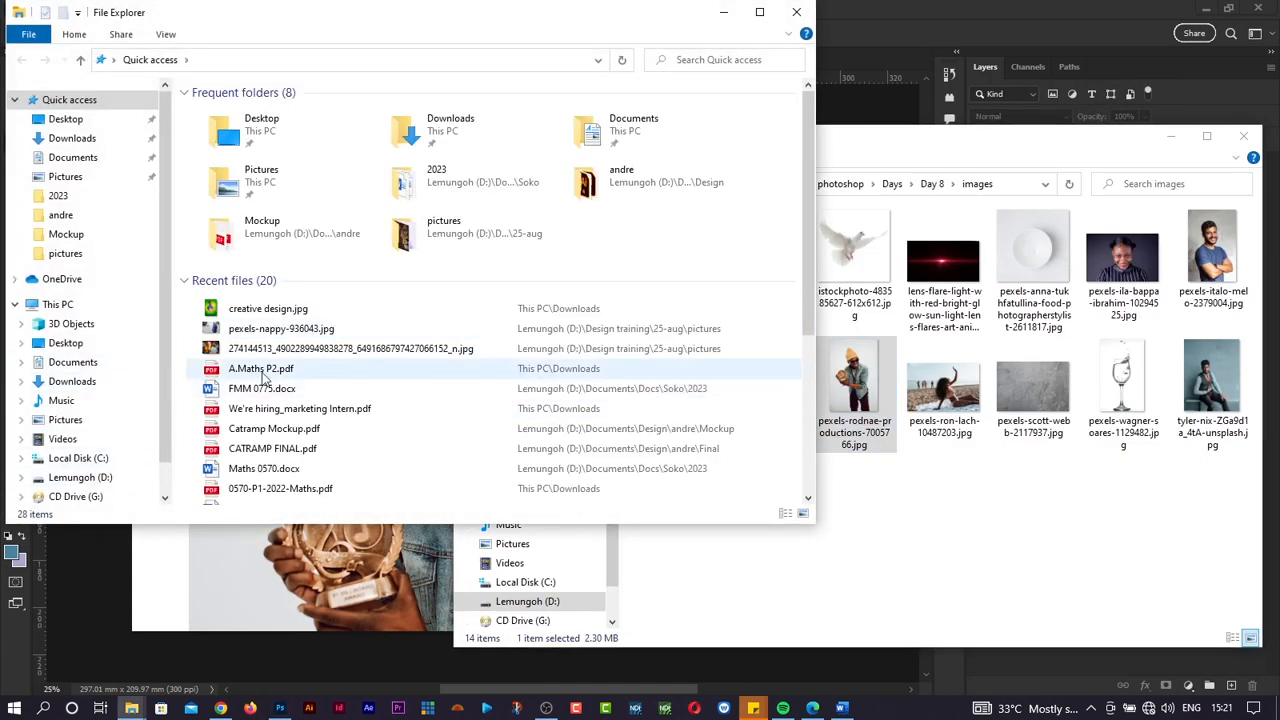
{"action": "left_click", "coordinate": [117, 479]}
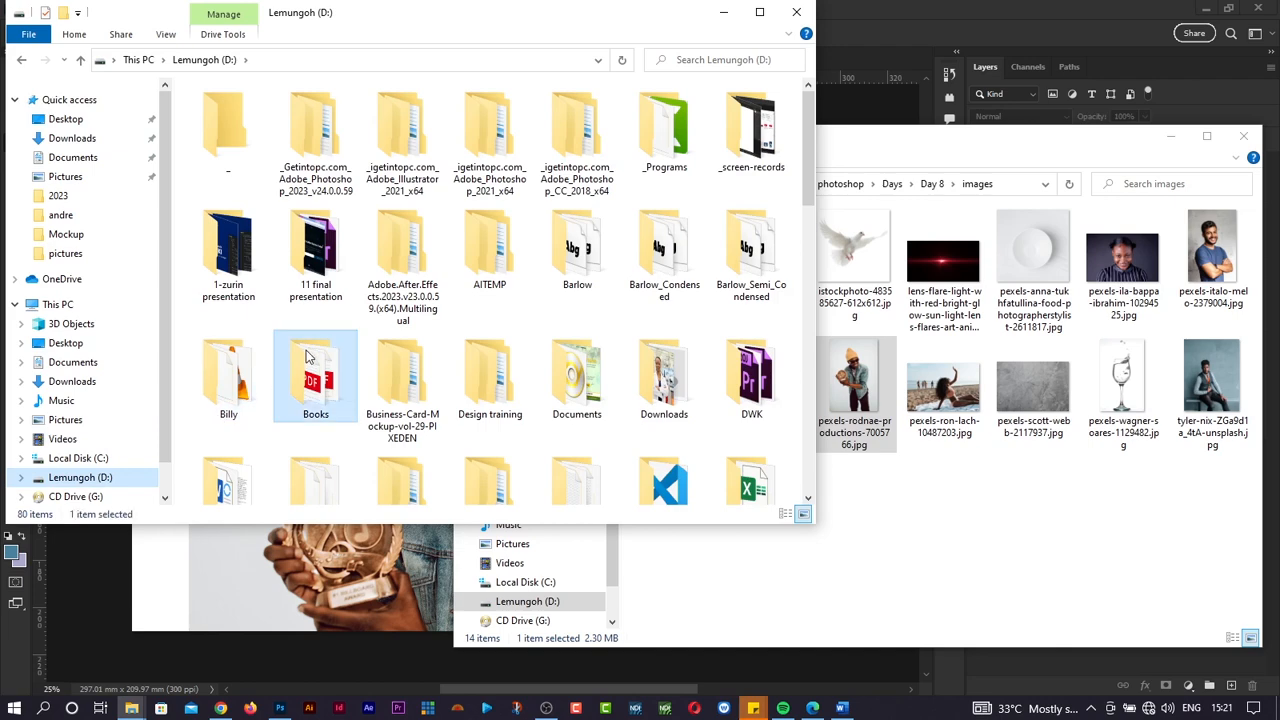
{"action": "double_click", "coordinate": [308, 357]}
{"action": "key", "text": "alt+Left"}
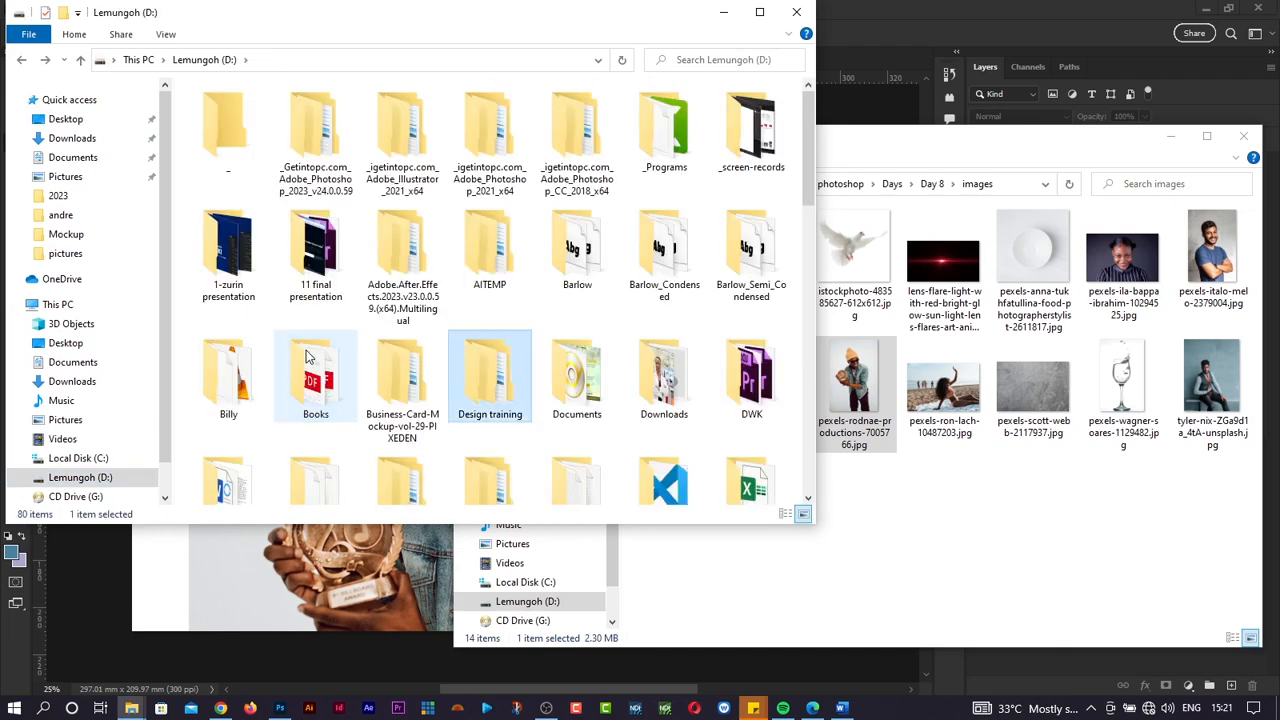
{"action": "key", "text": "Return"}
Step: Open the pictures folder inside 25-aug, browse its images and move the window over the Photoshop canvas
{"action": "key", "text": "2"}
{"action": "key", "text": "5"}
{"action": "key", "text": "Return"}
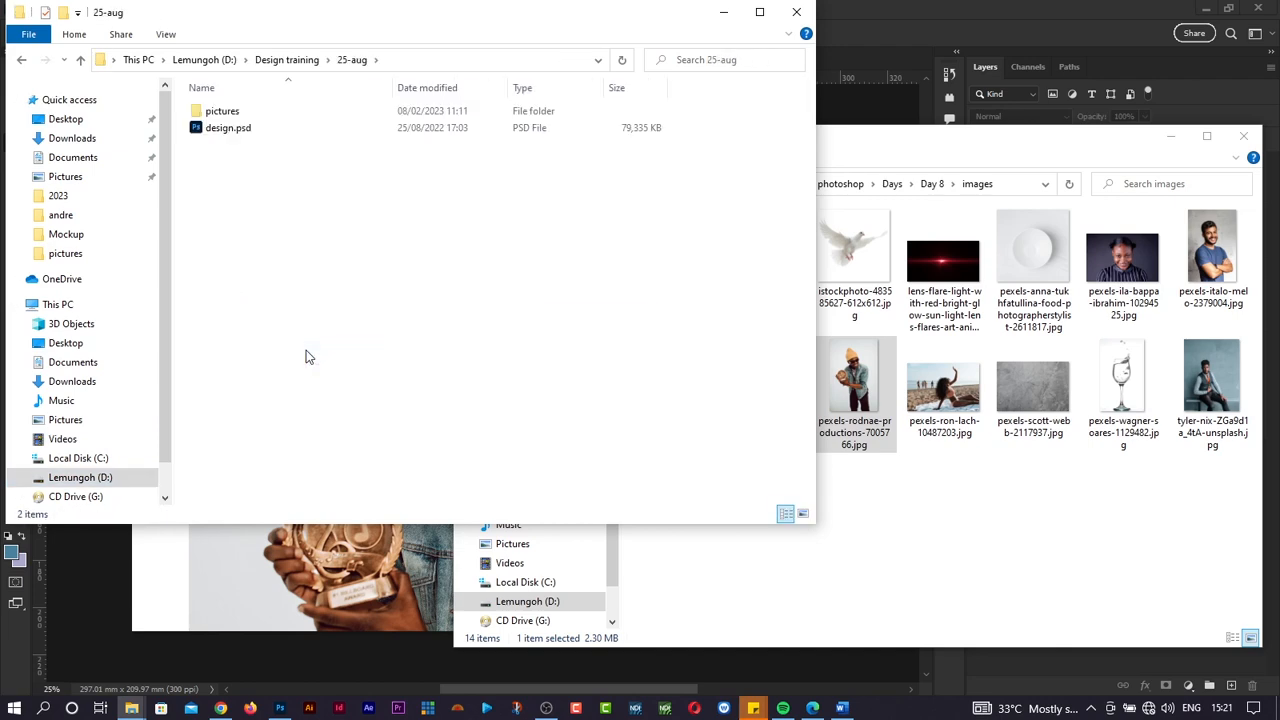
{"action": "key", "text": "d"}
{"action": "key", "text": "p"}
{"action": "key", "text": "Return"}
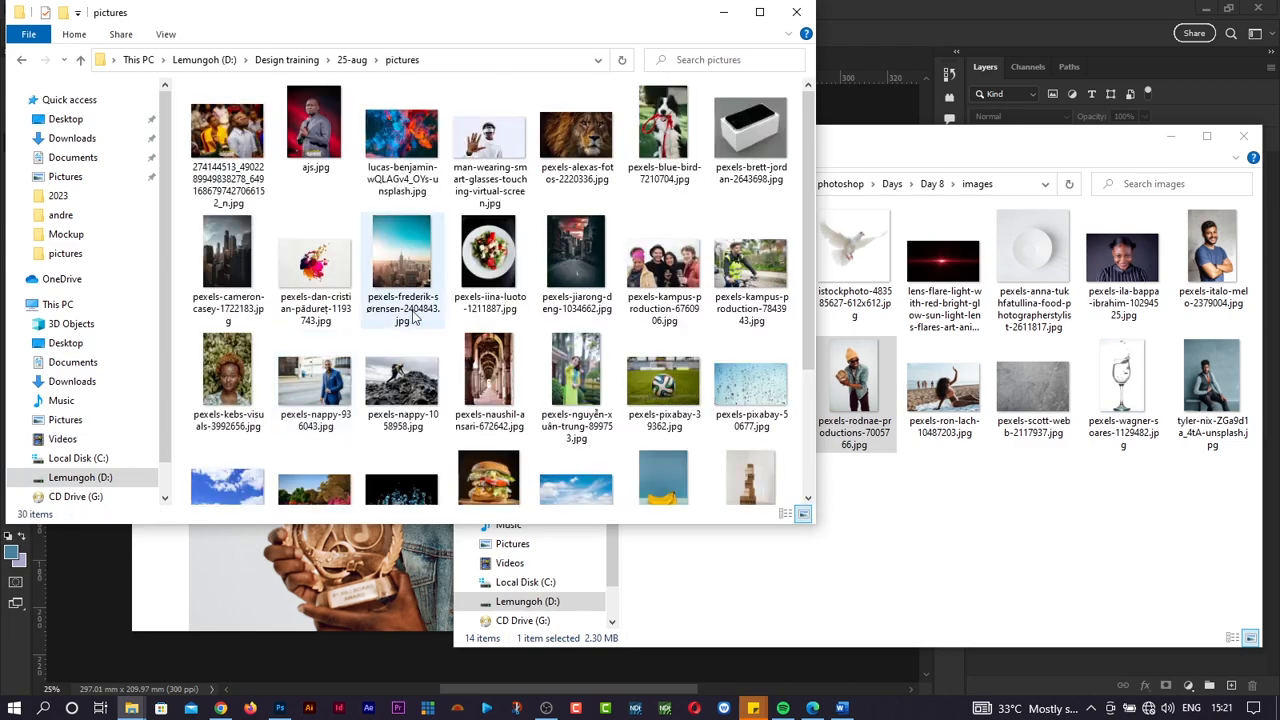
{"action": "scroll", "coordinate": [508, 385], "scroll_direction": "down", "scroll_amount": 2}
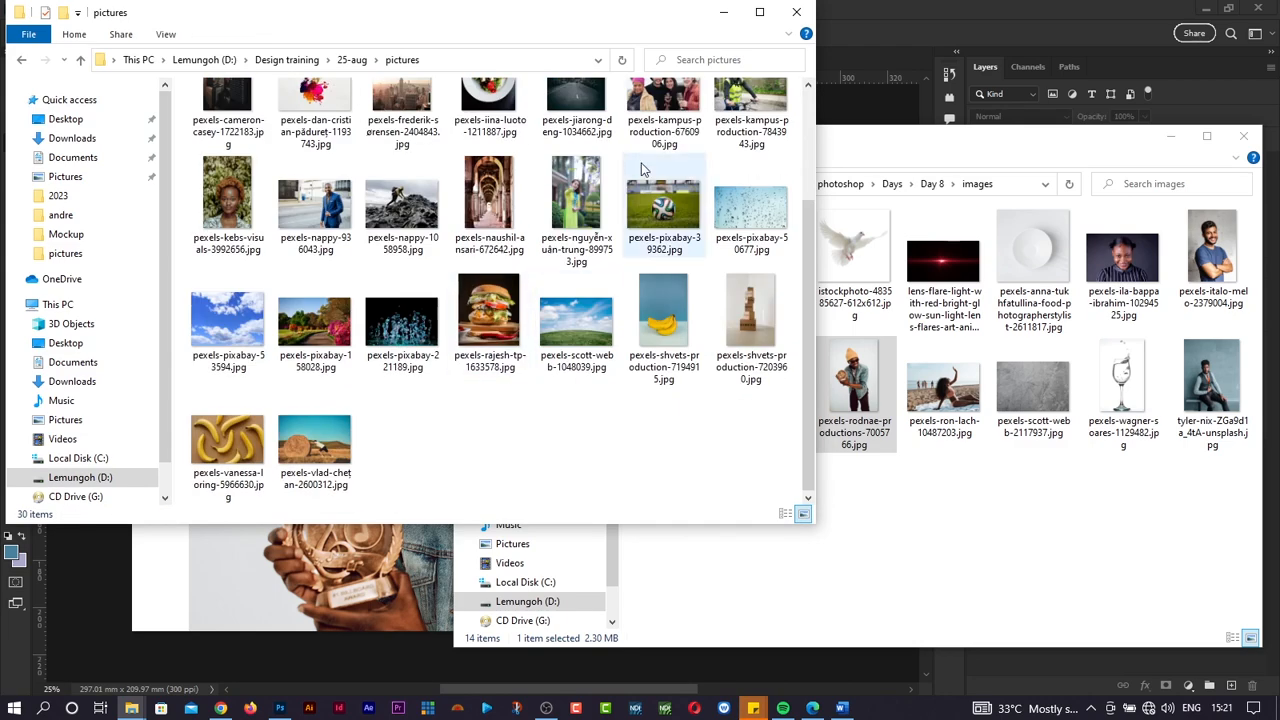
{"action": "left_click_drag", "start_coordinate": [650, 28], "coordinate": [966, 130]}
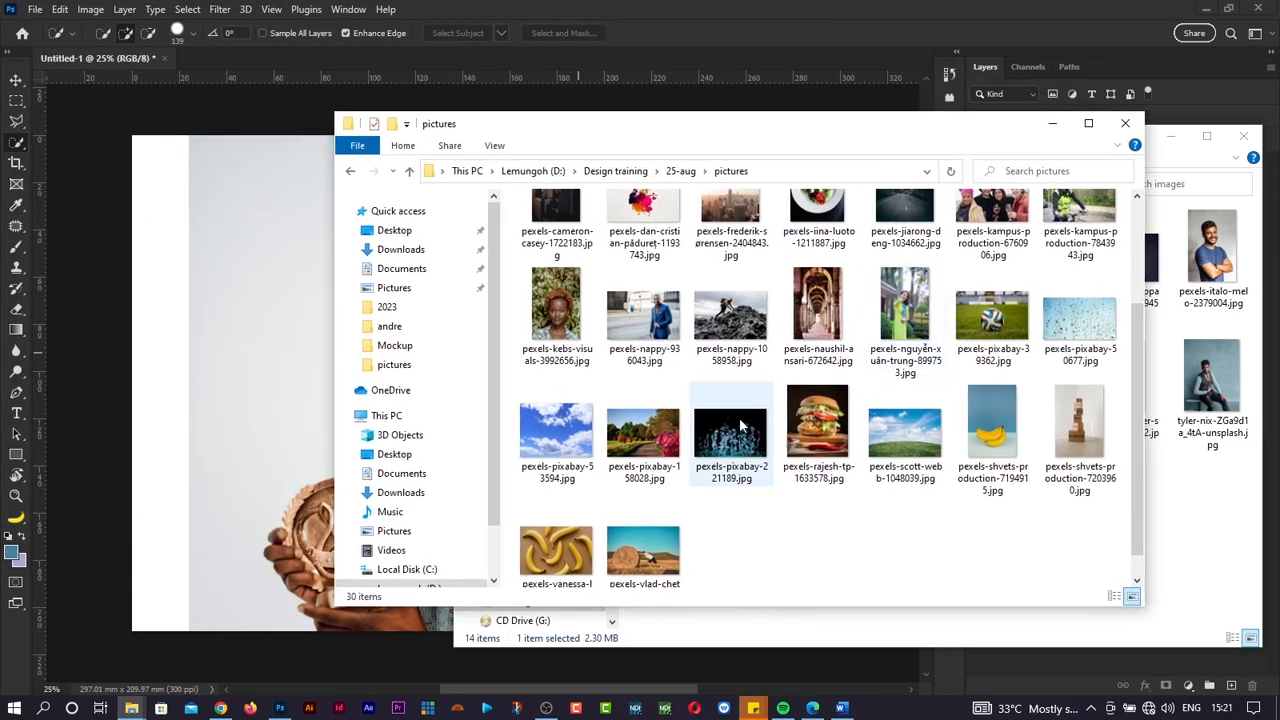
Step: Place the burger photo from the pictures folder on the canvas at its fitted size
{"action": "left_click_drag", "start_coordinate": [817, 425], "coordinate": [263, 358]}
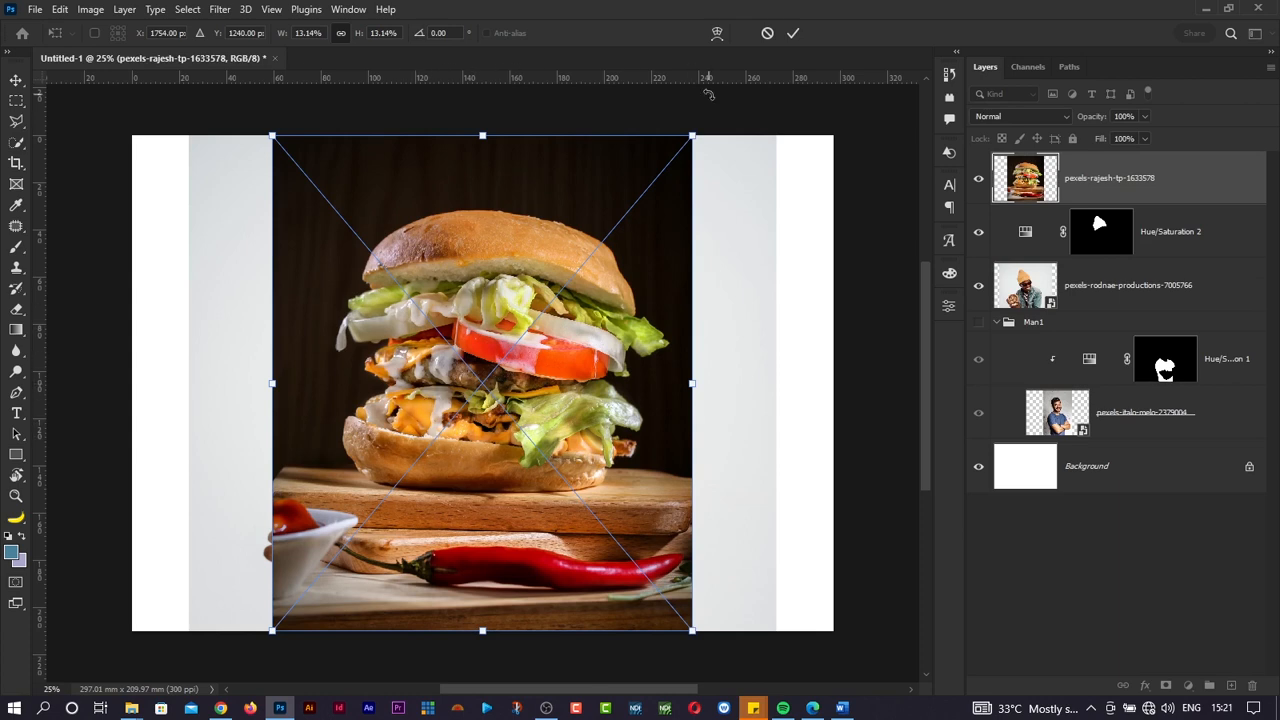
{"action": "left_click", "coordinate": [790, 38]}
{"action": "key", "text": "w"}
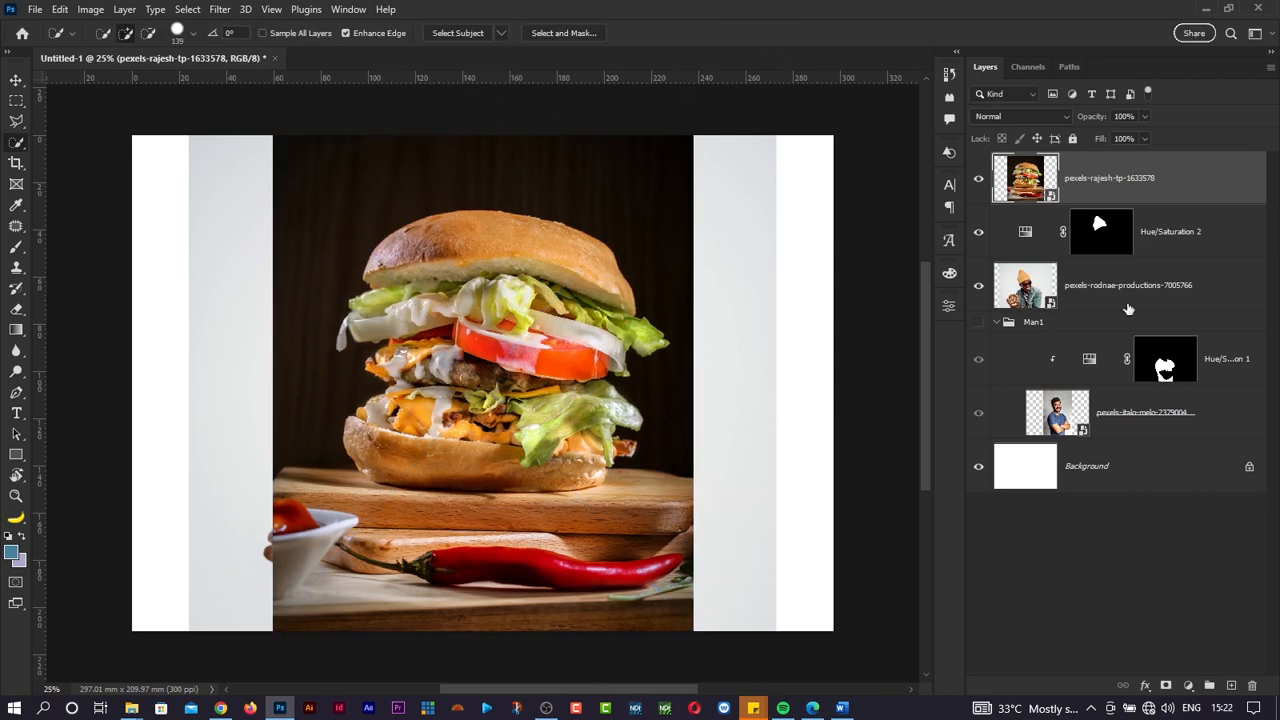
{"action": "left_click", "coordinate": [1221, 362], "text": "shift"}
{"action": "key", "text": "Delete"}
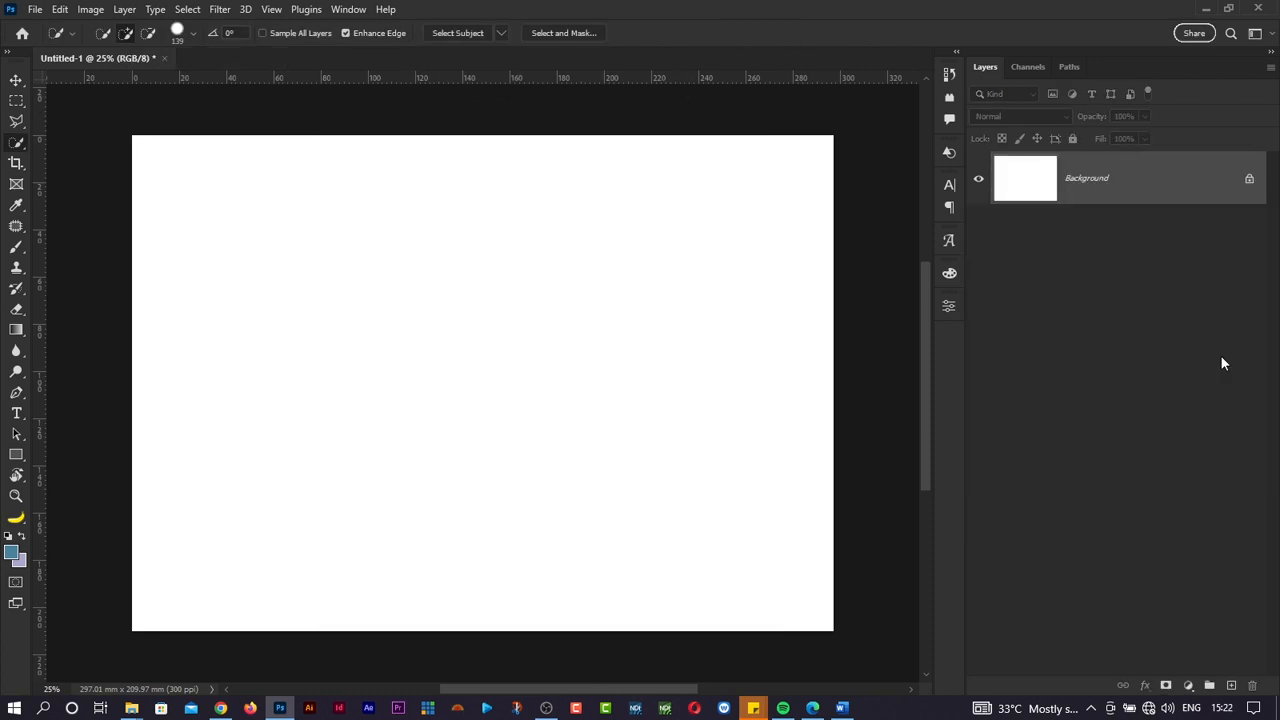
{"action": "key", "text": "ctrl+z"}
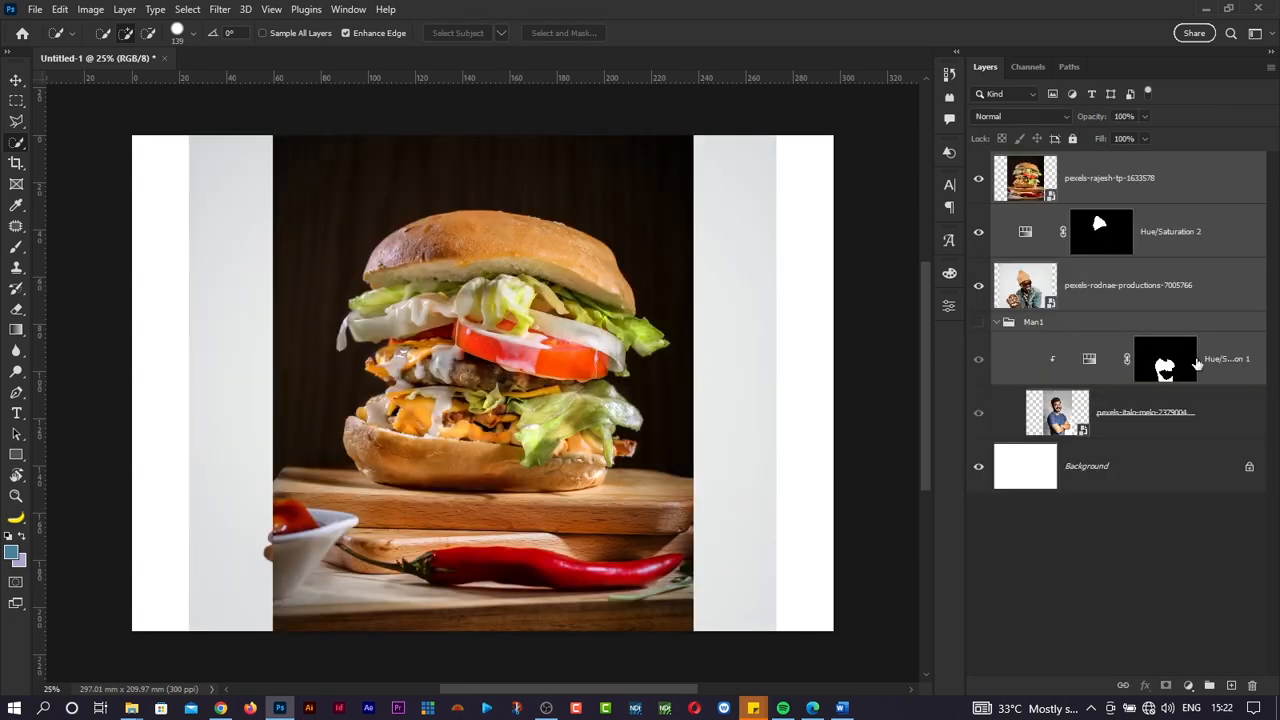
Step: Release the T-shirt adjustment's clipping mask and delete all layers above the white Background, including the Man1 group
{"action": "left_click", "coordinate": [1108, 386], "text": "alt"}
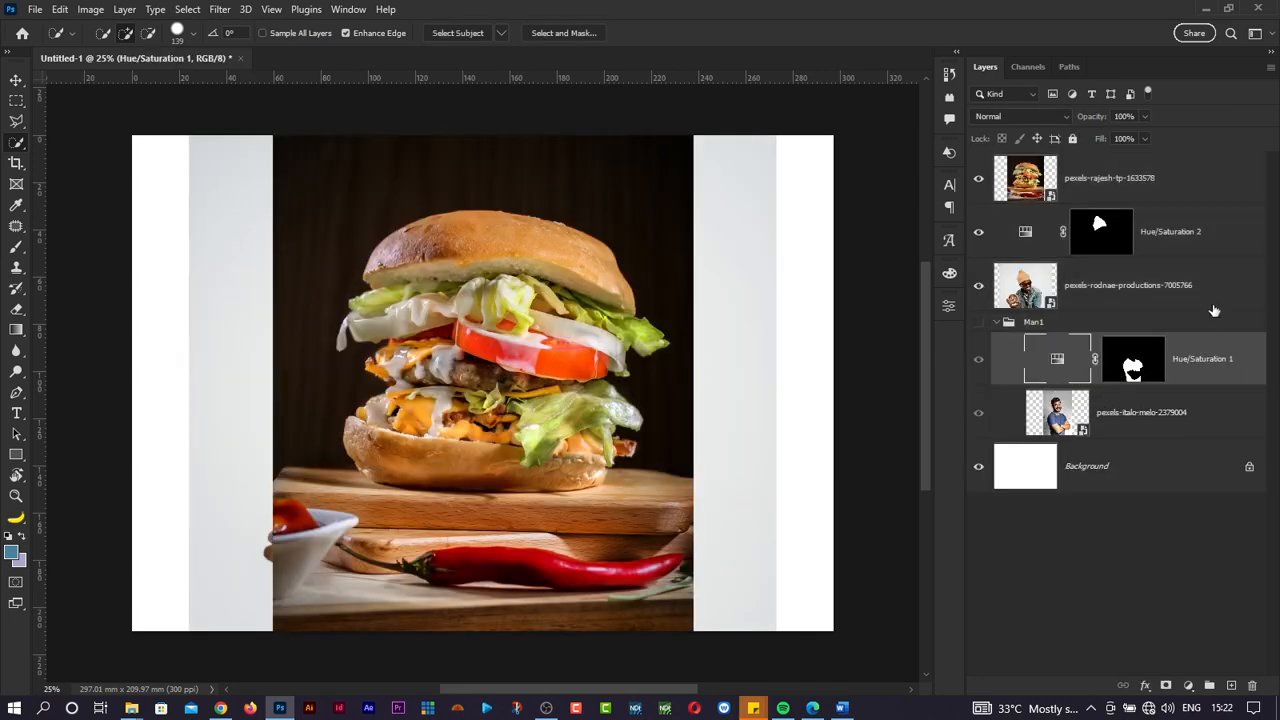
{"action": "left_click", "coordinate": [1183, 192], "text": "shift"}
{"action": "key", "text": "Delete"}
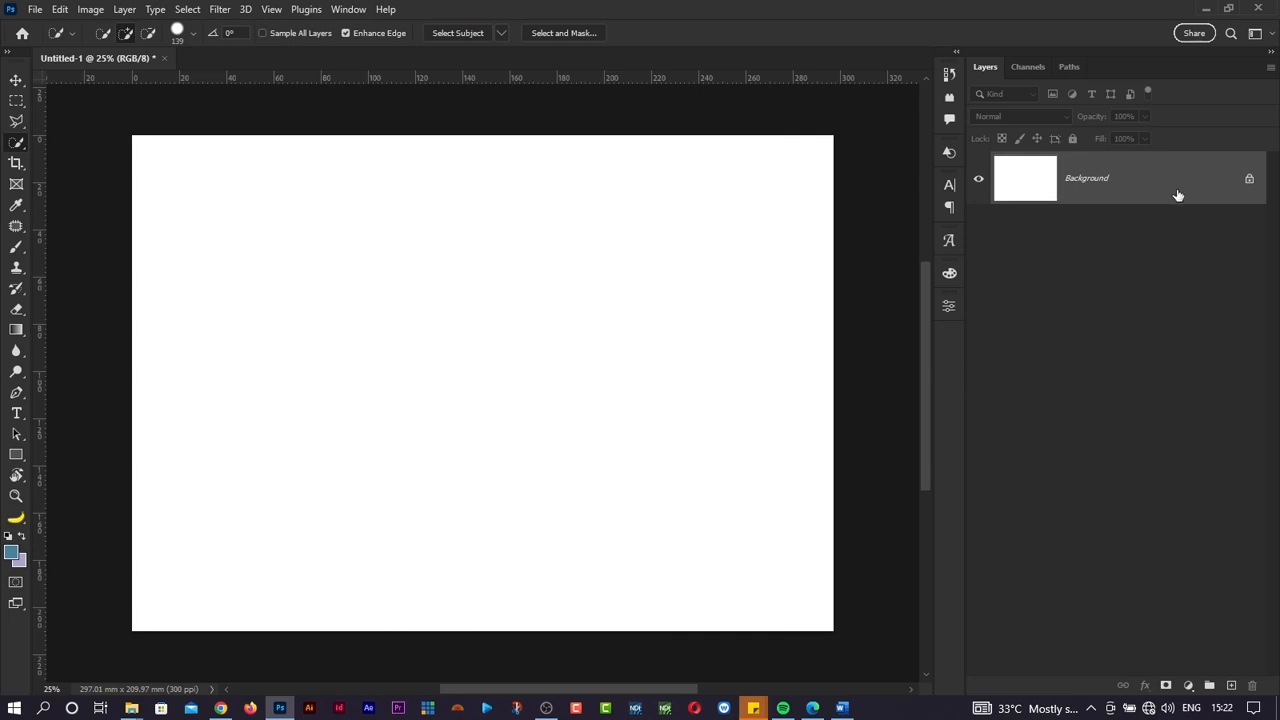
Step: Place the photo of the smiling man in the blue T-shirt from the Day 8 images folder on the blank canvas
{"action": "key", "text": "alt+Tab"}
{"action": "key", "text": "Tab"}
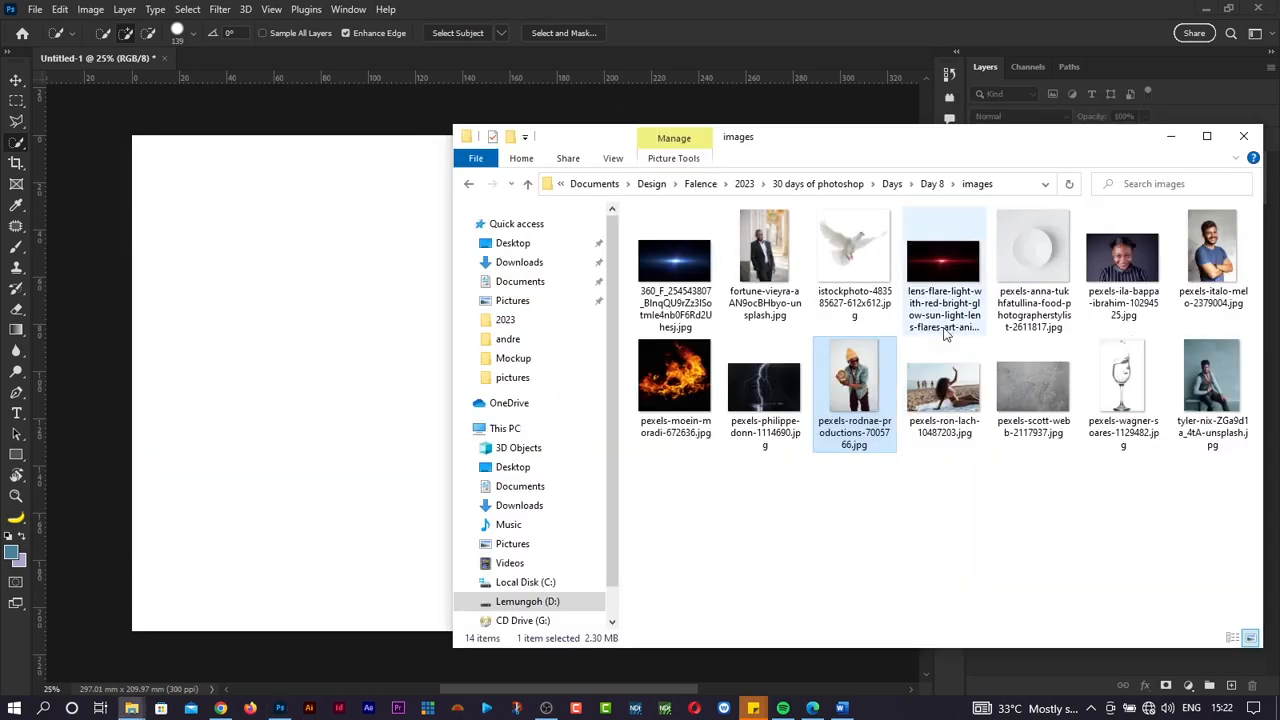
{"action": "left_click_drag", "start_coordinate": [1212, 258], "coordinate": [537, 377]}
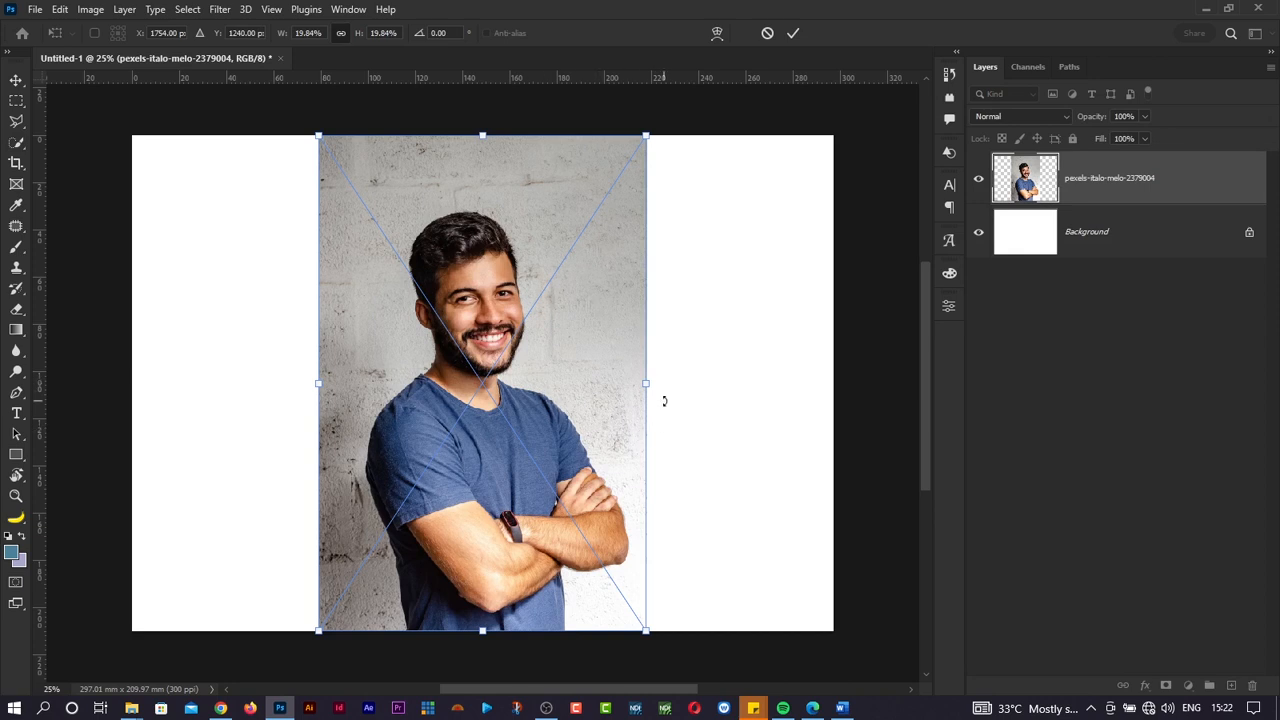
{"action": "key", "text": "Return"}
{"action": "key", "text": "w"}
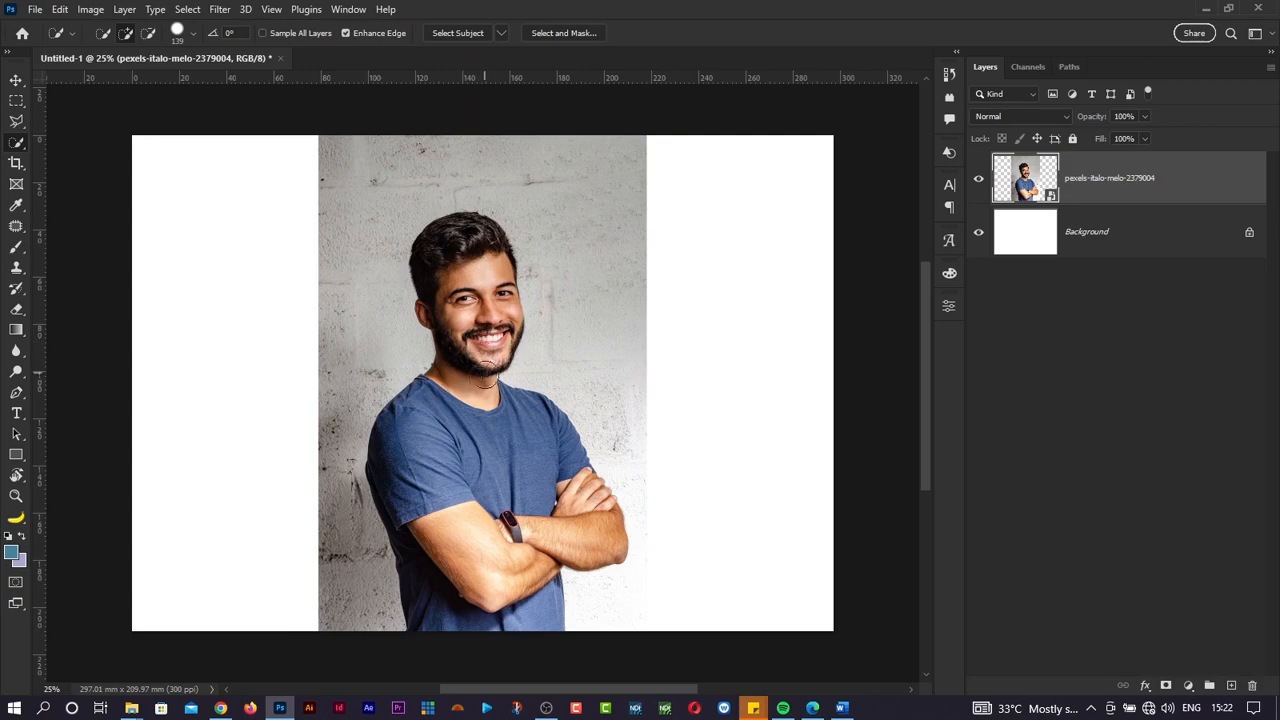
{"action": "key", "text": "alt+Tab"}
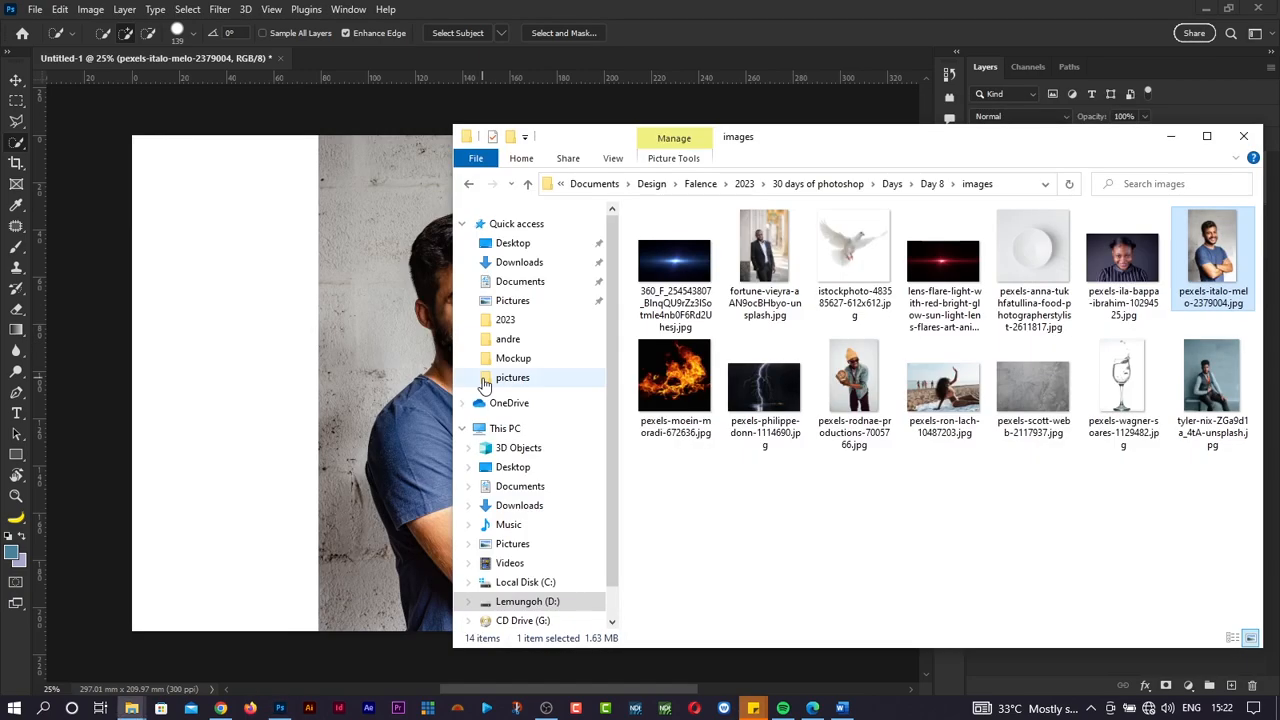
{"action": "key", "text": "alt+Tab"}
{"action": "key", "text": "alt+Tab"}
{"action": "key", "text": "alt+Tab"}
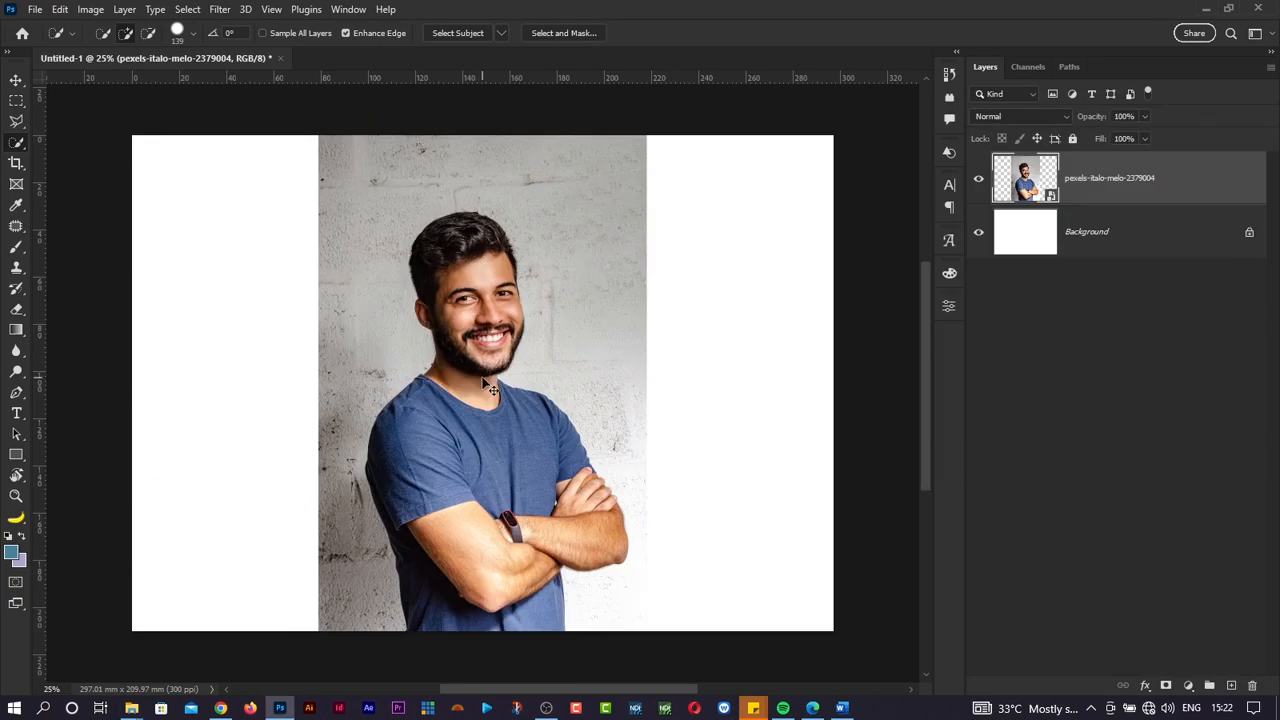
Step: Open creative design.jpg from the Downloads folder and enlarge its view to 33.3%
{"action": "key", "text": "ctrl+o"}
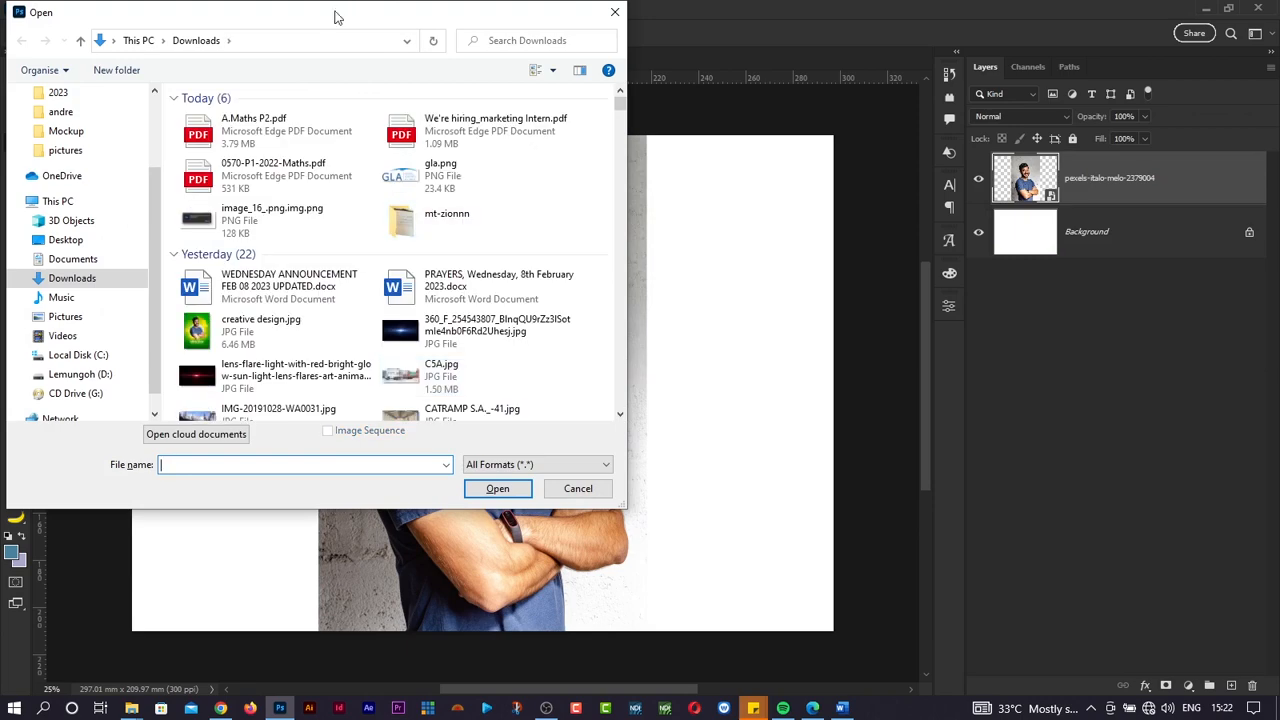
{"action": "left_click_drag", "start_coordinate": [336, 17], "coordinate": [511, 33]}
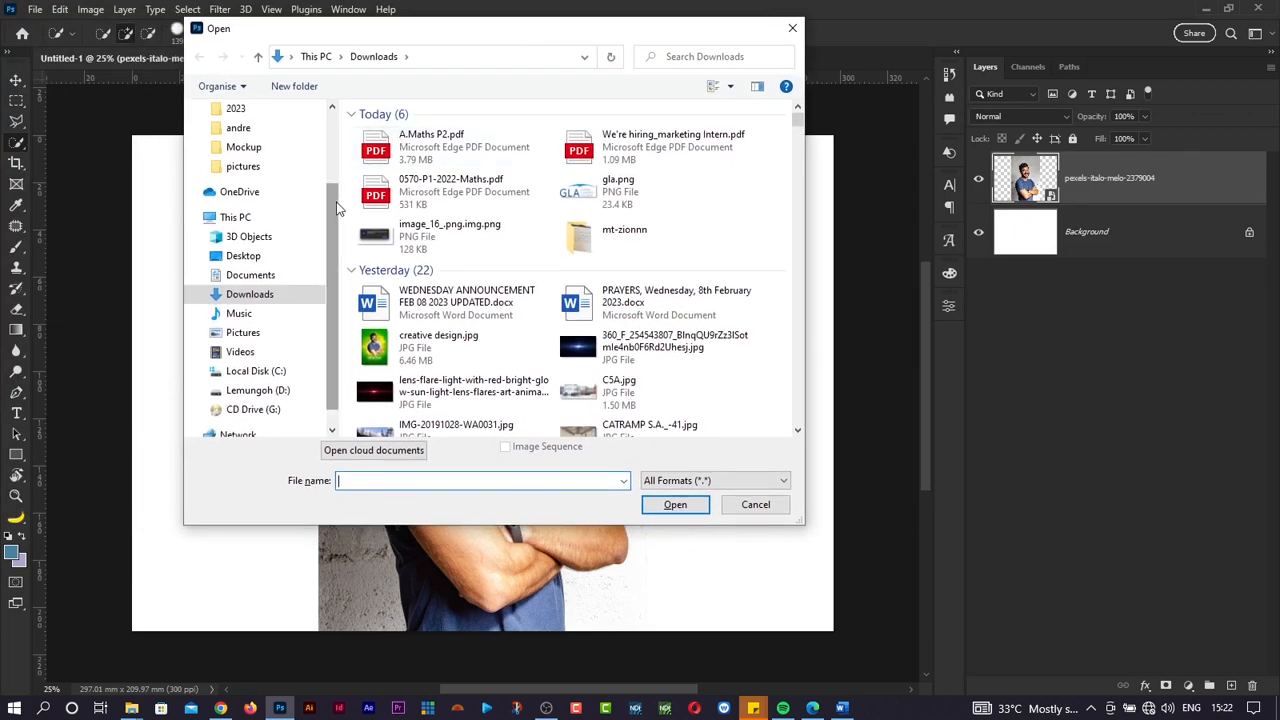
{"action": "scroll", "coordinate": [337, 208], "scroll_direction": "down", "scroll_amount": 1}
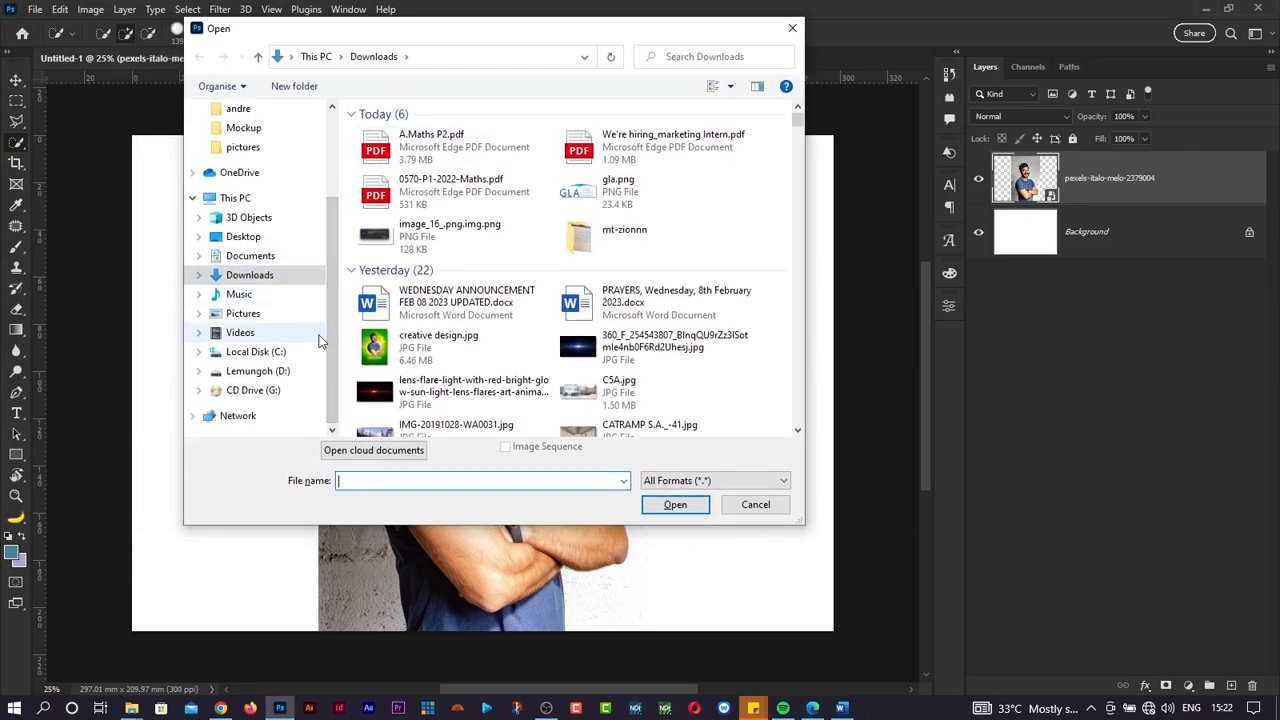
{"action": "double_click", "coordinate": [416, 345]}
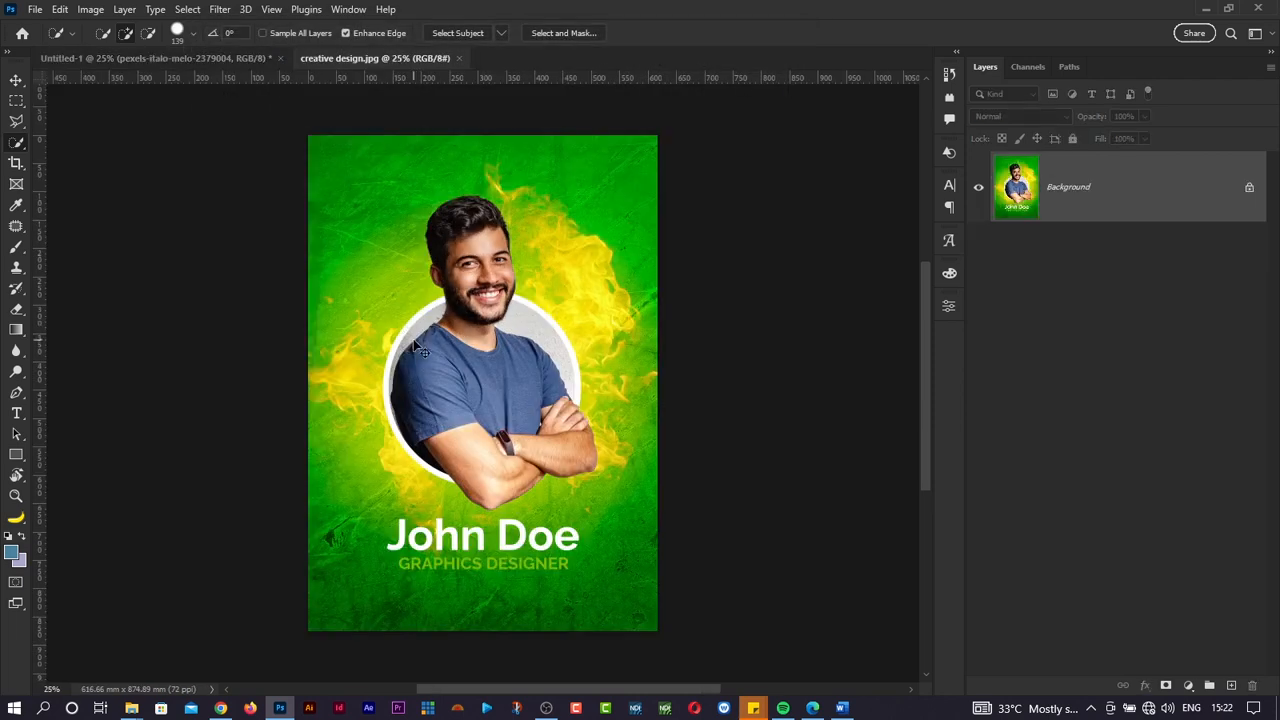
{"action": "key", "text": "ctrl+plus"}
{"action": "key", "text": "ctrl+minus"}
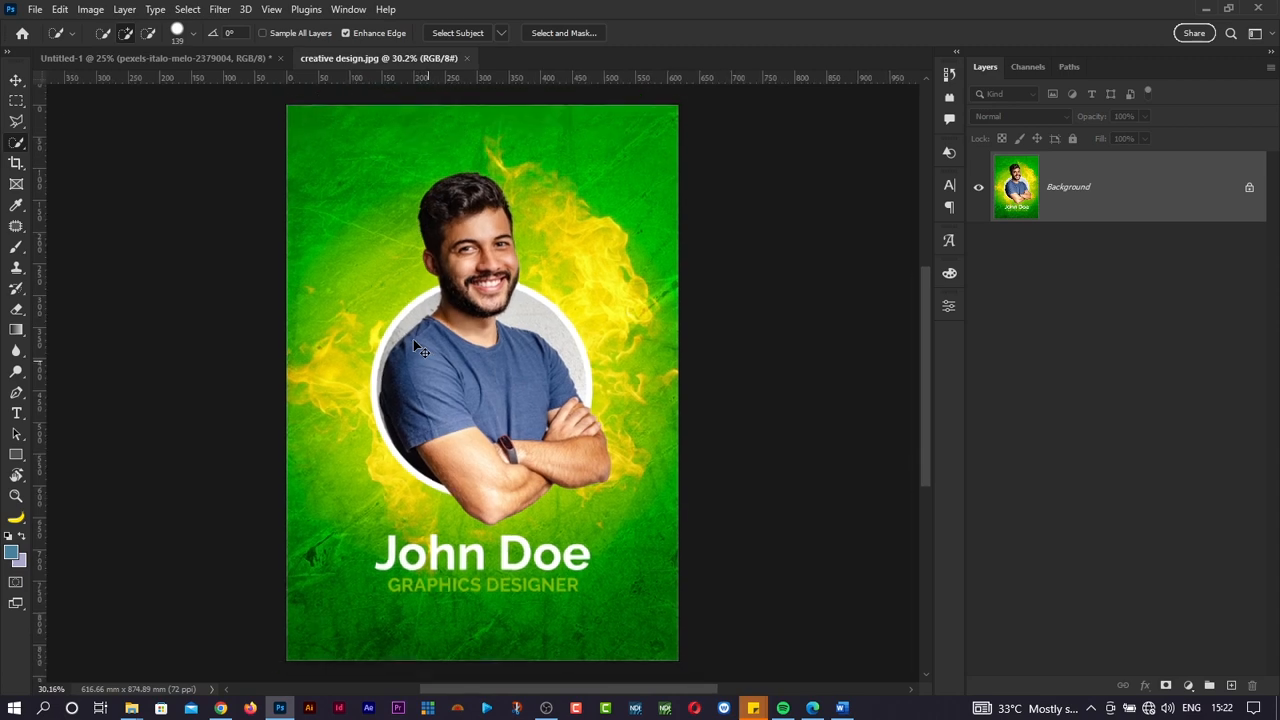
{"action": "key", "text": "ctrl+plus"}
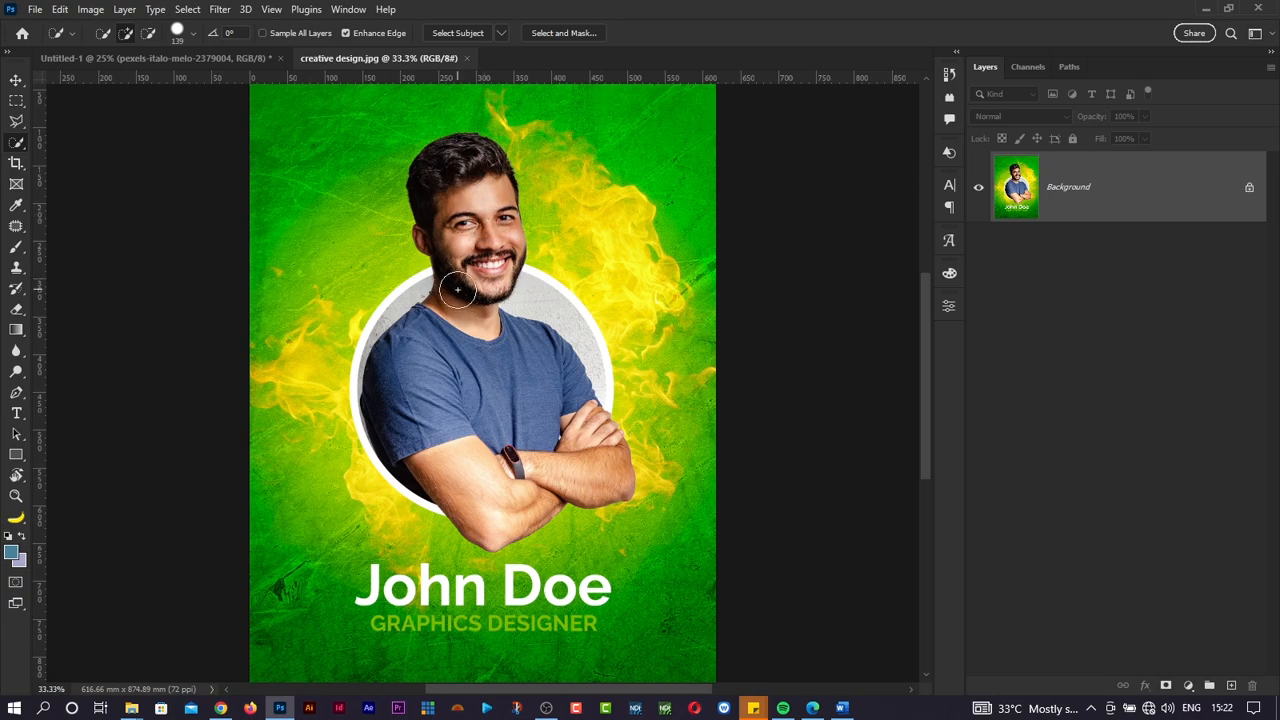
{"action": "key", "text": "alt+Tab"}
{"action": "key", "text": "alt+Tab"}
{"action": "key", "text": "alt+Tab"}
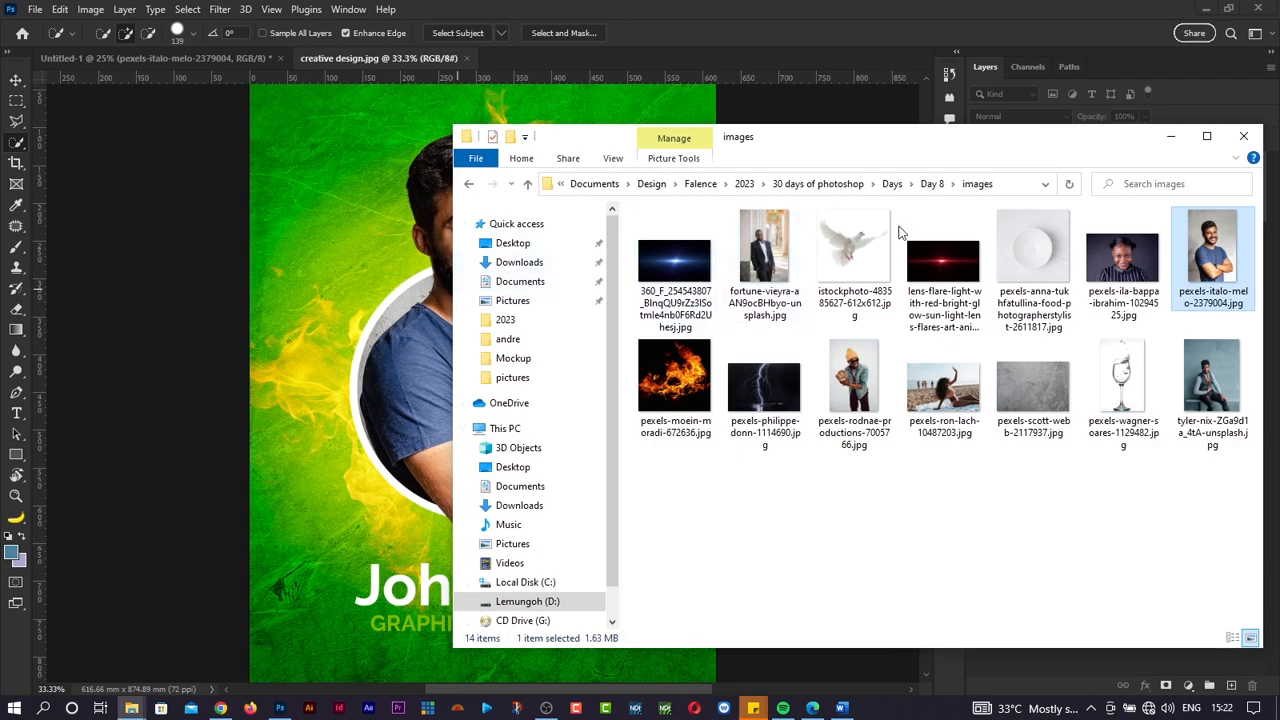
{"action": "left_click_drag", "start_coordinate": [987, 142], "coordinate": [916, 161]}
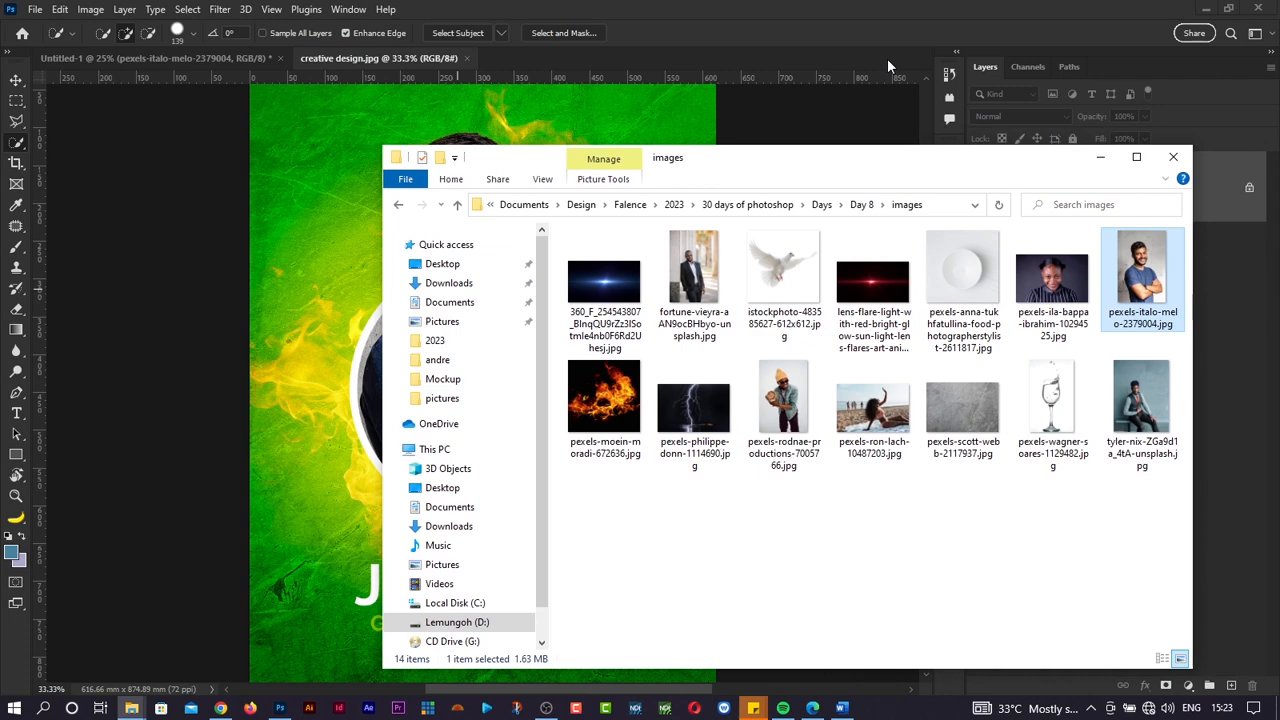
{"action": "left_click", "coordinate": [829, 39]}
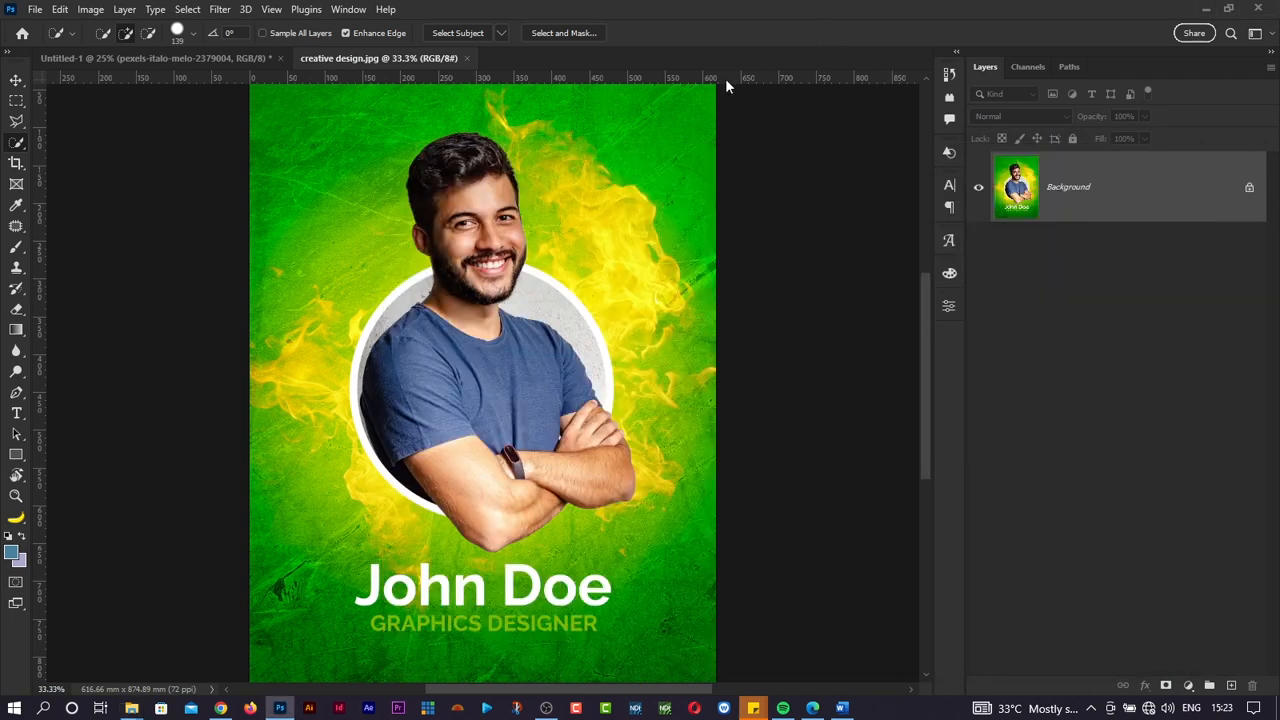